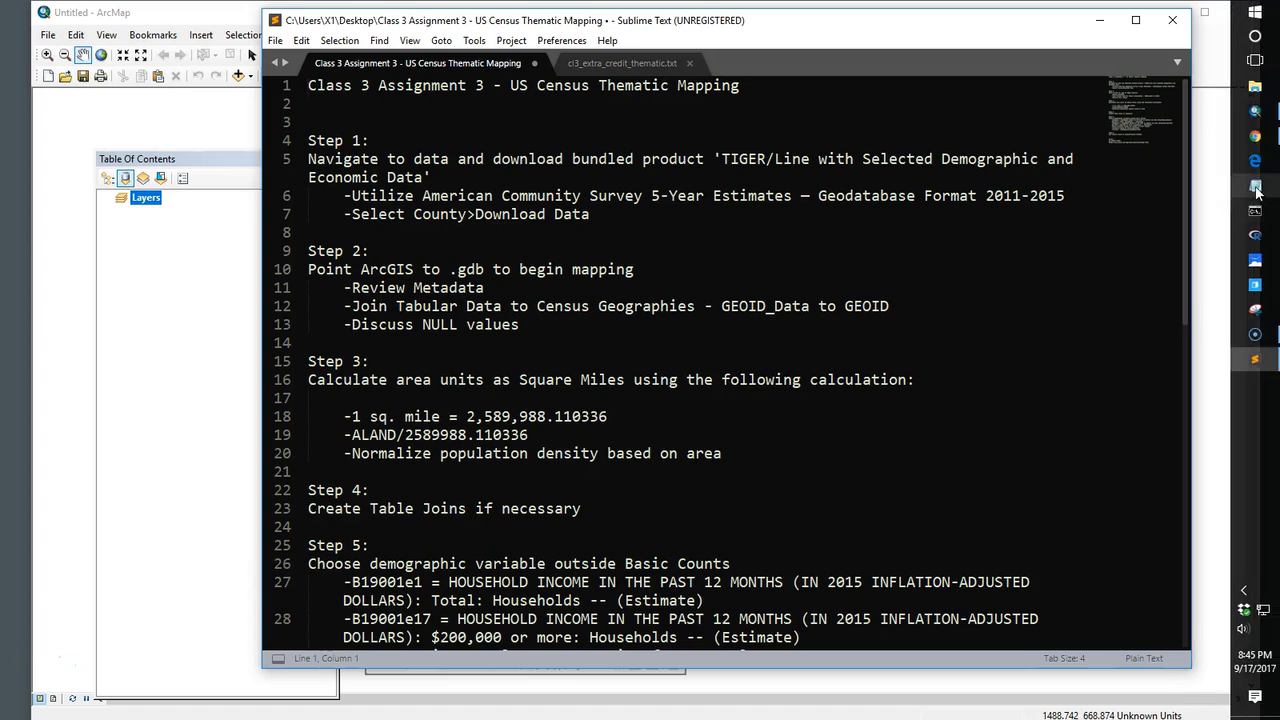
Switch to Chrome and review the TIGER acronym definition and the product comparison table on the Census TIGER Products page
{"action": "left_click", "coordinate": [1259, 138]}
{"action": "left_click_drag", "start_coordinate": [652, 295], "coordinate": [701, 88]}
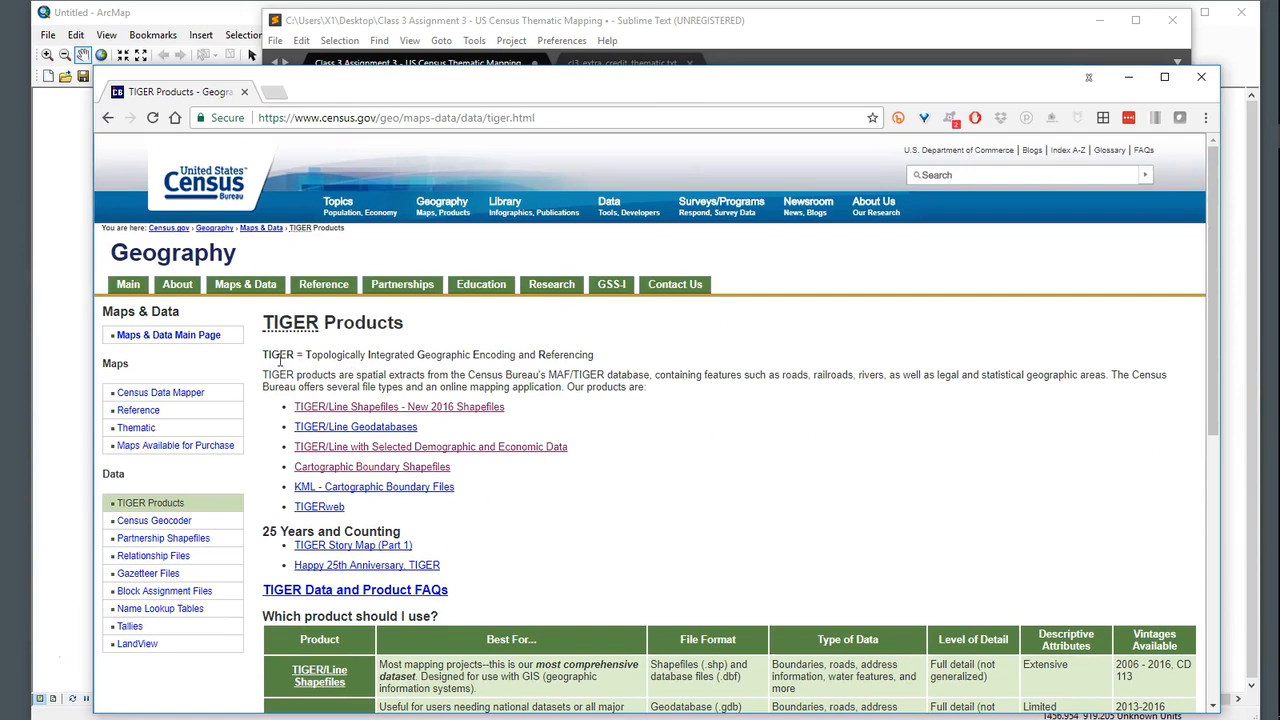
{"action": "left_click_drag", "start_coordinate": [263, 355], "coordinate": [604, 355]}
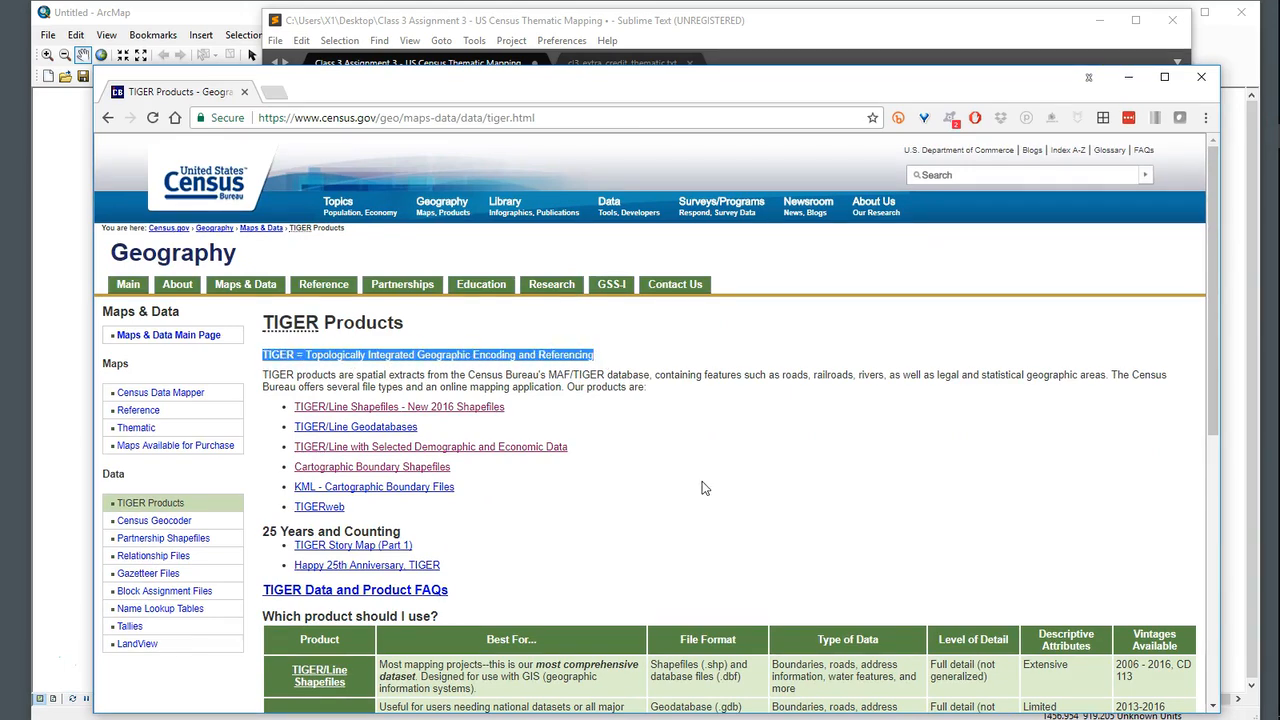
{"action": "scroll", "coordinate": [705, 485], "scroll_direction": "down", "scroll_amount": 3}
{"action": "scroll", "coordinate": [705, 485], "scroll_direction": "down", "scroll_amount": 3}
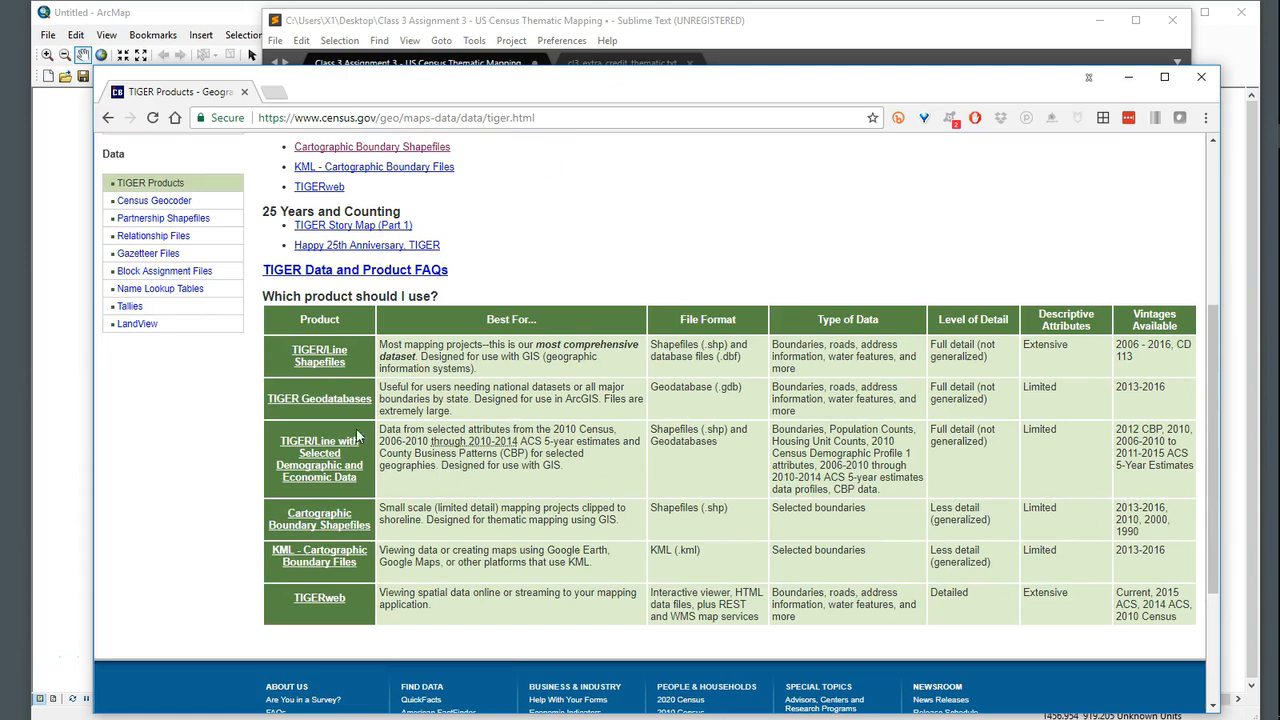
Switch to Sublime Text and read through the Class 3 Assignment 3 steps, including the Step 5 household income variables and normalization formula
{"action": "key", "text": "alt+Tab"}
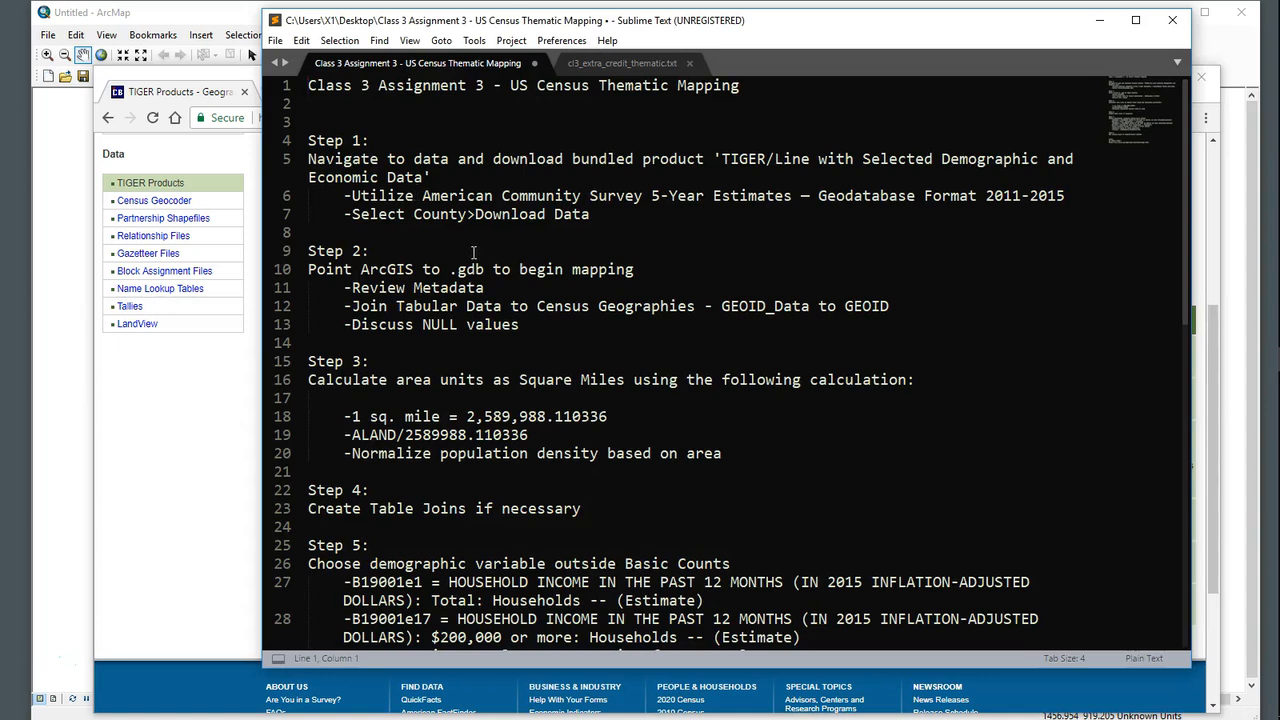
{"action": "scroll", "coordinate": [520, 289], "scroll_direction": "down", "scroll_amount": 4}
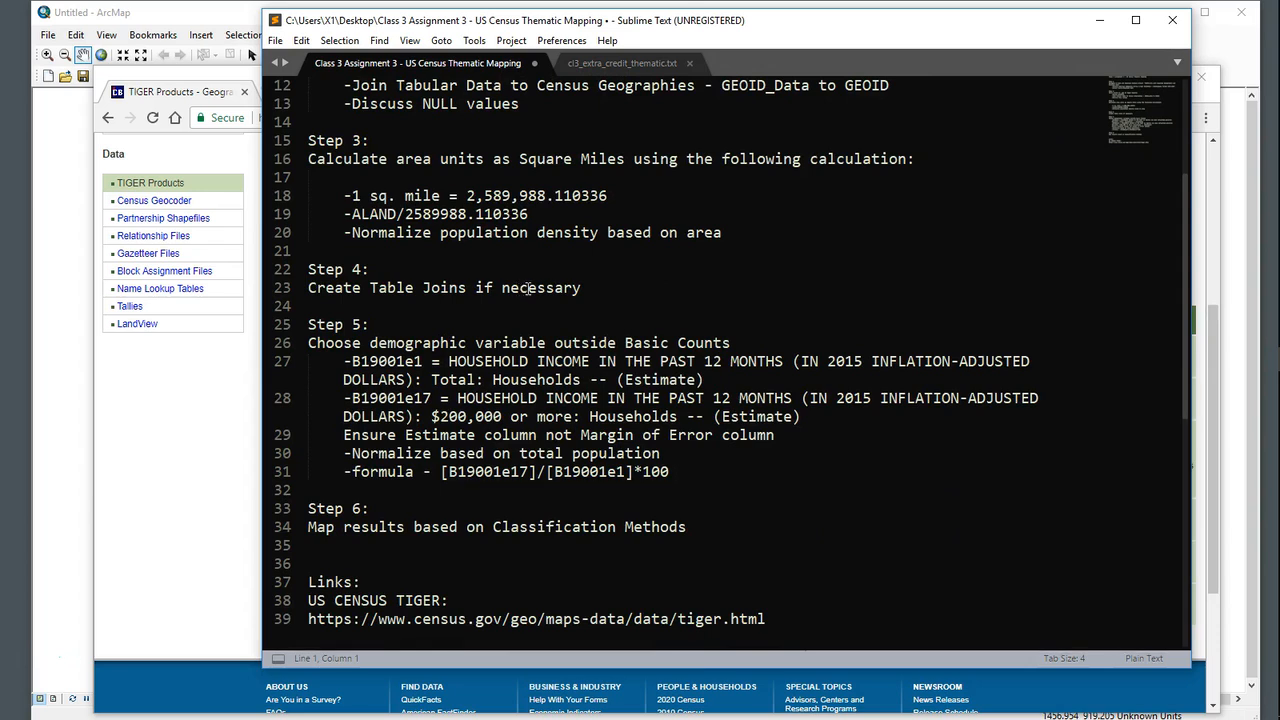
{"action": "scroll", "coordinate": [522, 289], "scroll_direction": "up", "scroll_amount": 4}
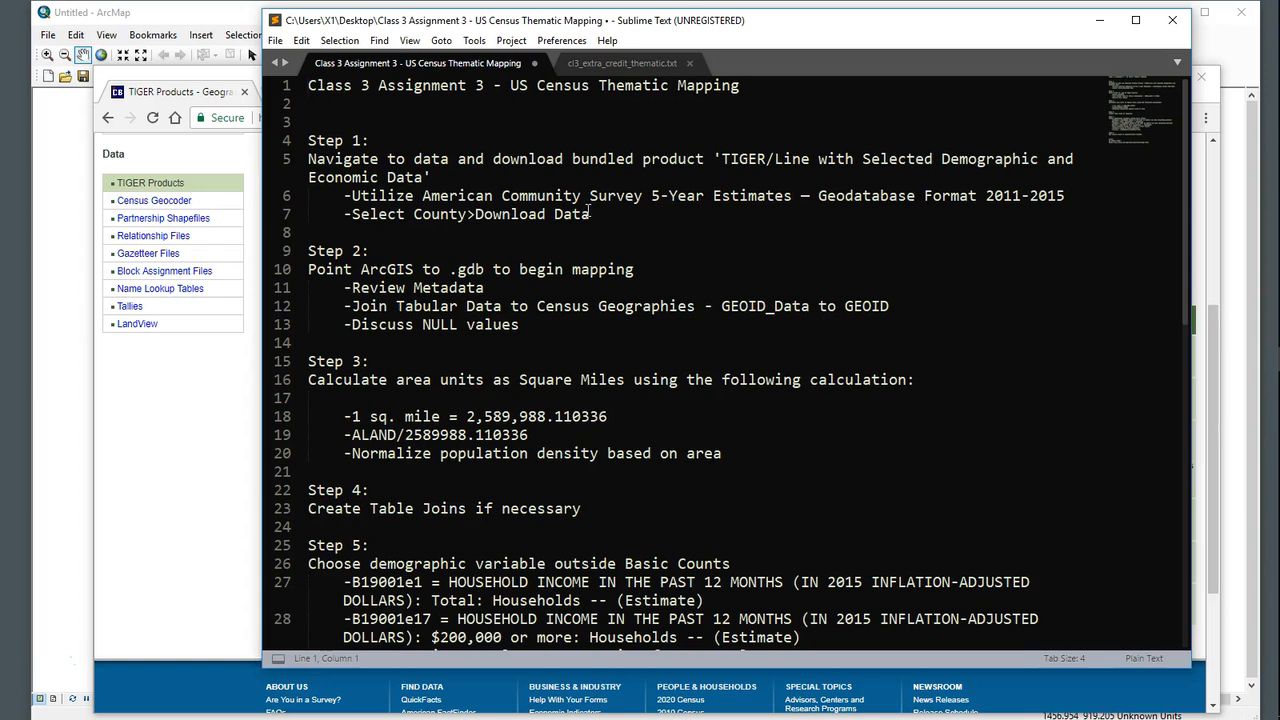
{"action": "scroll", "coordinate": [552, 400], "scroll_direction": "down", "scroll_amount": 3}
{"action": "scroll", "coordinate": [552, 447], "scroll_direction": "down", "scroll_amount": 2}
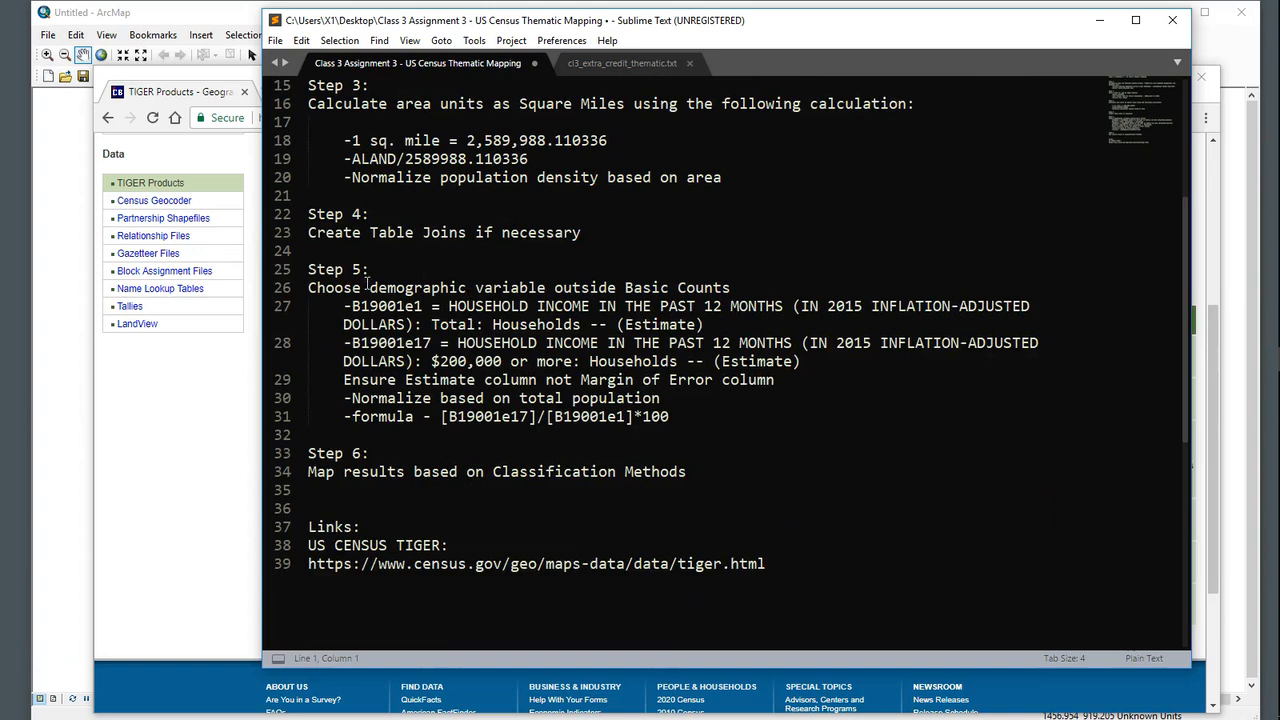
{"action": "left_click_drag", "start_coordinate": [369, 287], "coordinate": [617, 285]}
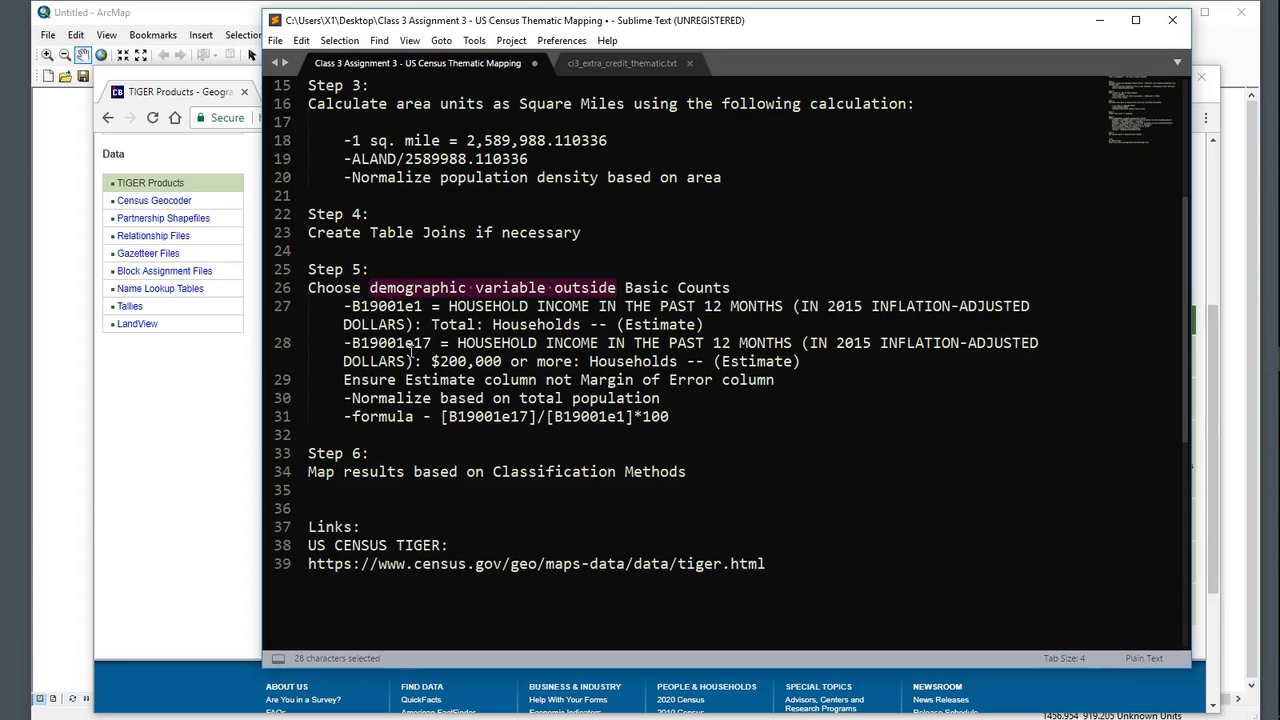
{"action": "left_click_drag", "start_coordinate": [424, 306], "coordinate": [788, 306]}
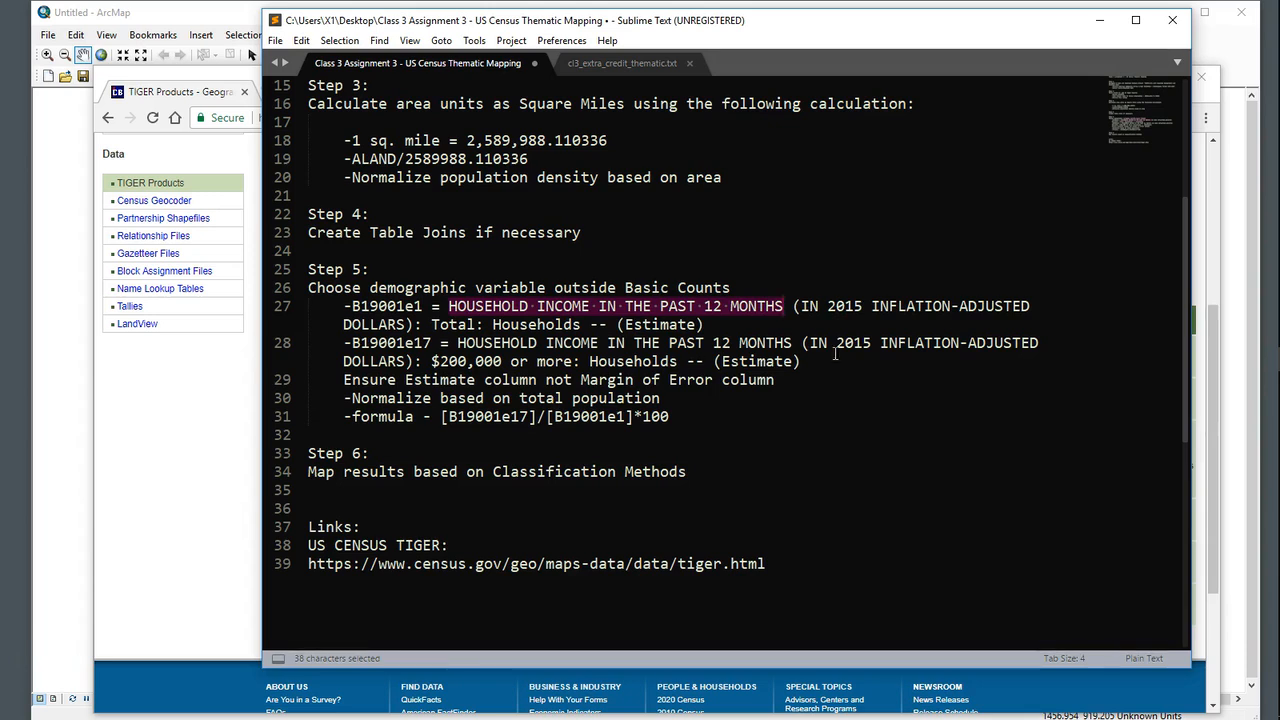
{"action": "left_click_drag", "start_coordinate": [836, 343], "coordinate": [872, 343]}
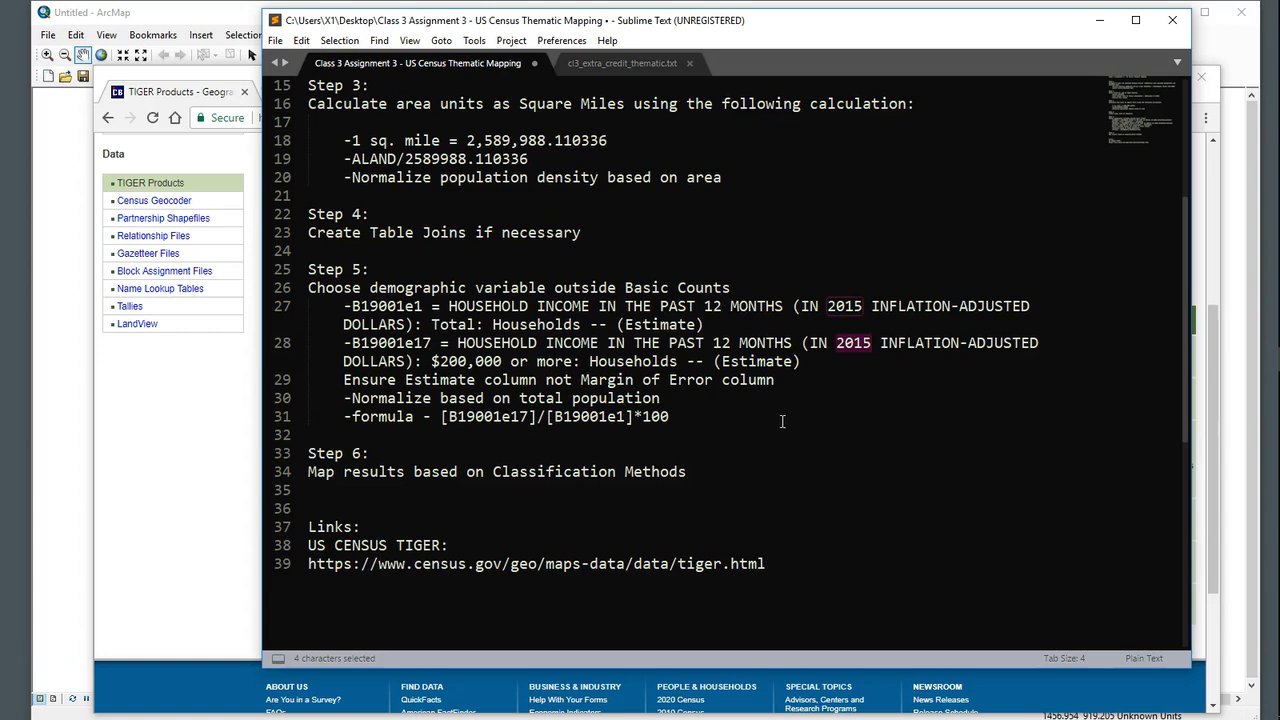
{"action": "left_click_drag", "start_coordinate": [352, 406], "coordinate": [662, 399]}
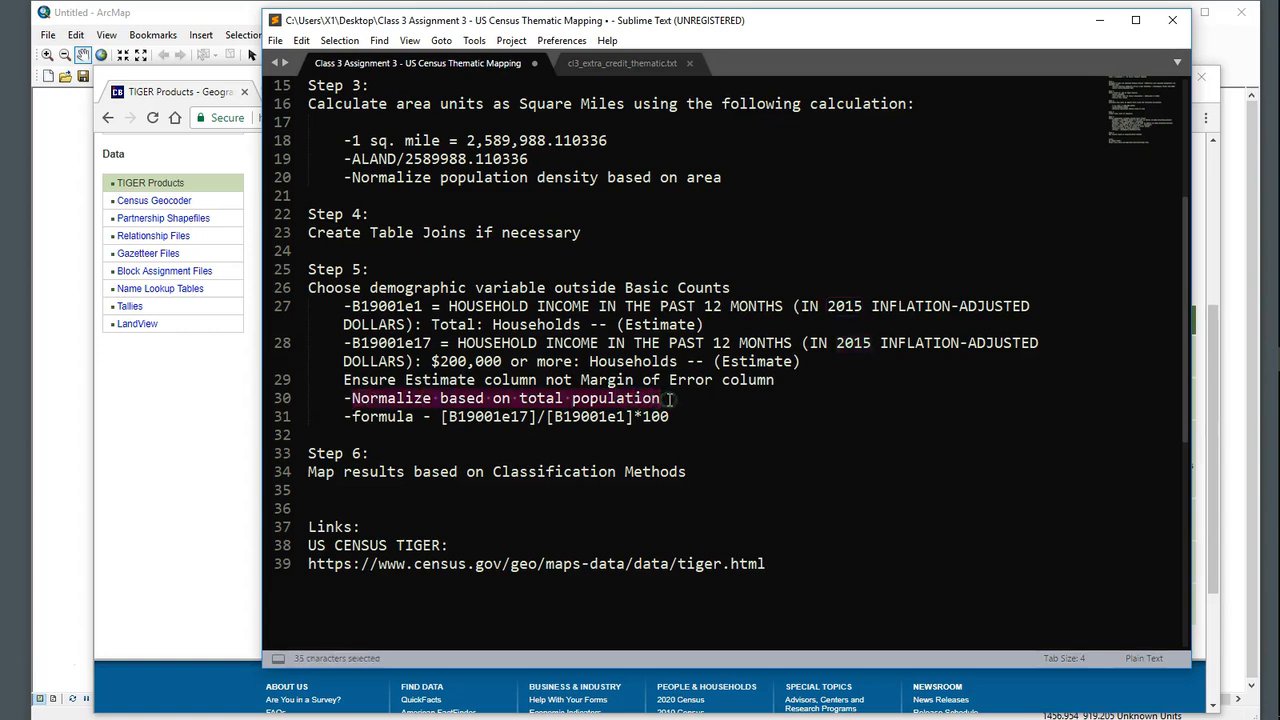
{"action": "left_click_drag", "start_coordinate": [443, 416], "coordinate": [684, 416]}
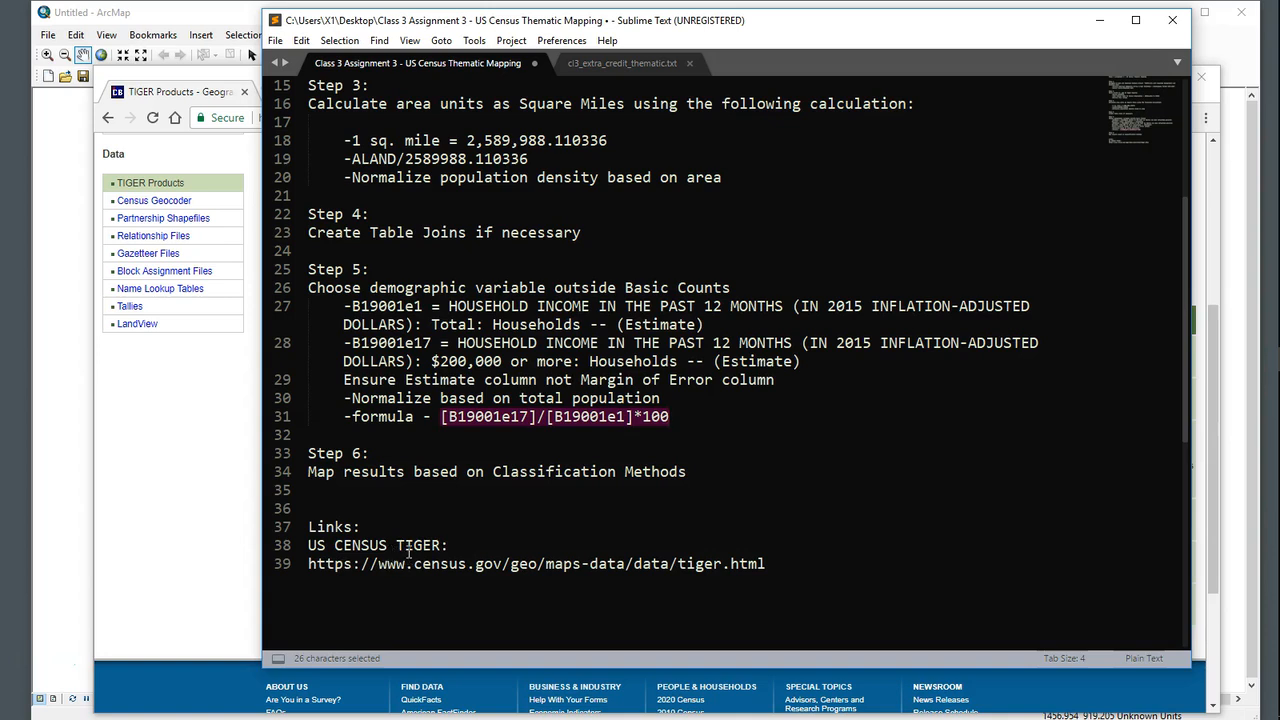
Back in Chrome, open the TIGER/Line with Selected Demographic and Economic Data product and expand its 2011 - 2015 Detailed Tables
{"action": "left_click", "coordinate": [238, 468]}
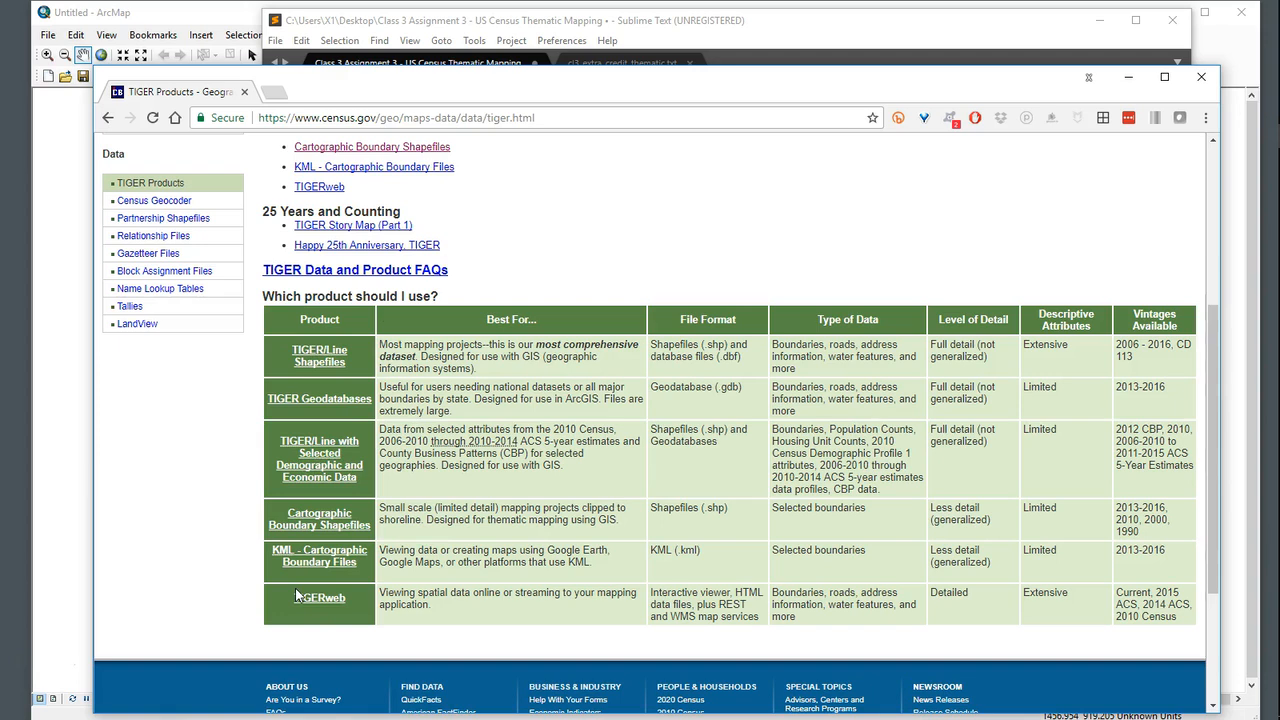
{"action": "left_click", "coordinate": [326, 476]}
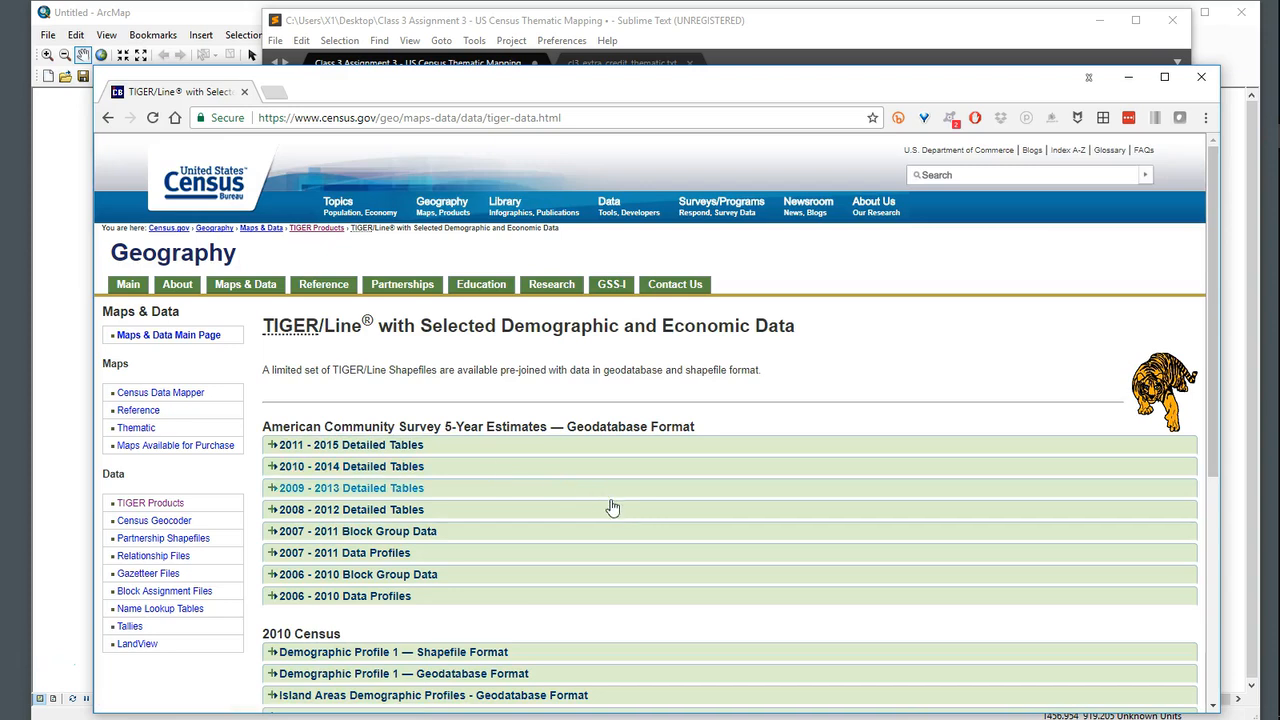
{"action": "scroll", "coordinate": [612, 512], "scroll_direction": "down", "scroll_amount": 2}
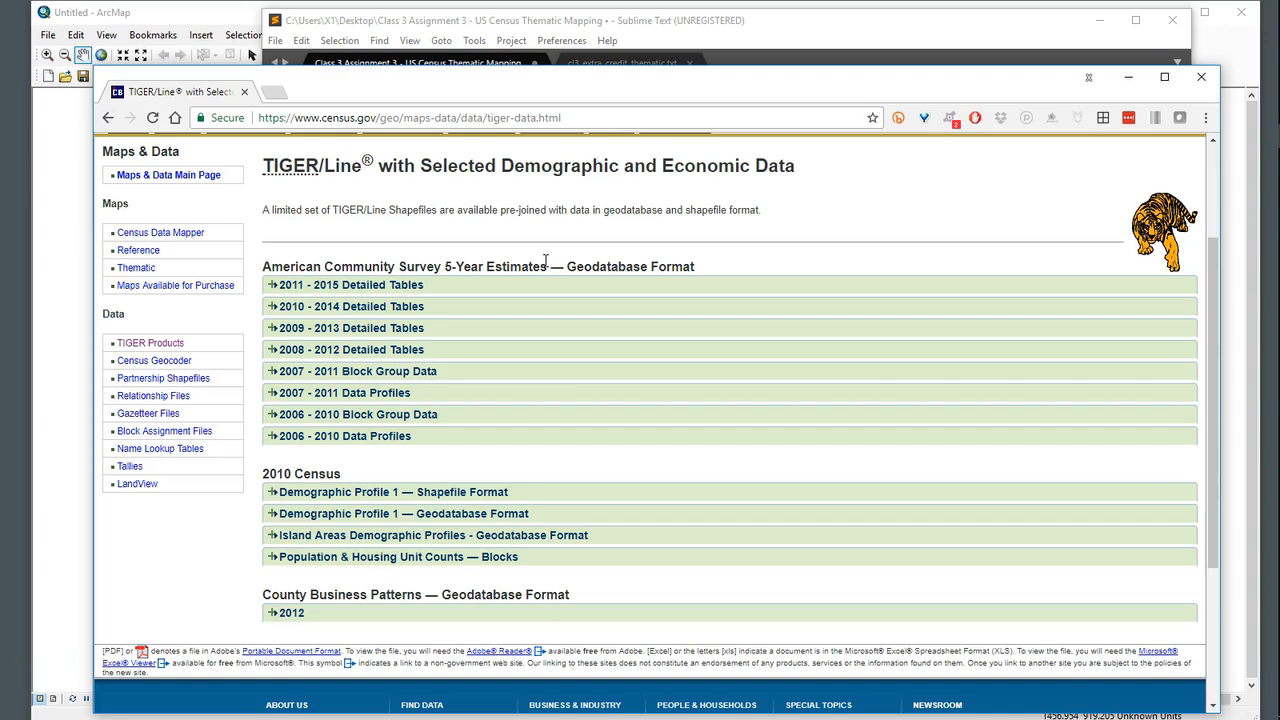
{"action": "left_click", "coordinate": [405, 290]}
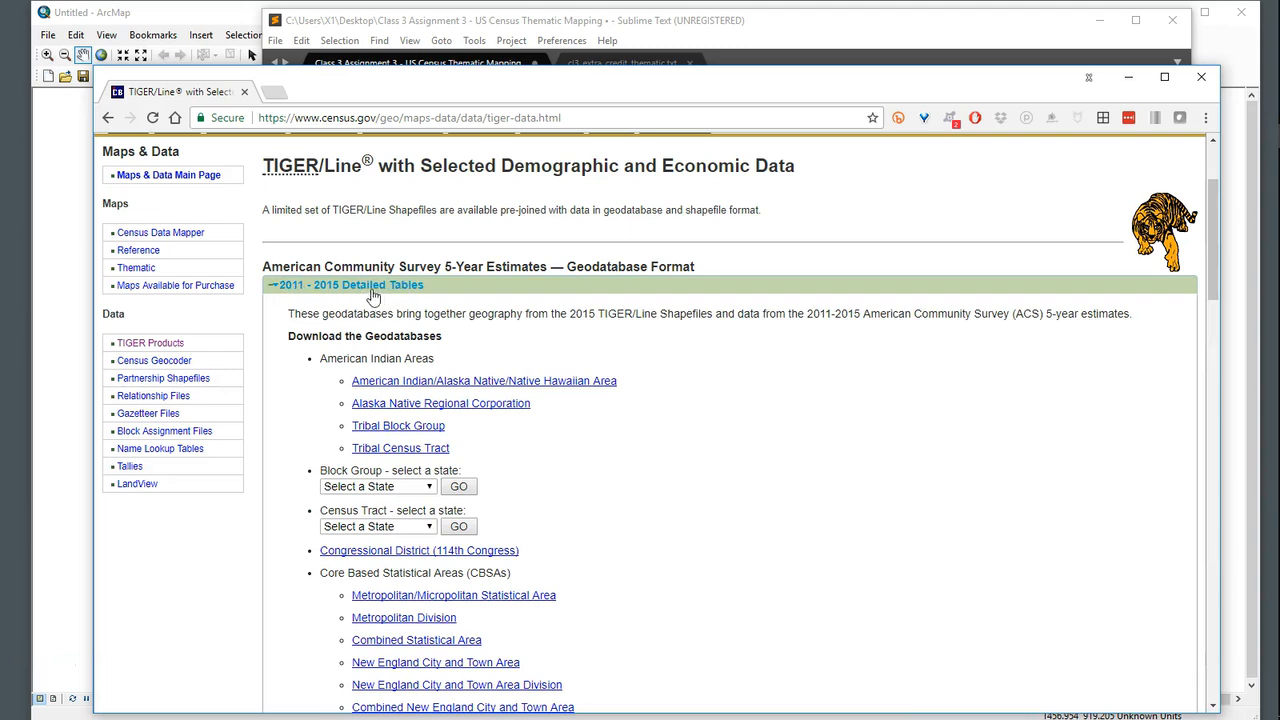
Download the County geodatabase from the 2011 - 2015 Detailed Tables list
{"action": "scroll", "coordinate": [476, 320], "scroll_direction": "down", "scroll_amount": 1}
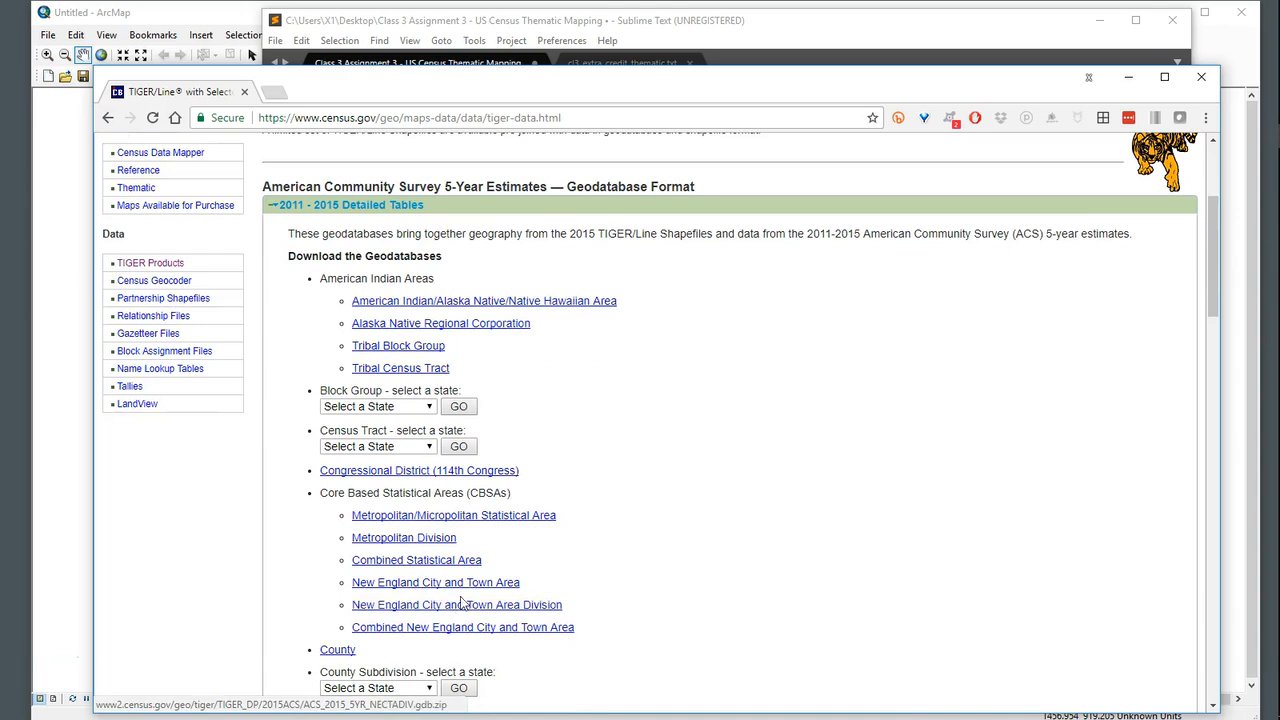
{"action": "scroll", "coordinate": [571, 520], "scroll_direction": "down", "scroll_amount": 3}
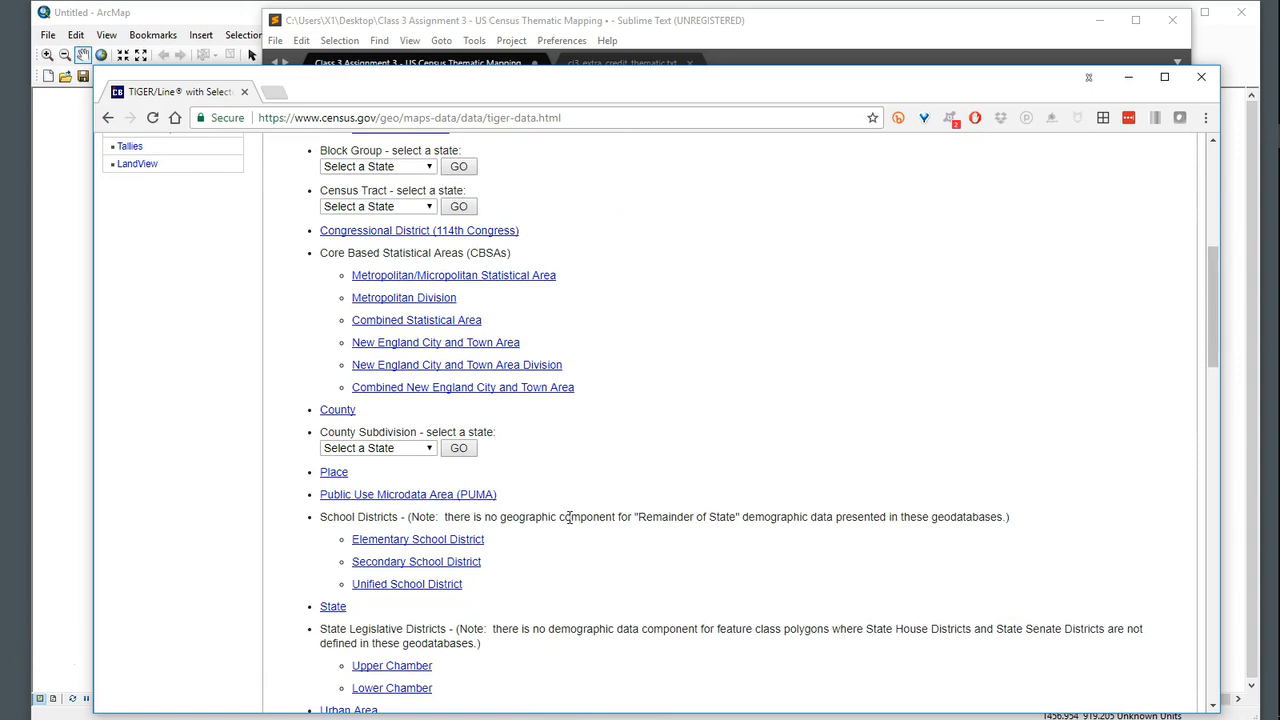
{"action": "scroll", "coordinate": [789, 397], "scroll_direction": "up", "scroll_amount": 2}
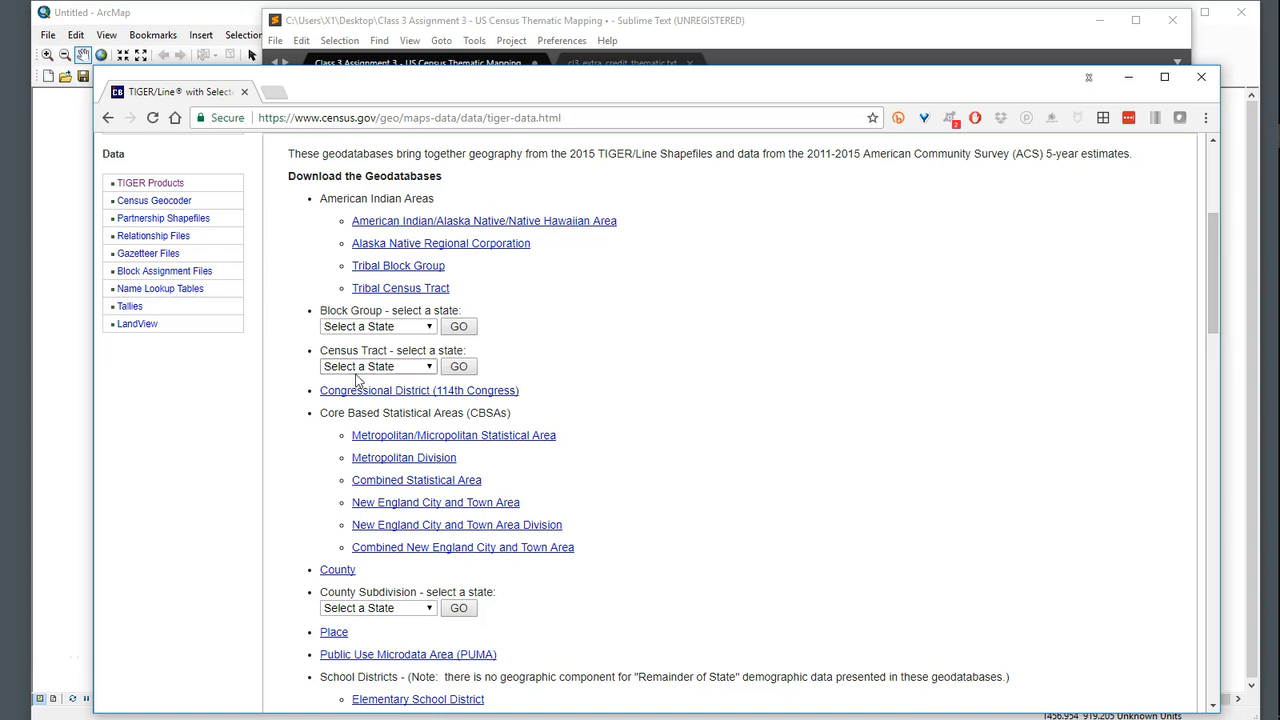
{"action": "left_click", "coordinate": [338, 572]}
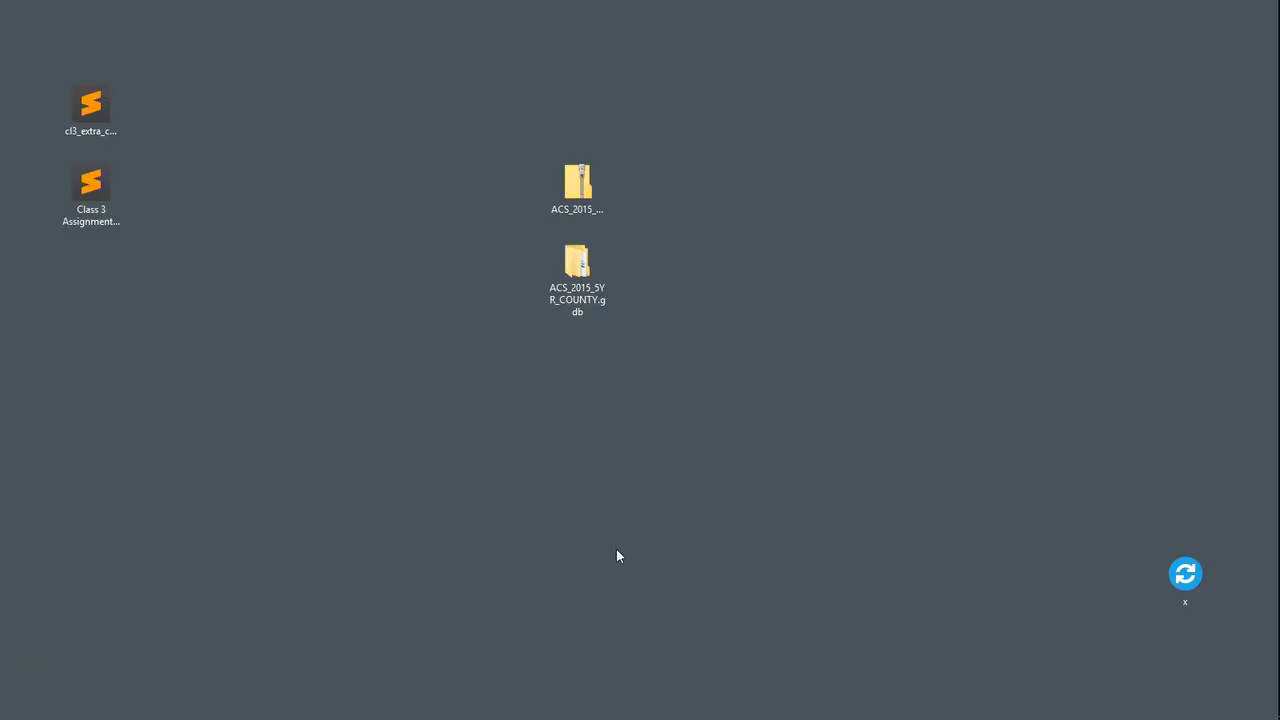
Examine the files inside the extracted ACS_2015_5YR_COUNTY.gdb folder on the desktop, down to the nested geodatabase folder, and close the window
{"action": "left_click_drag", "start_coordinate": [568, 300], "coordinate": [586, 194]}
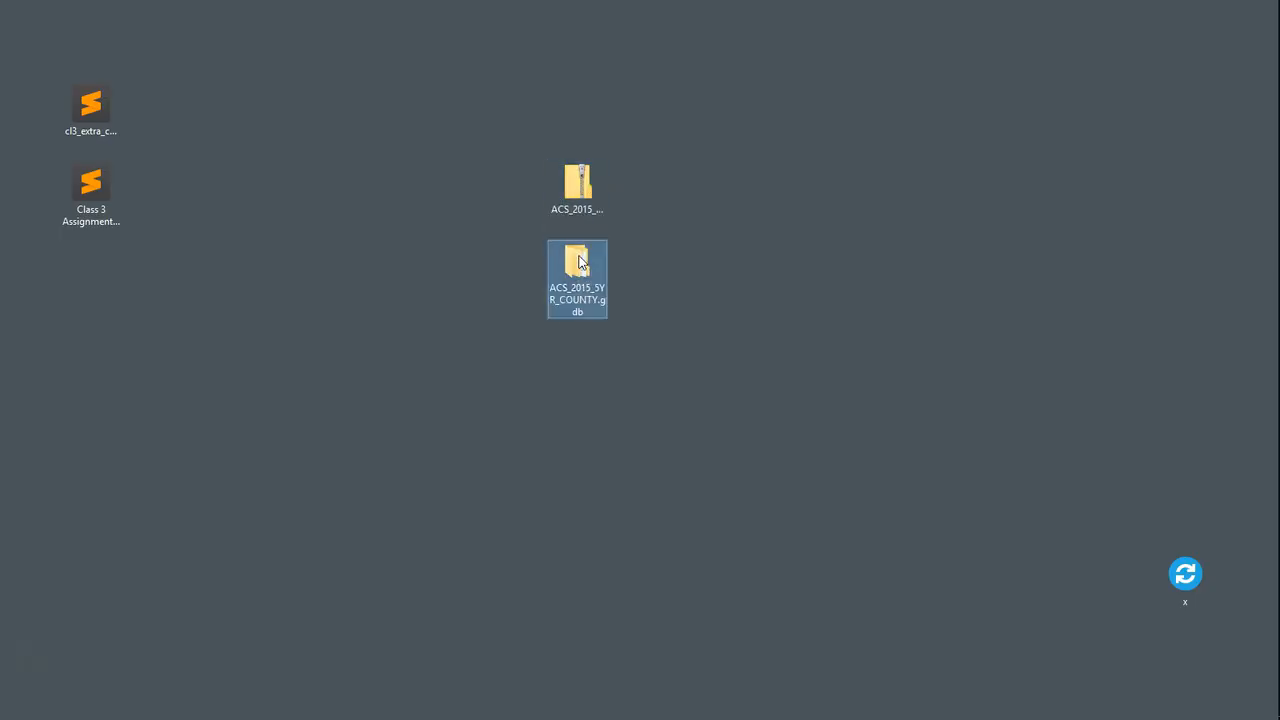
{"action": "double_click", "coordinate": [577, 262]}
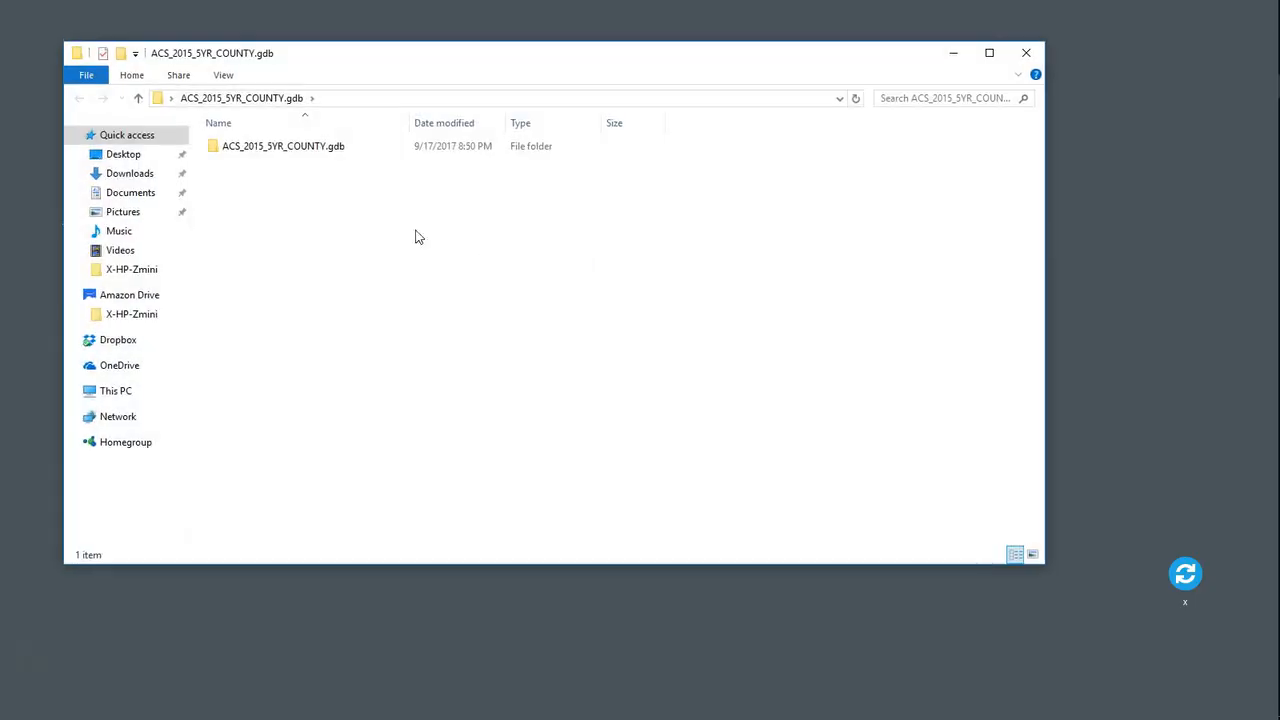
{"action": "double_click", "coordinate": [332, 152]}
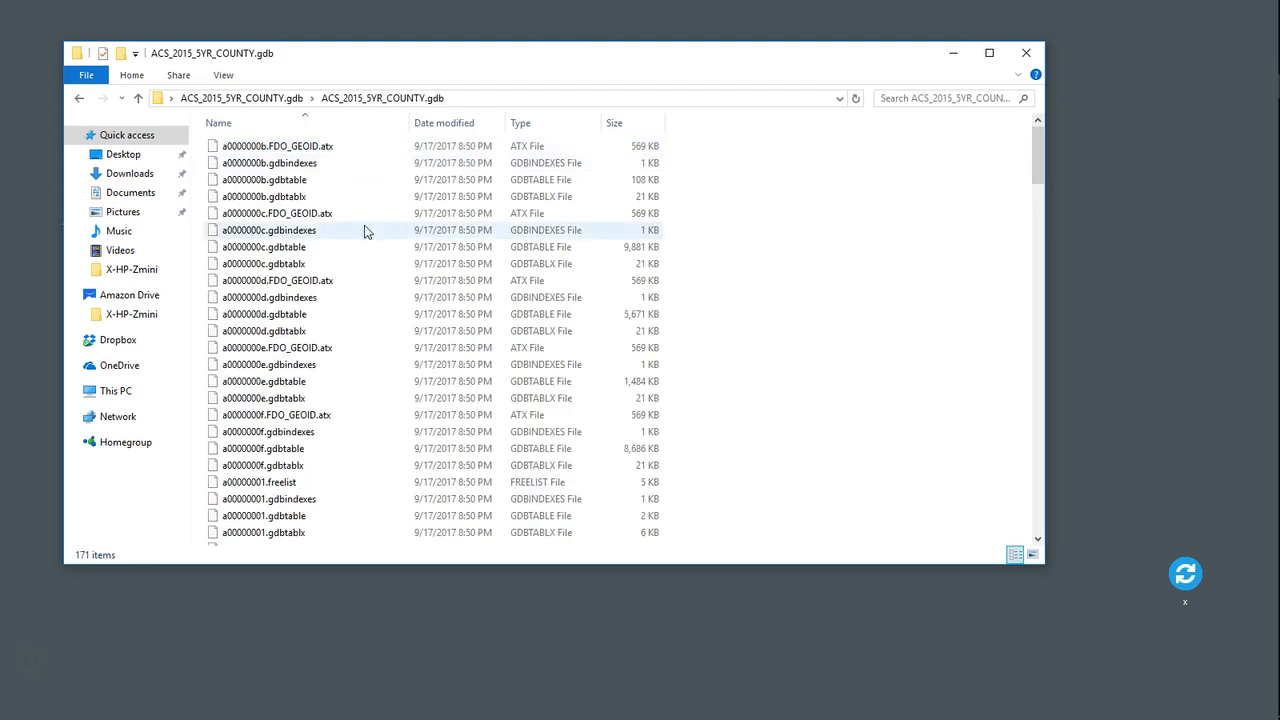
{"action": "scroll", "coordinate": [365, 232], "scroll_direction": "down", "scroll_amount": 20}
{"action": "scroll", "coordinate": [365, 258], "scroll_direction": "down", "scroll_amount": 6}
{"action": "scroll", "coordinate": [365, 260], "scroll_direction": "up", "scroll_amount": 15}
{"action": "scroll", "coordinate": [365, 262], "scroll_direction": "up", "scroll_amount": 15}
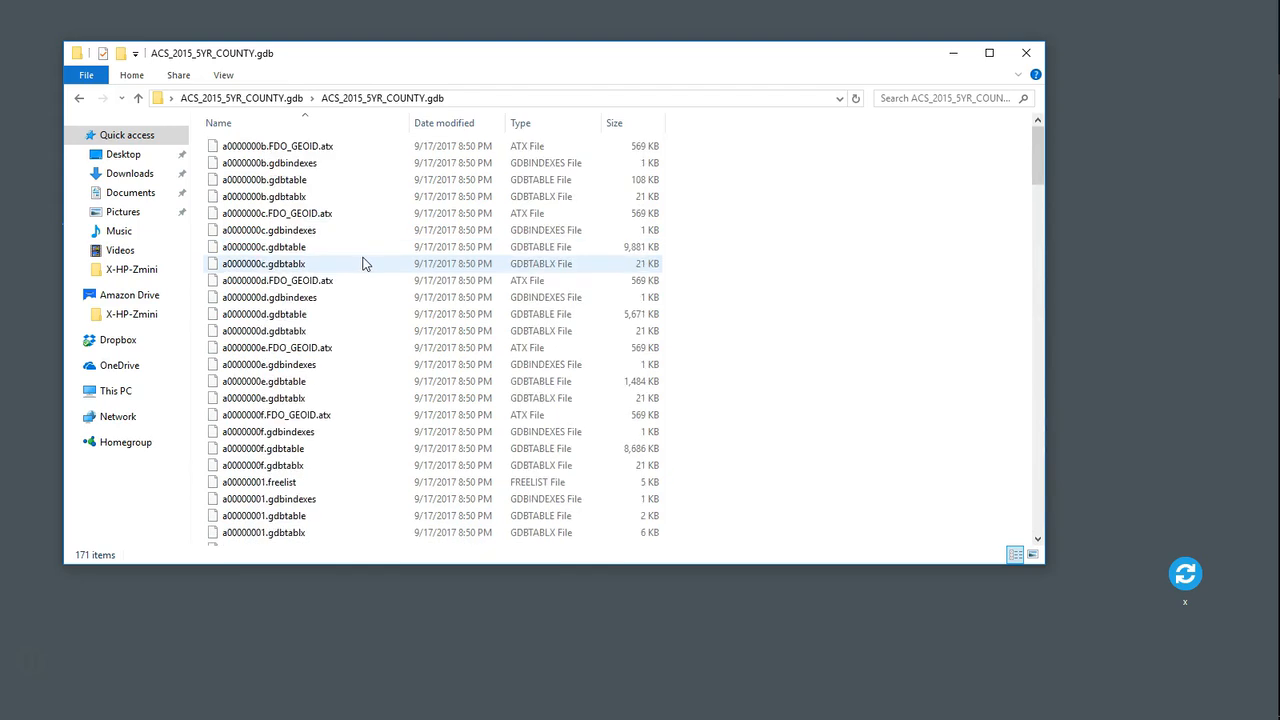
{"action": "left_click", "coordinate": [79, 98]}
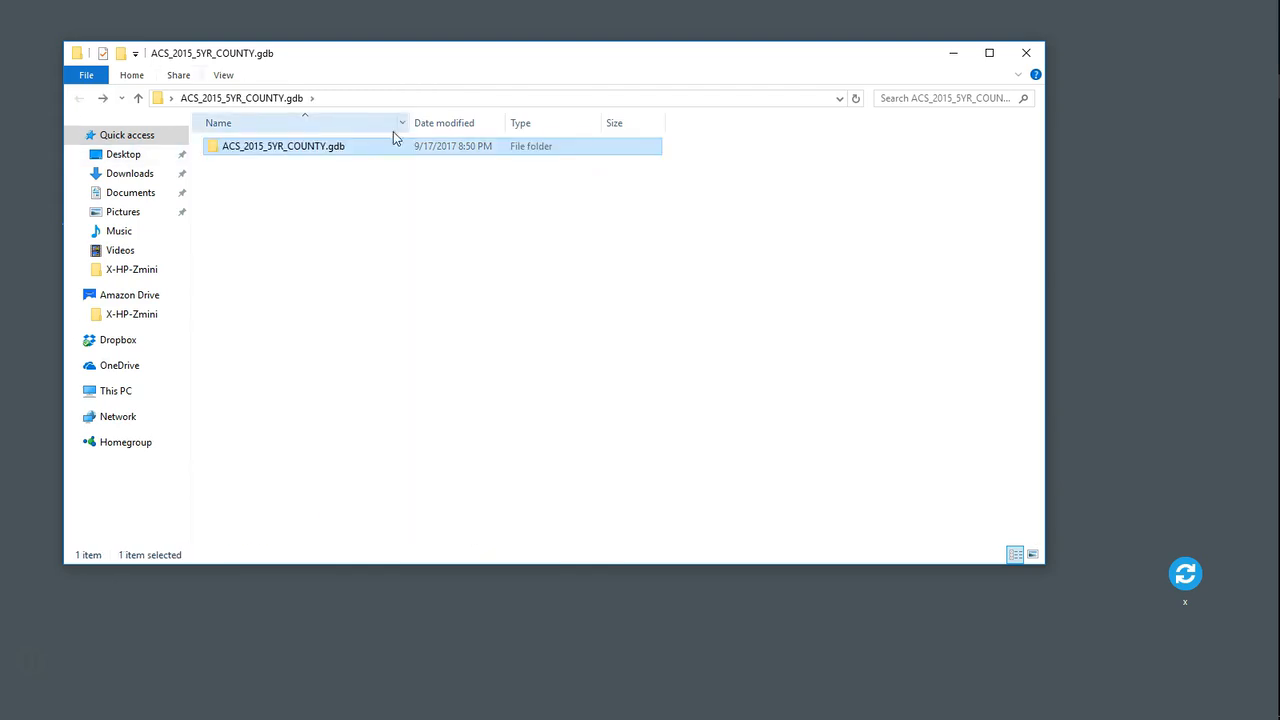
{"action": "left_click", "coordinate": [1029, 56]}
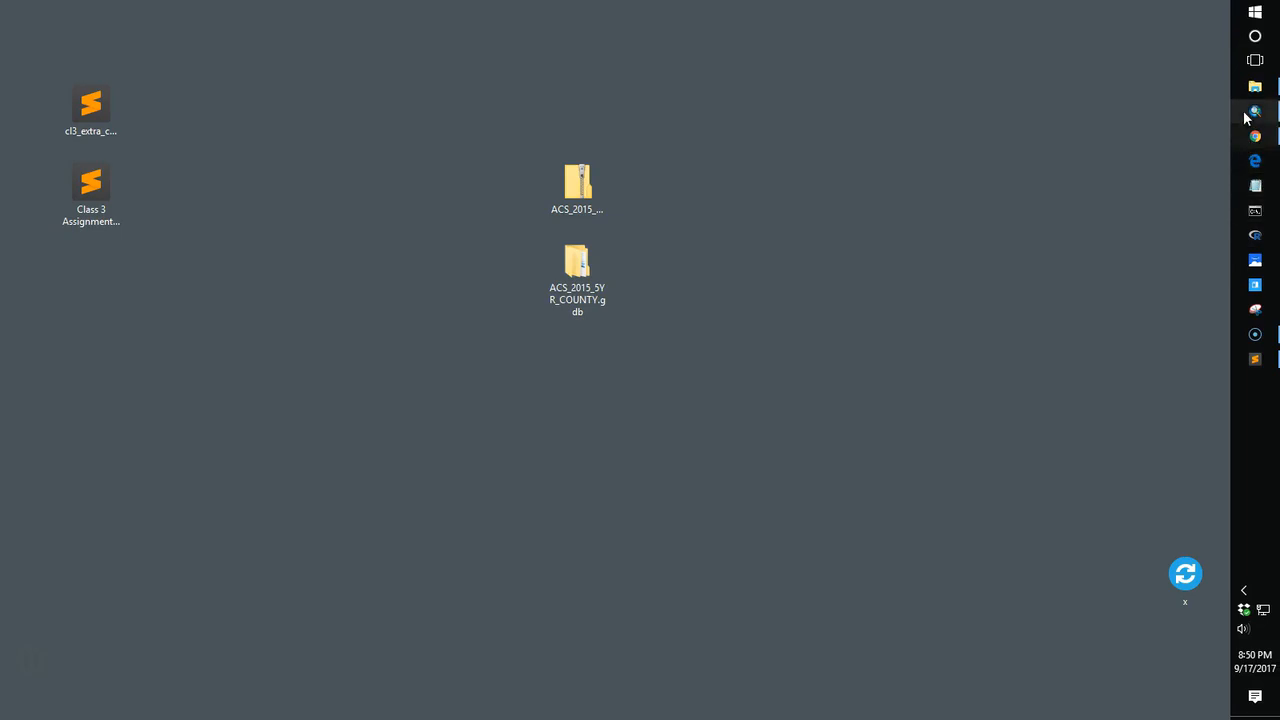
Switch to ArcMap, reposition the Table Of Contents and Catalog windows, and add a folder connection to the desktop's ACS_2015_5YR_COUNTY.gdb folder
{"action": "left_click", "coordinate": [1250, 114]}
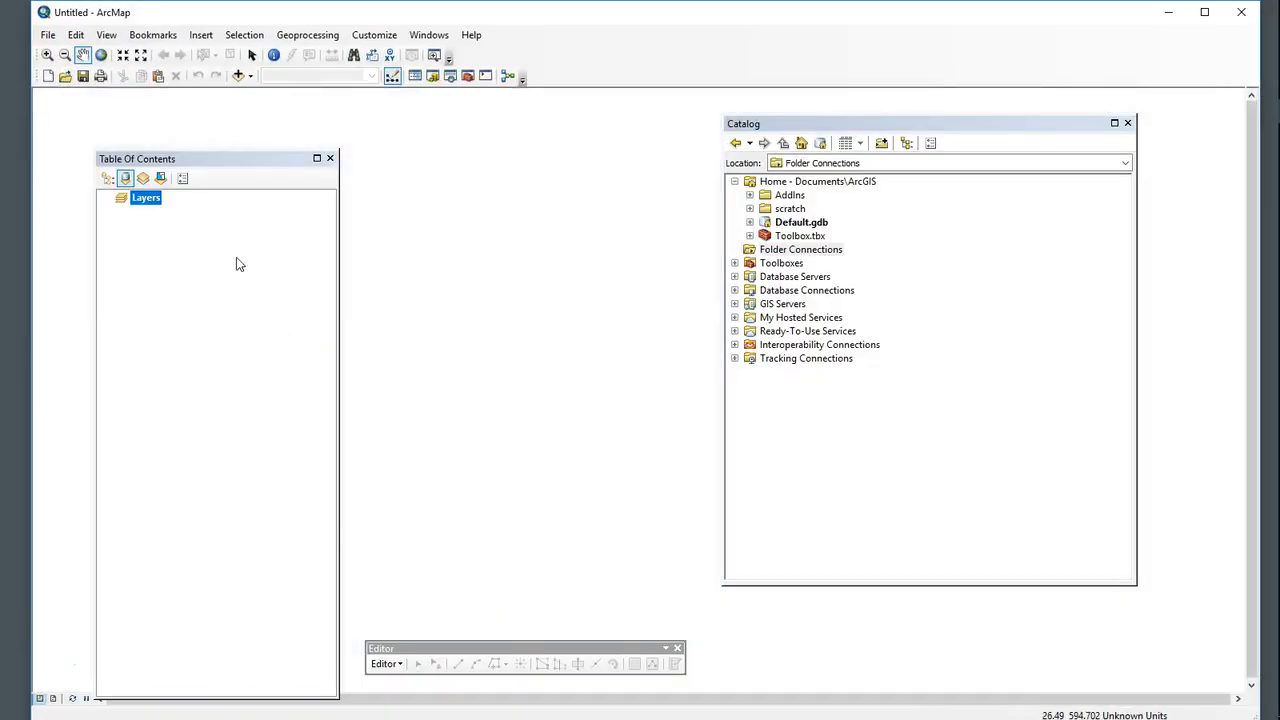
{"action": "left_click_drag", "start_coordinate": [229, 162], "coordinate": [206, 124]}
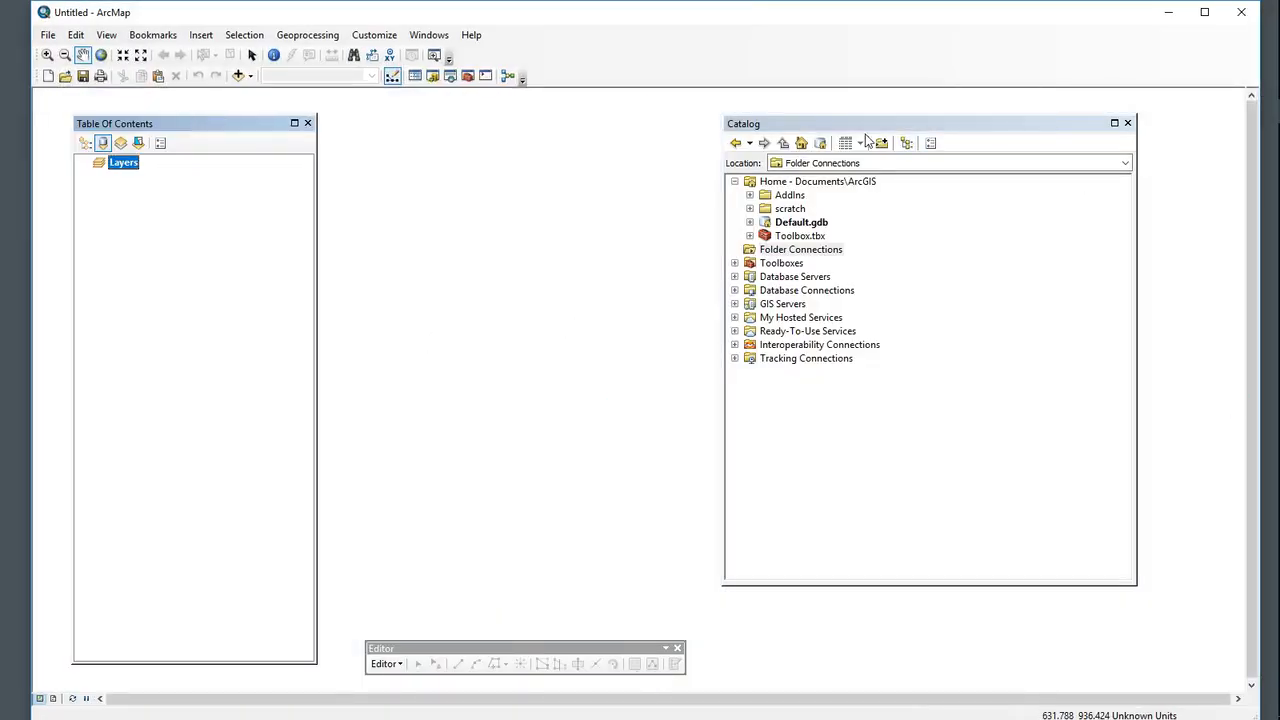
{"action": "left_click_drag", "start_coordinate": [848, 124], "coordinate": [815, 113]}
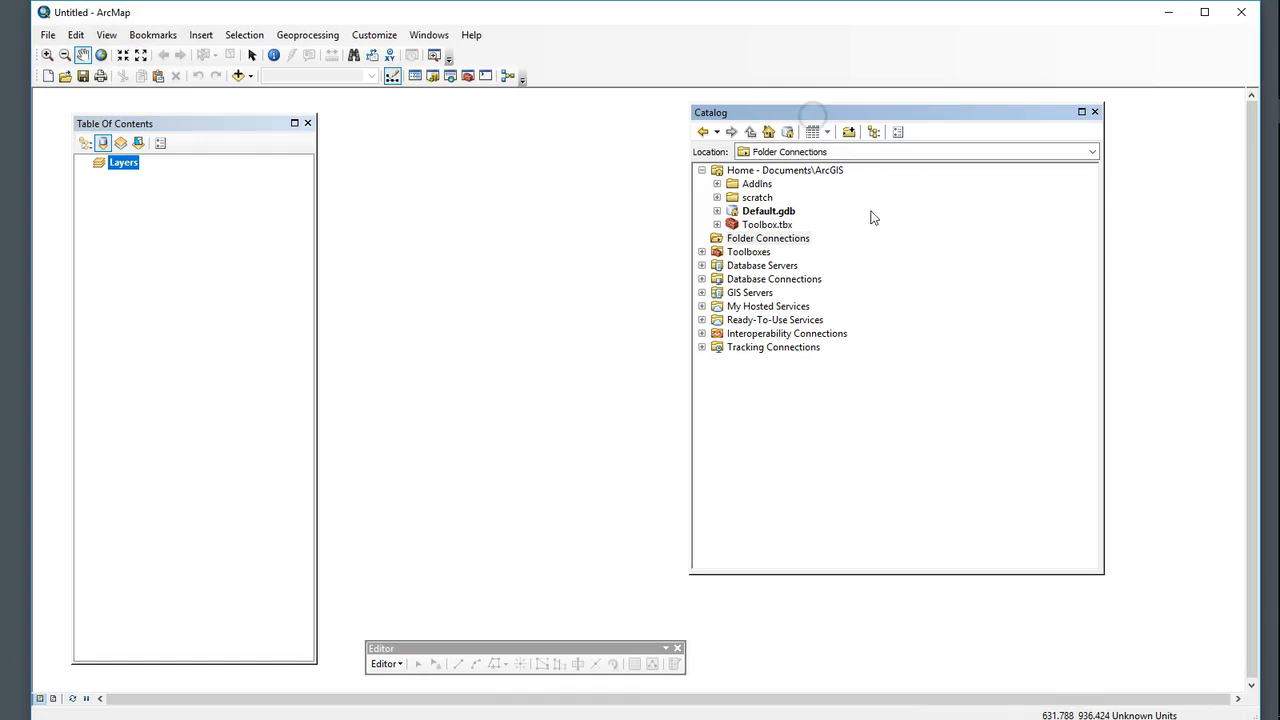
{"action": "left_click", "coordinate": [848, 131]}
{"action": "left_click_drag", "start_coordinate": [747, 337], "coordinate": [759, 403]}
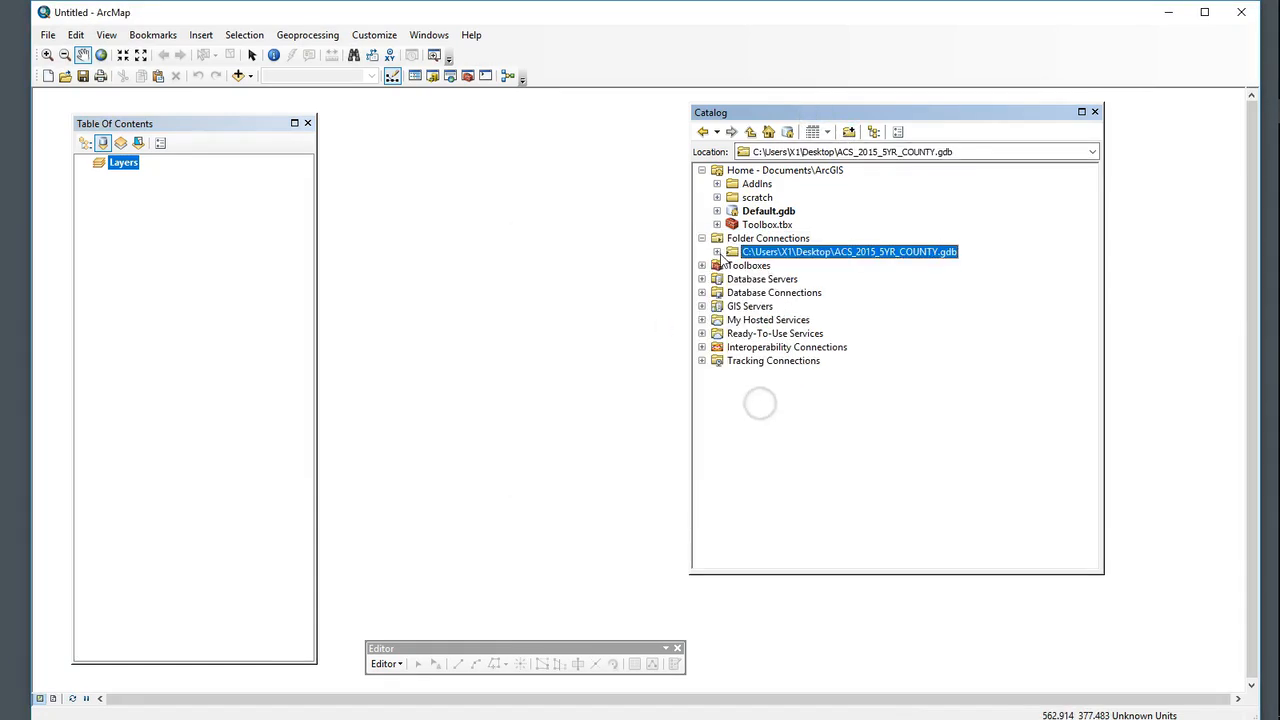
Expand the connected folder and its ACS_2015_5YR_COUNTY.gdb geodatabase in the Catalog and look through the feature class and tables
{"action": "left_click", "coordinate": [717, 252]}
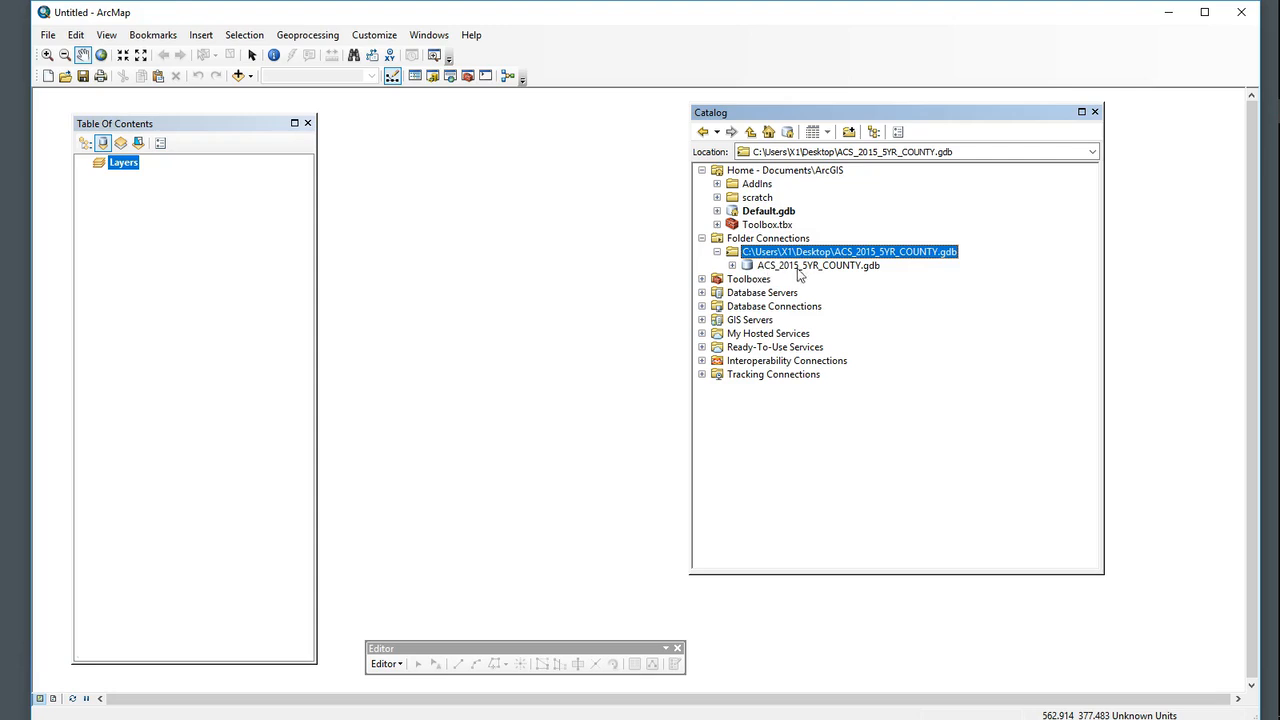
{"action": "left_click", "coordinate": [732, 266]}
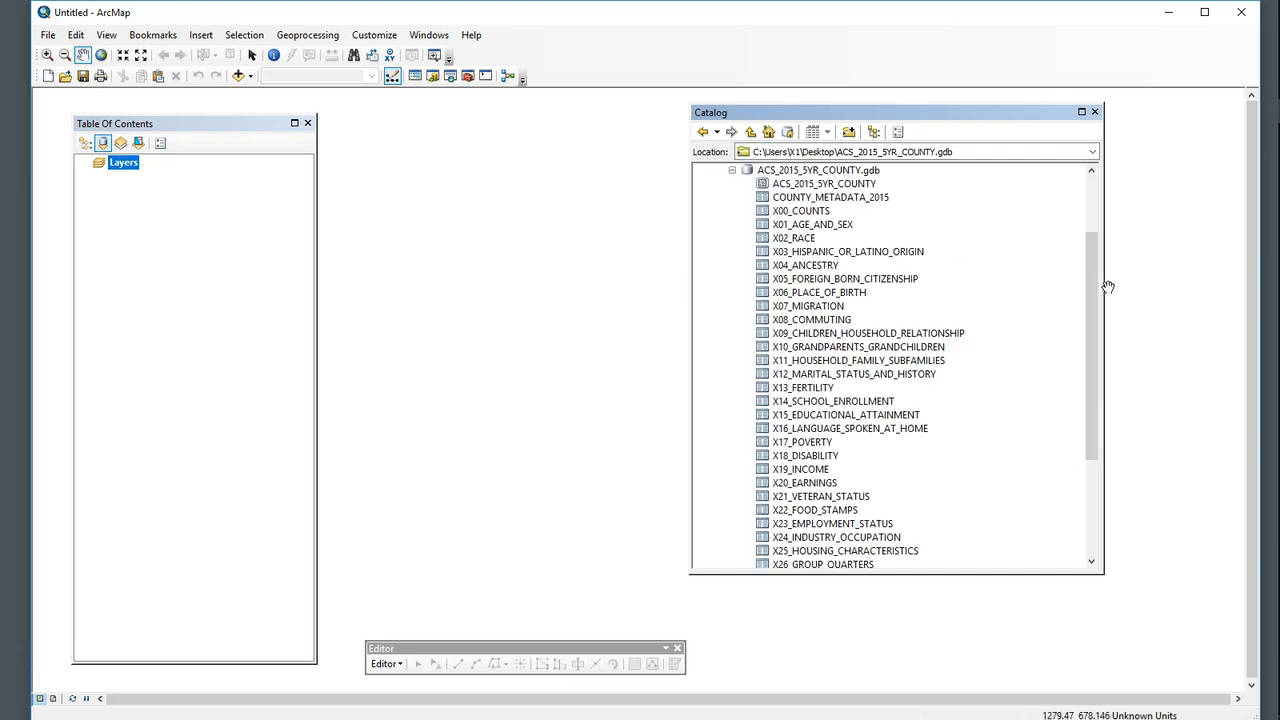
{"action": "mouse_move", "coordinate": [1096, 298]}
{"action": "left_mouse_down"}
{"action": "mouse_move", "coordinate": [1095, 245]}
{"action": "mouse_move", "coordinate": [1096, 370]}
{"action": "mouse_move", "coordinate": [1108, 277]}
{"action": "left_mouse_up"}
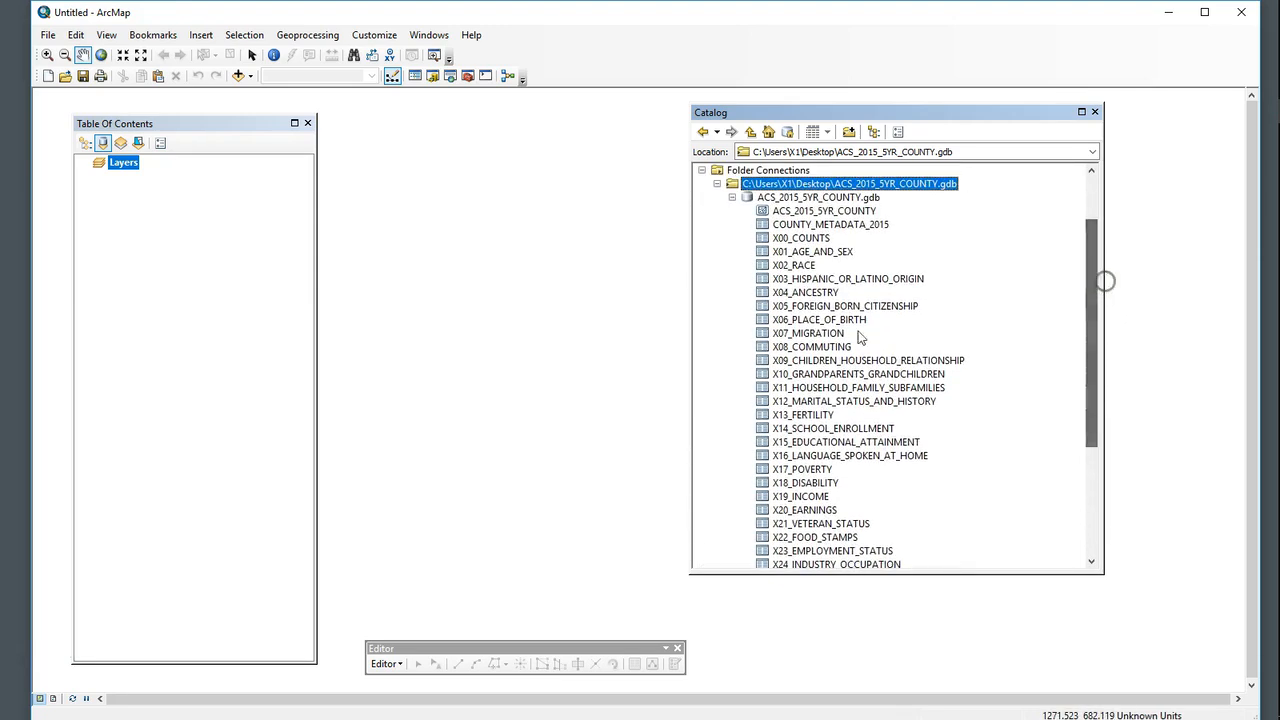
{"action": "left_click", "coordinate": [766, 253]}
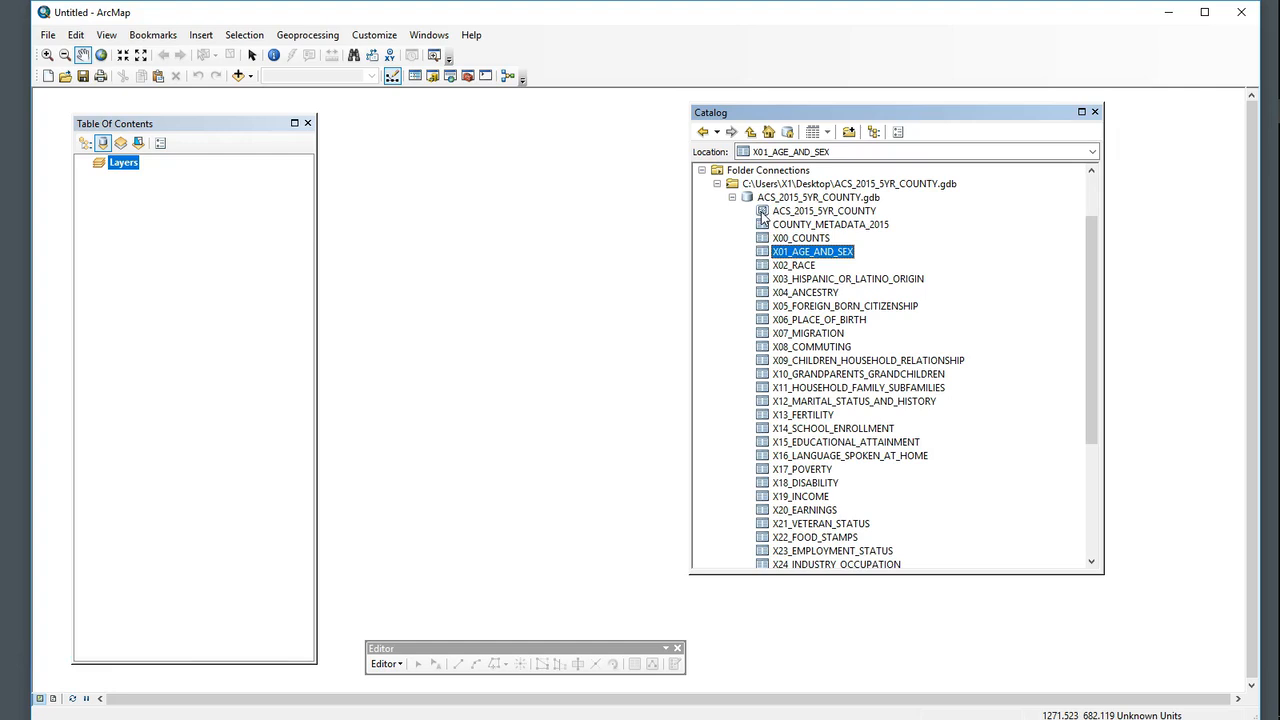
{"action": "scroll", "coordinate": [838, 477], "scroll_direction": "down", "scroll_amount": 2}
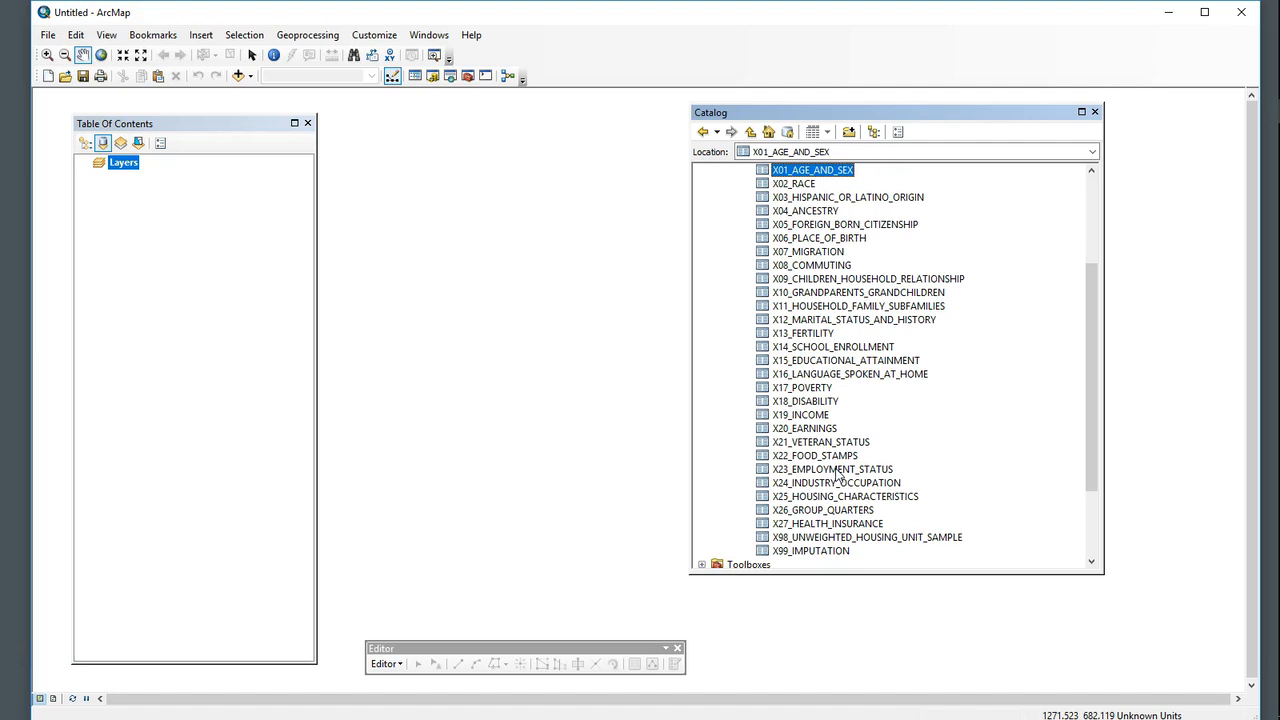
Add the ACS_2015_5YR_COUNTY feature class to the map and move the Catalog window clear of the county polygons
{"action": "left_click_drag", "start_coordinate": [1088, 439], "coordinate": [1103, 343]}
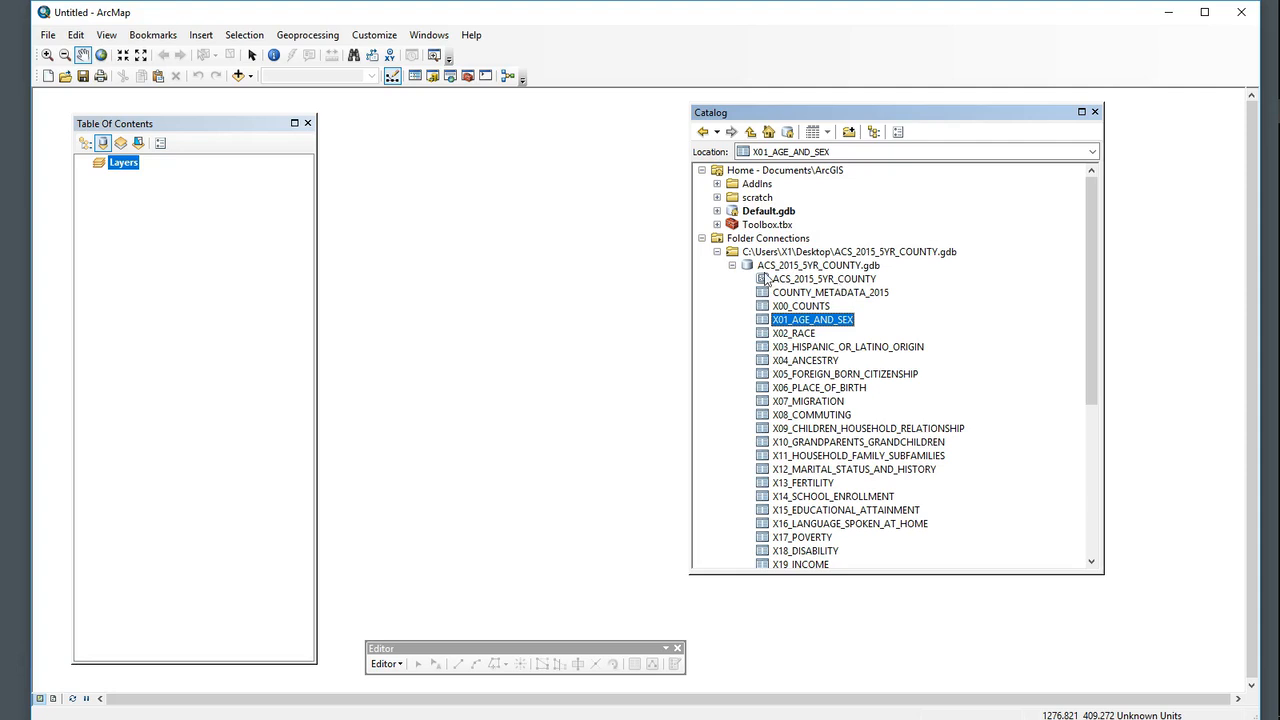
{"action": "left_click_drag", "start_coordinate": [766, 283], "coordinate": [270, 251]}
{"action": "left_click_drag", "start_coordinate": [972, 110], "coordinate": [1082, 489]}
{"action": "left_click_drag", "start_coordinate": [410, 378], "coordinate": [800, 293]}
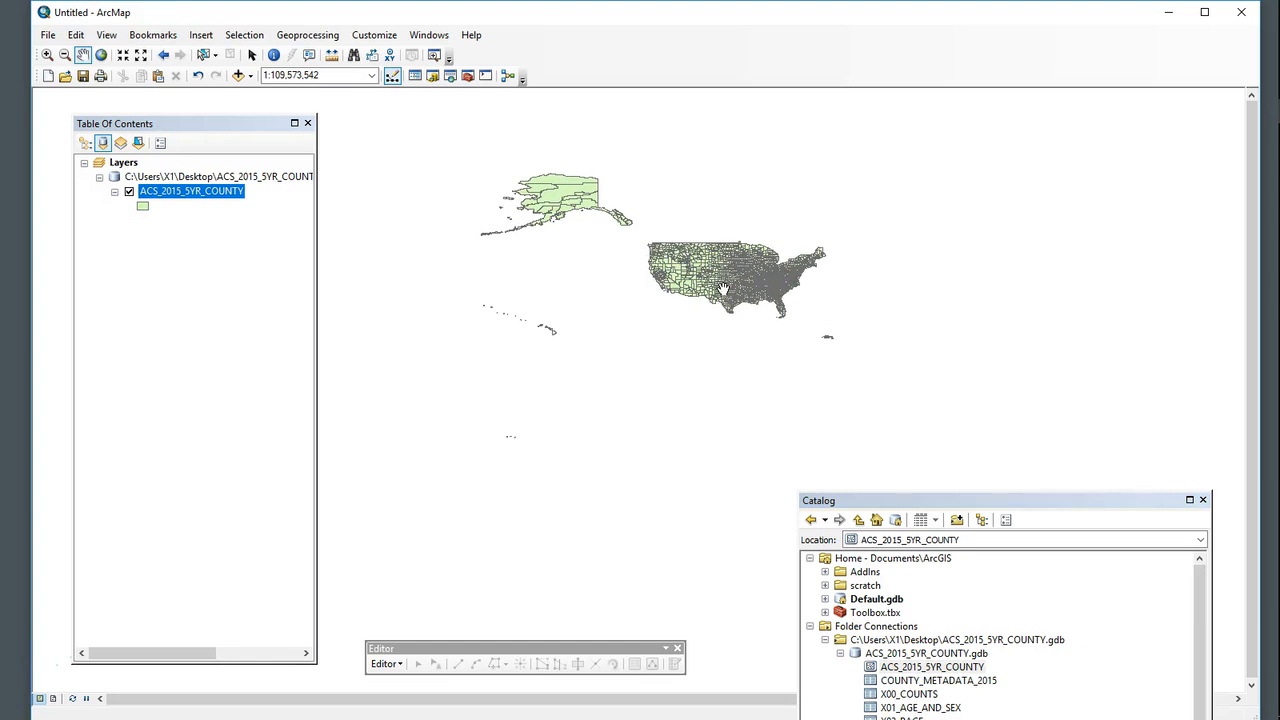
{"action": "scroll", "coordinate": [720, 288], "scroll_direction": "down", "scroll_amount": 1}
{"action": "scroll", "coordinate": [720, 288], "scroll_direction": "up", "scroll_amount": 2}
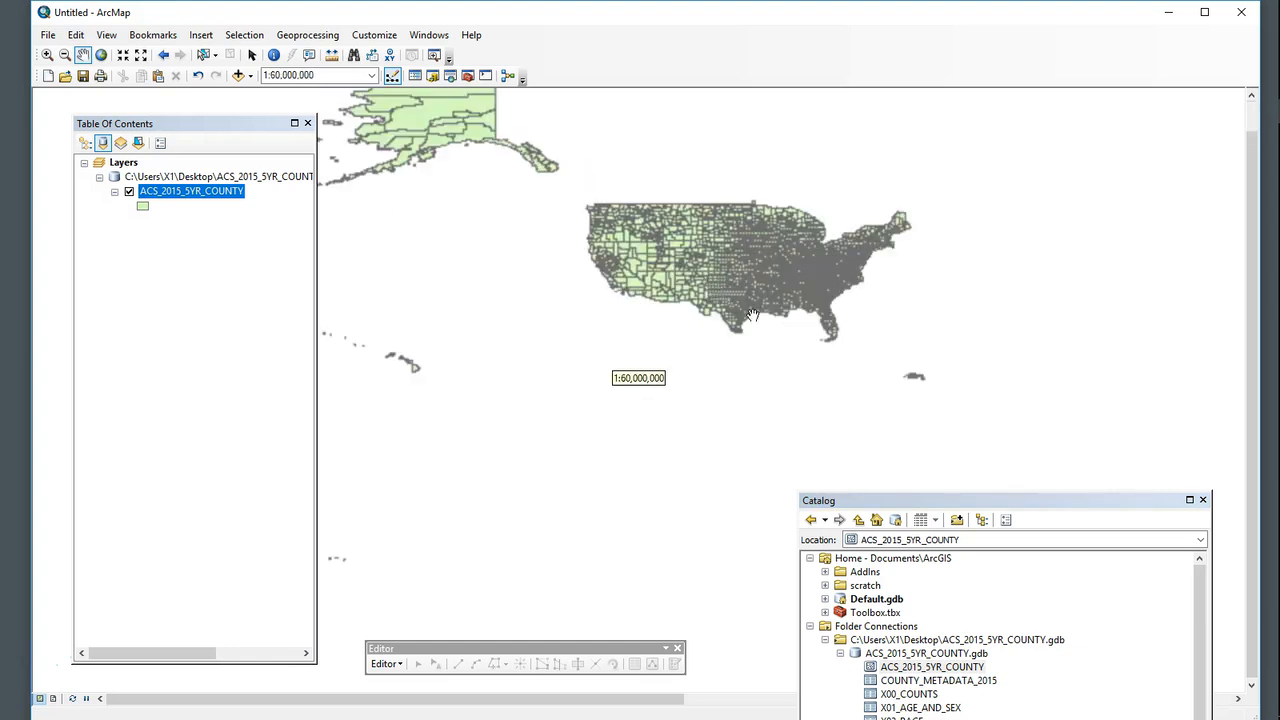
{"action": "left_click_drag", "start_coordinate": [453, 217], "coordinate": [515, 288]}
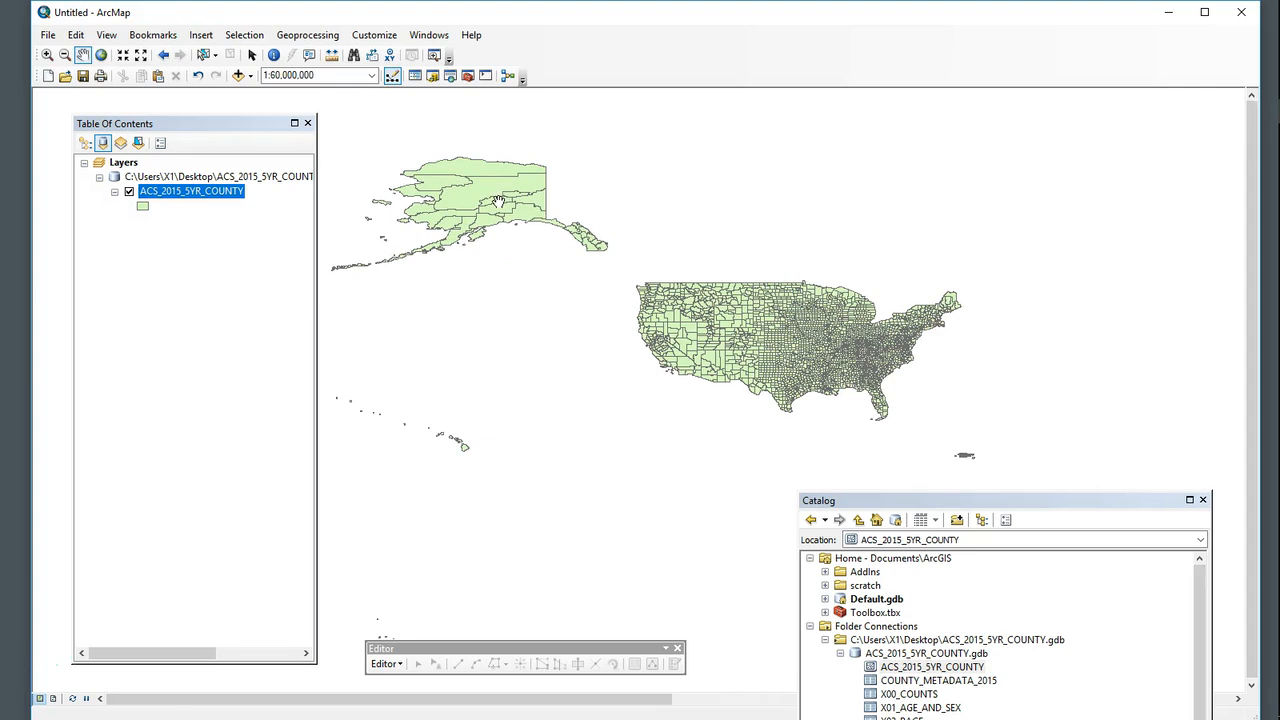
{"action": "left_click_drag", "start_coordinate": [716, 441], "coordinate": [640, 374]}
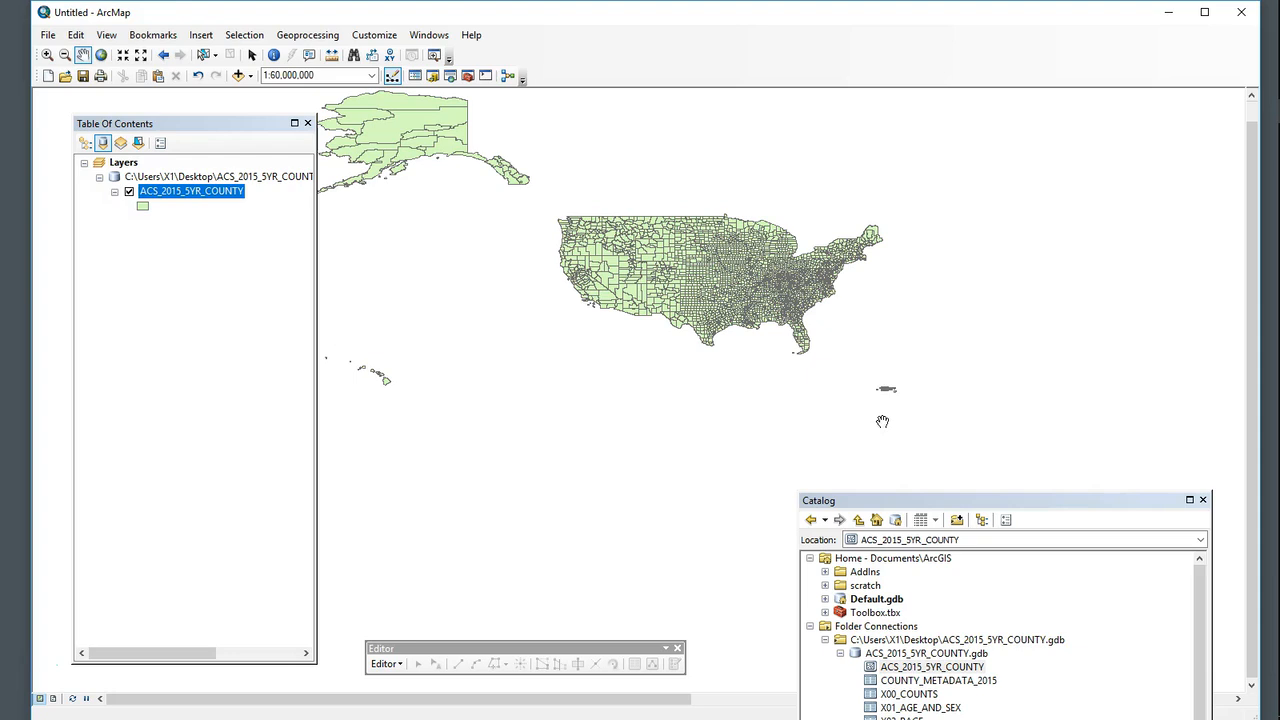
Narrow the Catalog window and reposition it so the geodatabase's list of tables can be read alongside the map
{"action": "left_click_drag", "start_coordinate": [914, 498], "coordinate": [890, 483]}
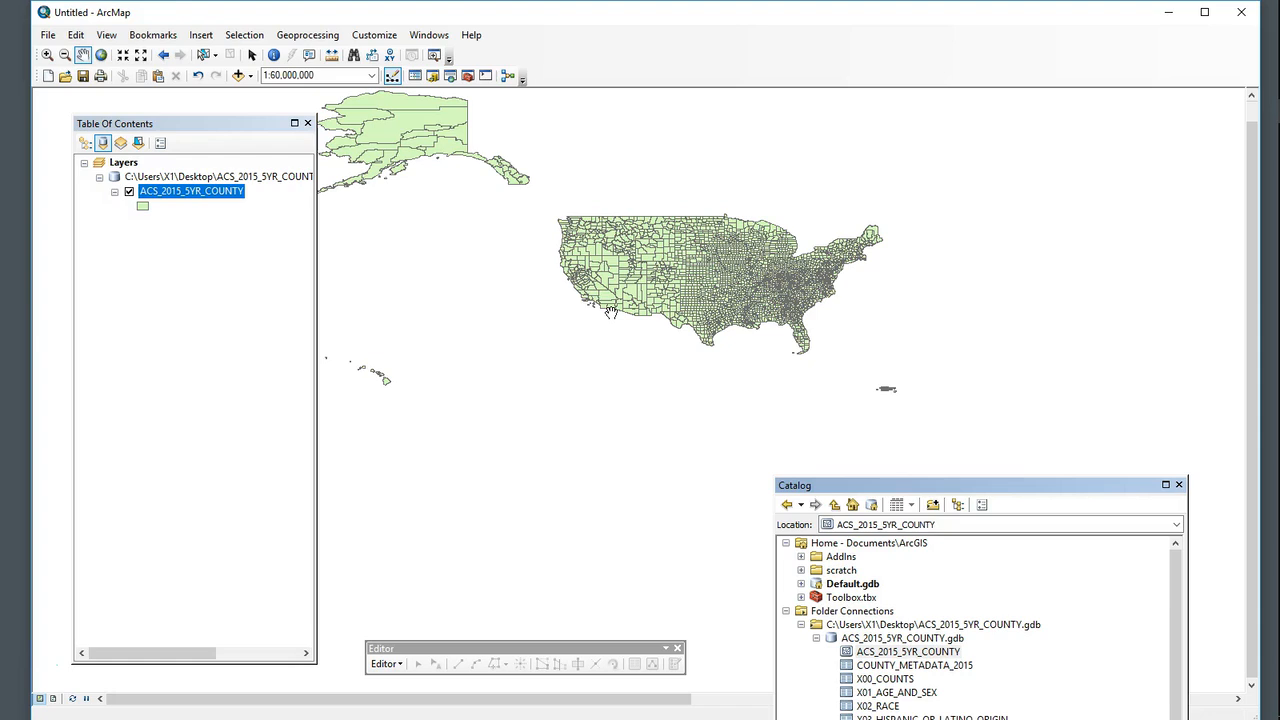
{"action": "left_click_drag", "start_coordinate": [435, 351], "coordinate": [536, 388]}
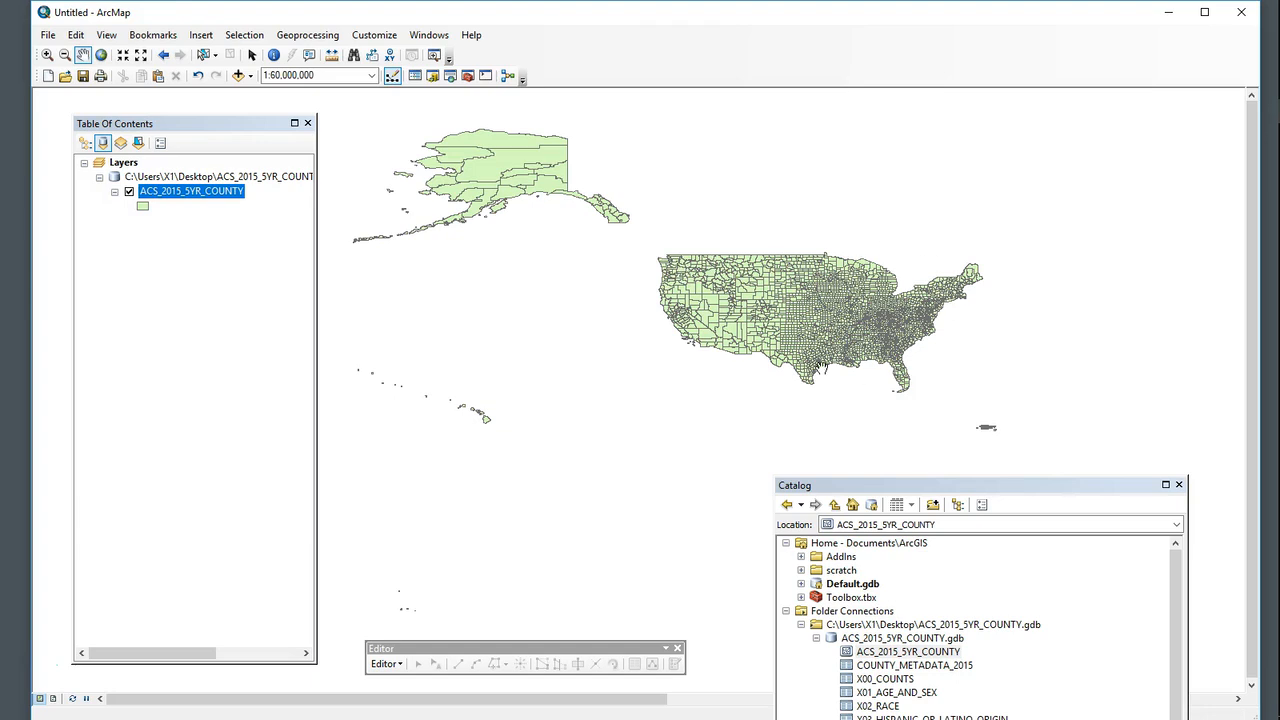
{"action": "left_click_drag", "start_coordinate": [1172, 622], "coordinate": [1068, 622]}
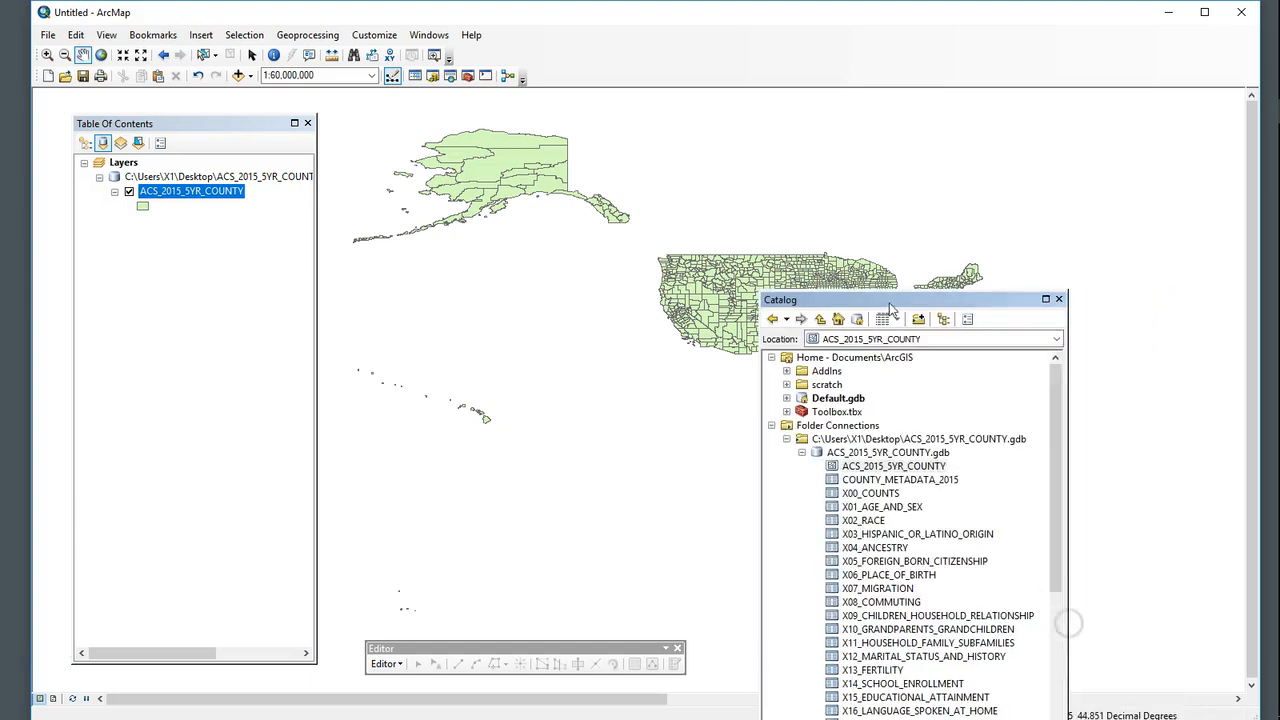
{"action": "left_click_drag", "start_coordinate": [896, 298], "coordinate": [984, 208]}
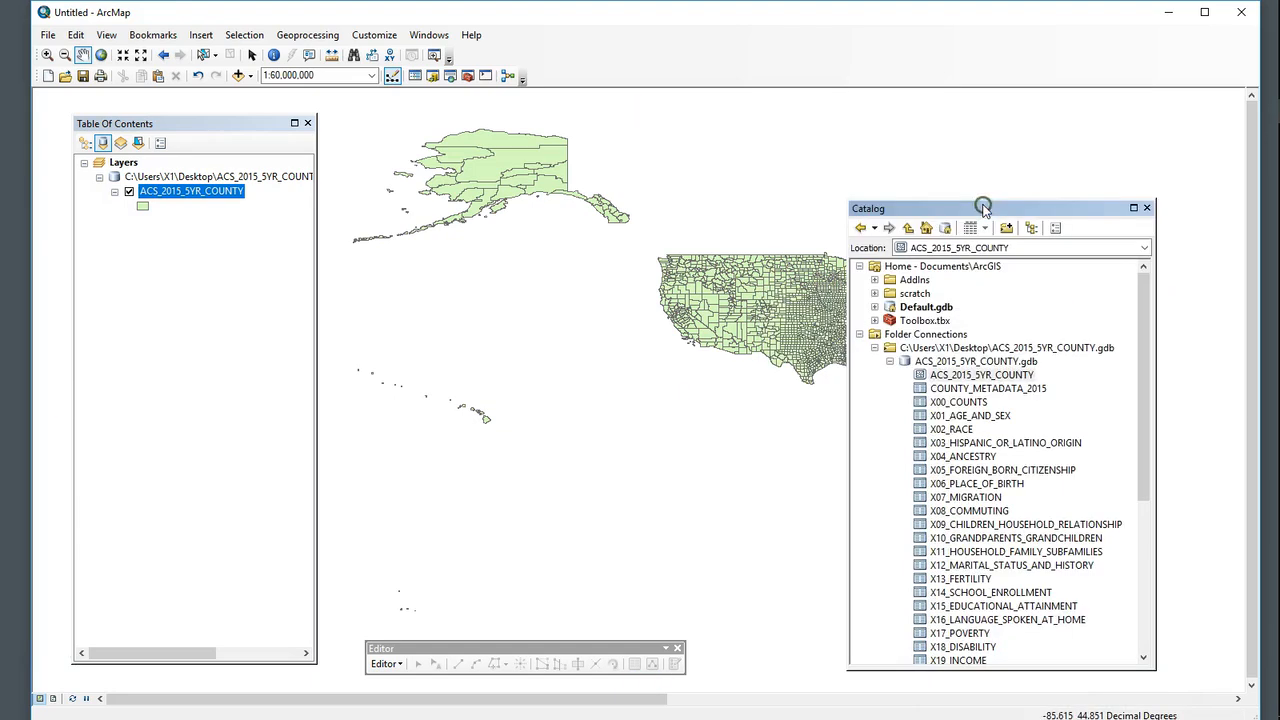
Open the county layer's attribute table and examine the NAME, NAMELSAD, GEOID and GEOID_Data fields
{"action": "right_click", "coordinate": [193, 193]}
{"action": "left_click", "coordinate": [265, 237]}
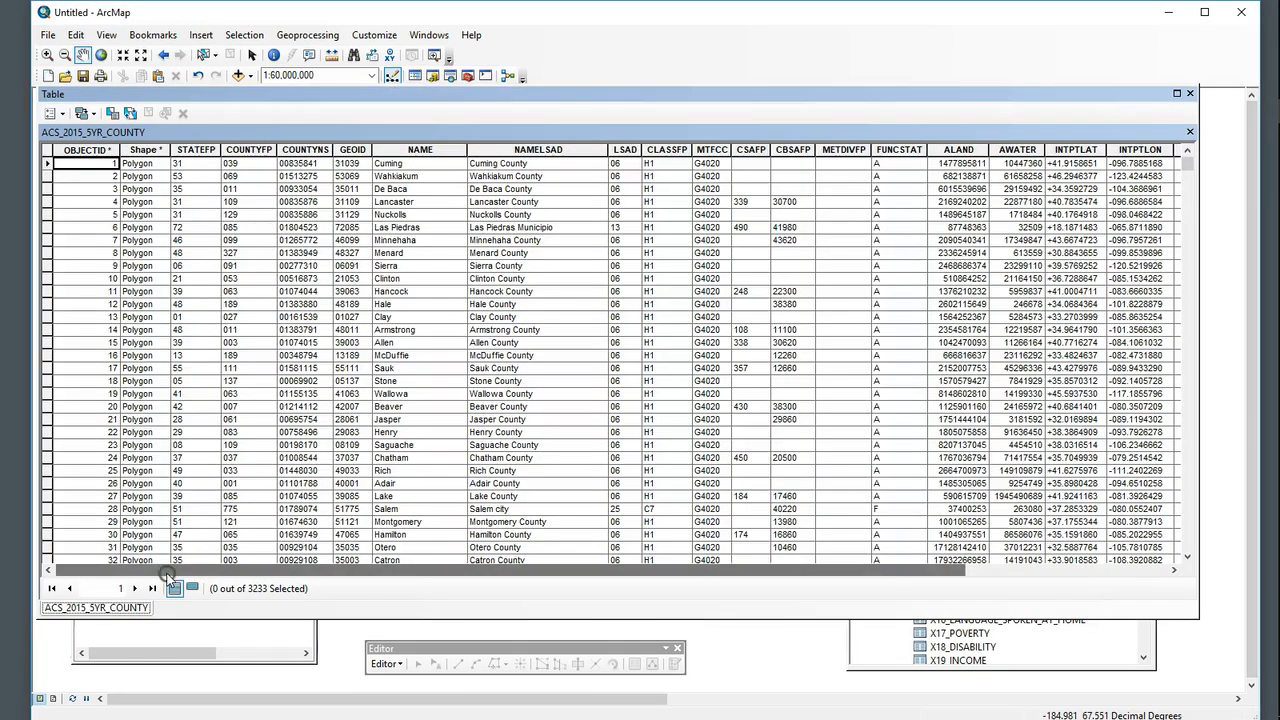
{"action": "left_click", "coordinate": [419, 149]}
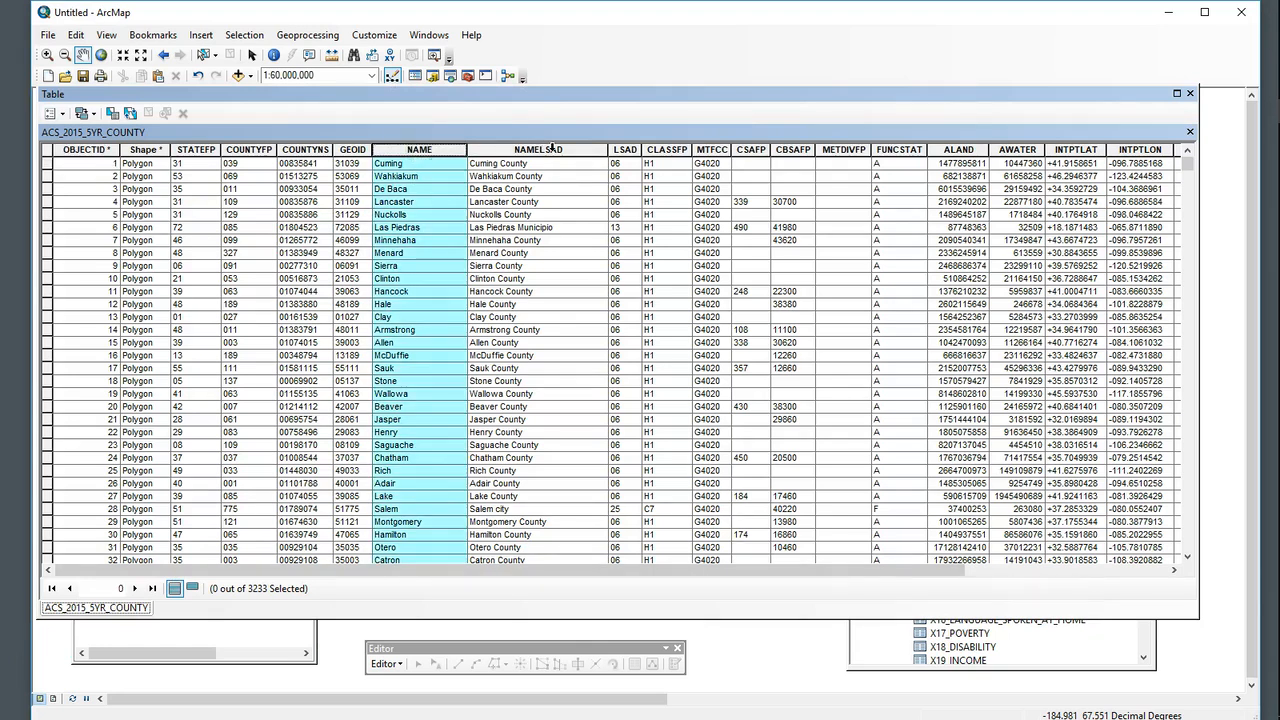
{"action": "left_click", "coordinate": [552, 148]}
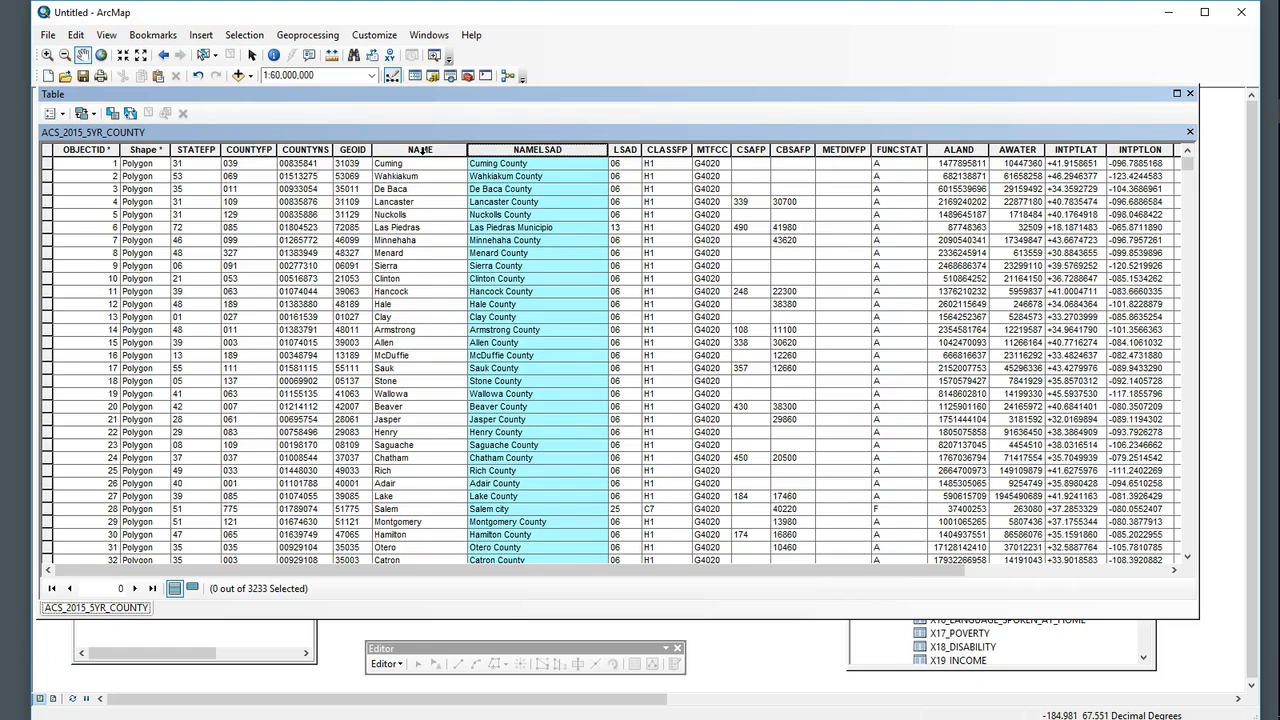
{"action": "left_click", "coordinate": [358, 149]}
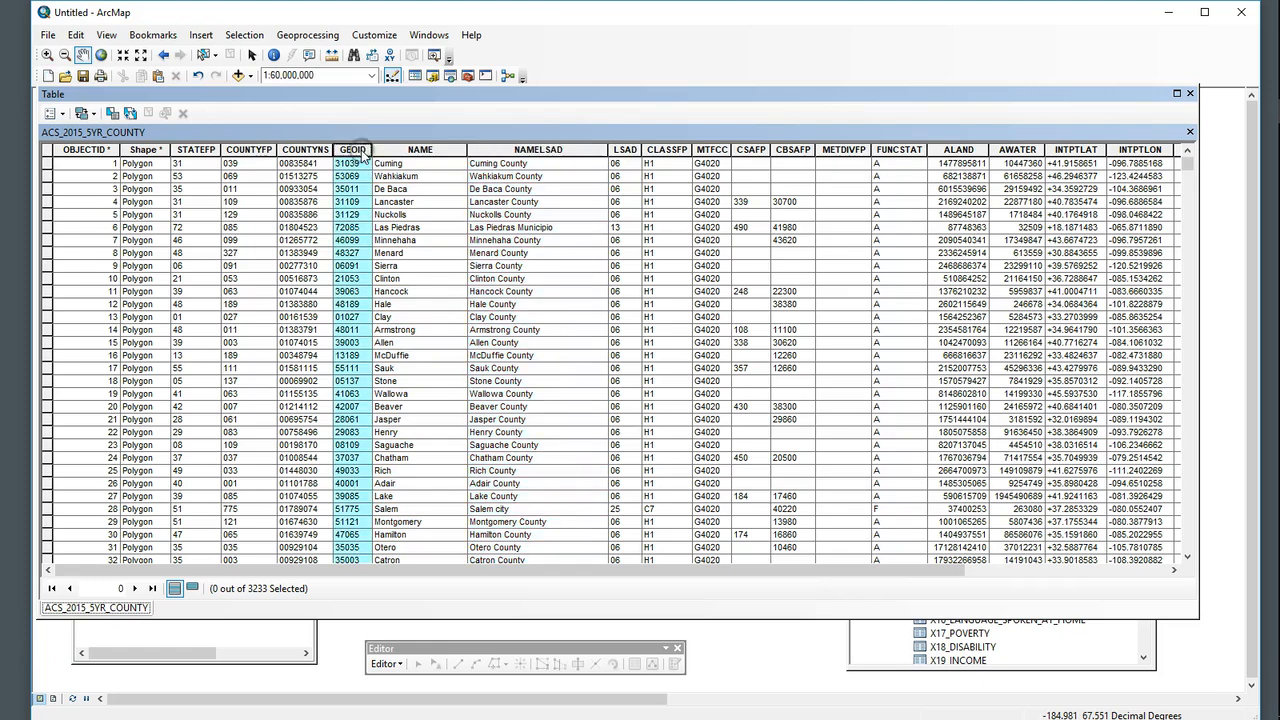
{"action": "left_click_drag", "start_coordinate": [380, 572], "coordinate": [686, 568]}
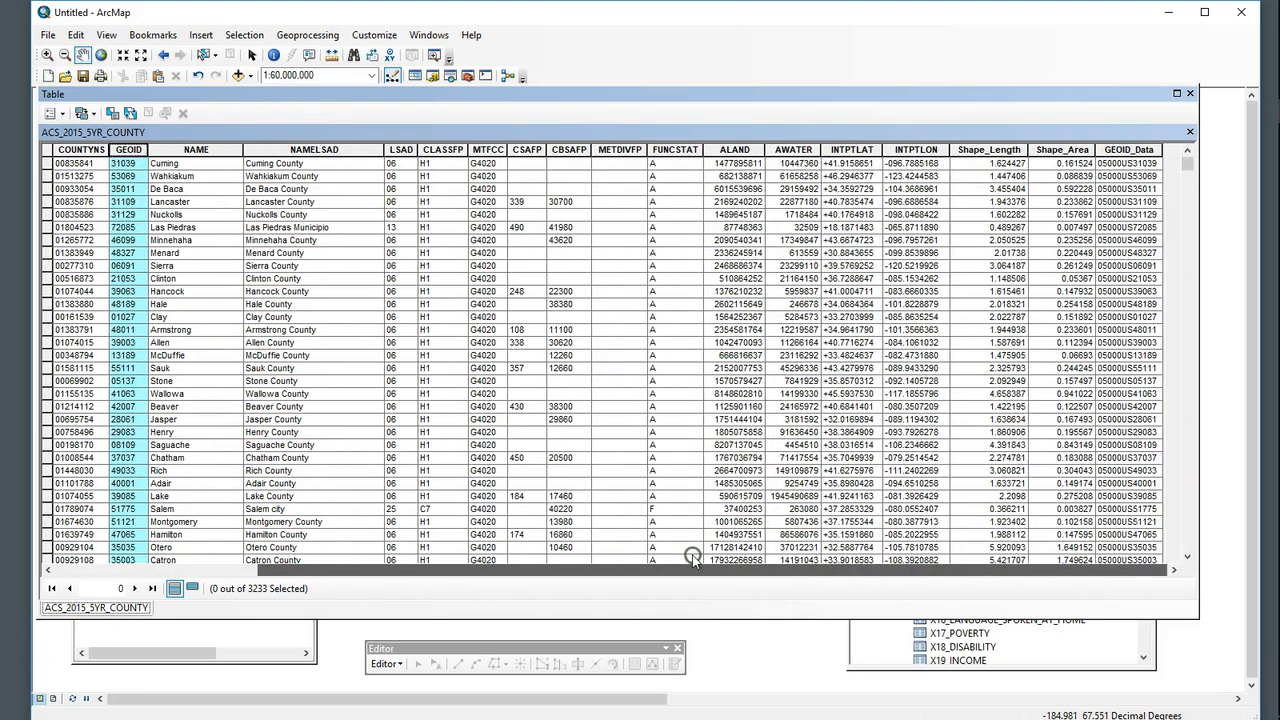
{"action": "left_click", "coordinate": [1123, 145]}
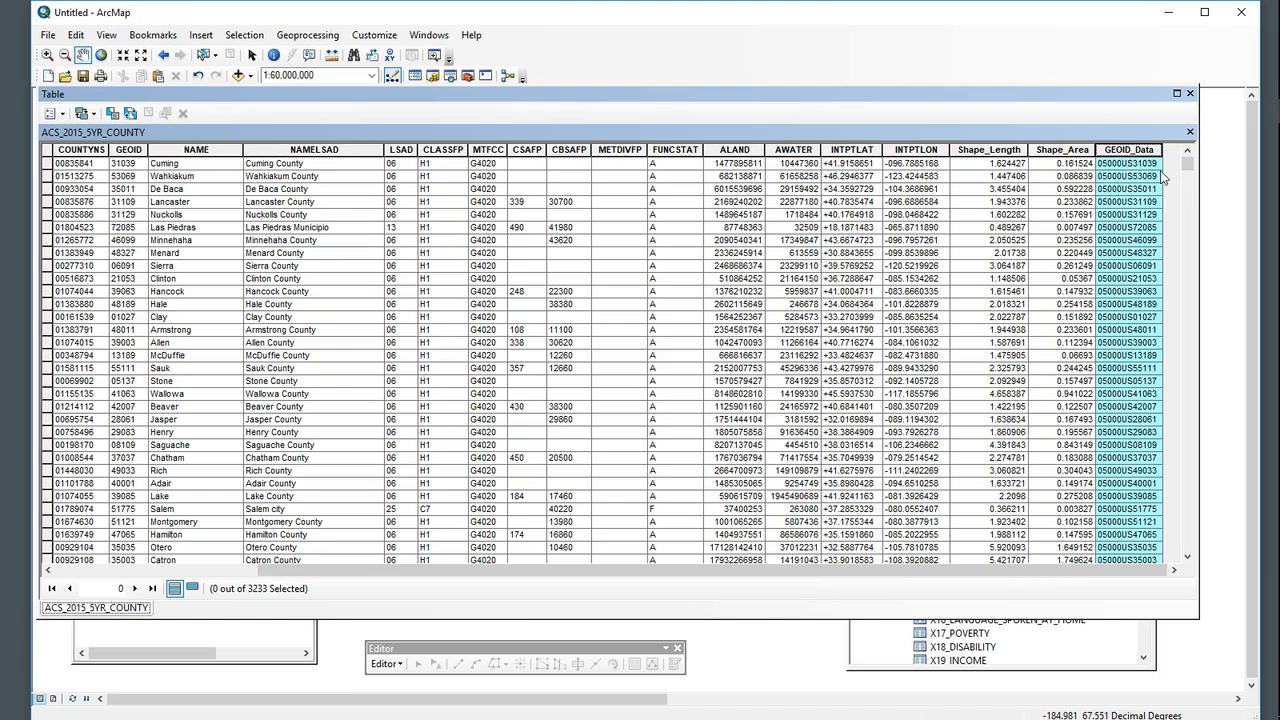
{"action": "left_click_drag", "start_coordinate": [800, 569], "coordinate": [742, 586]}
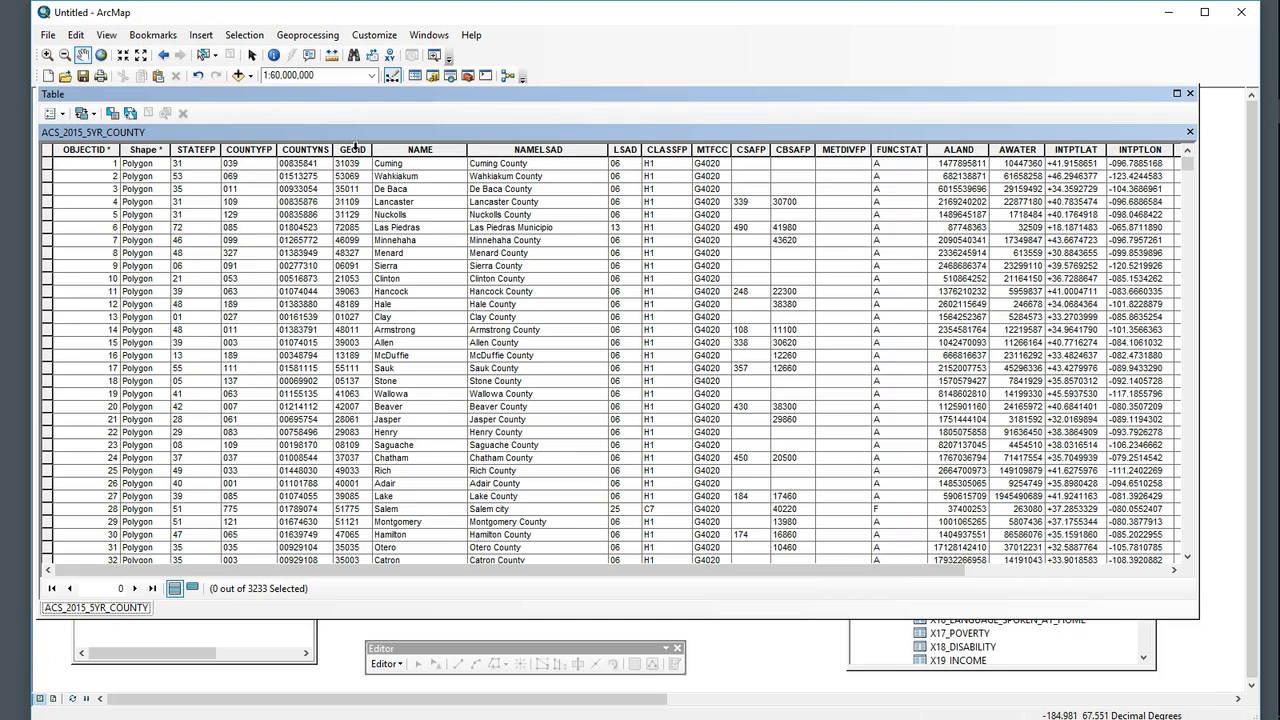
Check the data type in the GEOID_Data field's properties, cancel without changes, and look at the ALAND field
{"action": "left_click", "coordinate": [315, 164]}
{"action": "left_click_drag", "start_coordinate": [621, 568], "coordinate": [875, 575]}
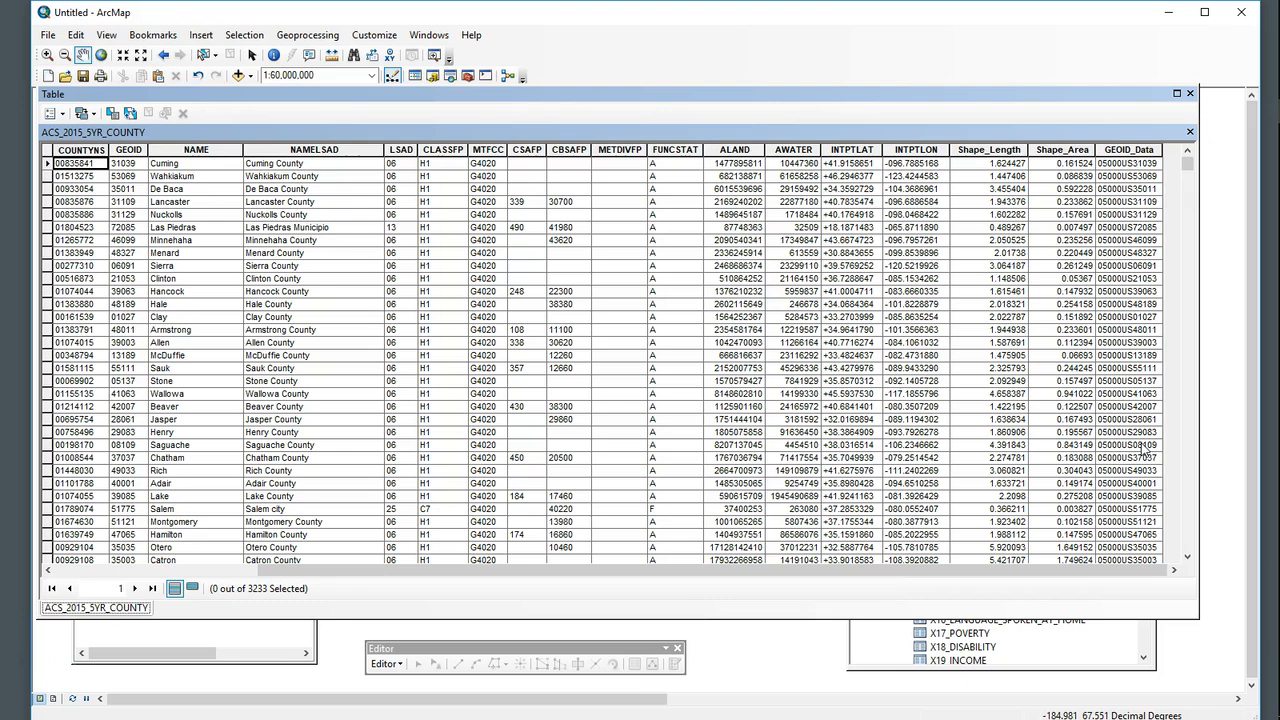
{"action": "left_click", "coordinate": [1142, 150]}
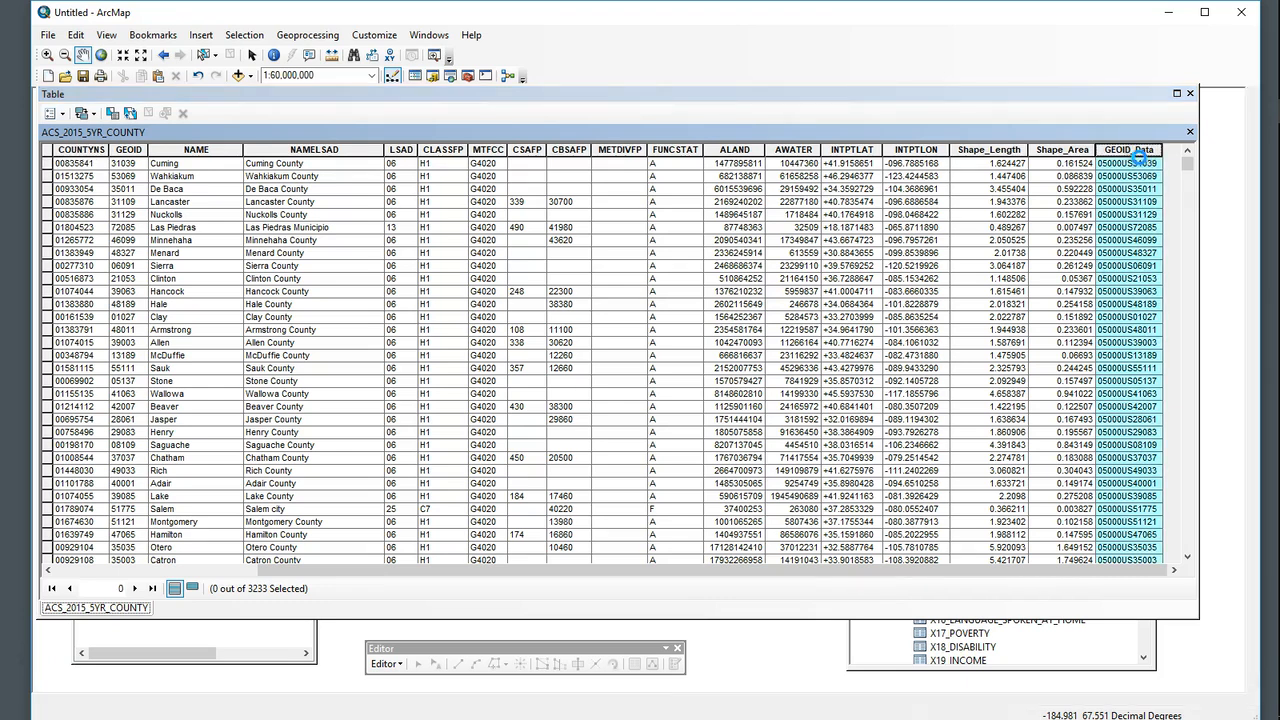
{"action": "right_click", "coordinate": [1140, 157]}
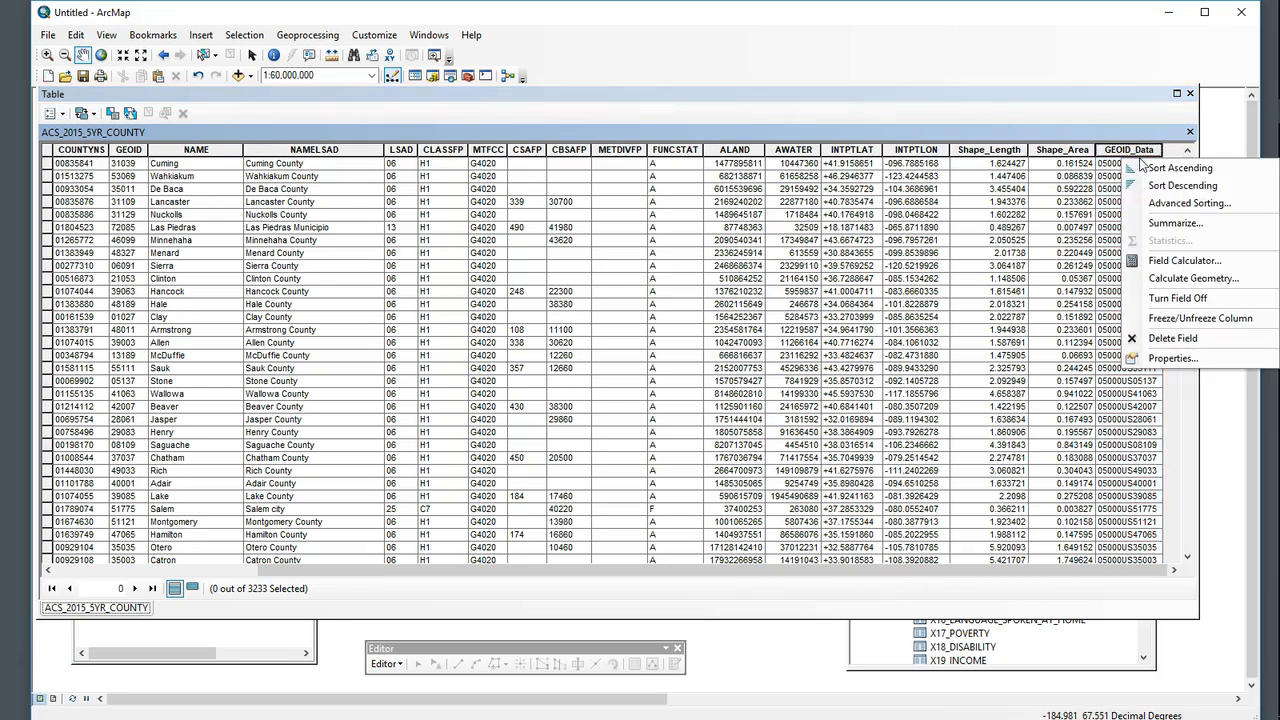
{"action": "left_click", "coordinate": [1175, 358]}
{"action": "left_click_drag", "start_coordinate": [612, 272], "coordinate": [568, 273]}
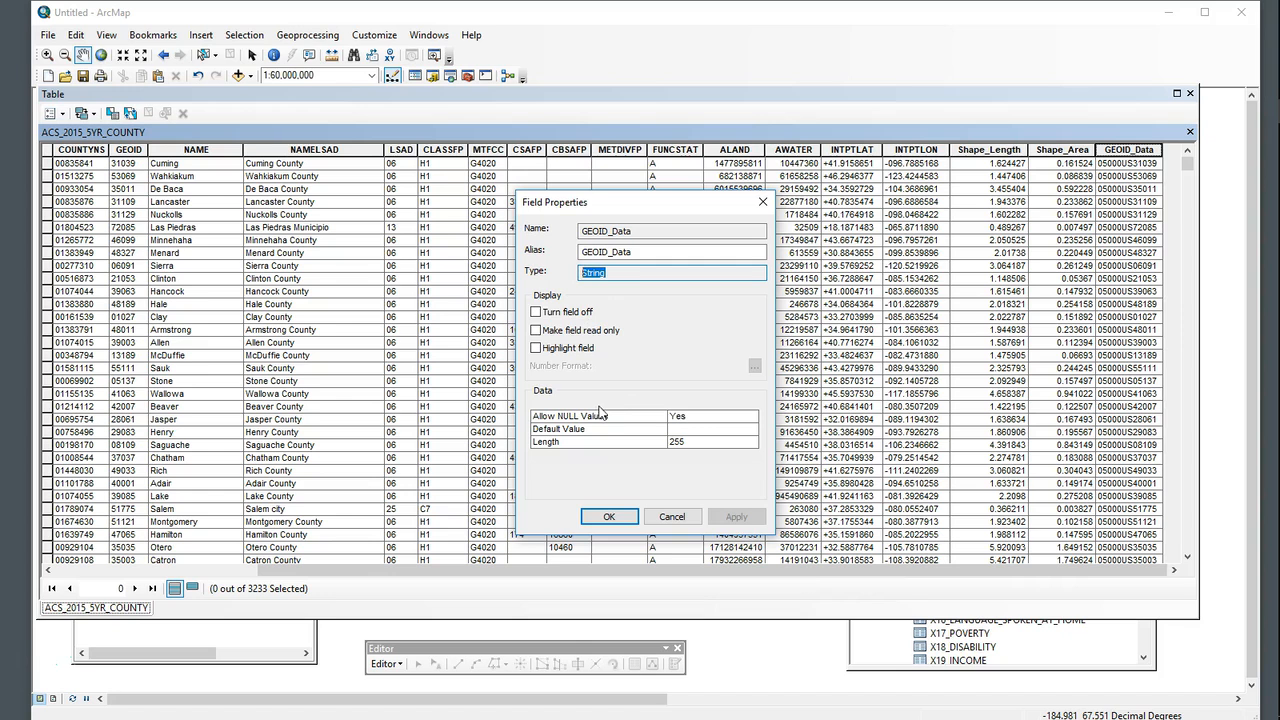
{"action": "left_click", "coordinate": [672, 517]}
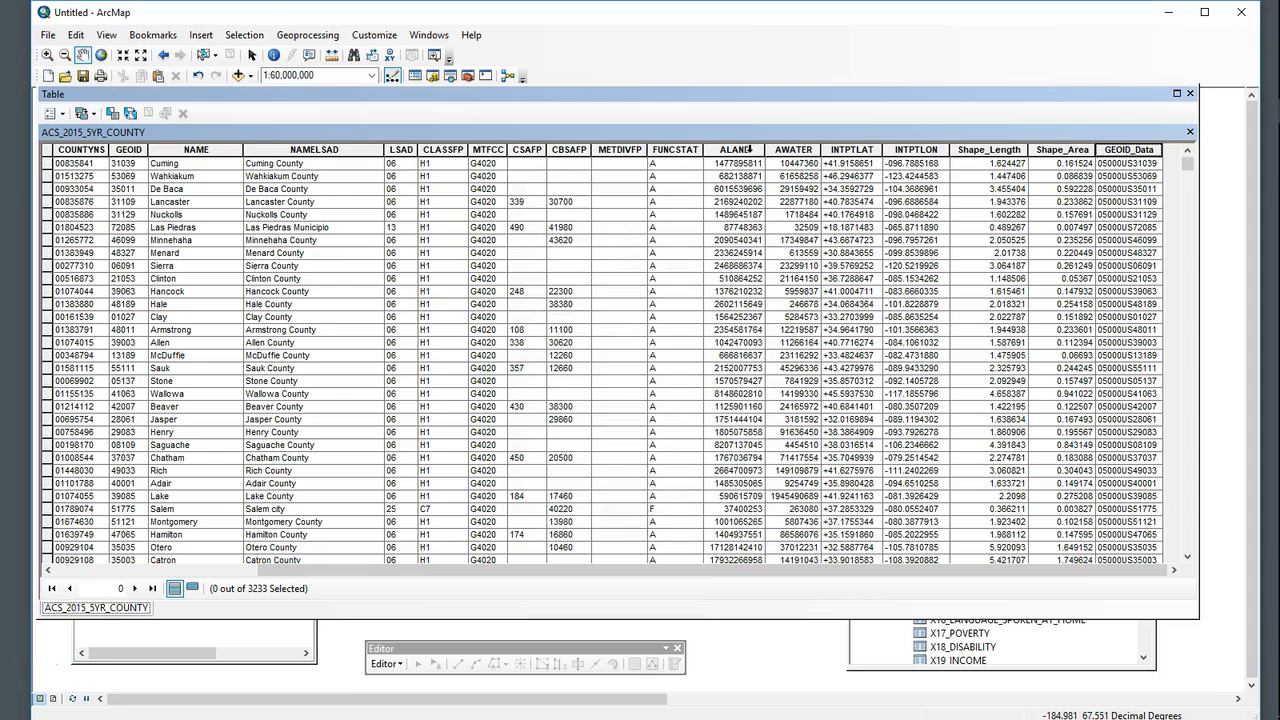
{"action": "left_click", "coordinate": [749, 149]}
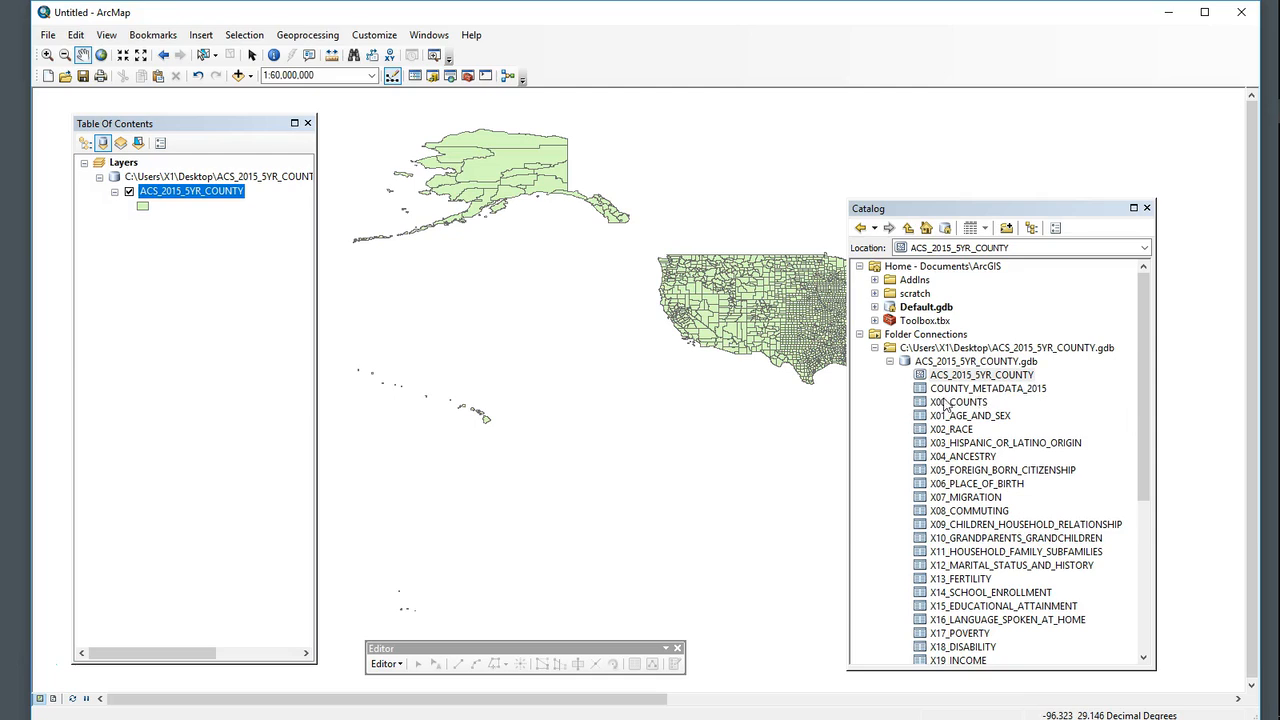
Add the COUNTY_METADATA_2015 table to the map and open it to view the variable short and full names
{"action": "left_click", "coordinate": [952, 389]}
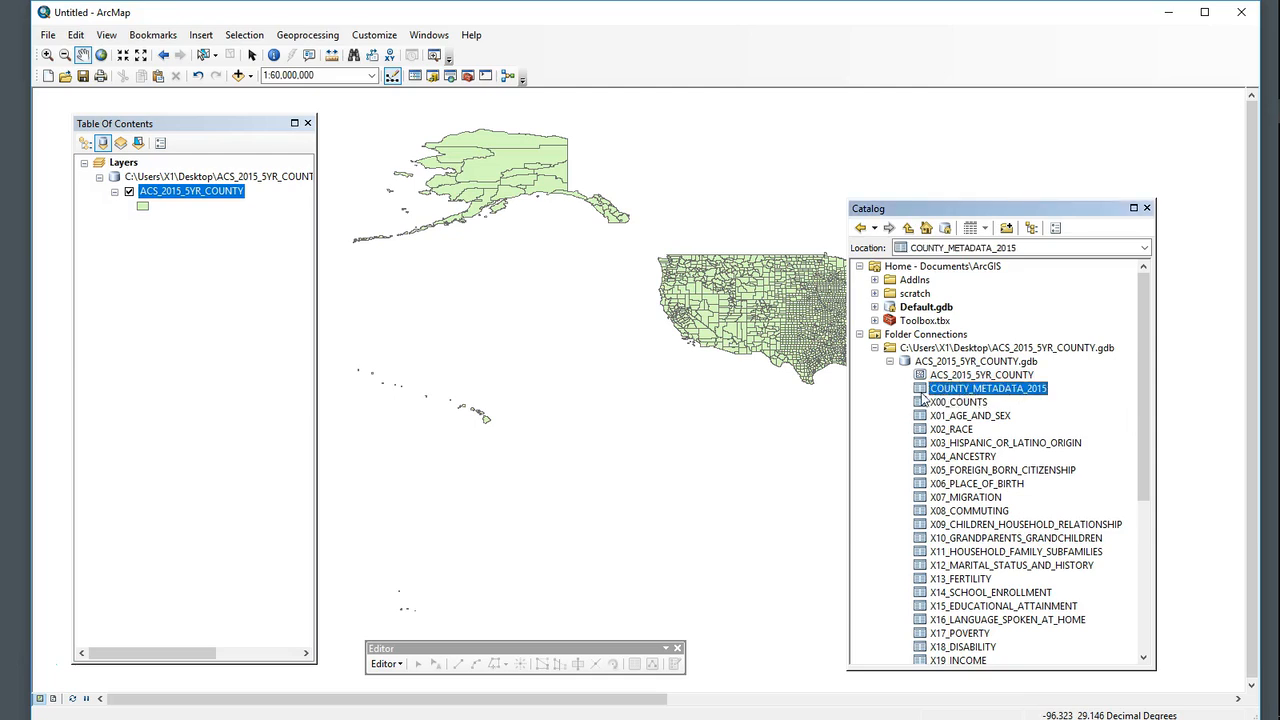
{"action": "left_click_drag", "start_coordinate": [922, 393], "coordinate": [224, 252]}
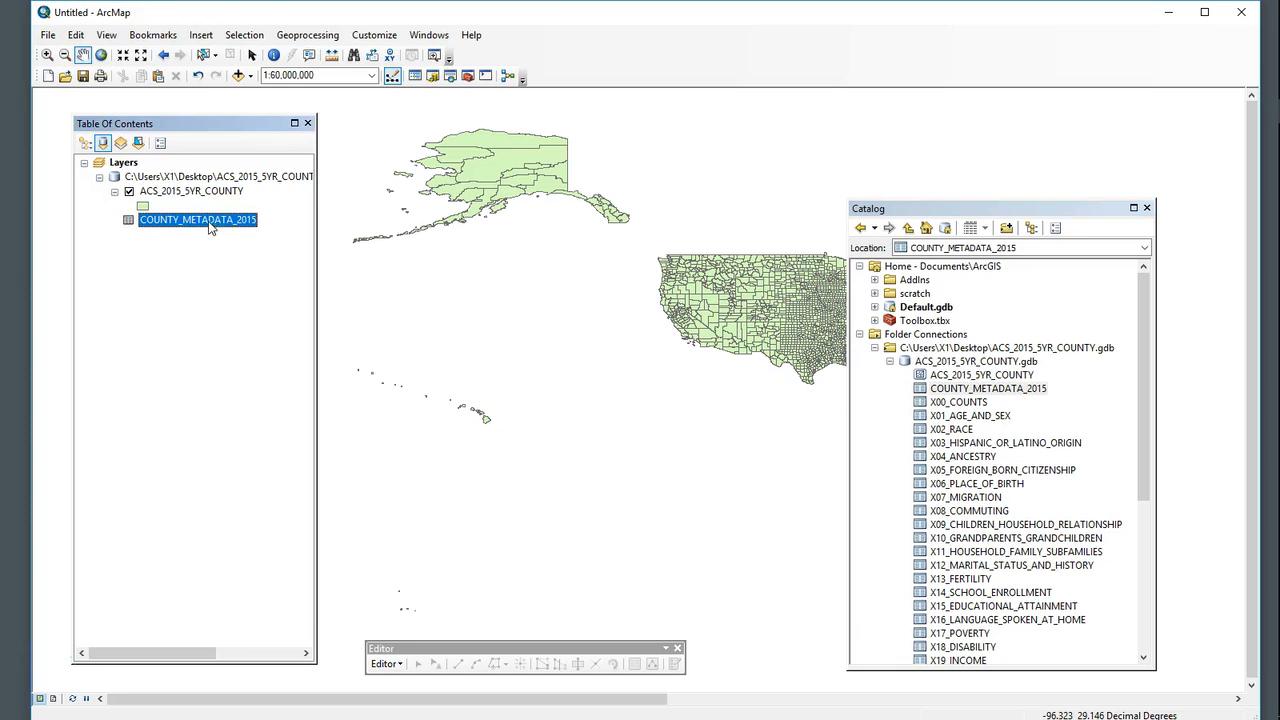
{"action": "right_click", "coordinate": [212, 228]}
{"action": "left_click", "coordinate": [248, 231]}
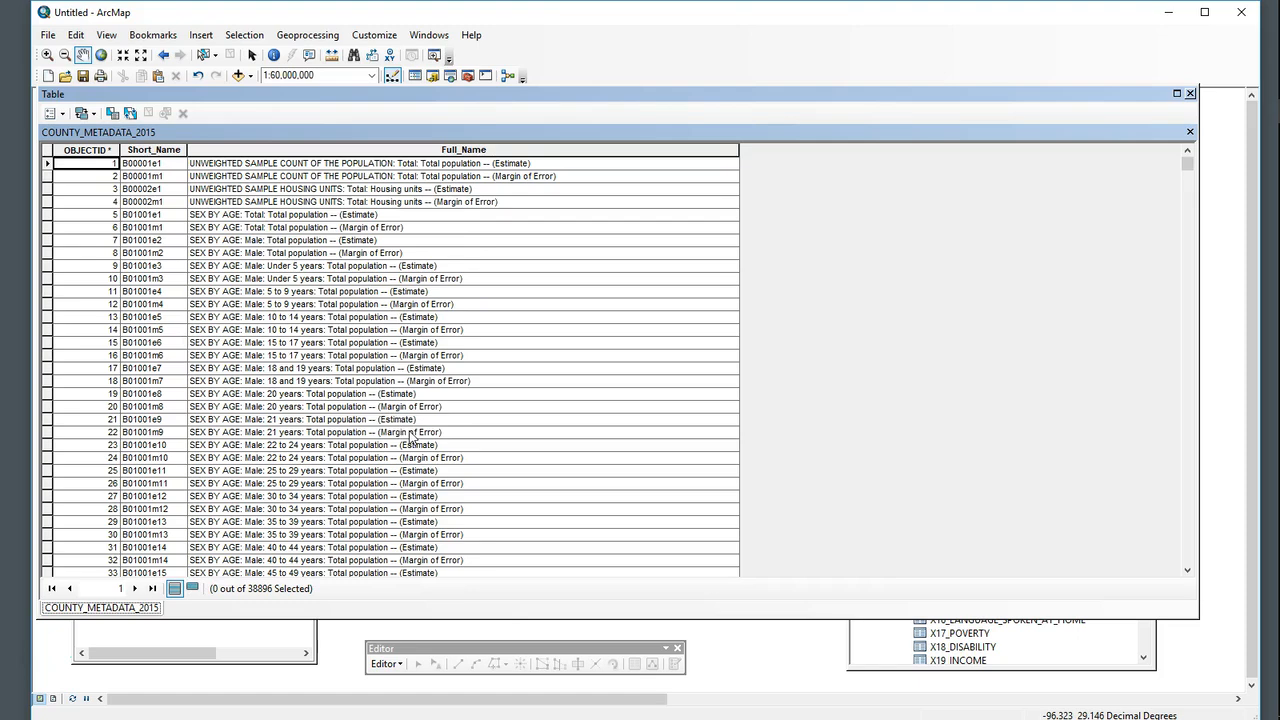
{"action": "scroll", "coordinate": [410, 437], "scroll_direction": "down", "scroll_amount": 3}
{"action": "scroll", "coordinate": [410, 437], "scroll_direction": "down", "scroll_amount": 9}
Switch to the assignment notes in Sublime Text and read the steps up to the demographic variable choice and formula
{"action": "mouse_move", "coordinate": [1240, 202]}
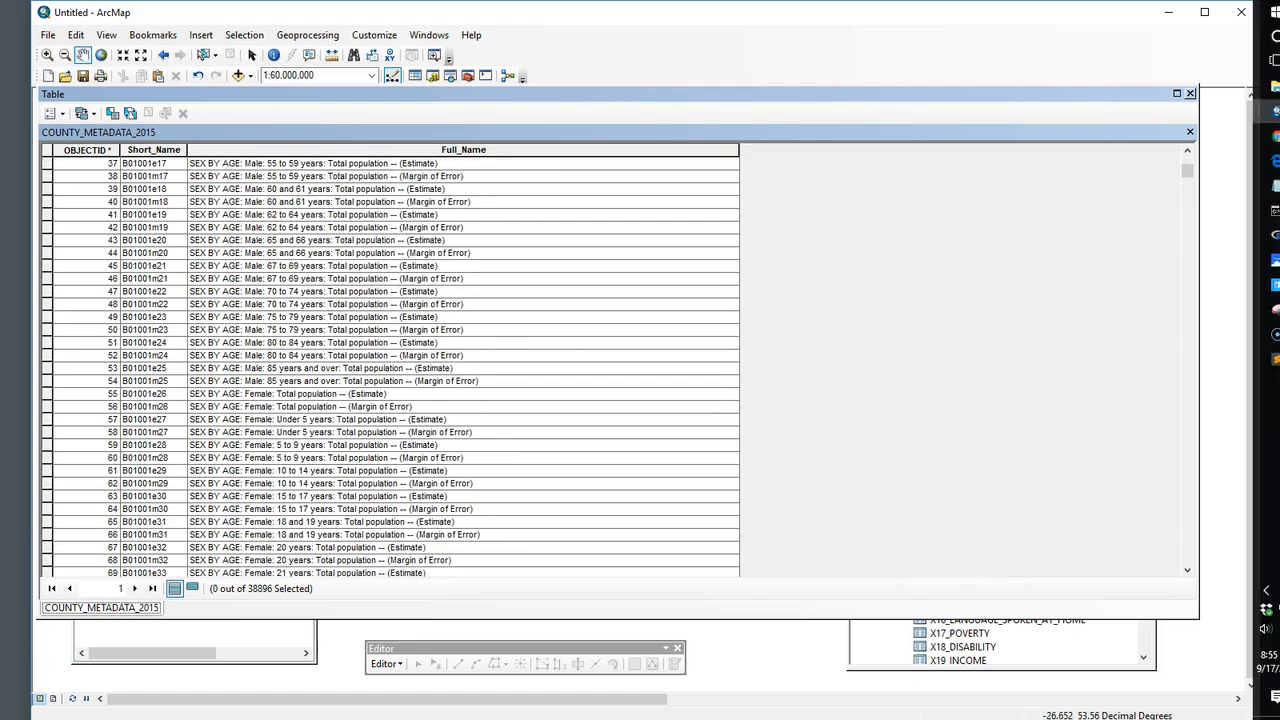
{"action": "left_click", "coordinate": [1255, 359]}
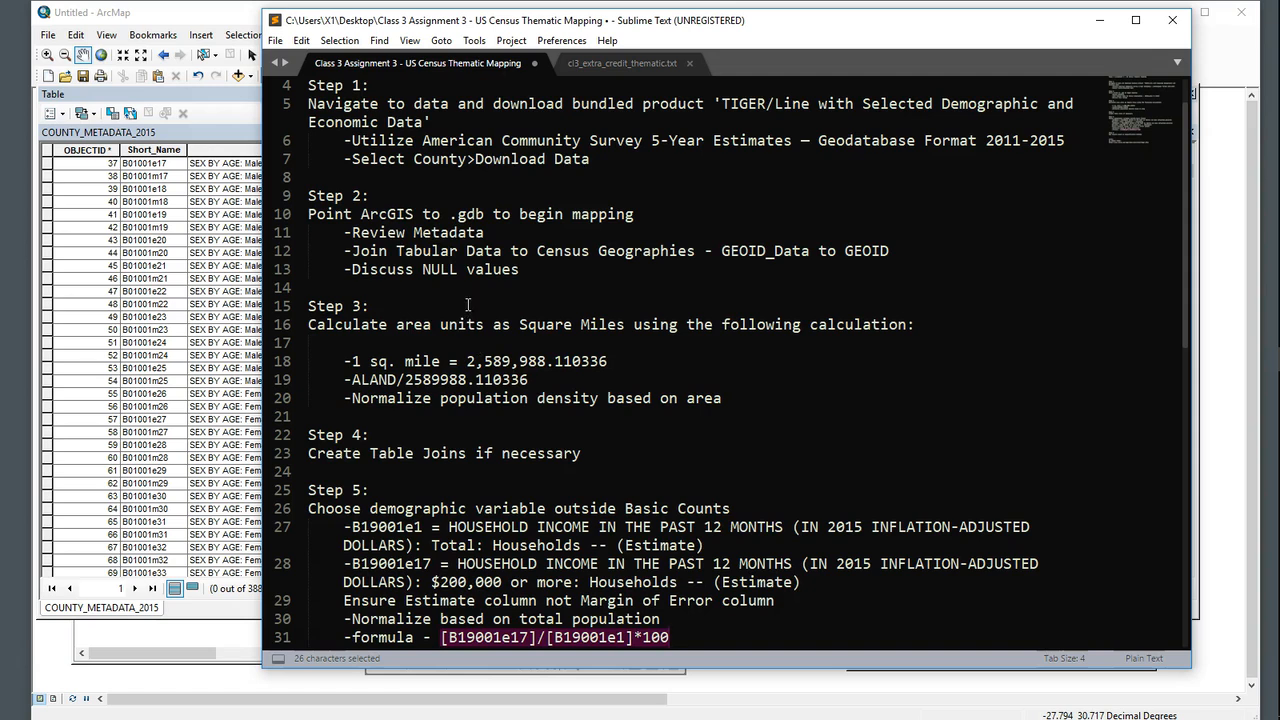
{"action": "scroll", "coordinate": [605, 450], "scroll_direction": "down", "scroll_amount": 1}
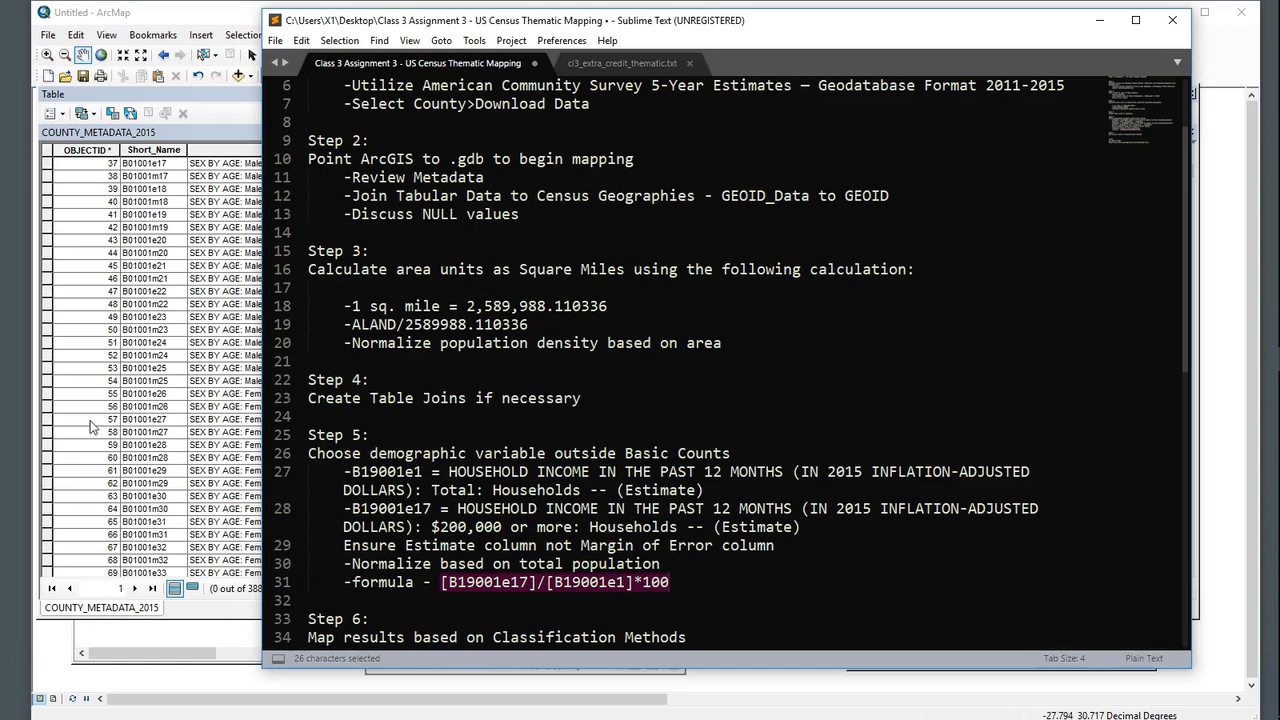
Return to ArcMap and search the COUNTY_METADATA_2015 table past the age and race variables for the household income entries
{"action": "left_click", "coordinate": [127, 421]}
{"action": "scroll", "coordinate": [127, 421], "scroll_direction": "down", "scroll_amount": 20}
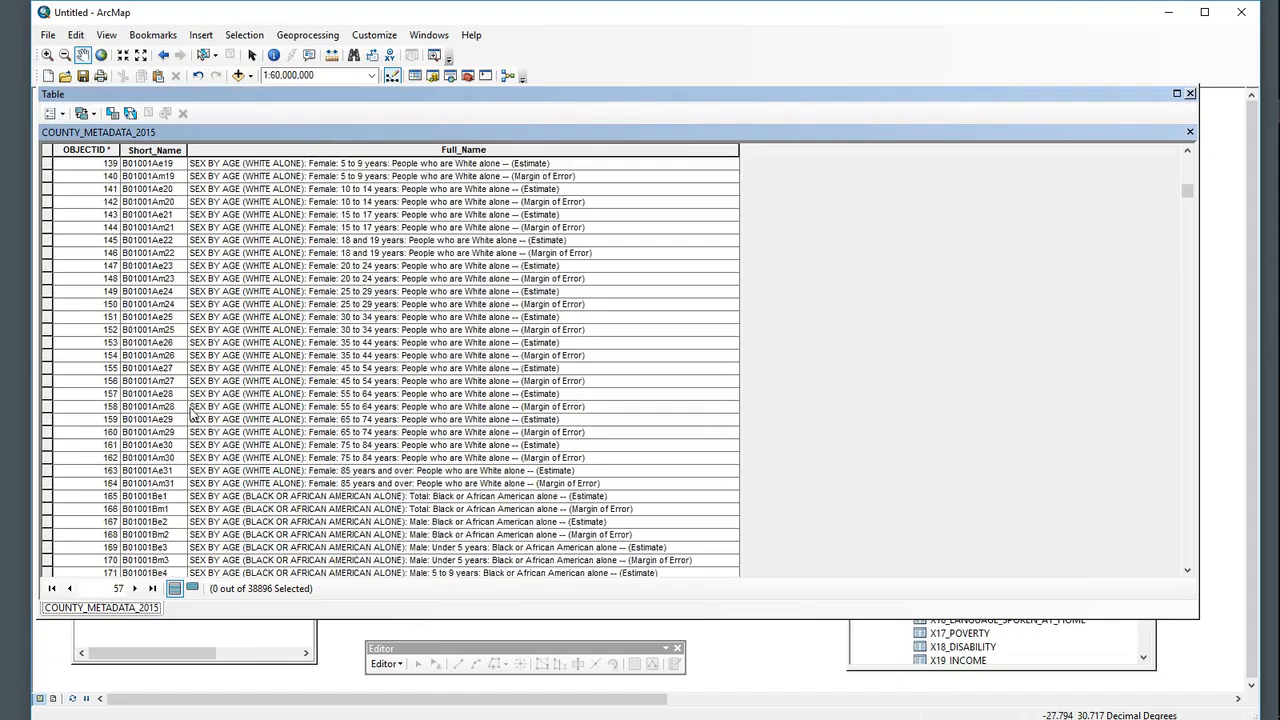
{"action": "scroll", "coordinate": [192, 408], "scroll_direction": "down", "scroll_amount": 15}
{"action": "left_click_drag", "start_coordinate": [1187, 208], "coordinate": [1164, 304]}
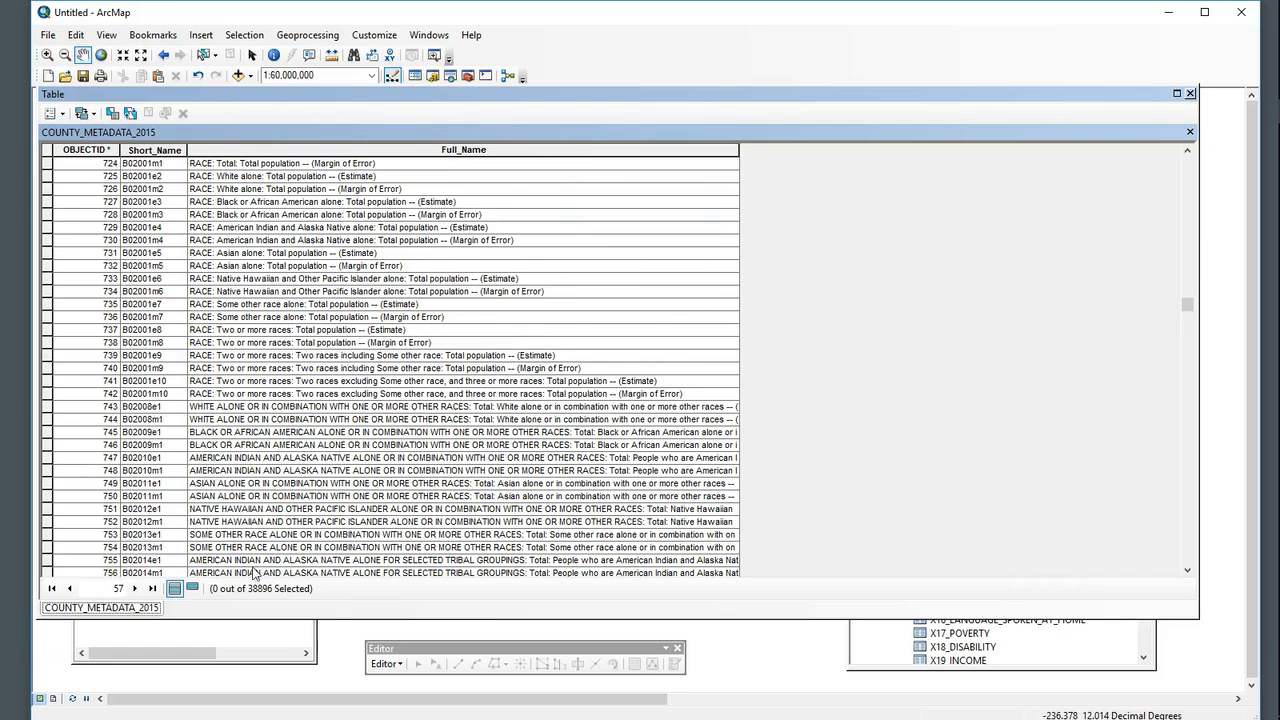
{"action": "scroll", "coordinate": [143, 448], "scroll_direction": "up", "scroll_amount": 3}
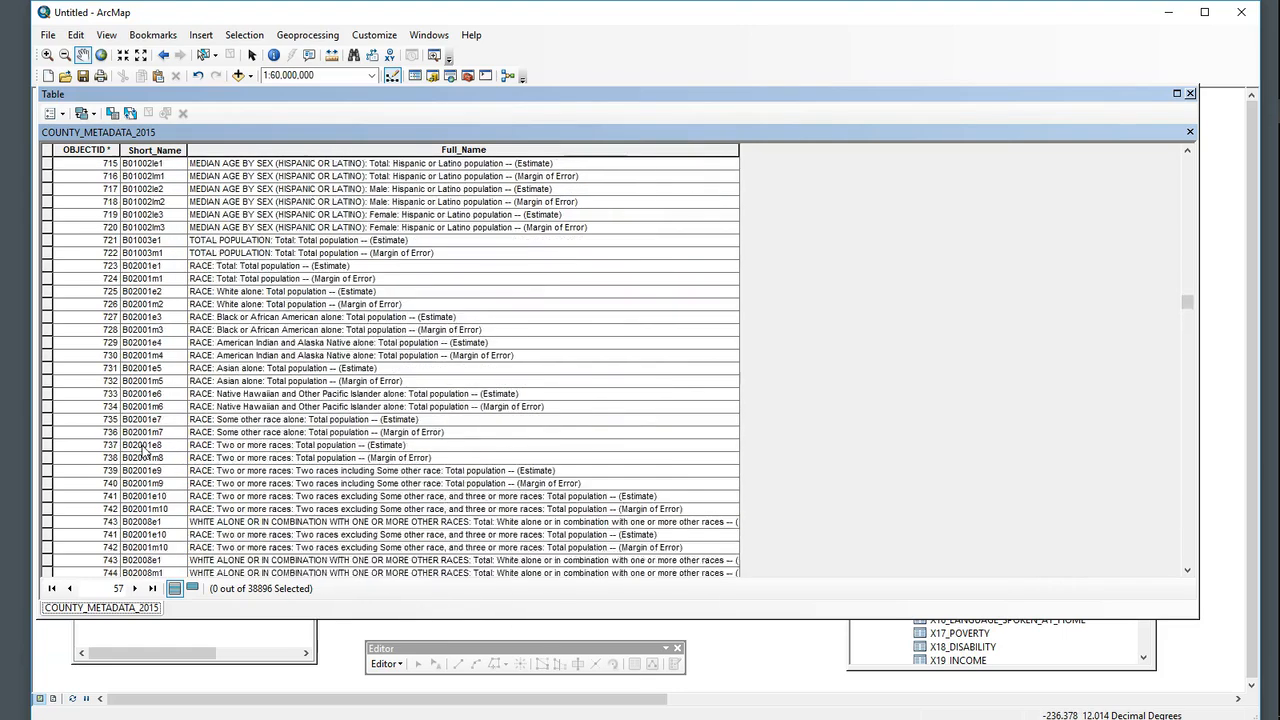
{"action": "scroll", "coordinate": [143, 450], "scroll_direction": "down", "scroll_amount": 20}
{"action": "scroll", "coordinate": [144, 452], "scroll_direction": "down", "scroll_amount": 15}
{"action": "left_click_drag", "start_coordinate": [1186, 335], "coordinate": [1168, 381]}
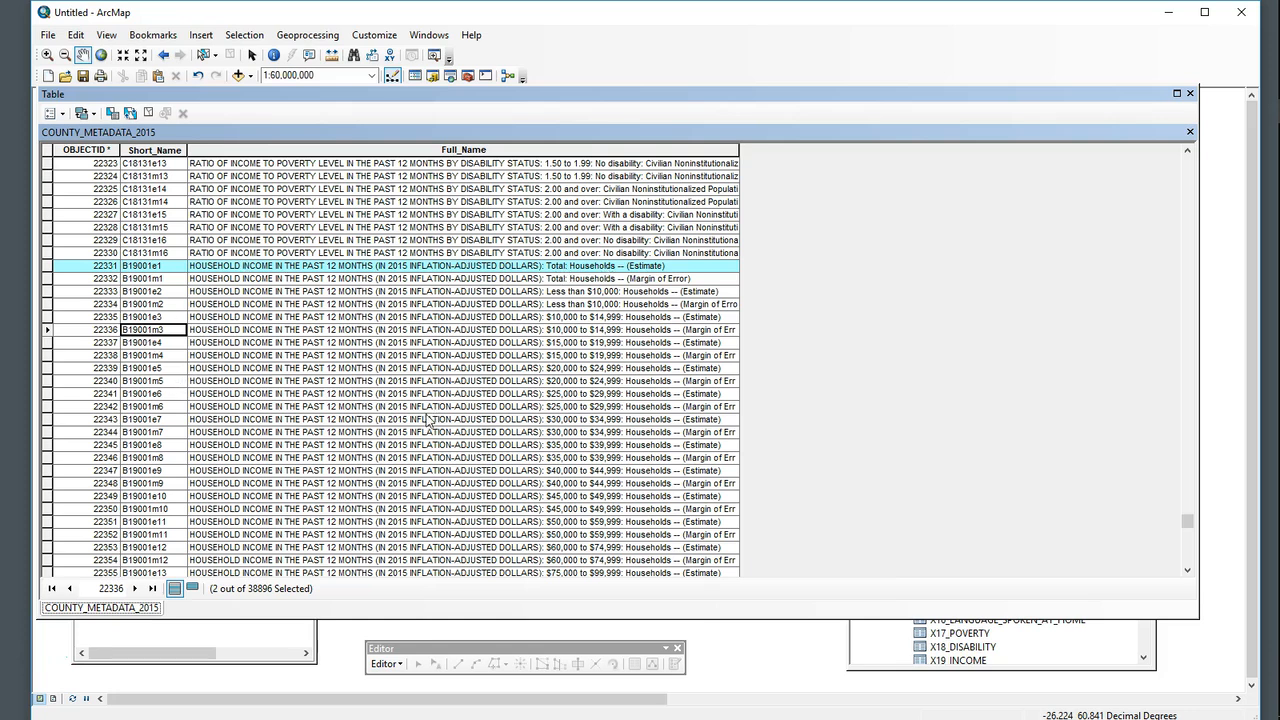
Examine the household income records from B19001e1 to B19001e17 in the metadata table
{"action": "scroll", "coordinate": [428, 415], "scroll_direction": "down", "scroll_amount": 3}
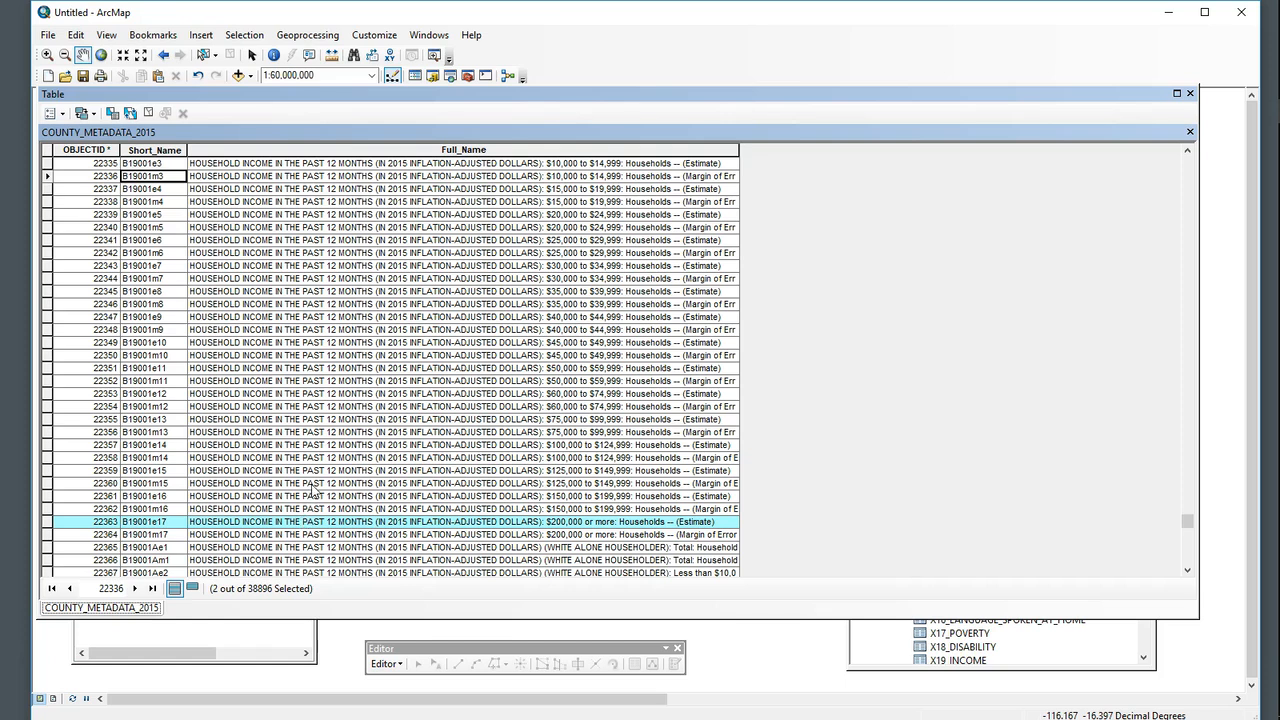
{"action": "scroll", "coordinate": [313, 490], "scroll_direction": "up", "scroll_amount": 3}
{"action": "scroll", "coordinate": [313, 490], "scroll_direction": "up", "scroll_amount": 7}
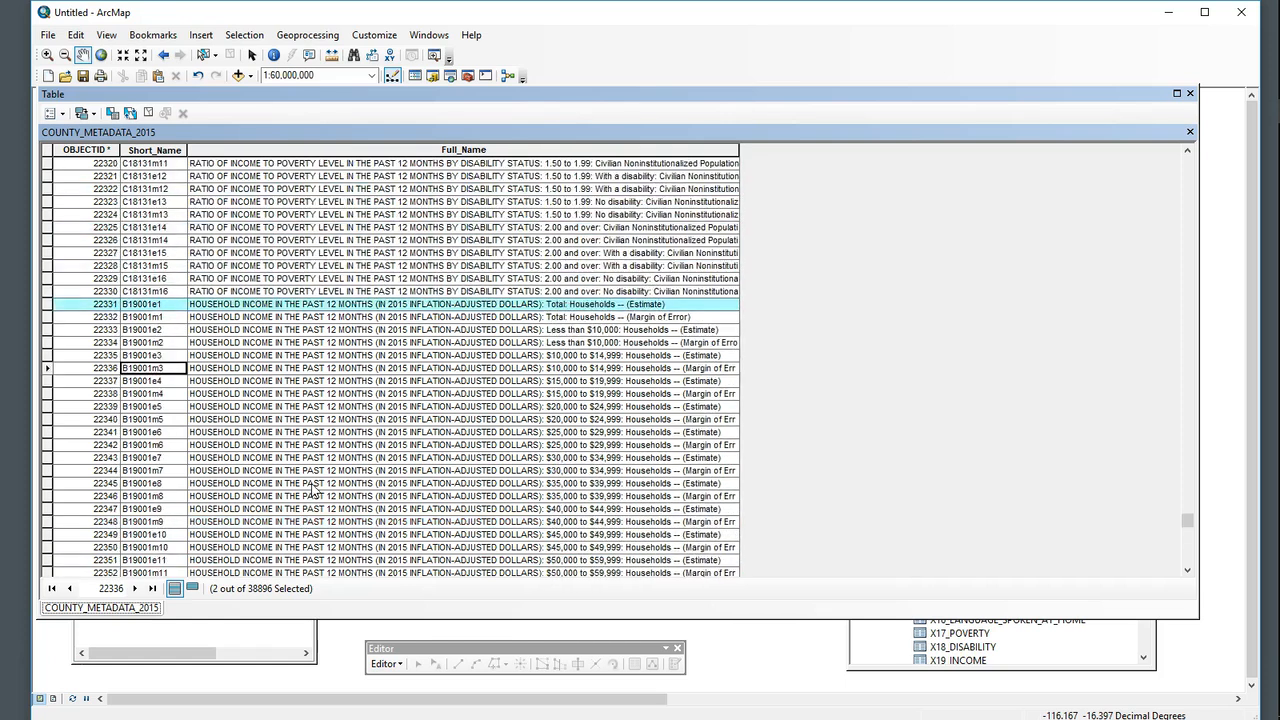
{"action": "scroll", "coordinate": [313, 490], "scroll_direction": "up", "scroll_amount": 1}
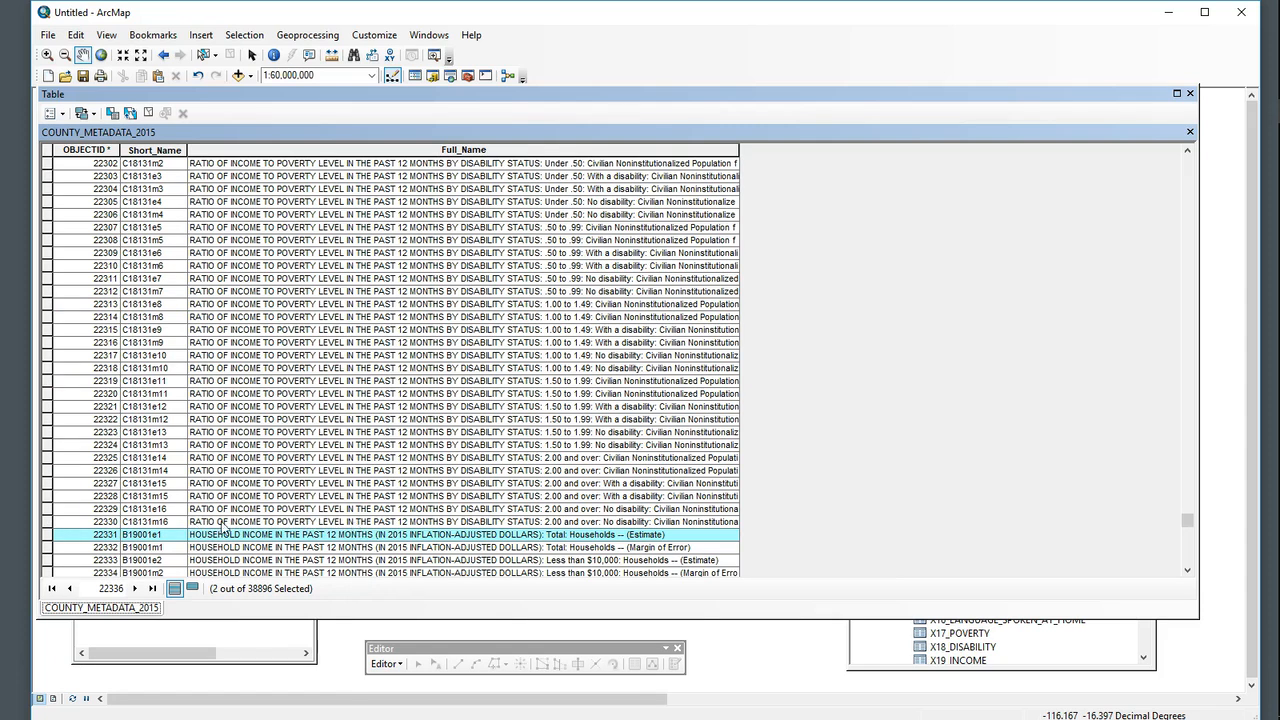
Switch to the assignment notes in Sublime Text and review the Step 5 formula [B19001e17]/[B19001e1]*100
{"action": "scroll", "coordinate": [477, 483], "scroll_direction": "up", "scroll_amount": 3}
{"action": "scroll", "coordinate": [477, 483], "scroll_direction": "up", "scroll_amount": 2}
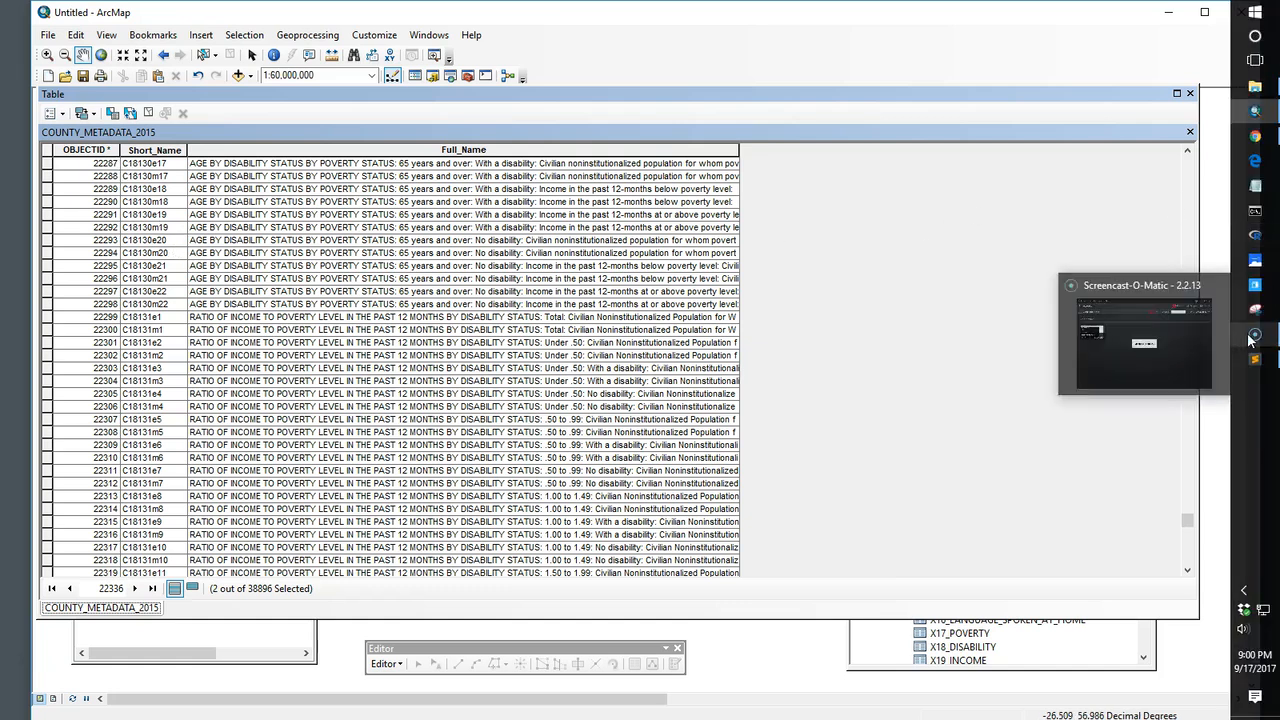
{"action": "left_click", "coordinate": [1256, 362]}
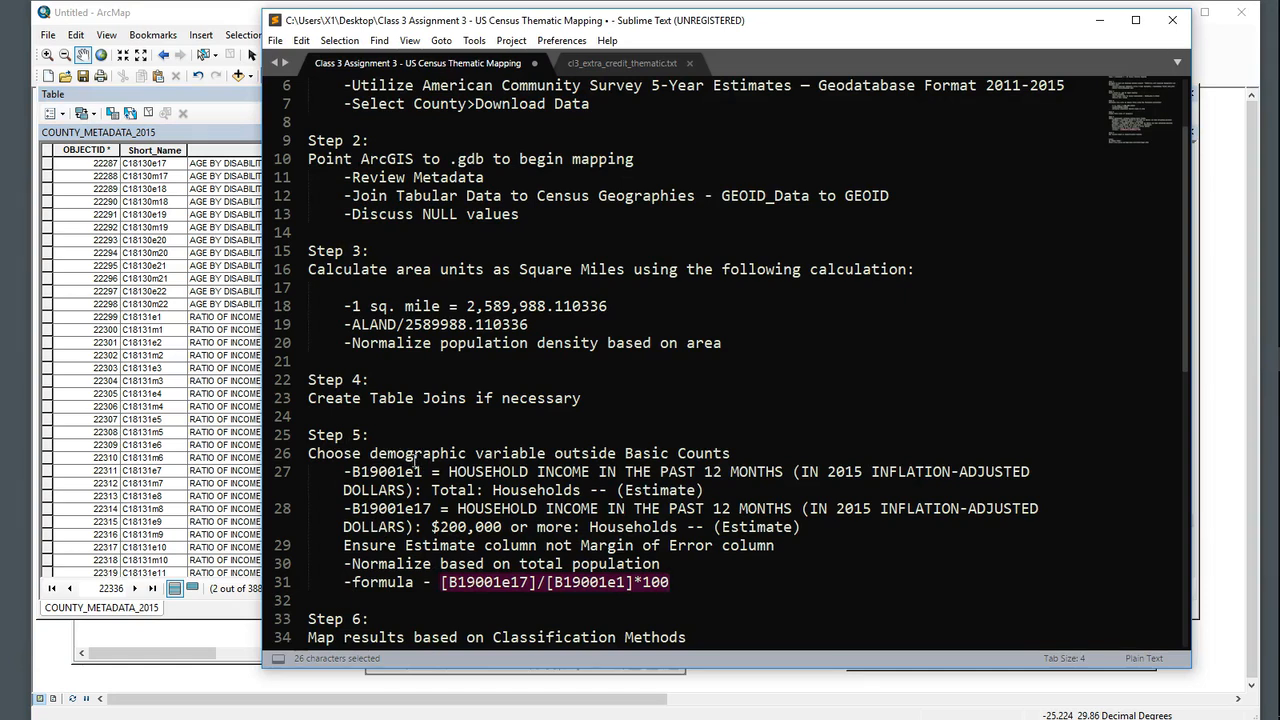
{"action": "left_click", "coordinate": [510, 600]}
{"action": "left_click_drag", "start_coordinate": [686, 597], "coordinate": [350, 585]}
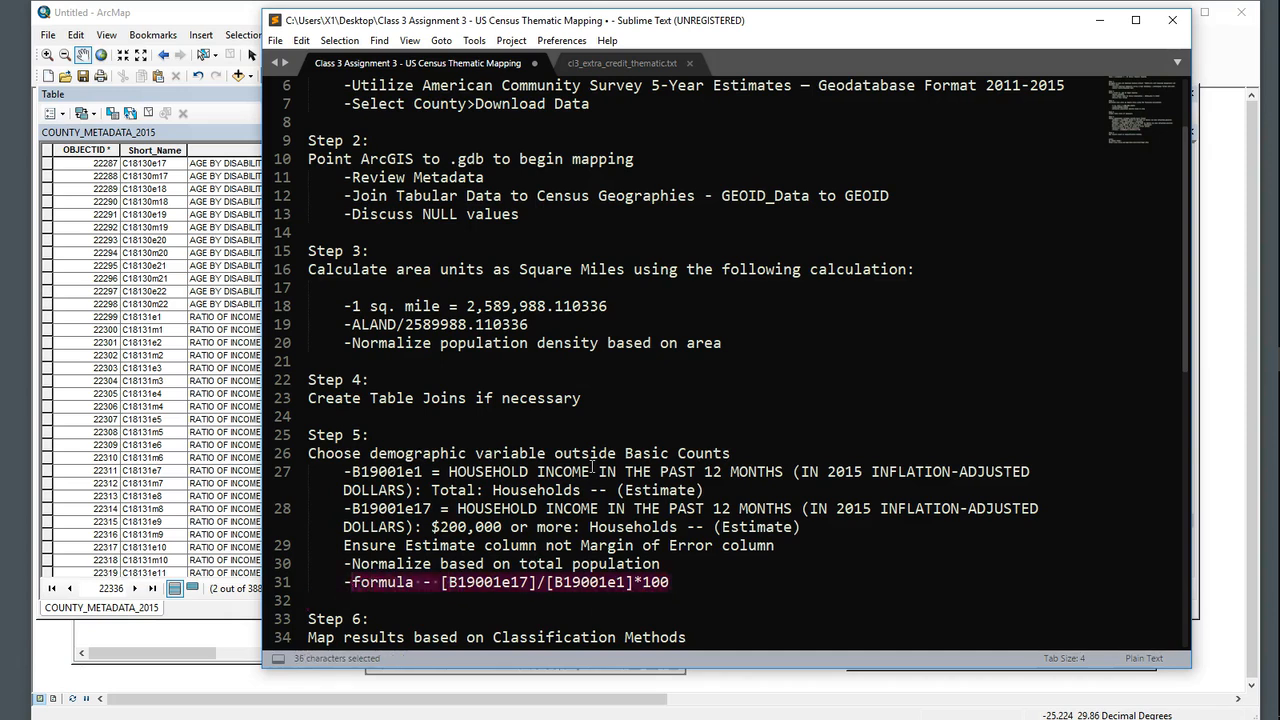
Return to ArcMap, add the X00_COUNTS table to the map, and open it to view its fields
{"action": "left_click", "coordinate": [158, 134]}
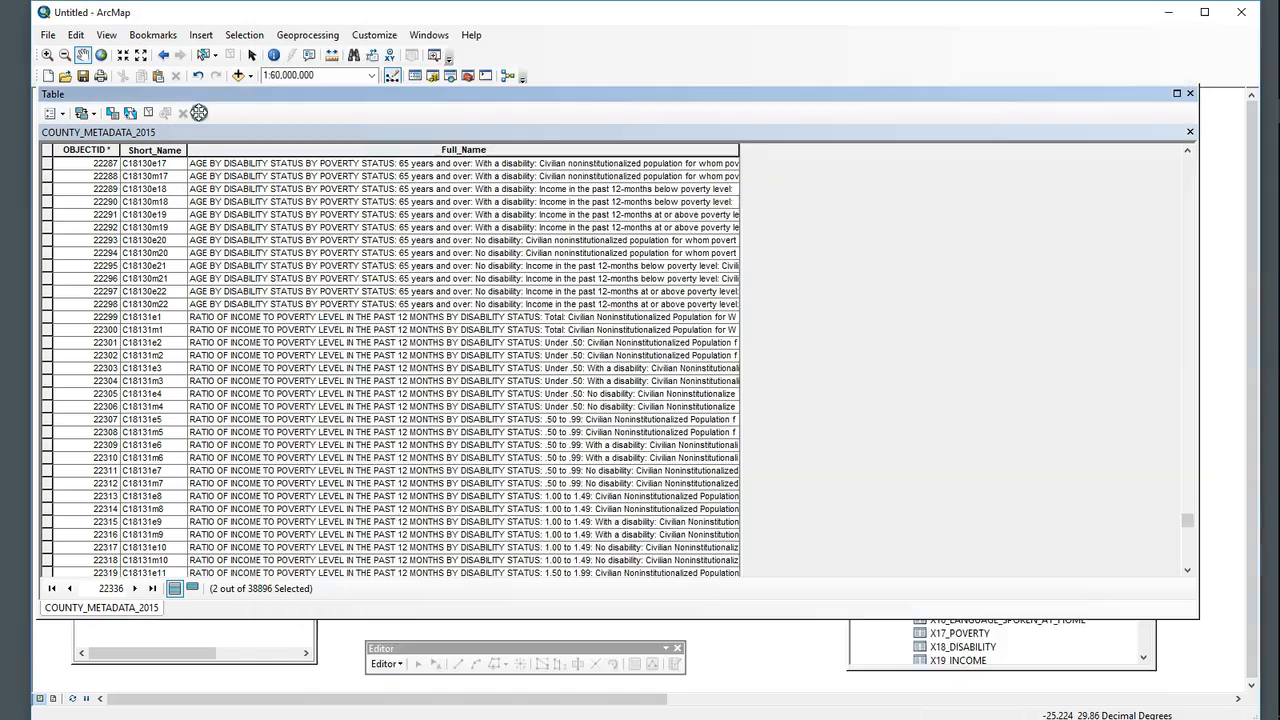
{"action": "left_click", "coordinate": [1190, 94]}
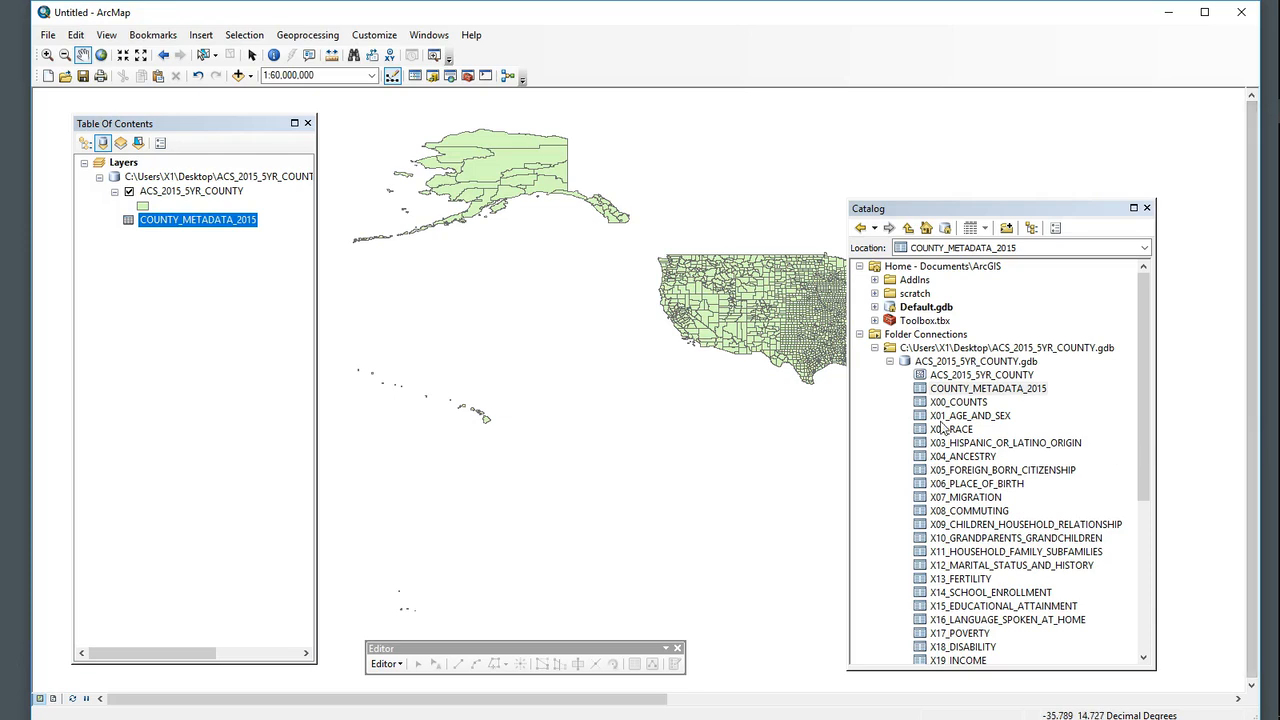
{"action": "left_click_drag", "start_coordinate": [922, 410], "coordinate": [218, 295]}
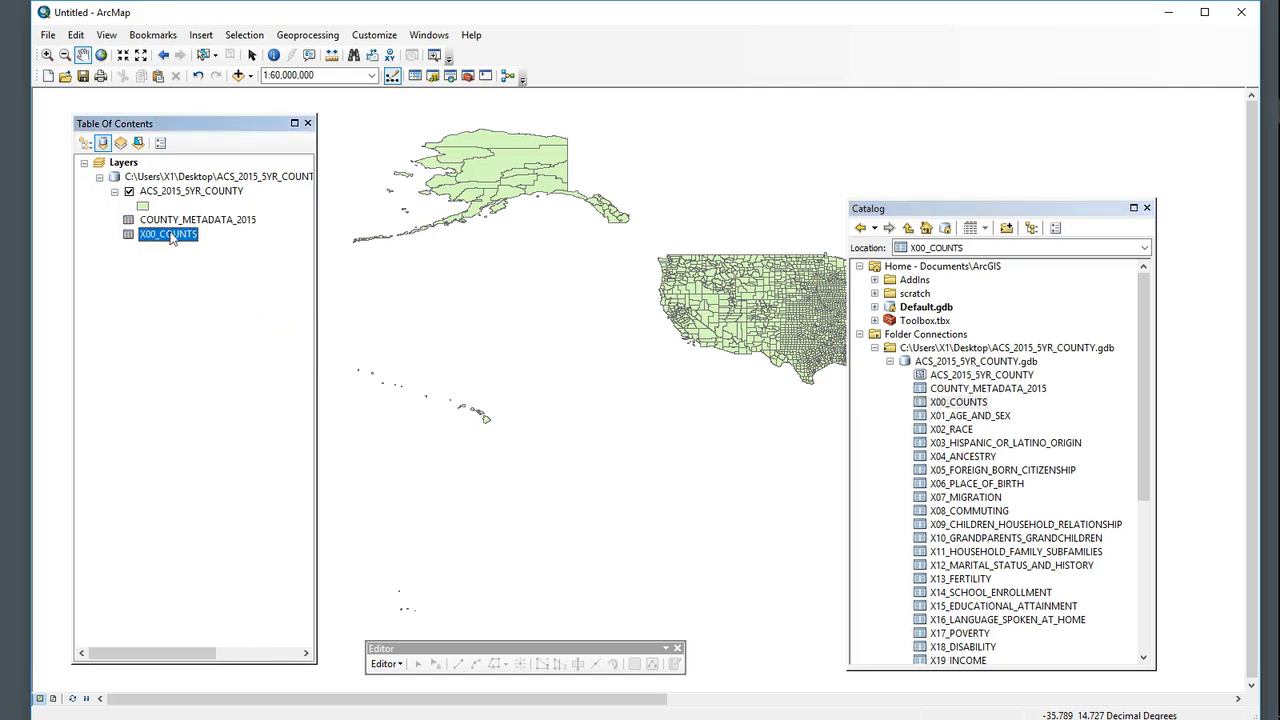
{"action": "right_click", "coordinate": [171, 235]}
{"action": "left_click", "coordinate": [212, 244]}
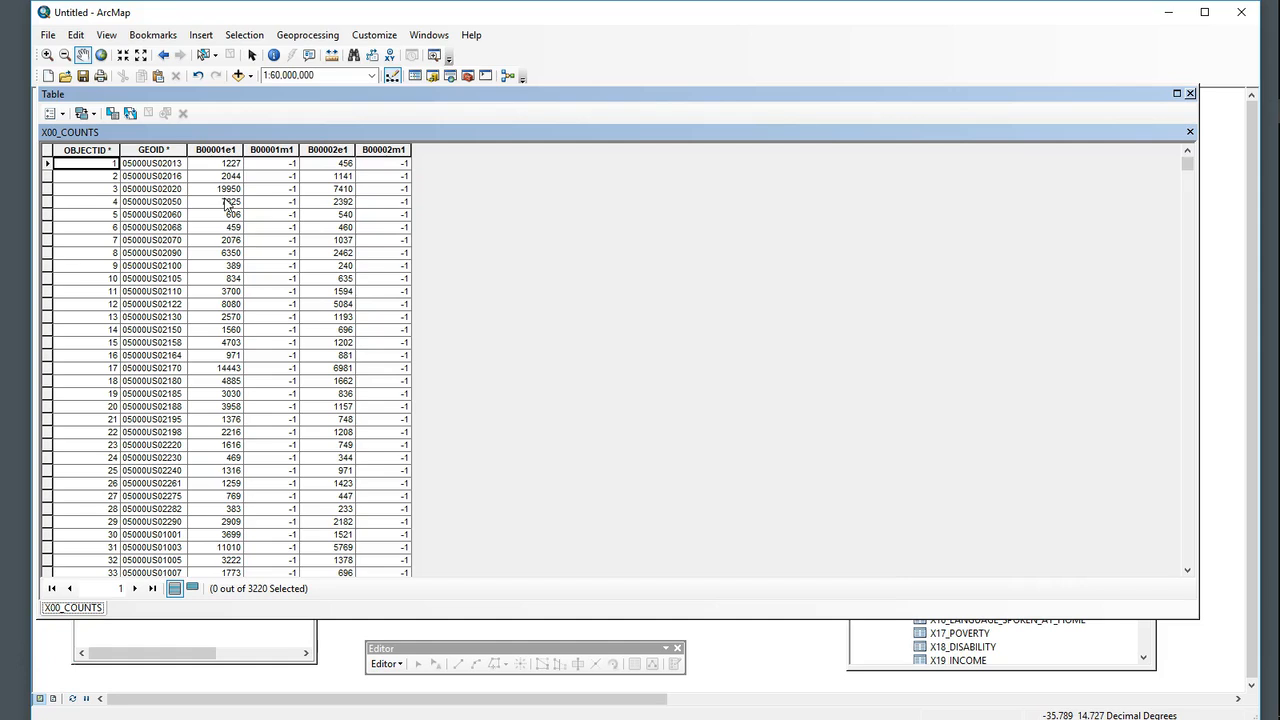
{"action": "left_click", "coordinate": [1190, 93]}
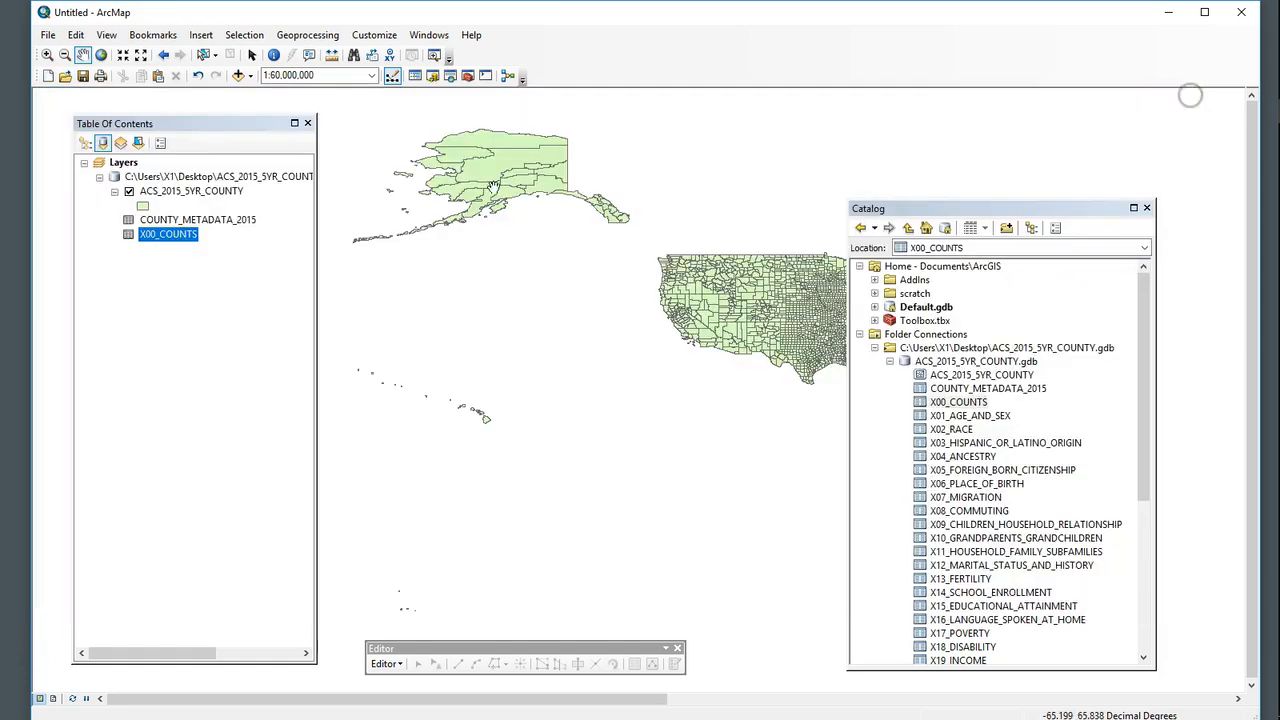
Look up the B00001e1 total population record in the COUNTY_METADATA_2015 table, and close the Catalog window
{"action": "right_click", "coordinate": [183, 222]}
{"action": "left_click", "coordinate": [222, 231]}
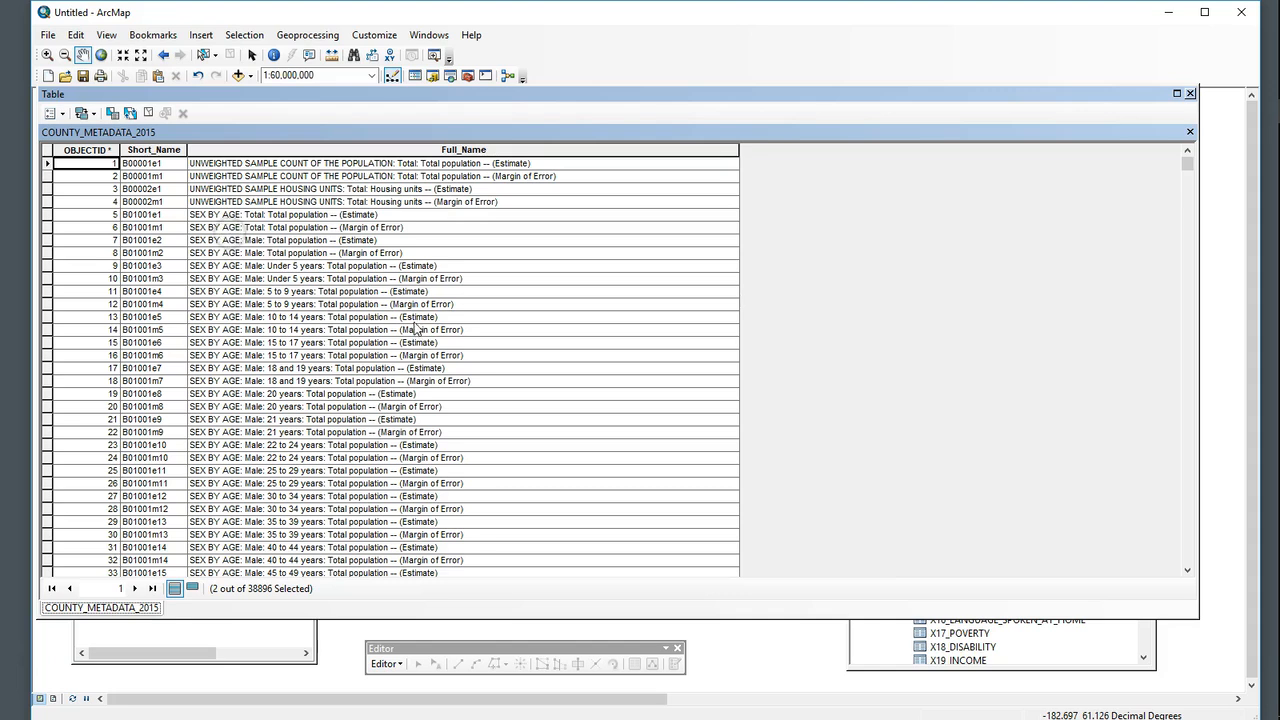
{"action": "scroll", "coordinate": [352, 284], "scroll_direction": "down", "scroll_amount": 1}
{"action": "scroll", "coordinate": [352, 284], "scroll_direction": "up", "scroll_amount": 1}
{"action": "left_click", "coordinate": [46, 164]}
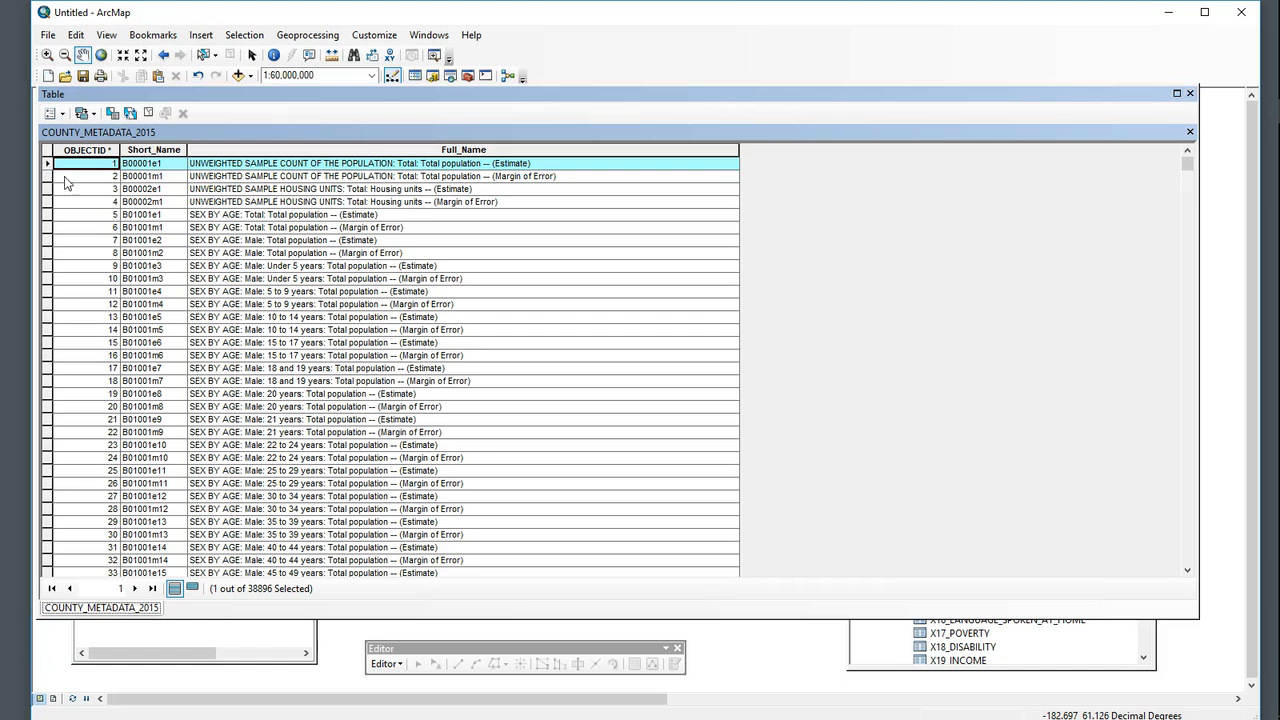
{"action": "left_click", "coordinate": [135, 166]}
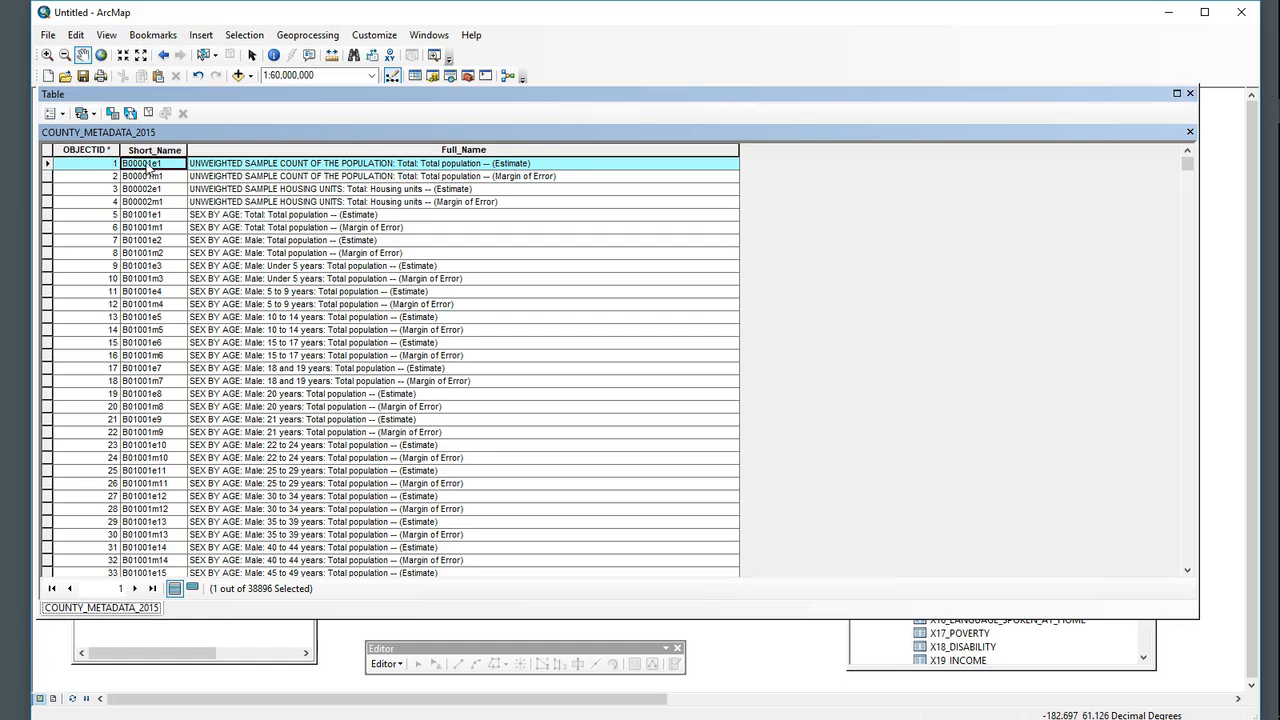
{"action": "left_click", "coordinate": [1190, 94]}
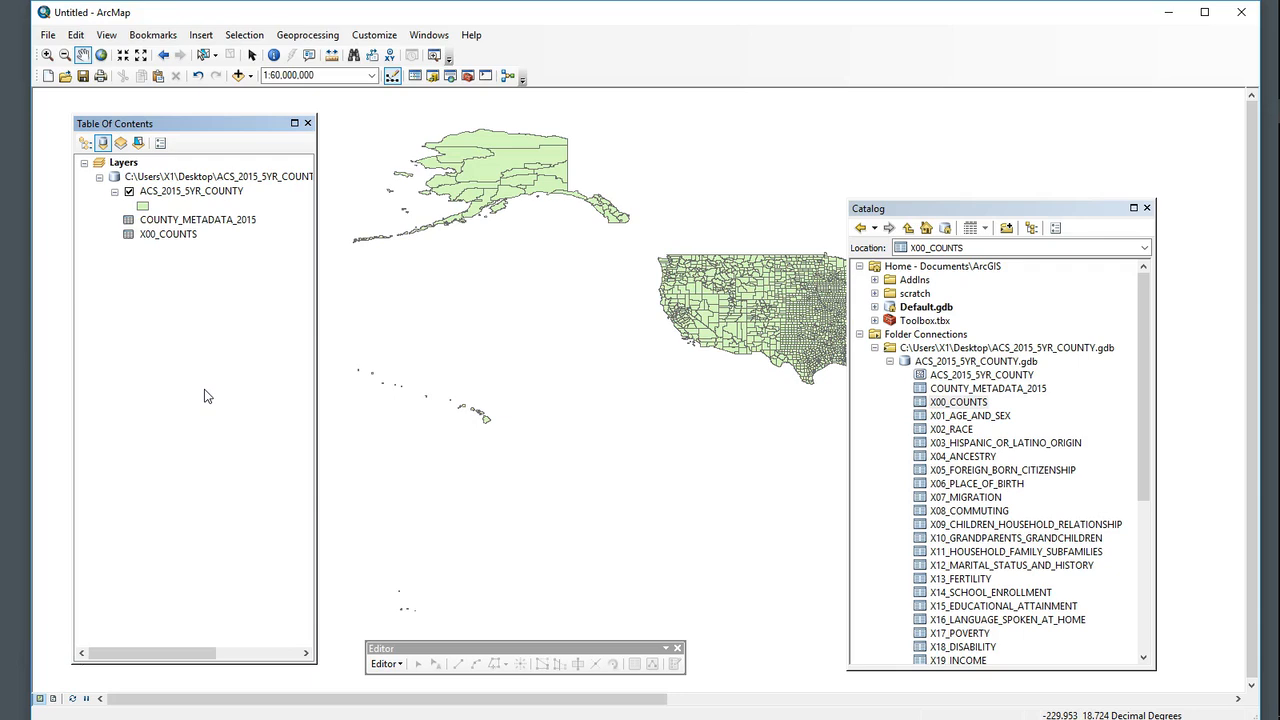
{"action": "left_click_drag", "start_coordinate": [1086, 211], "coordinate": [1039, 194]}
{"action": "left_click", "coordinate": [1099, 190]}
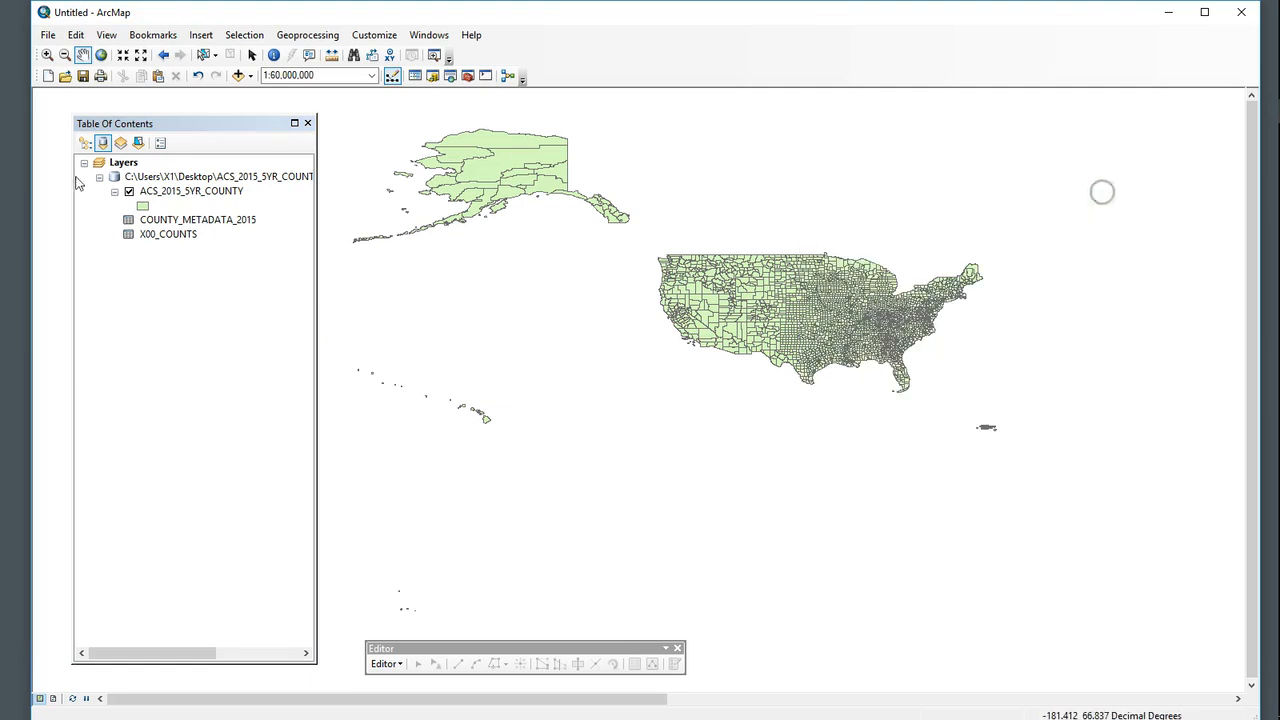
{"action": "left_click", "coordinate": [210, 196]}
{"action": "right_click", "coordinate": [171, 194]}
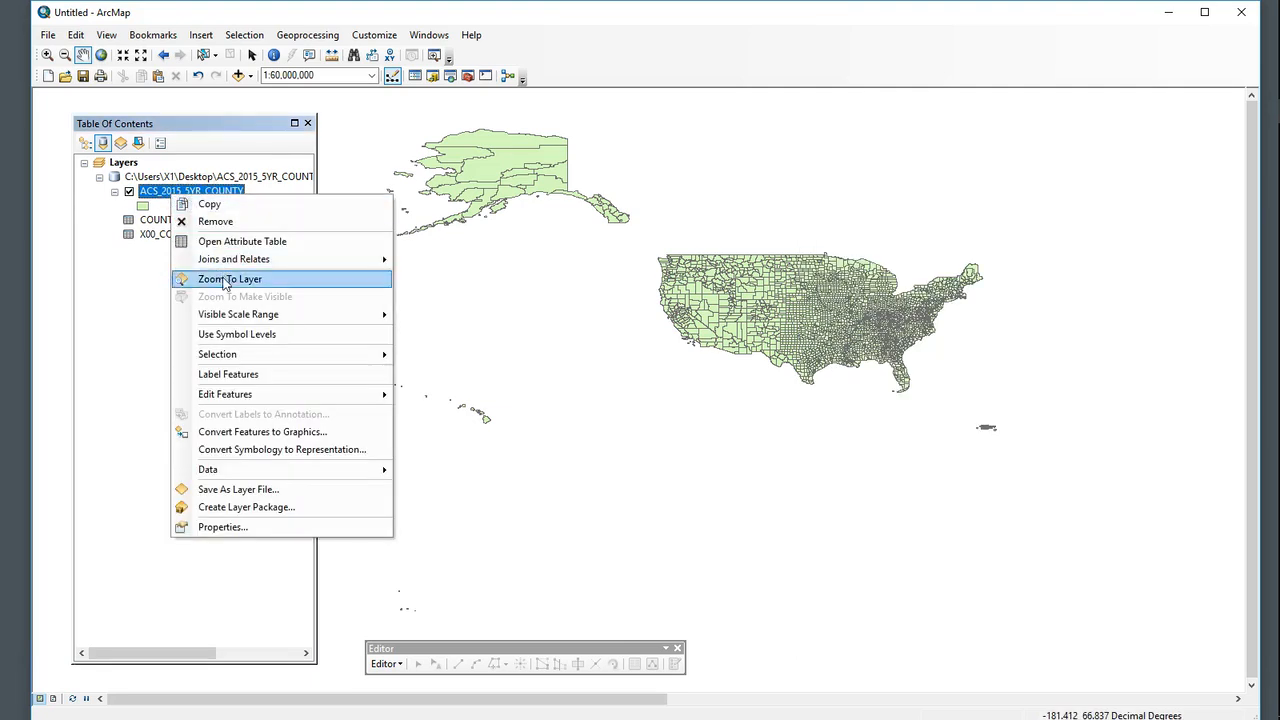
{"action": "mouse_move", "coordinate": [234, 364]}
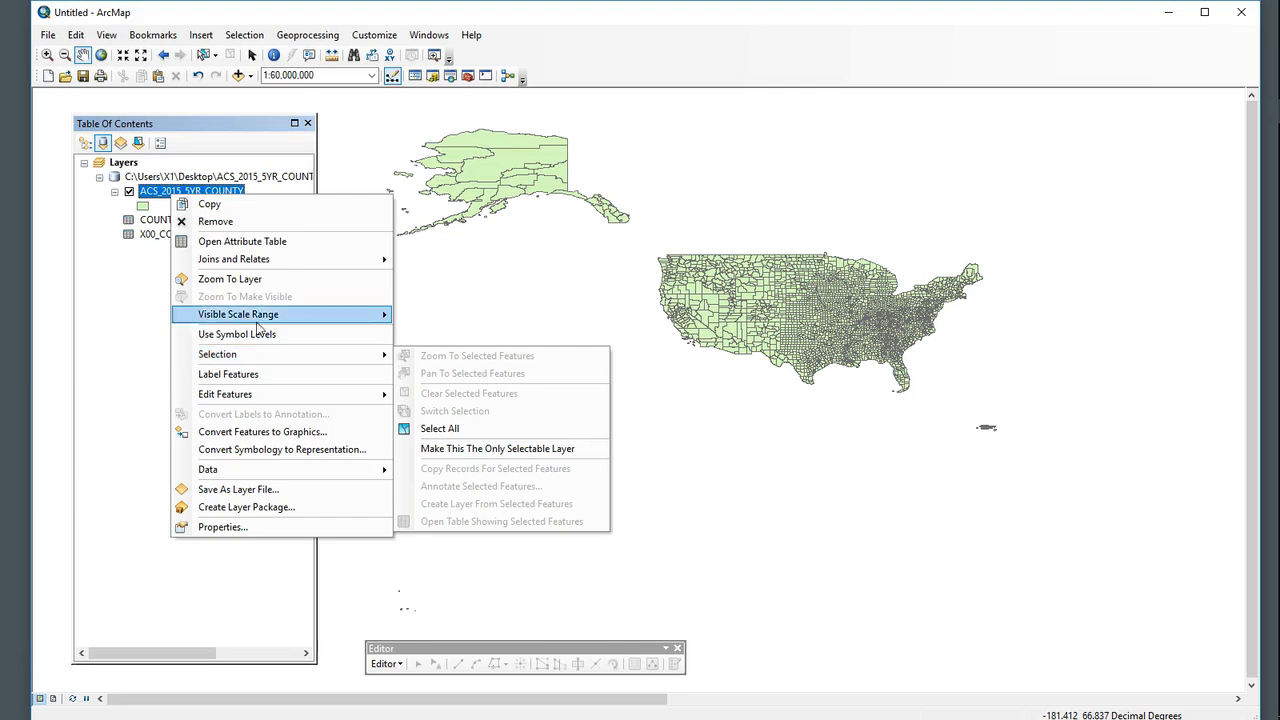
{"action": "mouse_move", "coordinate": [260, 259]}
{"action": "left_click", "coordinate": [425, 259]}
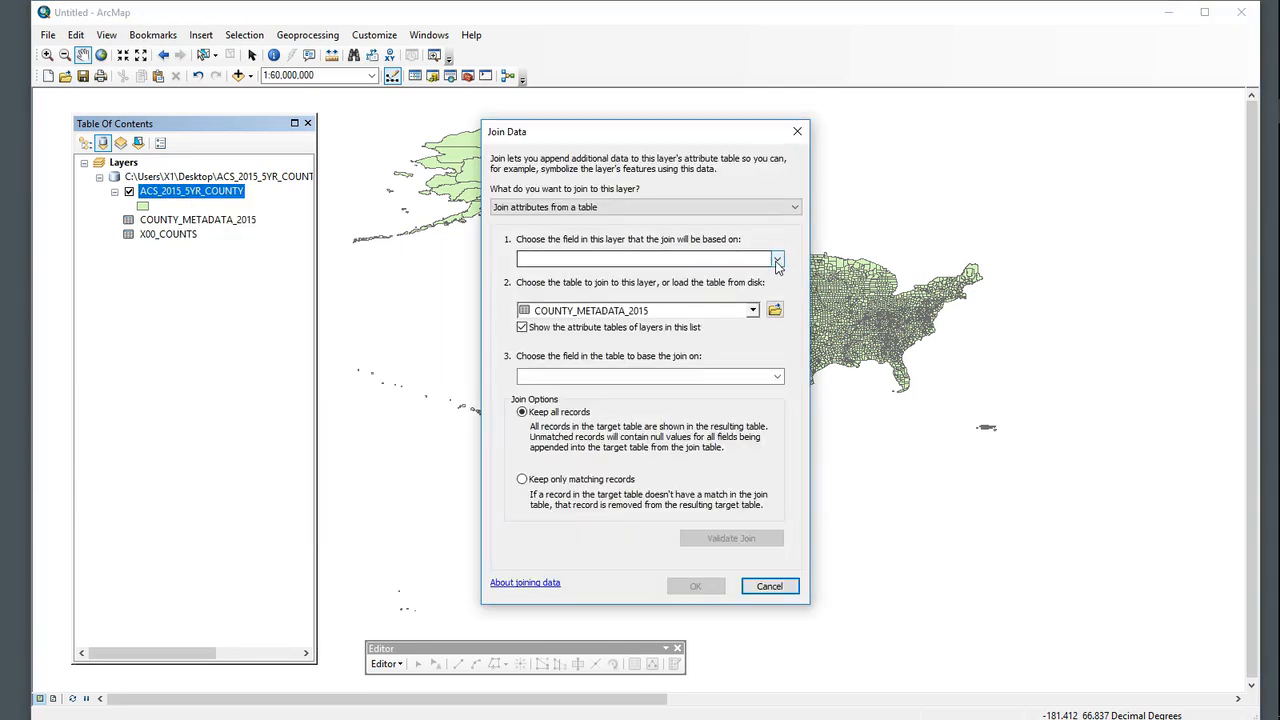
{"action": "left_click", "coordinate": [749, 311]}
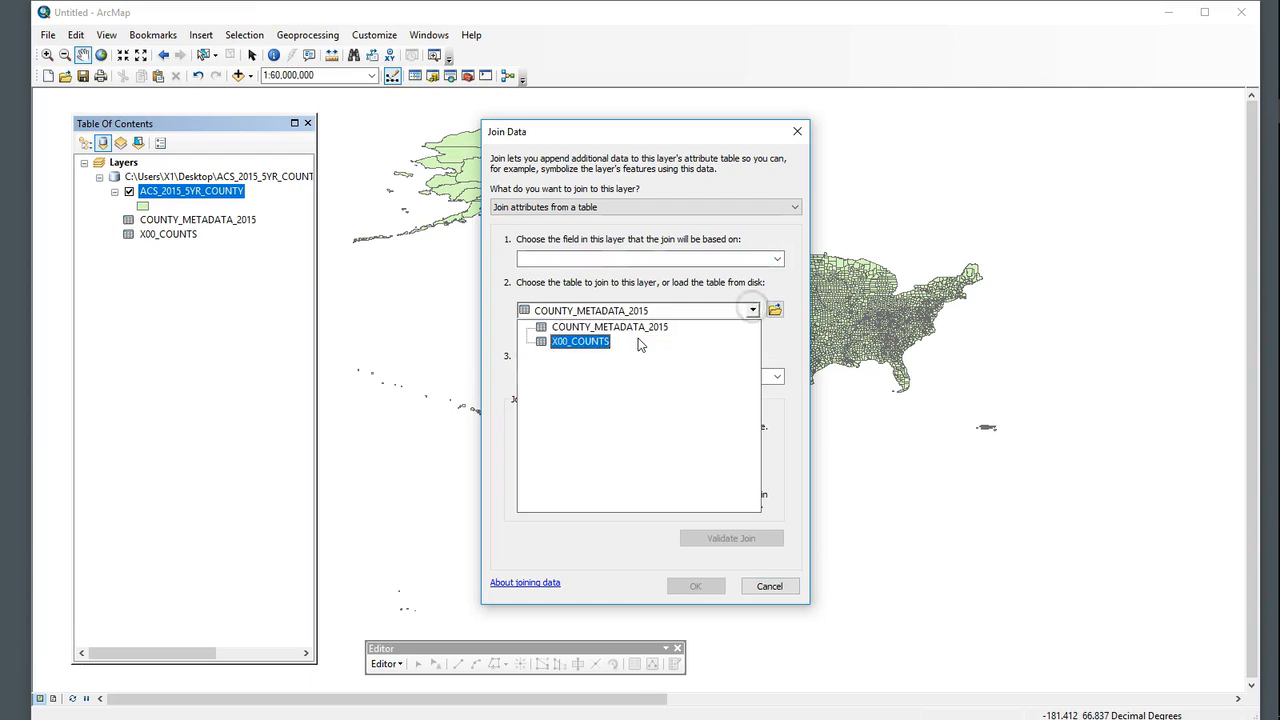
{"action": "left_click", "coordinate": [578, 343]}
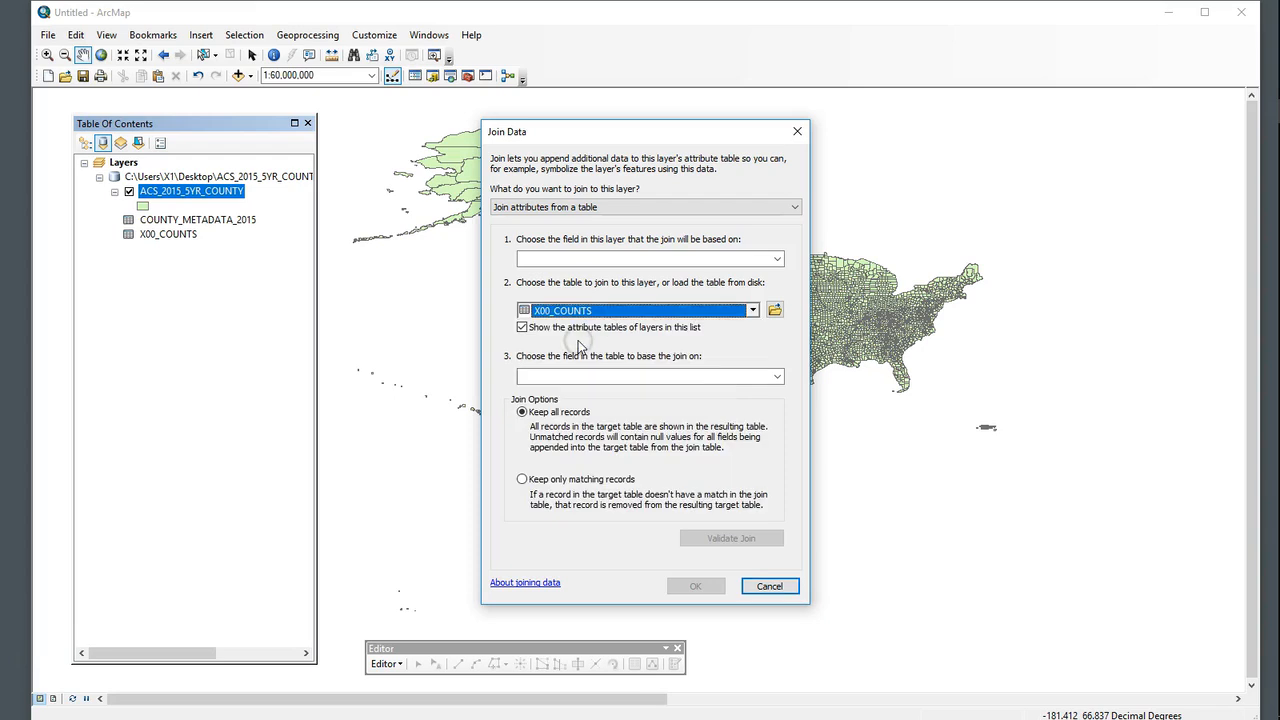
{"action": "left_click", "coordinate": [778, 260]}
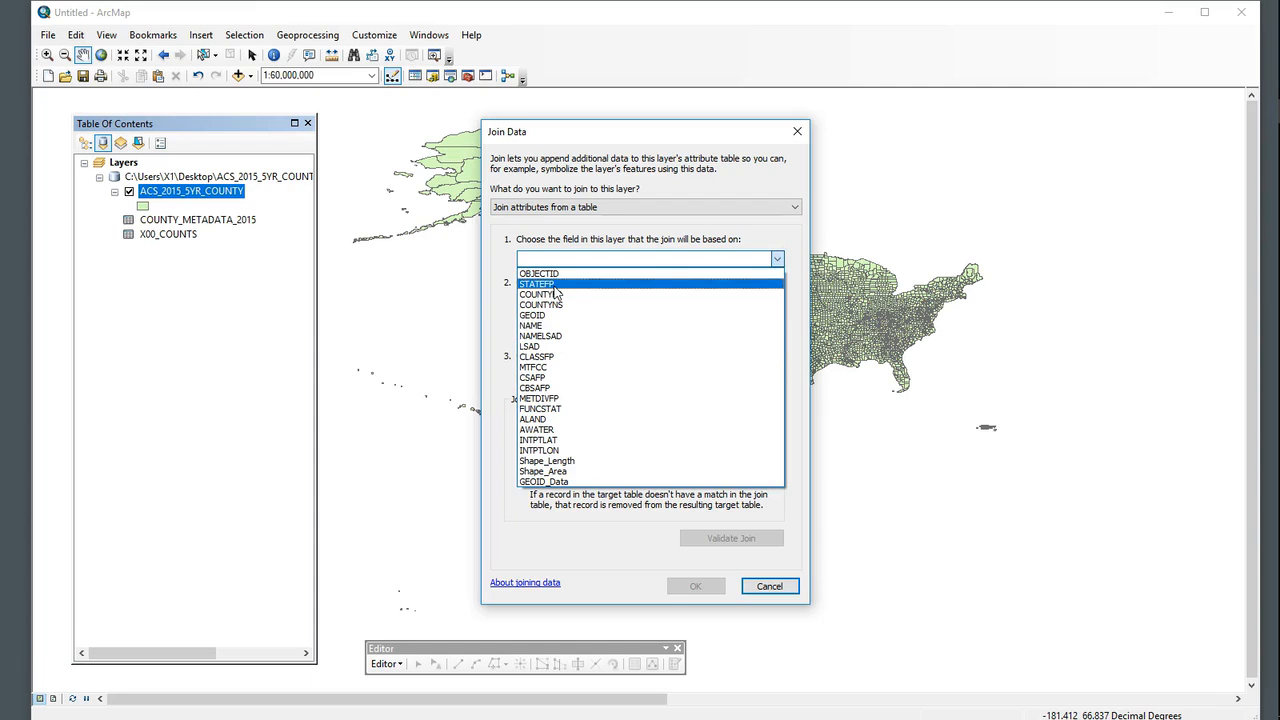
{"action": "left_click", "coordinate": [537, 482]}
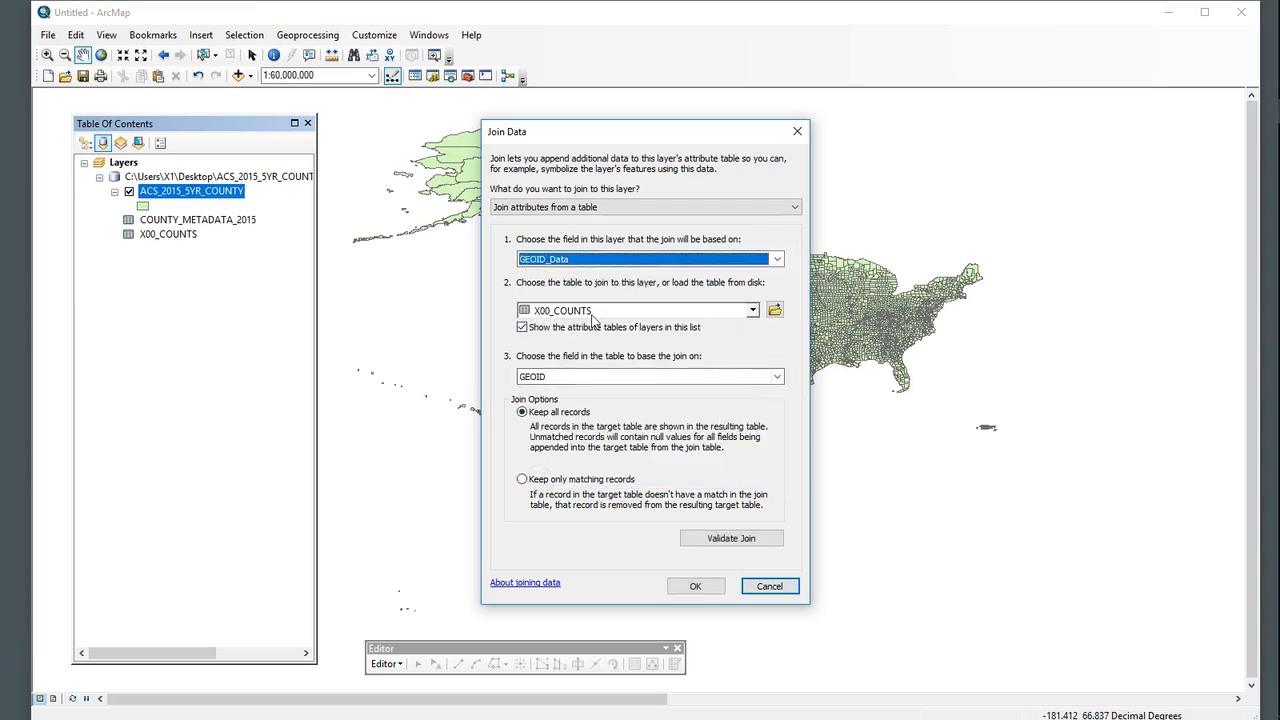
{"action": "left_click", "coordinate": [777, 377]}
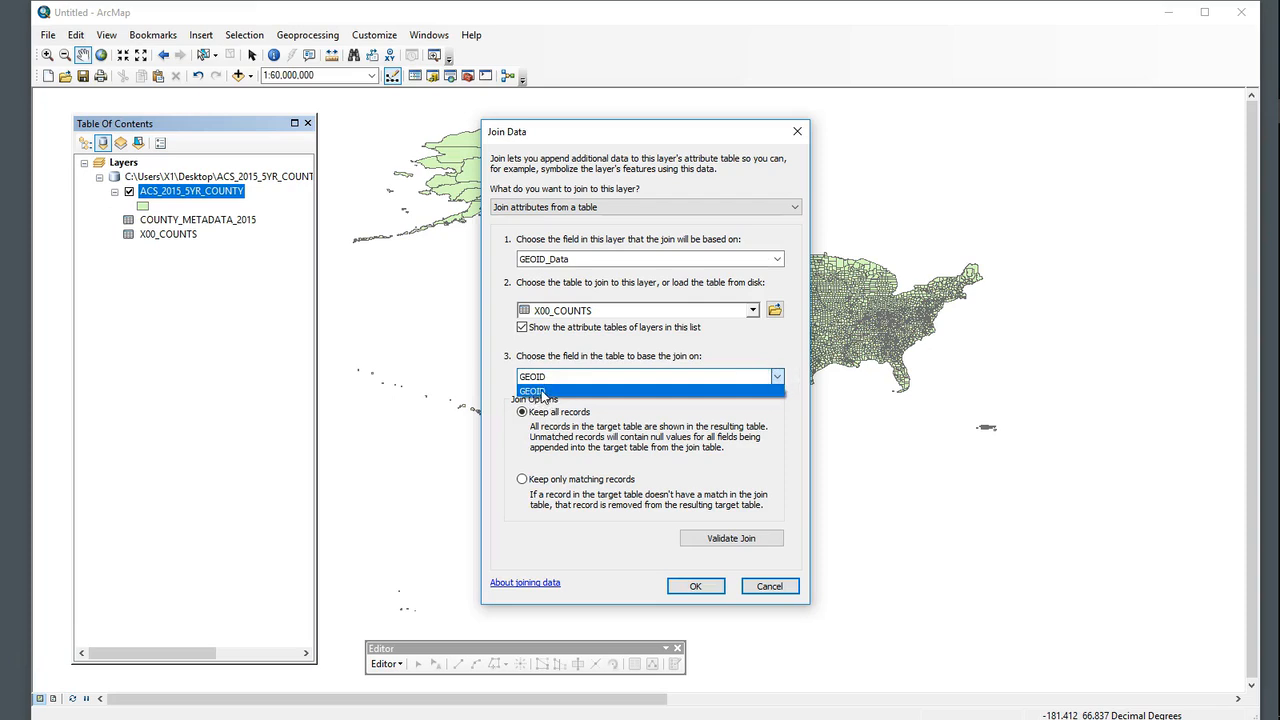
{"action": "left_click", "coordinate": [533, 391]}
{"action": "left_click", "coordinate": [766, 586]}
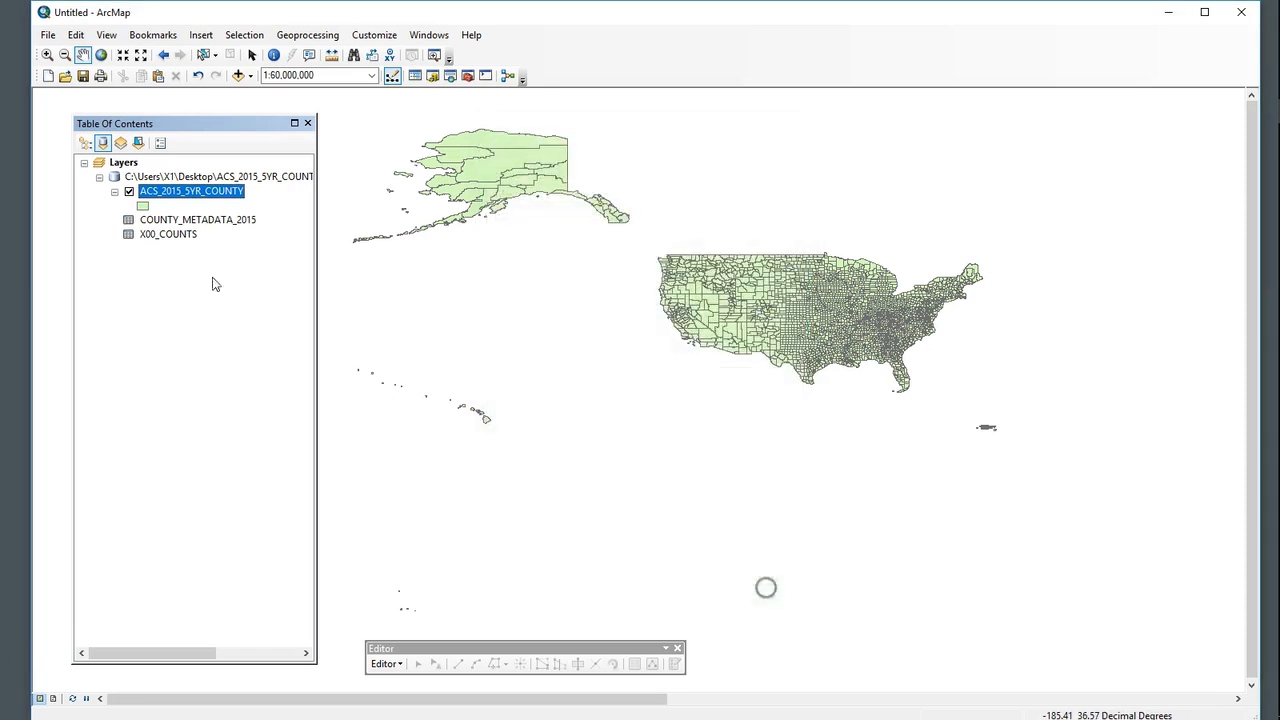
Open the X00_COUNTS table and check the data type of its GEOID field in the field properties
{"action": "left_click", "coordinate": [171, 234]}
{"action": "right_click", "coordinate": [173, 235]}
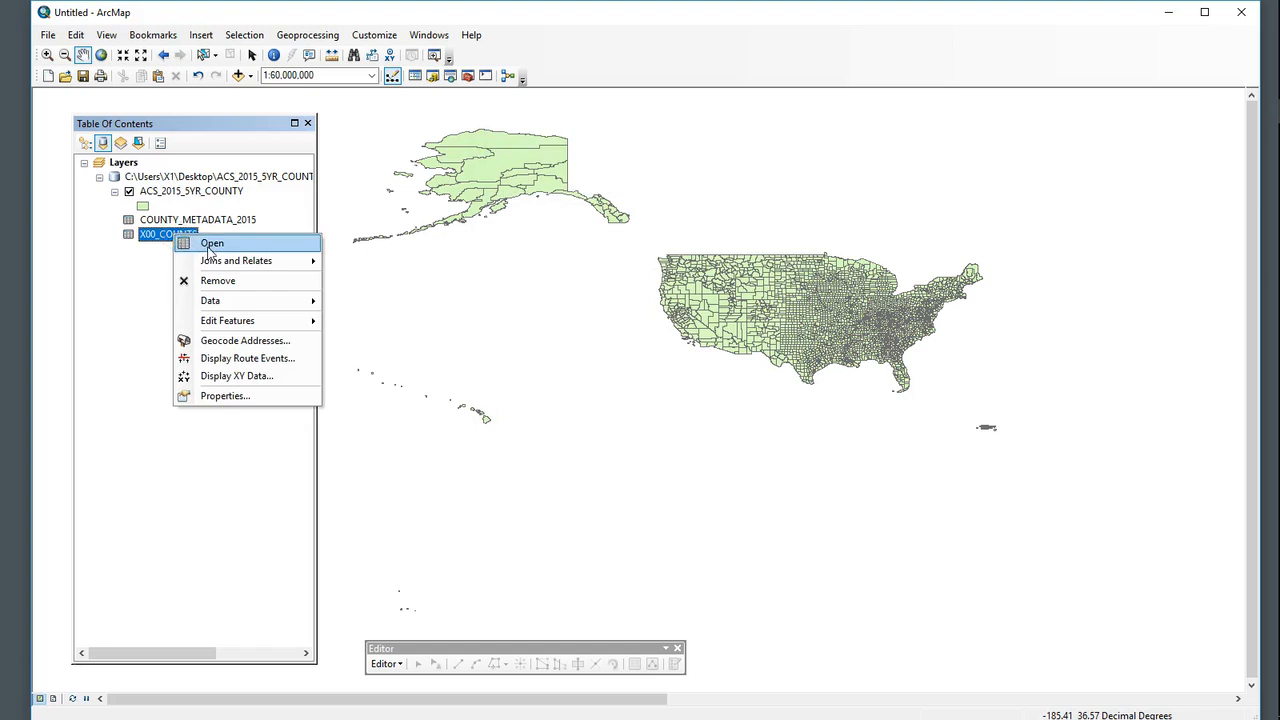
{"action": "left_click", "coordinate": [211, 244]}
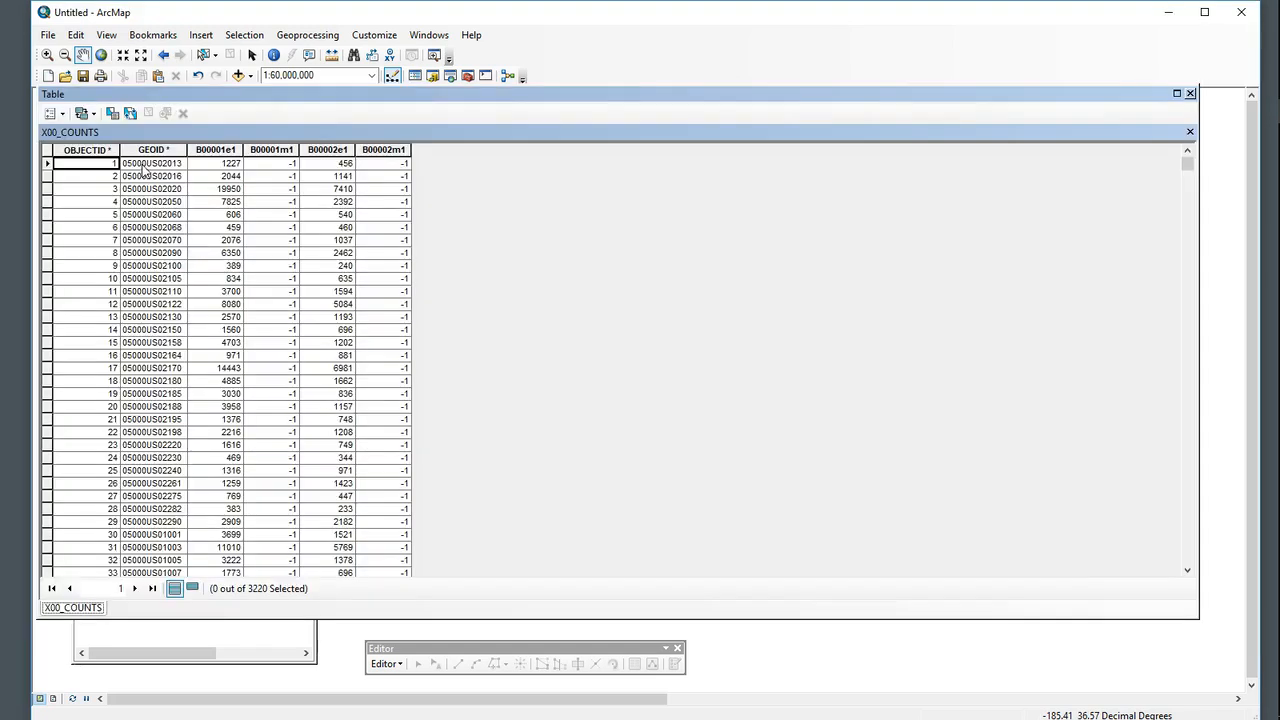
{"action": "left_click", "coordinate": [155, 150]}
{"action": "right_click", "coordinate": [158, 150]}
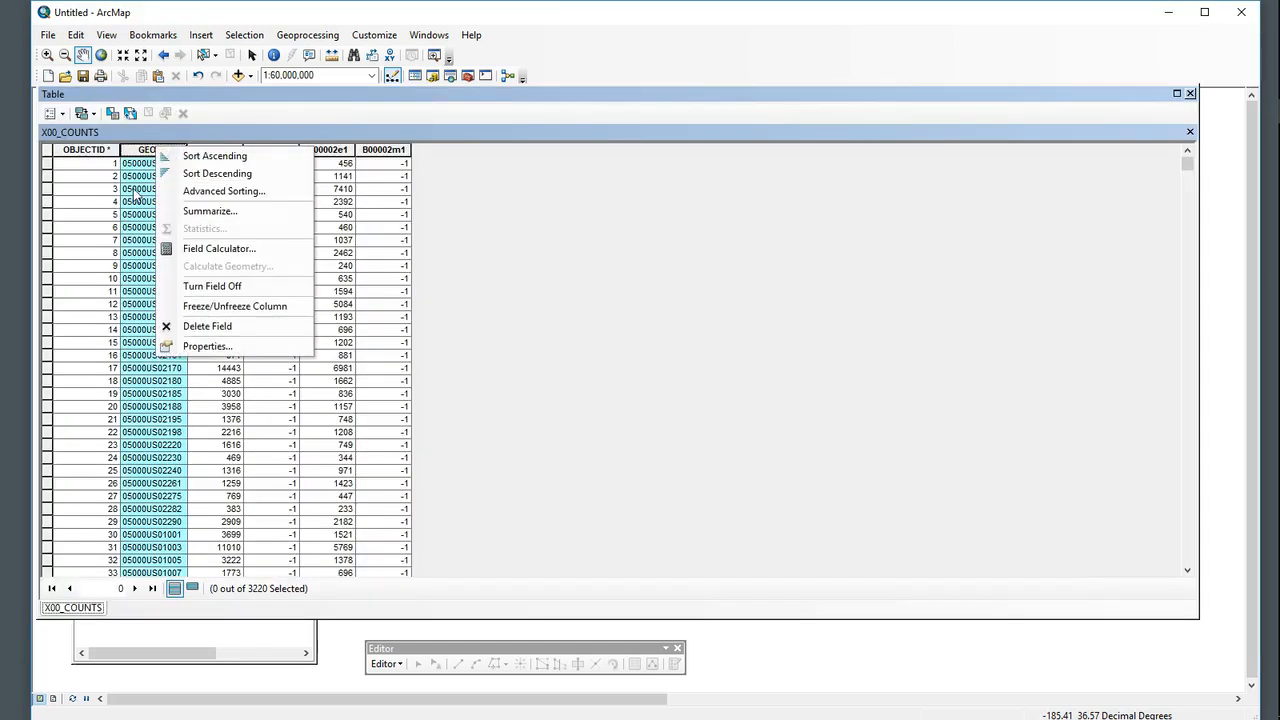
{"action": "left_click", "coordinate": [148, 176]}
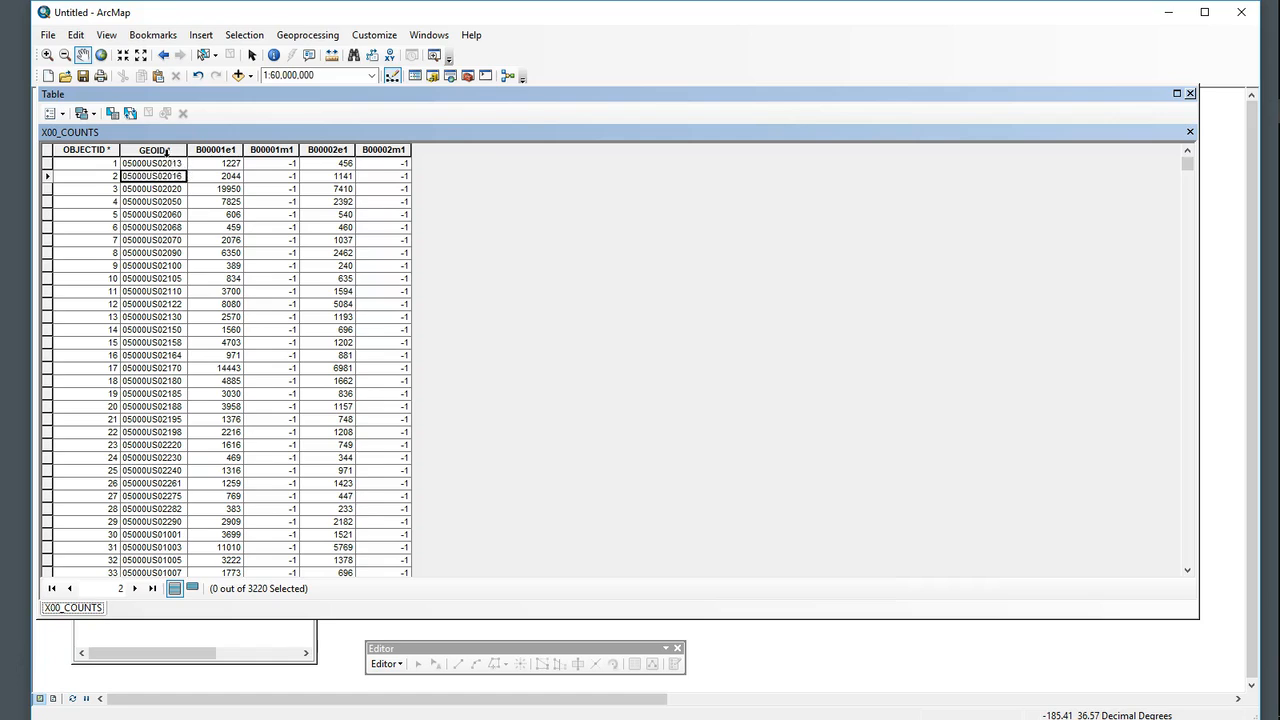
{"action": "left_click", "coordinate": [167, 150]}
{"action": "right_click", "coordinate": [167, 150]}
{"action": "left_click", "coordinate": [245, 343]}
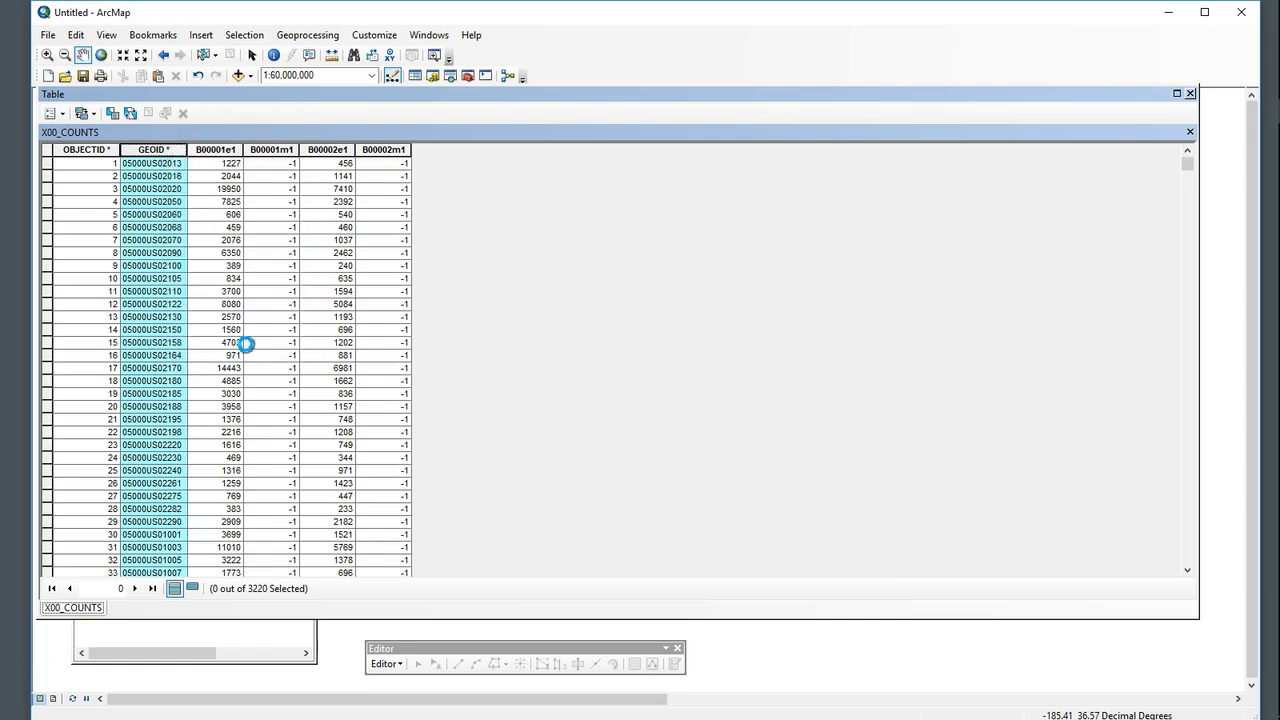
{"action": "left_click_drag", "start_coordinate": [630, 275], "coordinate": [568, 273]}
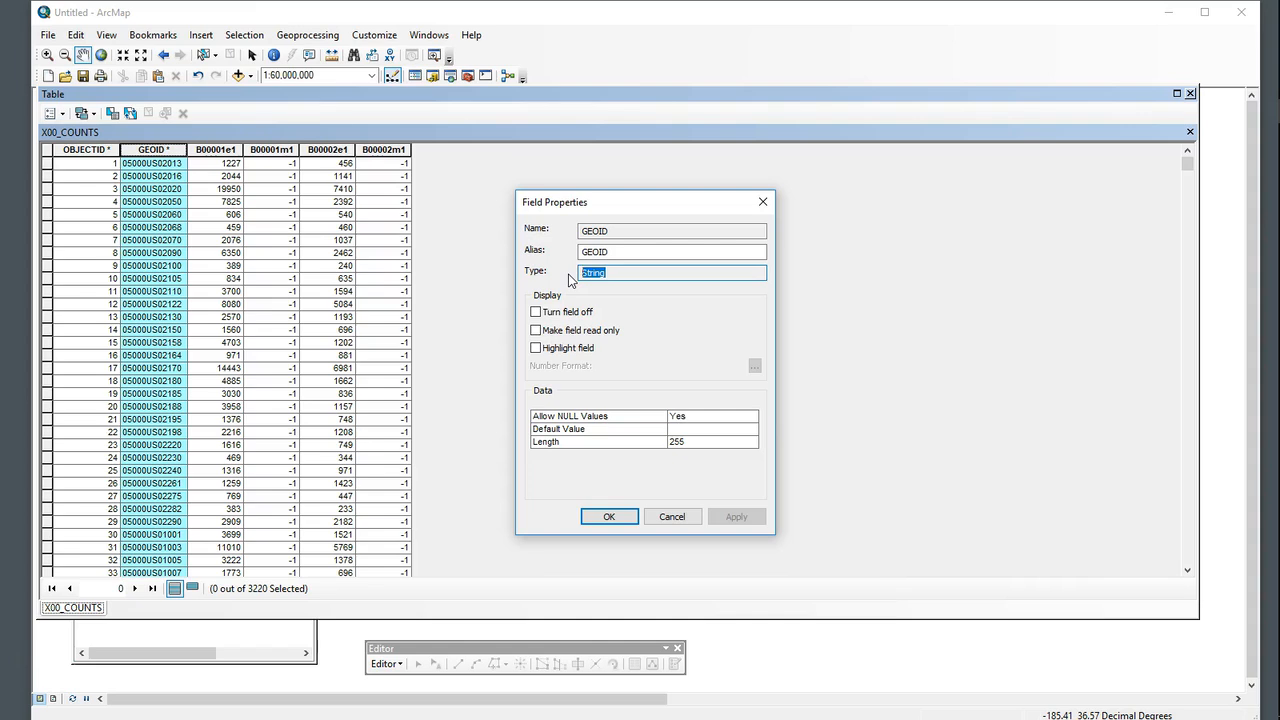
{"action": "left_click", "coordinate": [598, 276]}
{"action": "left_click_drag", "start_coordinate": [624, 272], "coordinate": [572, 276]}
{"action": "left_click", "coordinate": [668, 516]}
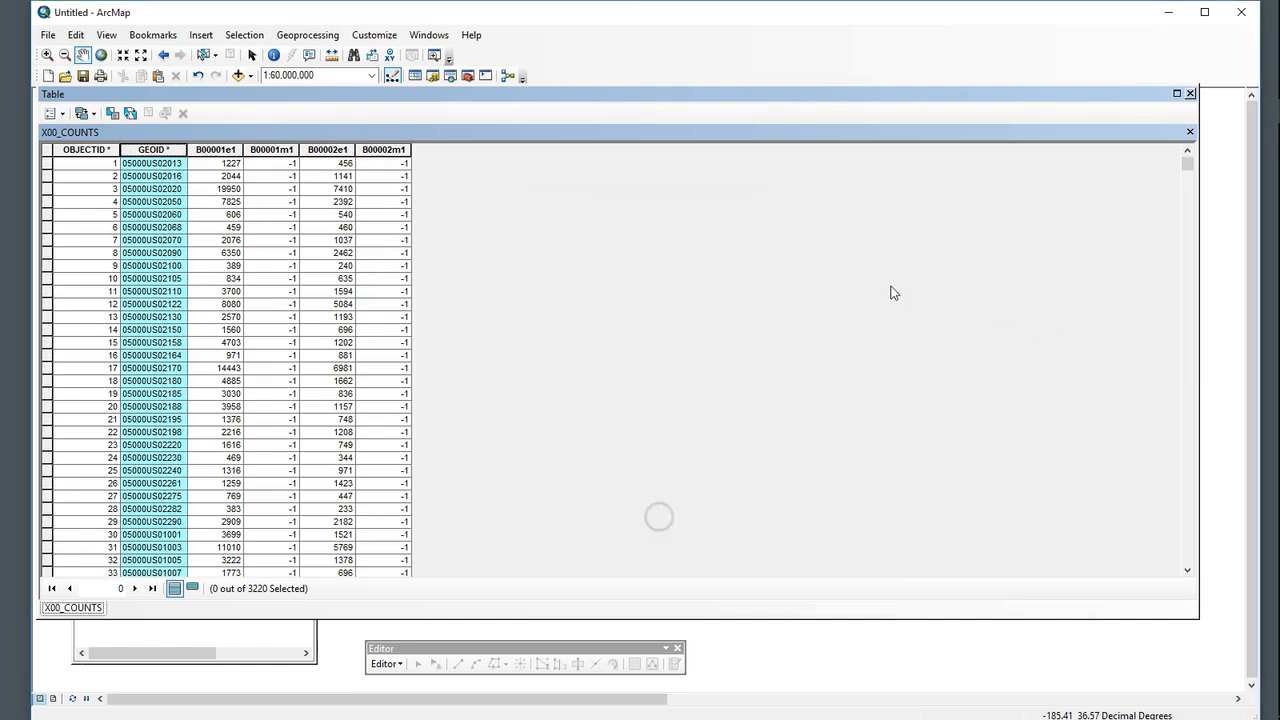
{"action": "left_click", "coordinate": [1190, 94]}
Set up an attribute join on the ACS_2015_5YR_COUNTY layer, matching its GEOID_Data field to GEOID in the X00_COUNTS table
{"action": "right_click", "coordinate": [183, 196]}
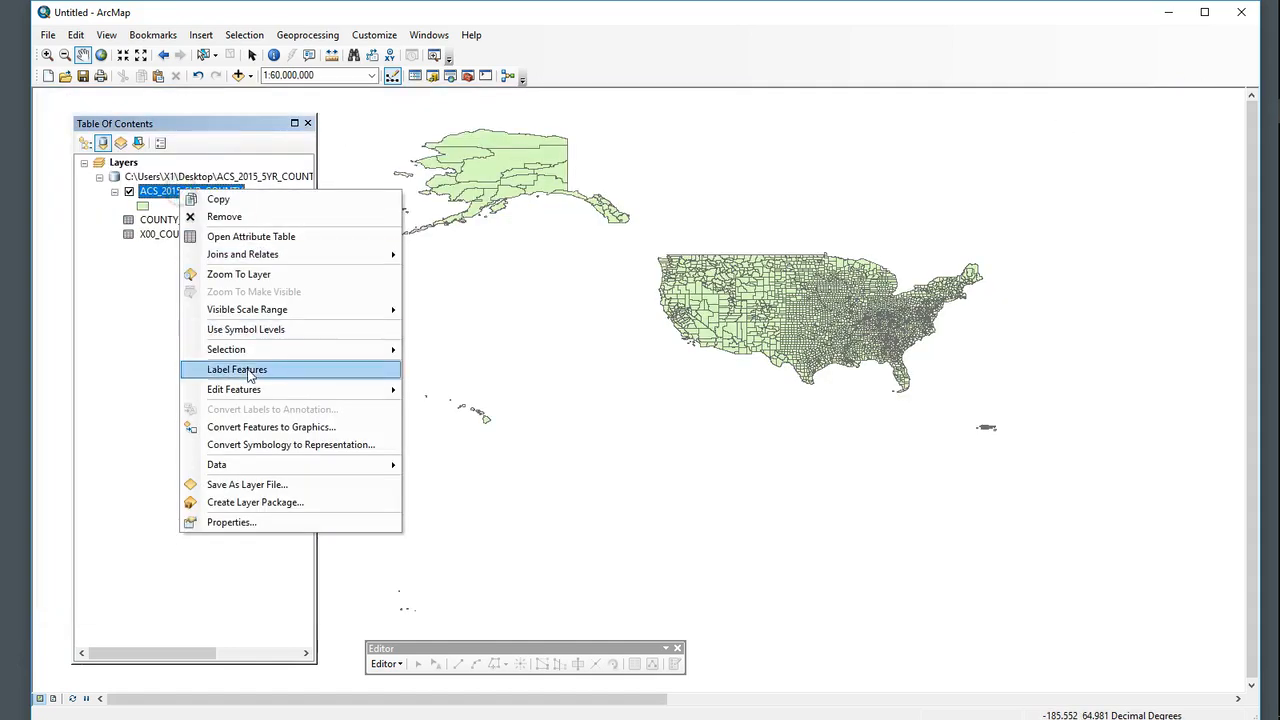
{"action": "mouse_move", "coordinate": [261, 257]}
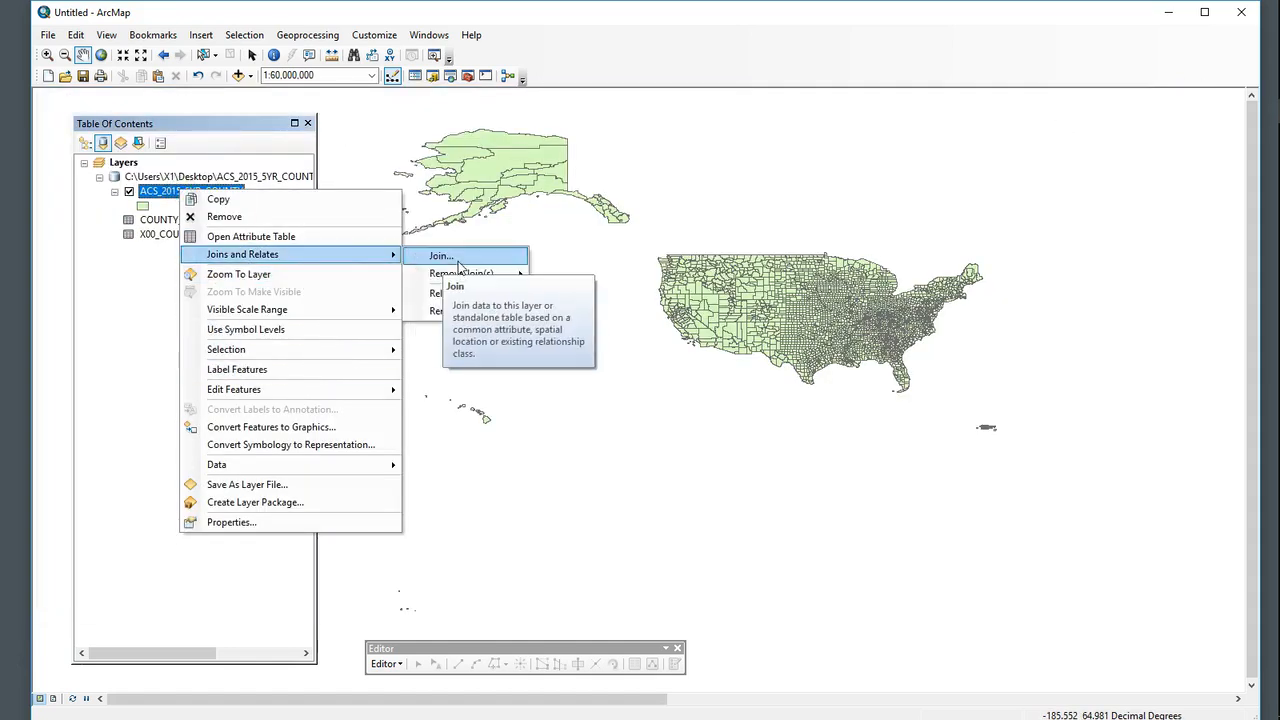
{"action": "left_click", "coordinate": [441, 256]}
{"action": "left_click", "coordinate": [765, 259]}
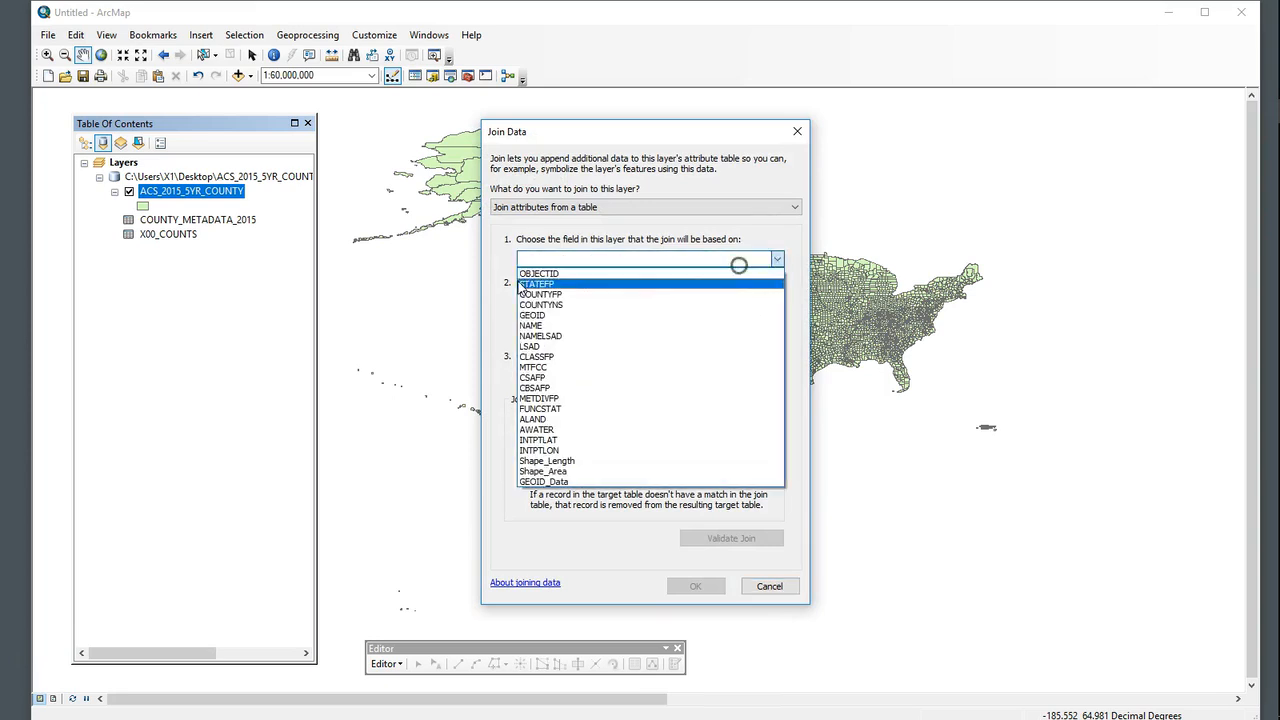
{"action": "left_click", "coordinate": [545, 480]}
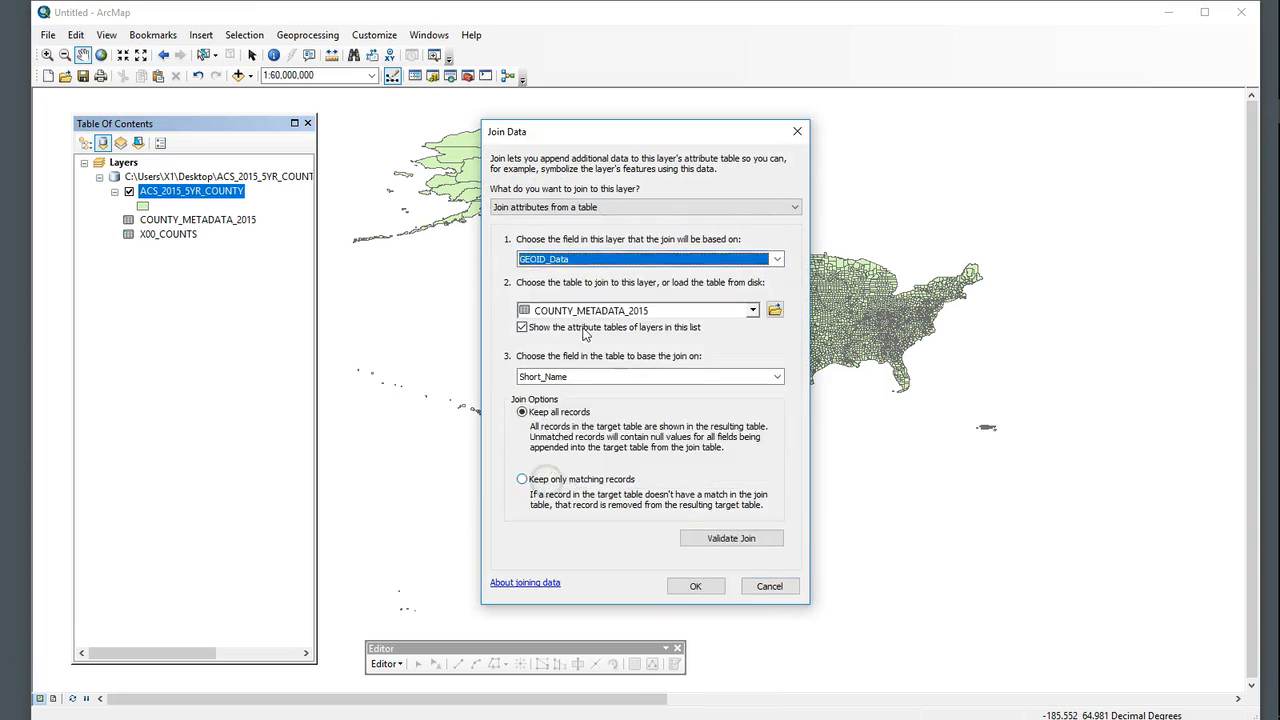
{"action": "left_click", "coordinate": [751, 311]}
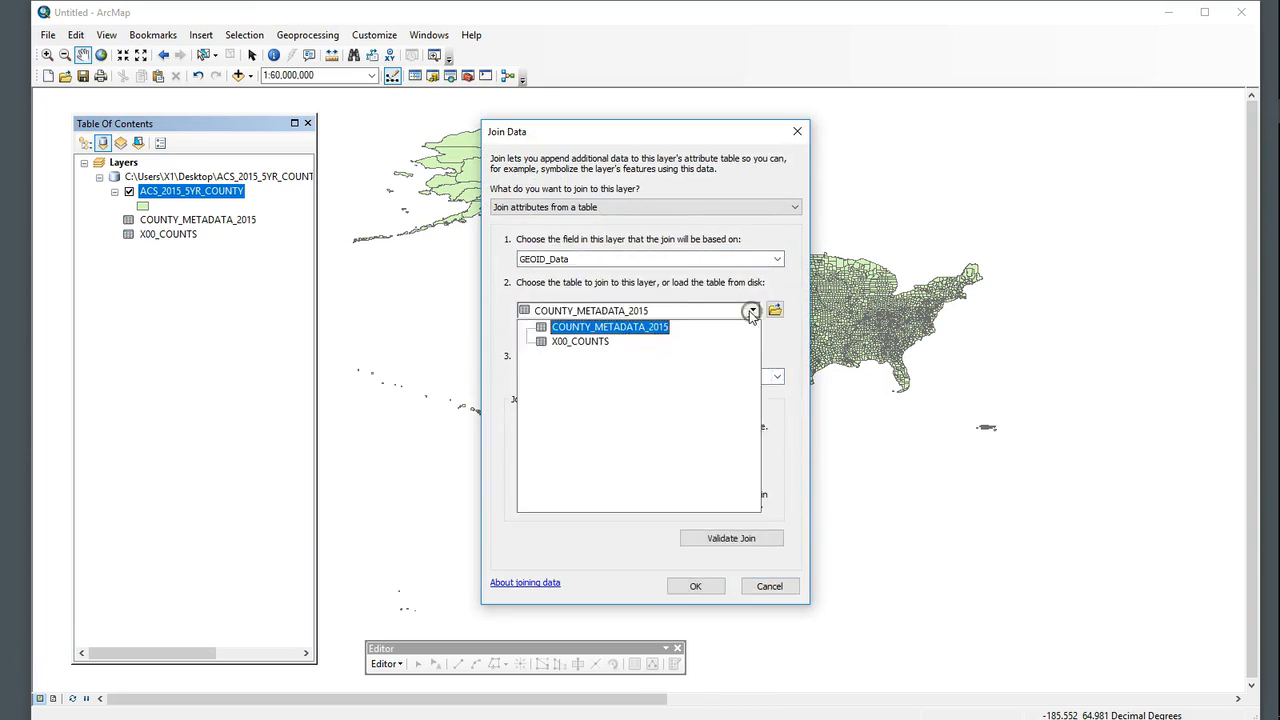
{"action": "left_click", "coordinate": [588, 342]}
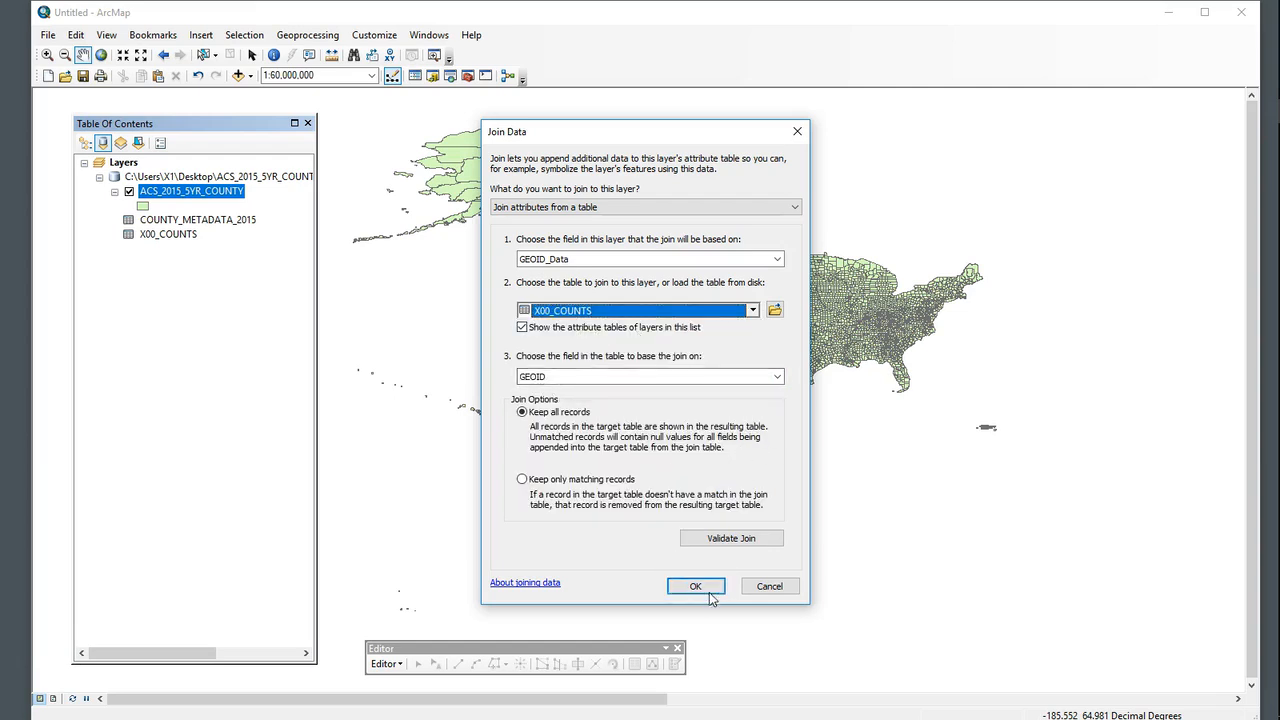
Validate the join with X00_COUNTS, check the number of matching records, and apply the join keeping all records
{"action": "left_click", "coordinate": [750, 540]}
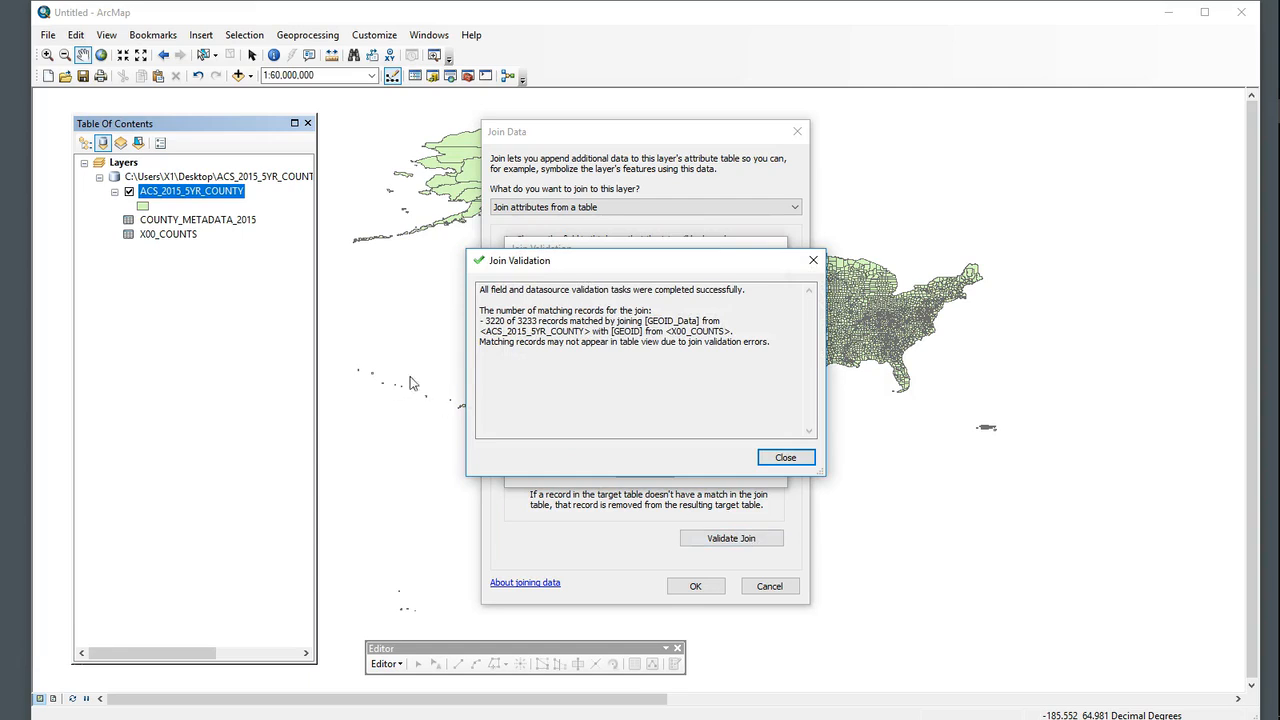
{"action": "left_click_drag", "start_coordinate": [481, 320], "coordinate": [535, 316]}
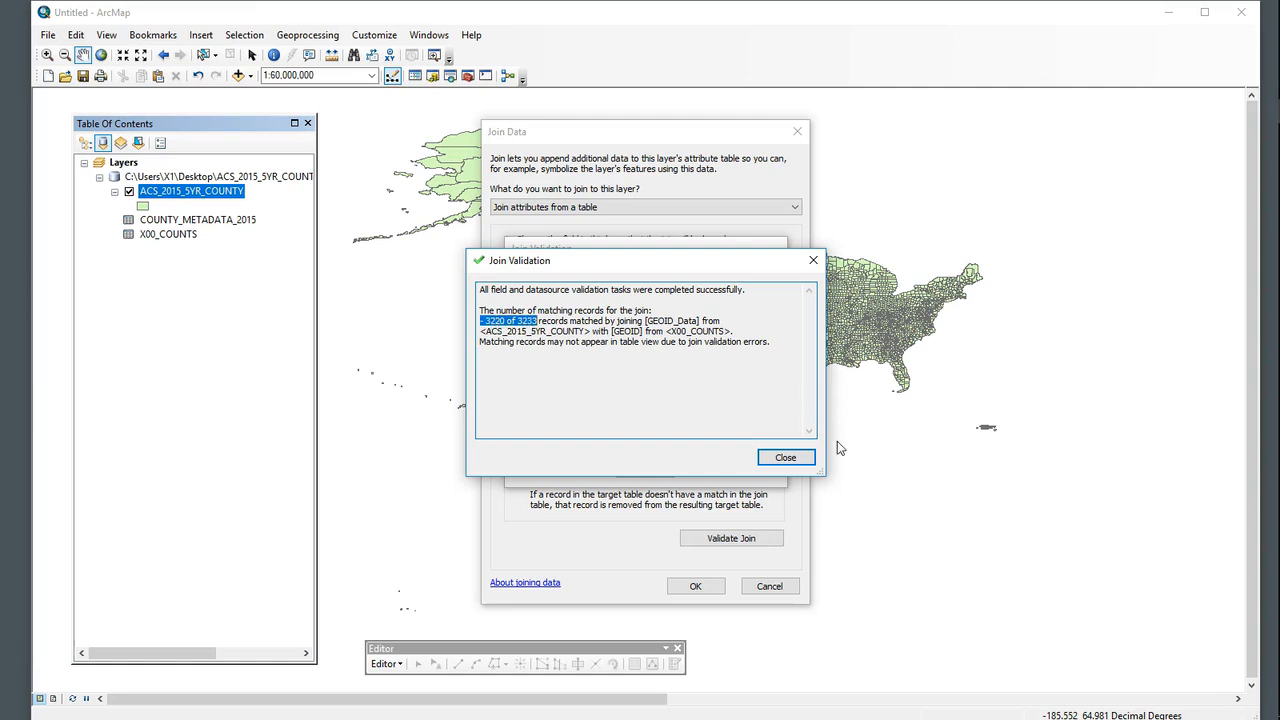
{"action": "left_click", "coordinate": [786, 460]}
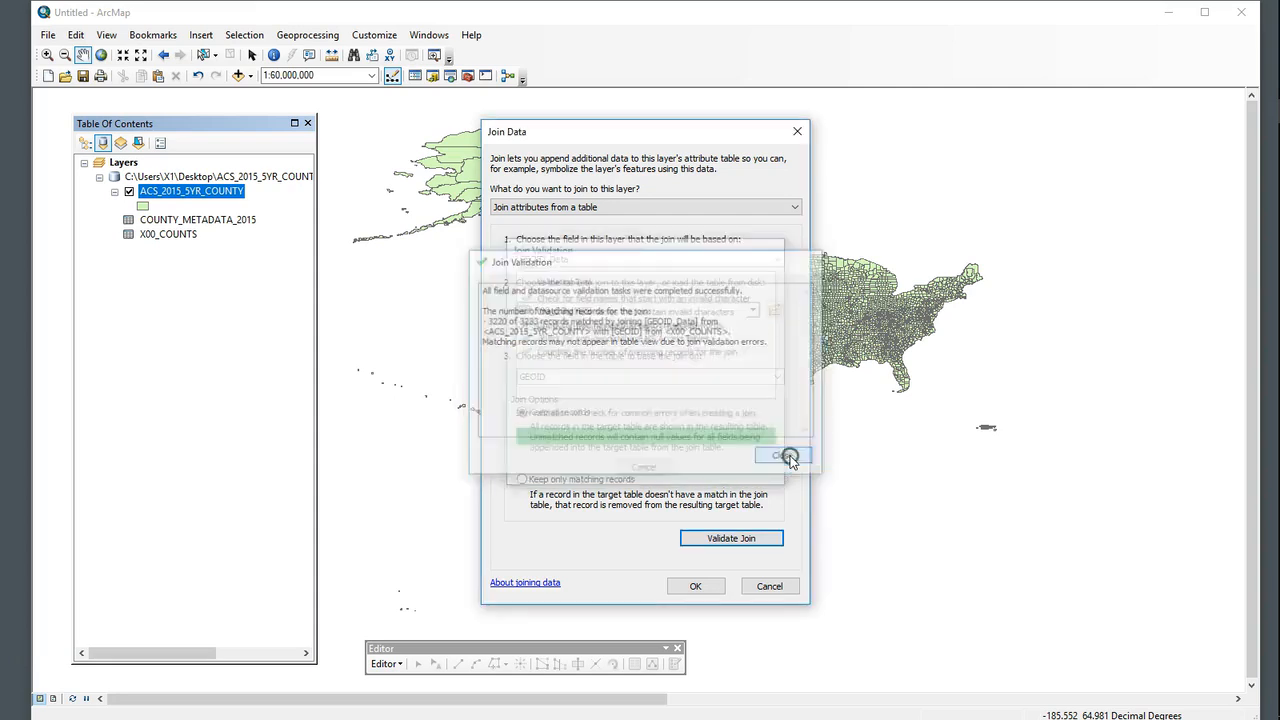
{"action": "left_click", "coordinate": [696, 587]}
Open the county layer's attribute table, compare GEOID_Data with the joined X00_COUNTS fields, and close the table
{"action": "right_click", "coordinate": [186, 196]}
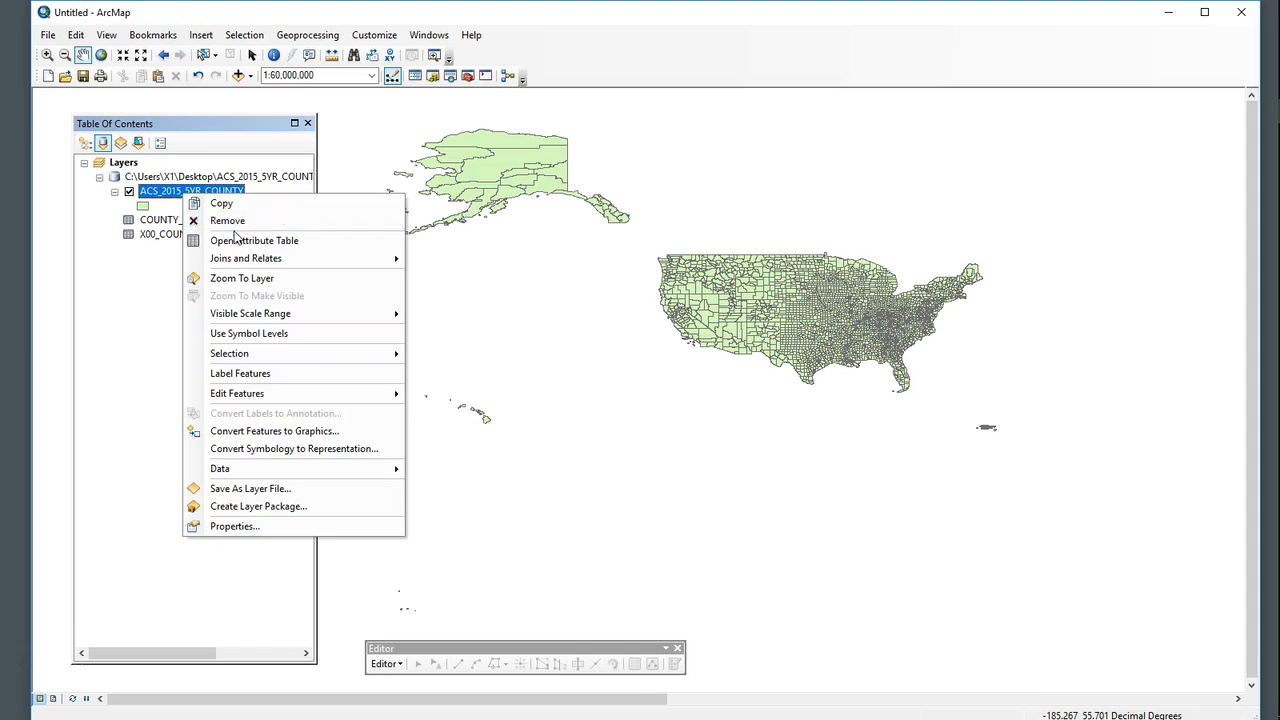
{"action": "left_click", "coordinate": [235, 240]}
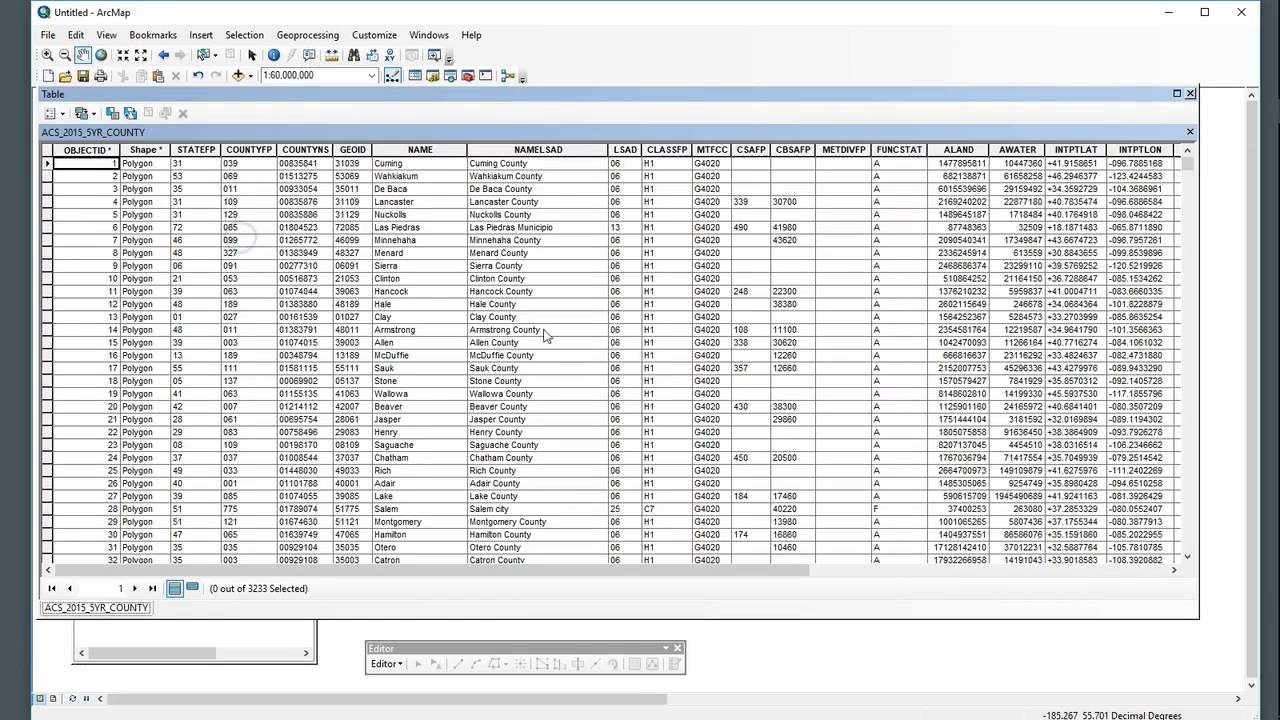
{"action": "left_click_drag", "start_coordinate": [646, 569], "coordinate": [985, 548]}
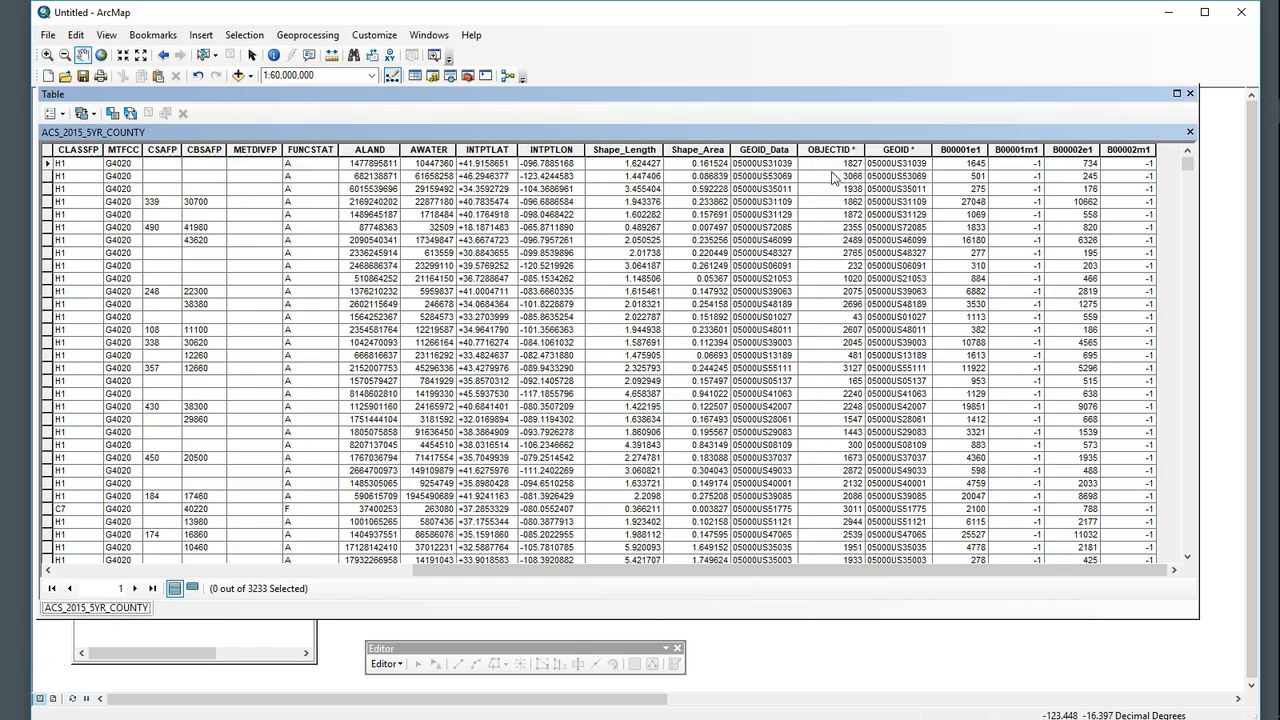
{"action": "left_click", "coordinate": [770, 148]}
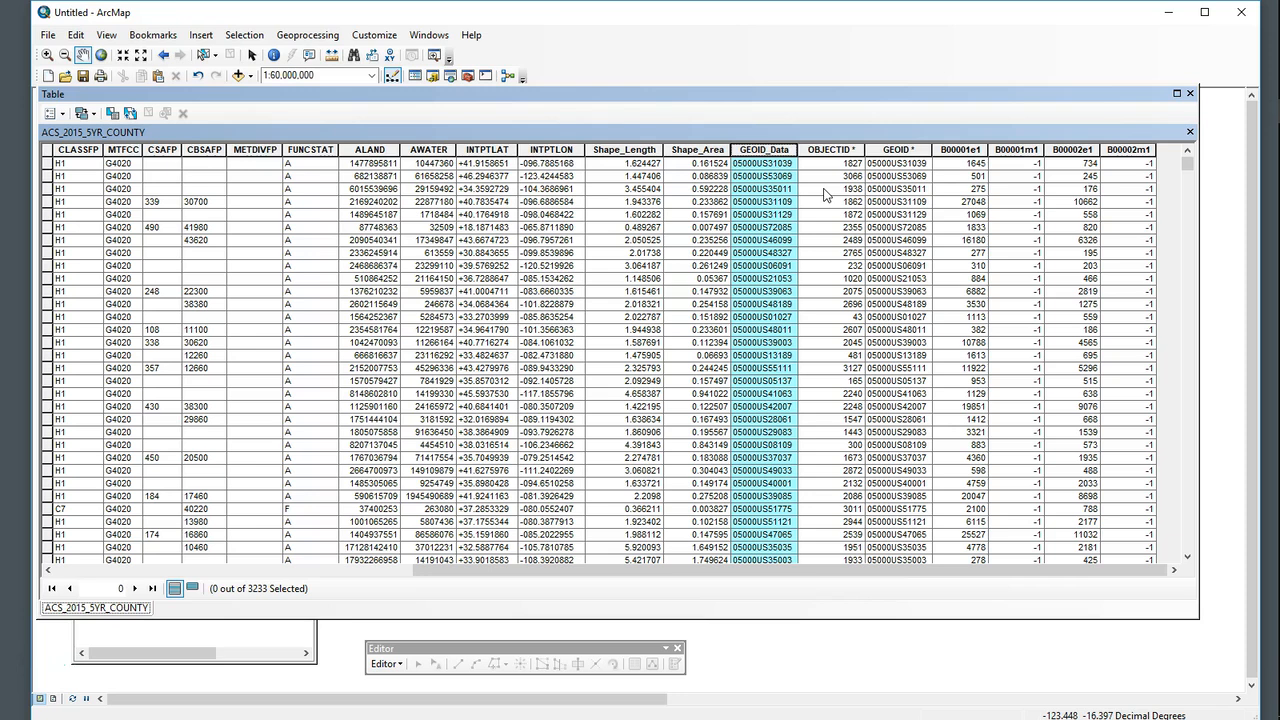
{"action": "left_click_drag", "start_coordinate": [709, 89], "coordinate": [719, 121]}
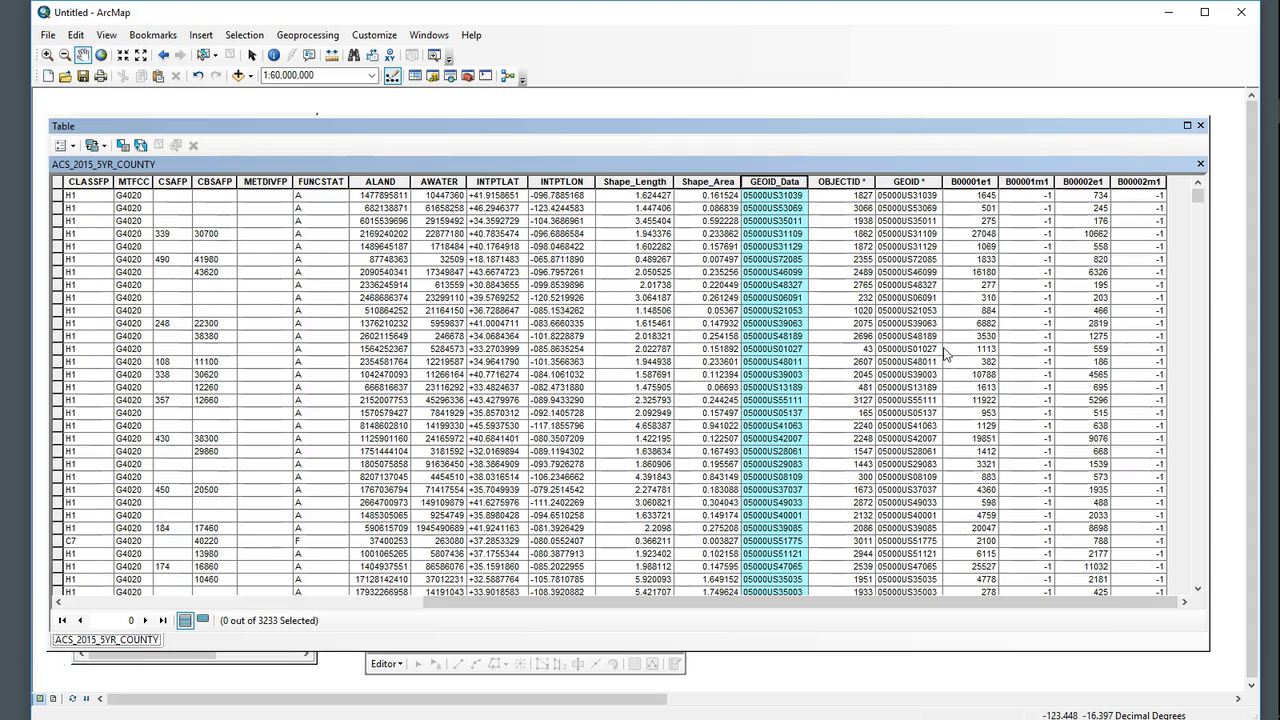
{"action": "left_click", "coordinate": [1202, 127]}
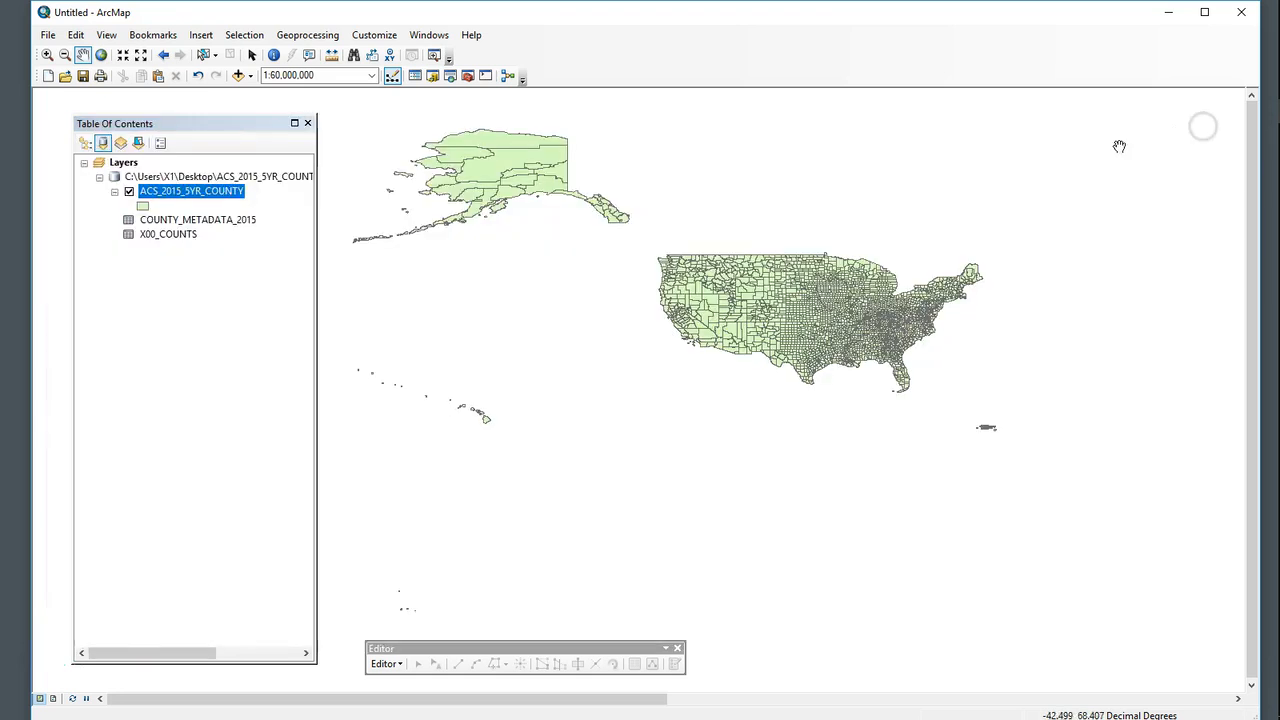
Reopen the ACS_2015_5YR_COUNTY attribute table and sort the records by B00001e1 in ascending order
{"action": "right_click", "coordinate": [228, 199]}
{"action": "left_click", "coordinate": [286, 241]}
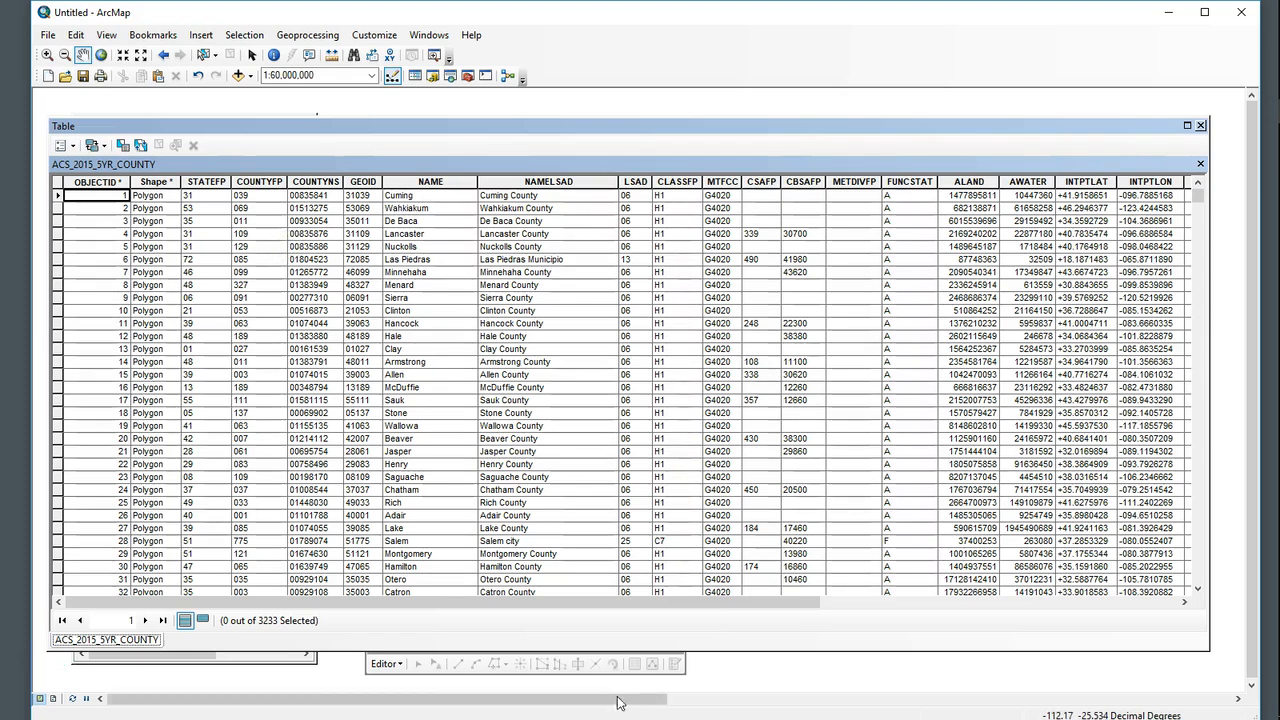
{"action": "left_click_drag", "start_coordinate": [663, 604], "coordinate": [1112, 577]}
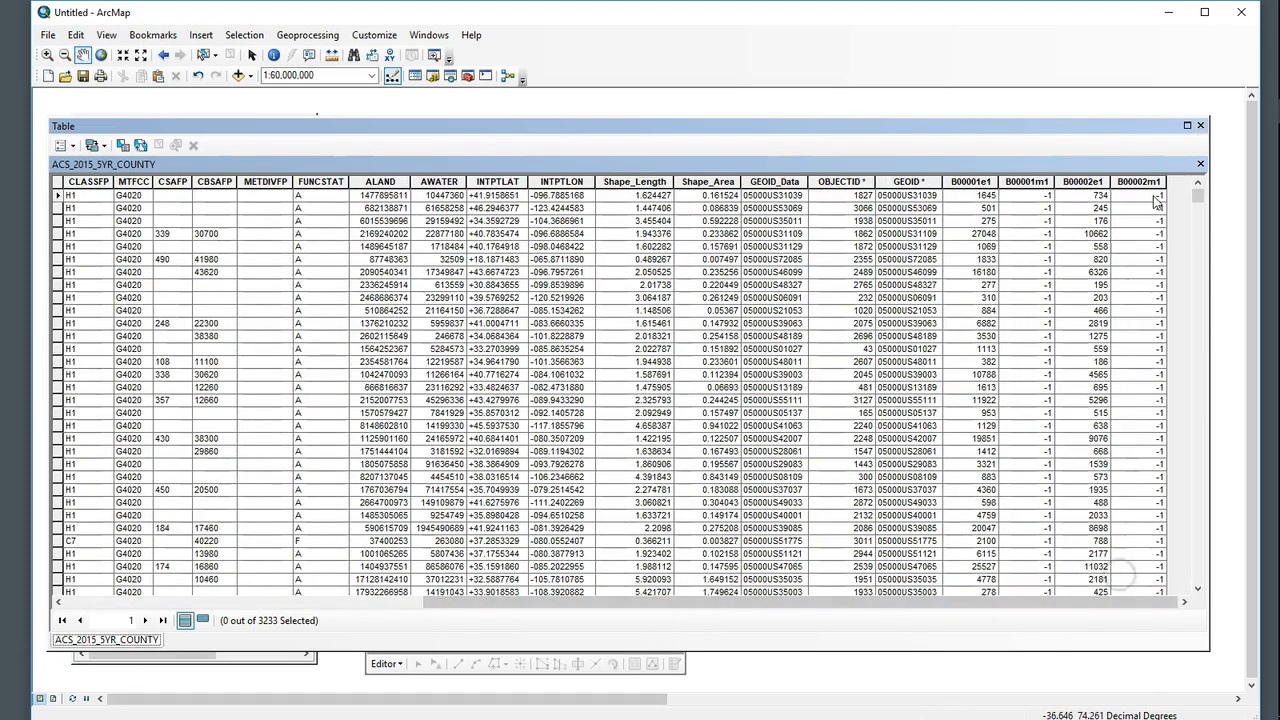
{"action": "left_click", "coordinate": [970, 181]}
{"action": "right_click", "coordinate": [972, 183]}
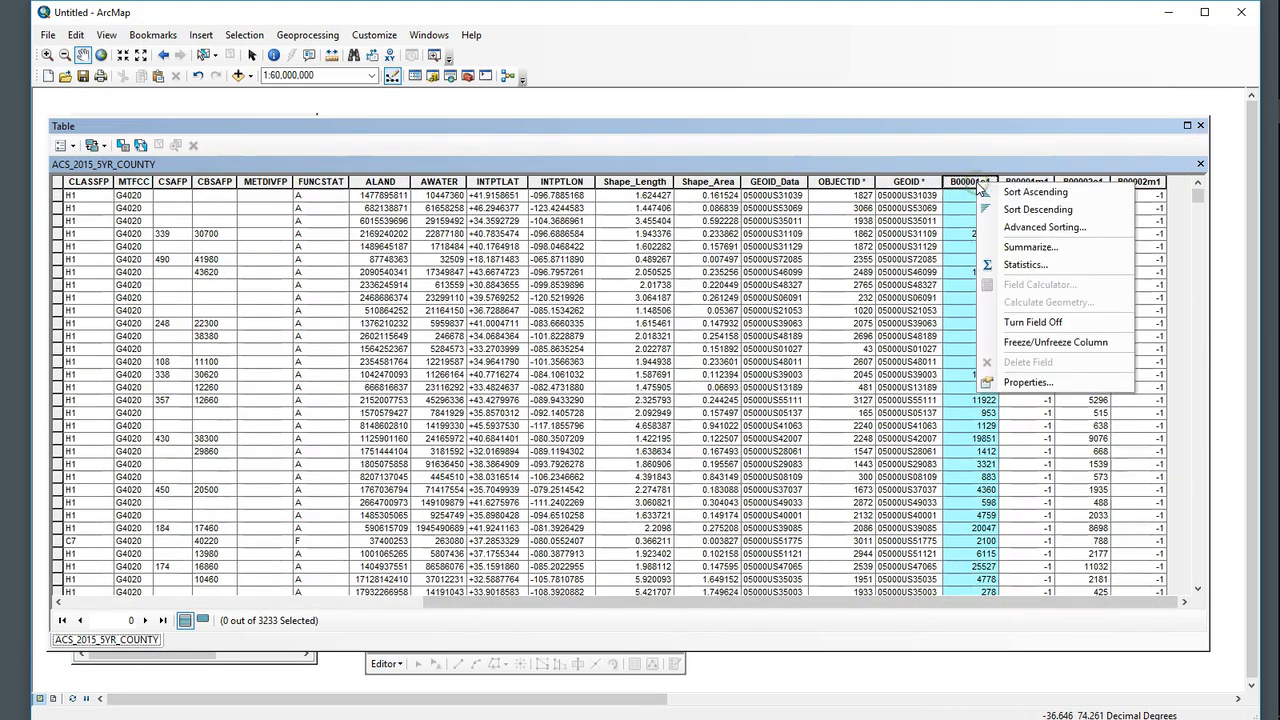
{"action": "left_click", "coordinate": [1054, 192]}
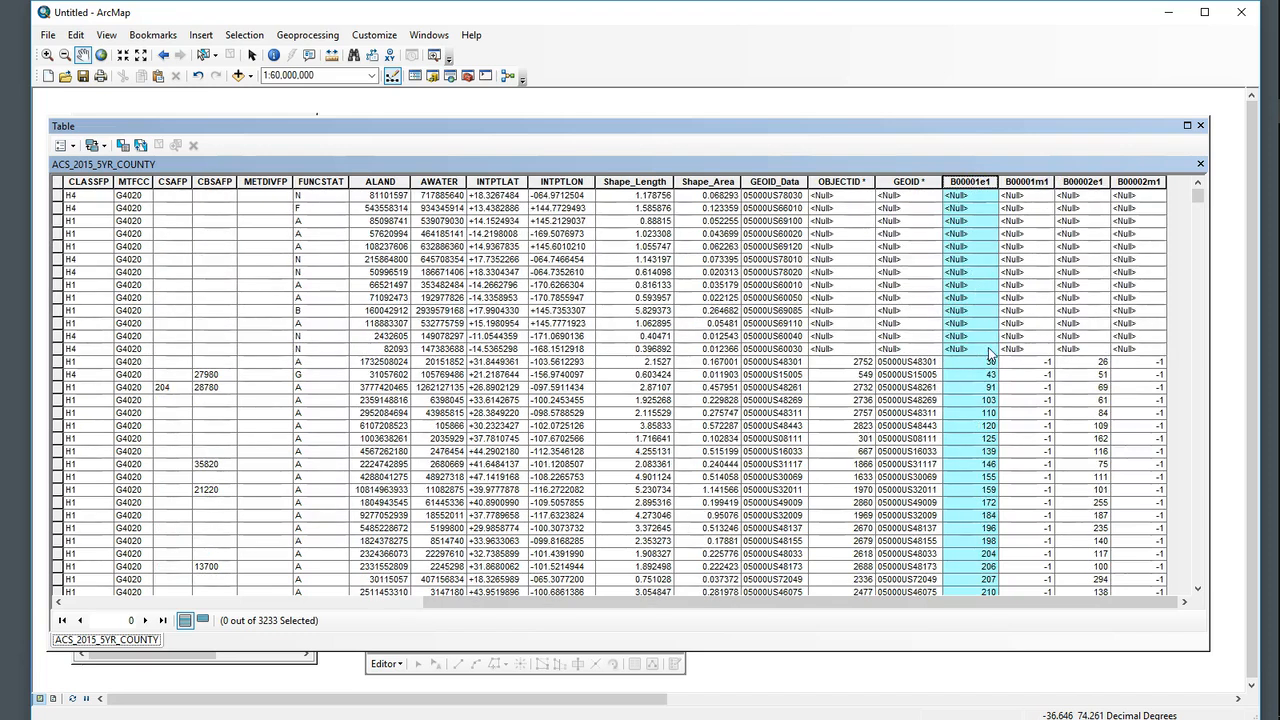
Select all records with null B00001e1 values and zoom the map to the selected islands east of Puerto Rico
{"action": "left_click", "coordinate": [57, 349]}
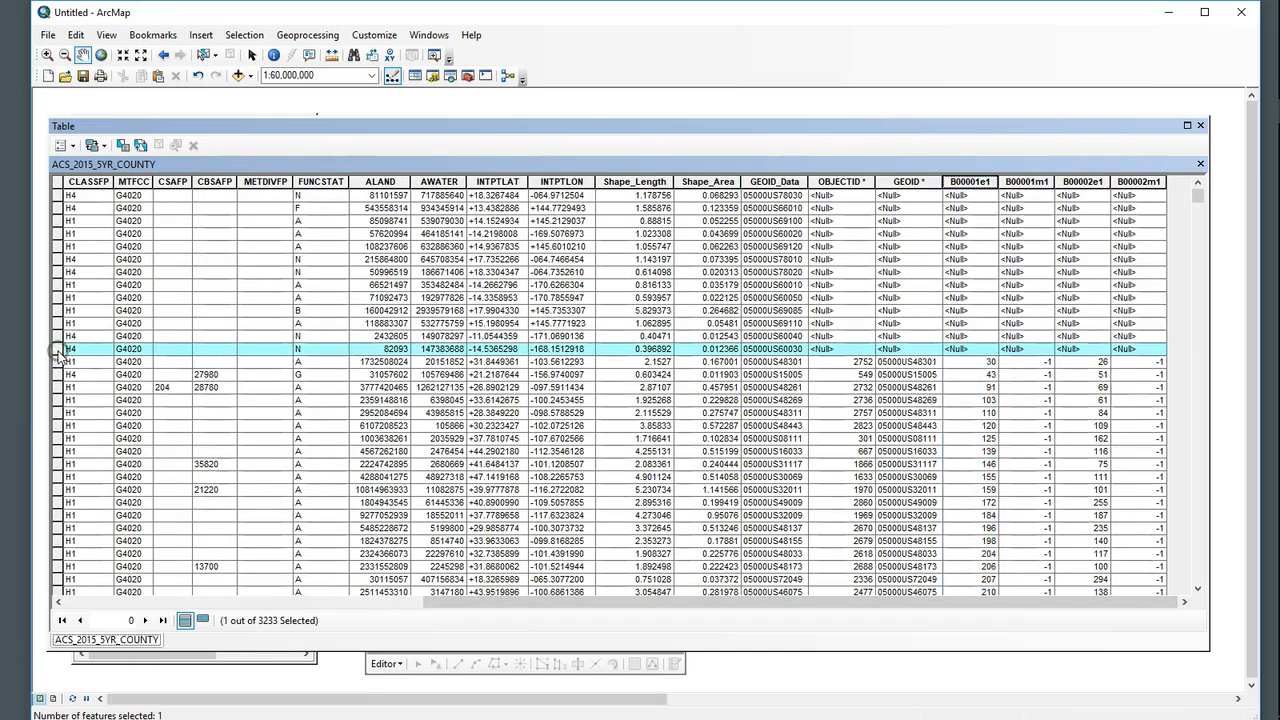
{"action": "left_click", "coordinate": [57, 197], "text": "shift"}
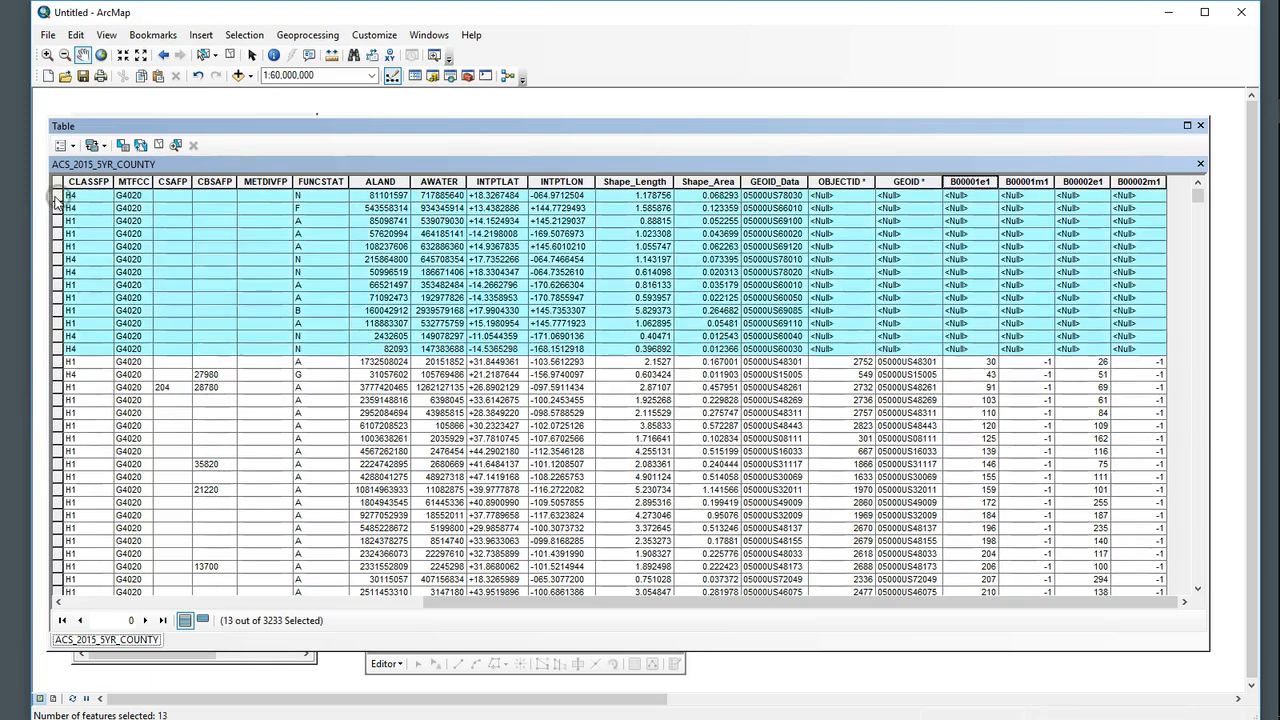
{"action": "left_click_drag", "start_coordinate": [366, 124], "coordinate": [418, 663]}
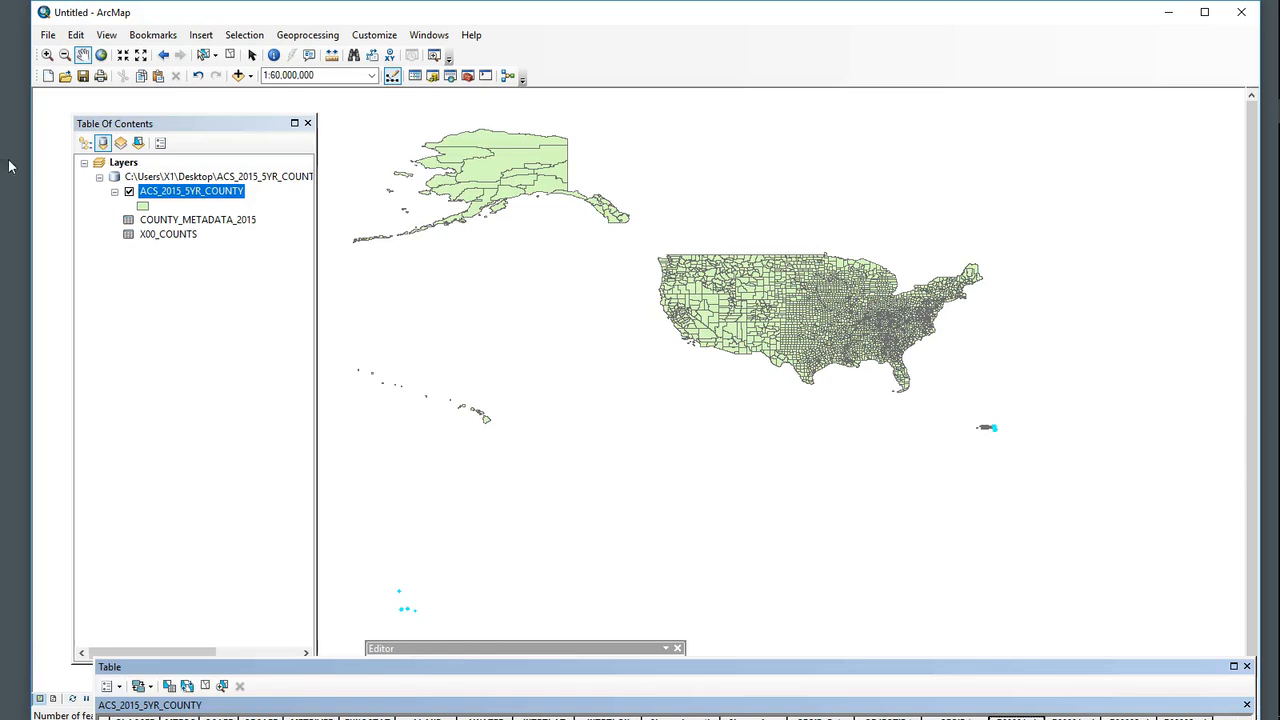
{"action": "left_click", "coordinate": [47, 55]}
{"action": "left_click_drag", "start_coordinate": [962, 409], "coordinate": [1040, 447]}
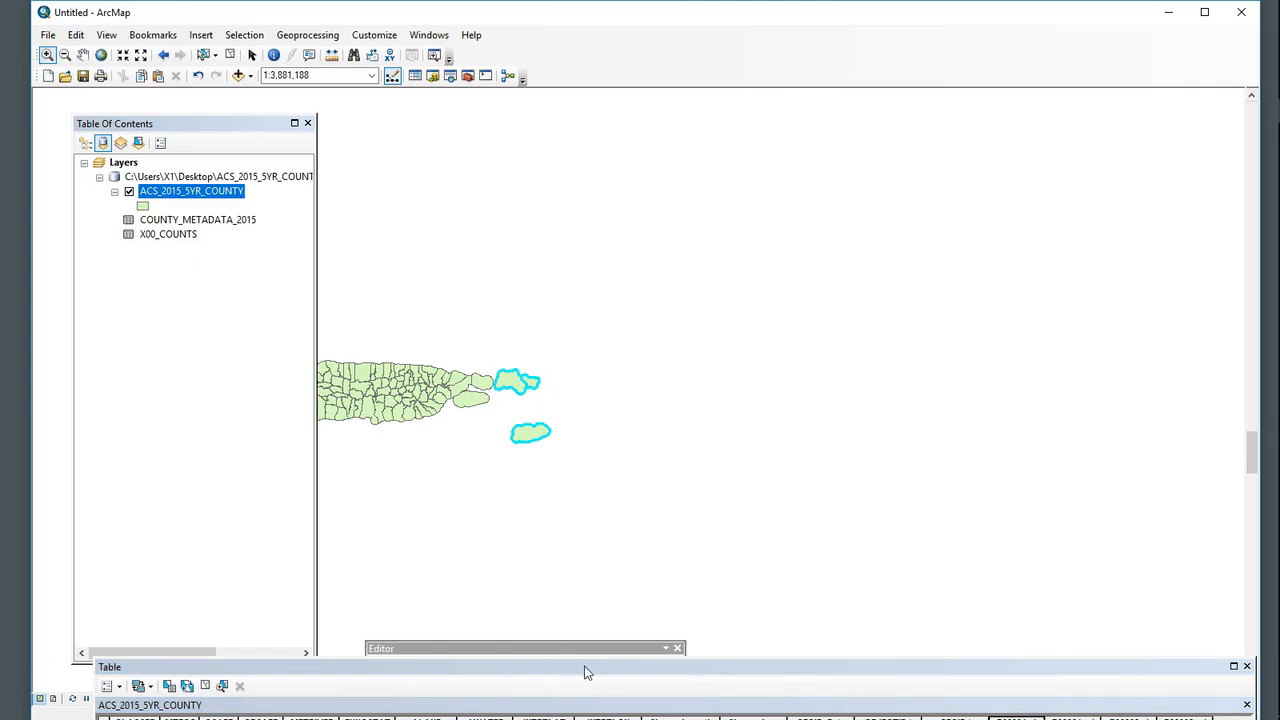
Review the names and joined values of the selected records in the attribute table, close it, and clear the selection
{"action": "left_click_drag", "start_coordinate": [591, 667], "coordinate": [557, 50]}
{"action": "left_click_drag", "start_coordinate": [666, 526], "coordinate": [306, 526]}
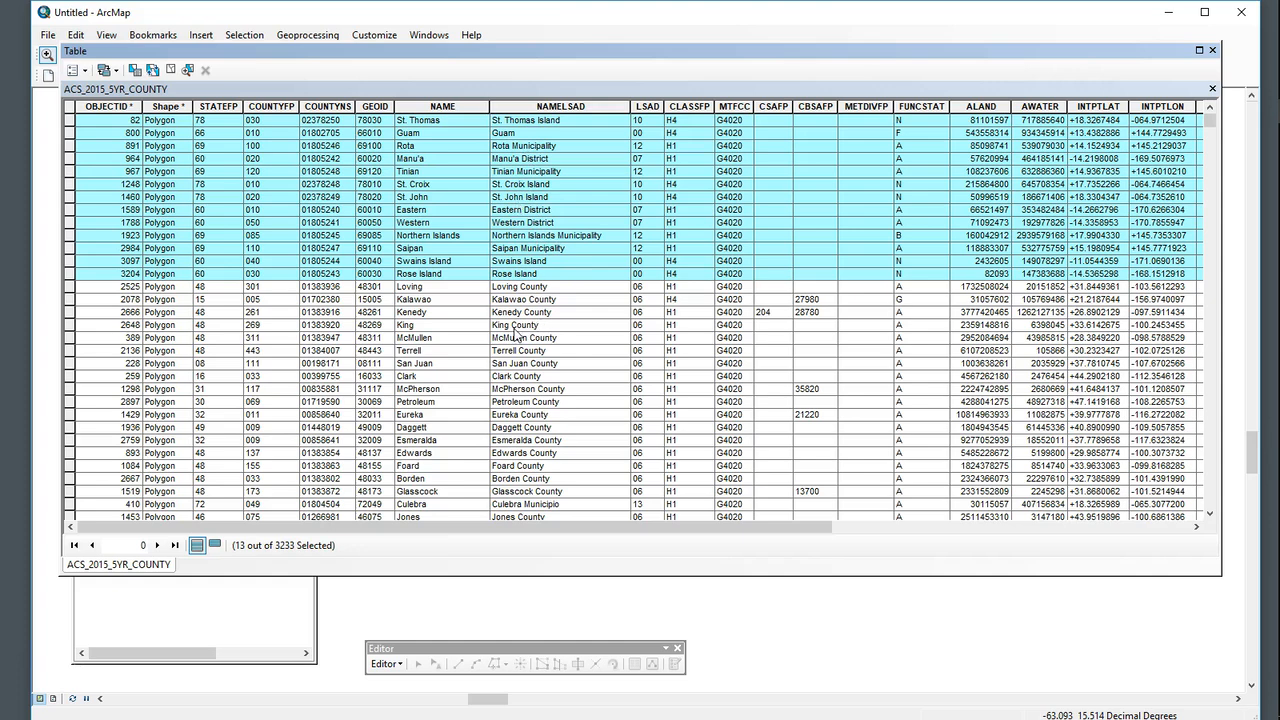
{"action": "left_click_drag", "start_coordinate": [461, 530], "coordinate": [837, 523]}
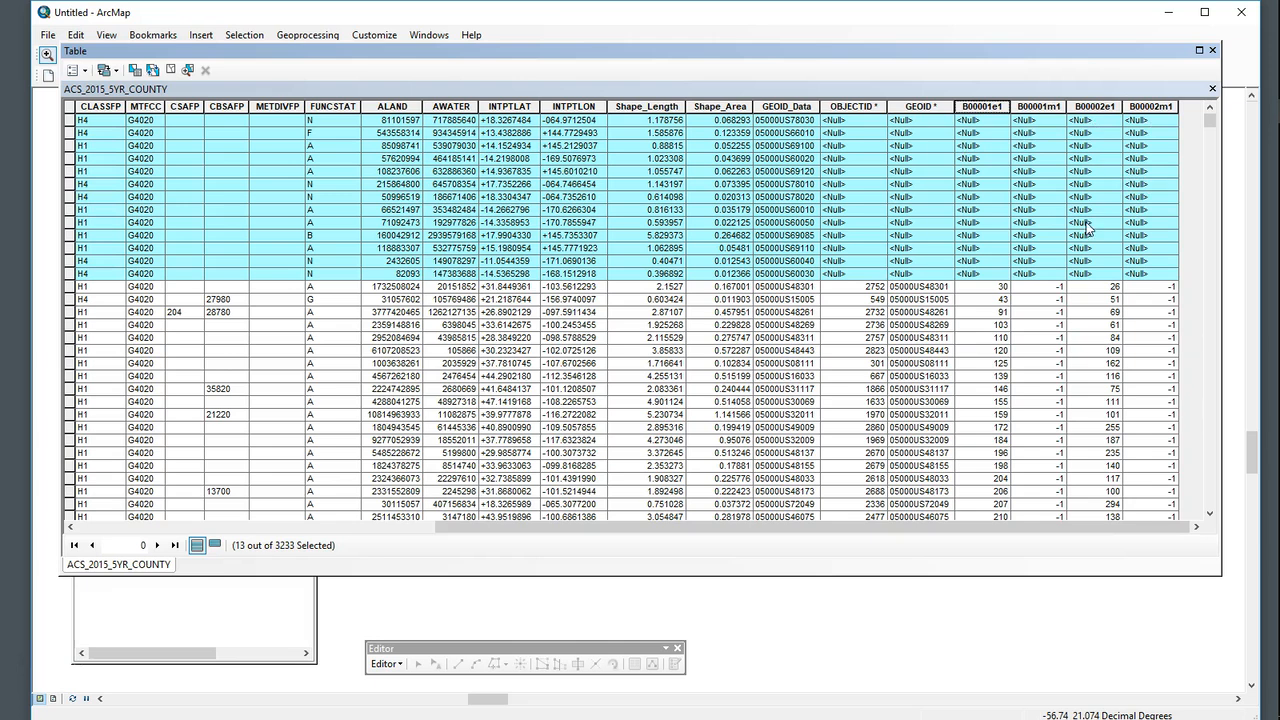
{"action": "left_click", "coordinate": [1212, 50]}
{"action": "left_click", "coordinate": [247, 36]}
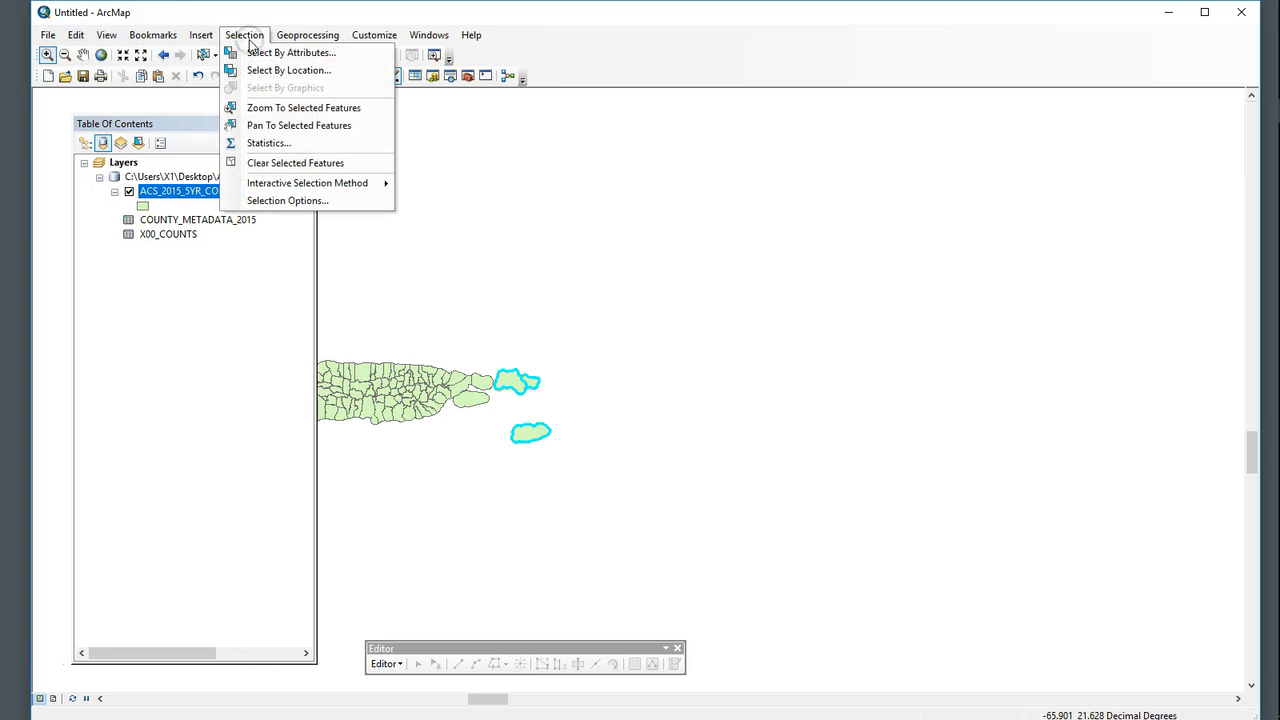
{"action": "left_click", "coordinate": [295, 163]}
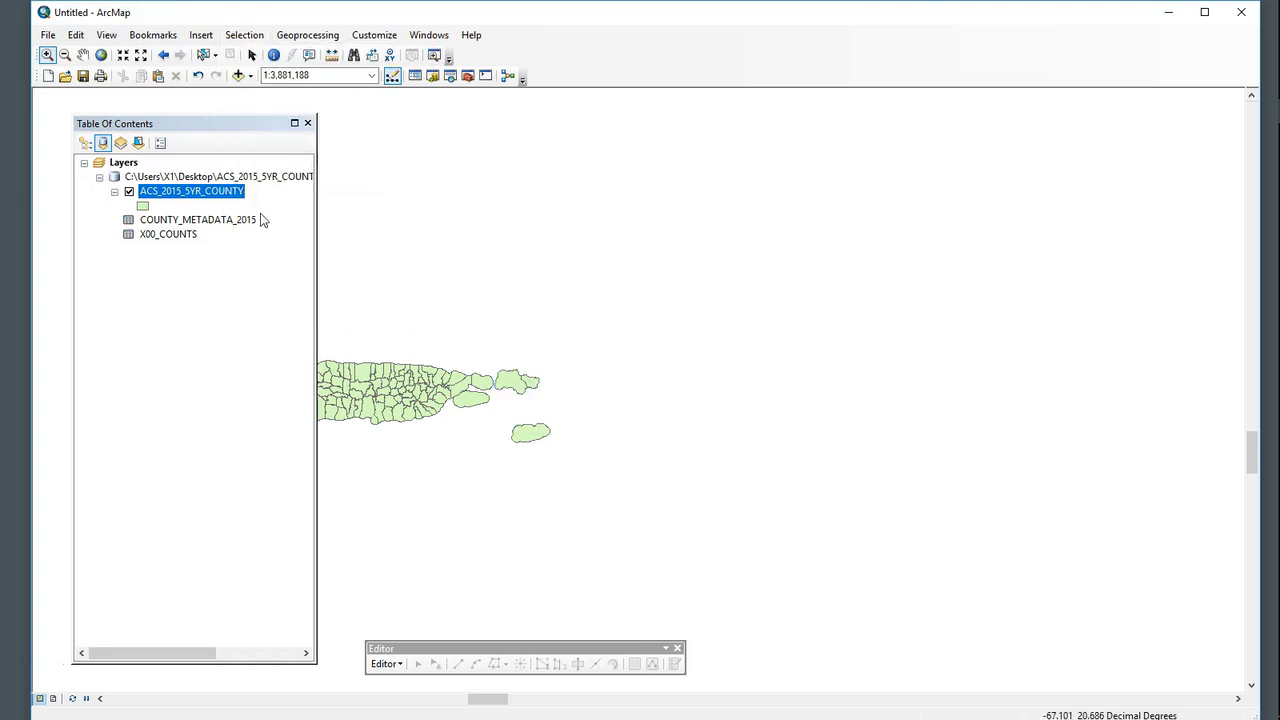
Set up a data export of the joined ACS_2015_5YR_COUNTY layer to Default.gdb under the name c3_demo1
{"action": "left_click_drag", "start_coordinate": [224, 129], "coordinate": [606, 134]}
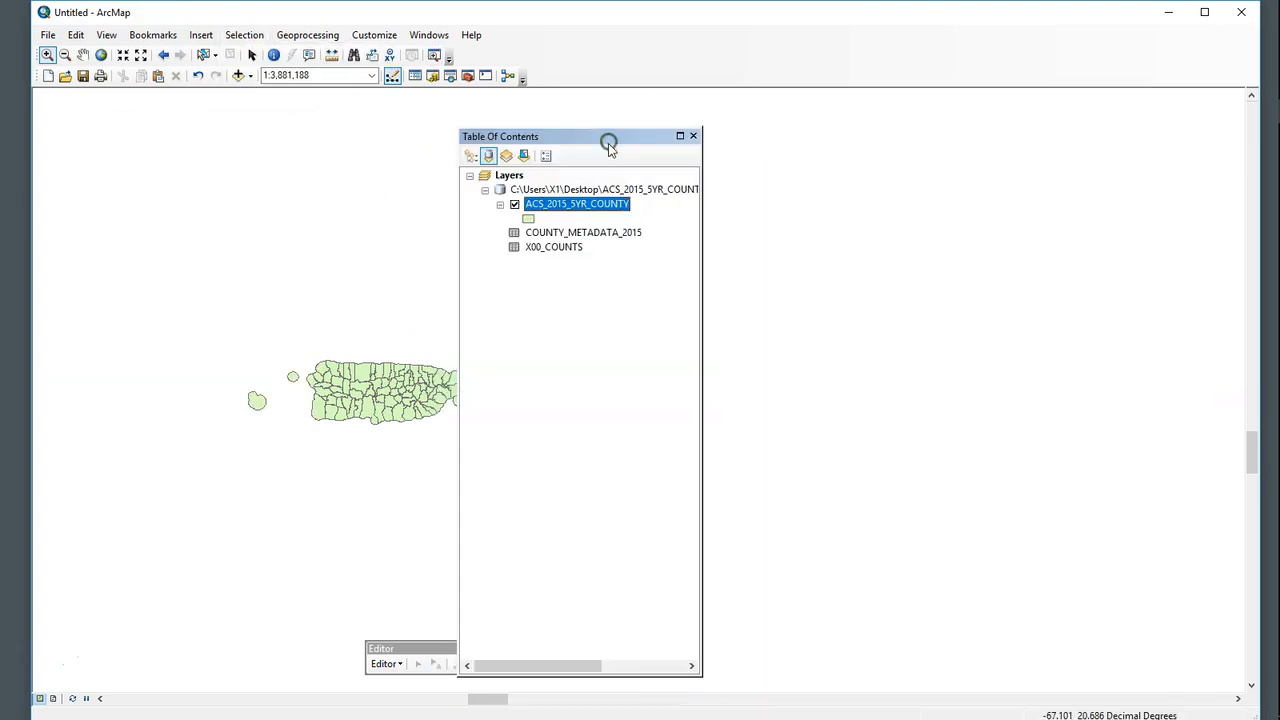
{"action": "right_click", "coordinate": [575, 207]}
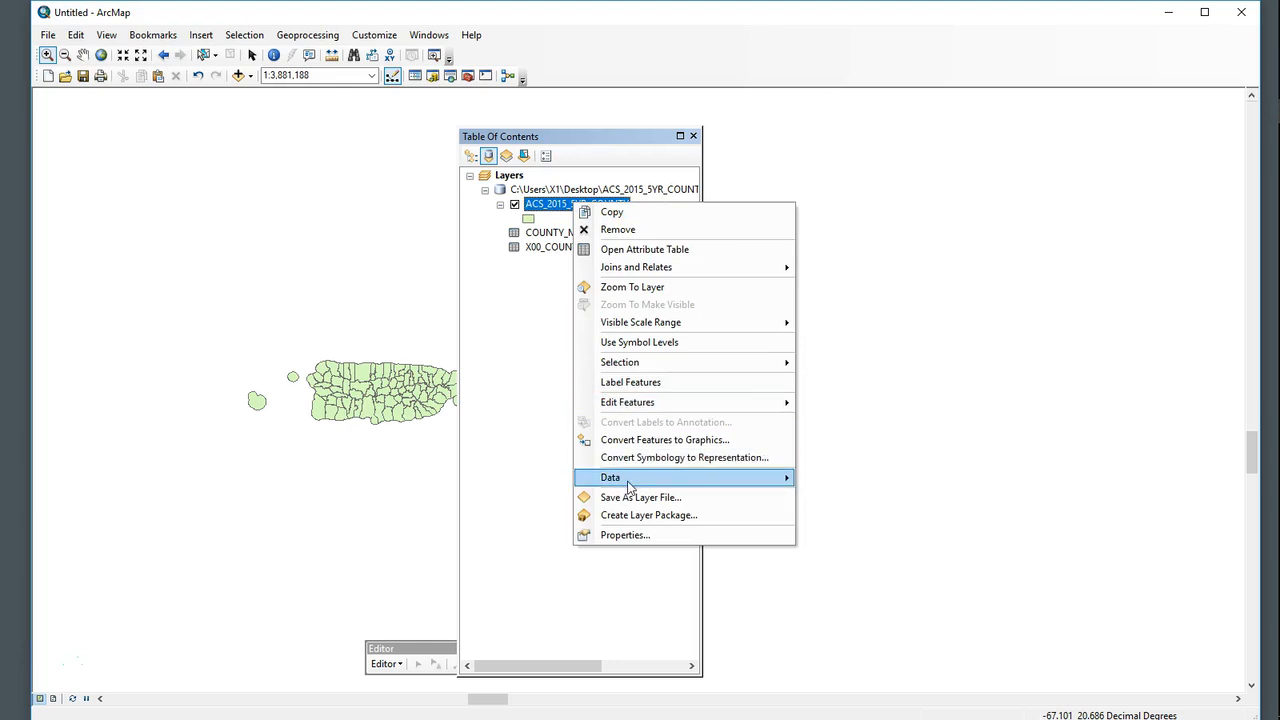
{"action": "mouse_move", "coordinate": [634, 479]}
{"action": "left_click", "coordinate": [882, 503]}
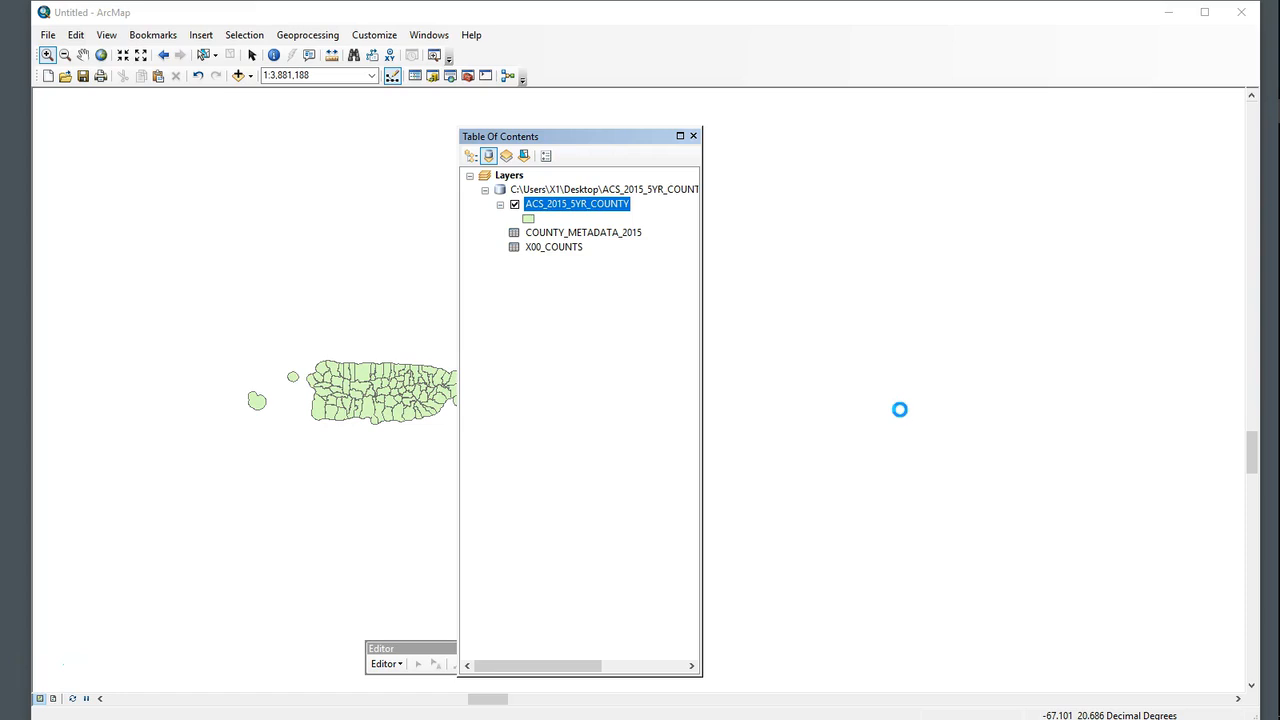
{"action": "left_click", "coordinate": [782, 398]}
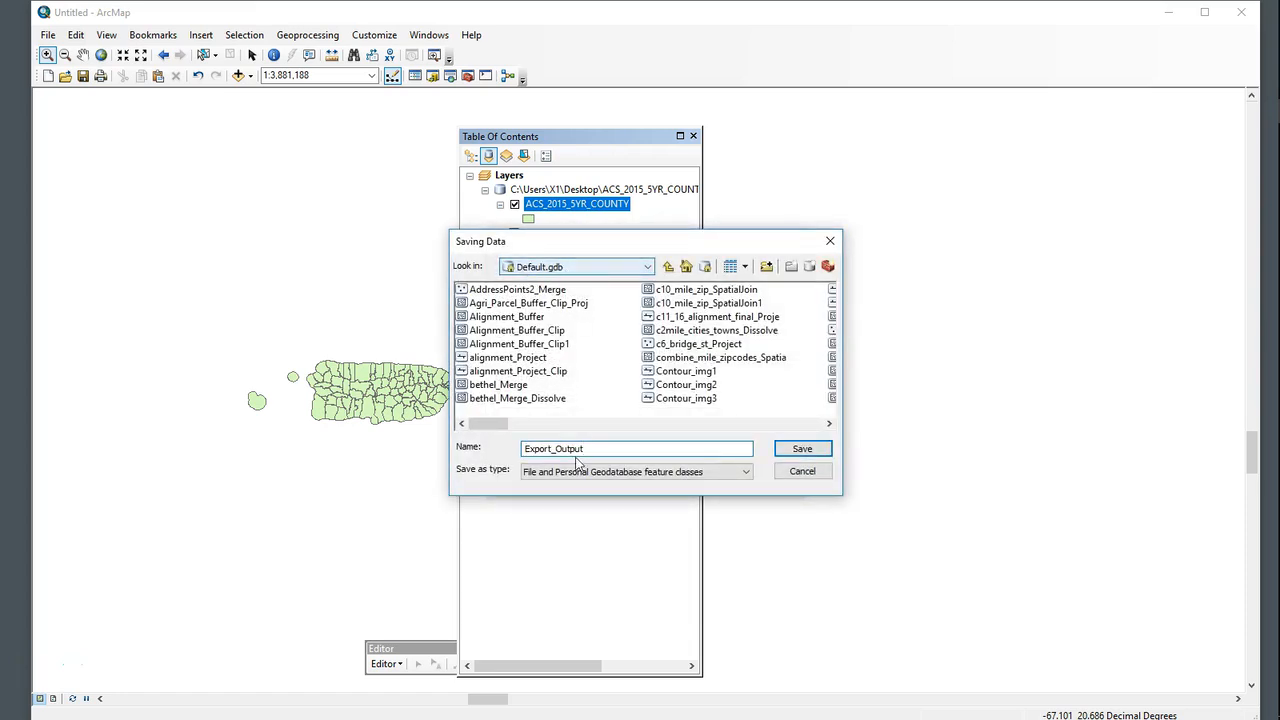
{"action": "left_click_drag", "start_coordinate": [588, 449], "coordinate": [490, 404]}
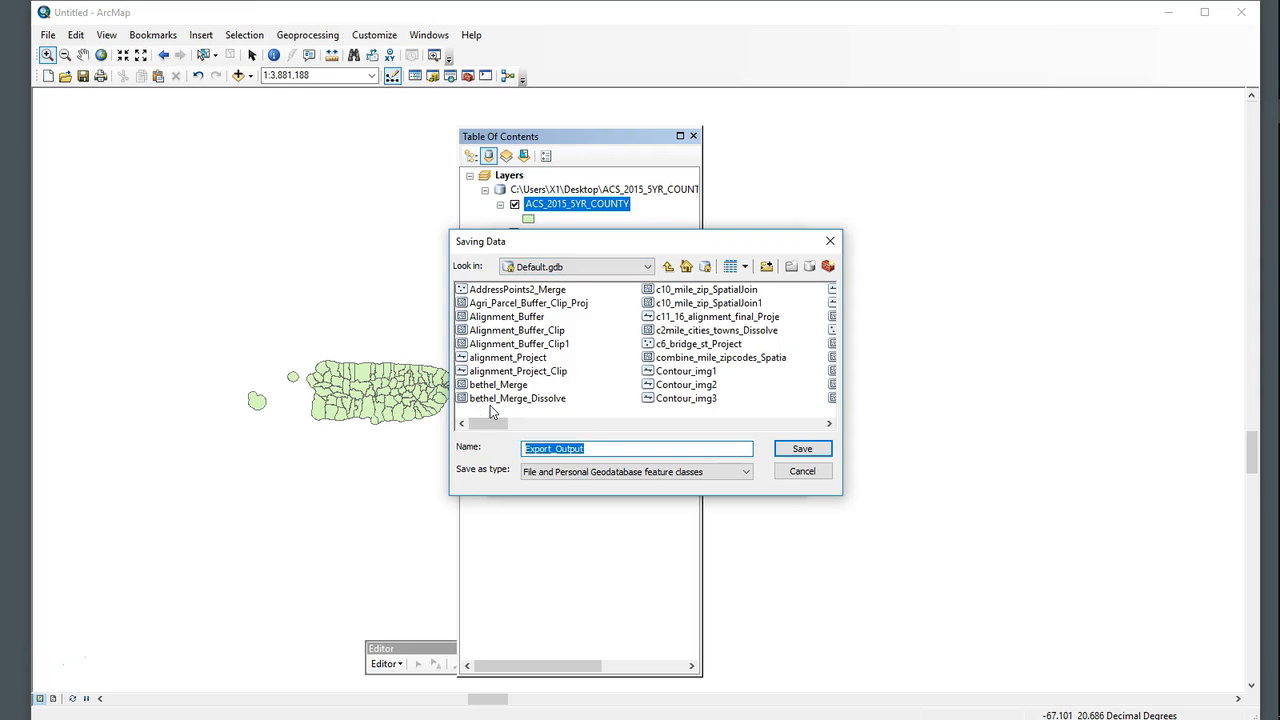
{"action": "type", "text": "c3_demo1"}
Save the export as a File and Personal Geodatabase feature class and add the exported data to the map as a layer
{"action": "left_click", "coordinate": [705, 471]}
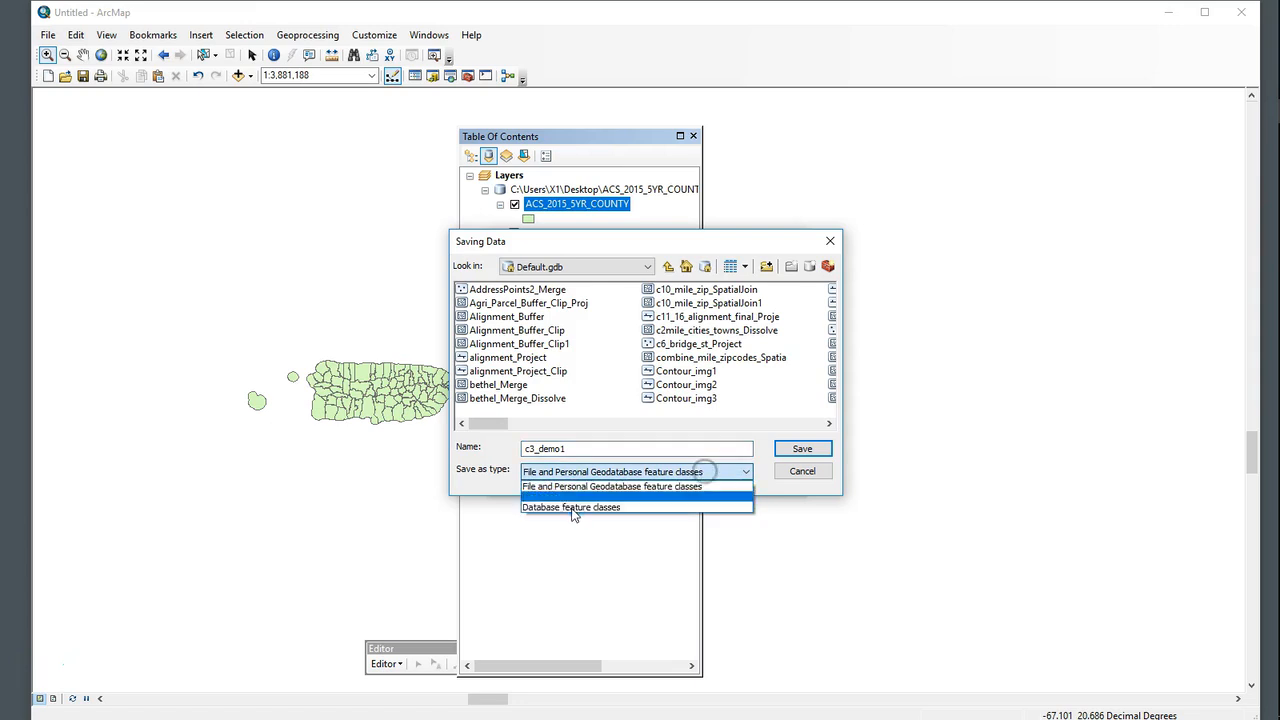
{"action": "left_click", "coordinate": [590, 486]}
{"action": "left_click", "coordinate": [800, 449]}
{"action": "left_click", "coordinate": [692, 478]}
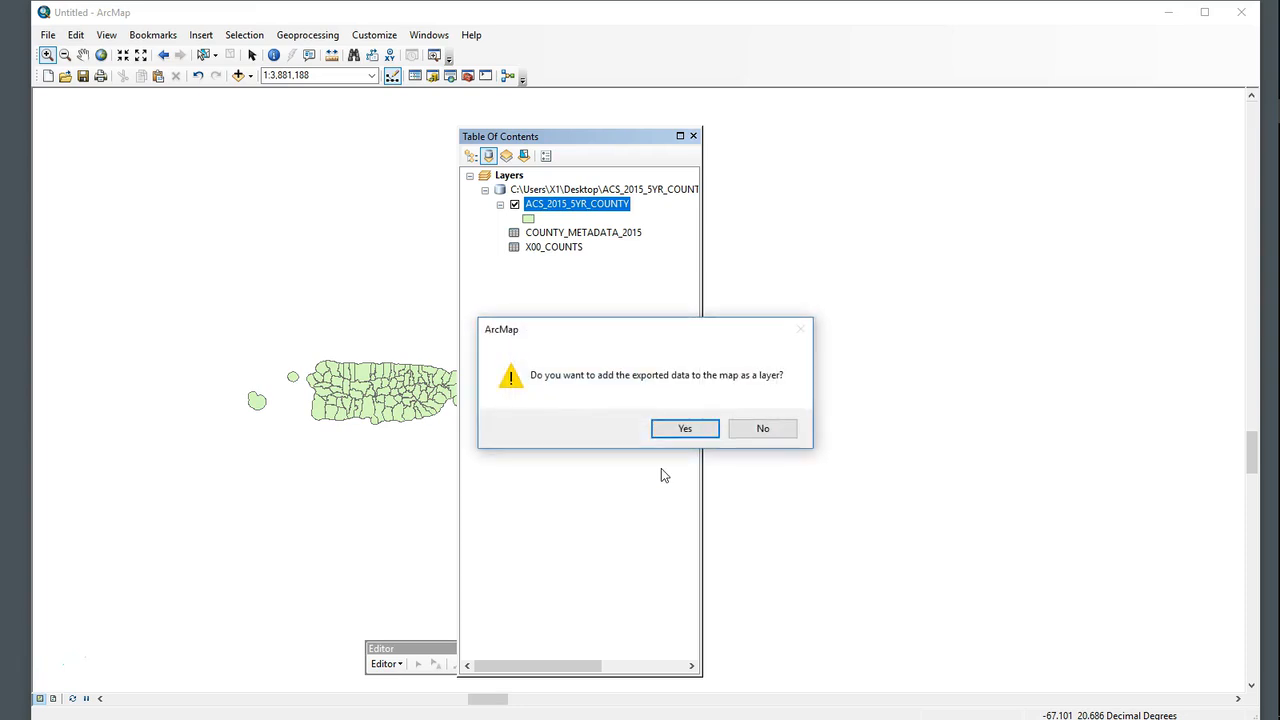
{"action": "left_click", "coordinate": [695, 428]}
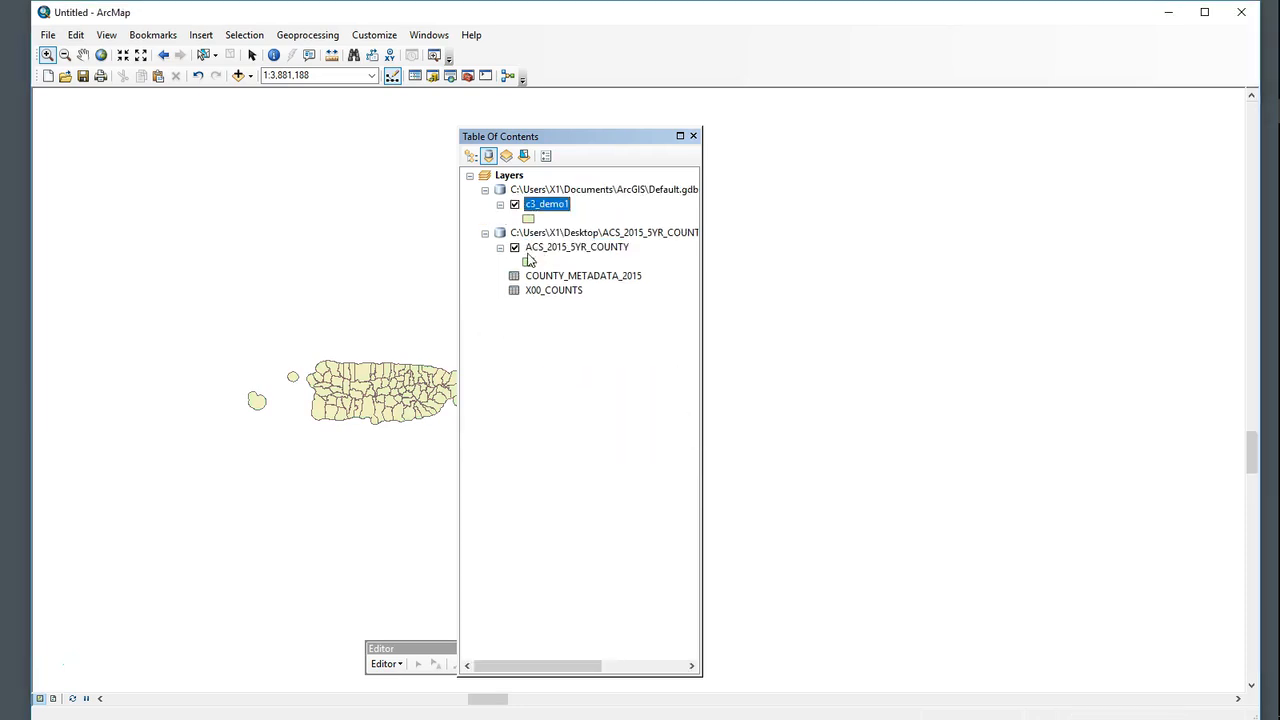
Hide the ACS_2015_5YR_COUNTY layer, move the table of contents off the map, and zoom to the full extent of c3_demo1
{"action": "left_click", "coordinate": [514, 247]}
{"action": "left_click_drag", "start_coordinate": [575, 137], "coordinate": [180, 121]}
{"action": "right_click", "coordinate": [157, 185]}
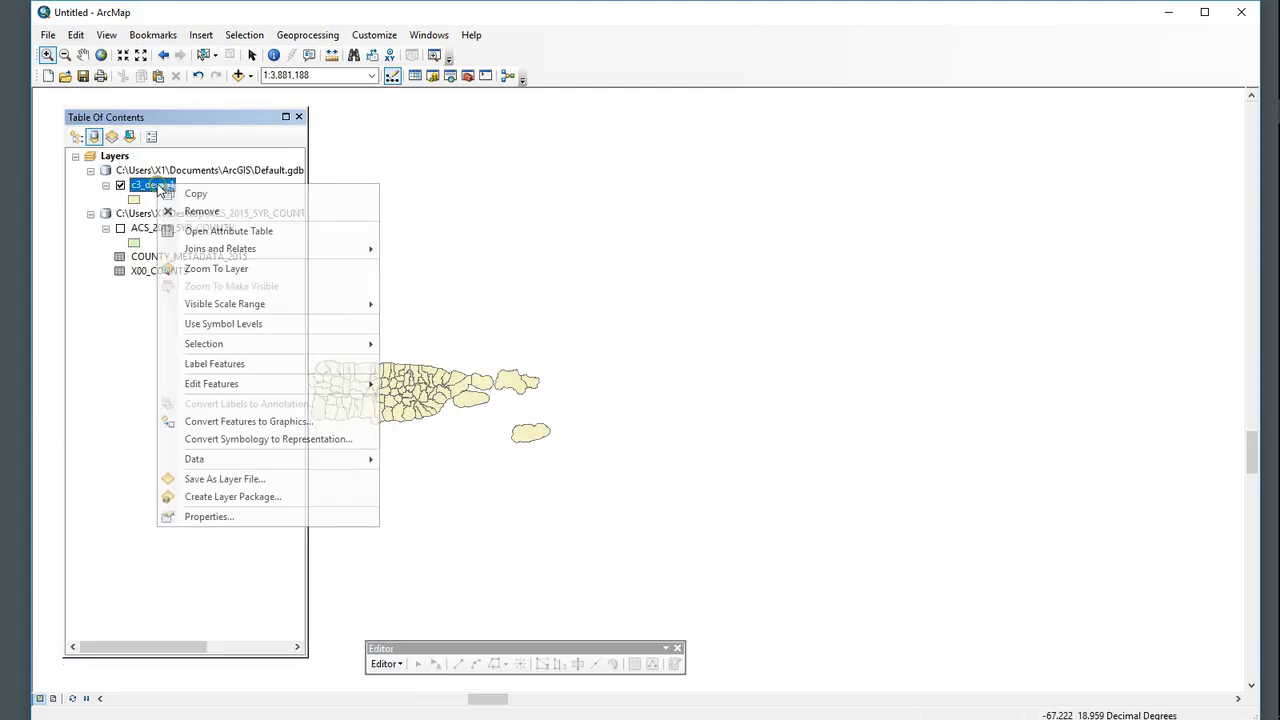
{"action": "left_click", "coordinate": [205, 272]}
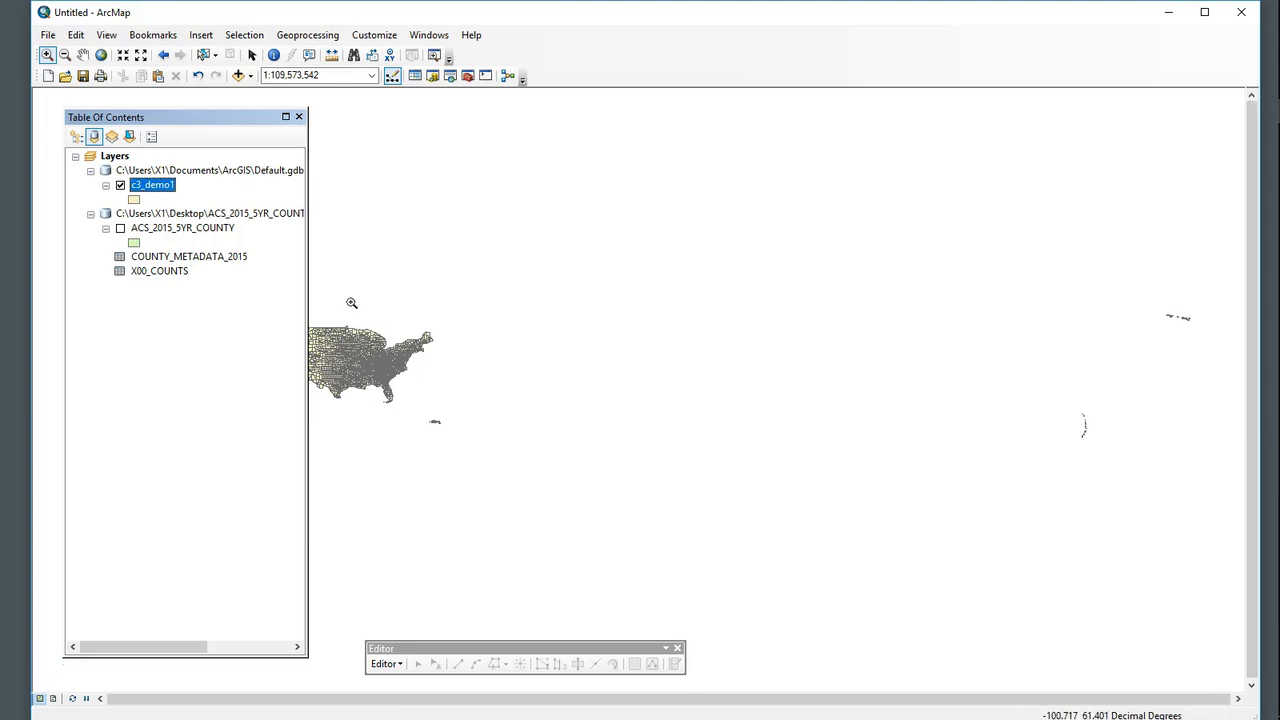
Zoom the map in on the contiguous United States and bring the counties into view
{"action": "left_click", "coordinate": [82, 54]}
{"action": "left_click_drag", "start_coordinate": [432, 424], "coordinate": [775, 428]}
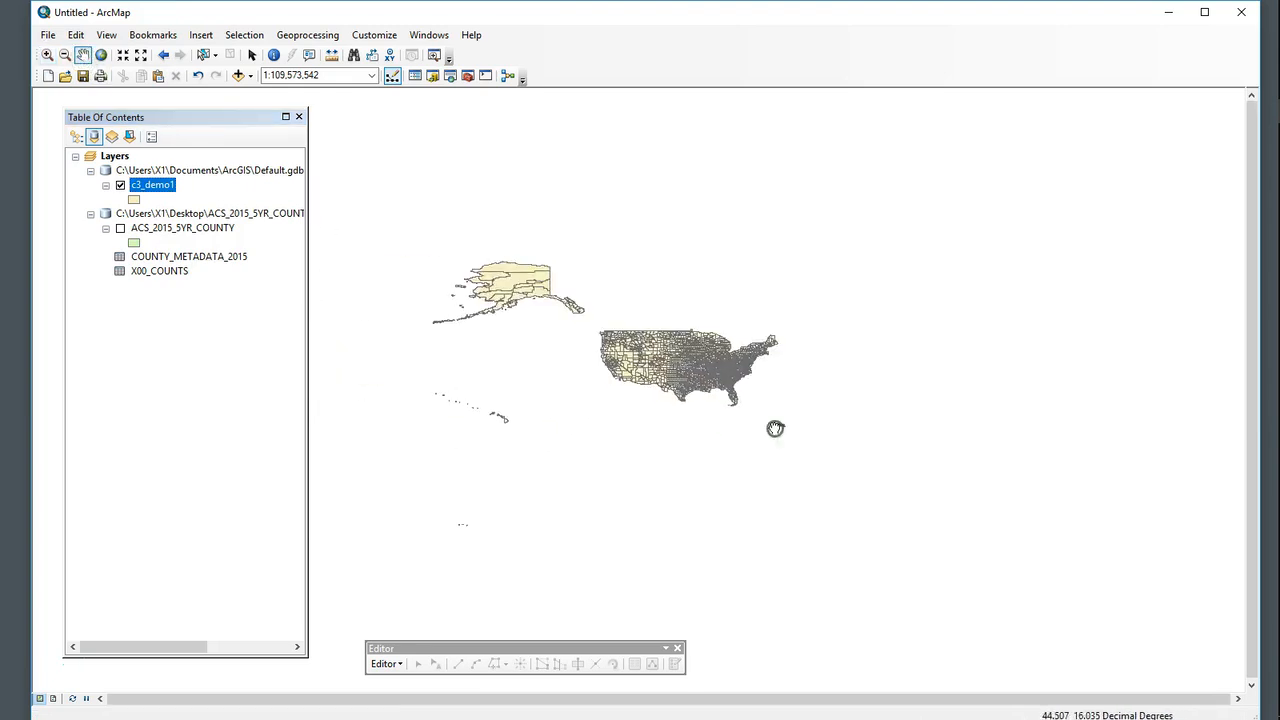
{"action": "left_click", "coordinate": [47, 54]}
{"action": "left_click_drag", "start_coordinate": [554, 291], "coordinate": [799, 441]}
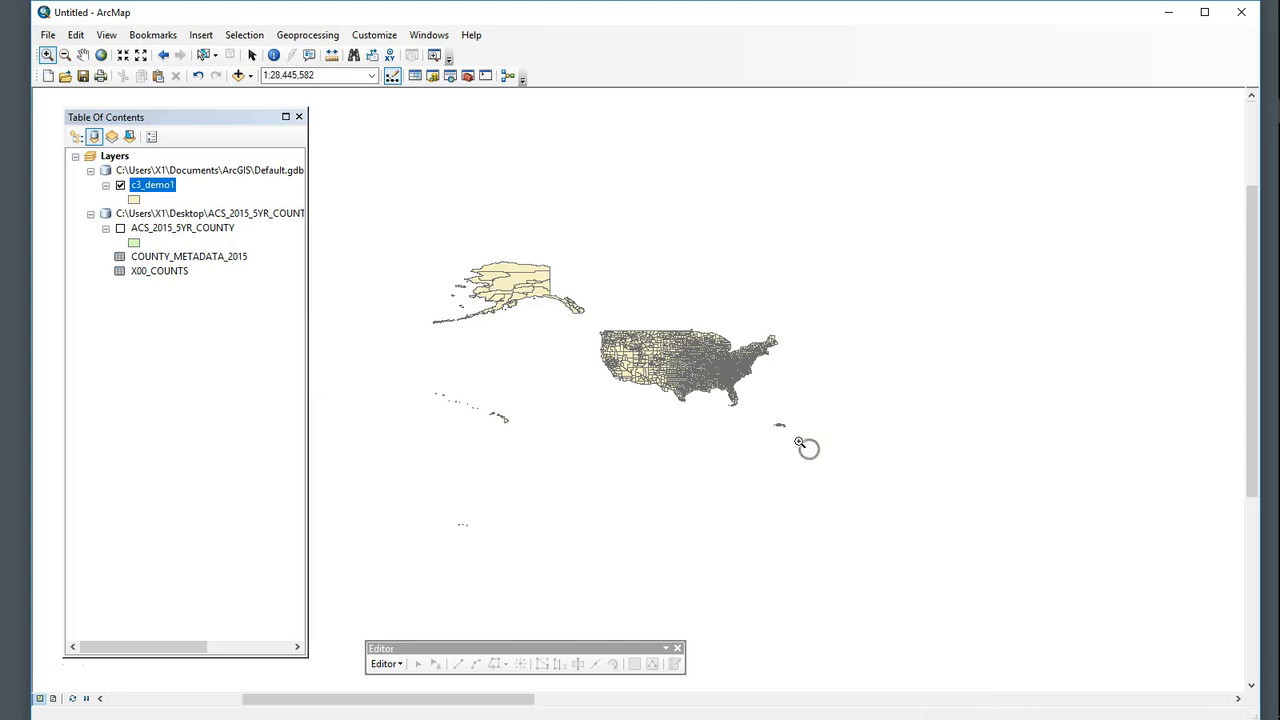
{"action": "left_click_drag", "start_coordinate": [314, 170], "coordinate": [1104, 576]}
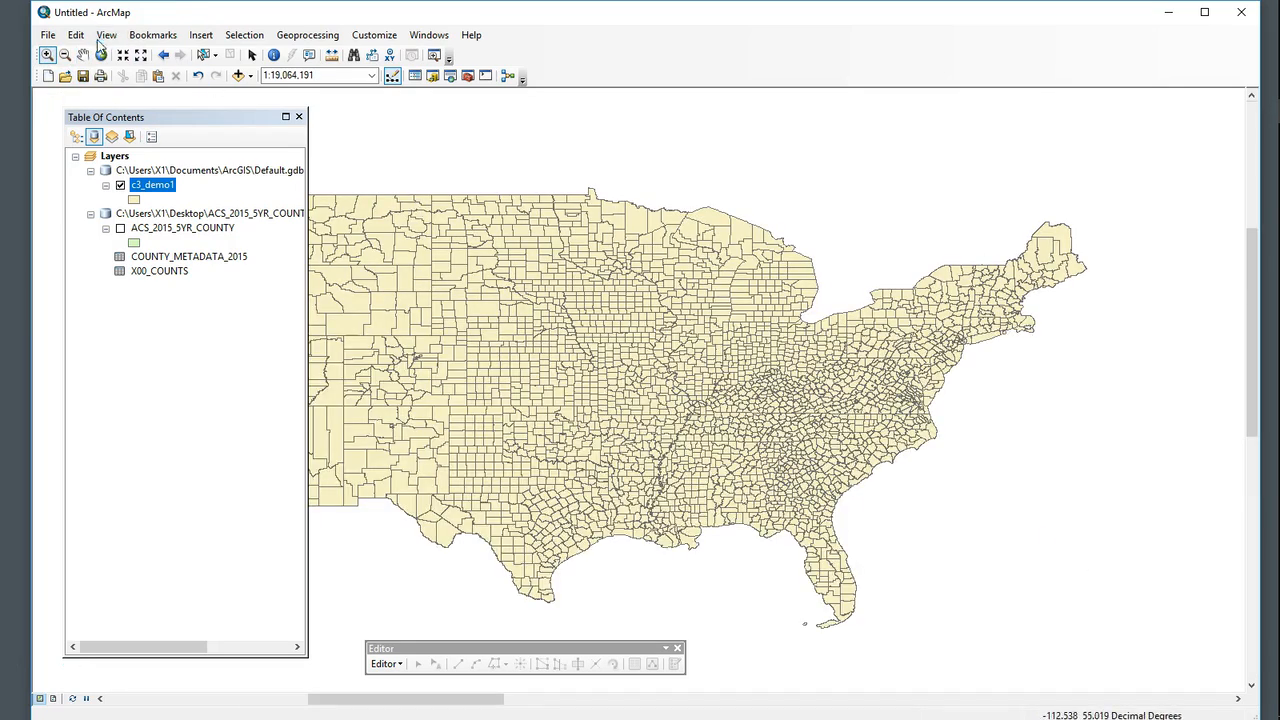
{"action": "left_click", "coordinate": [83, 54]}
Review the joined GEOID and B00001e1 columns in the c3_demo1 attribute table, and close the table
{"action": "right_click", "coordinate": [140, 186]}
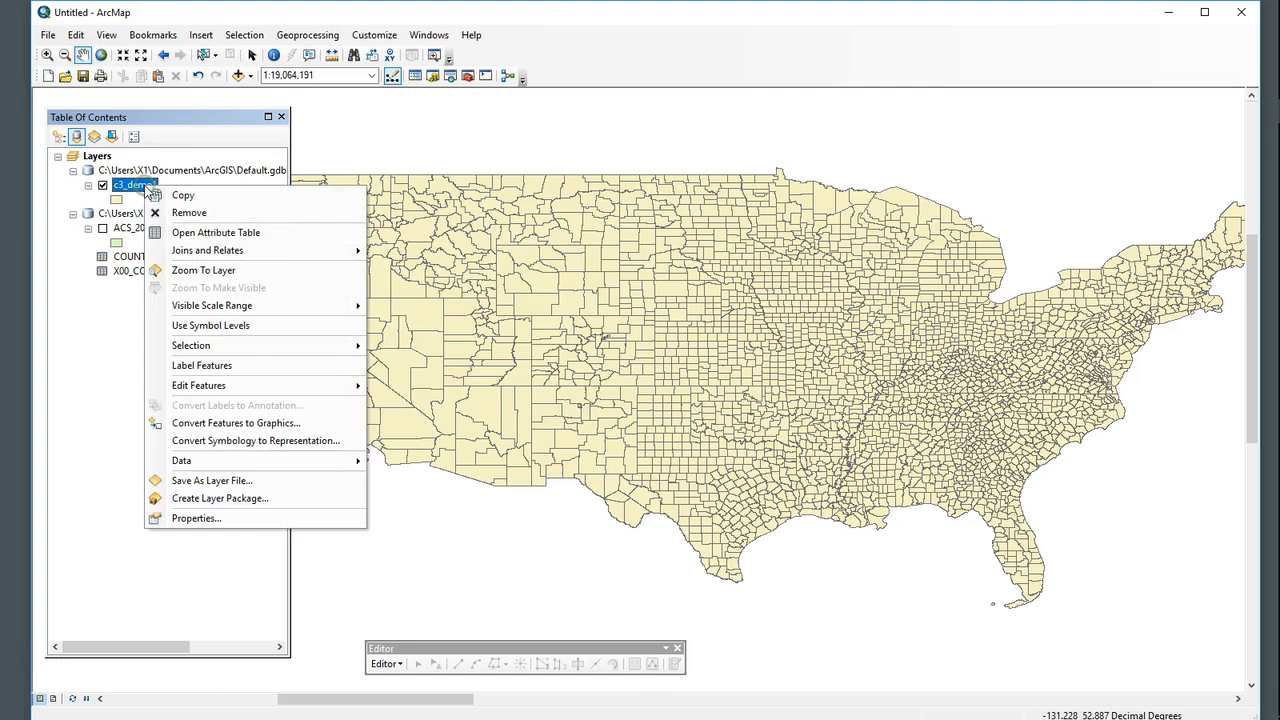
{"action": "left_click", "coordinate": [216, 234]}
{"action": "left_click_drag", "start_coordinate": [333, 527], "coordinate": [704, 528]}
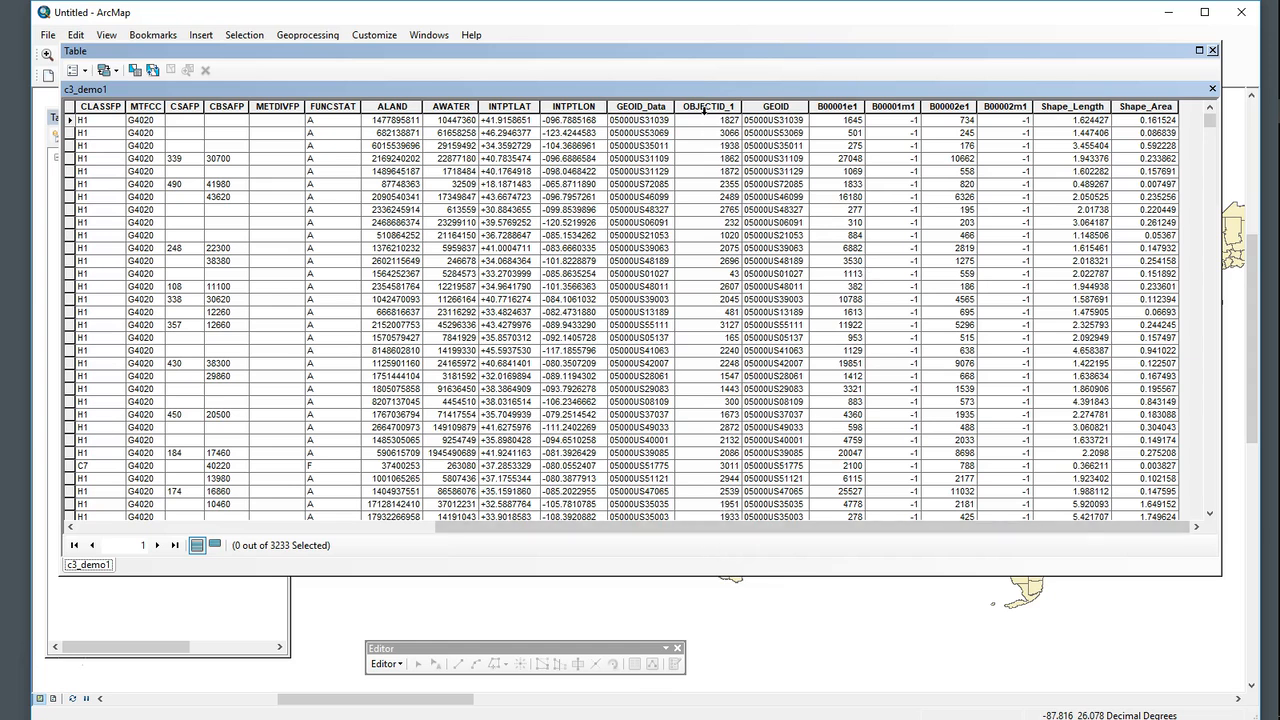
{"action": "left_click", "coordinate": [848, 104]}
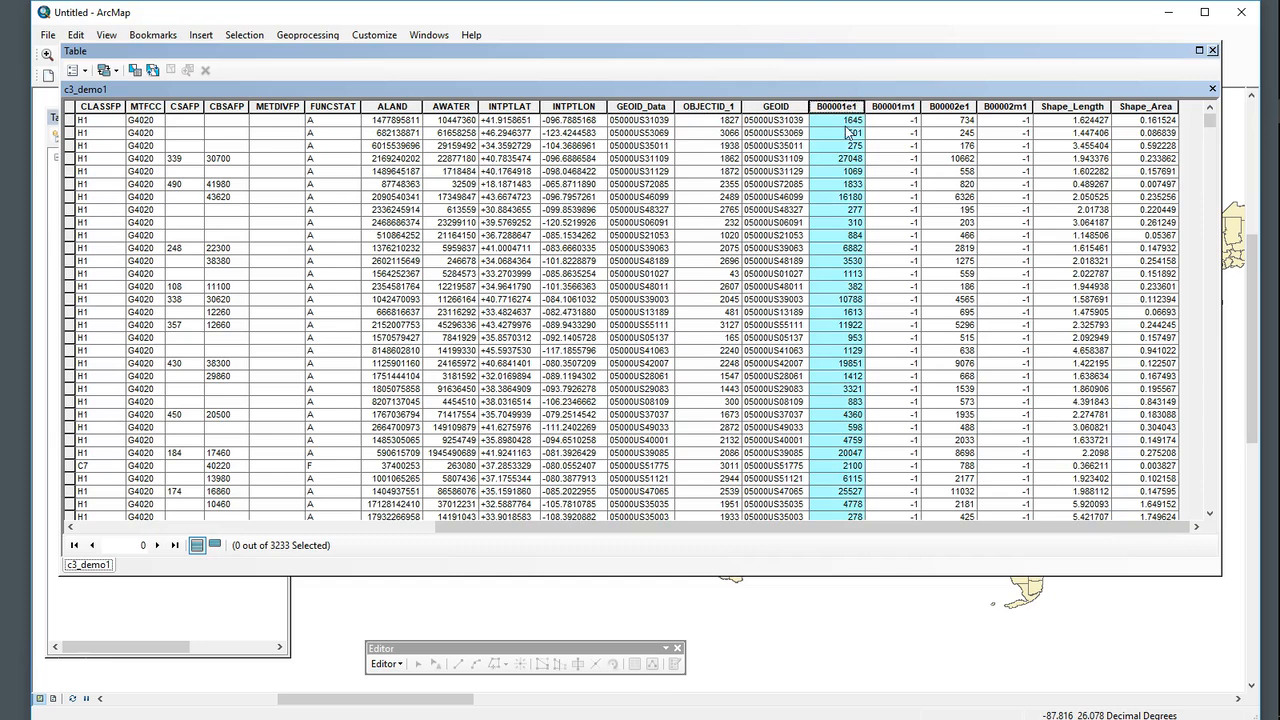
{"action": "left_click", "coordinate": [1212, 50]}
Symbolize the c3_demo1 layer with graduated colors based on the B00001e1 field and apply the symbology
{"action": "right_click", "coordinate": [152, 188]}
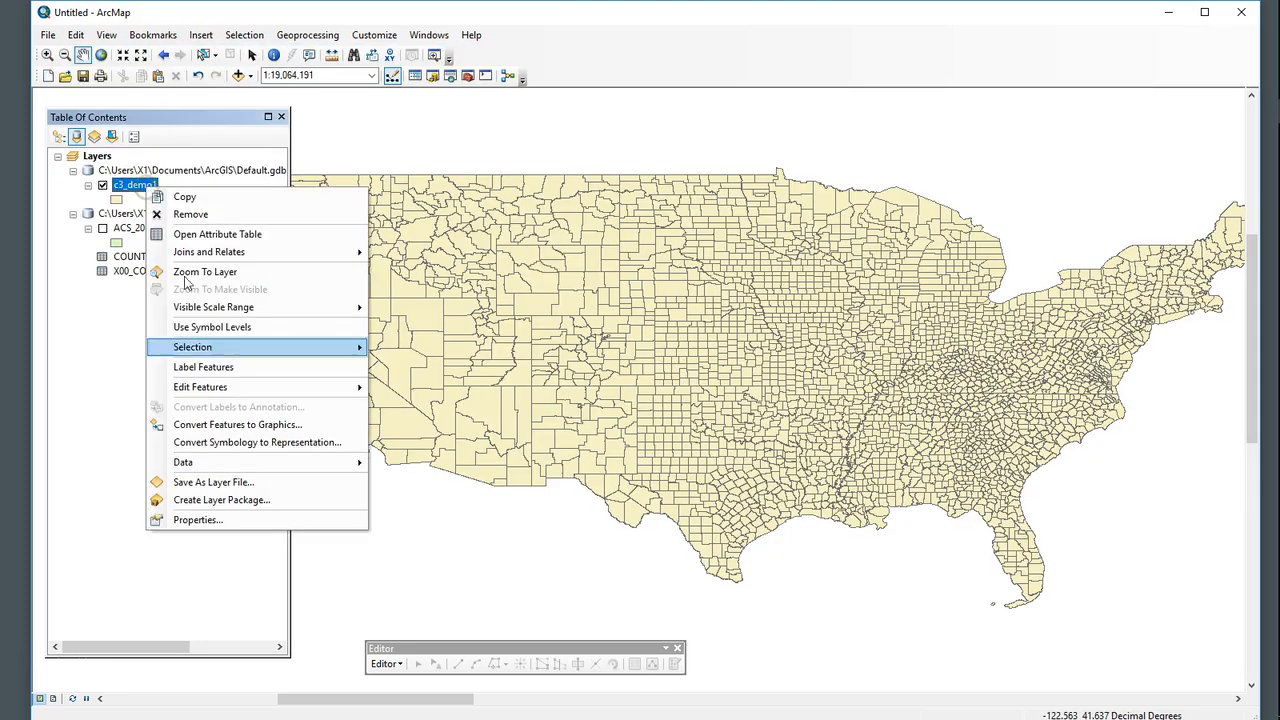
{"action": "left_click", "coordinate": [241, 516]}
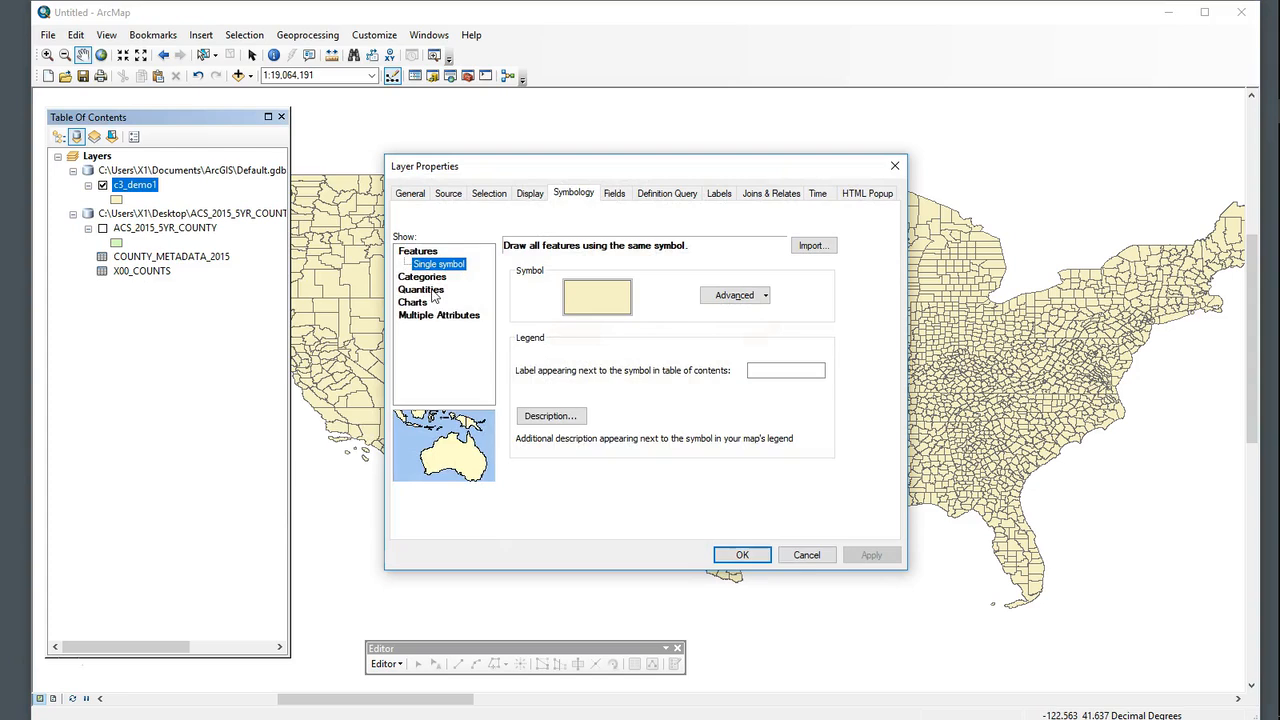
{"action": "left_click", "coordinate": [433, 290]}
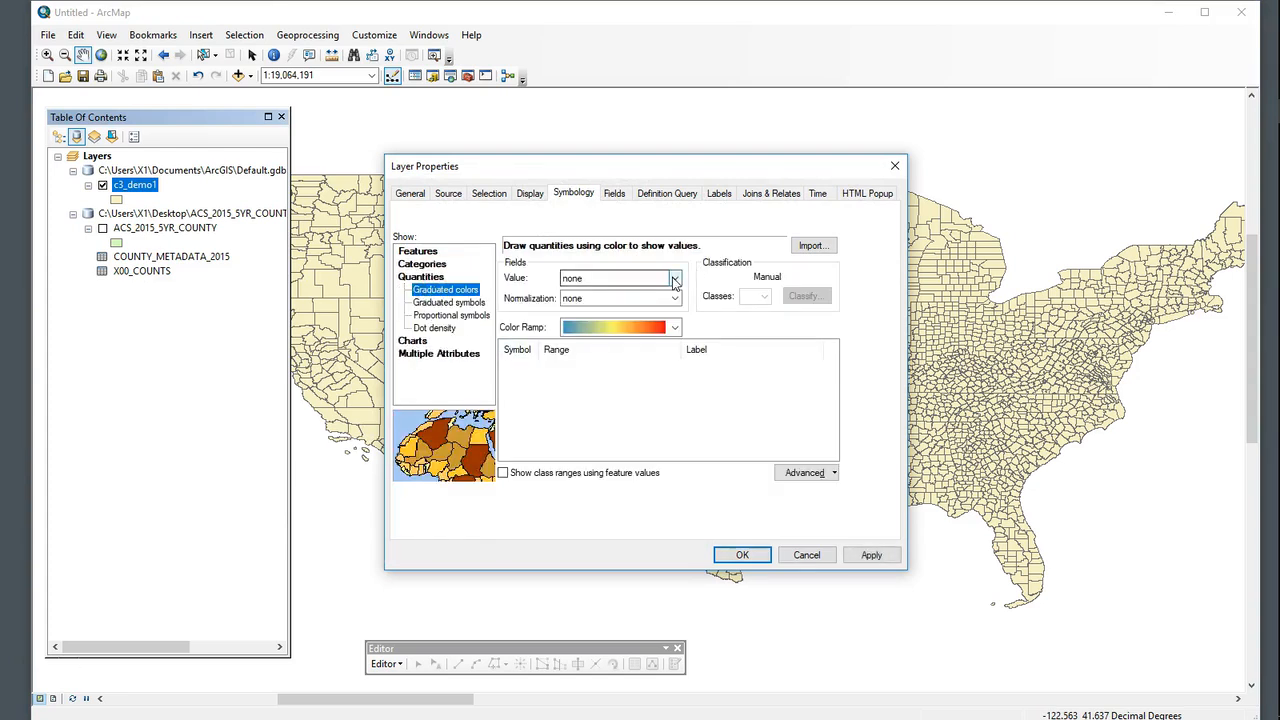
{"action": "left_click", "coordinate": [633, 276]}
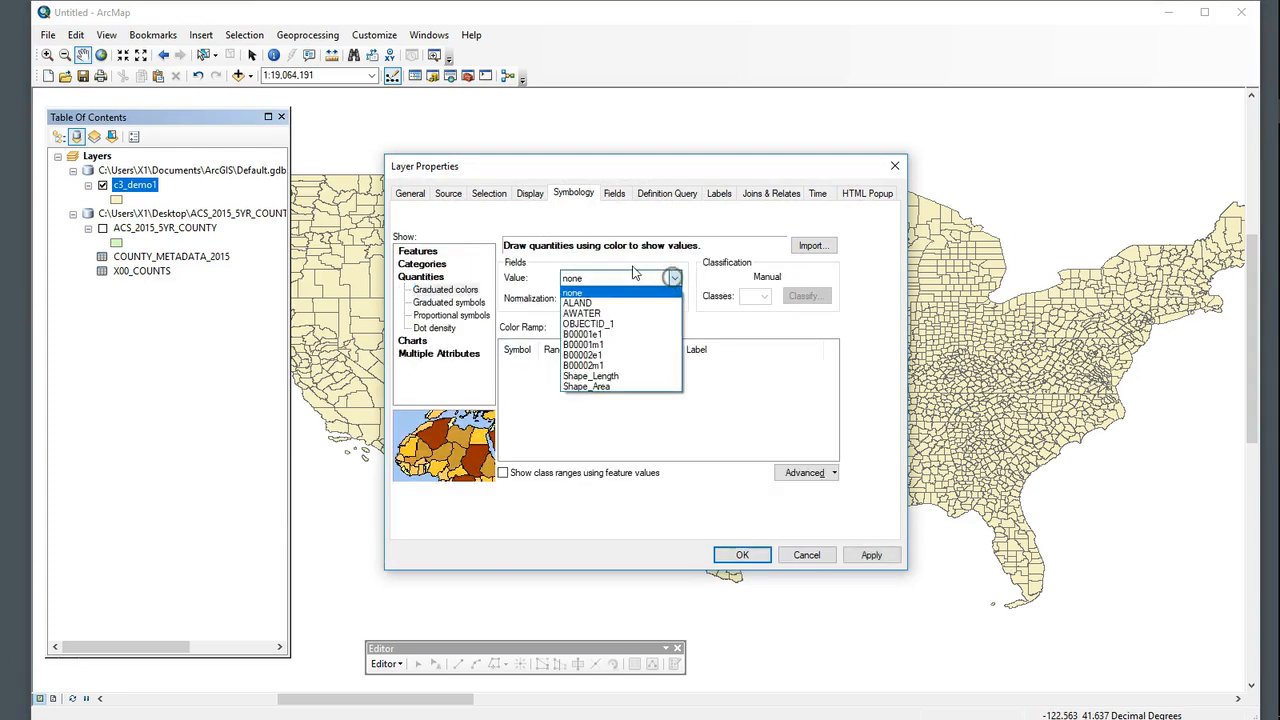
{"action": "left_click", "coordinate": [586, 336]}
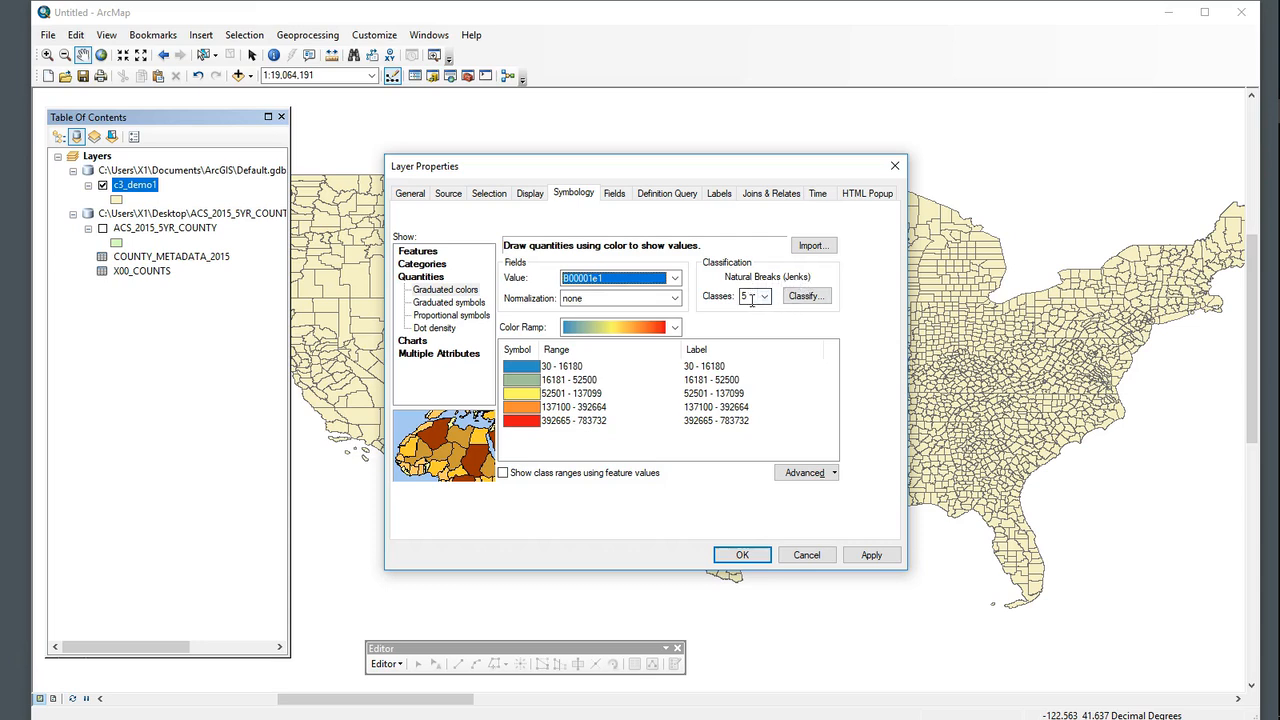
{"action": "left_click", "coordinate": [591, 424]}
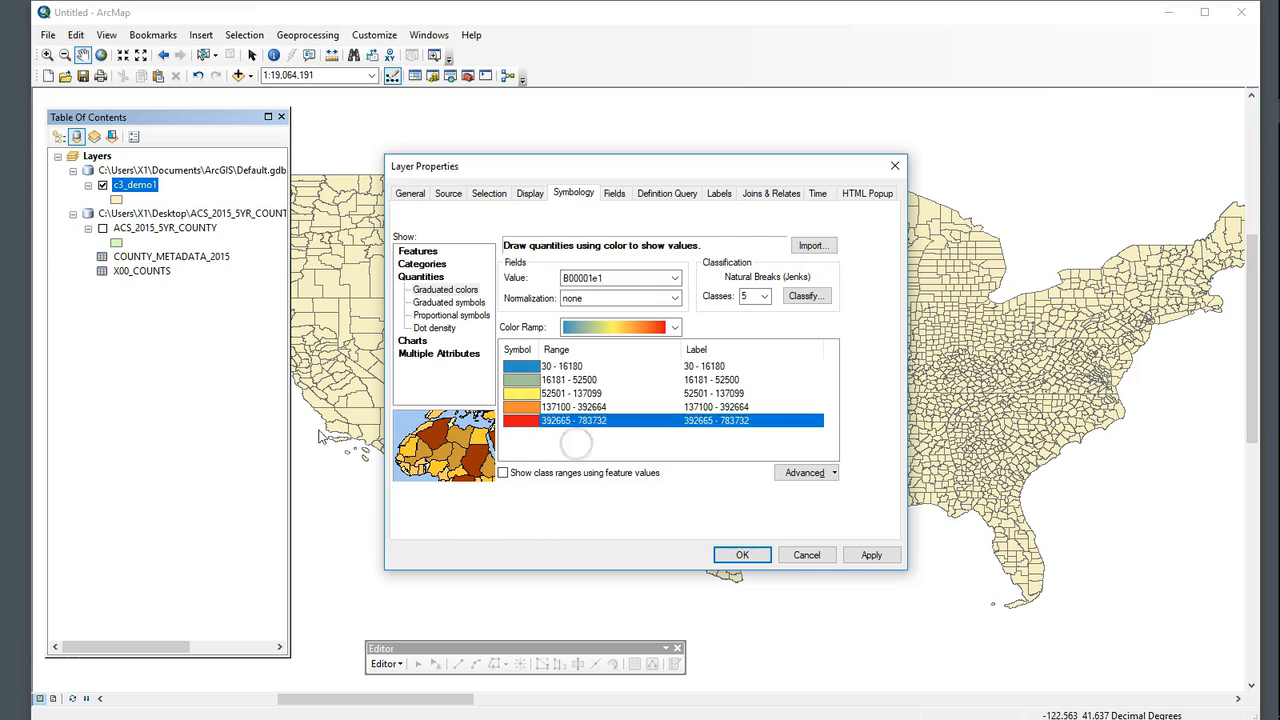
{"action": "left_click", "coordinate": [745, 556]}
Examine how the B00001e1 classes are distributed across counties from the West Coast to the Northeast
{"action": "left_click_drag", "start_coordinate": [552, 401], "coordinate": [609, 400]}
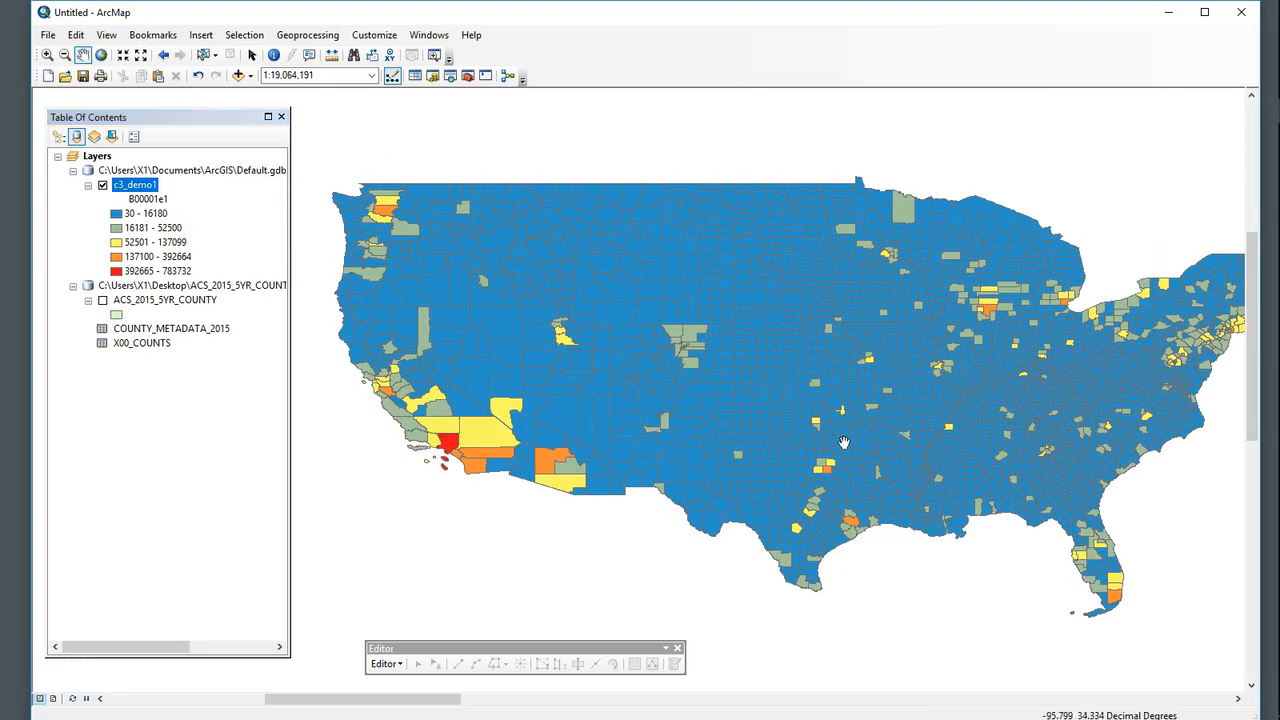
{"action": "left_click_drag", "start_coordinate": [1055, 420], "coordinate": [1015, 425]}
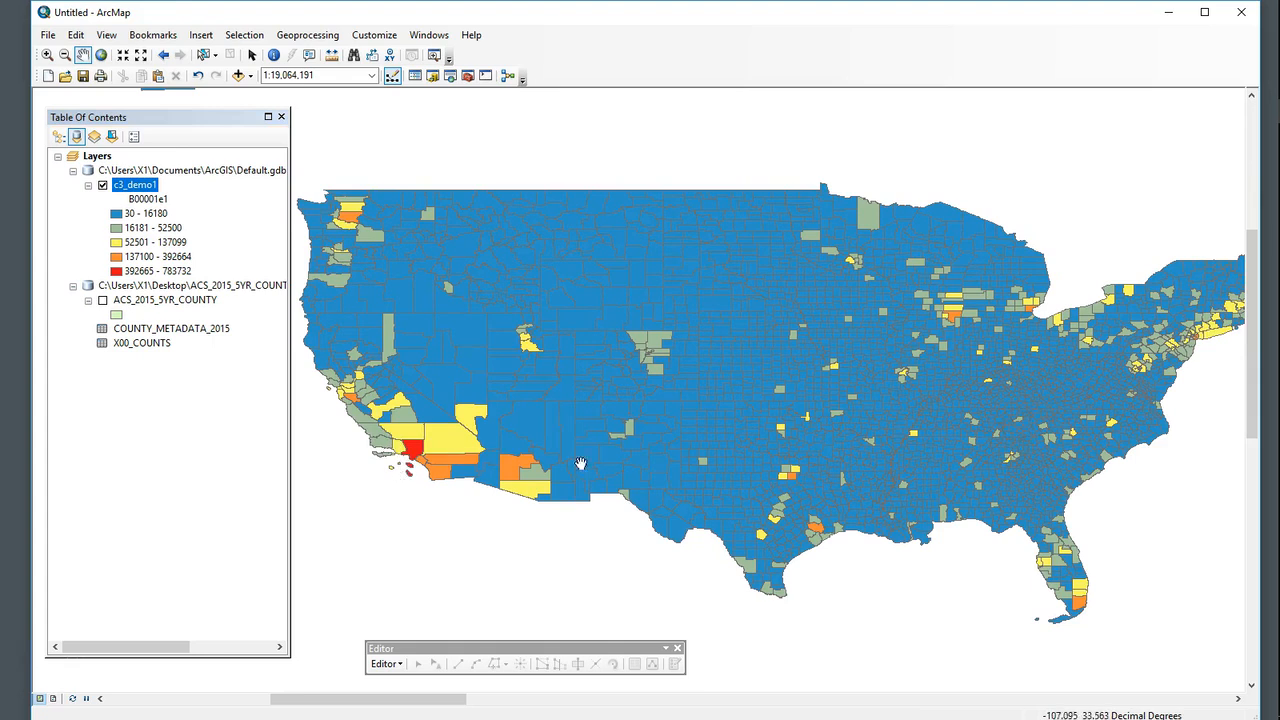
{"action": "left_click_drag", "start_coordinate": [835, 456], "coordinate": [809, 460]}
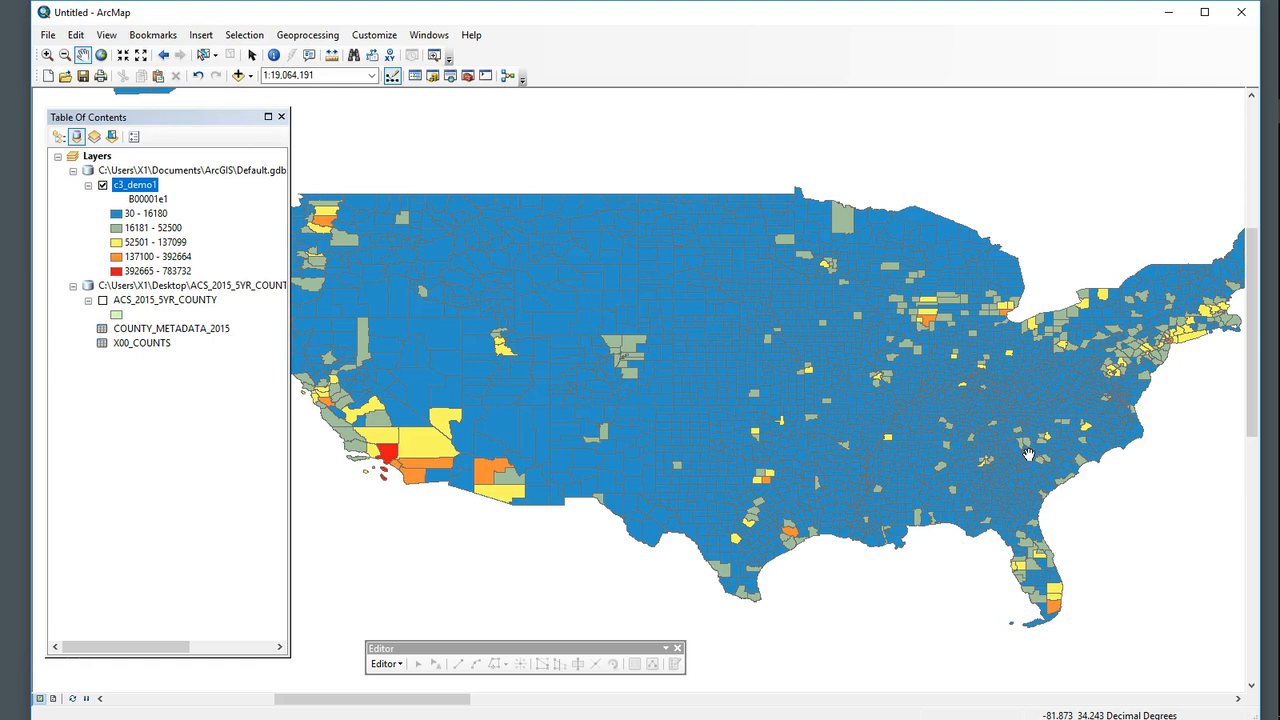
{"action": "left_click_drag", "start_coordinate": [1020, 495], "coordinate": [934, 510]}
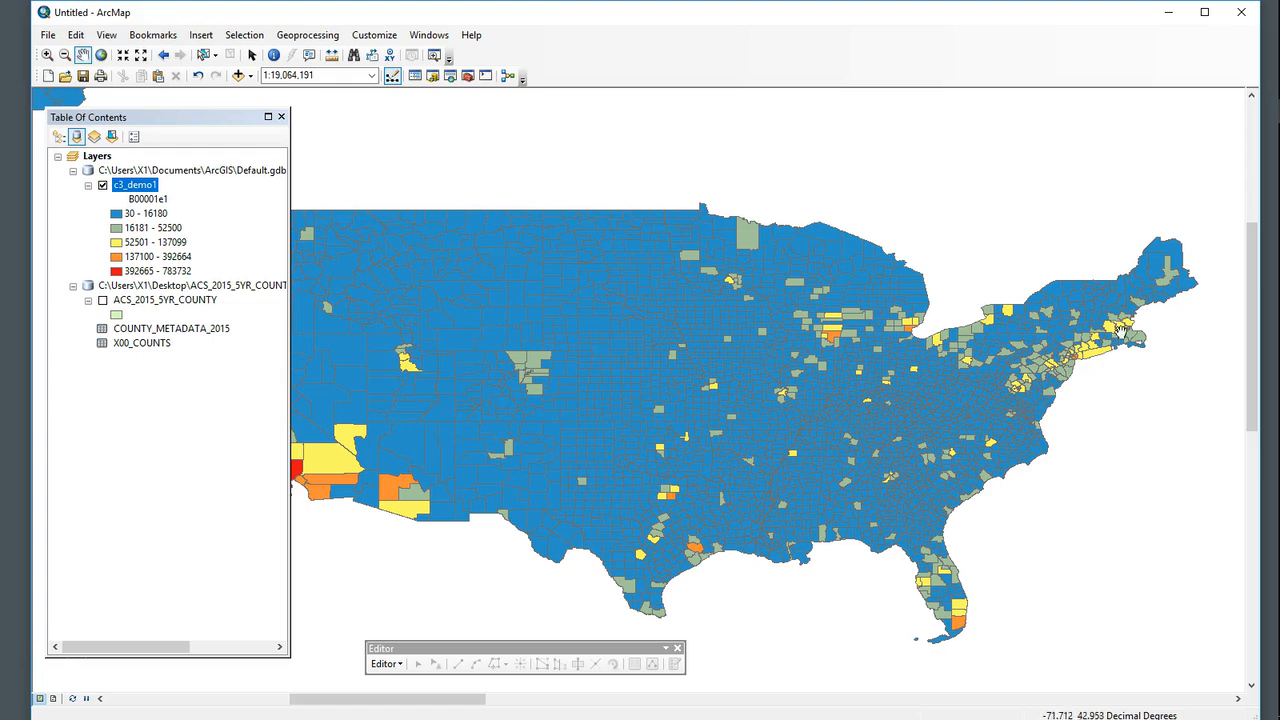
{"action": "left_click_drag", "start_coordinate": [806, 423], "coordinate": [897, 394]}
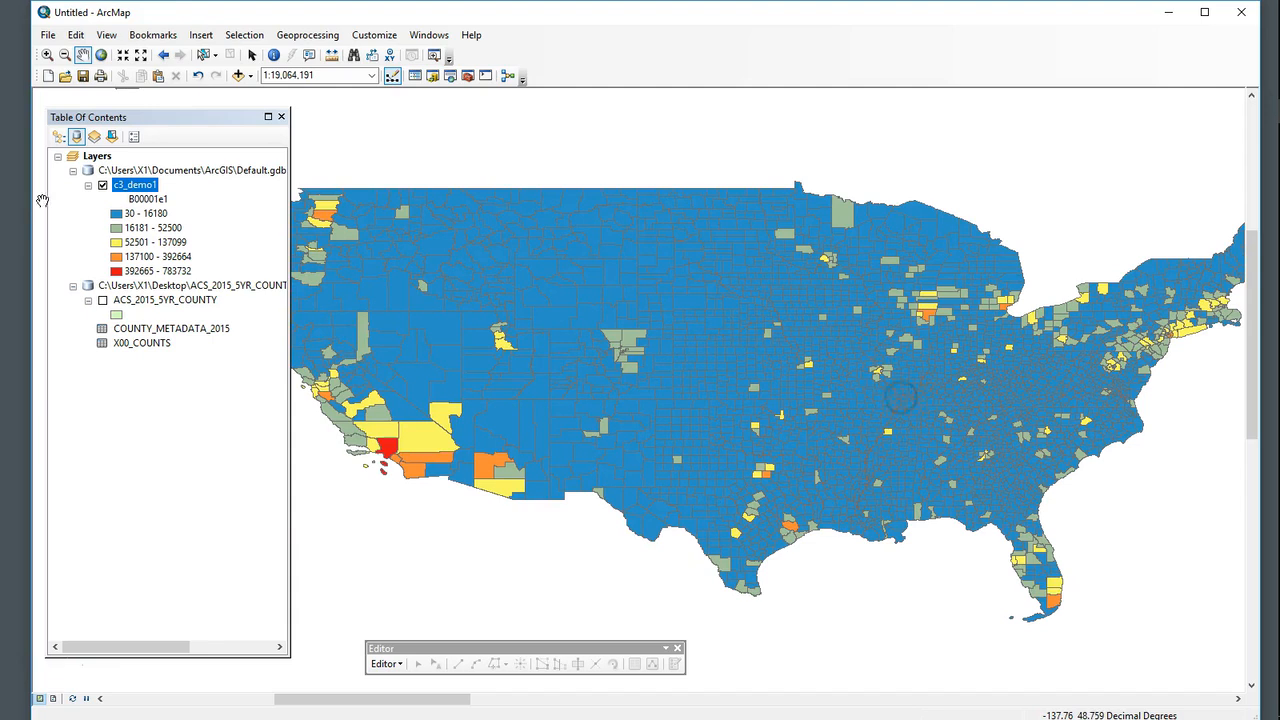
Open the c3_demo1 attribute table and examine the ALAND column alongside the joined census fields
{"action": "right_click", "coordinate": [141, 187]}
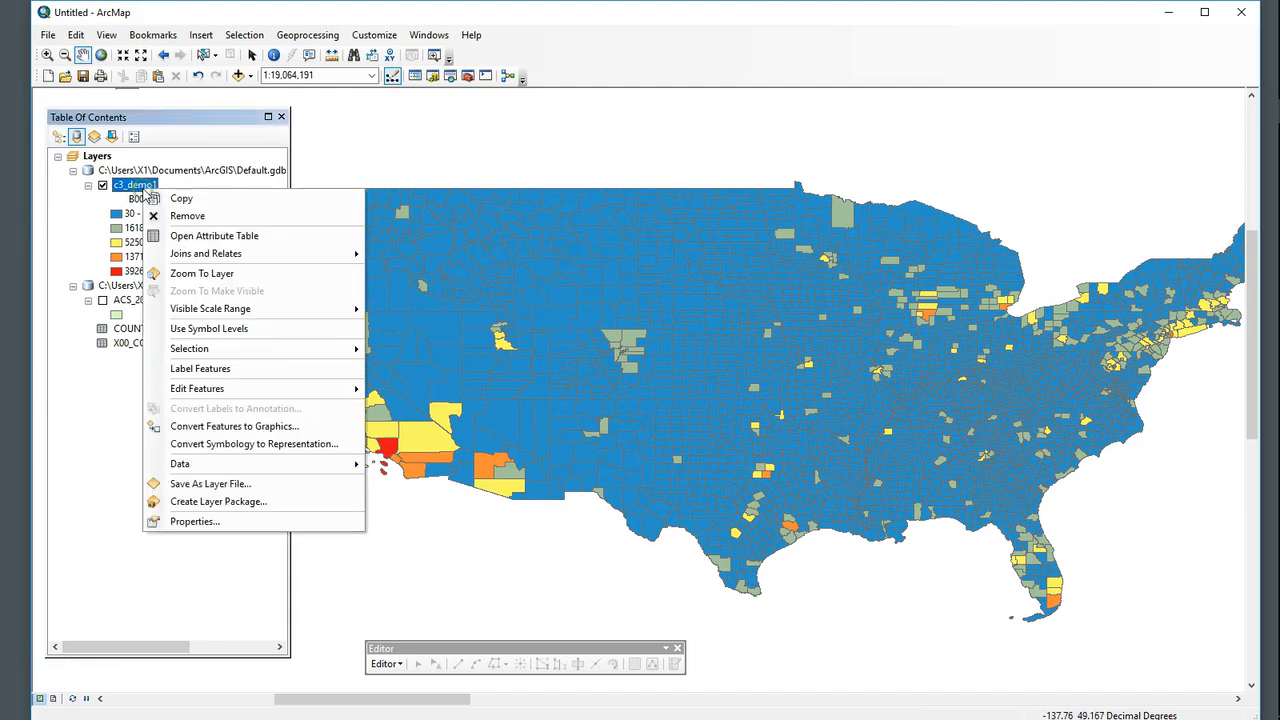
{"action": "left_click", "coordinate": [251, 240]}
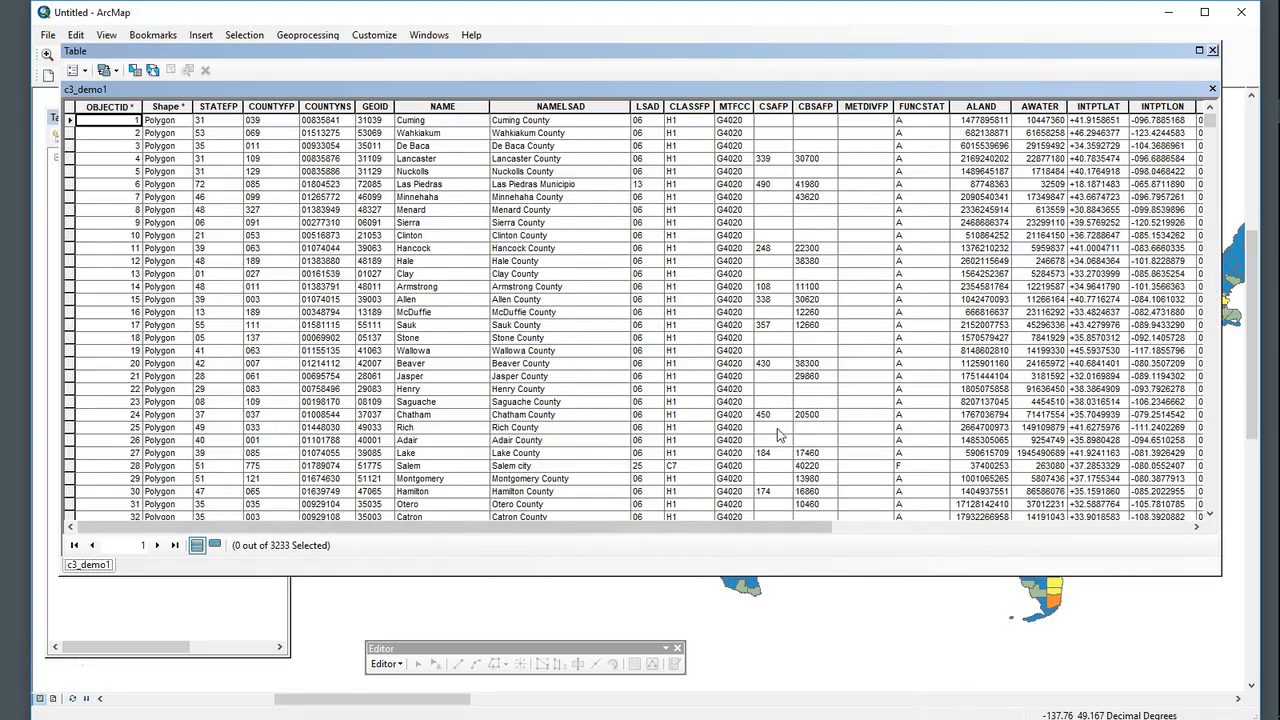
{"action": "left_click_drag", "start_coordinate": [716, 528], "coordinate": [957, 532]}
{"action": "left_click", "coordinate": [662, 106]}
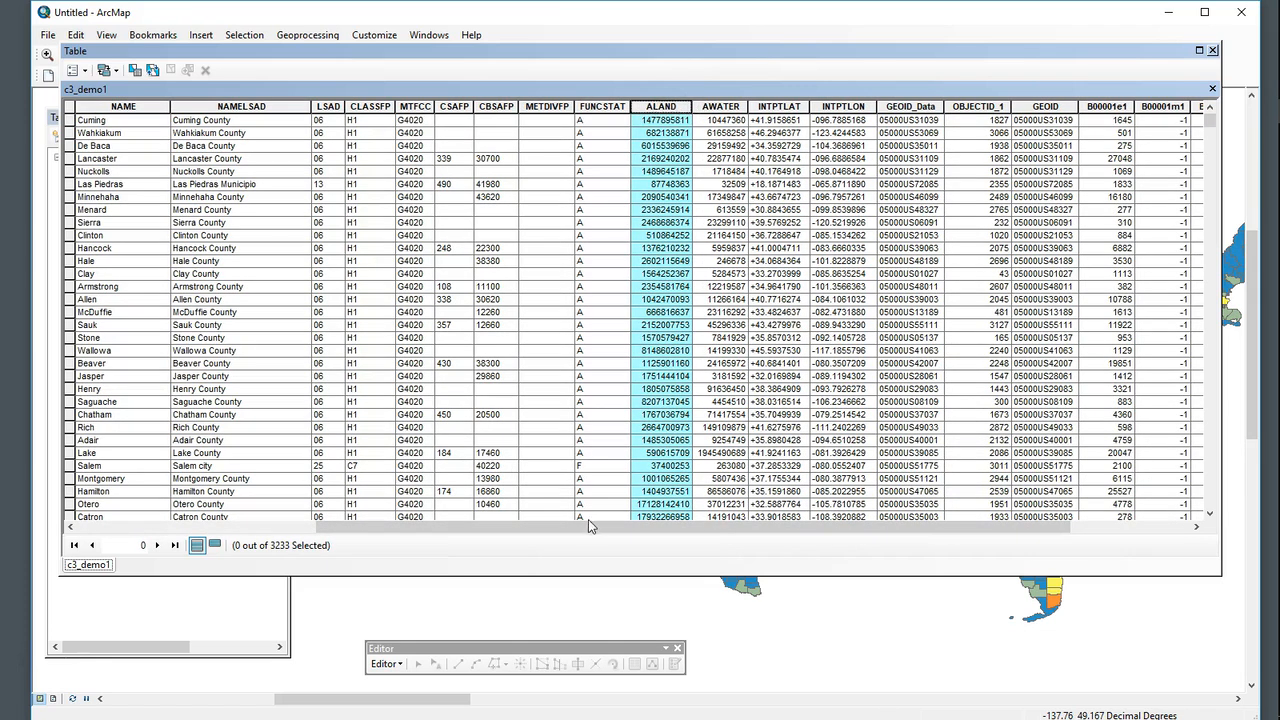
{"action": "left_click_drag", "start_coordinate": [600, 527], "coordinate": [708, 524]}
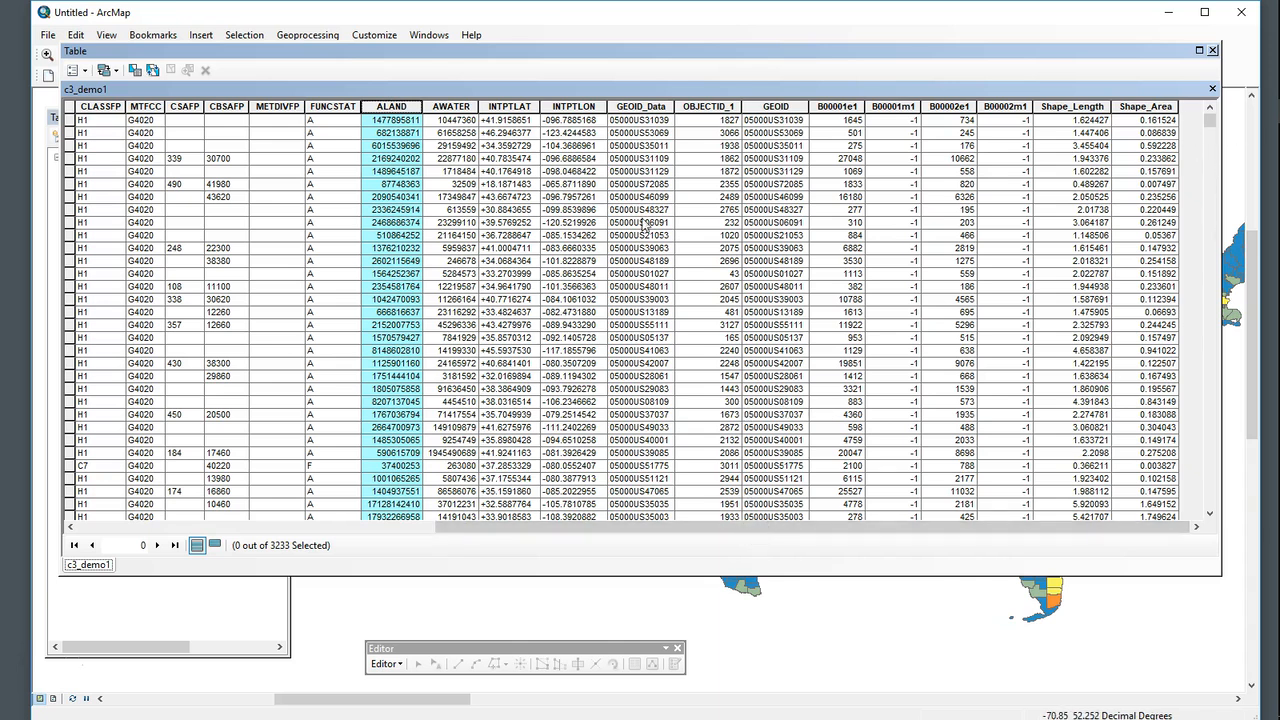
Add a Double field named sq_mi to the c3_demo1 attribute table
{"action": "left_click", "coordinate": [87, 71]}
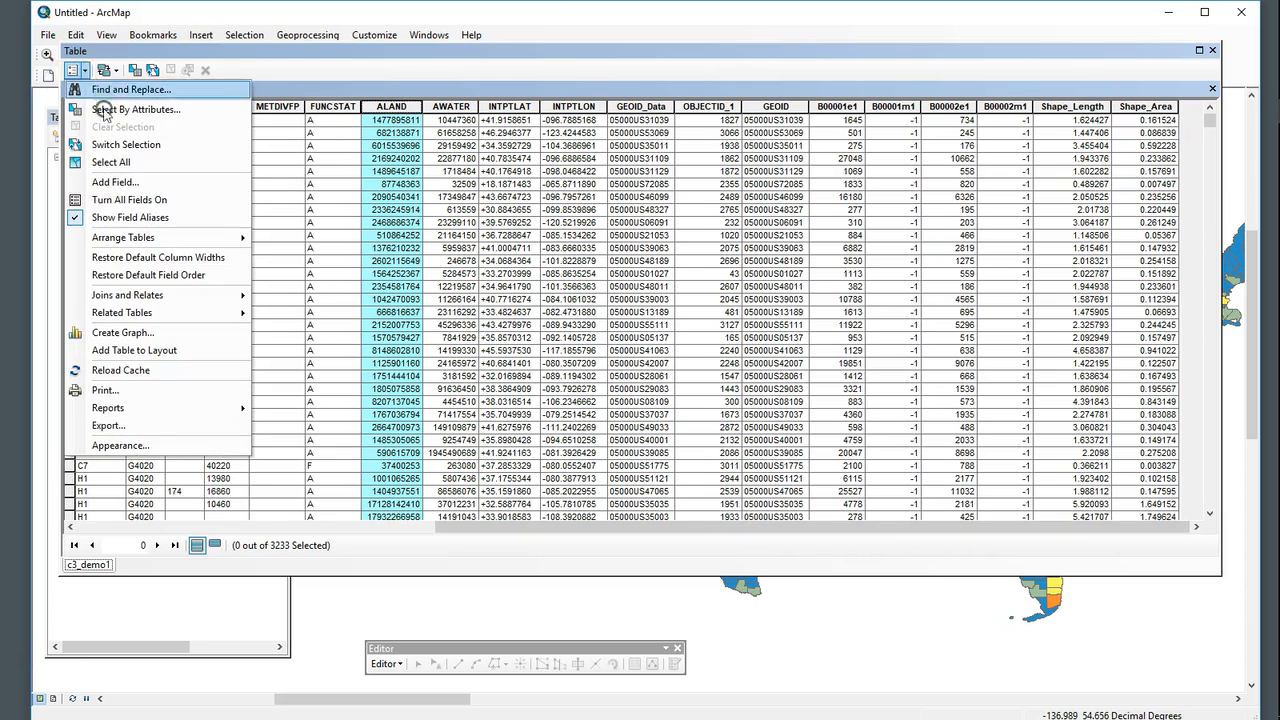
{"action": "left_click", "coordinate": [114, 182]}
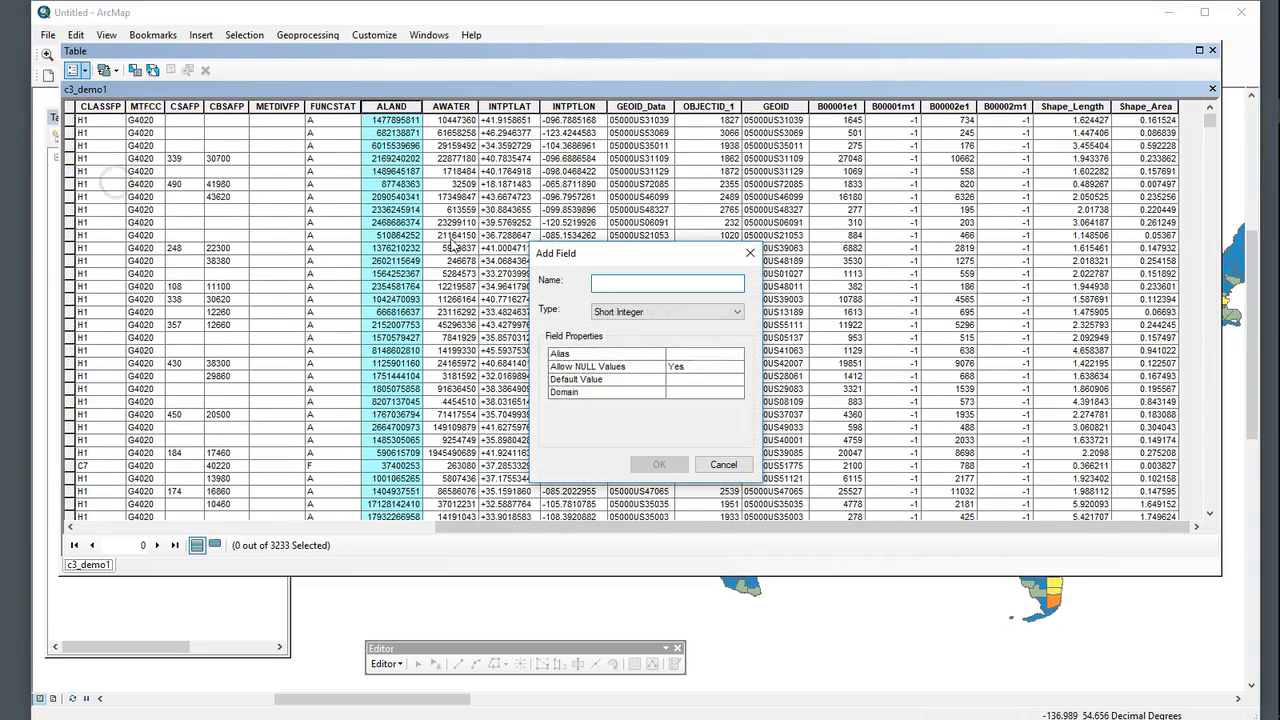
{"action": "left_click", "coordinate": [648, 313]}
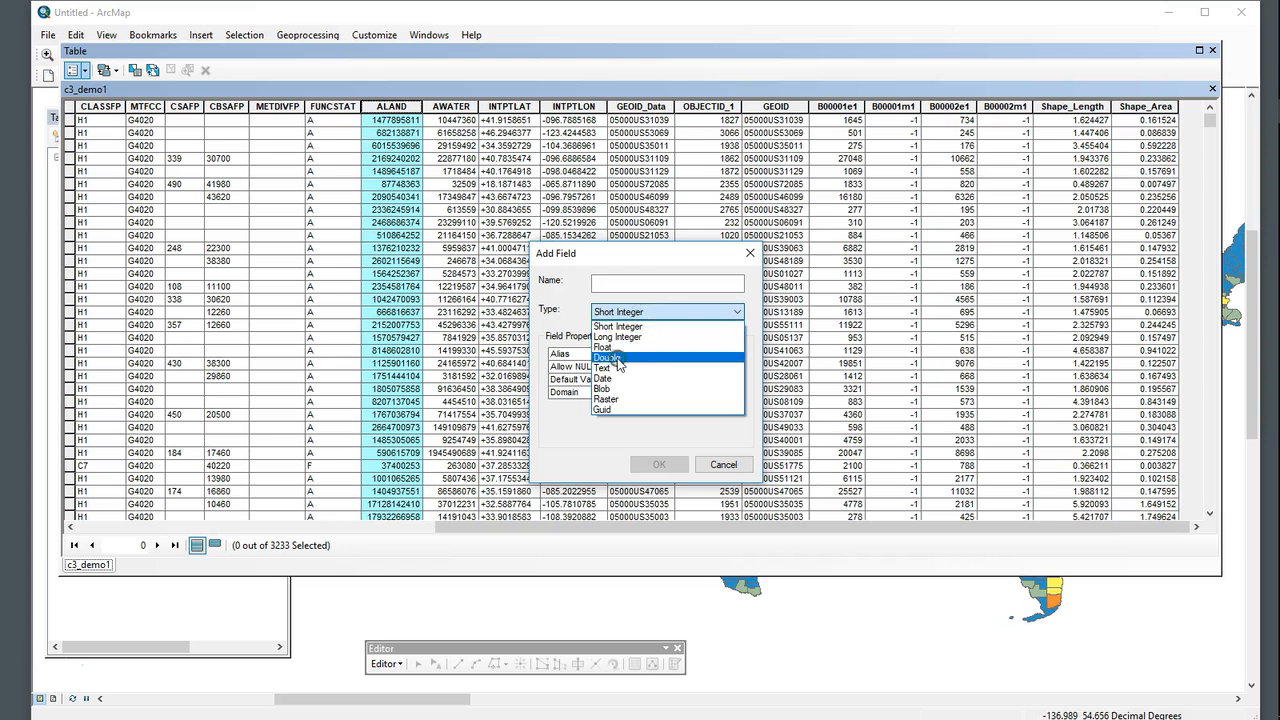
{"action": "left_click", "coordinate": [607, 357]}
{"action": "left_click", "coordinate": [665, 283]}
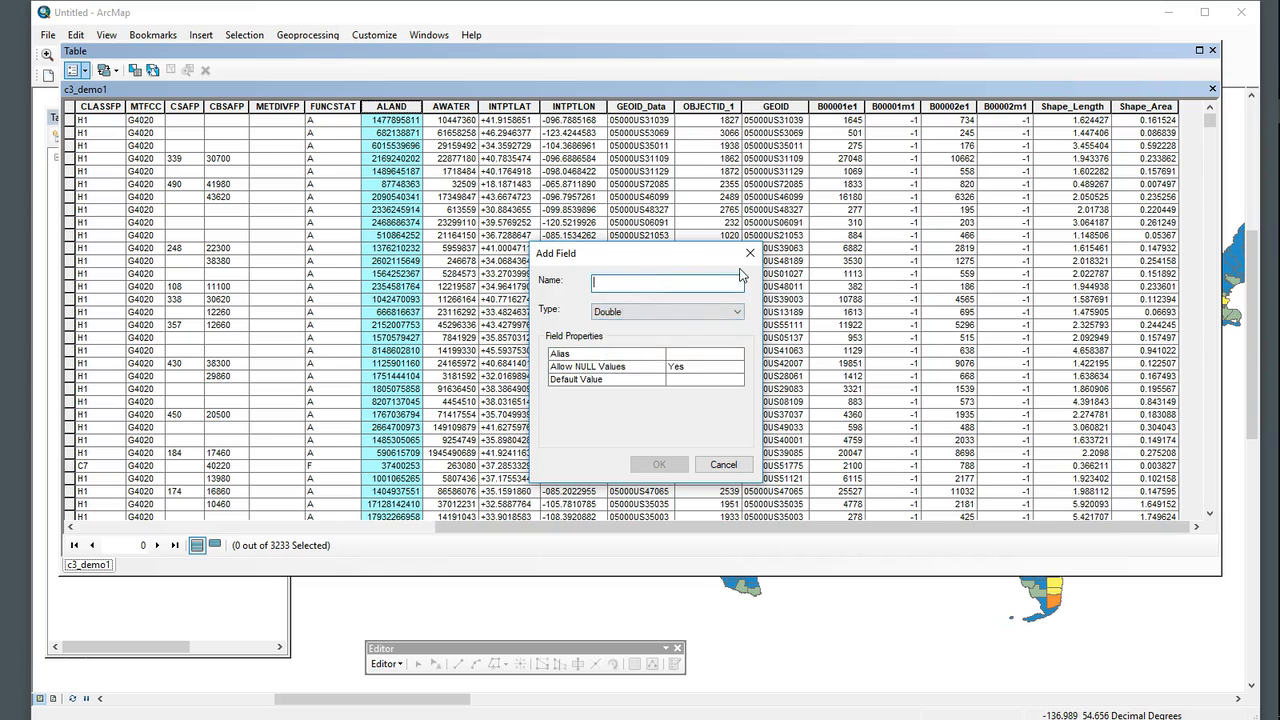
{"action": "type", "text": "sq_mil"}
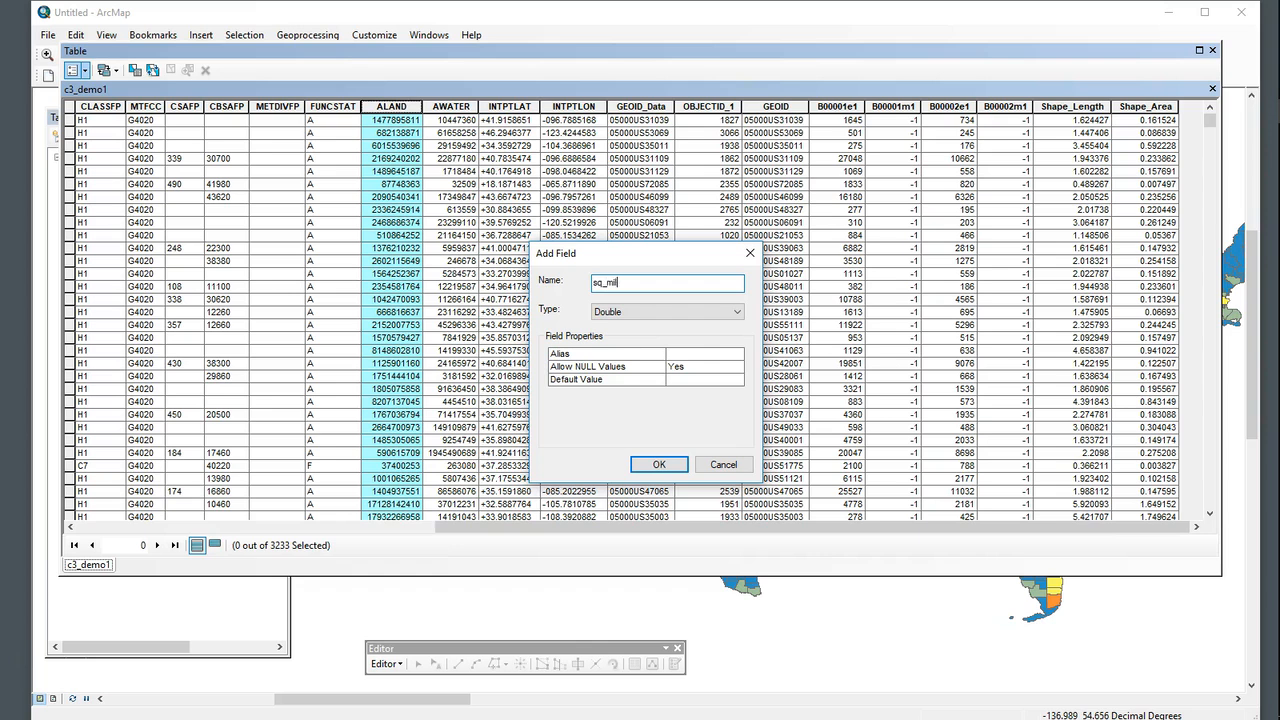
{"action": "key", "text": "Return"}
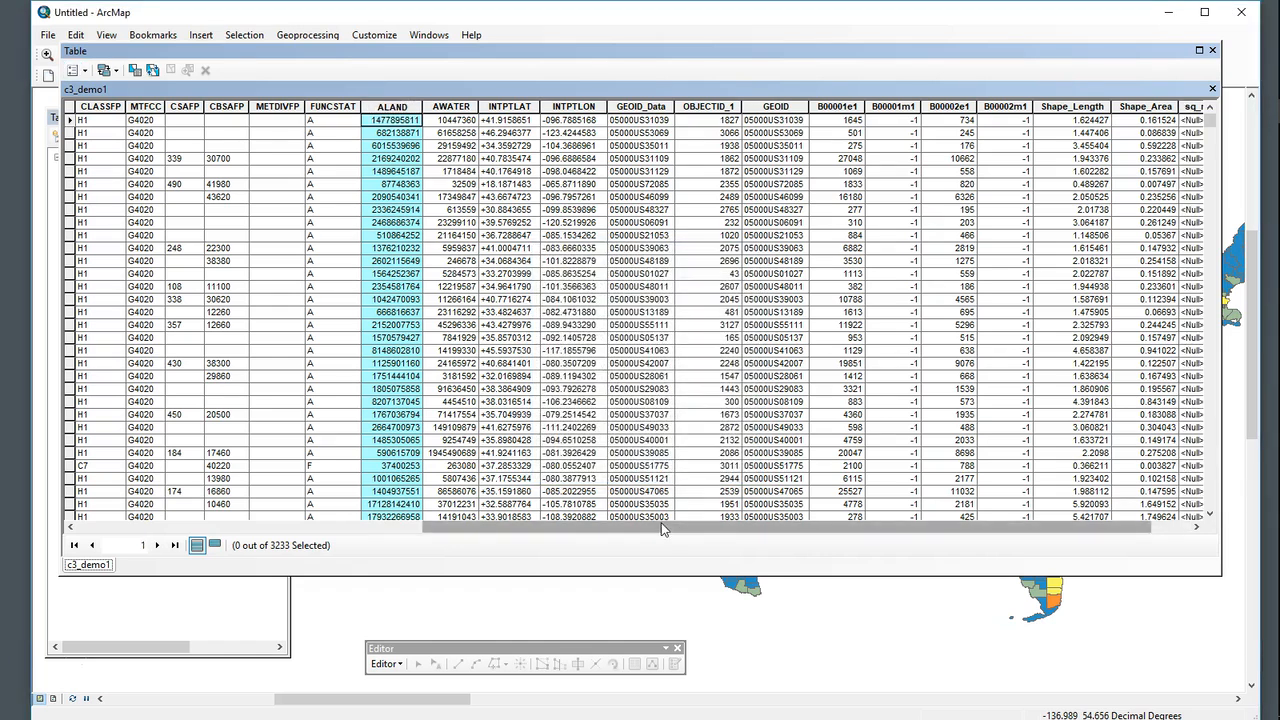
{"action": "left_click_drag", "start_coordinate": [666, 528], "coordinate": [757, 531]}
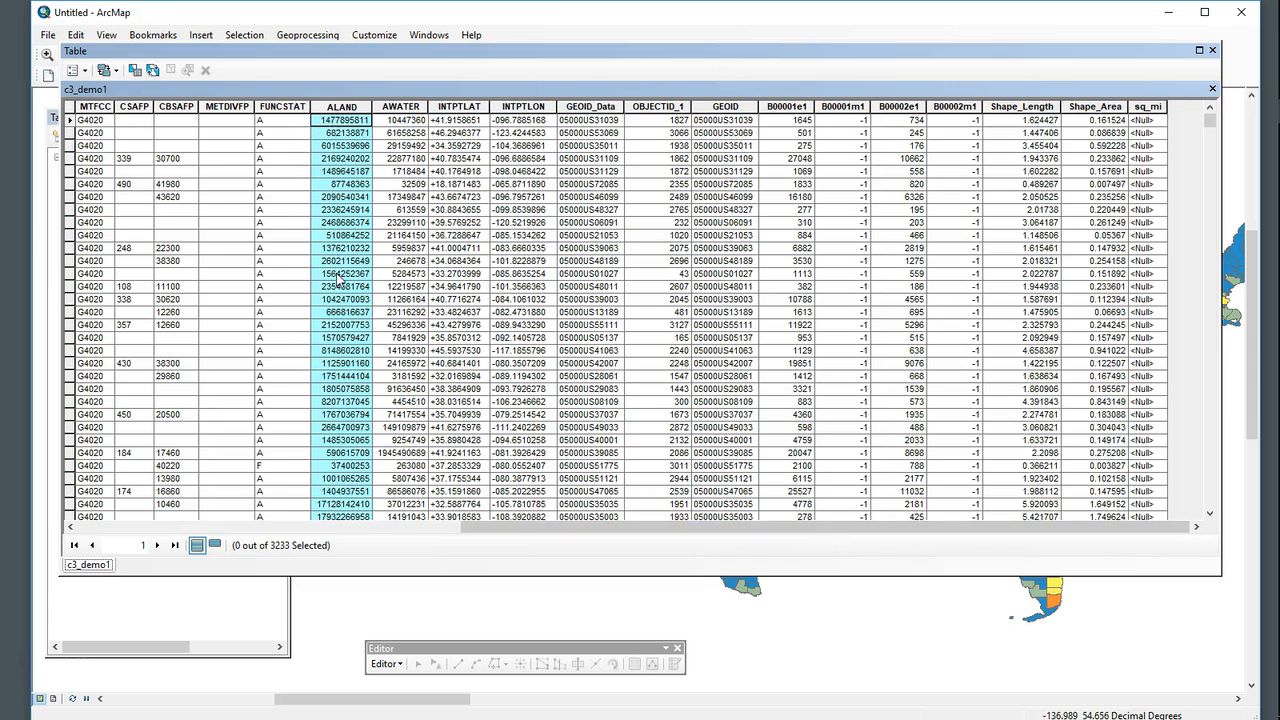
Switch to the assignment notes in Sublime Text and review the square-mile conversion formula ALAND/2589988.110336
{"action": "mouse_move", "coordinate": [1262, 330]}
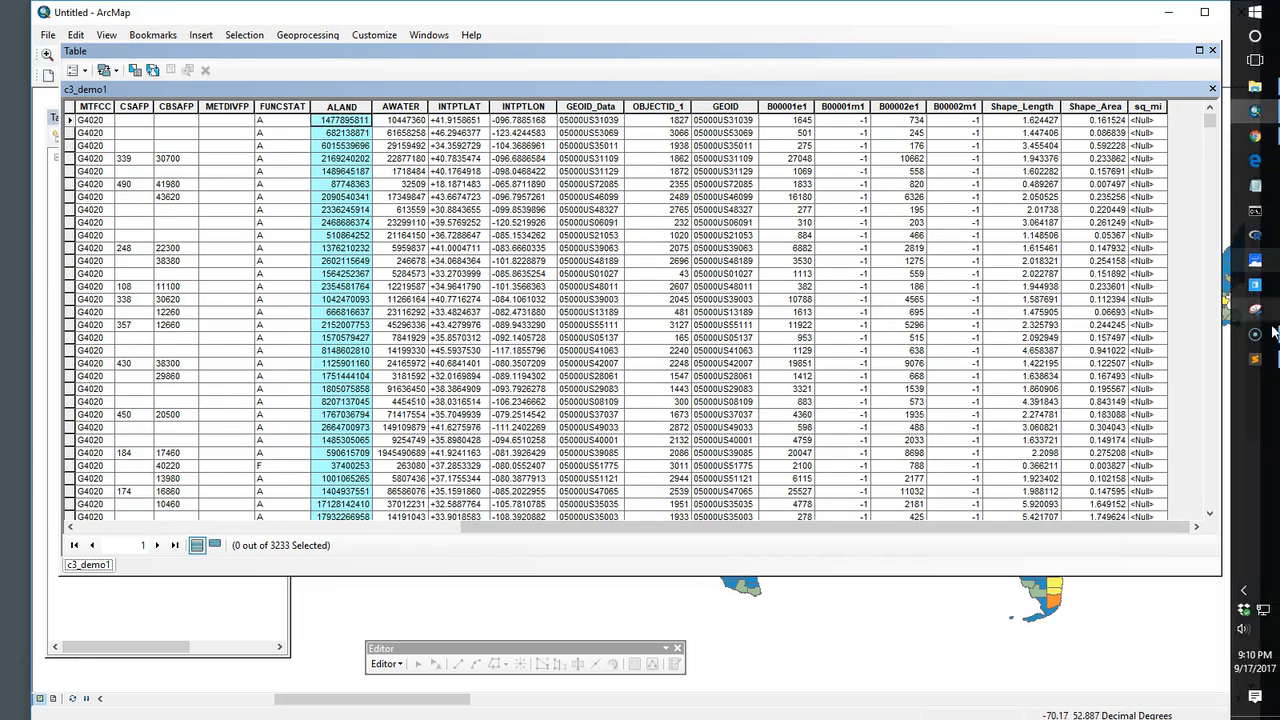
{"action": "left_click", "coordinate": [1257, 360]}
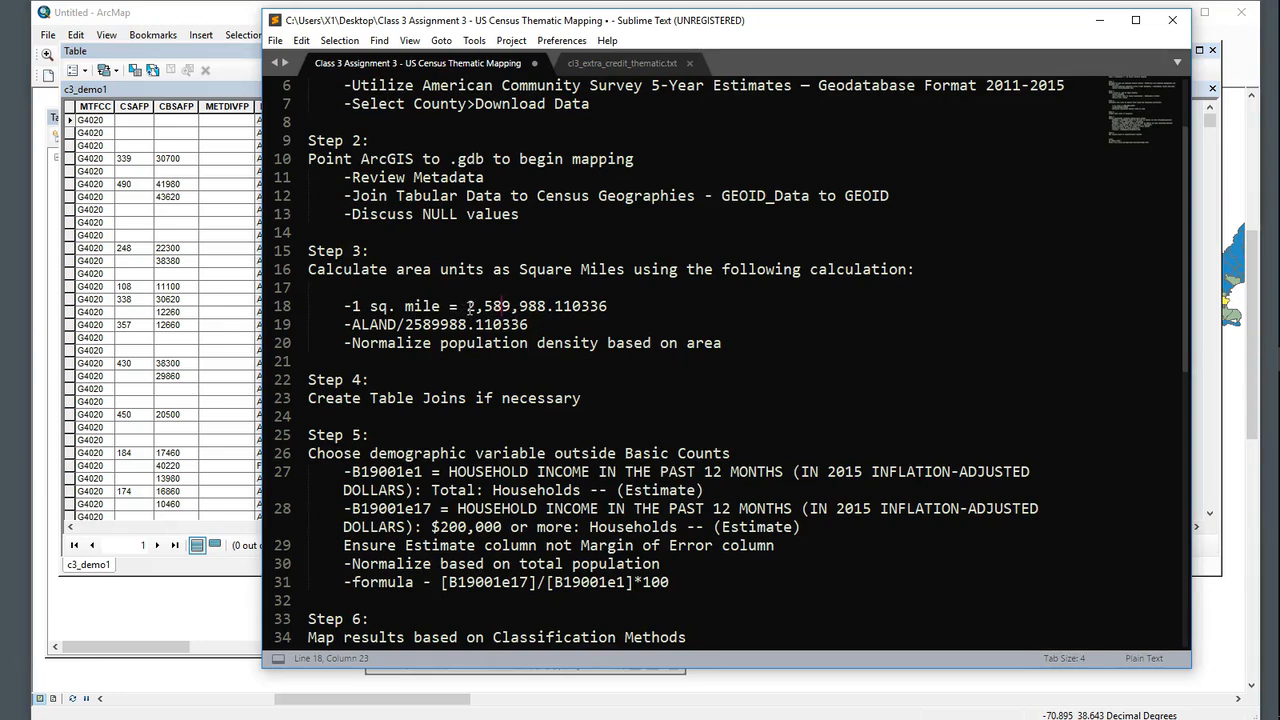
{"action": "left_click_drag", "start_coordinate": [468, 305], "coordinate": [607, 305]}
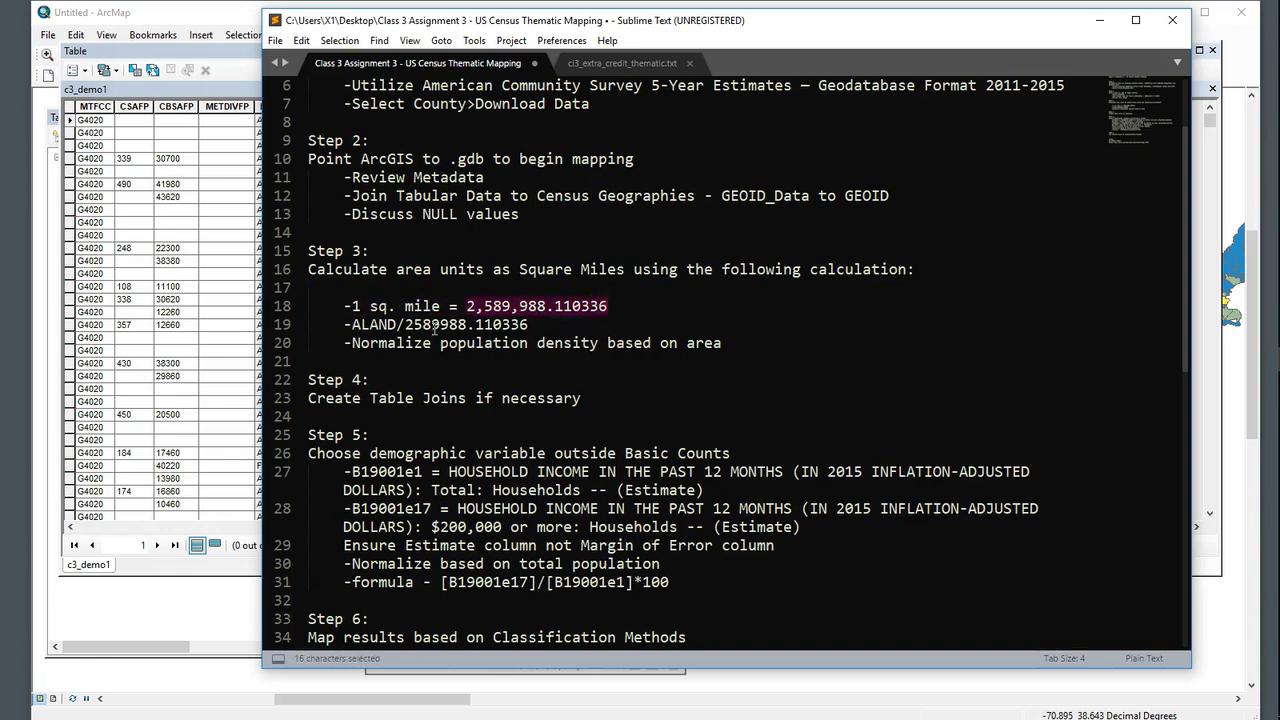
{"action": "left_click_drag", "start_coordinate": [353, 324], "coordinate": [401, 324]}
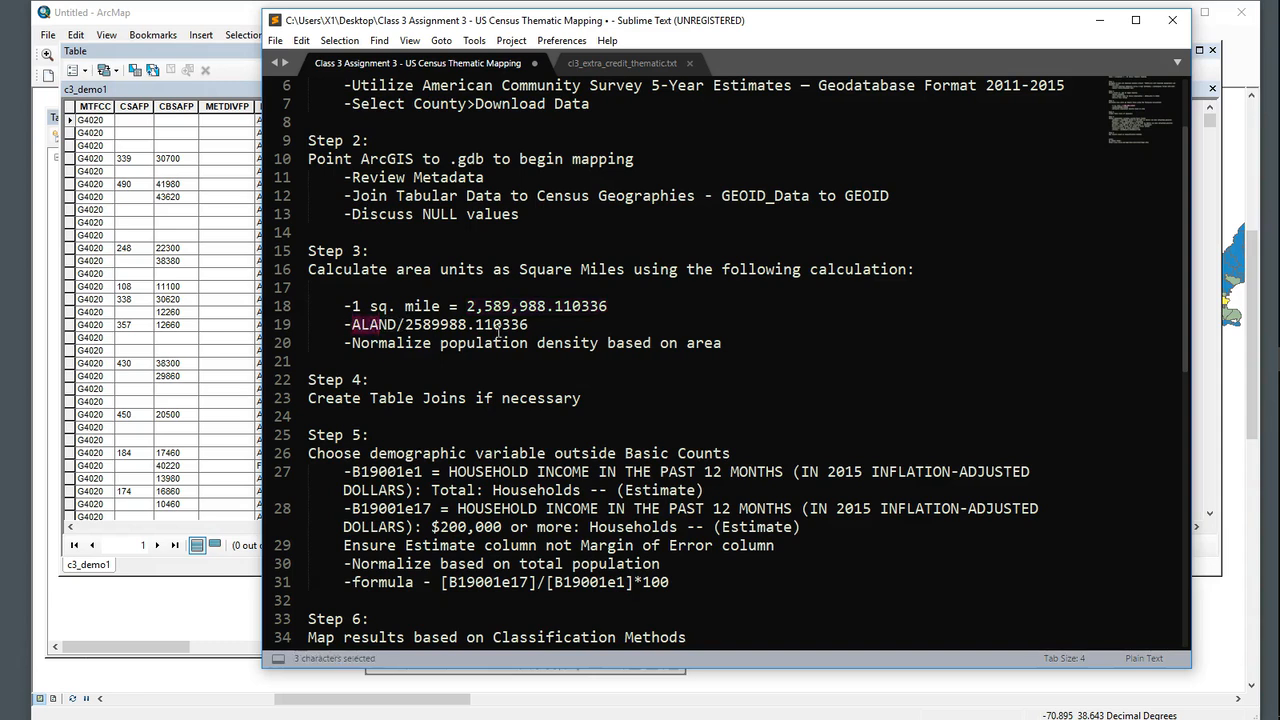
{"action": "left_click_drag", "start_coordinate": [540, 324], "coordinate": [354, 327]}
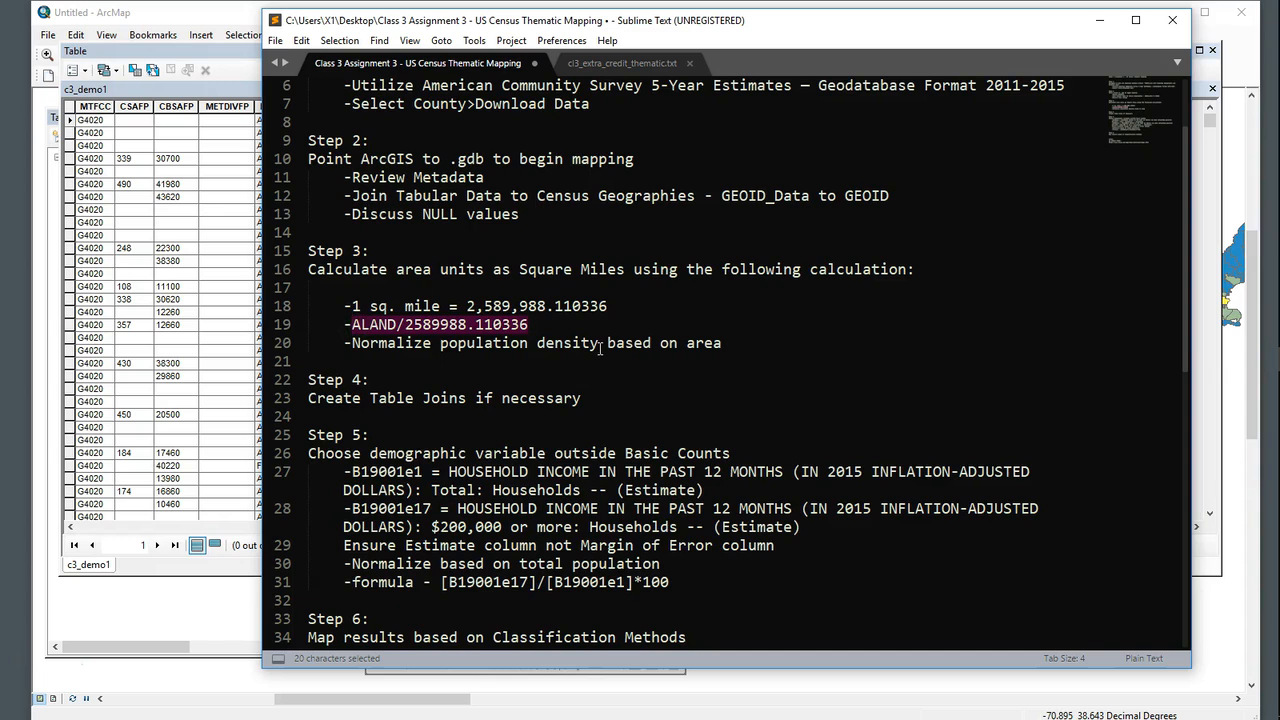
Copy the formula ALAND/2589988.110336, return to ArcMap and open the Field Calculator for the sq_mi field
{"action": "key", "text": "ctrl+c"}
{"action": "left_click", "coordinate": [243, 450]}
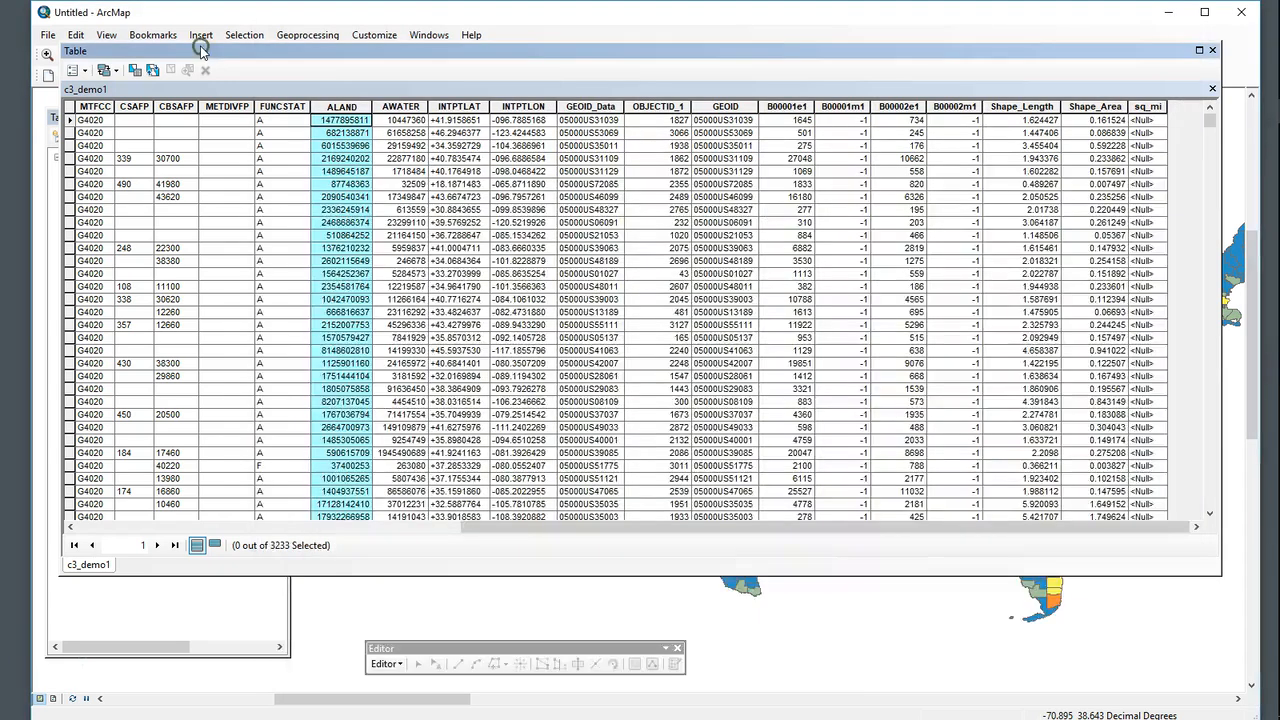
{"action": "right_click", "coordinate": [1150, 108]}
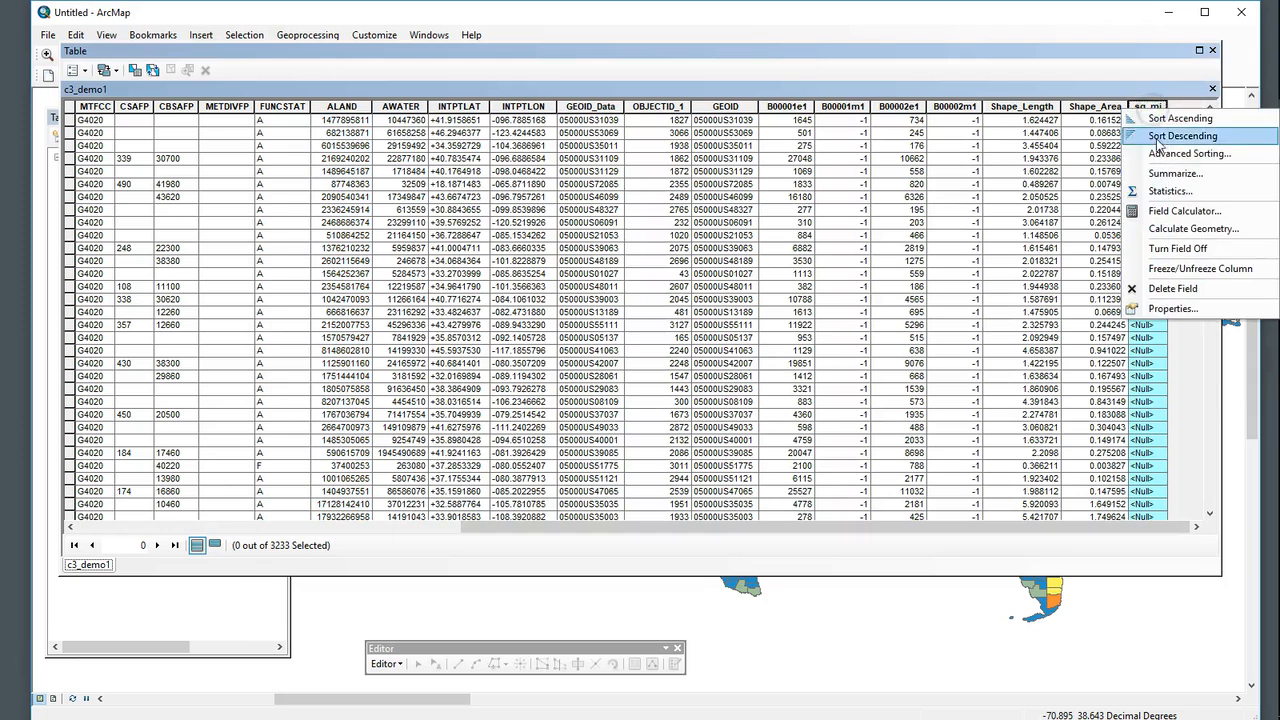
{"action": "left_click", "coordinate": [1172, 211]}
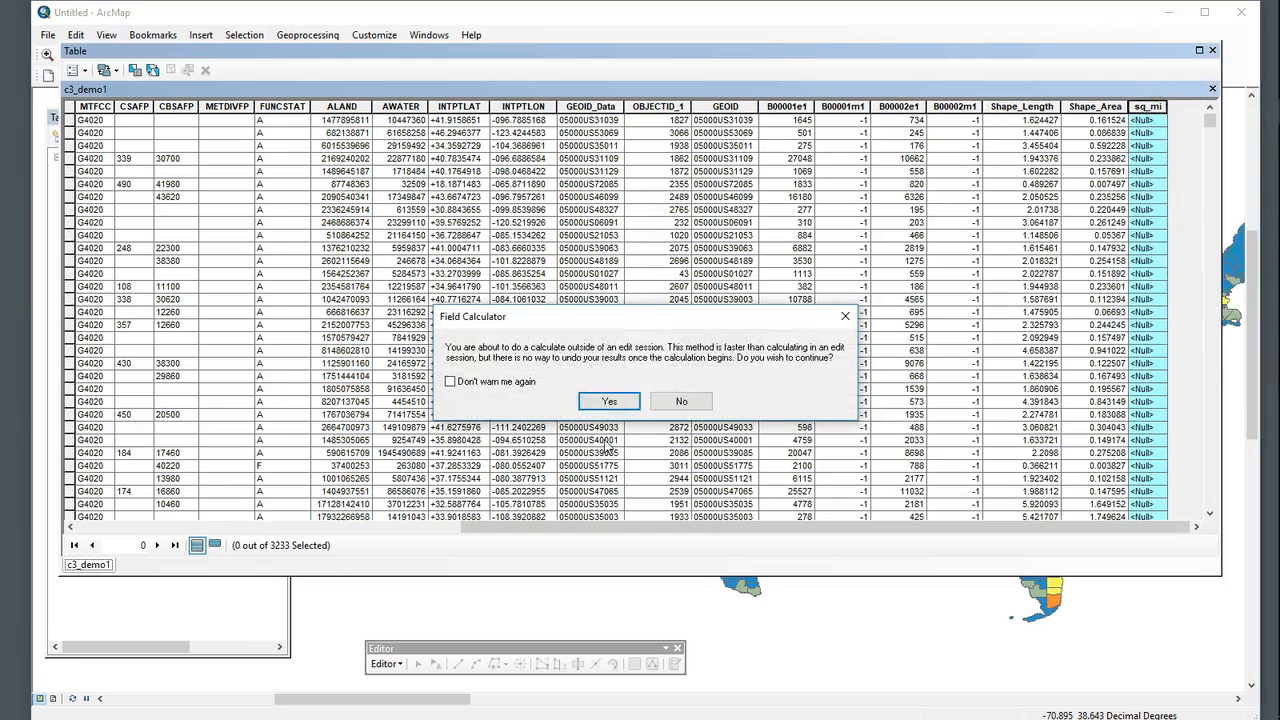
{"action": "left_click", "coordinate": [600, 404]}
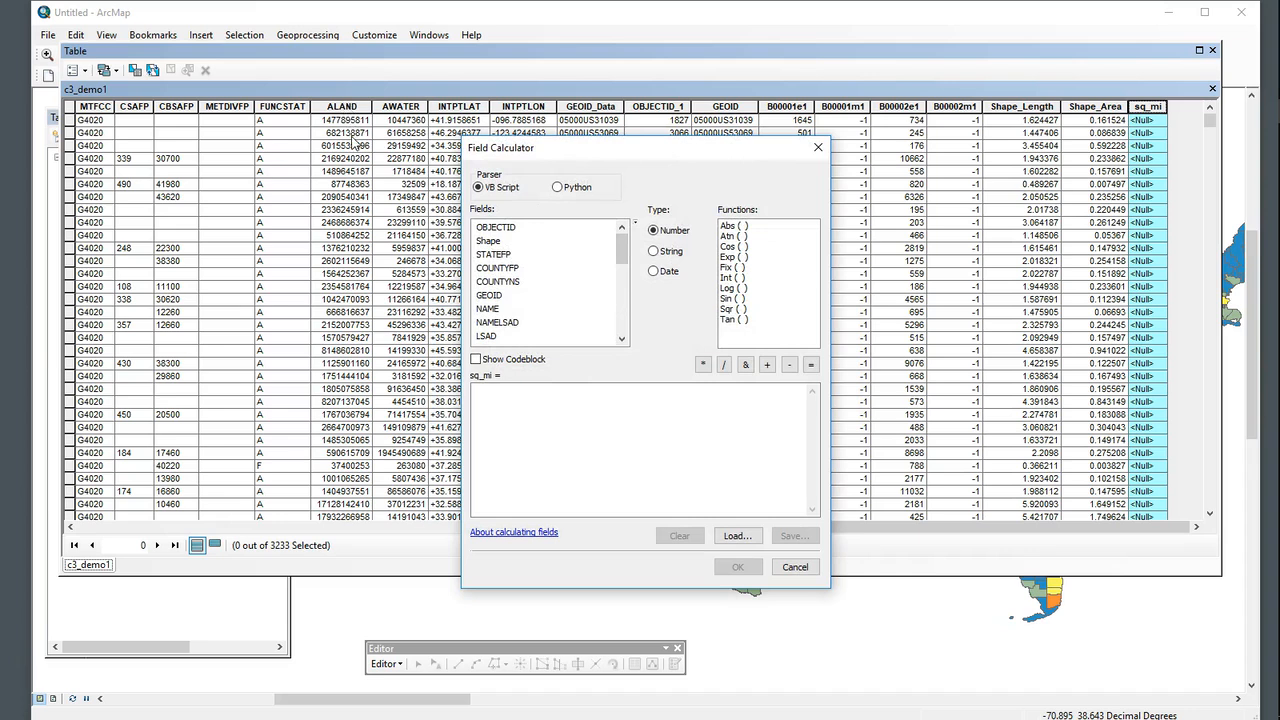
Calculate the sq_mi field as [ALAND]/2589988.110336
{"action": "left_click_drag", "start_coordinate": [622, 262], "coordinate": [628, 302]}
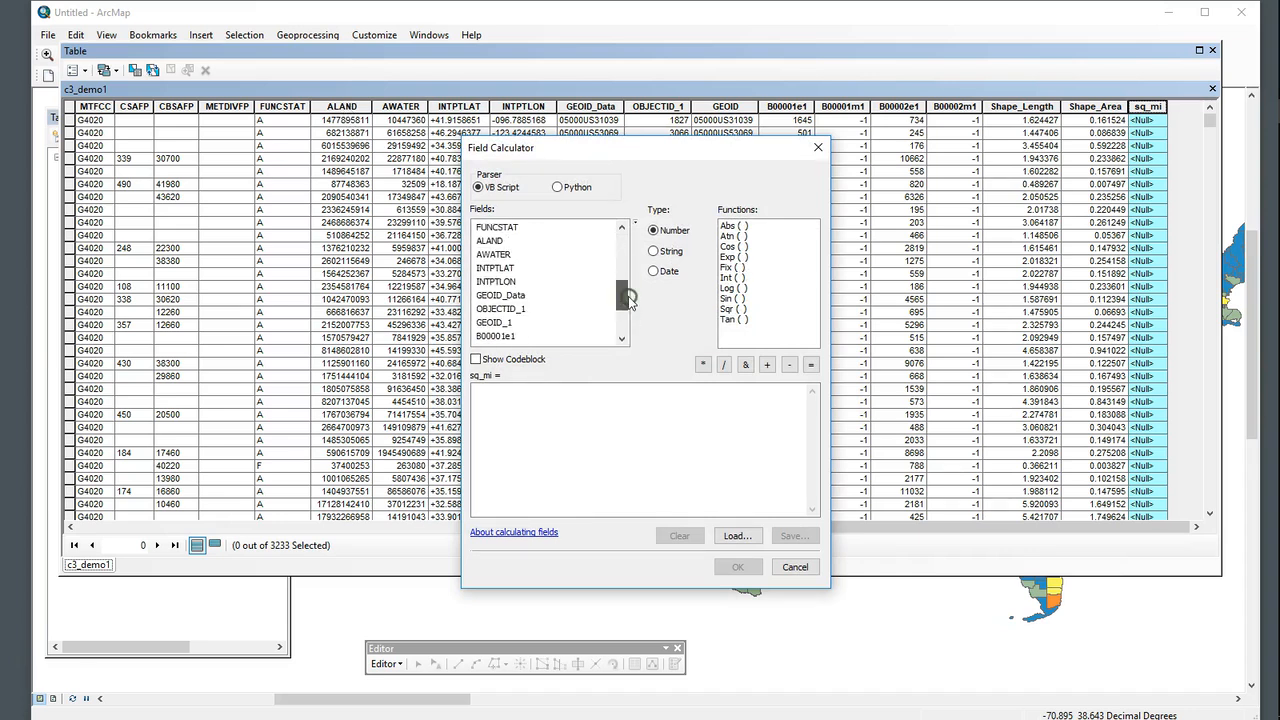
{"action": "double_click", "coordinate": [494, 242]}
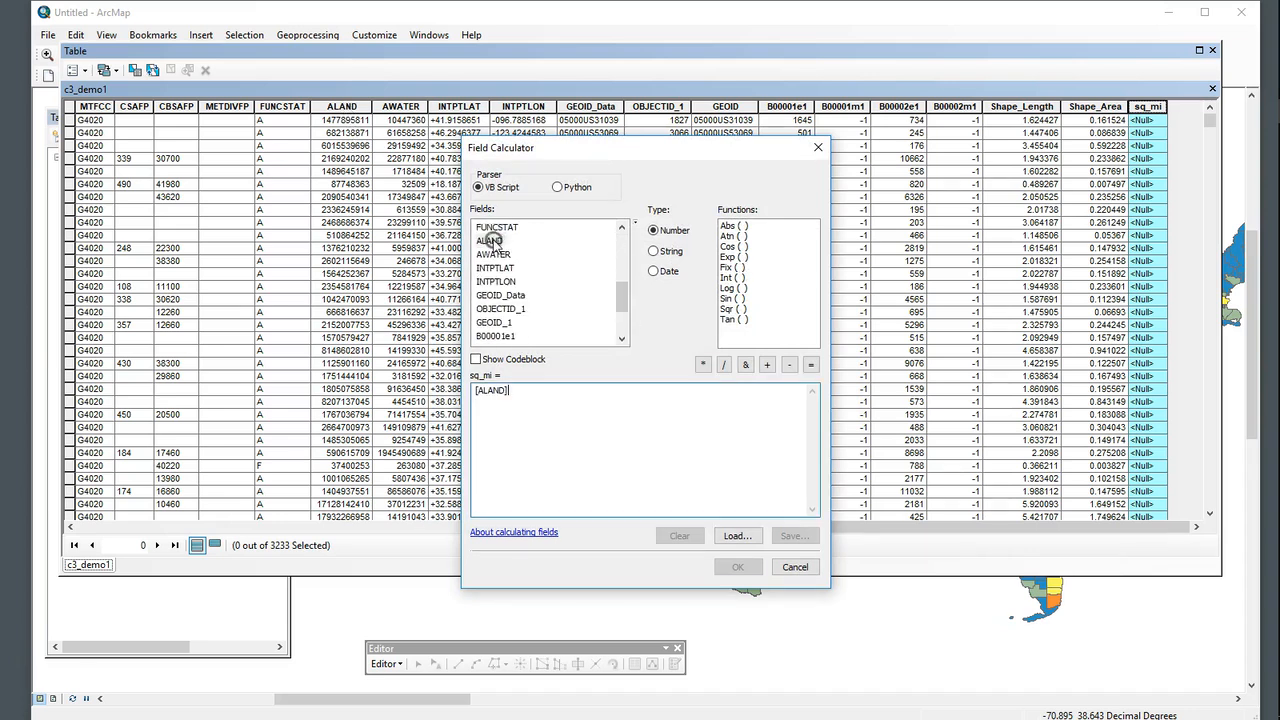
{"action": "key", "text": "ctrl+v"}
{"action": "left_click_drag", "start_coordinate": [572, 412], "coordinate": [477, 409]}
{"action": "key", "text": "ctrl+c"}
{"action": "left_click", "coordinate": [536, 392]}
{"action": "key", "text": "ctrl+v"}
{"action": "key", "text": "Delete"}
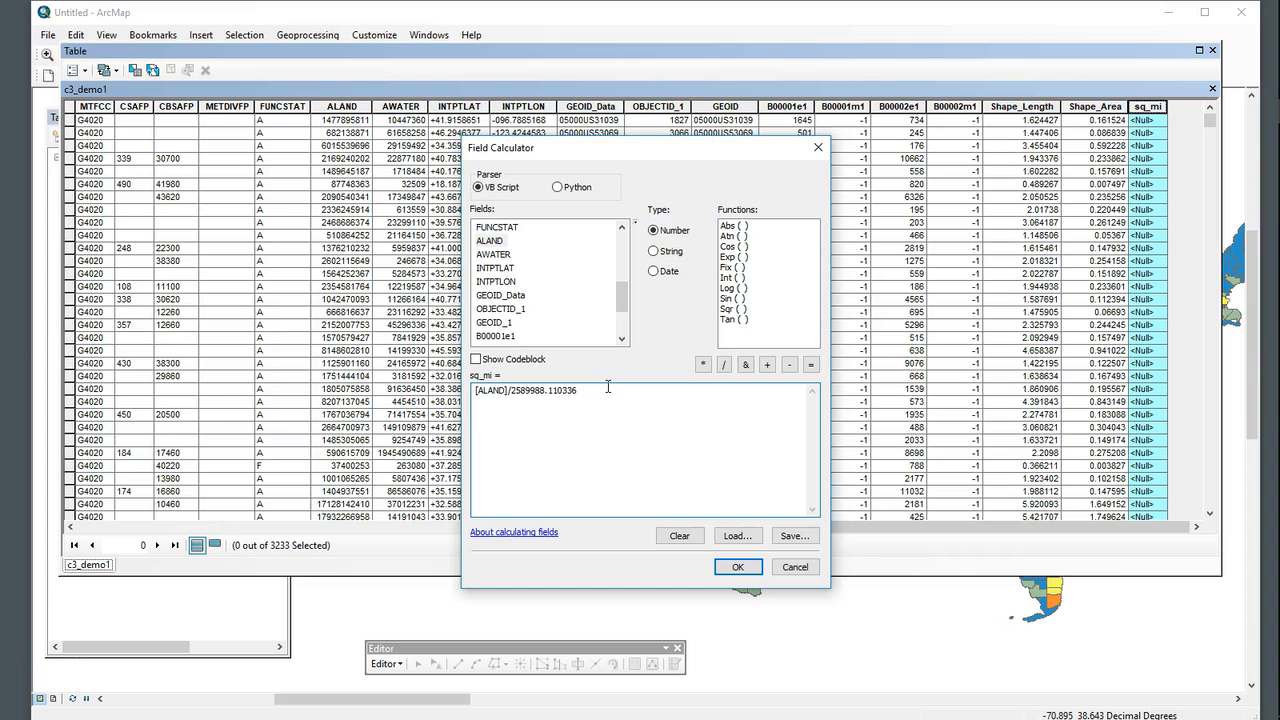
{"action": "left_click", "coordinate": [737, 566]}
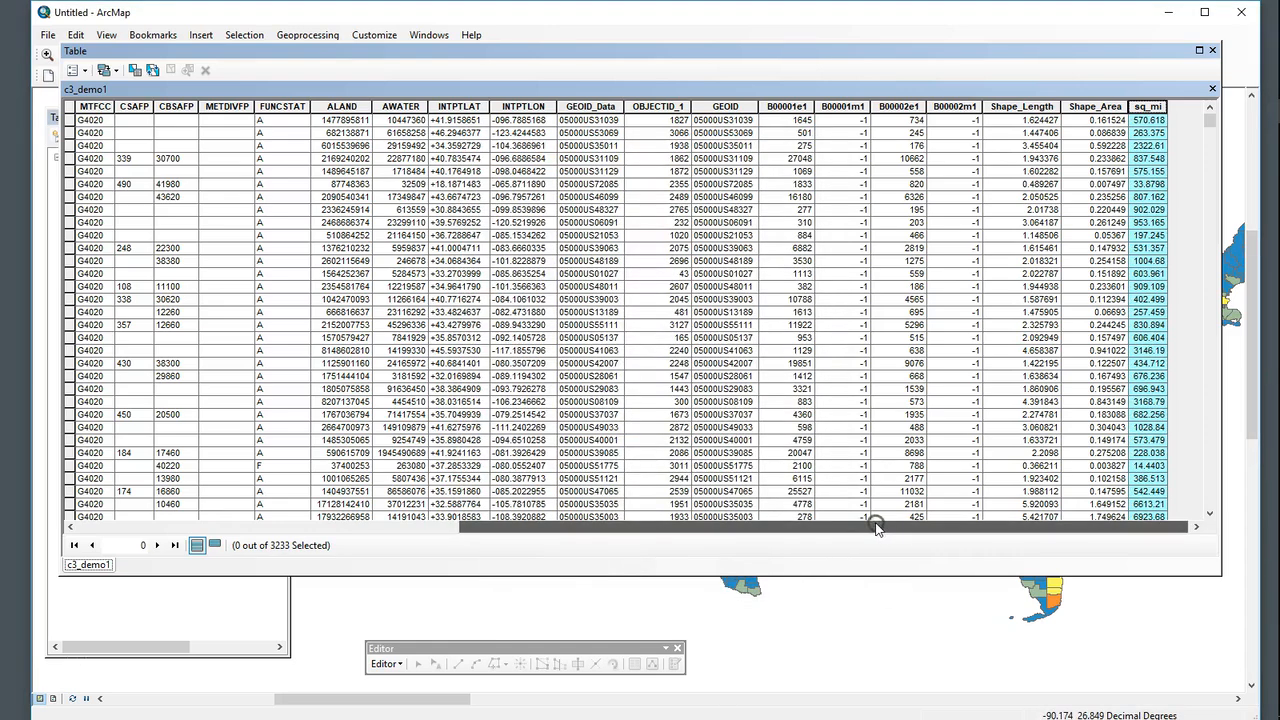
Review the calculated sq_mi values and the county name columns in the c3_demo1 table
{"action": "scroll", "coordinate": [1155, 338], "scroll_direction": "down", "scroll_amount": 5}
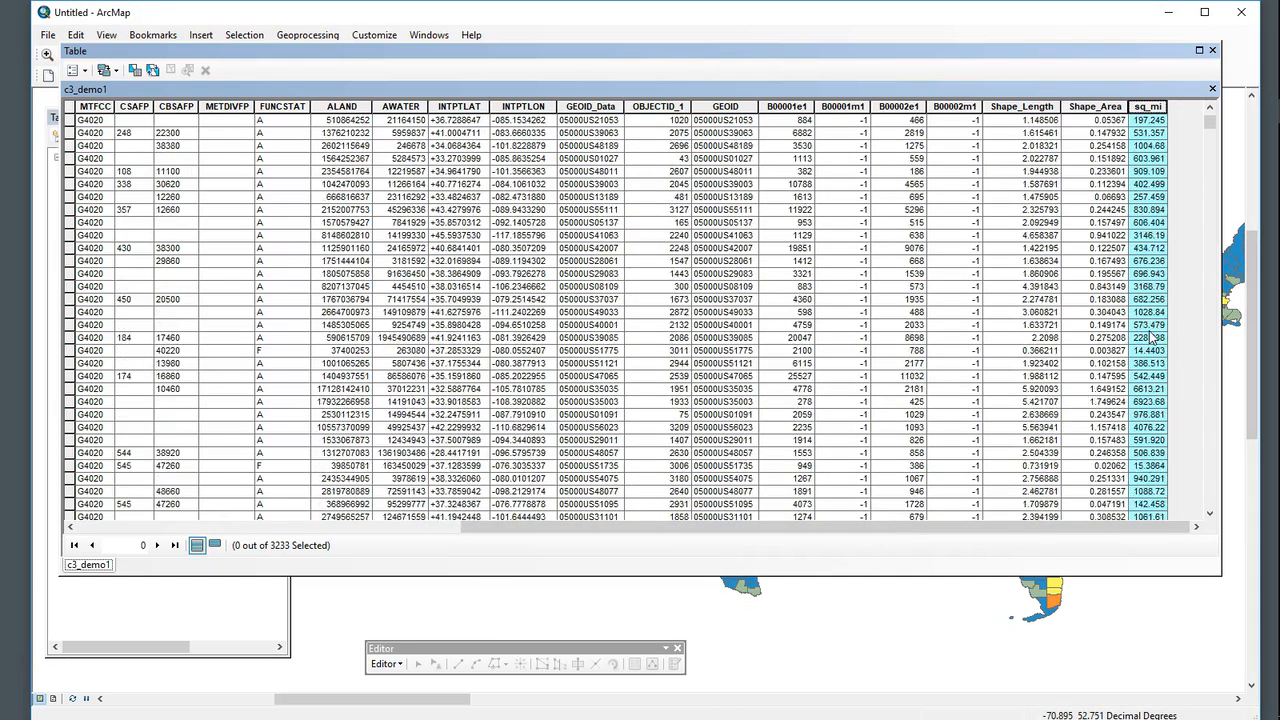
{"action": "scroll", "coordinate": [1148, 330], "scroll_direction": "up", "scroll_amount": 6}
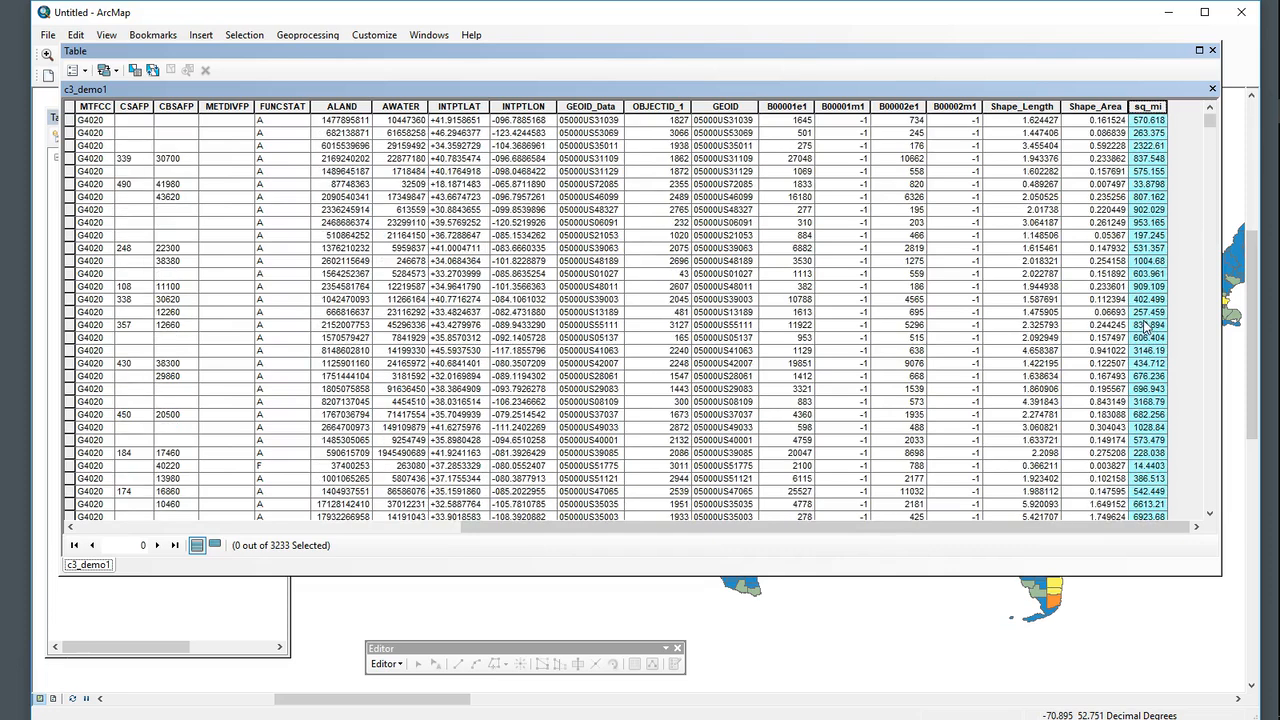
{"action": "left_click_drag", "start_coordinate": [1150, 527], "coordinate": [665, 540]}
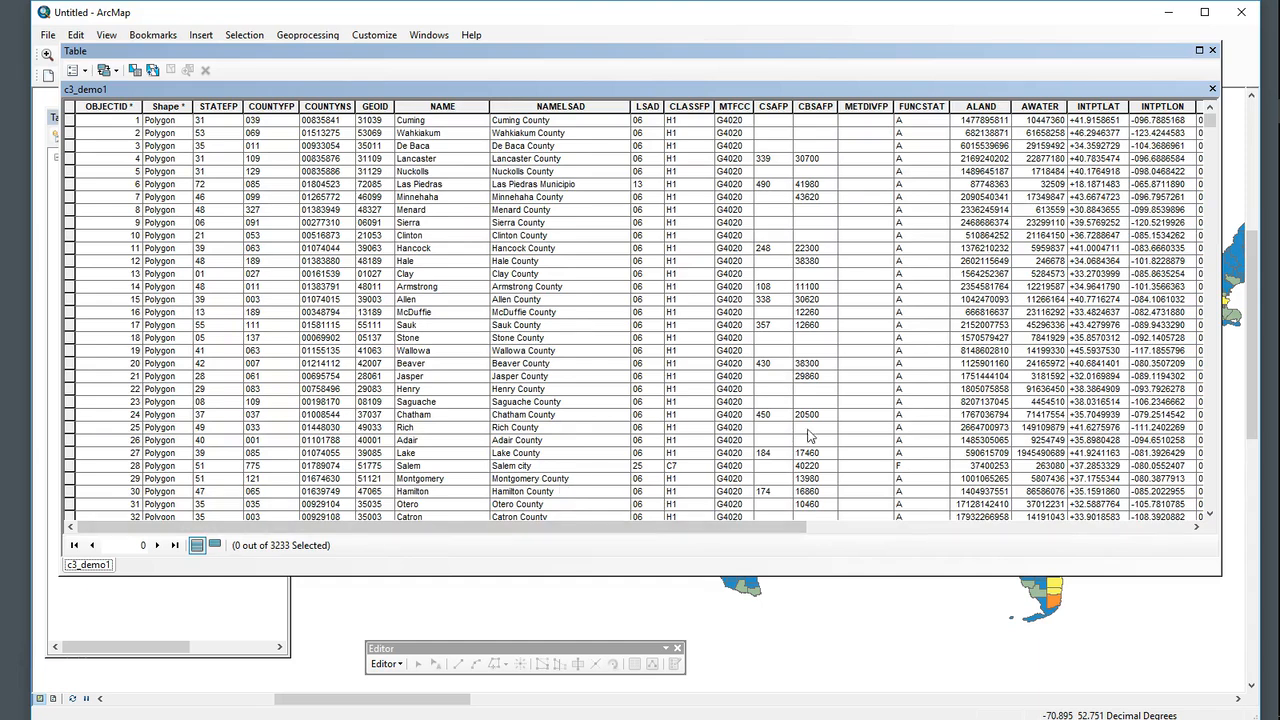
{"action": "mouse_move", "coordinate": [701, 527]}
{"action": "left_mouse_down"}
{"action": "mouse_move", "coordinate": [1145, 533]}
{"action": "mouse_move", "coordinate": [706, 526]}
{"action": "left_mouse_up"}
Select the features in the ACS_2015_5YR_COUNTY layer by attributes where NAMELSAD = 'Sullivan County'
{"action": "left_click_drag", "start_coordinate": [324, 50], "coordinate": [347, 131]}
{"action": "left_click", "coordinate": [244, 35]}
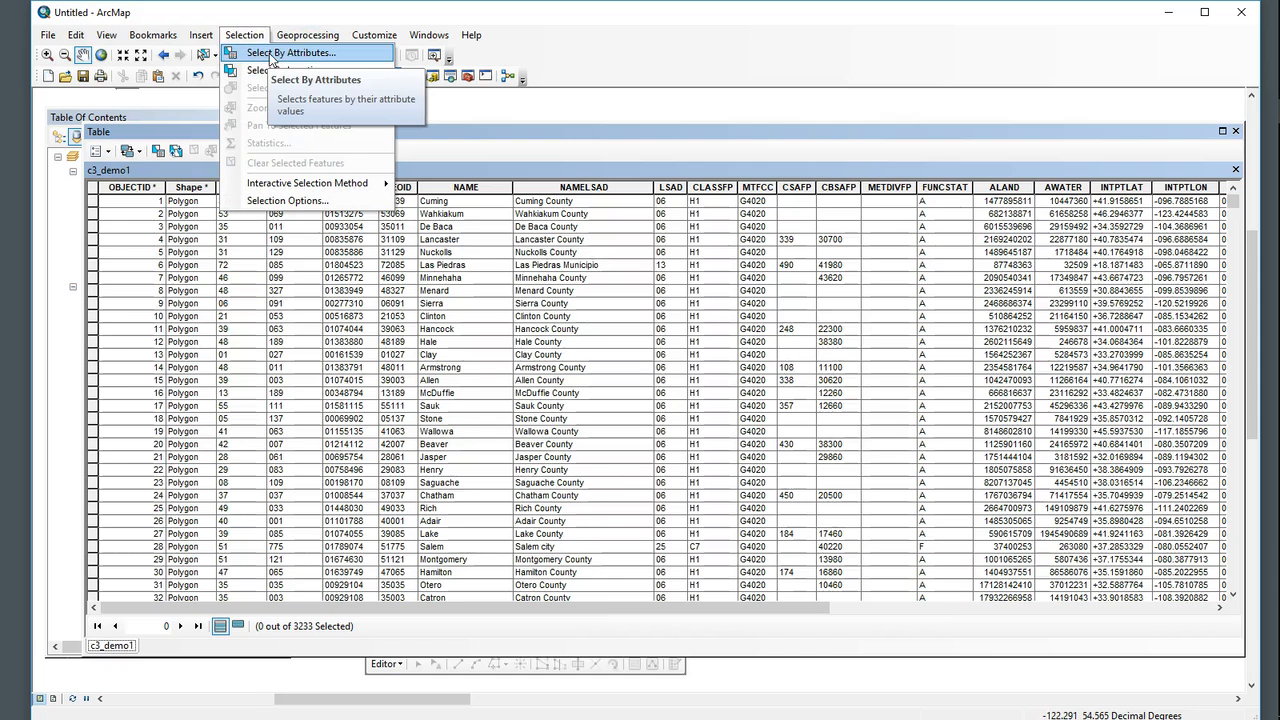
{"action": "left_click", "coordinate": [270, 54]}
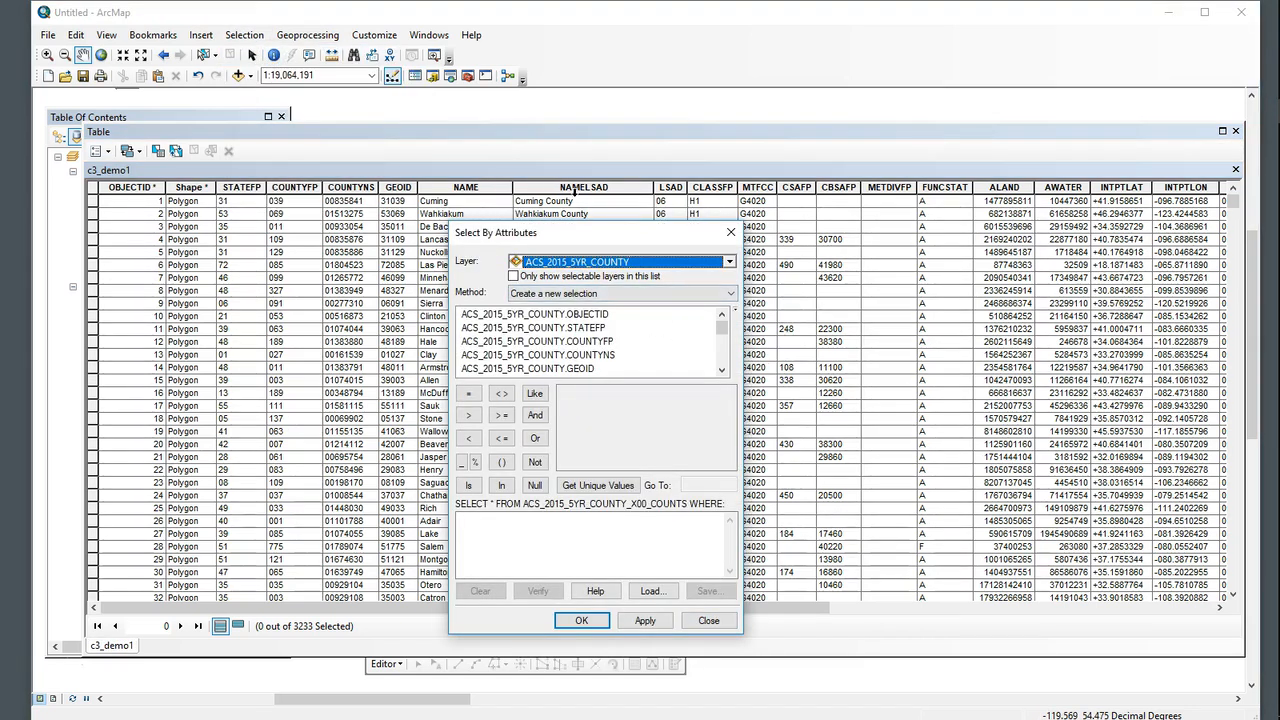
{"action": "scroll", "coordinate": [626, 345], "scroll_direction": "down", "scroll_amount": 2}
{"action": "double_click", "coordinate": [626, 341]}
{"action": "left_click", "coordinate": [466, 396]}
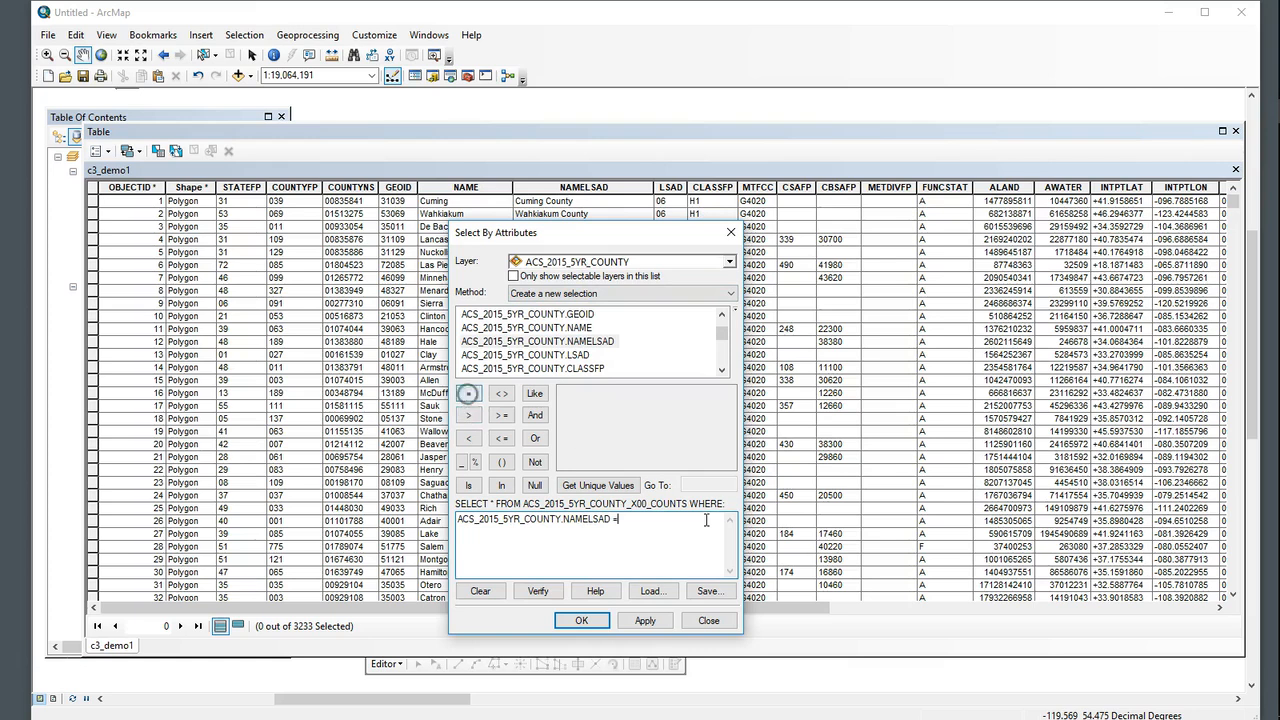
{"action": "left_click", "coordinate": [598, 485]}
{"action": "left_click", "coordinate": [700, 485]}
{"action": "type", "text": "su"}
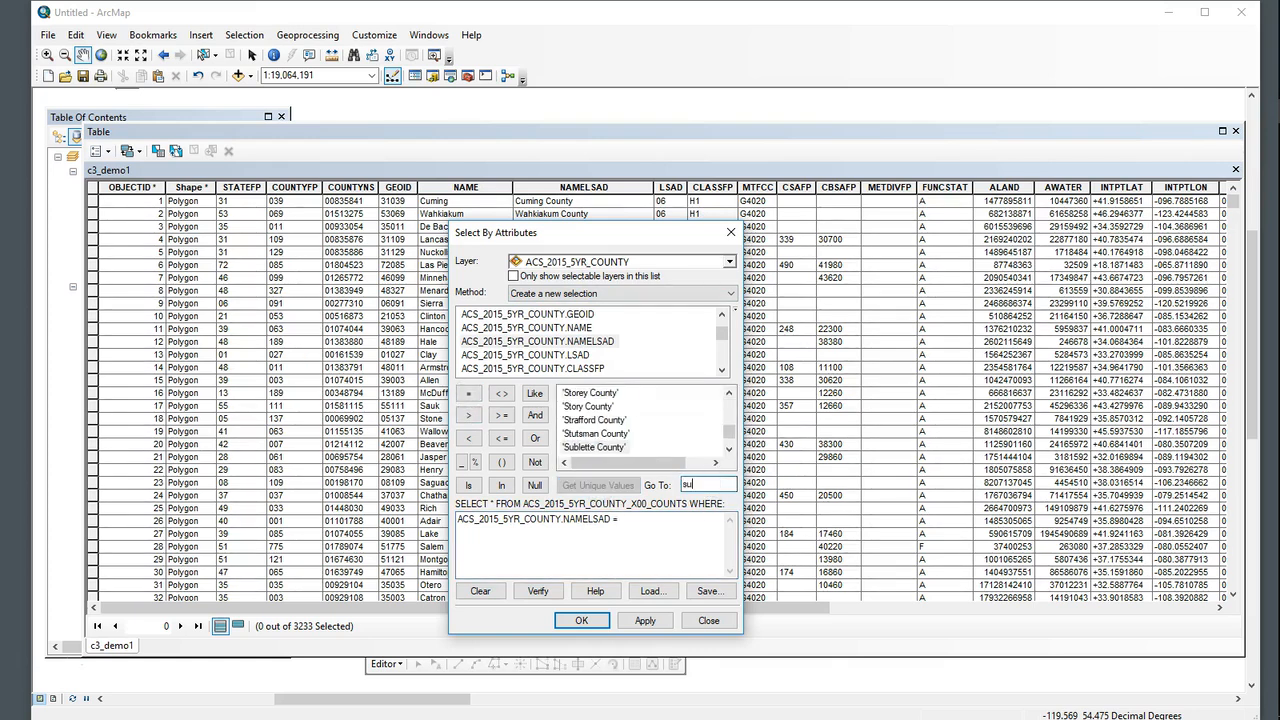
{"action": "type", "text": "ll"}
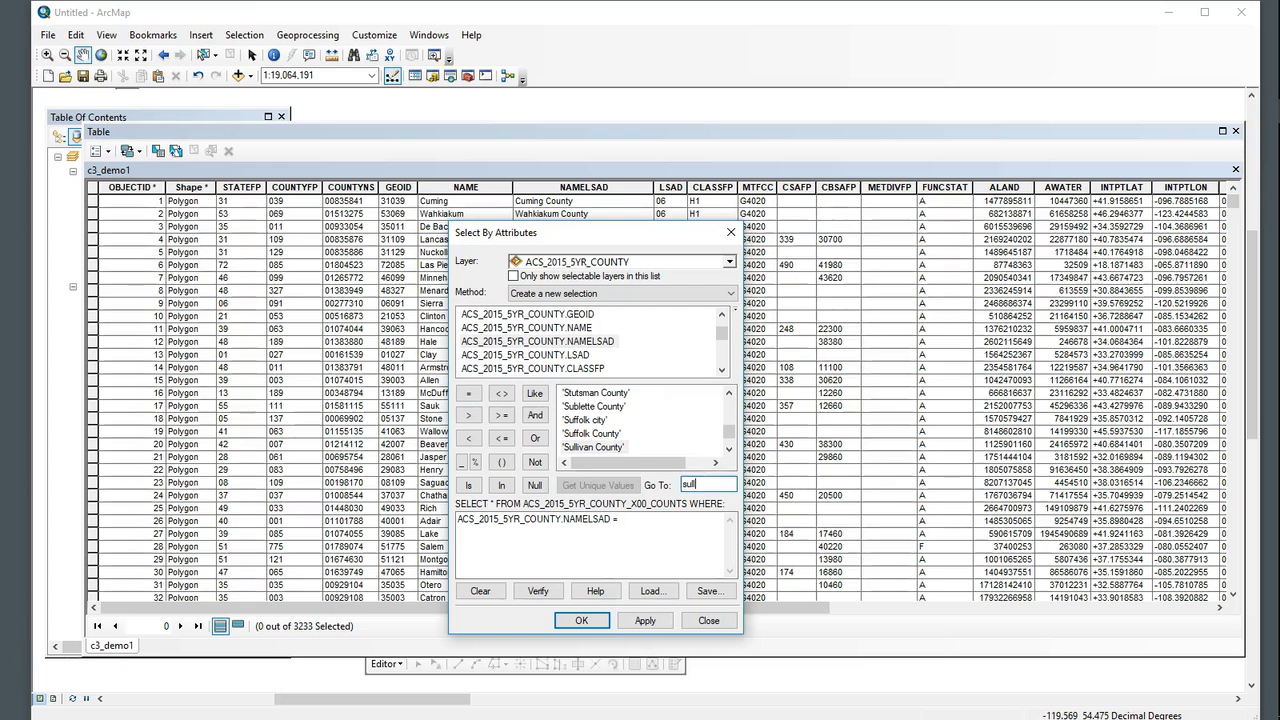
{"action": "double_click", "coordinate": [608, 447]}
{"action": "left_click", "coordinate": [648, 619]}
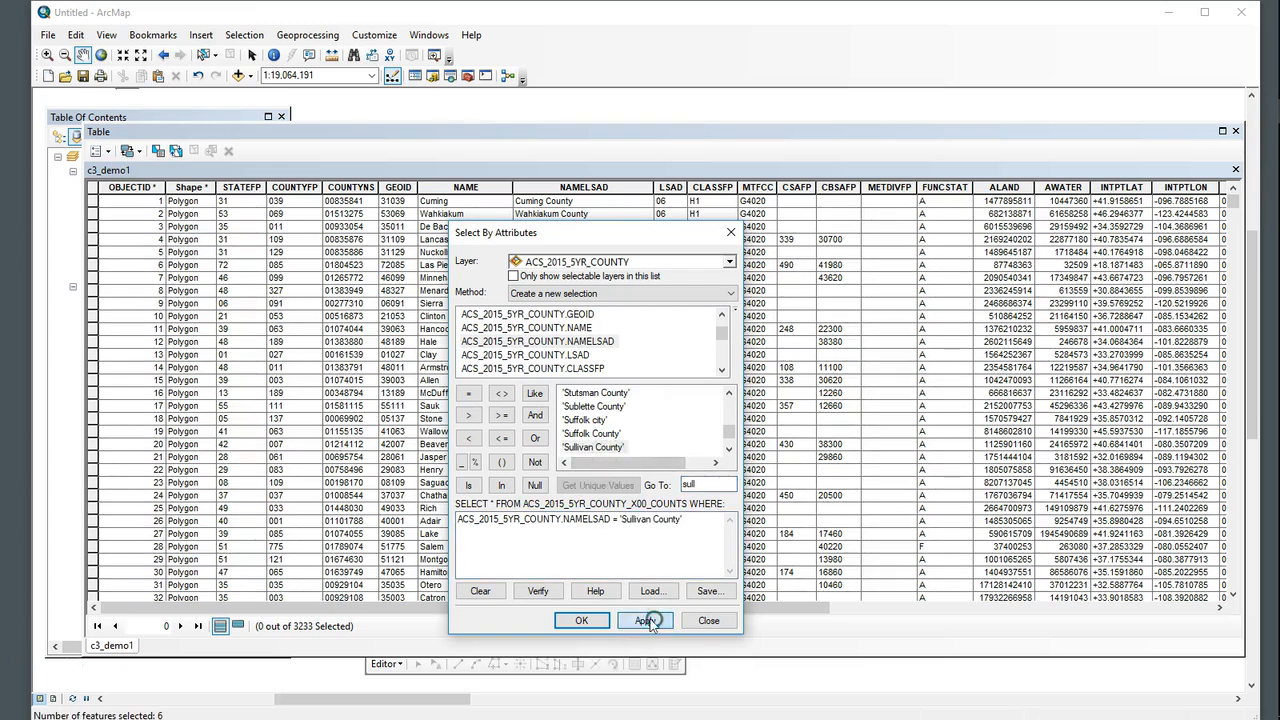
{"action": "left_click", "coordinate": [582, 620]}
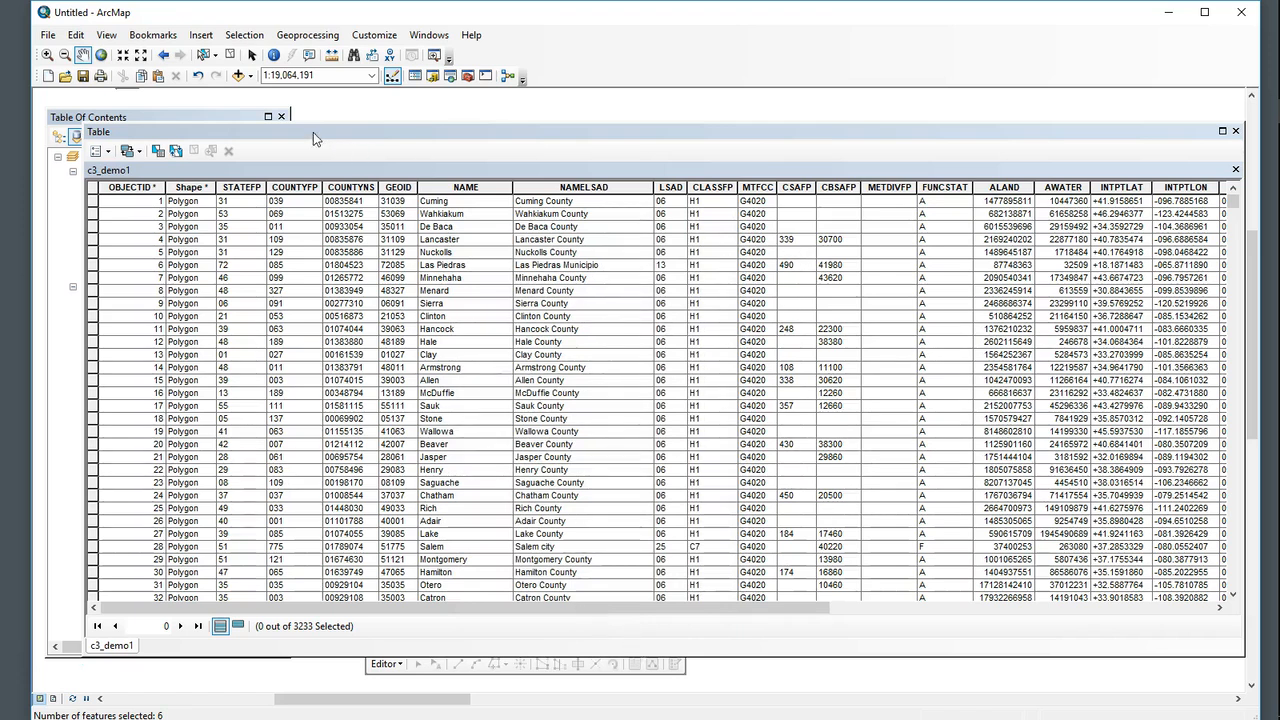
Reopen Select By Attributes, clear the existing expression and set the query layer to c3_demo1
{"action": "left_click", "coordinate": [244, 35]}
{"action": "left_click", "coordinate": [286, 49]}
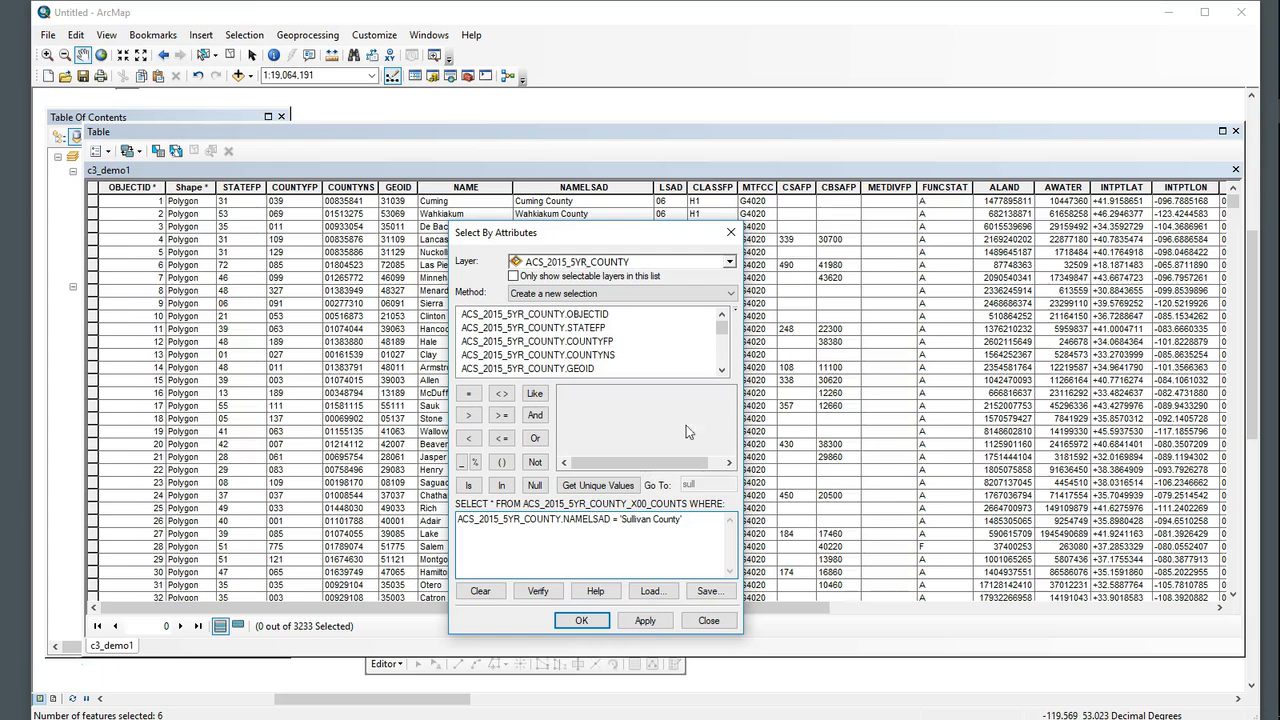
{"action": "left_click_drag", "start_coordinate": [684, 520], "coordinate": [457, 520]}
{"action": "key", "text": "BackSpace"}
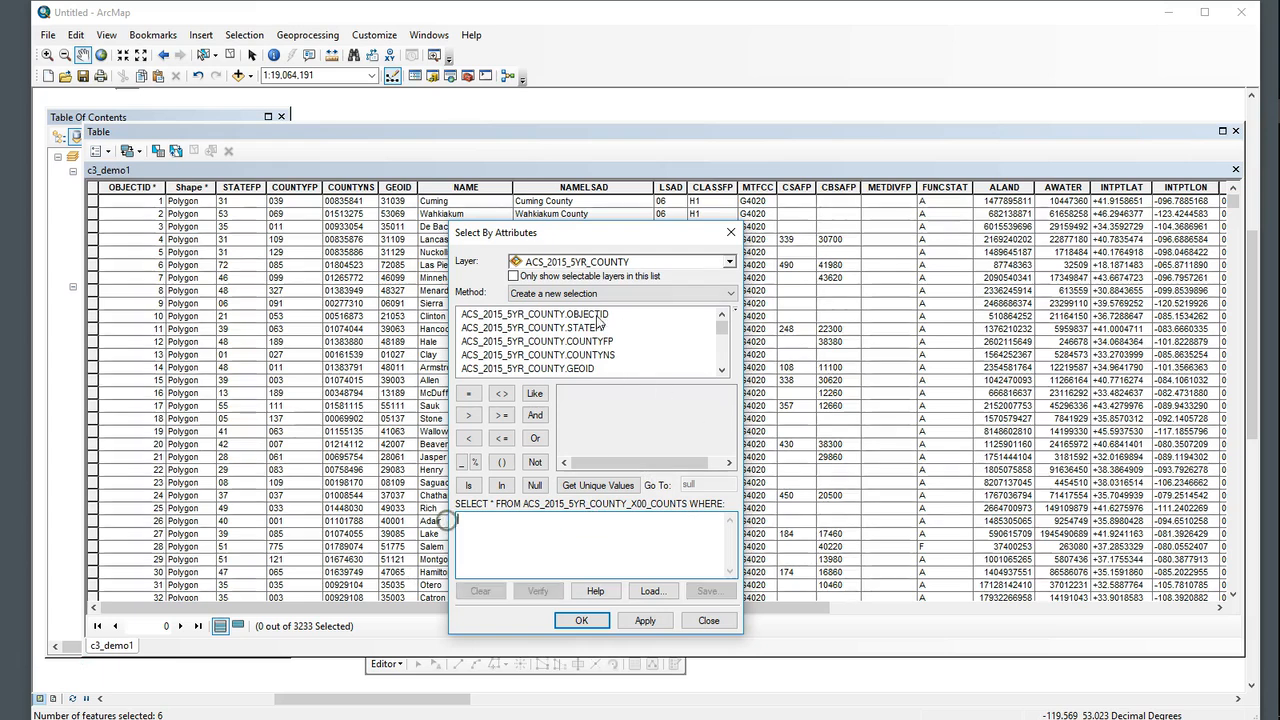
{"action": "left_click", "coordinate": [729, 261]}
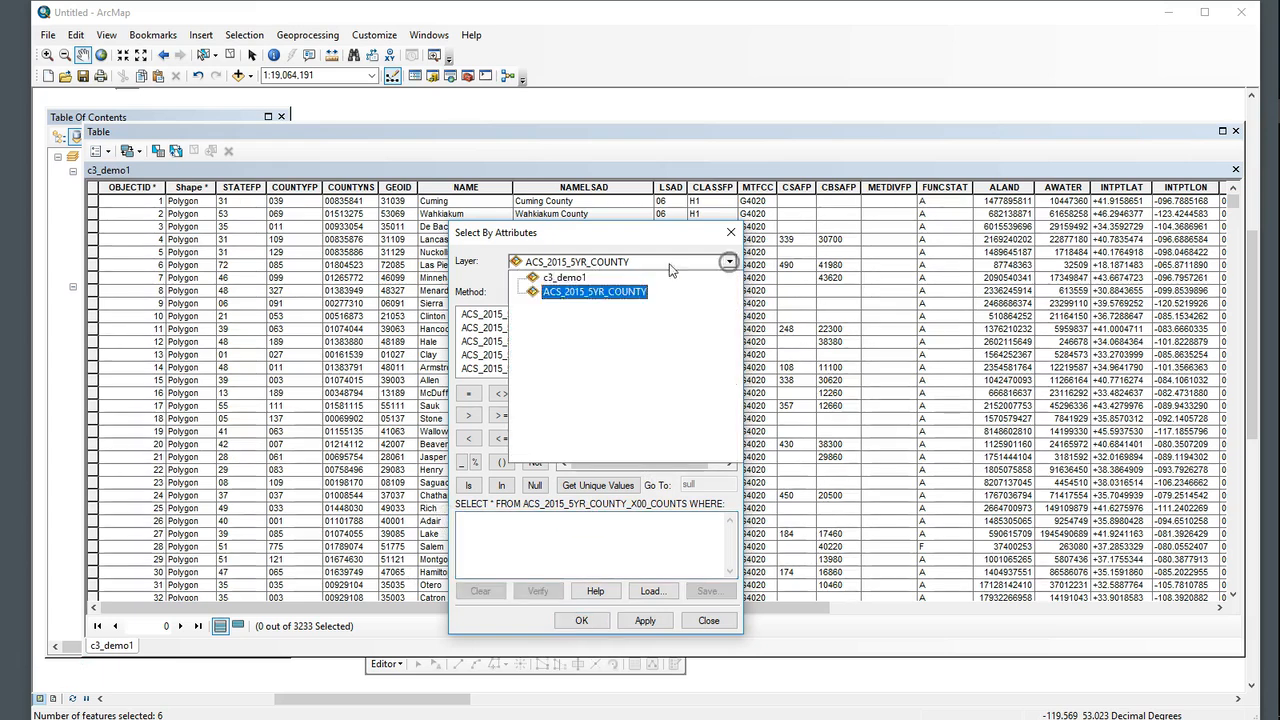
{"action": "left_click", "coordinate": [565, 278]}
Select the c3_demo1 records where NAMELSAD = 'Sullivan County'
{"action": "left_click", "coordinate": [468, 393]}
{"action": "left_click", "coordinate": [598, 485]}
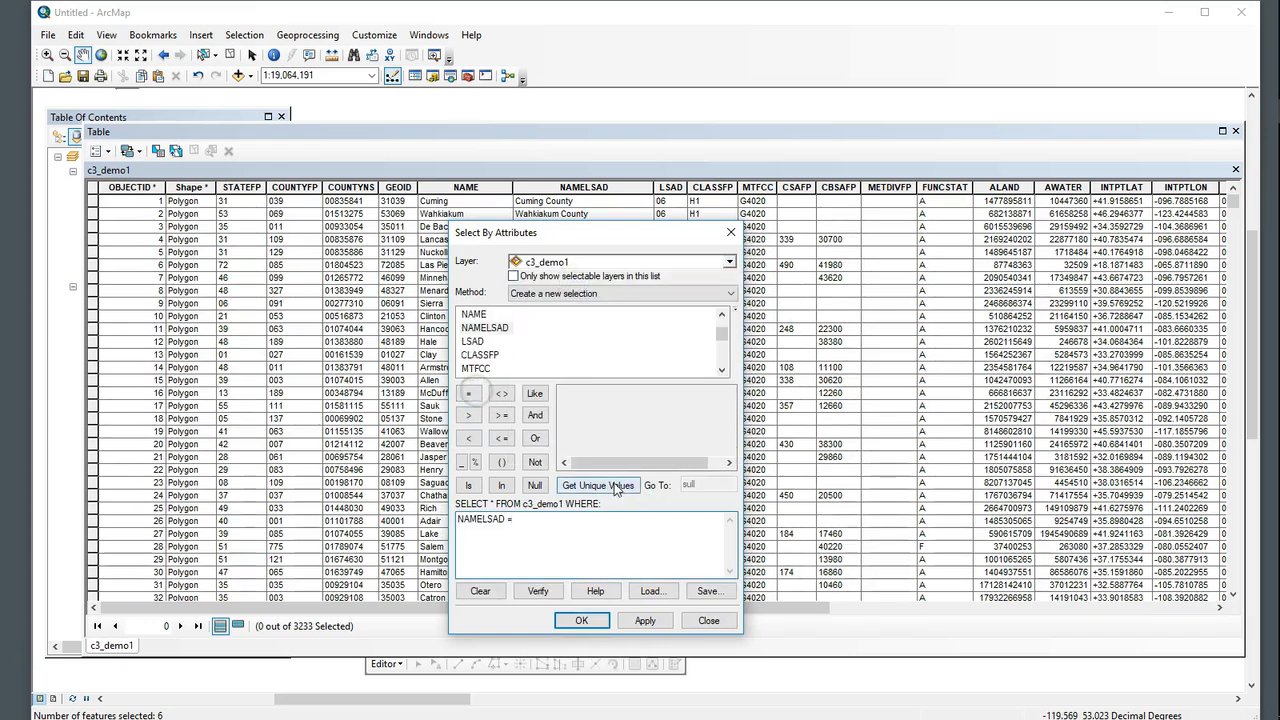
{"action": "left_click", "coordinate": [709, 484]}
{"action": "type", "text": "sullivan"}
{"action": "double_click", "coordinate": [593, 447]}
{"action": "left_click", "coordinate": [642, 621]}
{"action": "left_click", "coordinate": [586, 621]}
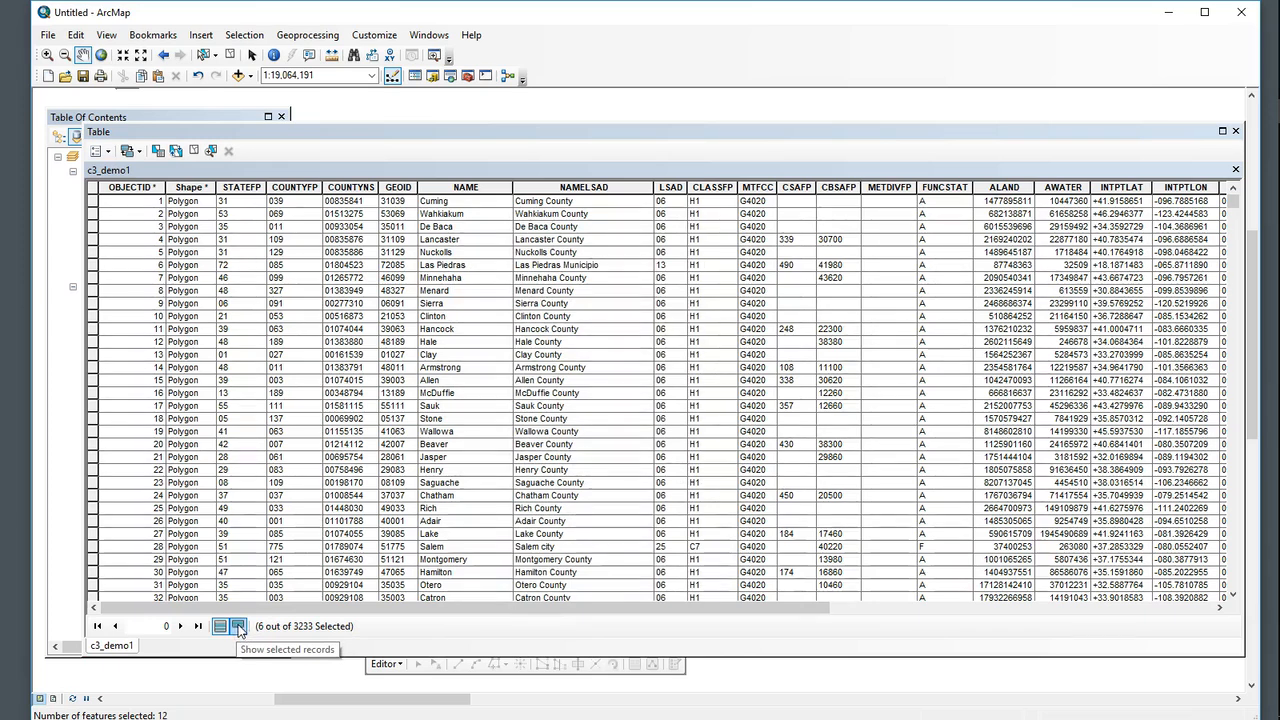
Show only the selected records and examine the ALAND and sq_mi values for the Sullivan County record with STATEFP 36
{"action": "left_click", "coordinate": [238, 627]}
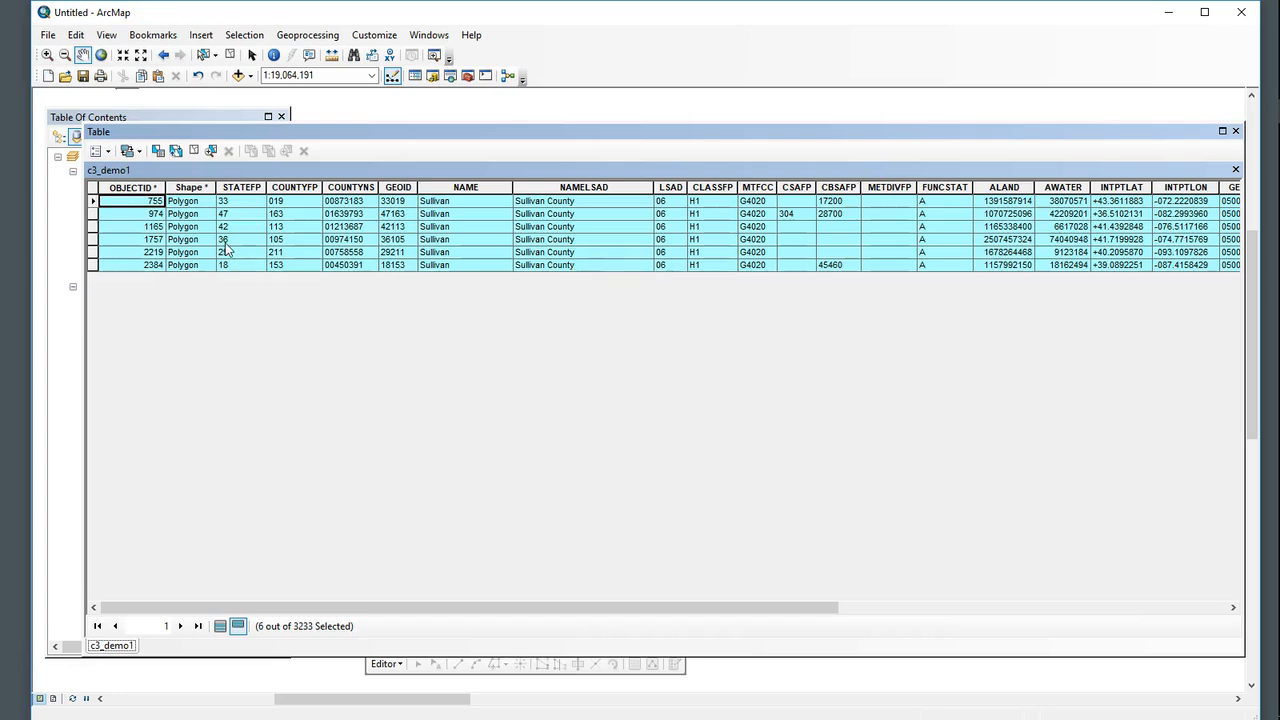
{"action": "left_click", "coordinate": [92, 239]}
{"action": "scroll", "coordinate": [1170, 252], "scroll_direction": "right", "scroll_amount": 5}
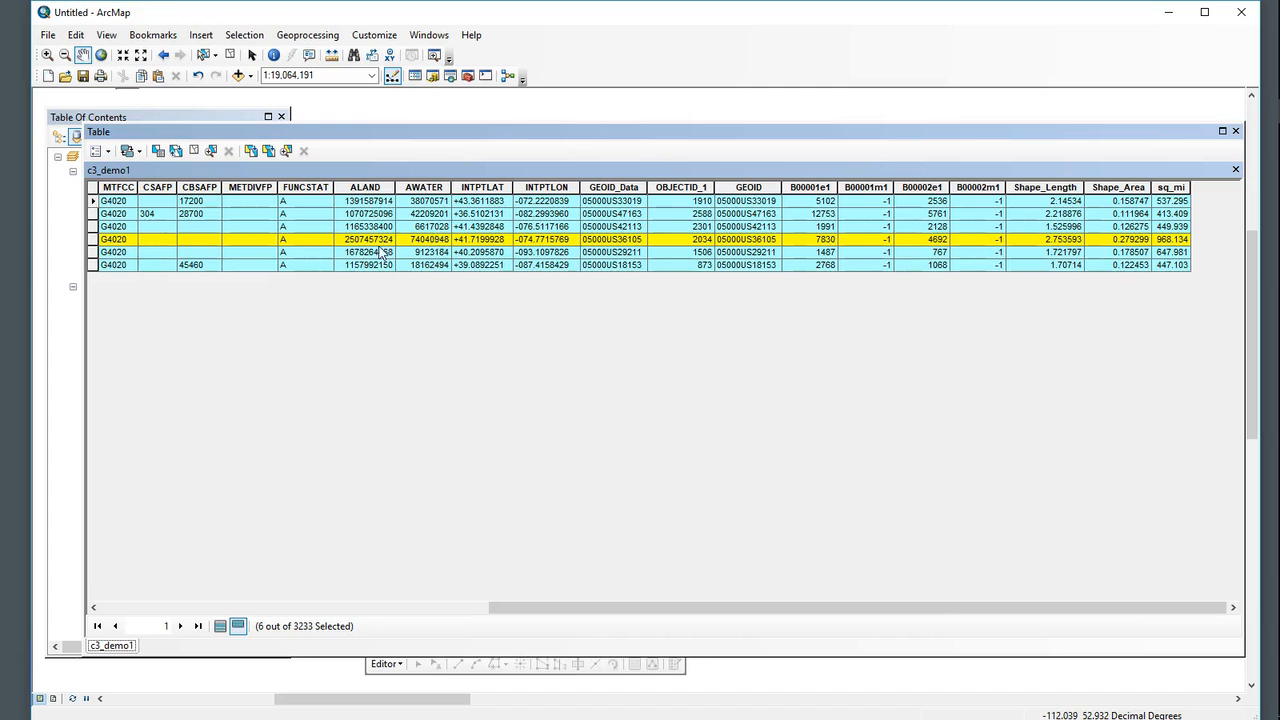
{"action": "left_click", "coordinate": [1172, 241]}
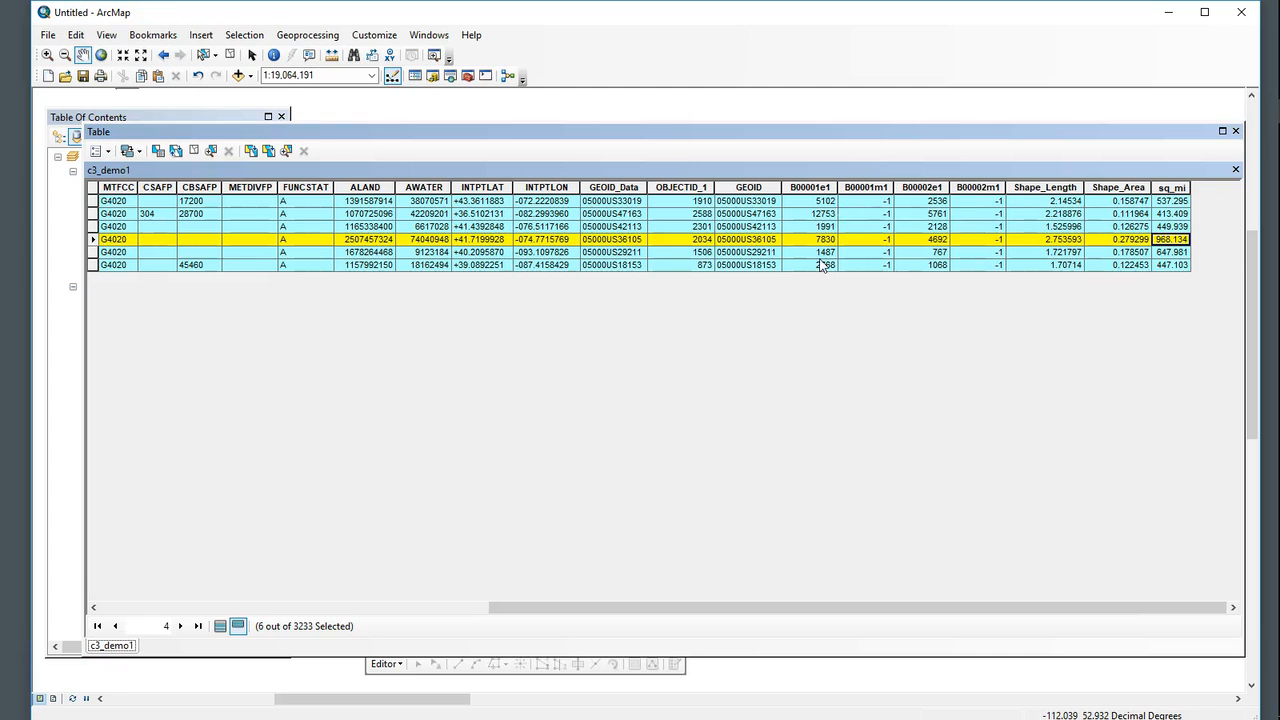
Close the c3_demo1 attribute table and clear all selected features on the map
{"action": "left_click", "coordinate": [1235, 131]}
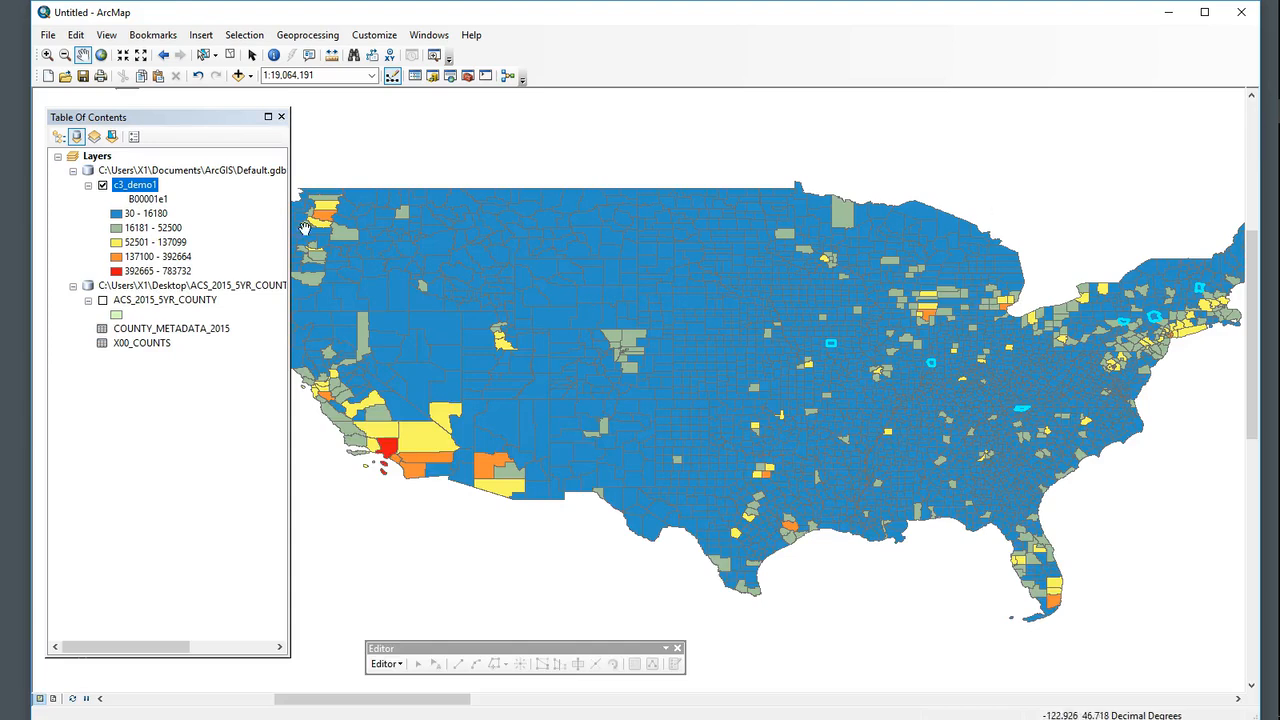
{"action": "left_click", "coordinate": [305, 35]}
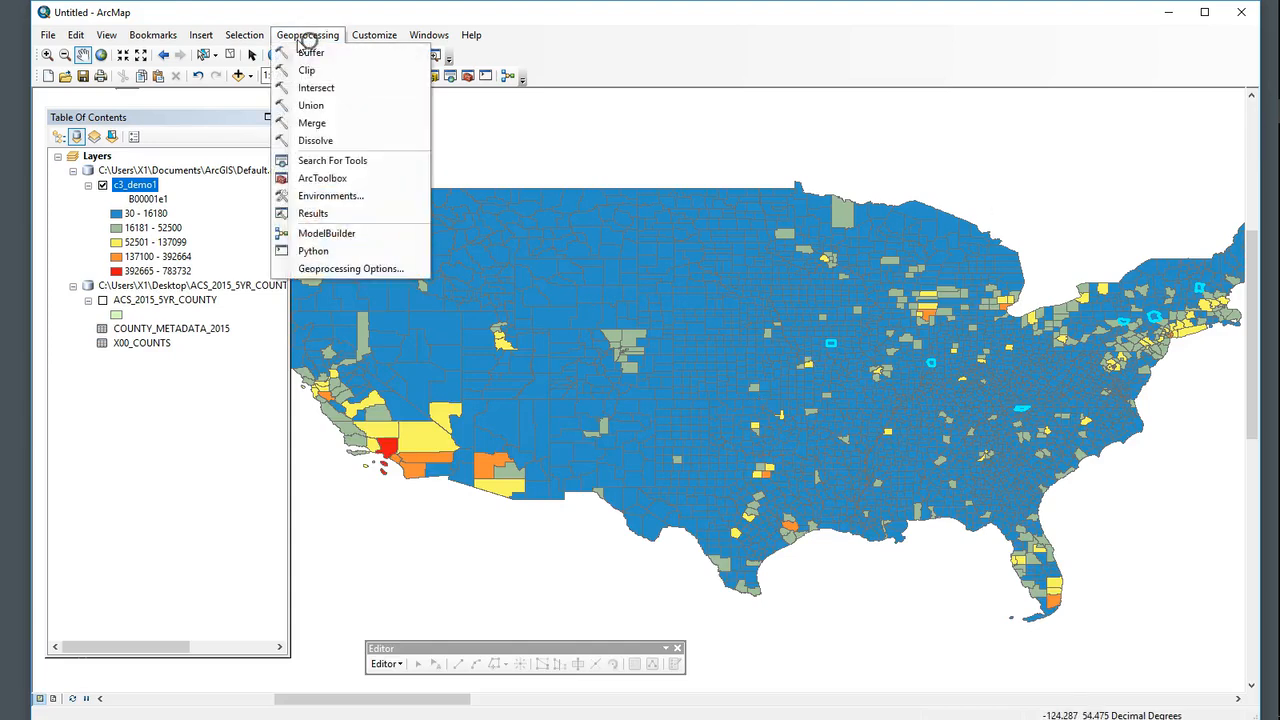
{"action": "mouse_move", "coordinate": [252, 38]}
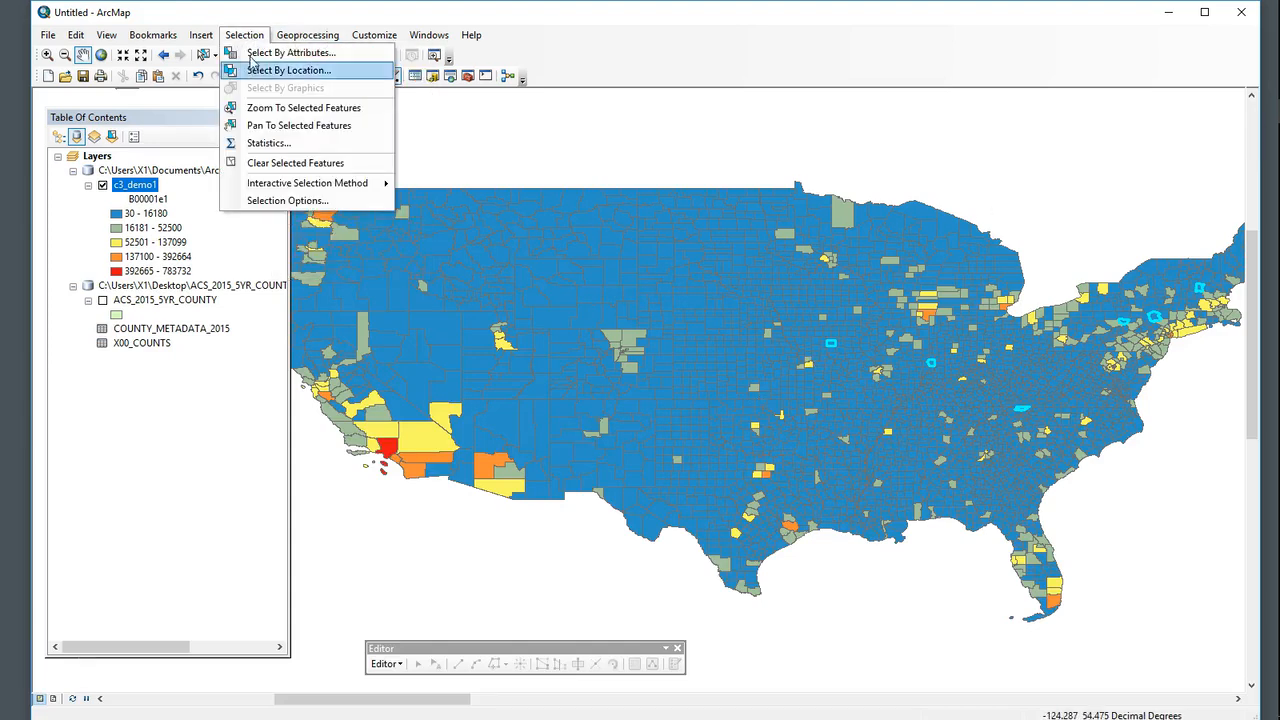
{"action": "left_click", "coordinate": [280, 163]}
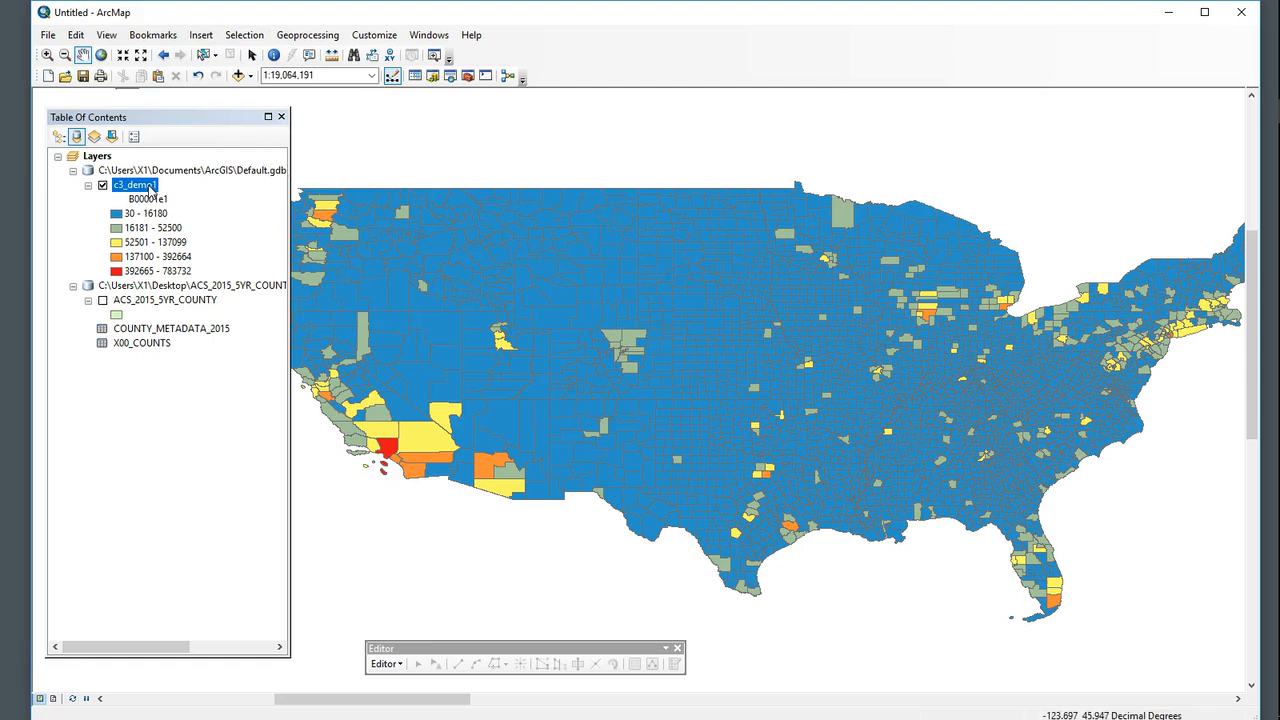
Open the c3_demo1 symbology properties, keep B00001e1 as the value field and open the choice of normalization fields
{"action": "right_click", "coordinate": [150, 188]}
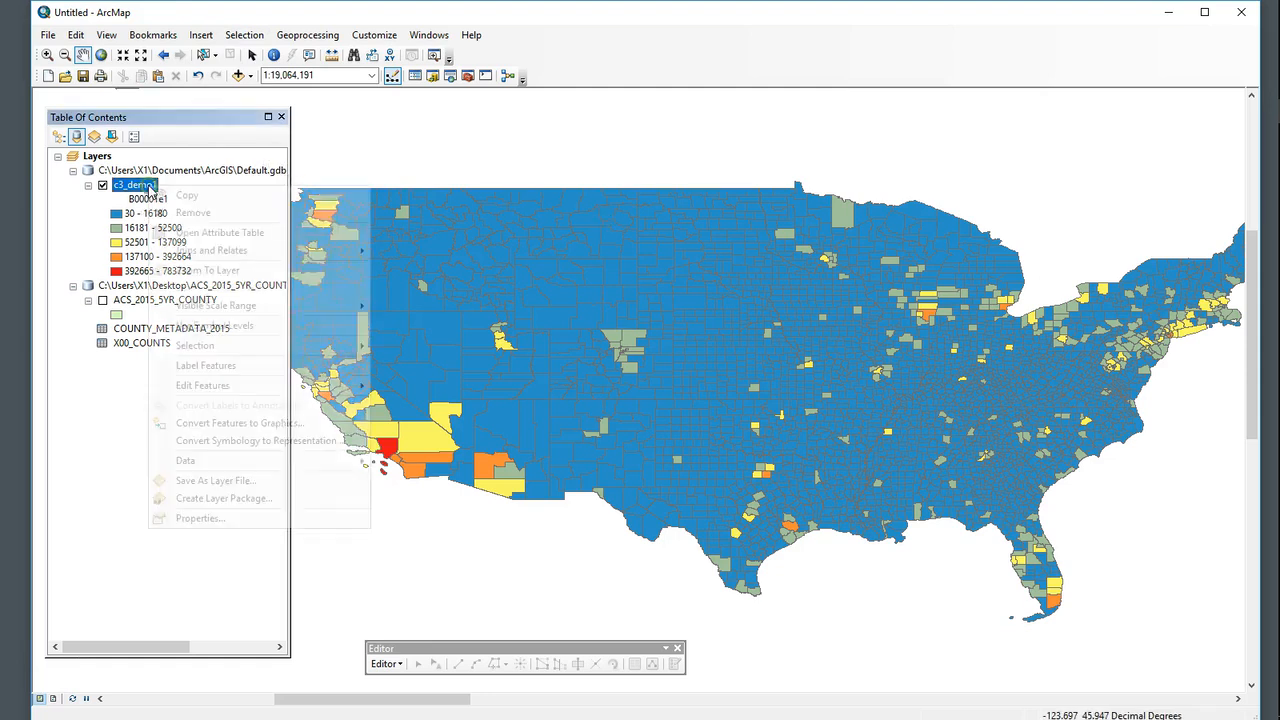
{"action": "left_click", "coordinate": [224, 520]}
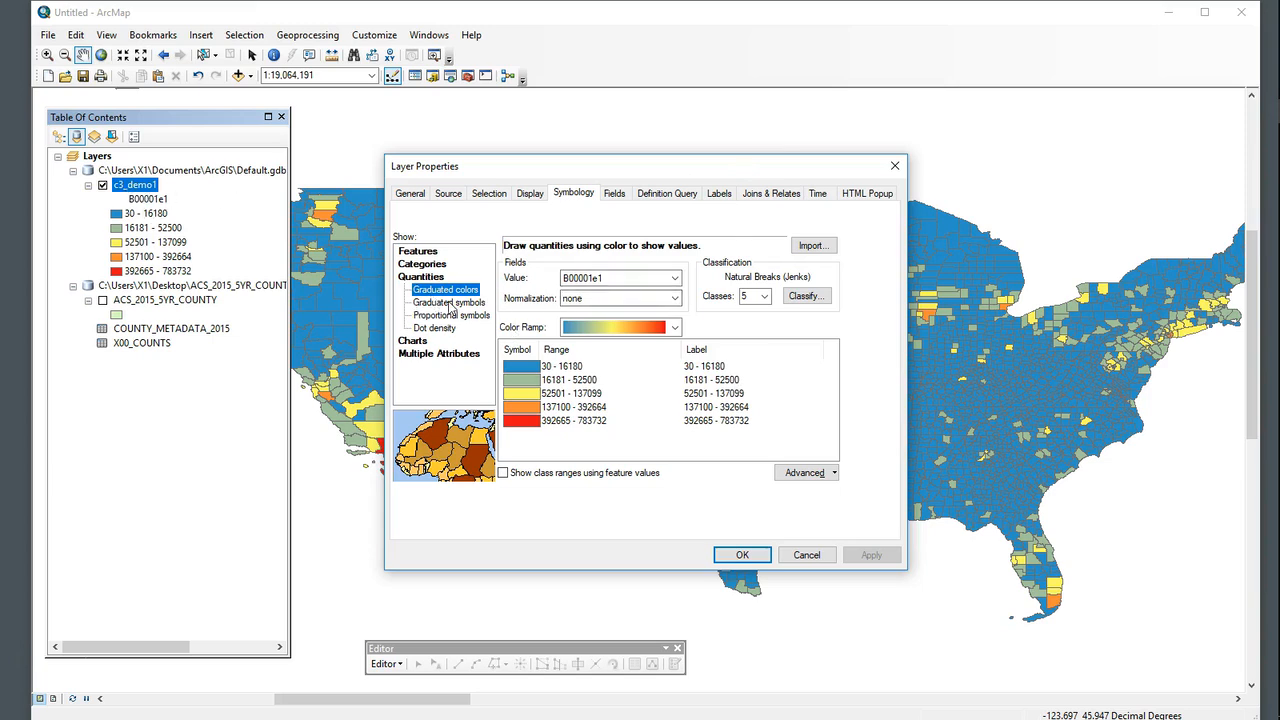
{"action": "left_click", "coordinate": [640, 279]}
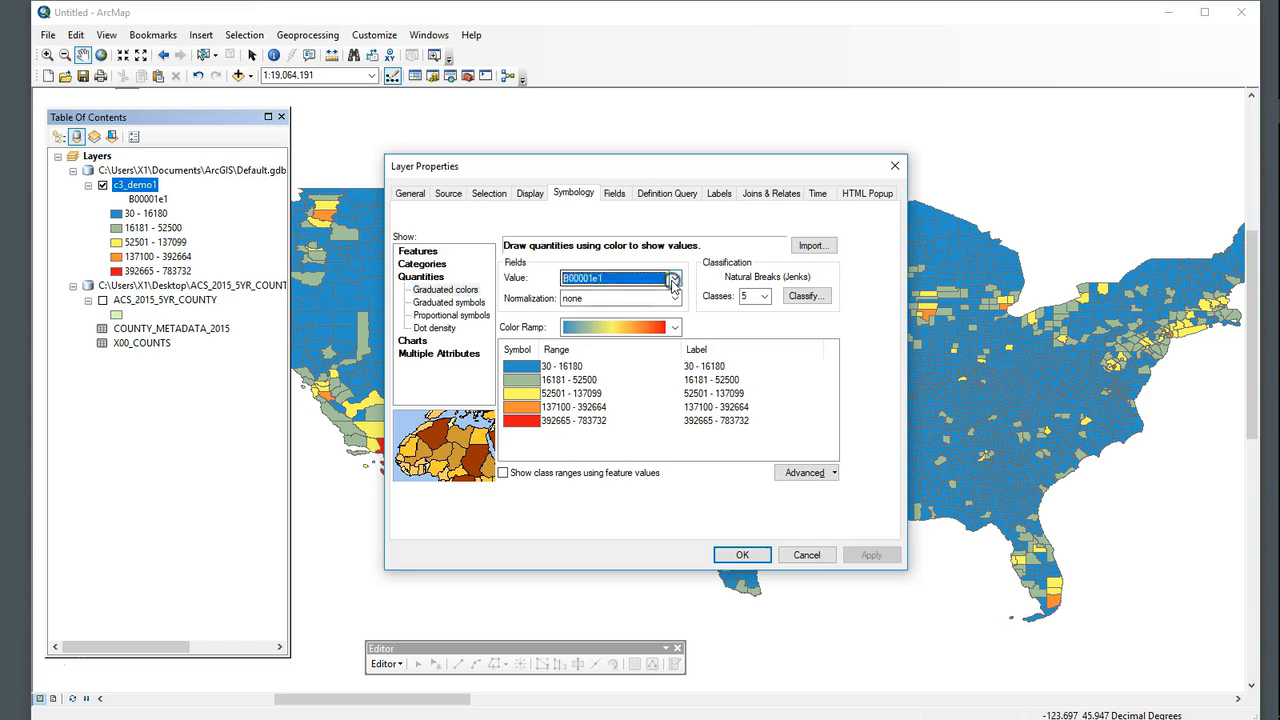
{"action": "left_click", "coordinate": [600, 334]}
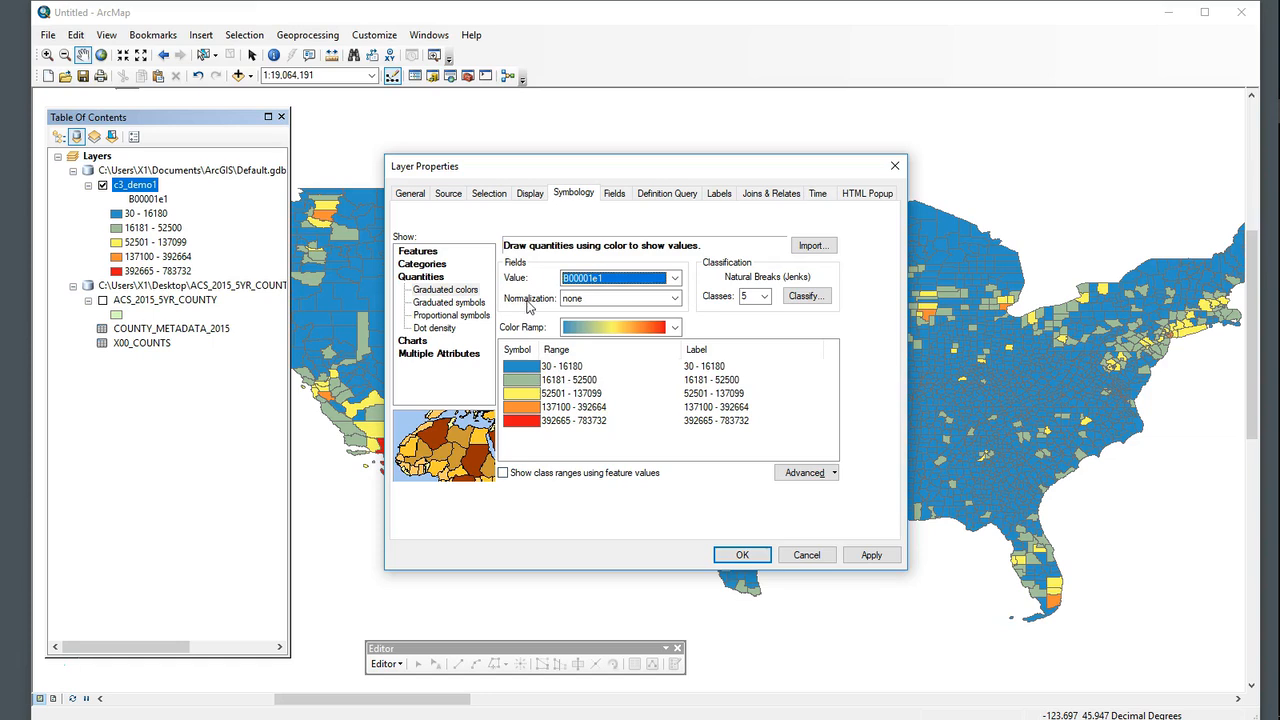
{"action": "left_click", "coordinate": [678, 298]}
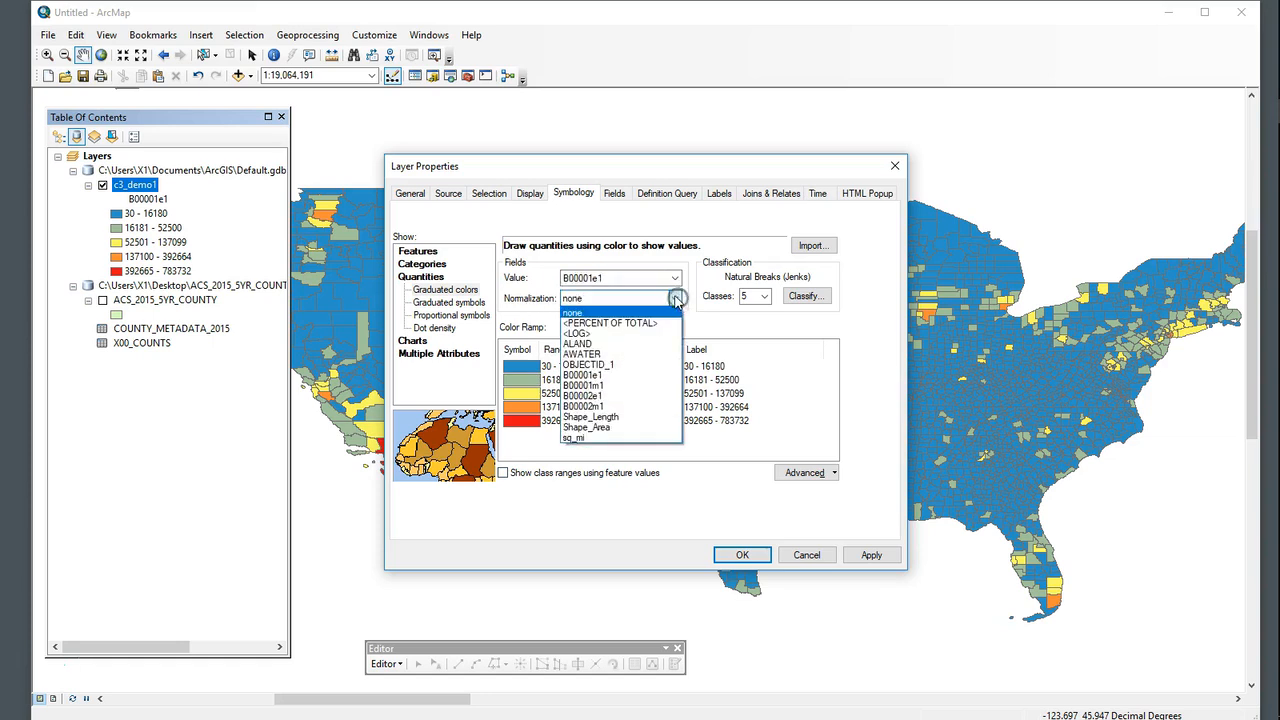
Normalize the B00001e1 graduated colors by sq_mi and round the class labels to two significant digits
{"action": "left_click", "coordinate": [588, 439]}
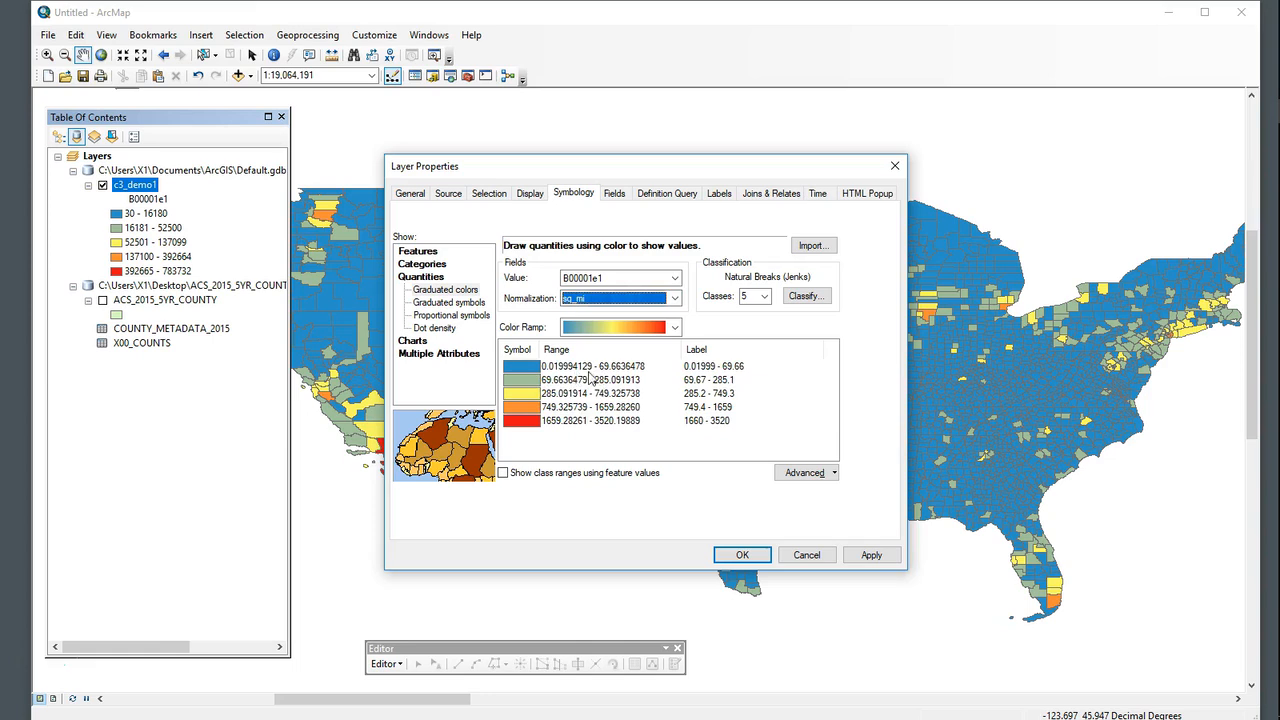
{"action": "left_click", "coordinate": [697, 352]}
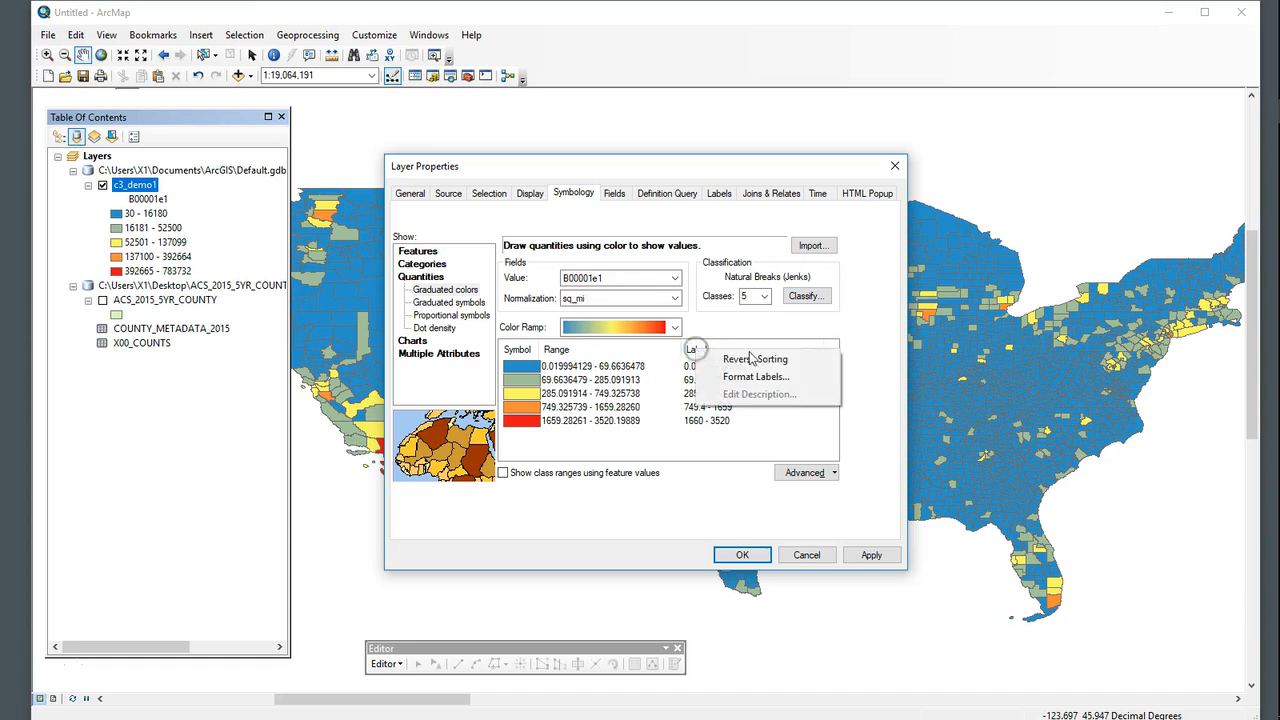
{"action": "left_click", "coordinate": [756, 376]}
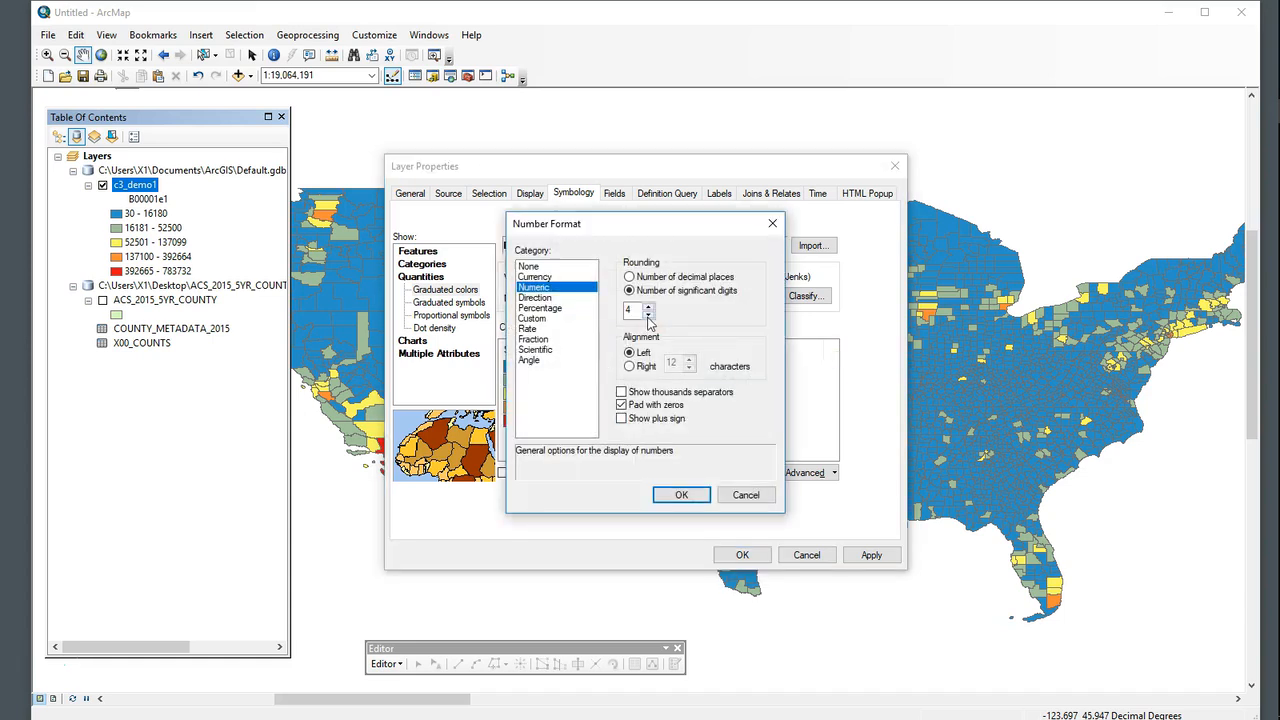
{"action": "left_click", "coordinate": [684, 495]}
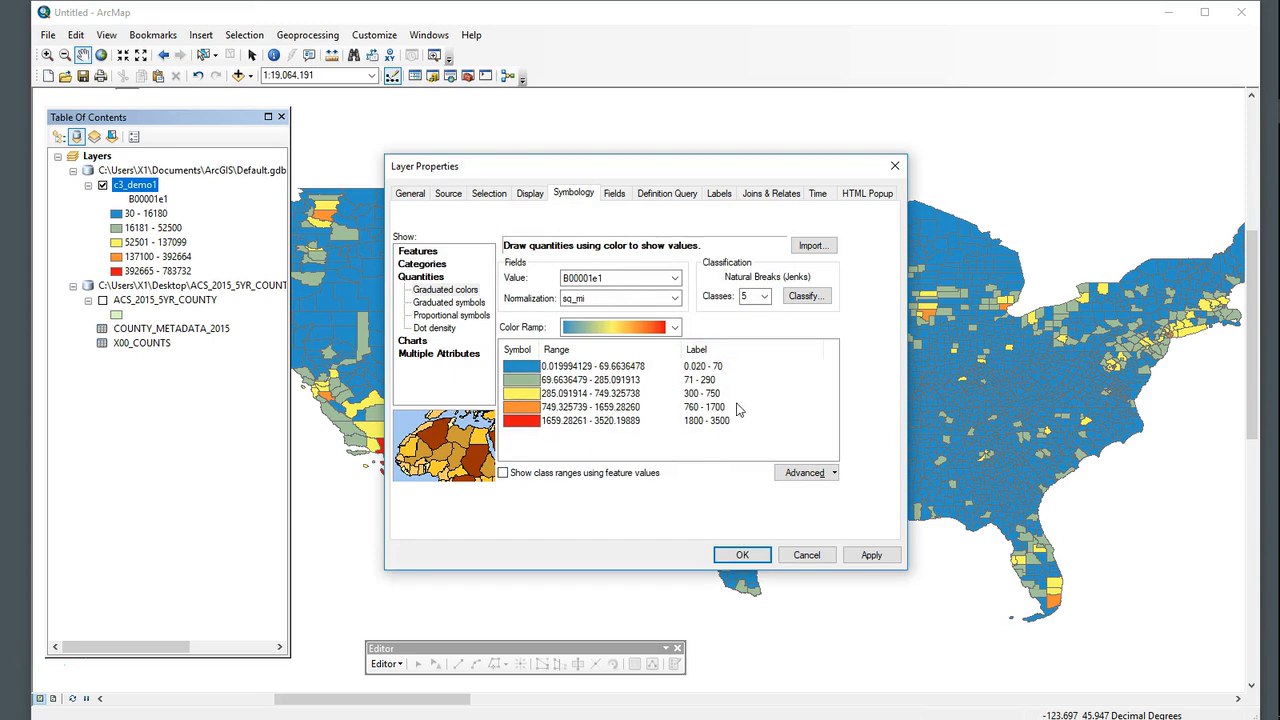
{"action": "left_click", "coordinate": [868, 560]}
{"action": "left_click", "coordinate": [740, 554]}
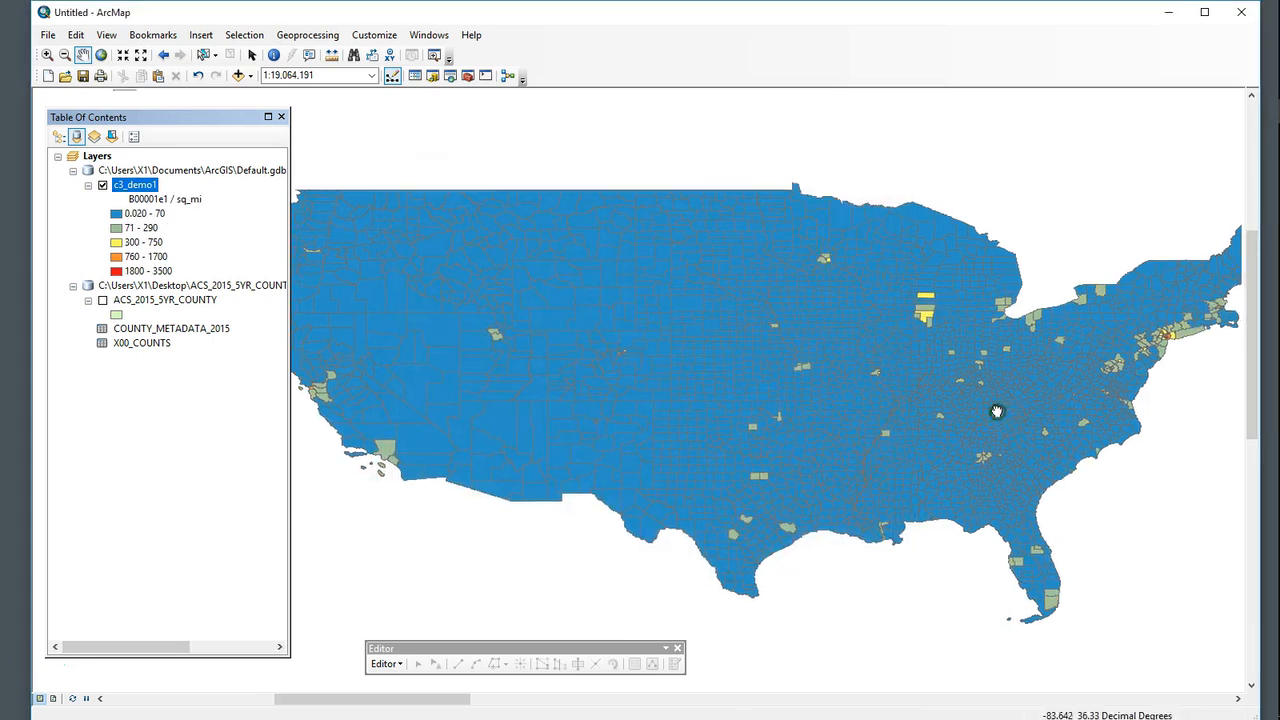
Rename the c3_demo1 legend heading to "Persons / sq_mi"
{"action": "left_click_drag", "start_coordinate": [1000, 414], "coordinate": [886, 403]}
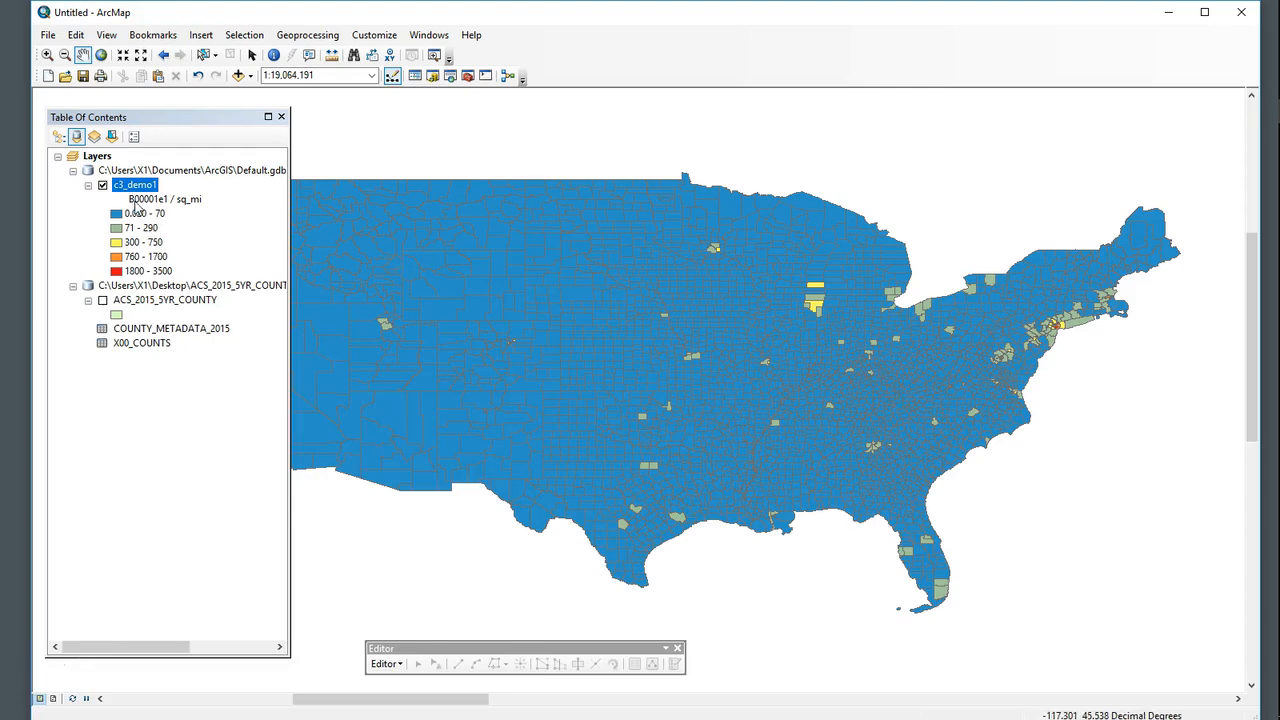
{"action": "left_click", "coordinate": [148, 201]}
{"action": "left_click", "coordinate": [147, 201]}
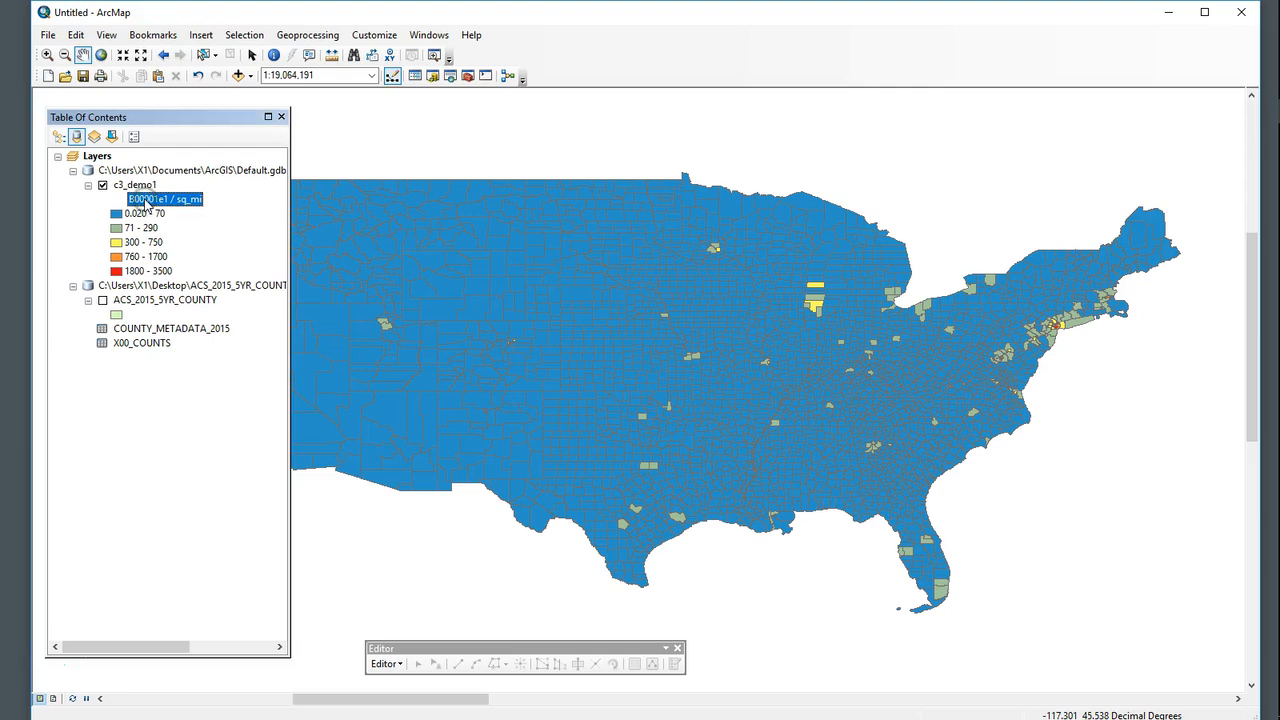
{"action": "left_click_drag", "start_coordinate": [168, 199], "coordinate": [128, 201]}
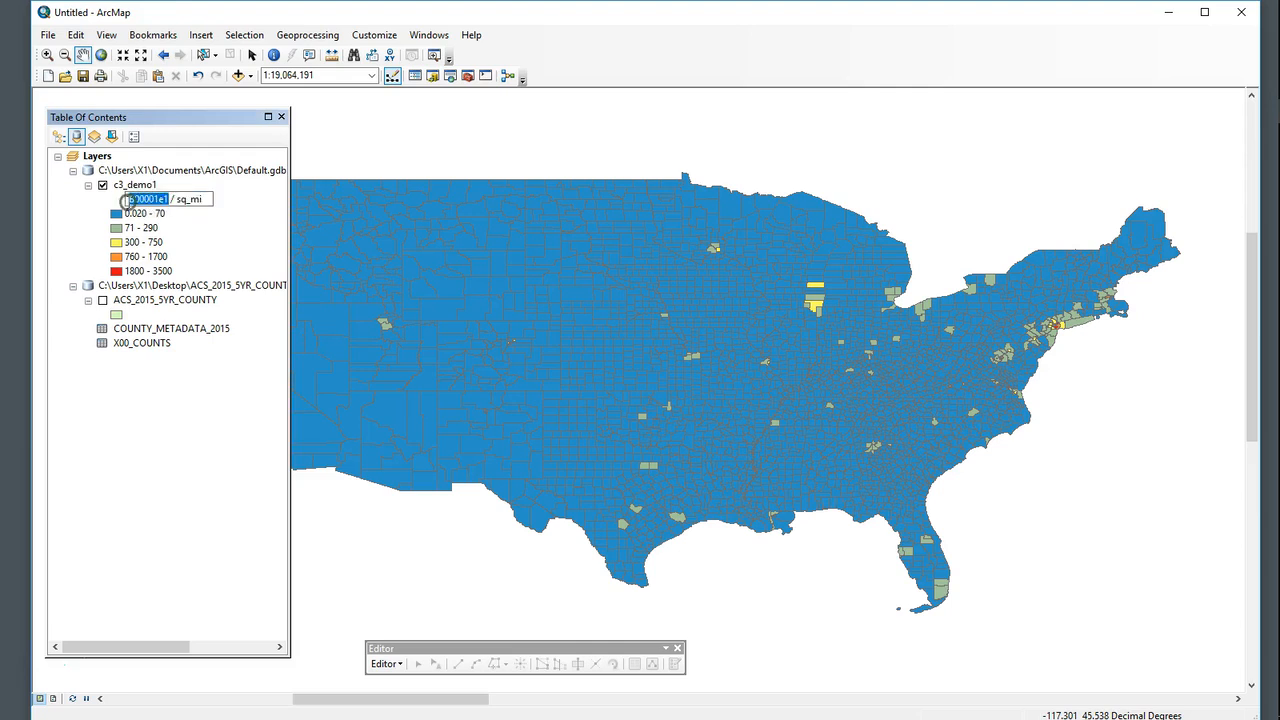
{"action": "type", "text": "Persons"}
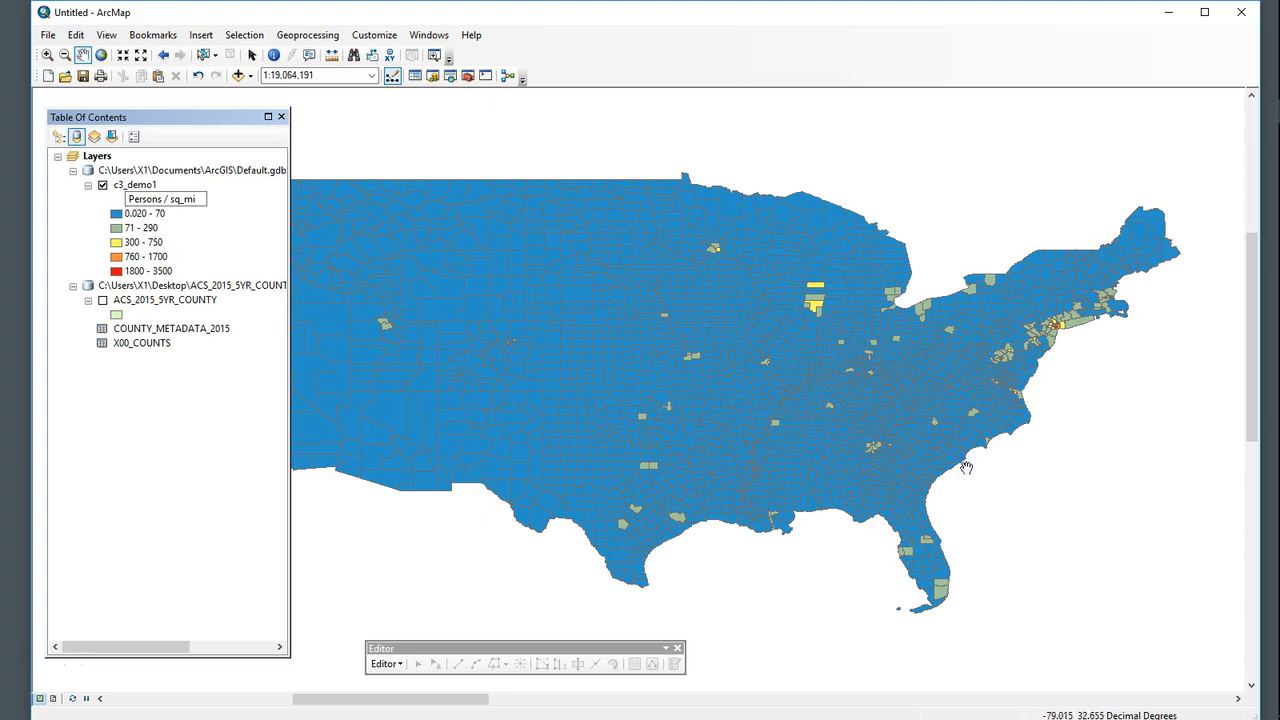
Identify San Mateo County on the California coast to view its attributes
{"action": "left_click_drag", "start_coordinate": [737, 374], "coordinate": [889, 357]}
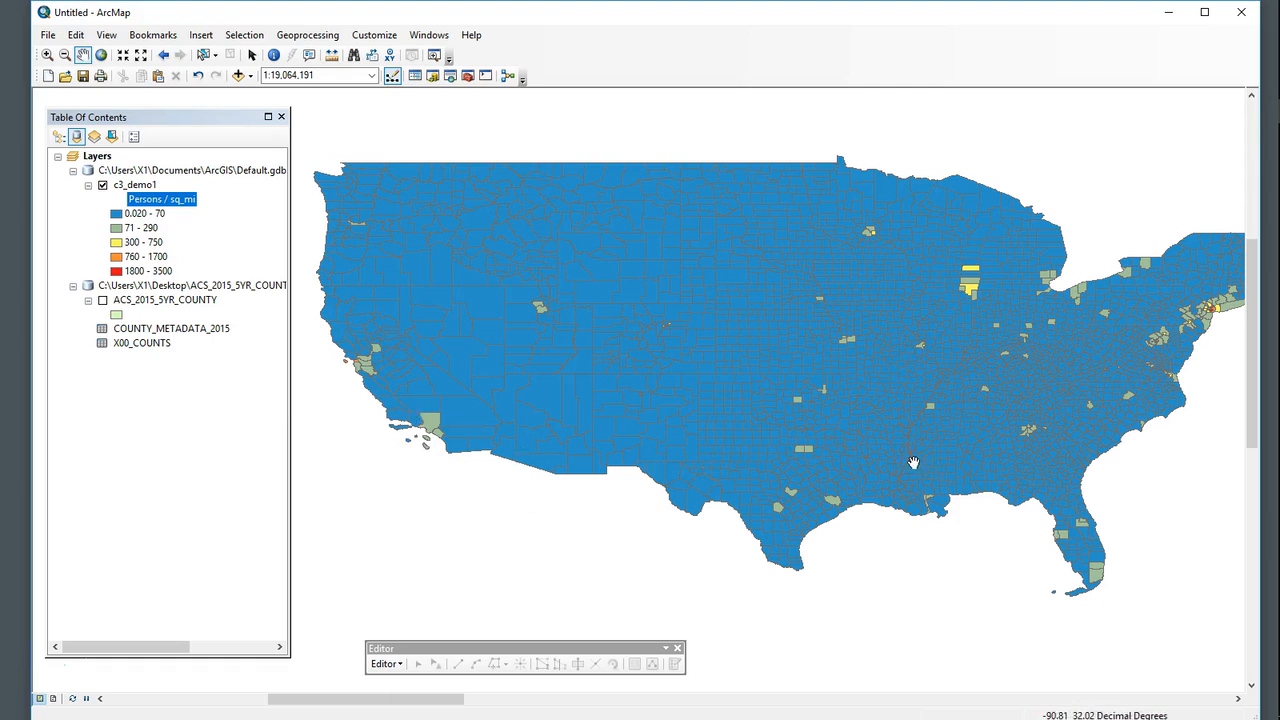
{"action": "left_click", "coordinate": [273, 55]}
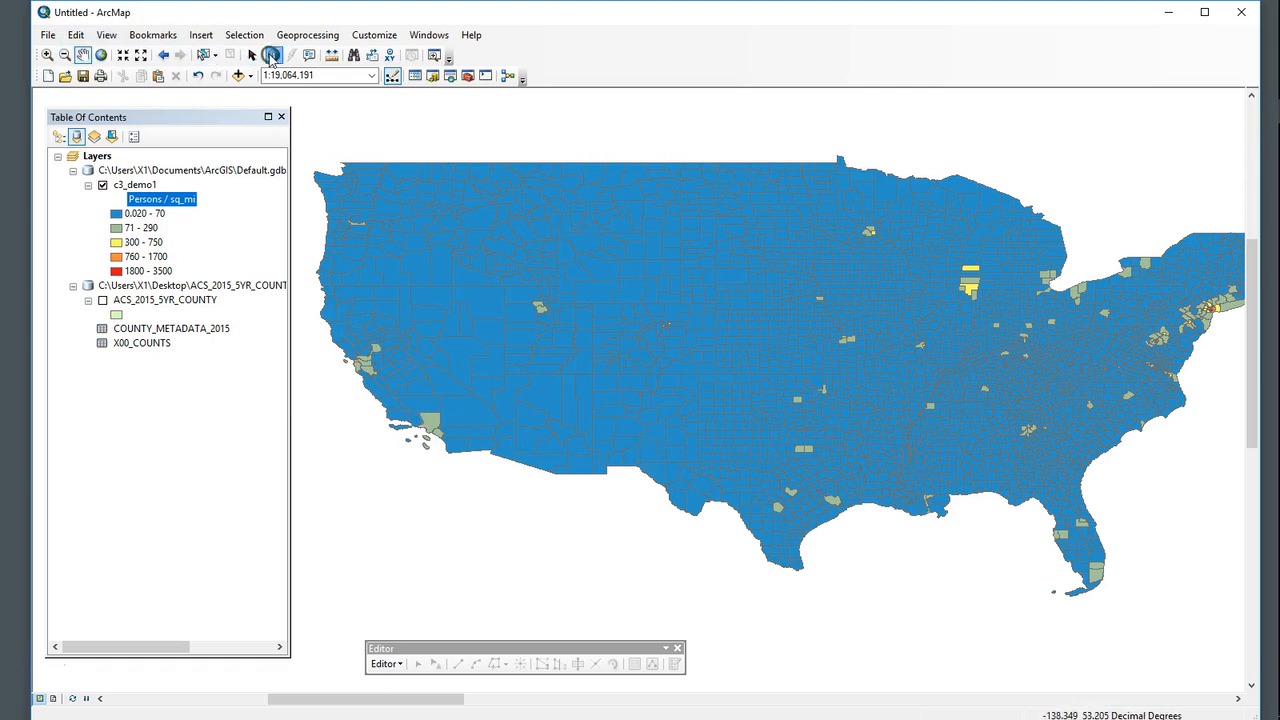
{"action": "left_click", "coordinate": [360, 382]}
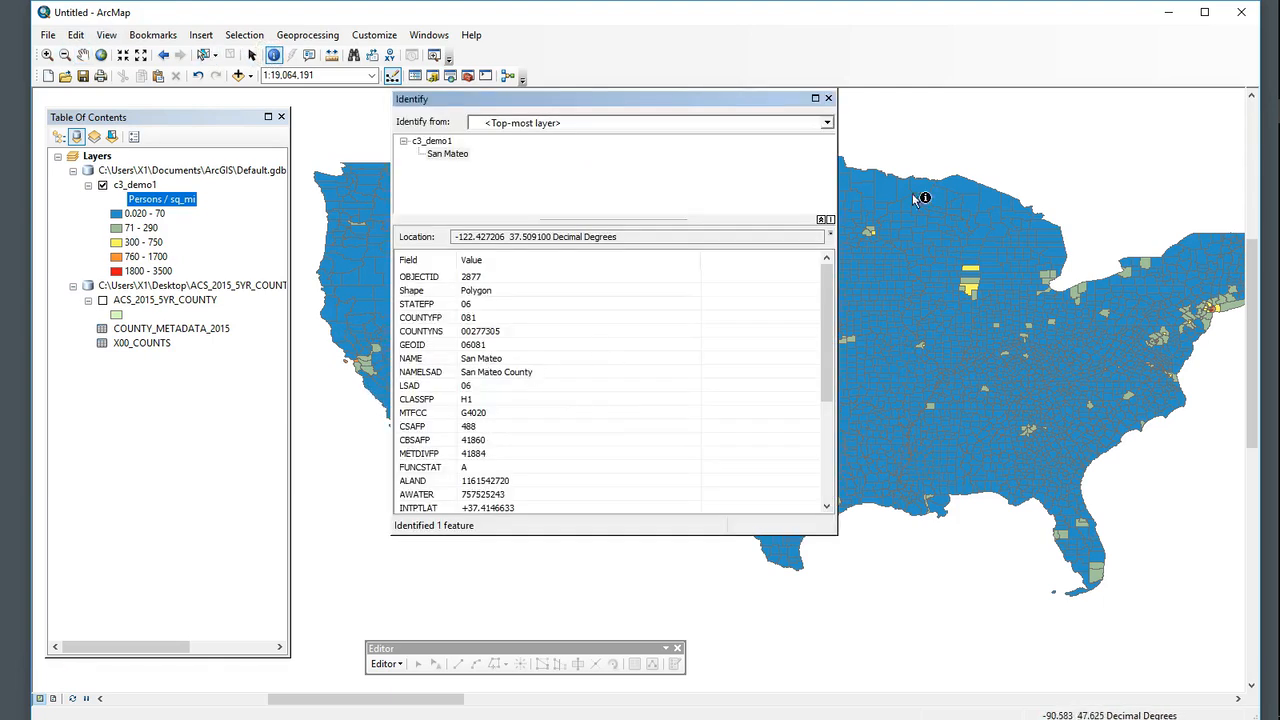
{"action": "left_click", "coordinate": [827, 98]}
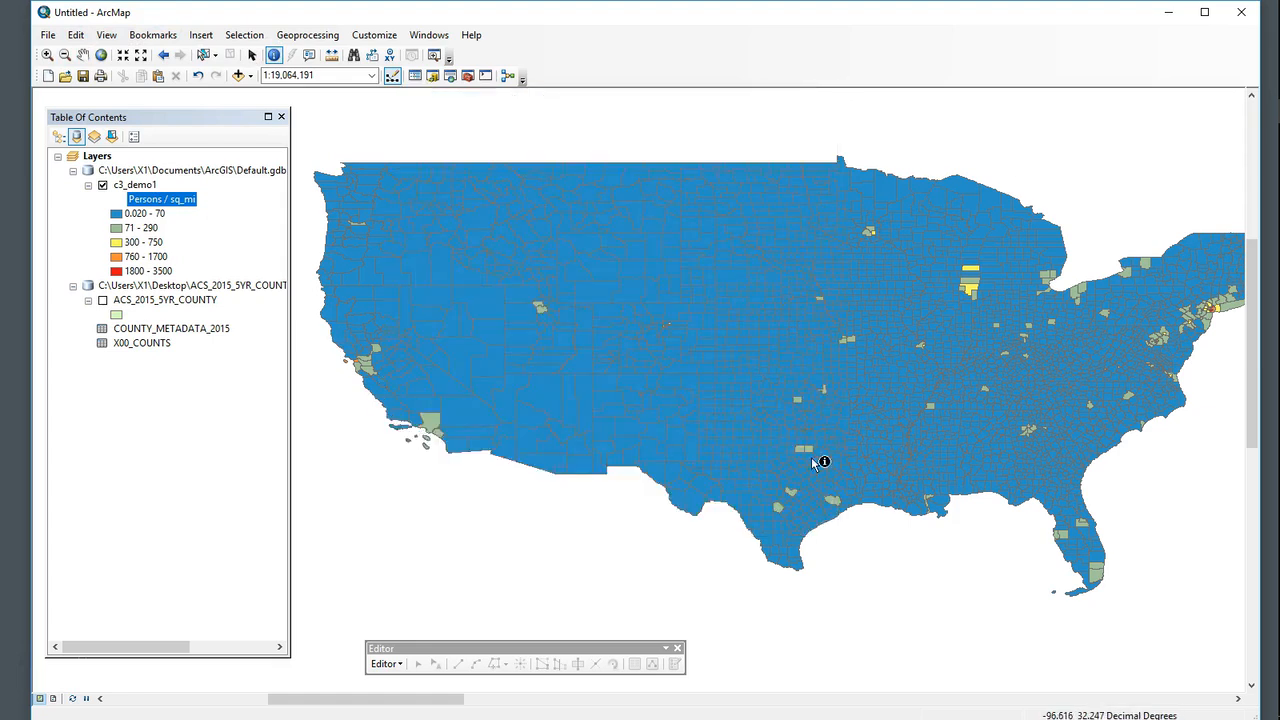
Identify Kings County in the New York area and review its attributes through the sq_mi field
{"action": "left_click", "coordinate": [83, 55]}
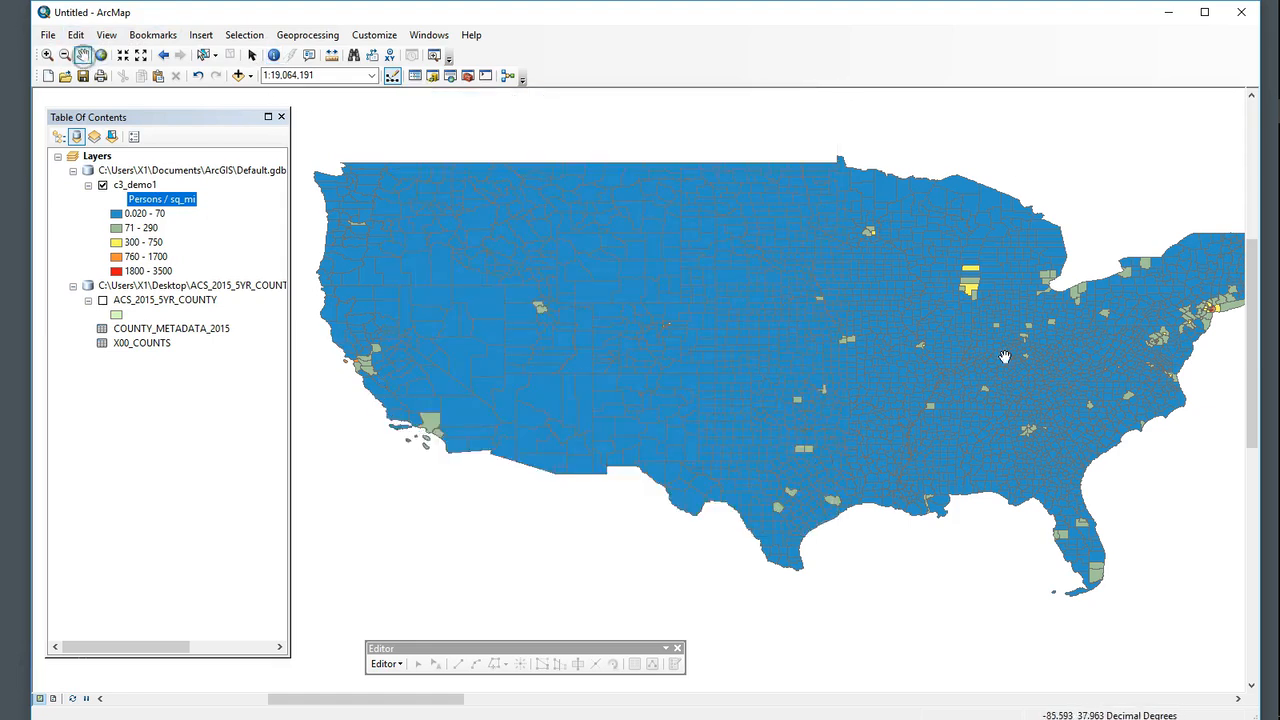
{"action": "scroll", "coordinate": [1023, 368], "scroll_direction": "down", "scroll_amount": 3}
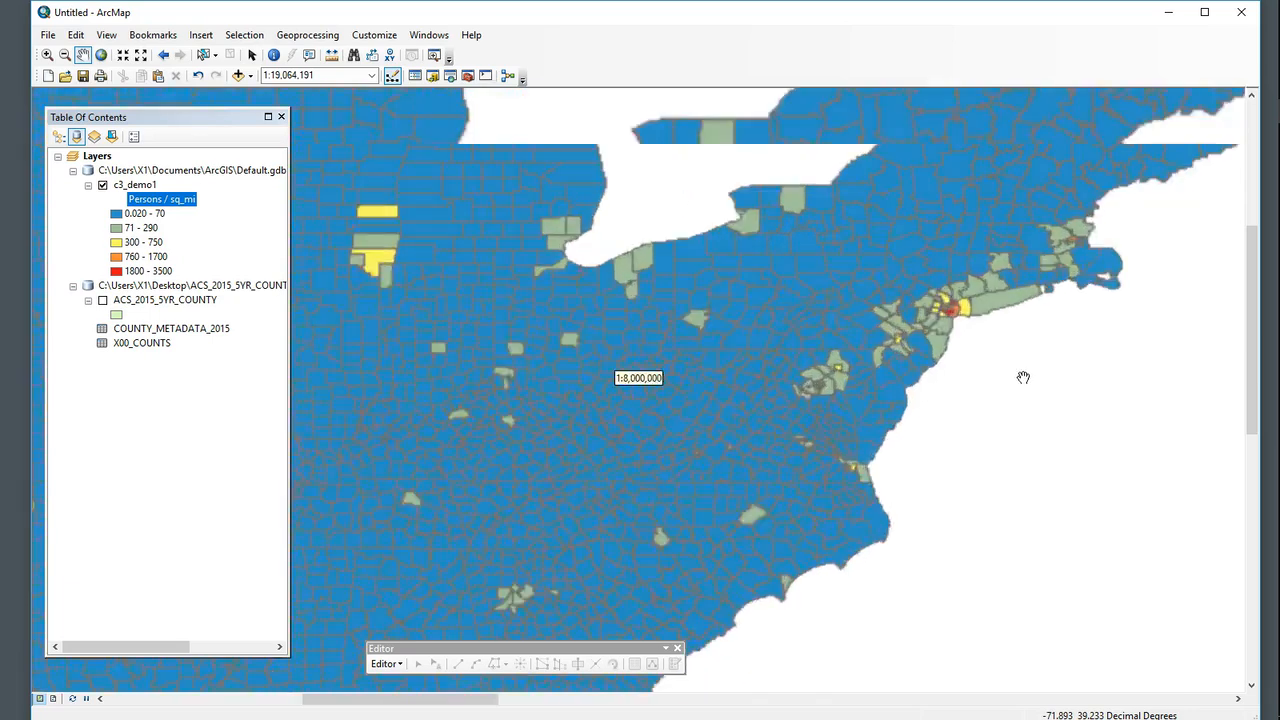
{"action": "scroll", "coordinate": [1025, 370], "scroll_direction": "down", "scroll_amount": 2}
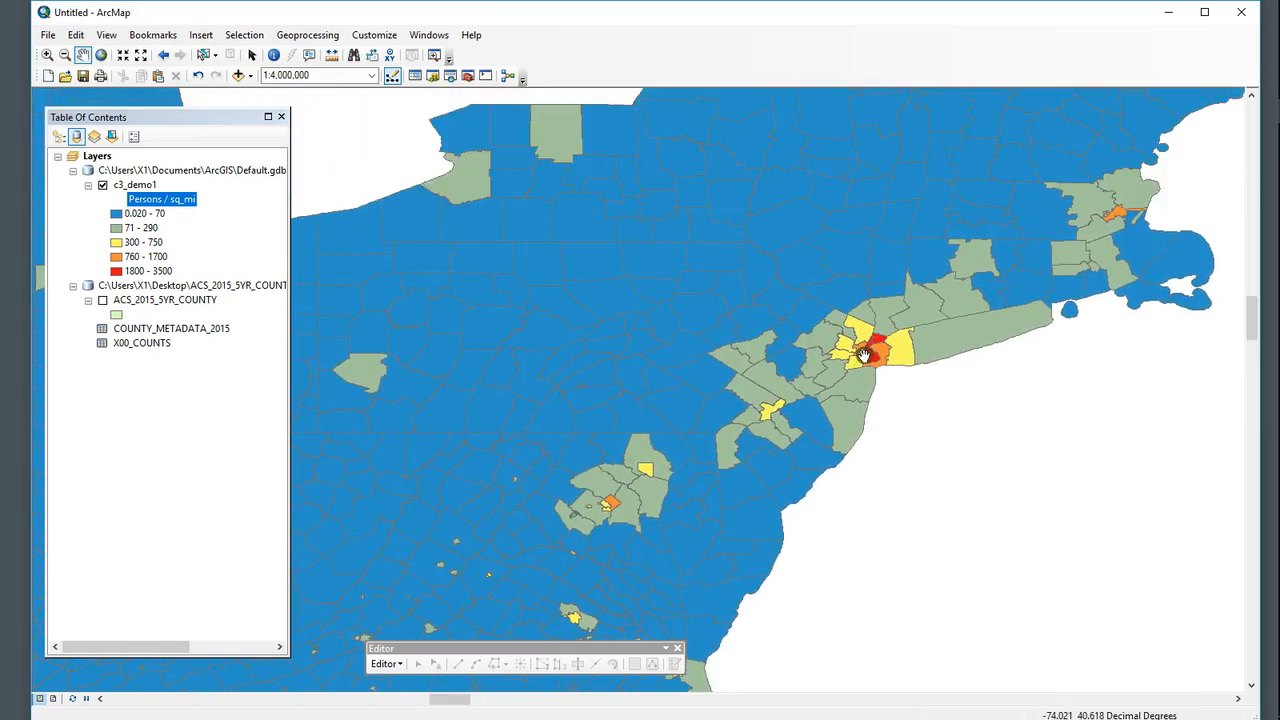
{"action": "scroll", "coordinate": [863, 355], "scroll_direction": "down", "scroll_amount": 2}
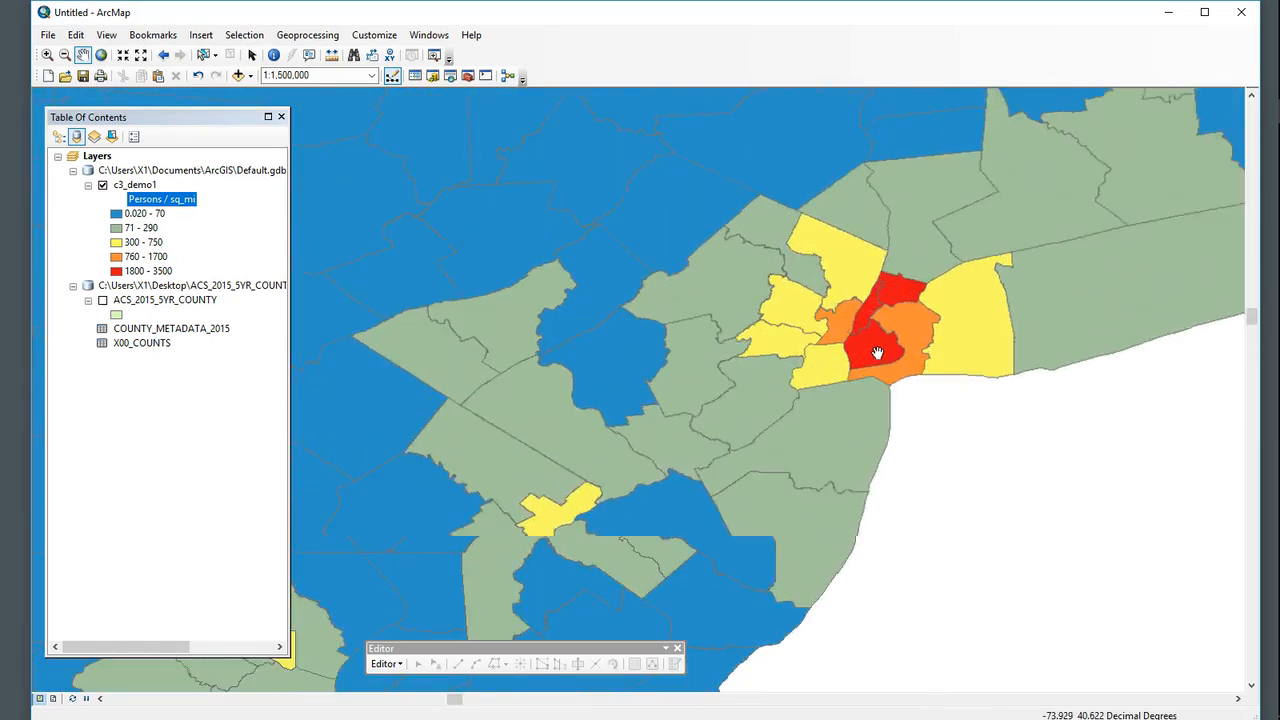
{"action": "scroll", "coordinate": [877, 352], "scroll_direction": "down", "scroll_amount": 1}
{"action": "left_click", "coordinate": [273, 55]}
{"action": "left_click", "coordinate": [873, 343]}
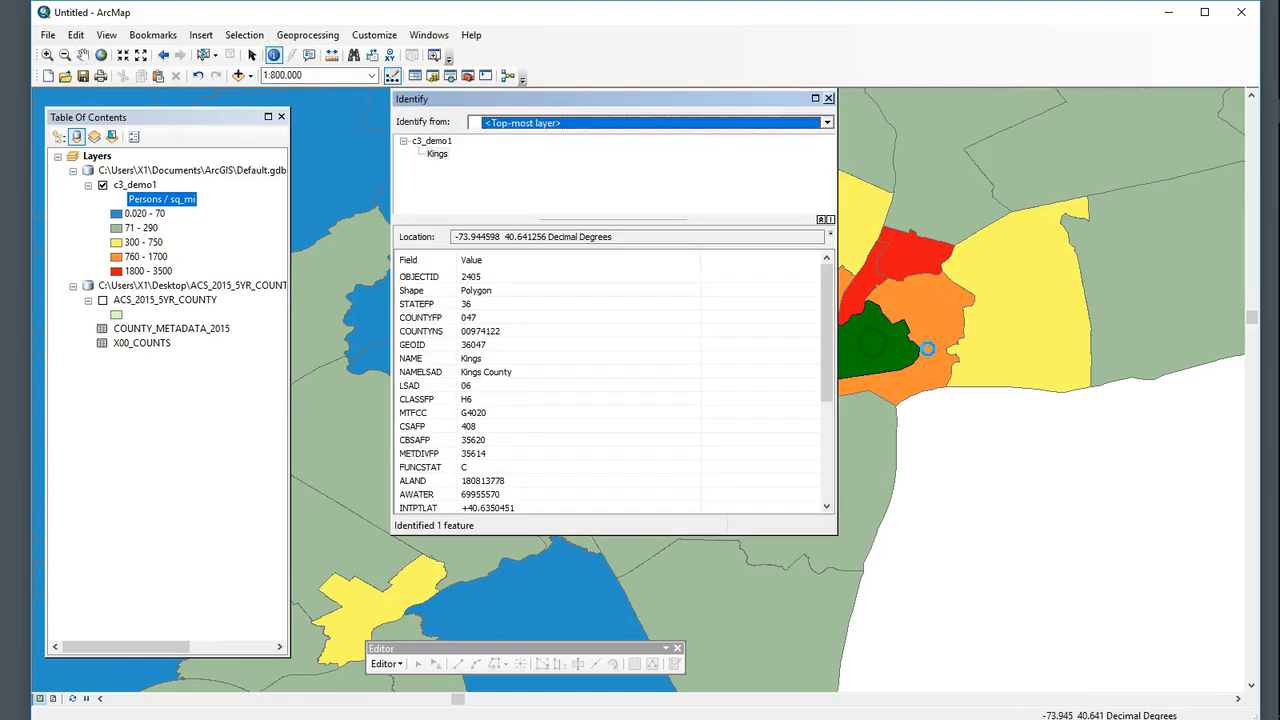
{"action": "left_click_drag", "start_coordinate": [828, 305], "coordinate": [826, 420]}
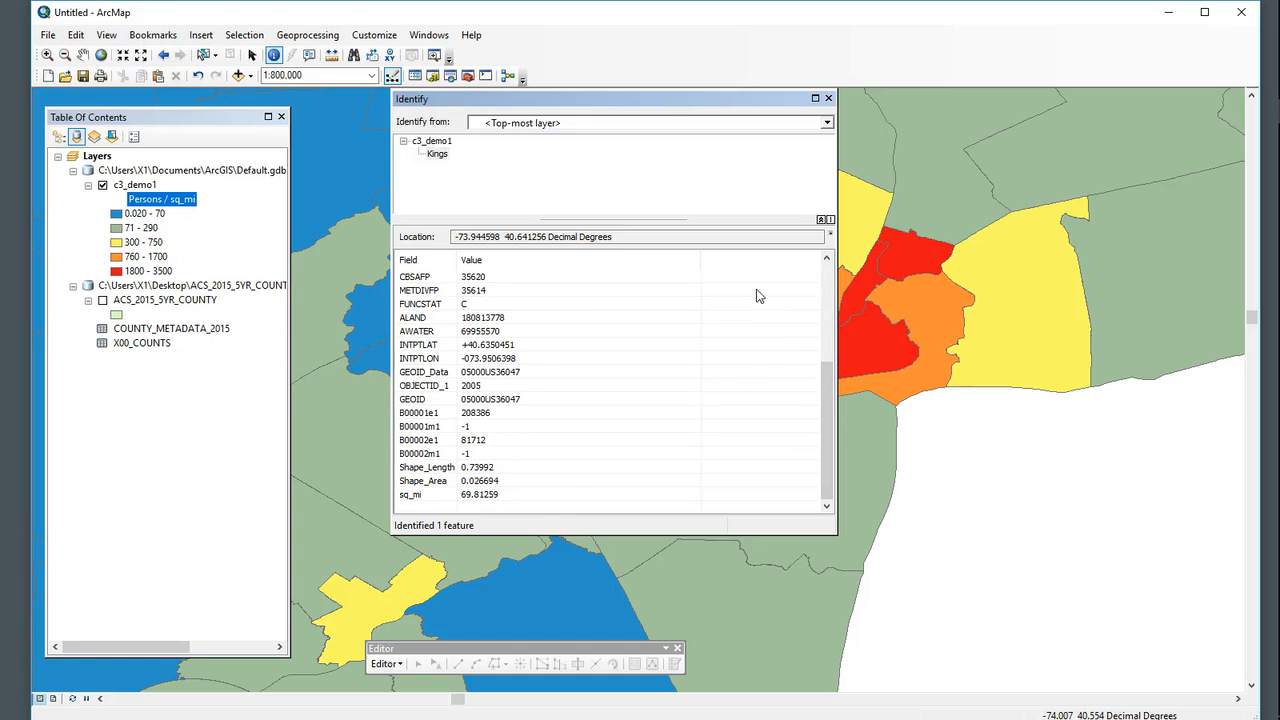
{"action": "left_click", "coordinate": [828, 98]}
{"action": "right_click", "coordinate": [132, 187]}
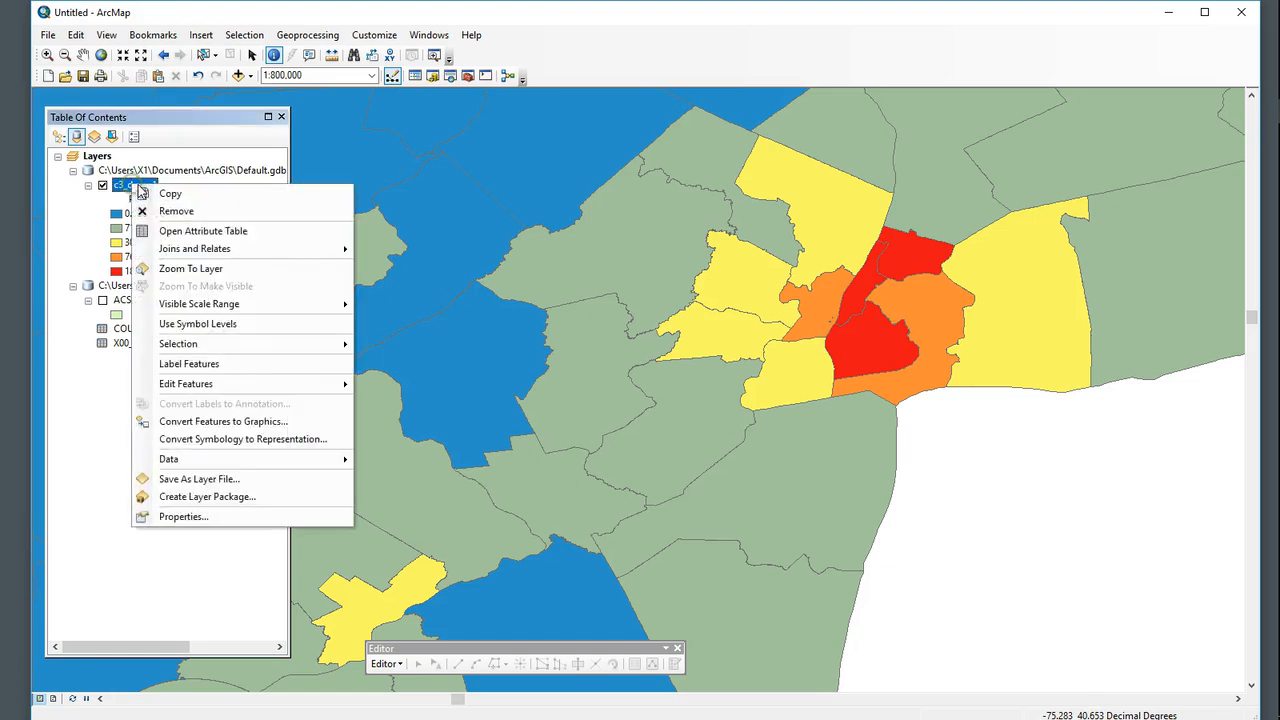
{"action": "left_click", "coordinate": [195, 233]}
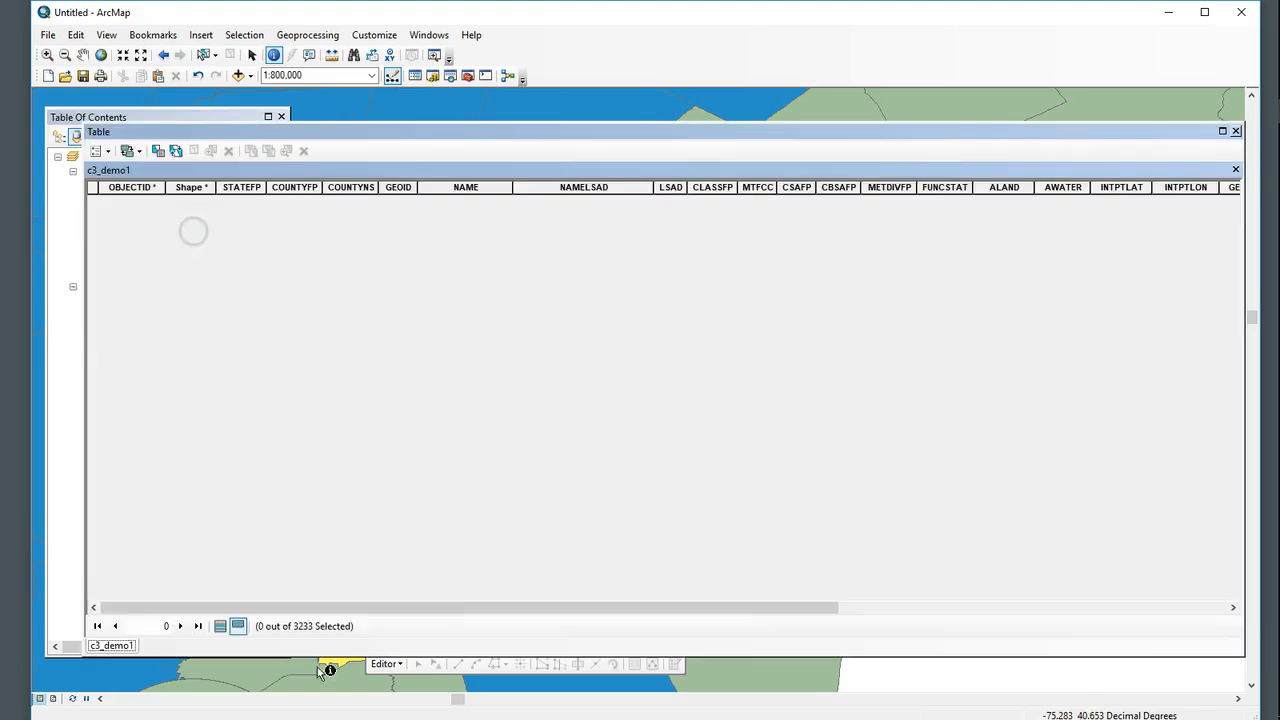
{"action": "left_click", "coordinate": [1236, 131]}
{"action": "left_click", "coordinate": [244, 35]}
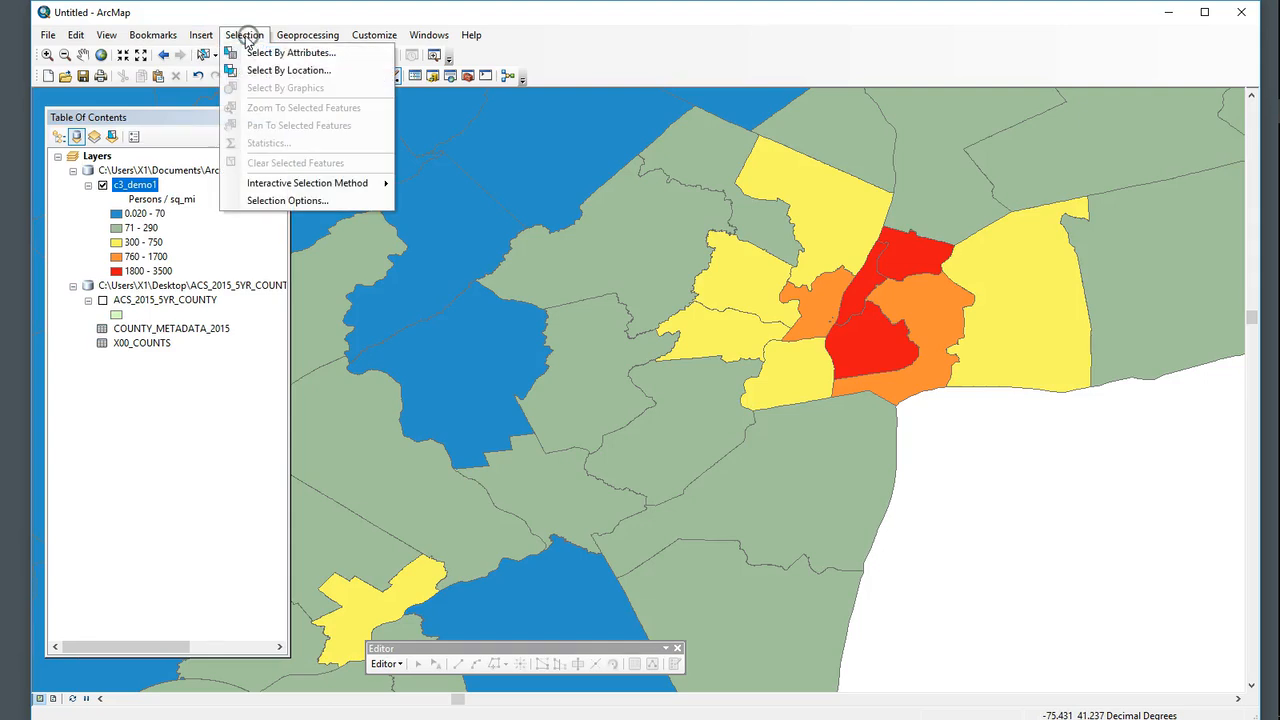
{"action": "left_click", "coordinate": [178, 466]}
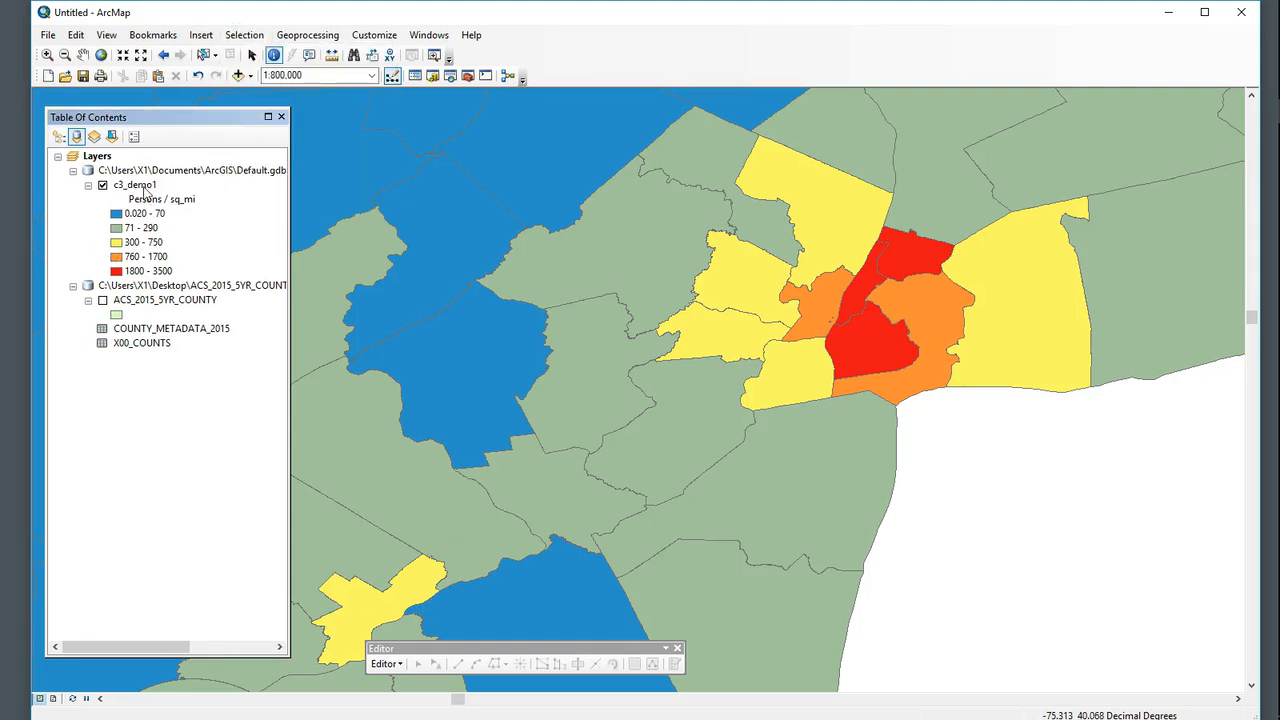
{"action": "right_click", "coordinate": [145, 188]}
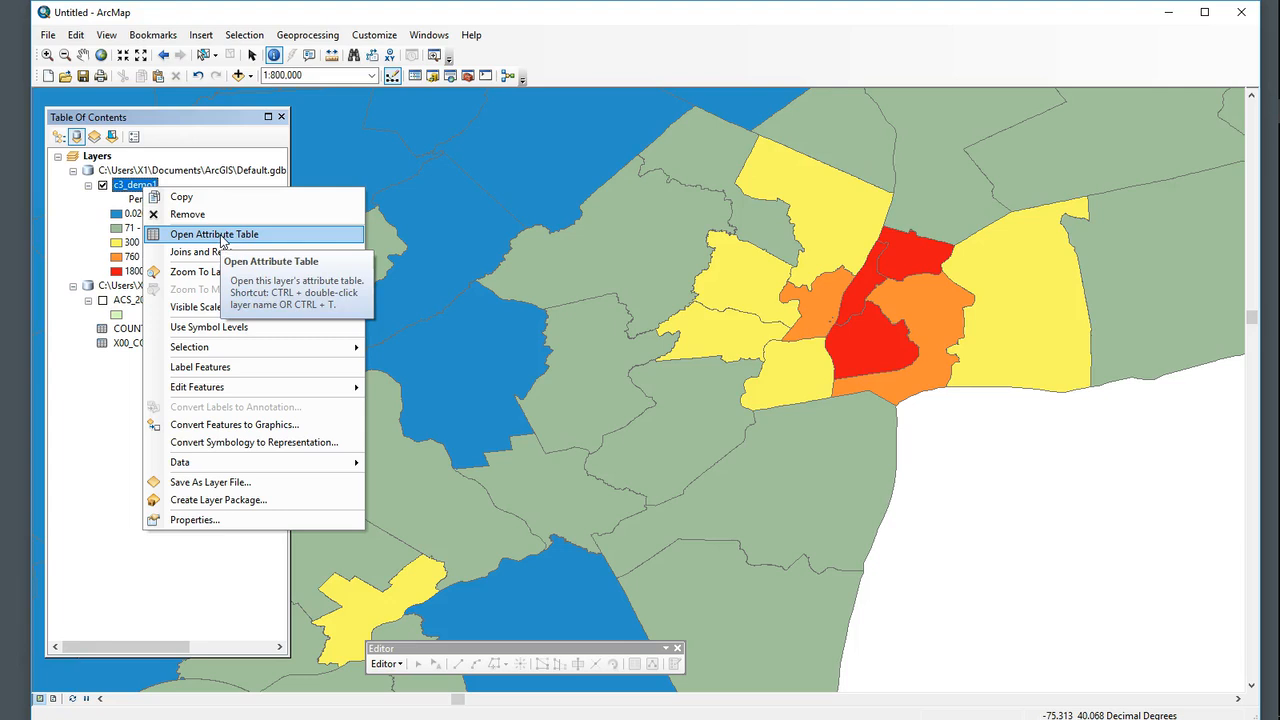
{"action": "left_click", "coordinate": [222, 236]}
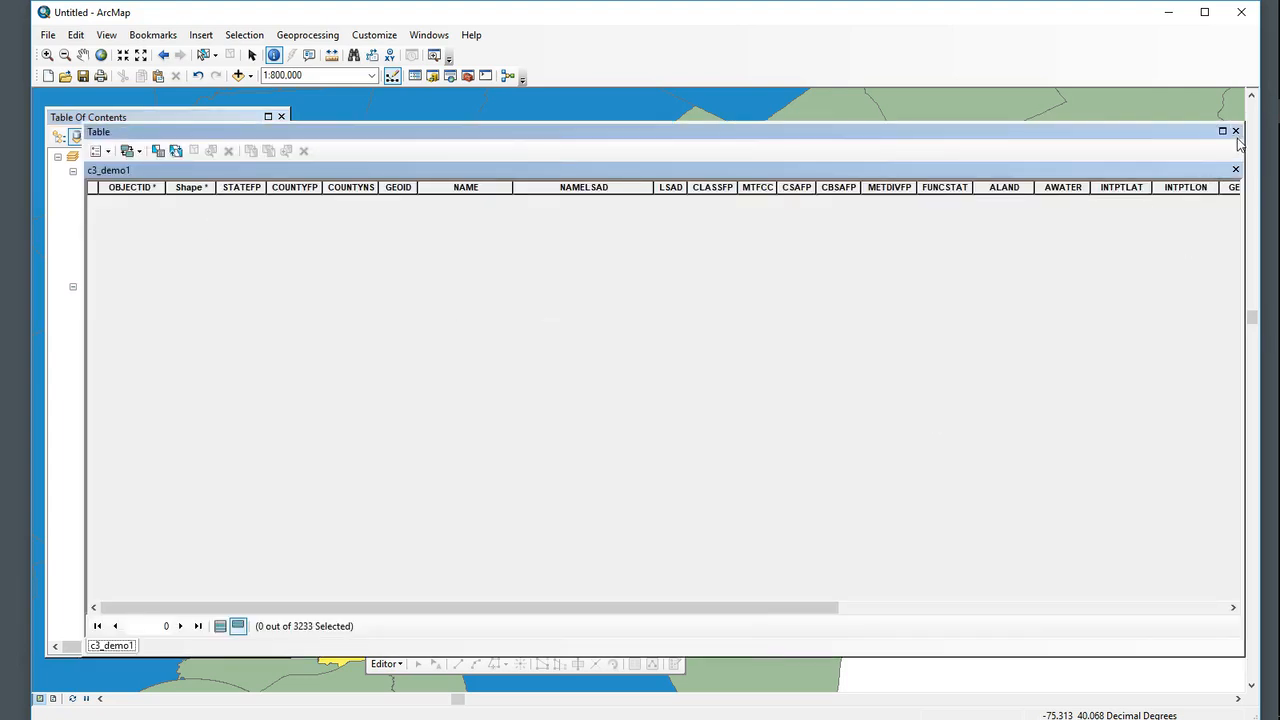
{"action": "left_click", "coordinate": [1236, 131]}
Change the symbology of the c3_demo1 layer to a single symbol for all features
{"action": "right_click", "coordinate": [128, 186]}
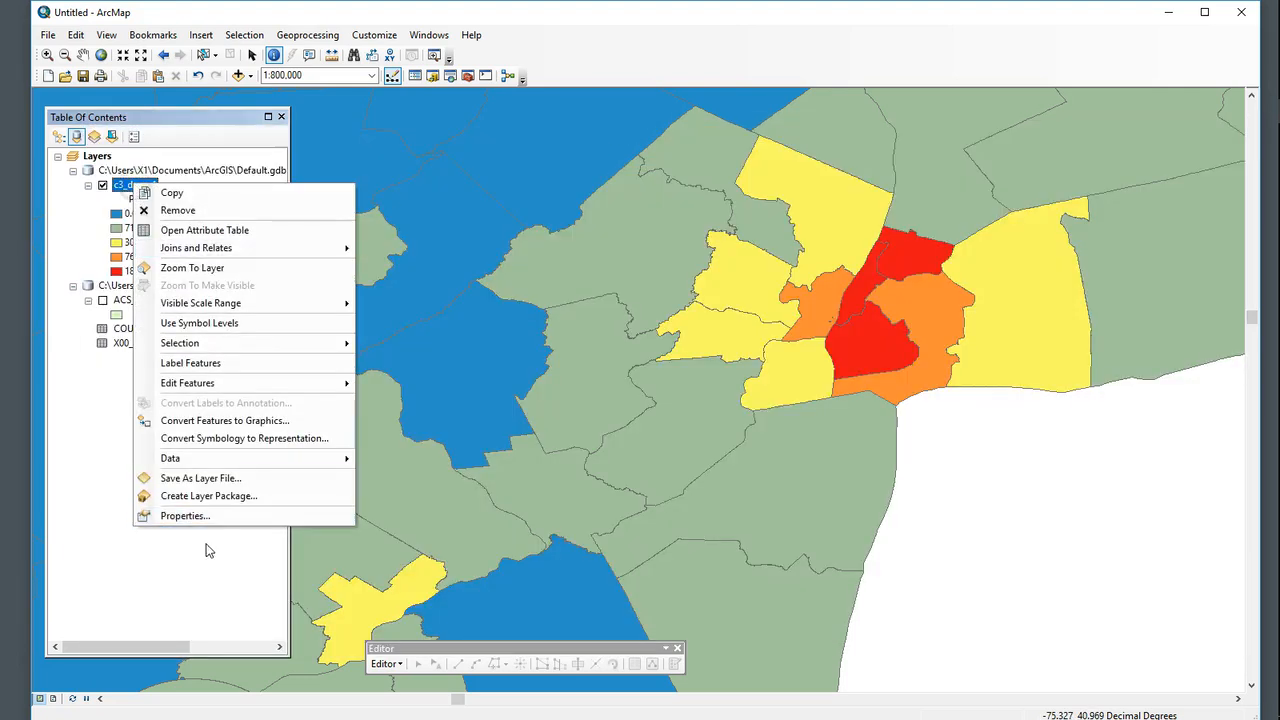
{"action": "left_click", "coordinate": [185, 515]}
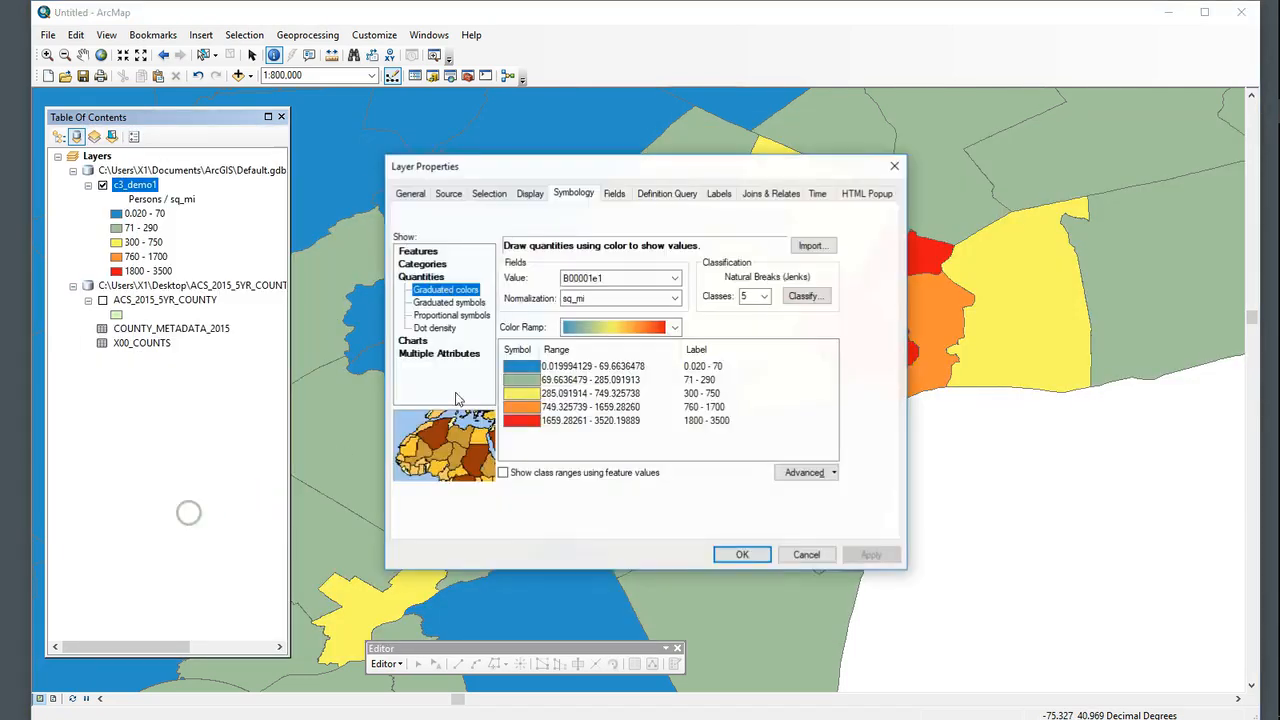
{"action": "left_click", "coordinate": [418, 255]}
{"action": "left_click", "coordinate": [871, 554]}
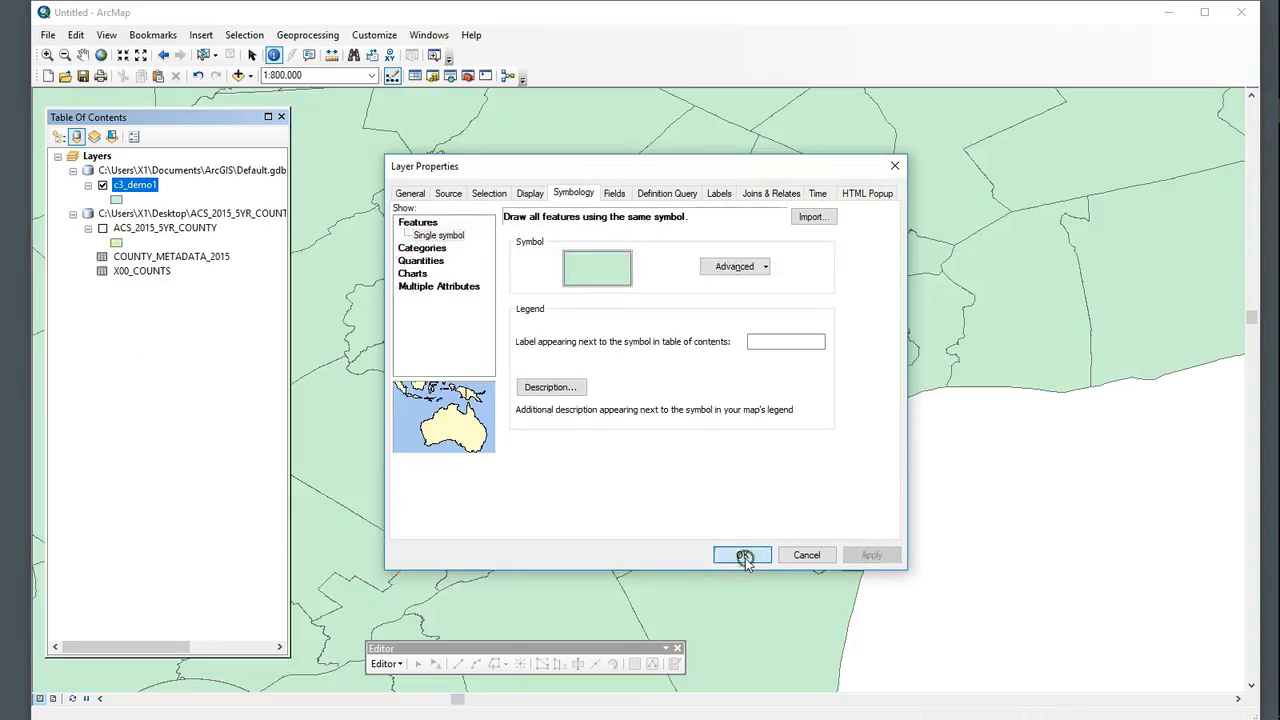
{"action": "left_click", "coordinate": [744, 556]}
Open the c3_demo1 attribute table and show all of its records
{"action": "right_click", "coordinate": [131, 186]}
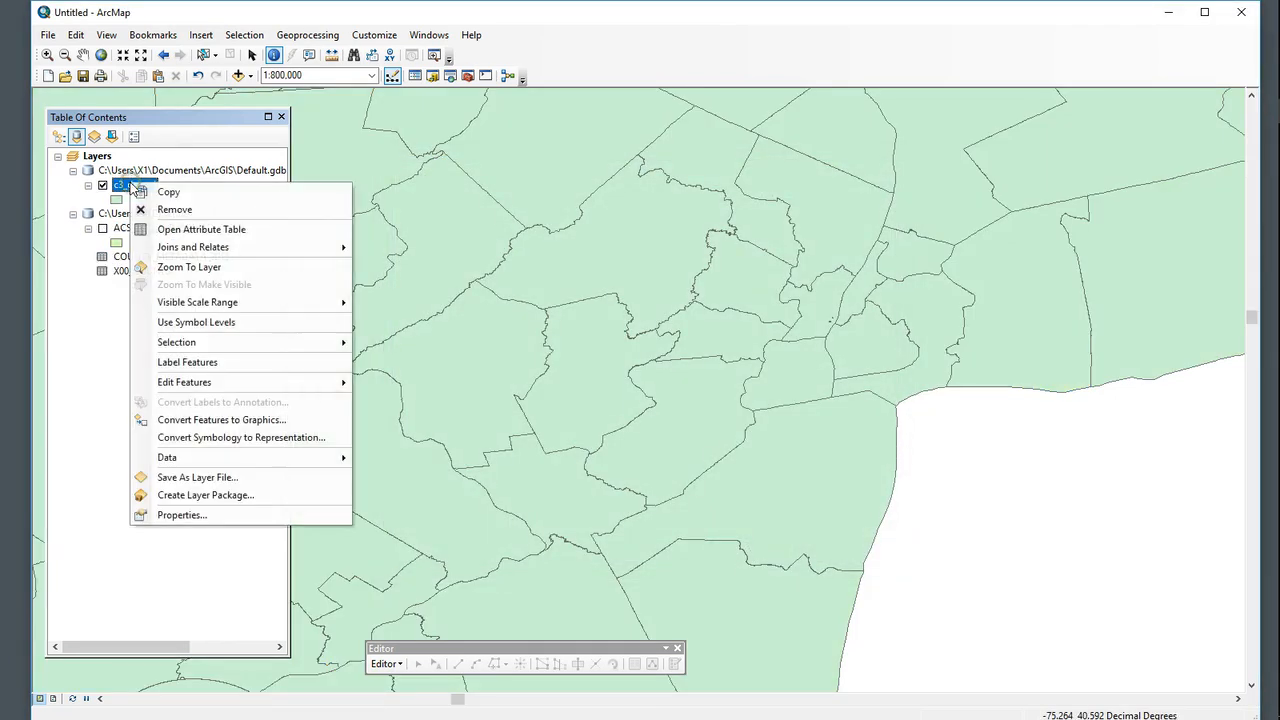
{"action": "left_click", "coordinate": [199, 232]}
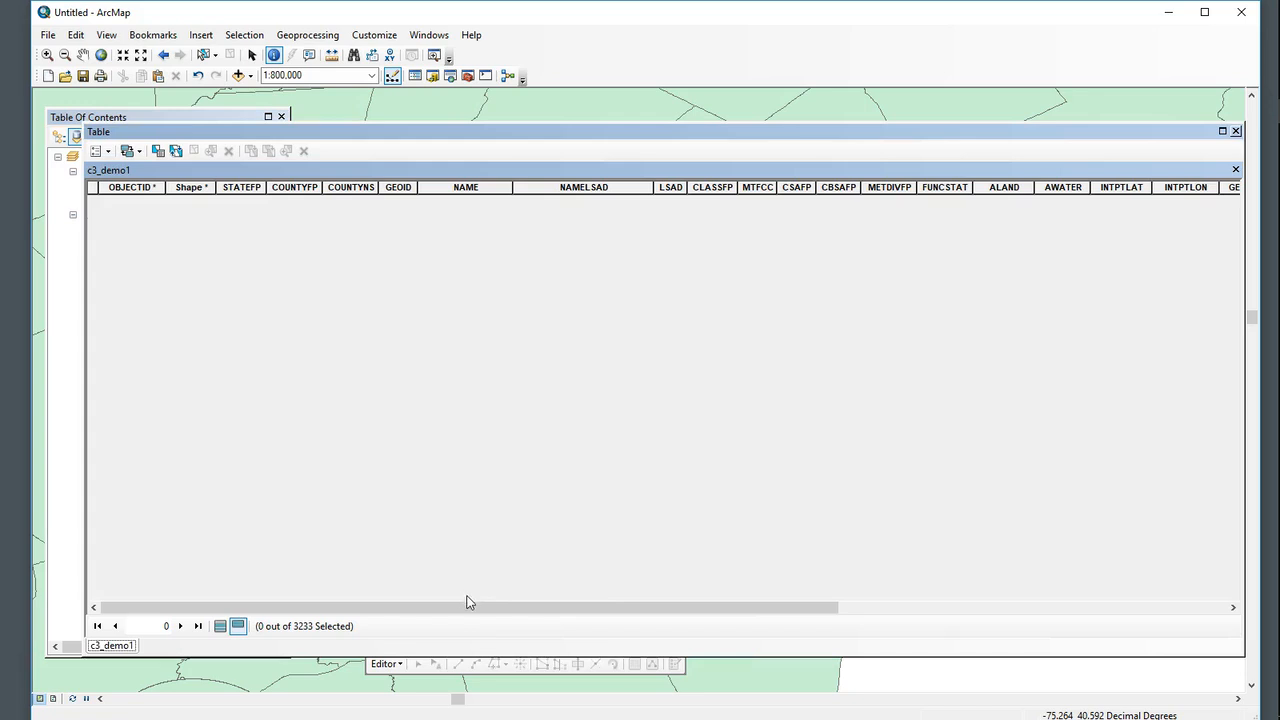
{"action": "left_click", "coordinate": [220, 626]}
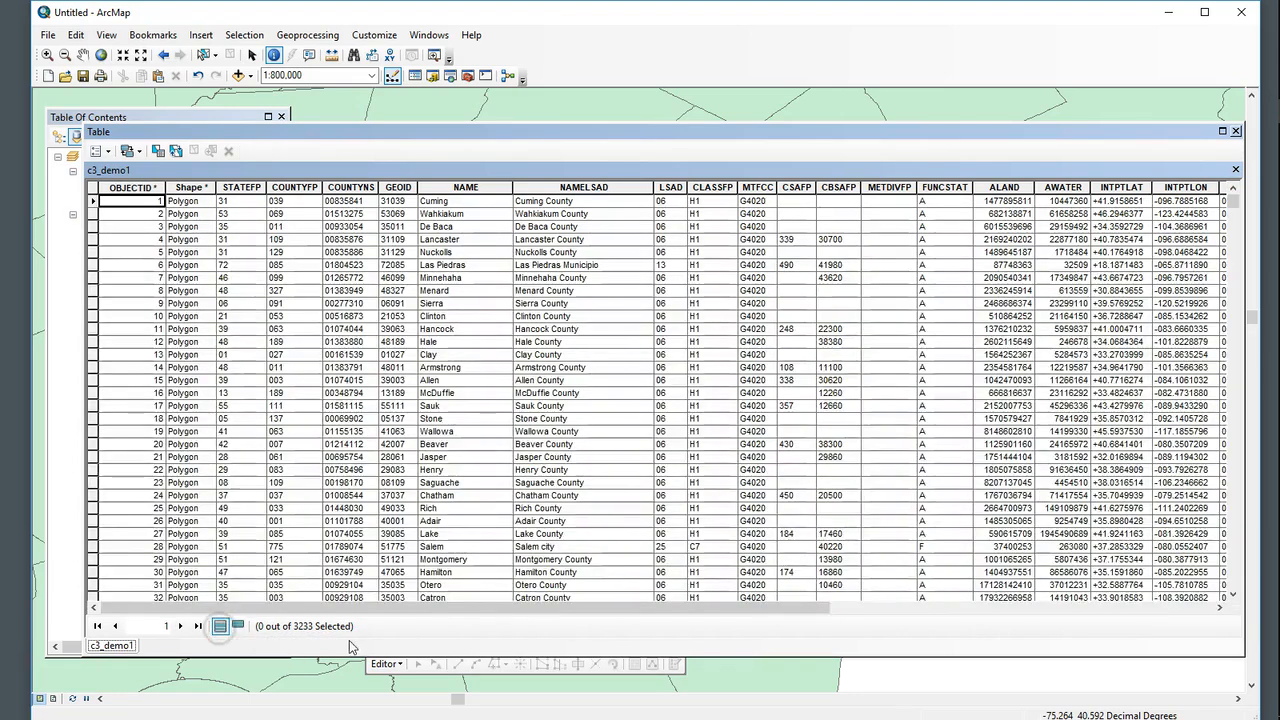
{"action": "left_click_drag", "start_coordinate": [371, 607], "coordinate": [849, 660]}
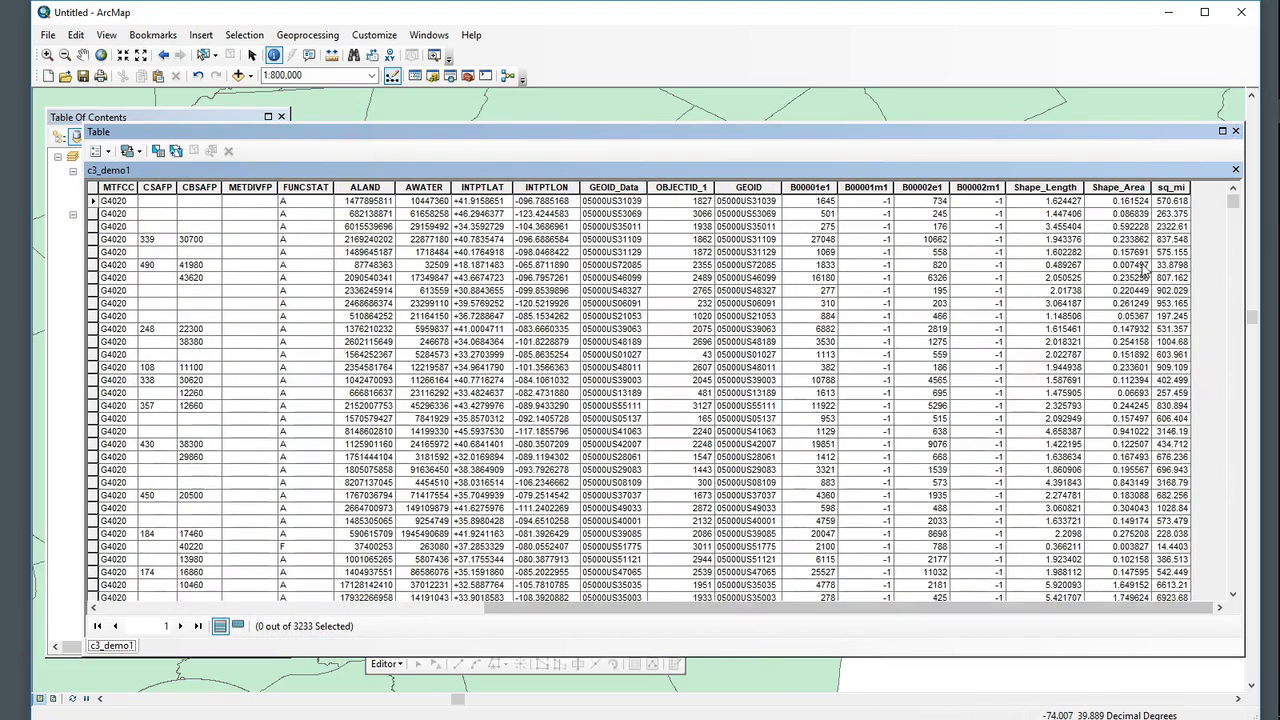
Add a Double field named ppl_per_sq_mi to the c3_demo1 attribute table
{"action": "left_click", "coordinate": [98, 151]}
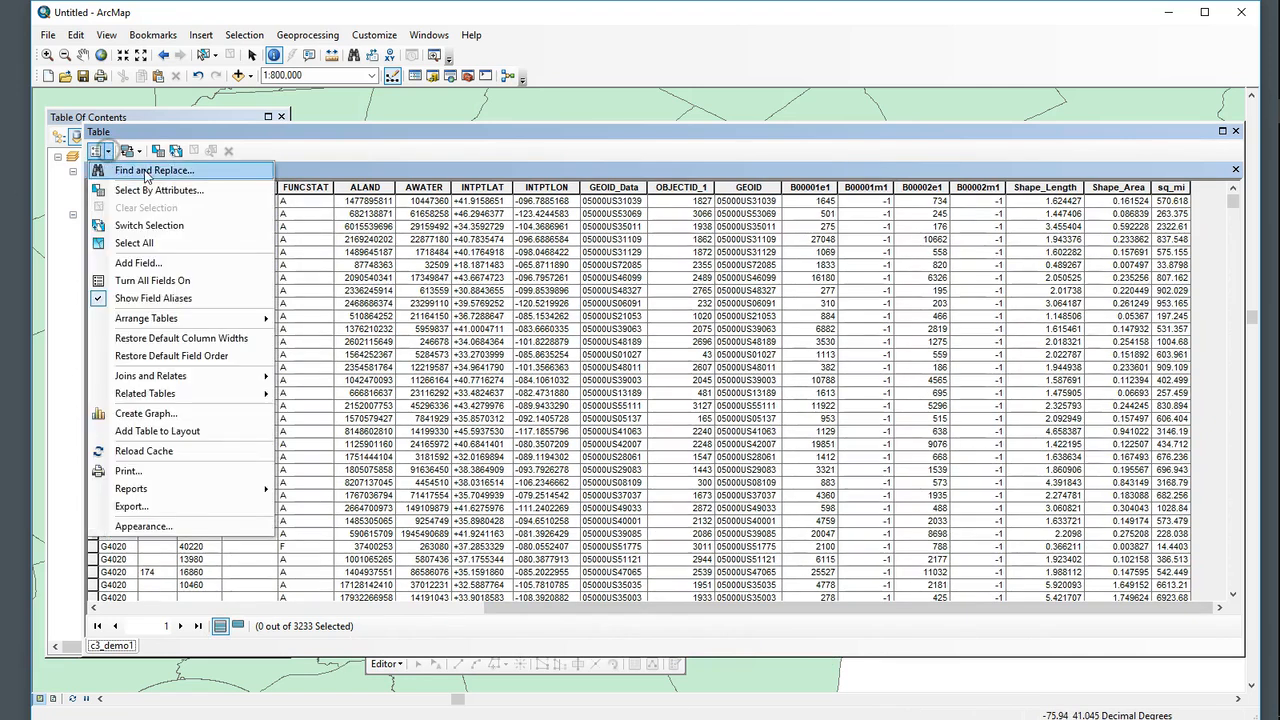
{"action": "left_click", "coordinate": [148, 262]}
{"action": "left_click", "coordinate": [646, 312]}
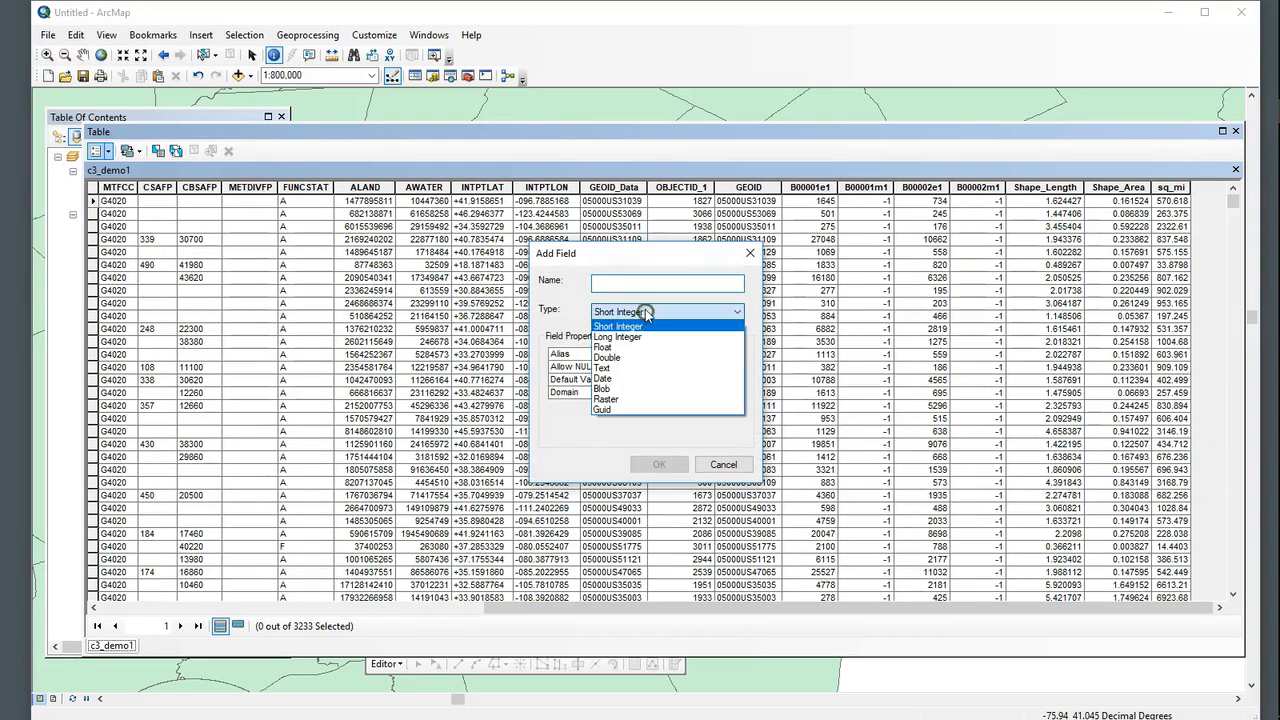
{"action": "left_click", "coordinate": [628, 357]}
{"action": "left_click", "coordinate": [708, 282]}
{"action": "type", "text": "ppl"}
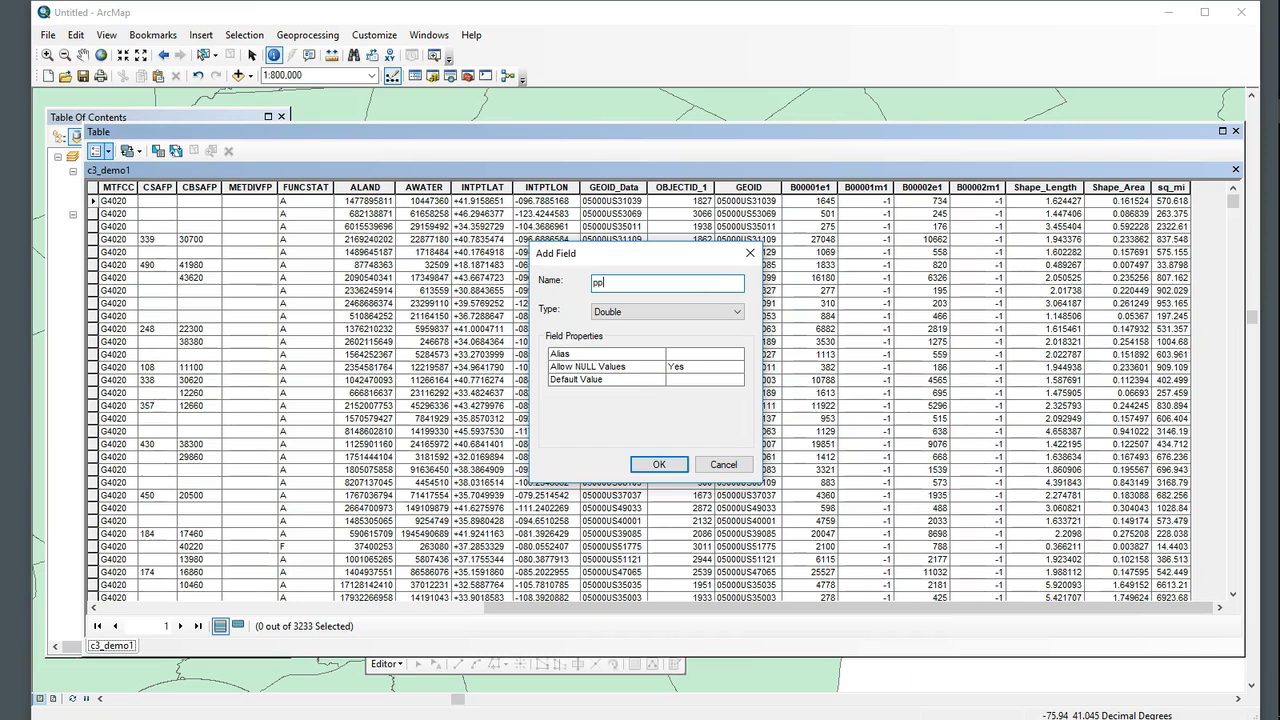
{"action": "type", "text": "_per_sq"}
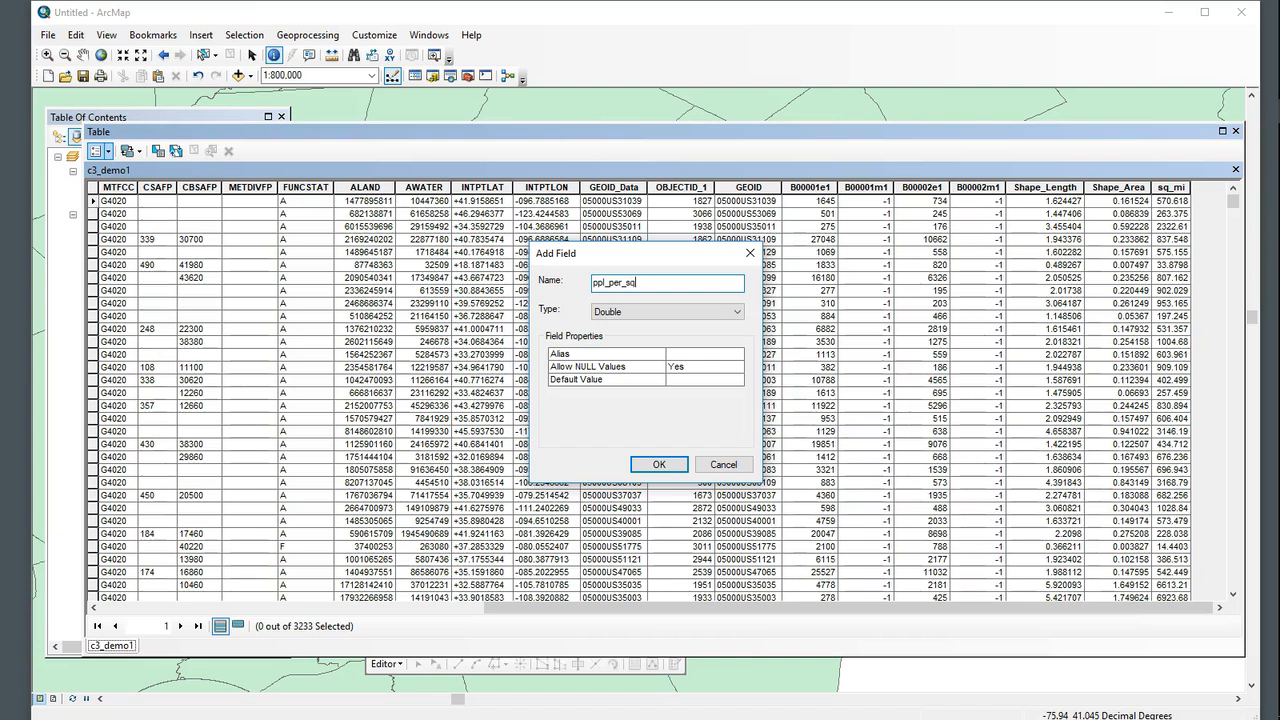
{"action": "type", "text": "_mi"}
{"action": "left_click", "coordinate": [659, 464]}
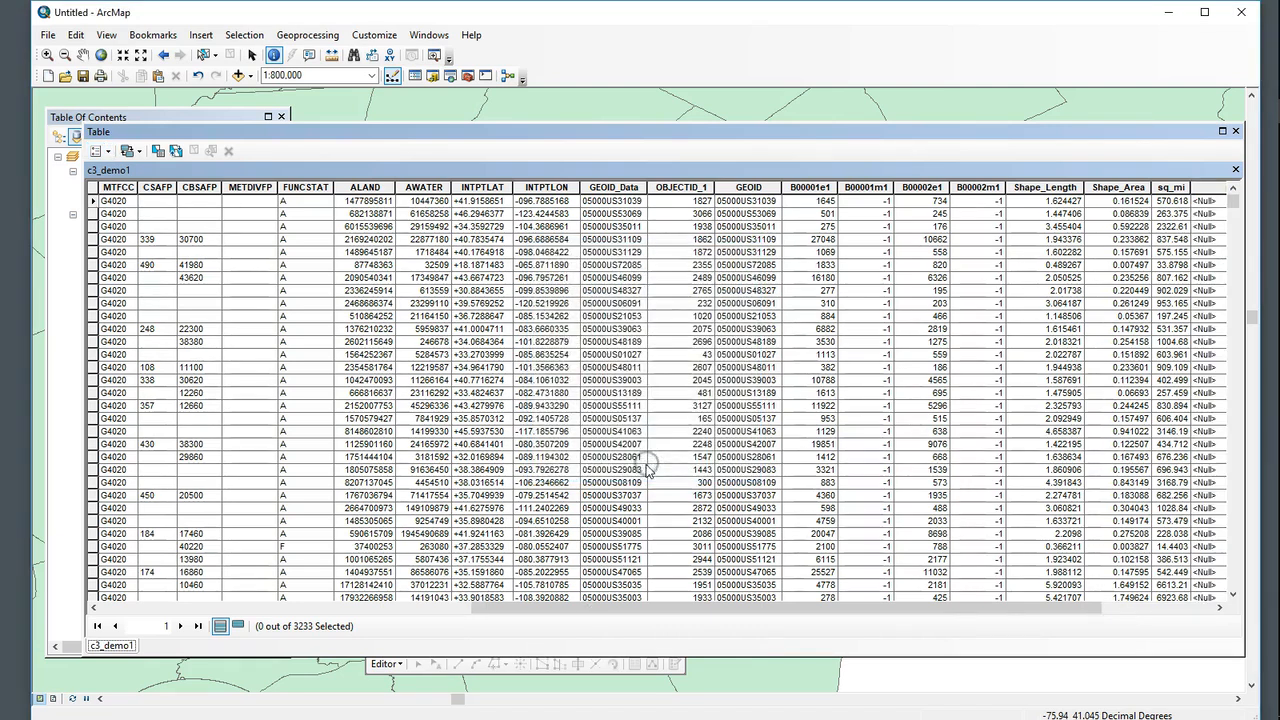
Calculate ppl_per_sq_mi for all records as B00001e1 divided by sq_mi, outside an edit session
{"action": "left_click_drag", "start_coordinate": [738, 607], "coordinate": [902, 607]}
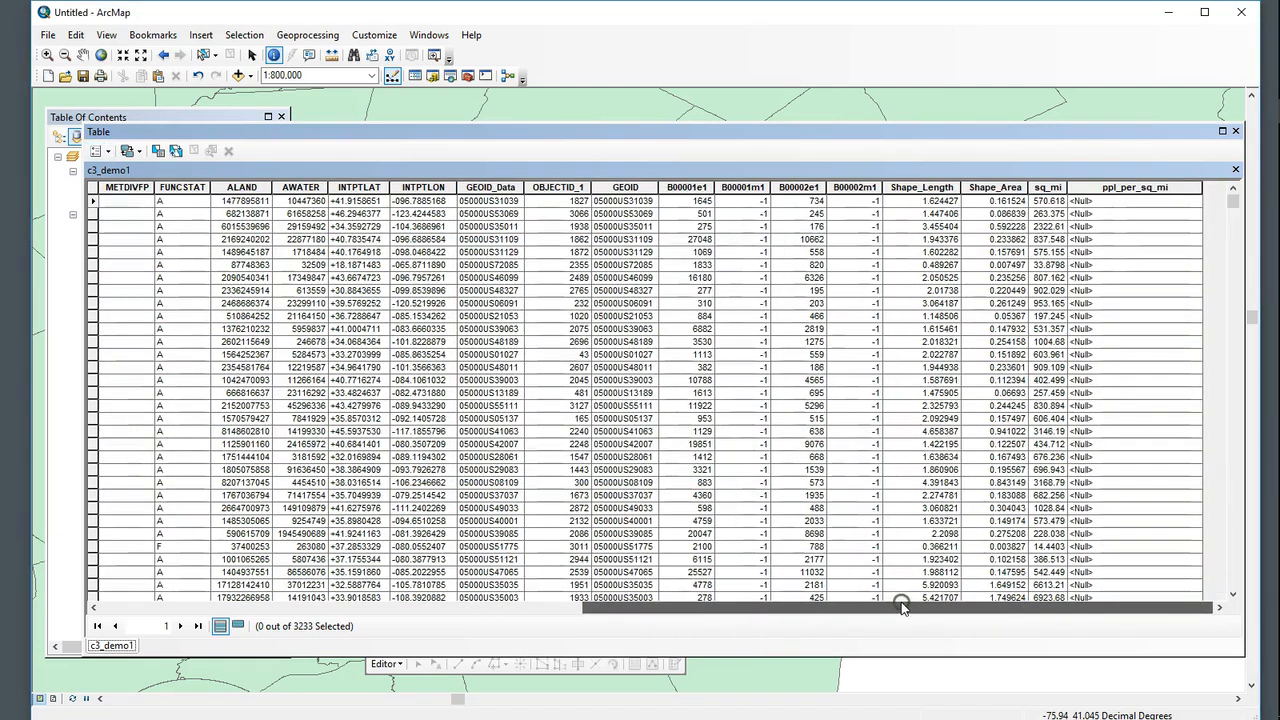
{"action": "left_click", "coordinate": [1170, 188]}
{"action": "right_click", "coordinate": [1170, 189]}
{"action": "left_click", "coordinate": [1190, 289]}
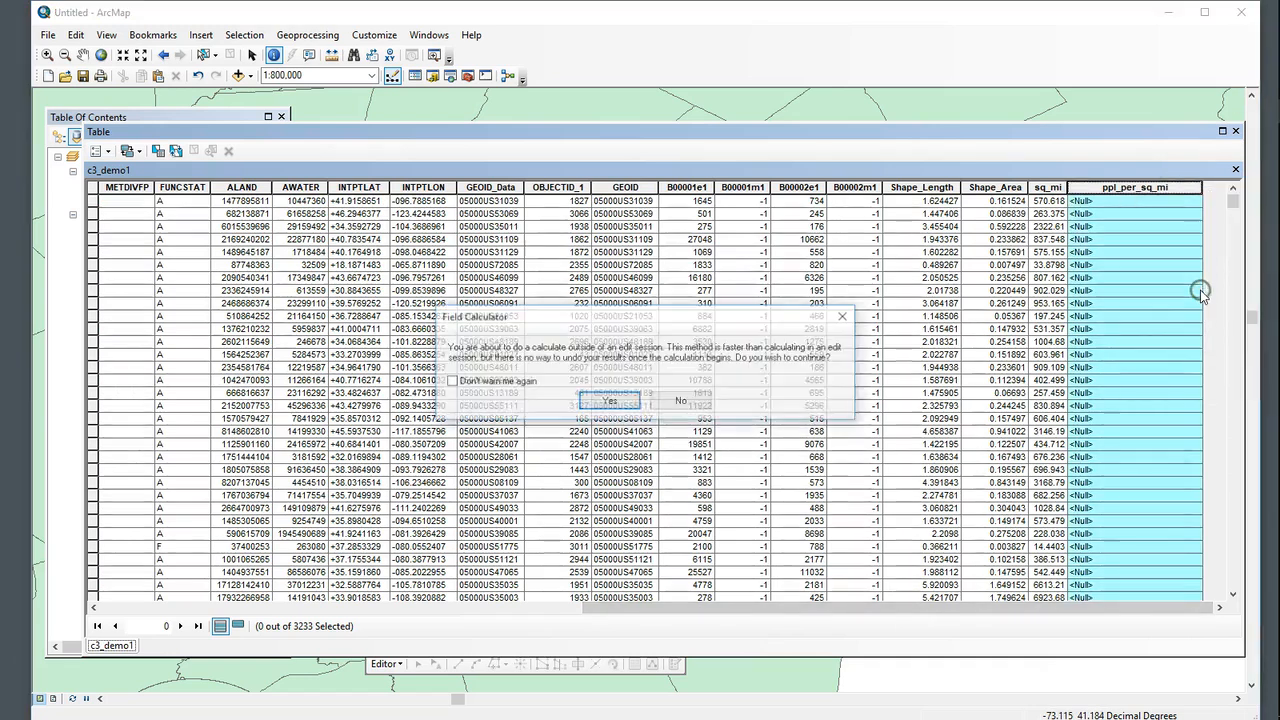
{"action": "left_click", "coordinate": [609, 402]}
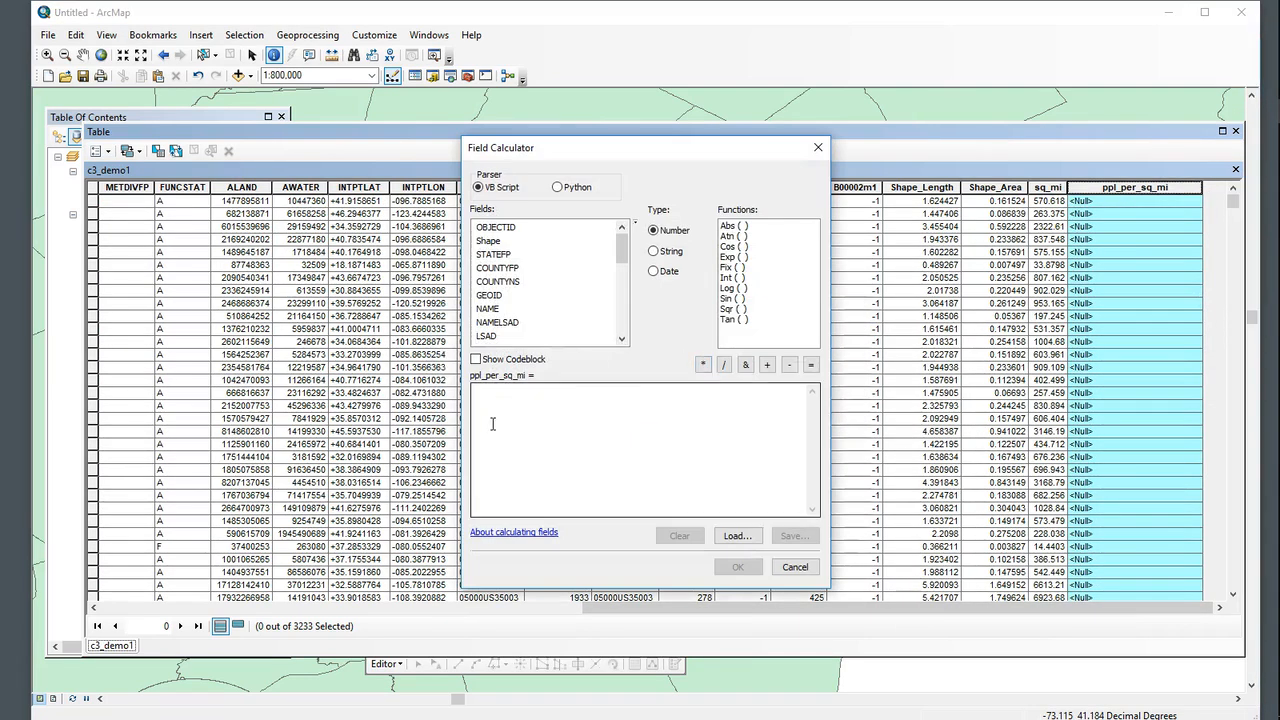
{"action": "left_click_drag", "start_coordinate": [621, 247], "coordinate": [621, 256]}
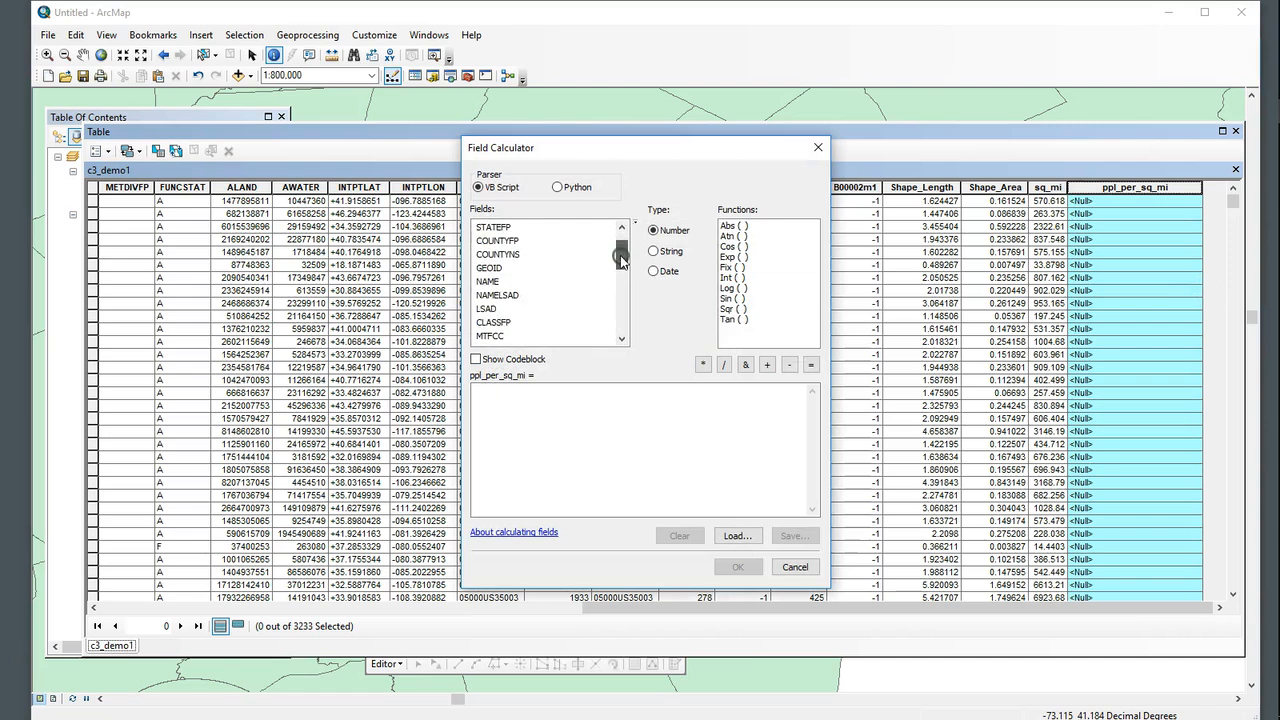
{"action": "left_click_drag", "start_coordinate": [625, 149], "coordinate": [542, 155]}
{"action": "left_click_drag", "start_coordinate": [537, 262], "coordinate": [535, 321]}
{"action": "double_click", "coordinate": [408, 290]}
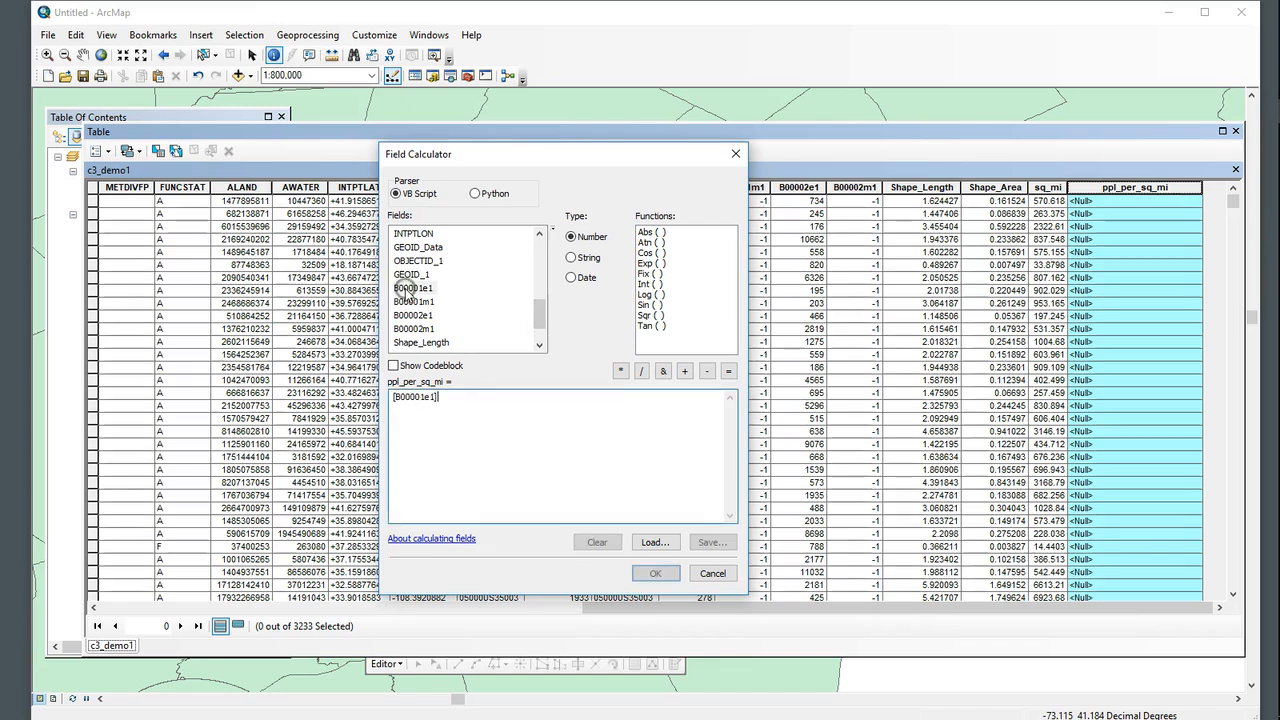
{"action": "left_click", "coordinate": [470, 403]}
{"action": "type", "text": "/"}
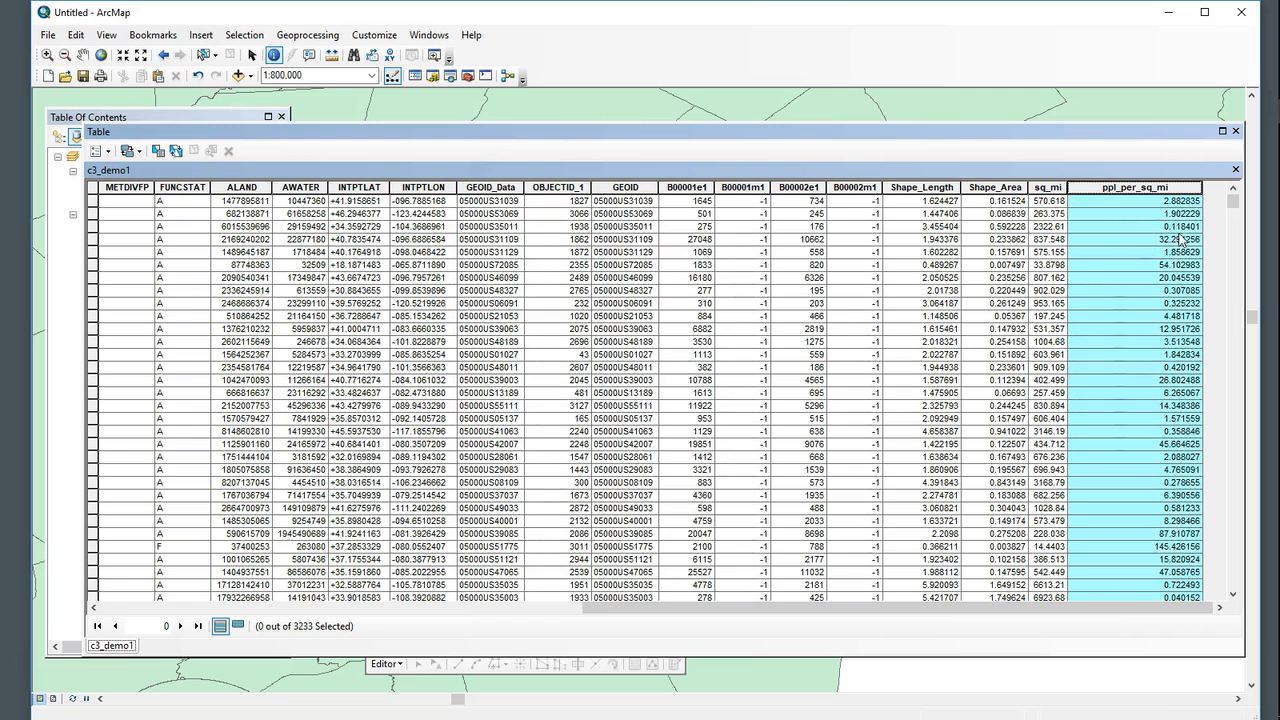
Sort the records by ppl_per_sq_mi in ascending order and review the density values down to the end of the table
{"action": "right_click", "coordinate": [1166, 189]}
{"action": "left_click", "coordinate": [1168, 193]}
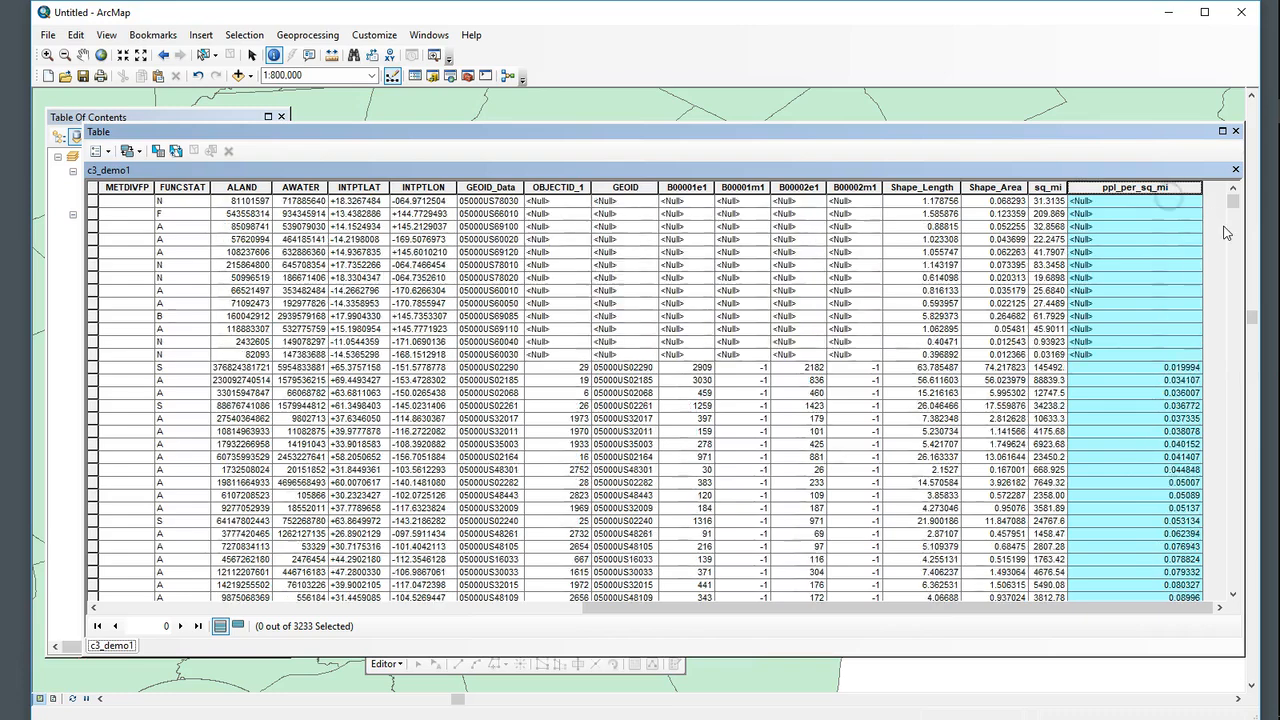
{"action": "scroll", "coordinate": [1137, 290], "scroll_direction": "down", "scroll_amount": 20}
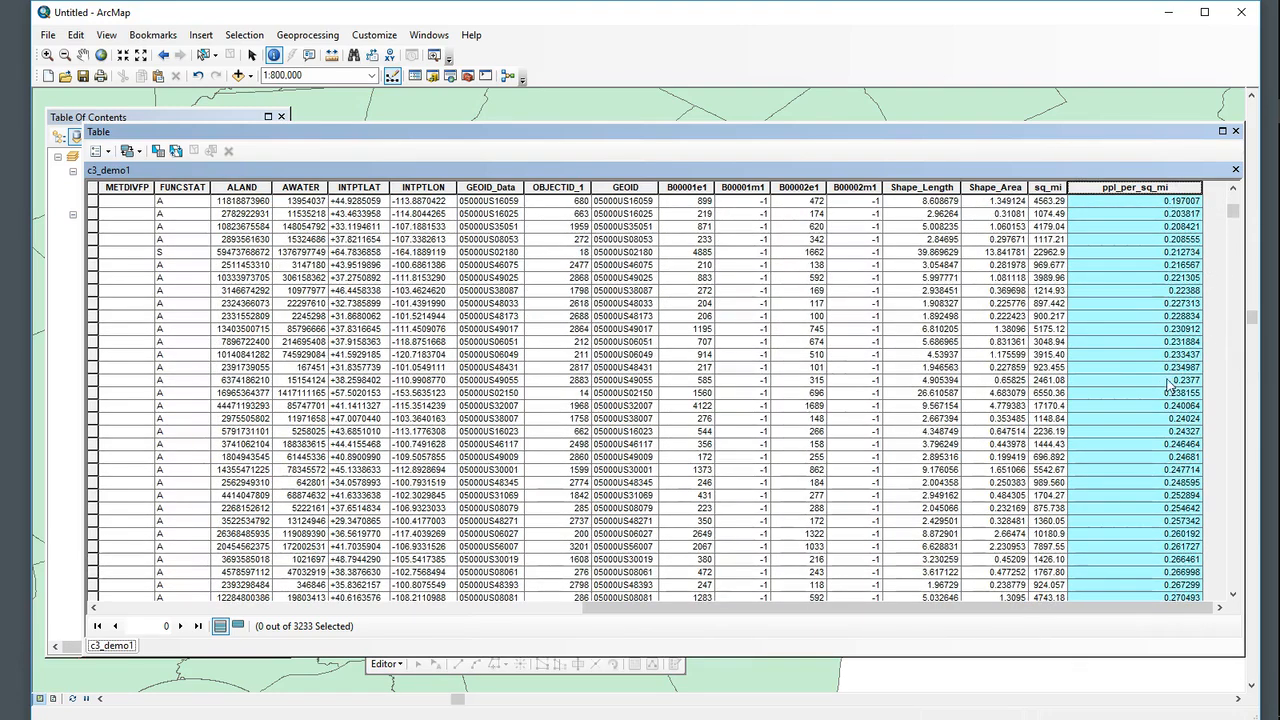
{"action": "left_click_drag", "start_coordinate": [1232, 220], "coordinate": [1237, 594]}
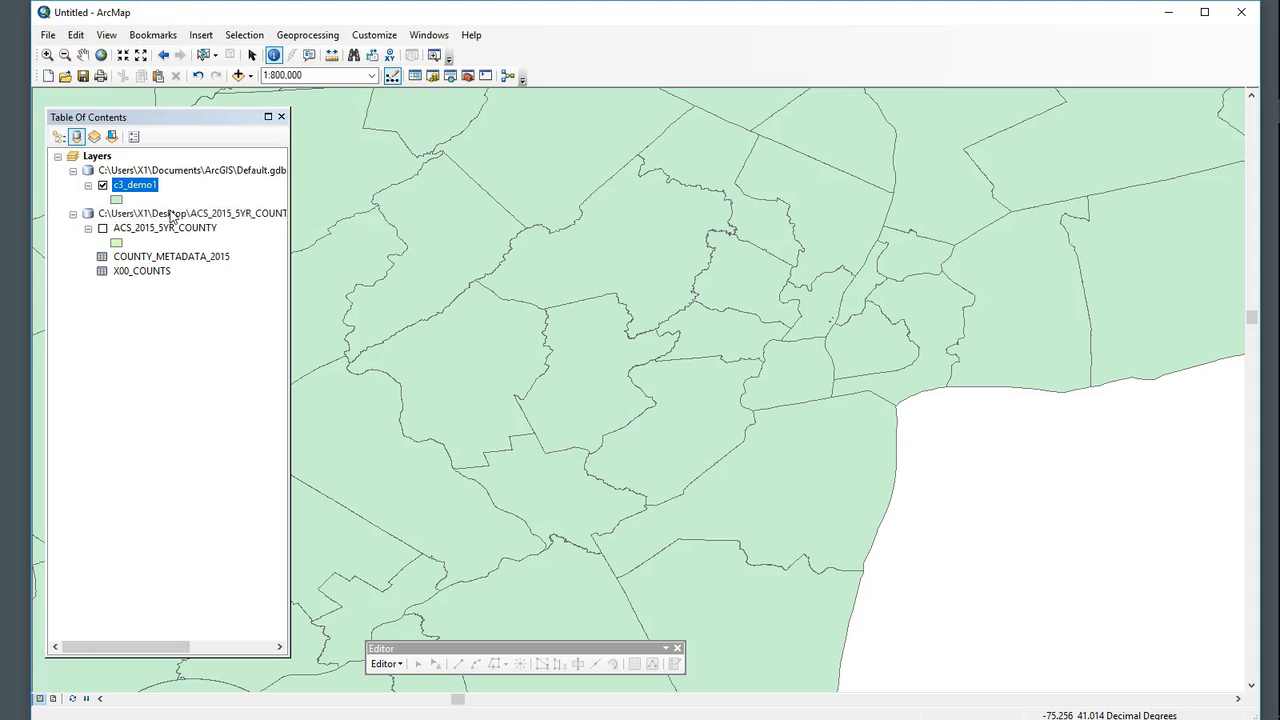
Set the c3_demo1 symbology to graduated colors using ppl_per_sq_mi as the value field
{"action": "right_click", "coordinate": [126, 190]}
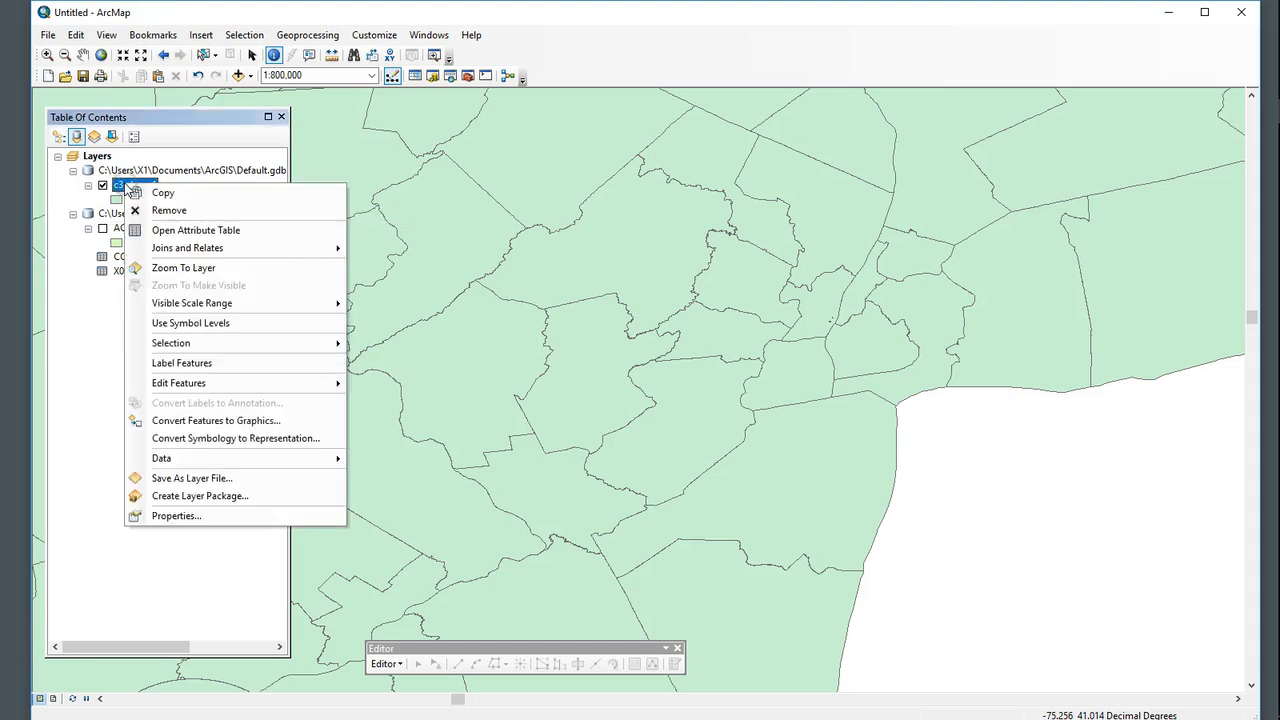
{"action": "left_click", "coordinate": [226, 521]}
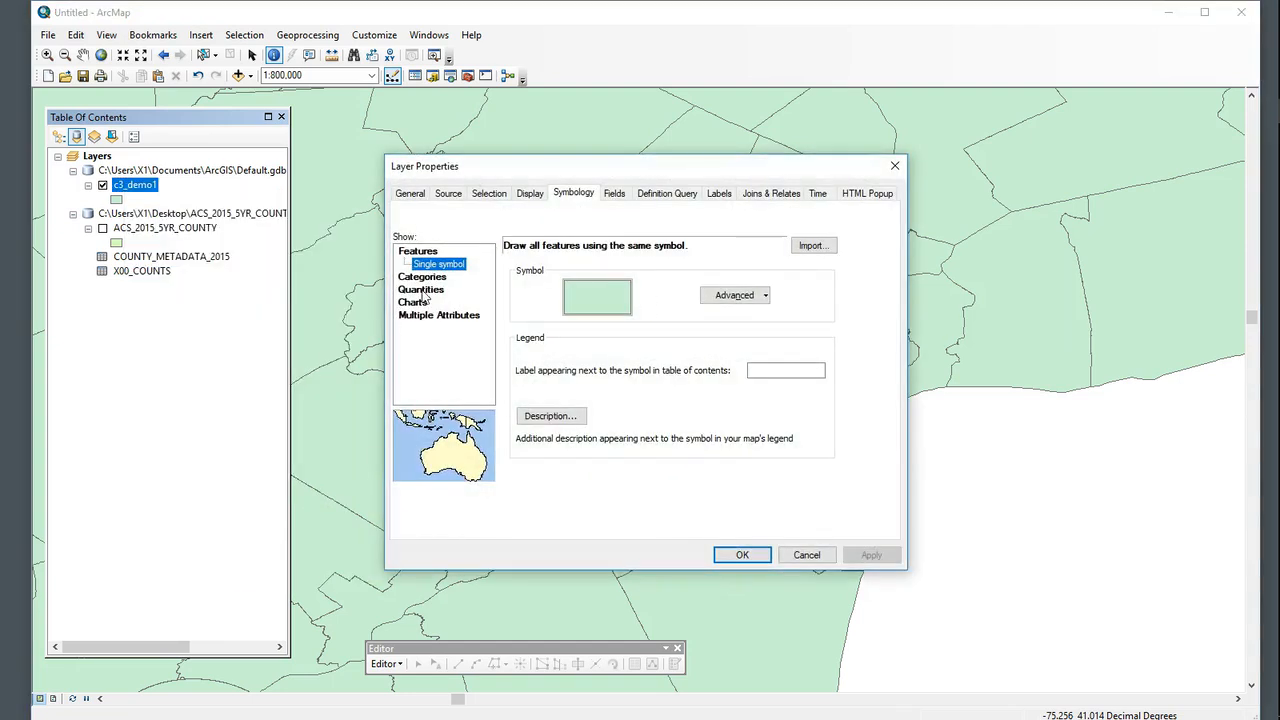
{"action": "left_click", "coordinate": [422, 277]}
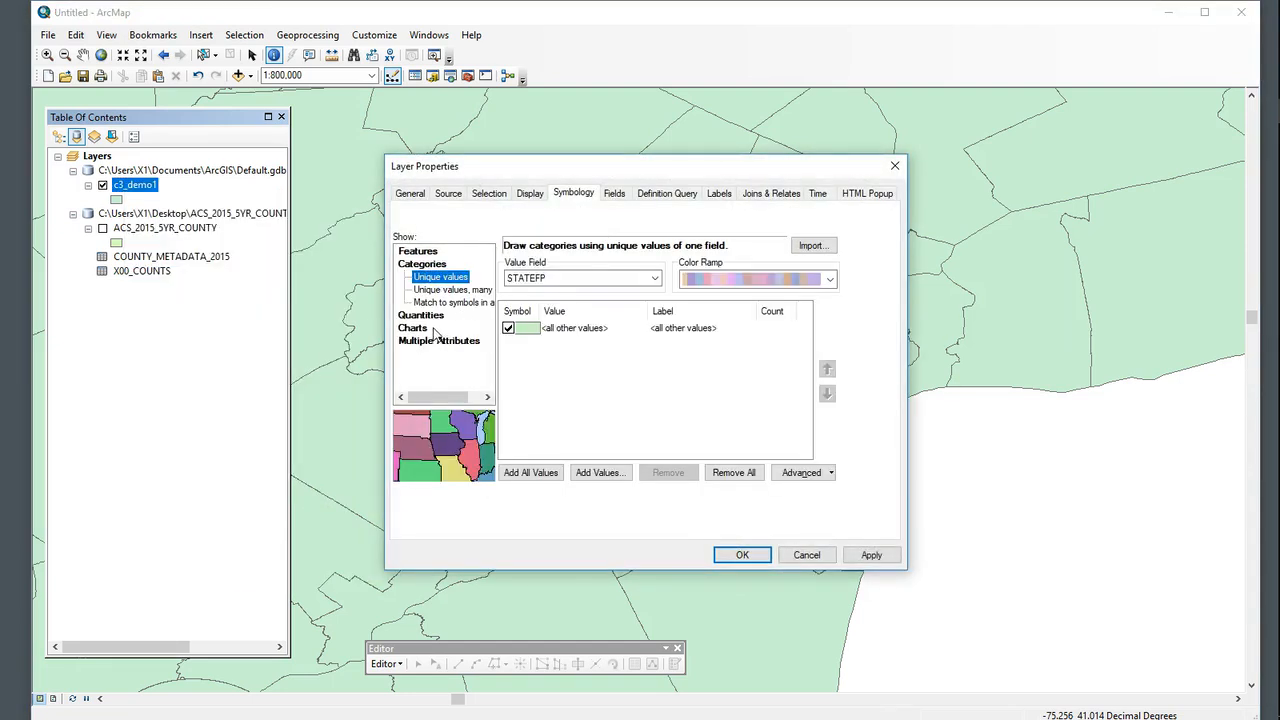
{"action": "left_click", "coordinate": [427, 316]}
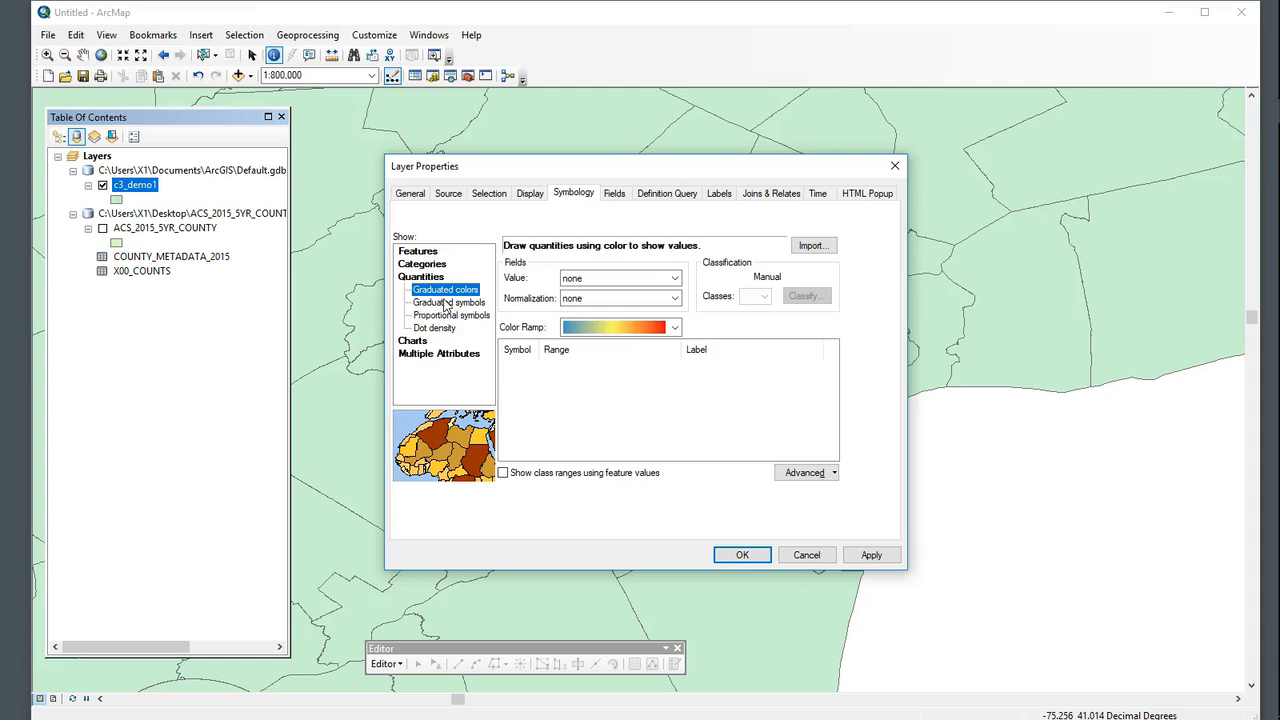
{"action": "left_click", "coordinate": [664, 278]}
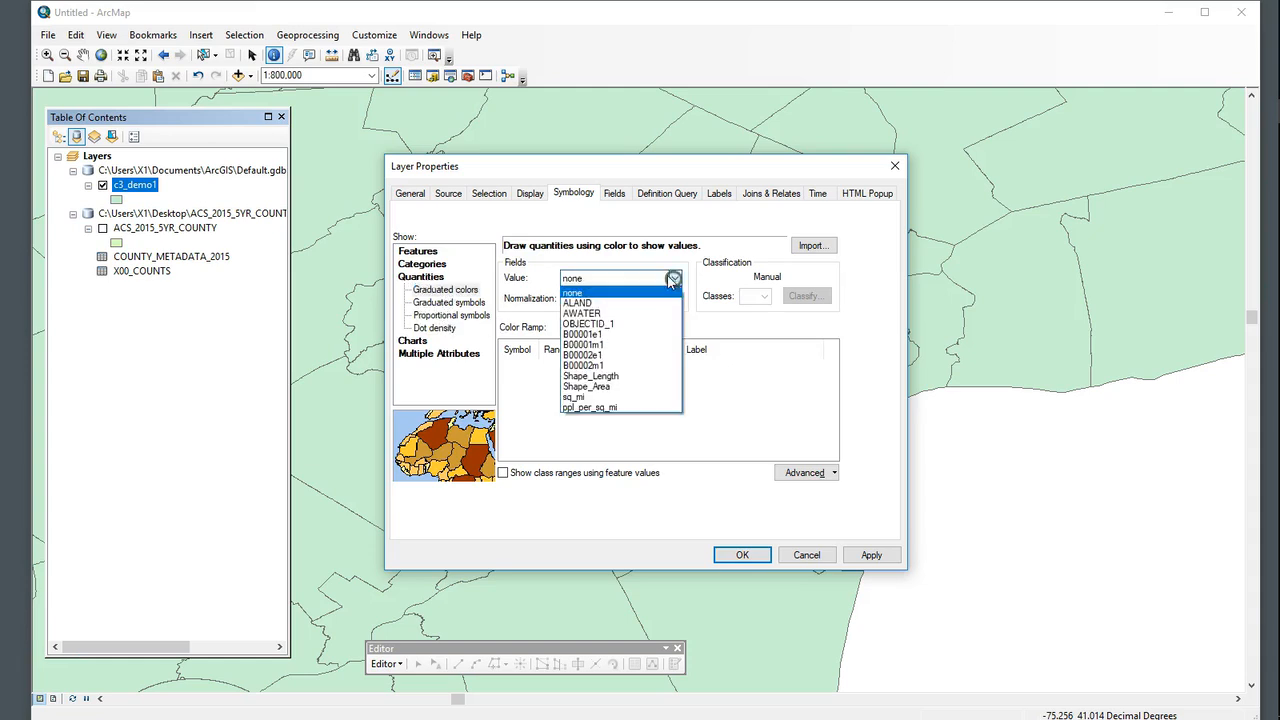
{"action": "left_click", "coordinate": [603, 409]}
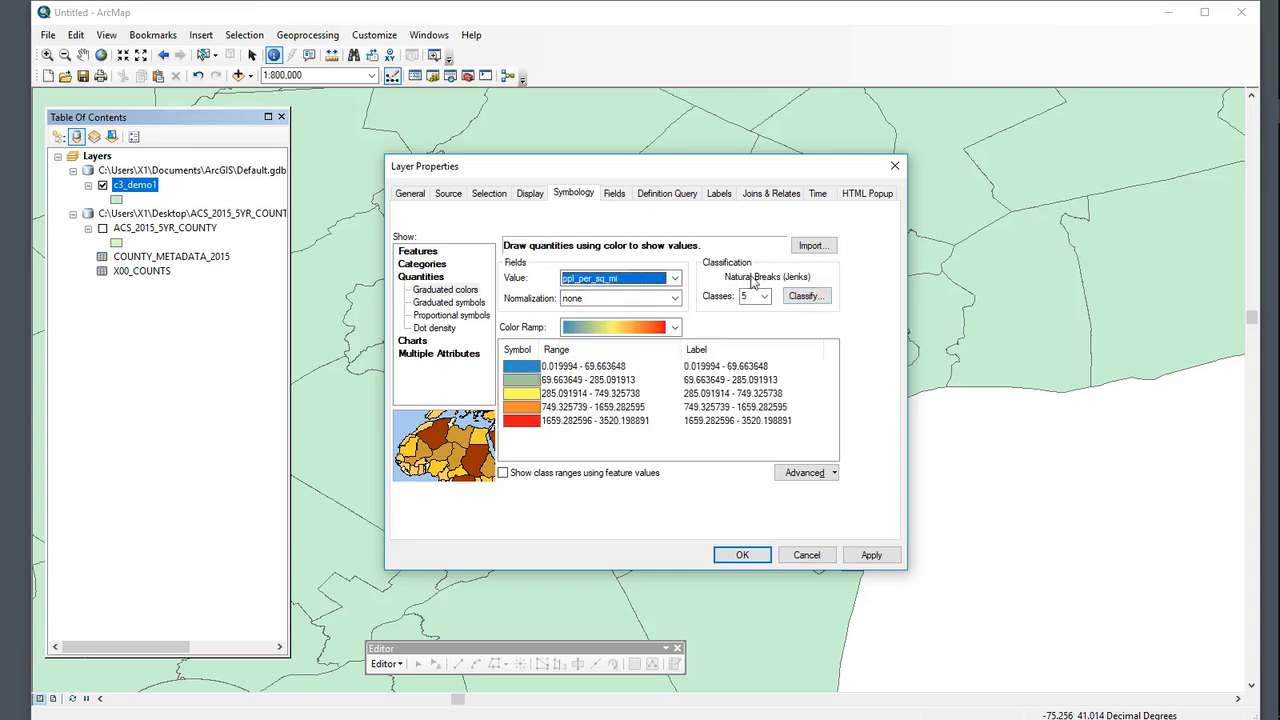
Change the density classification to Standard Deviation with an interval of 1 Std Dev and apply it to the layer
{"action": "left_click", "coordinate": [810, 298]}
{"action": "left_click", "coordinate": [562, 214]}
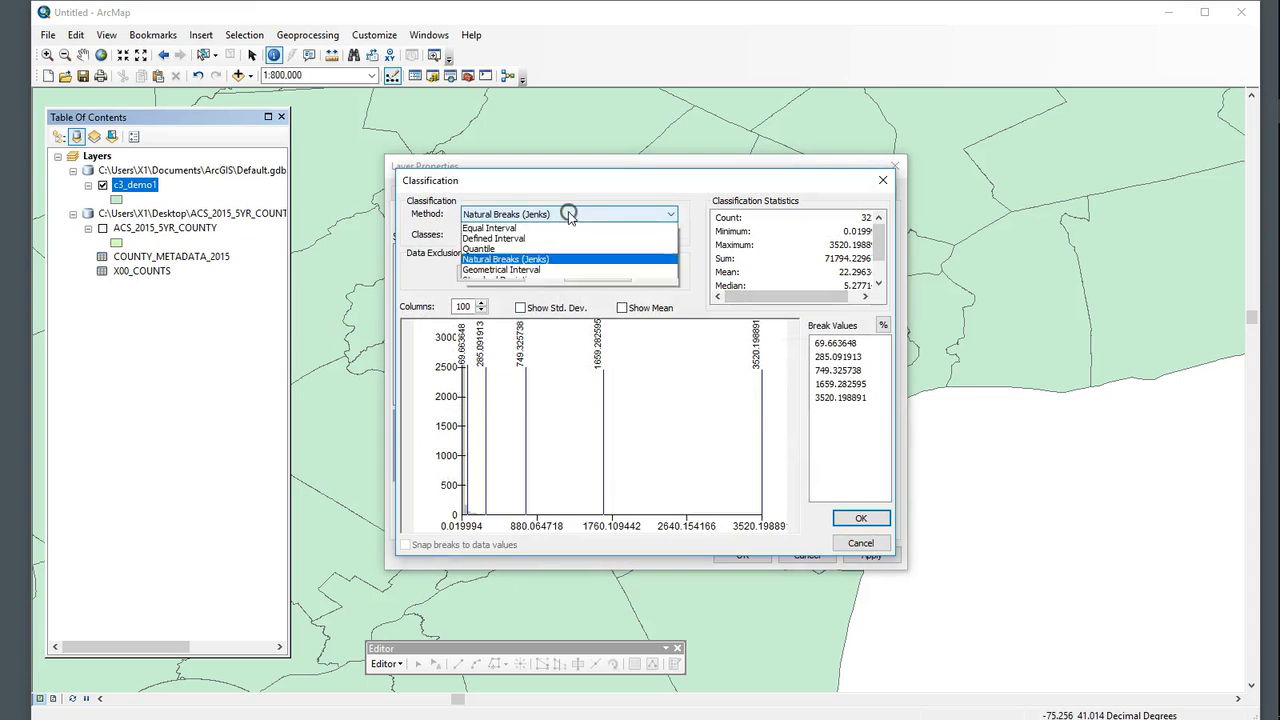
{"action": "left_click", "coordinate": [500, 291]}
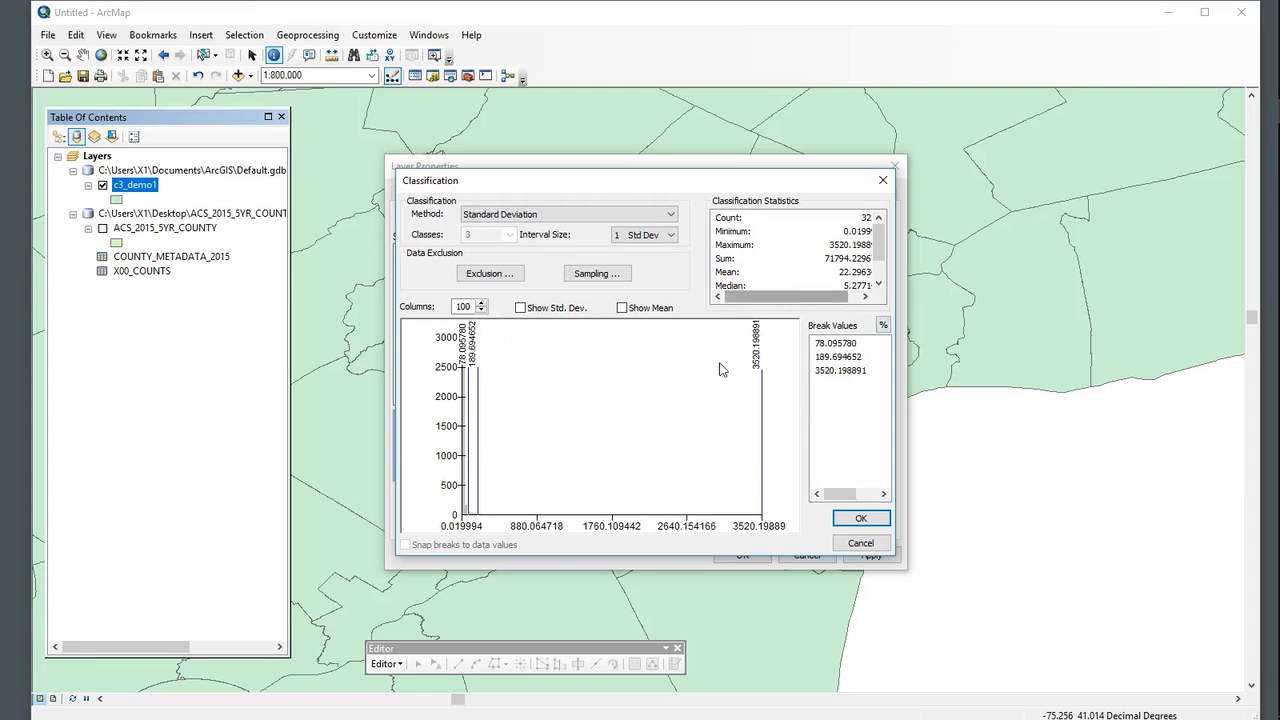
{"action": "left_click", "coordinate": [860, 518]}
{"action": "left_click", "coordinate": [872, 554]}
{"action": "left_click", "coordinate": [745, 555]}
Examine the population density pattern from the Northeast across the Midwest to the West Coast at 1:20,000,000
{"action": "scroll", "coordinate": [636, 438], "scroll_direction": "up", "scroll_amount": 5}
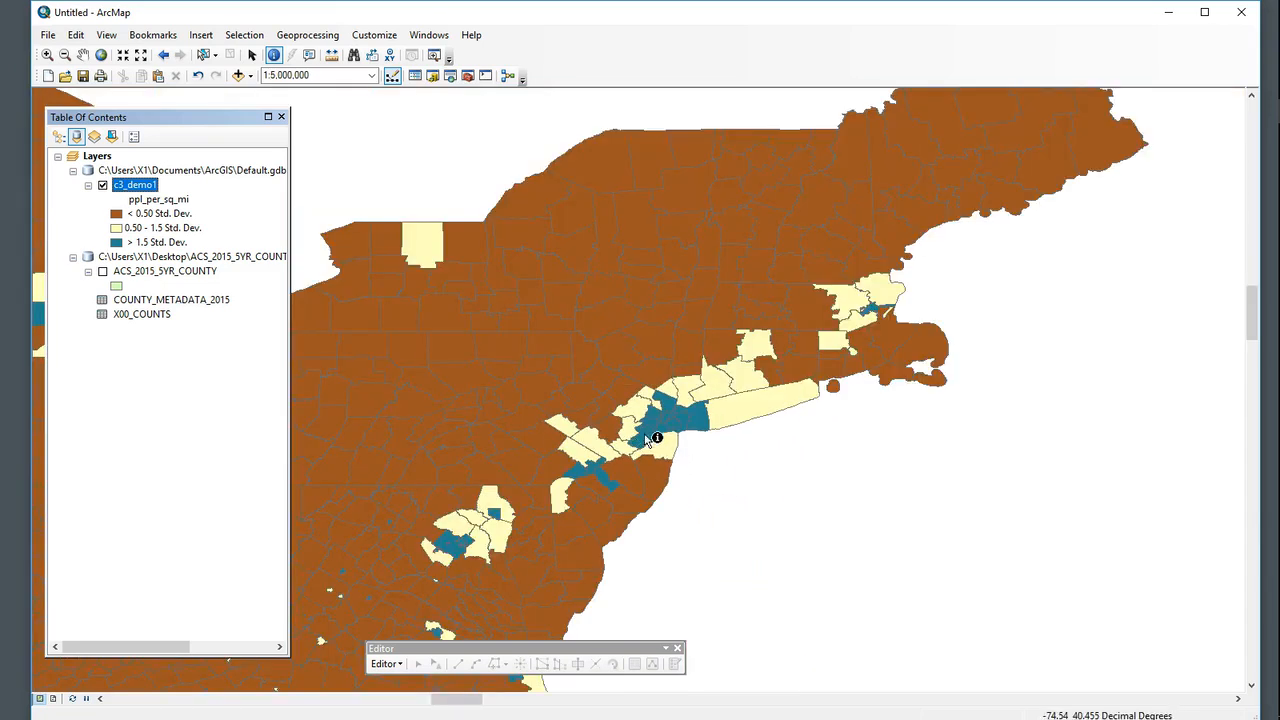
{"action": "left_click", "coordinate": [83, 54]}
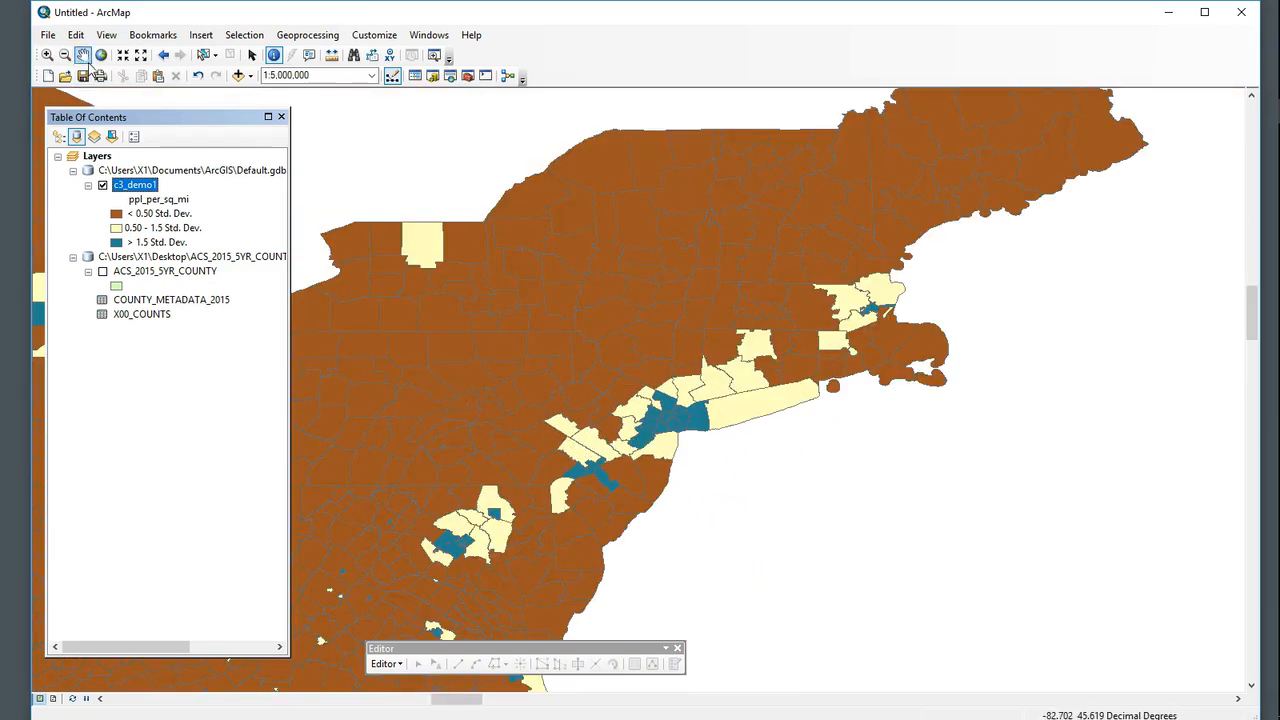
{"action": "left_click_drag", "start_coordinate": [592, 389], "coordinate": [897, 369]}
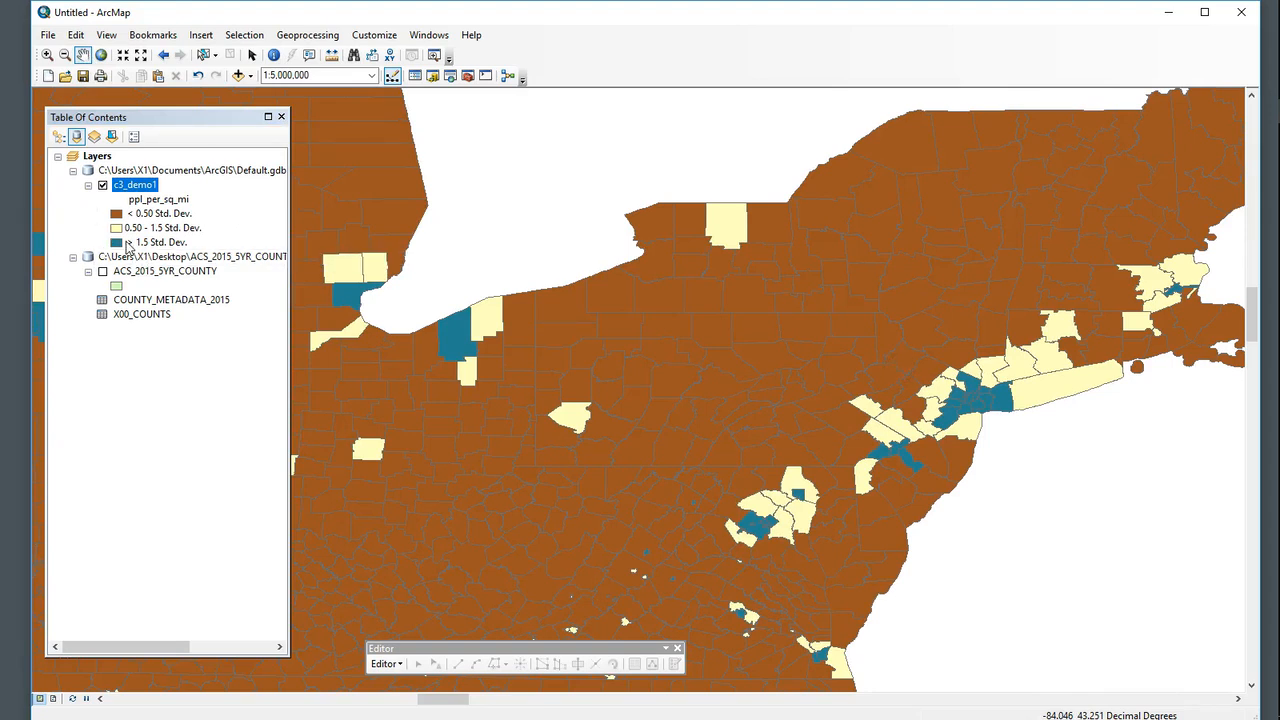
{"action": "scroll", "coordinate": [686, 516], "scroll_direction": "up", "scroll_amount": 4}
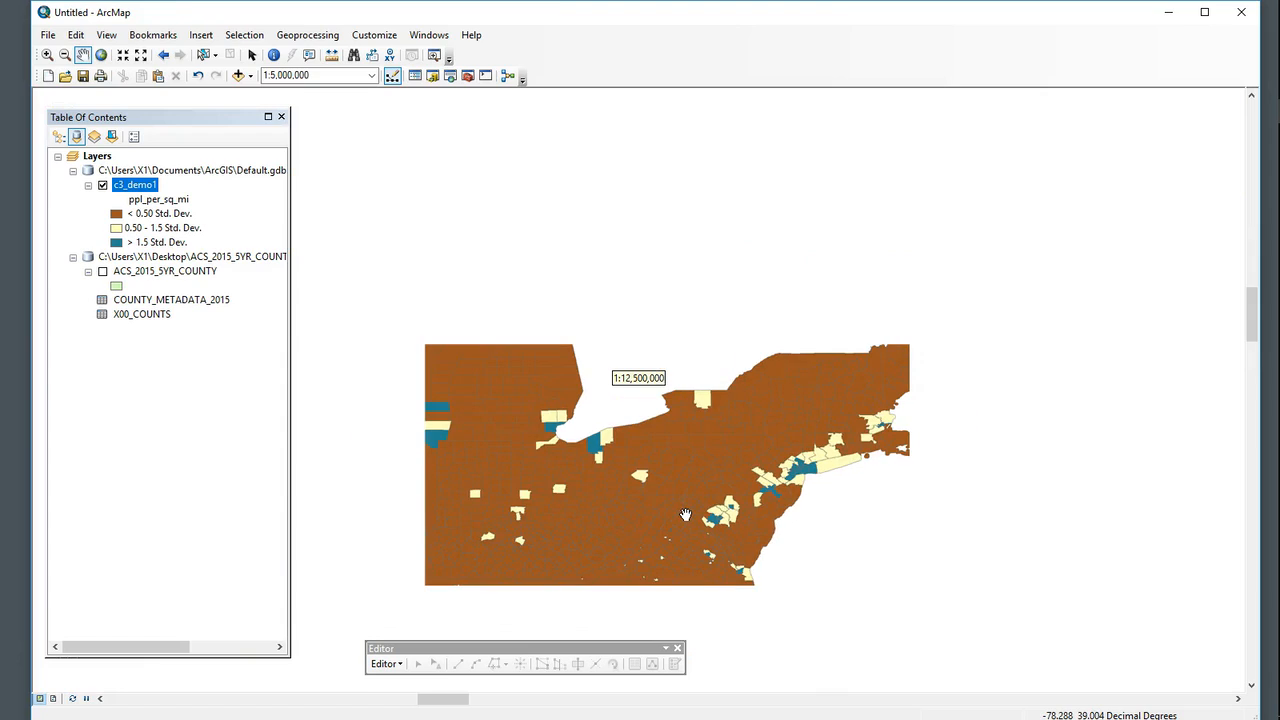
{"action": "left_click_drag", "start_coordinate": [558, 554], "coordinate": [974, 406]}
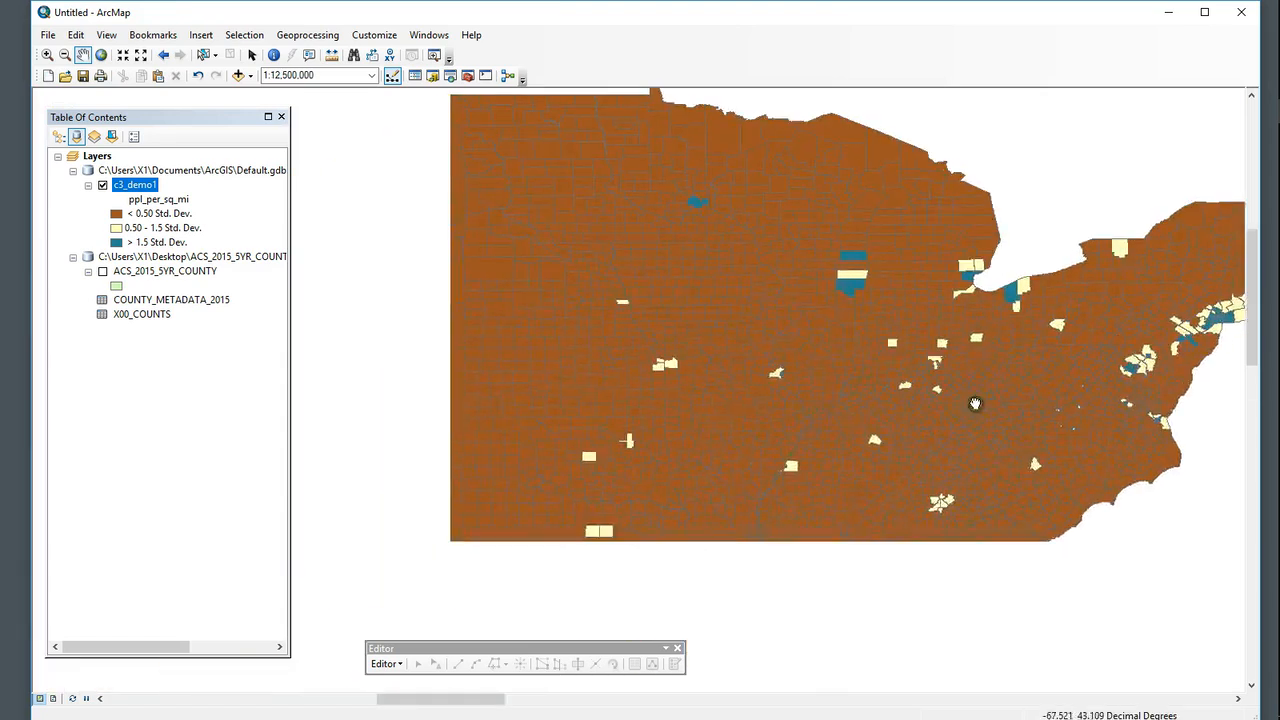
{"action": "scroll", "coordinate": [930, 470], "scroll_direction": "up", "scroll_amount": 2}
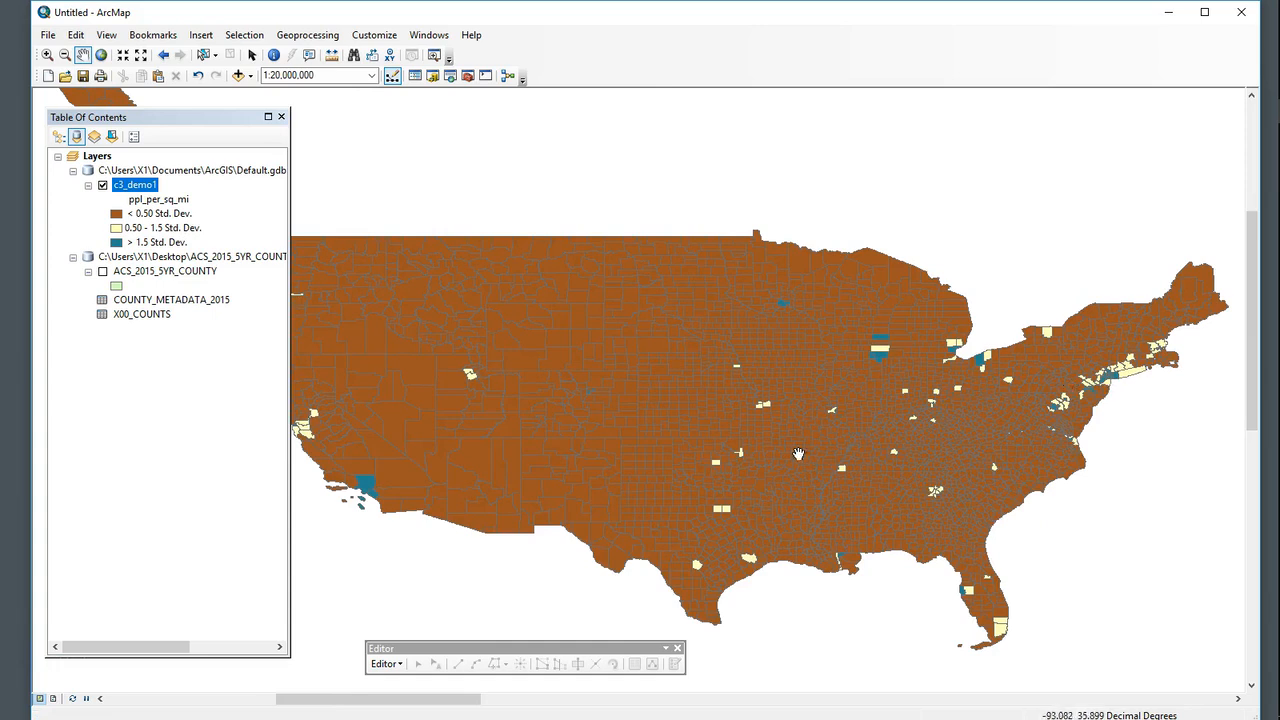
{"action": "left_click_drag", "start_coordinate": [798, 454], "coordinate": [933, 459]}
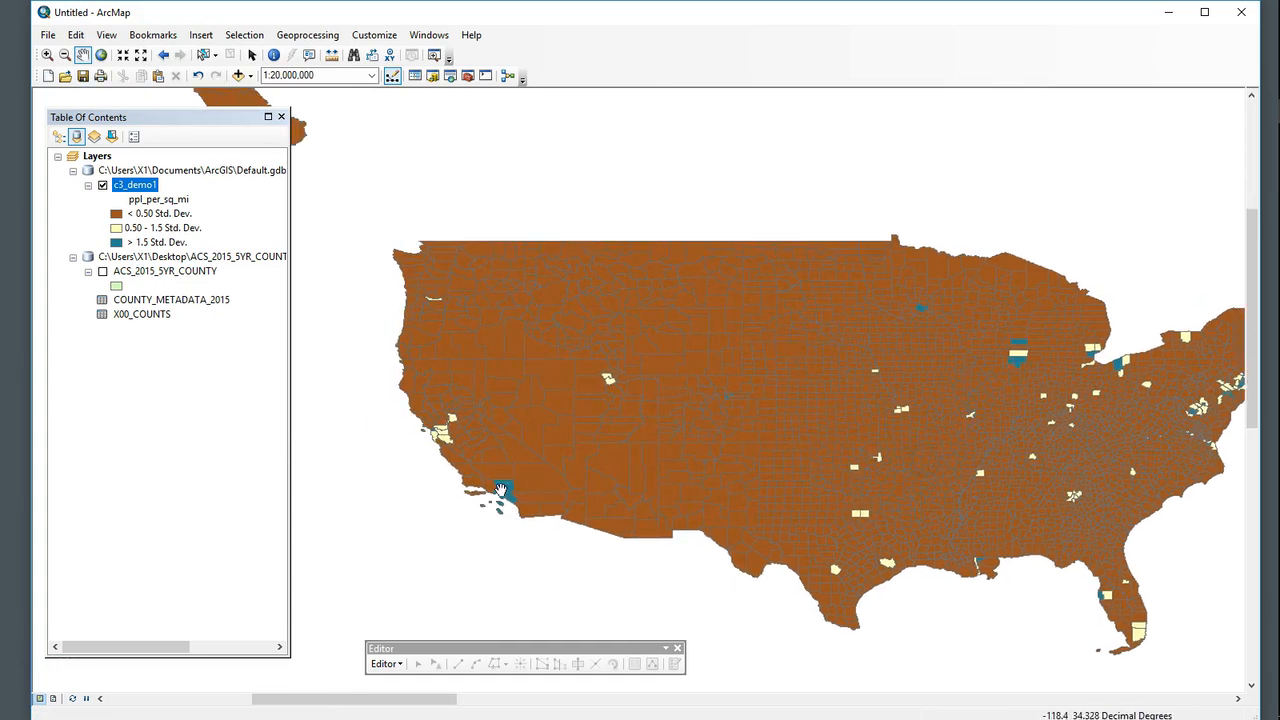
{"action": "left_click_drag", "start_coordinate": [501, 489], "coordinate": [437, 501]}
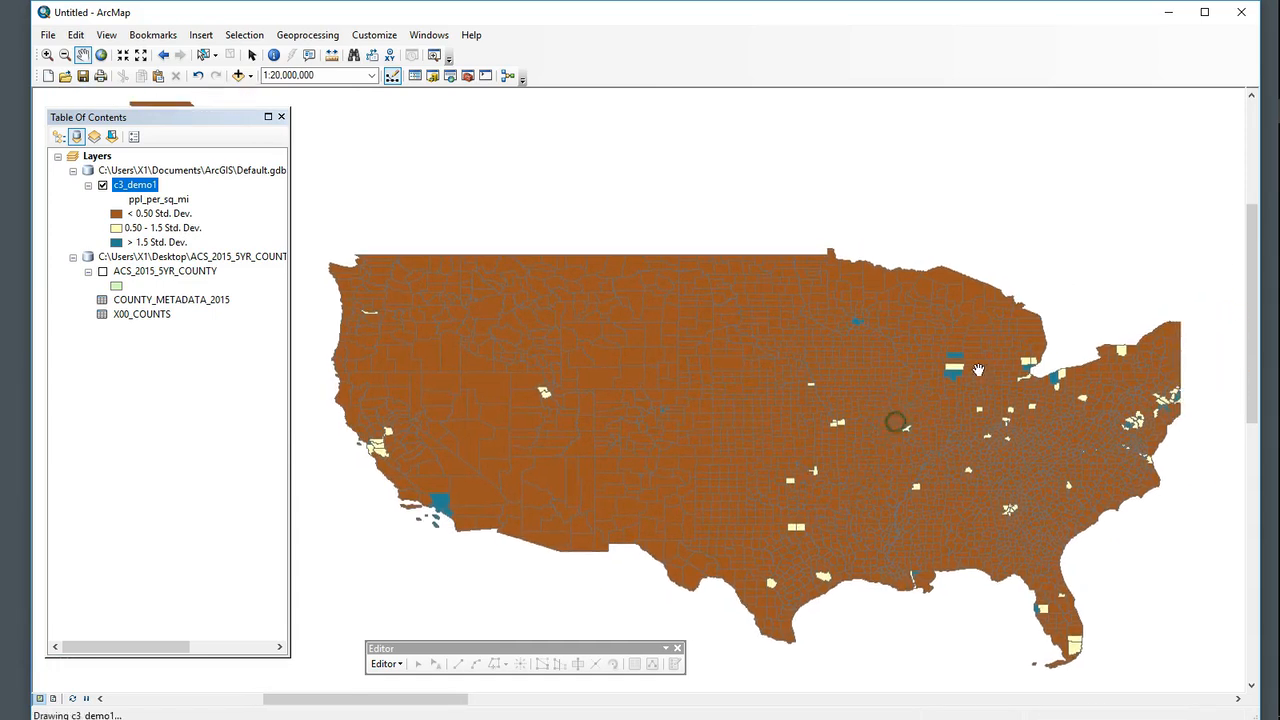
{"action": "left_click_drag", "start_coordinate": [1048, 409], "coordinate": [965, 413]}
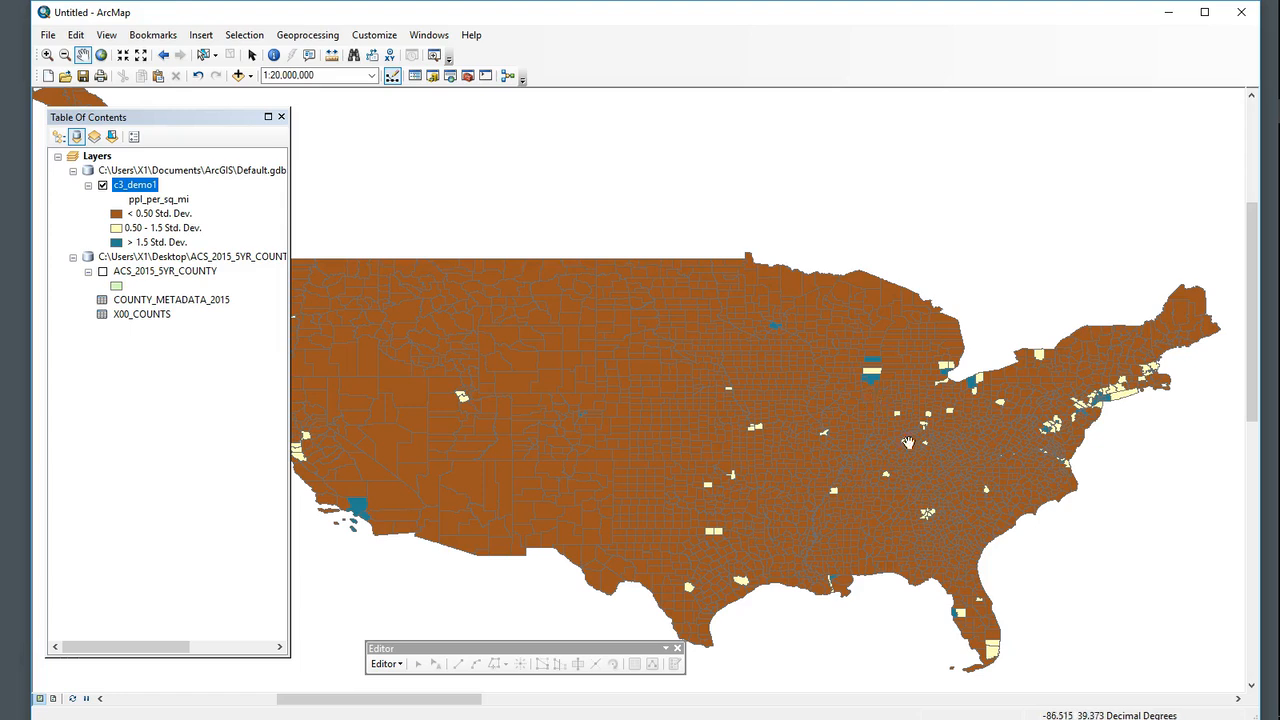
{"action": "left_click_drag", "start_coordinate": [604, 474], "coordinate": [710, 490]}
{"action": "left_click_drag", "start_coordinate": [603, 491], "coordinate": [560, 420]}
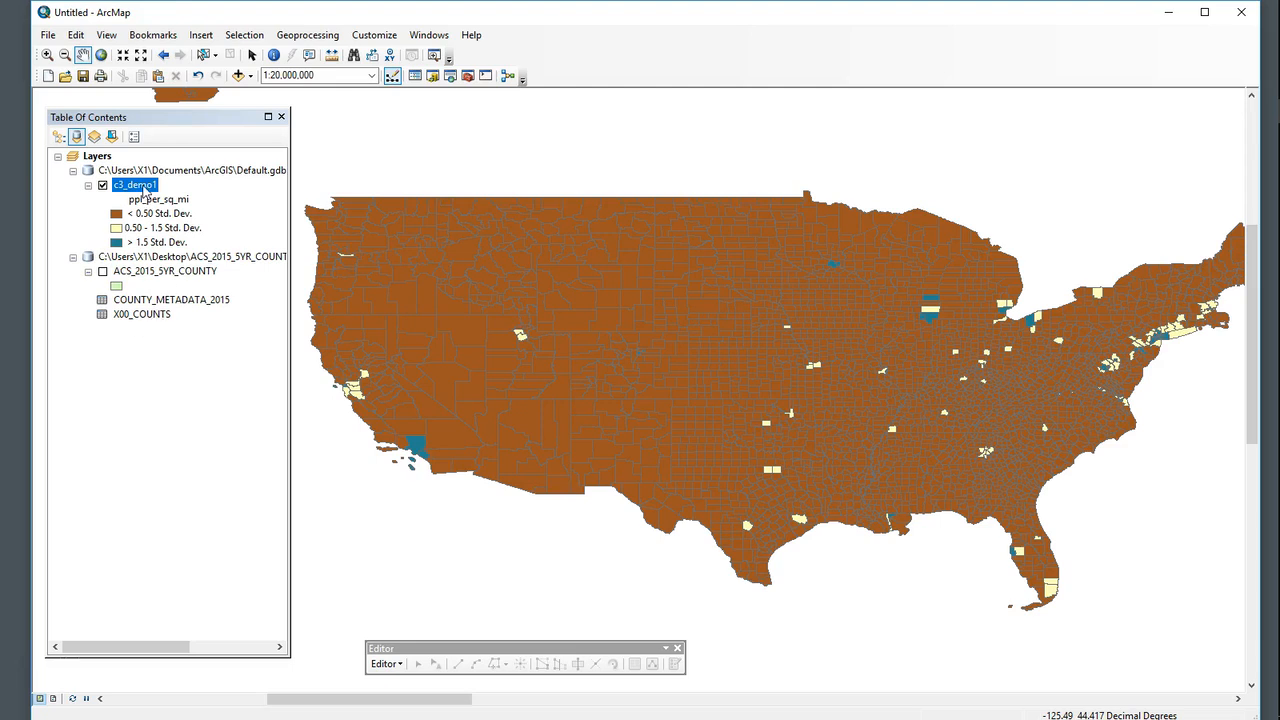
Remove the c3_demo1 layer from the map and turn on the ACS_2015_5YR_COUNTY layer
{"action": "right_click", "coordinate": [145, 190]}
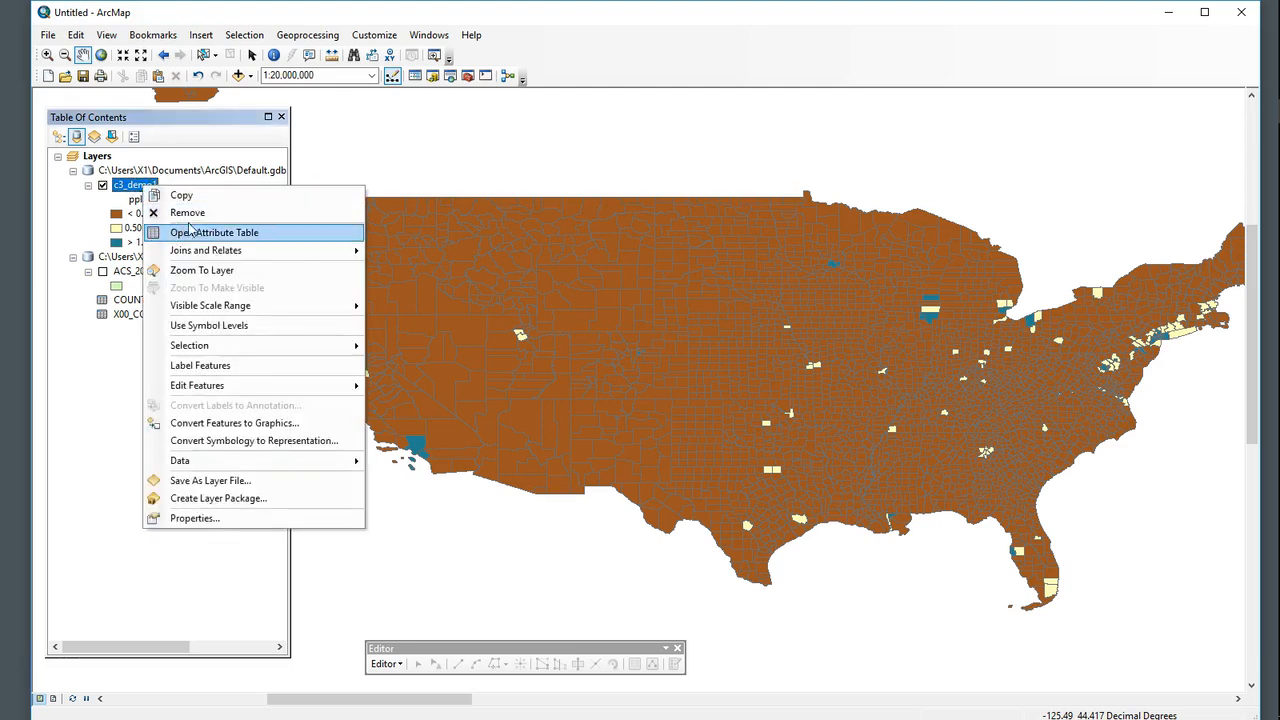
{"action": "left_click", "coordinate": [188, 212]}
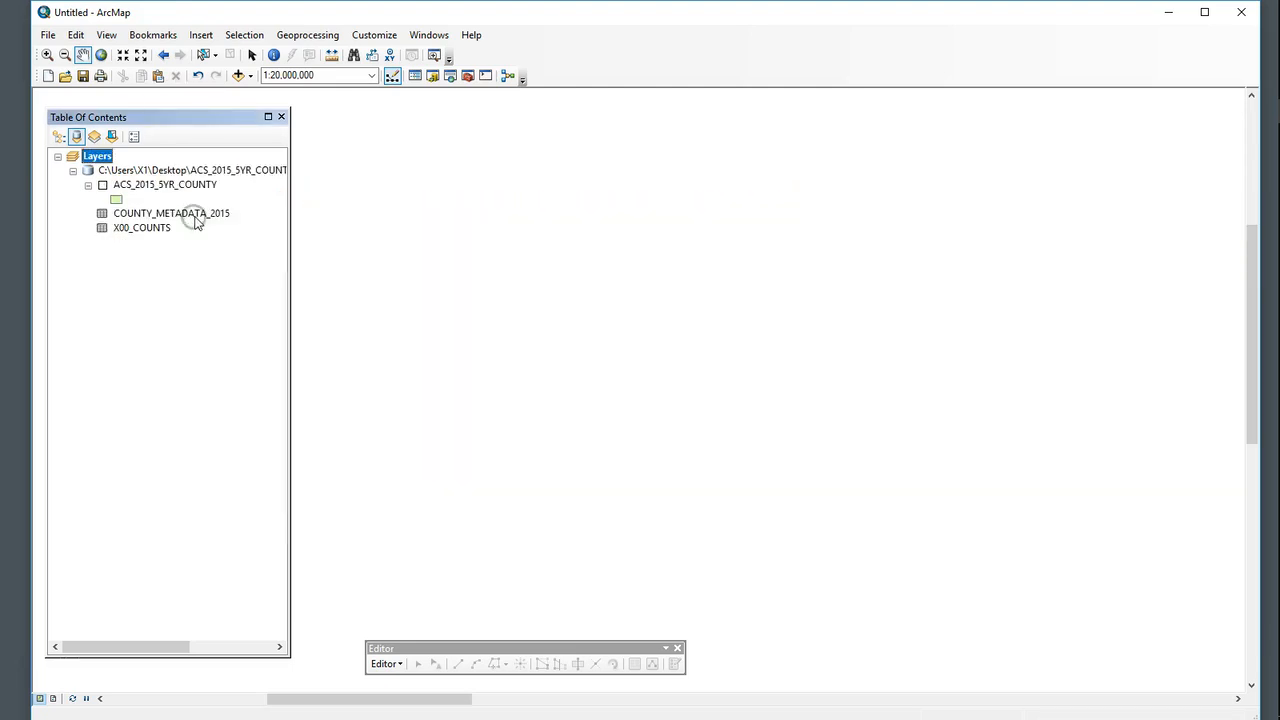
{"action": "left_click", "coordinate": [102, 185]}
Remove all joins from the ACS_2015_5YR_COUNTY layer
{"action": "right_click", "coordinate": [166, 187]}
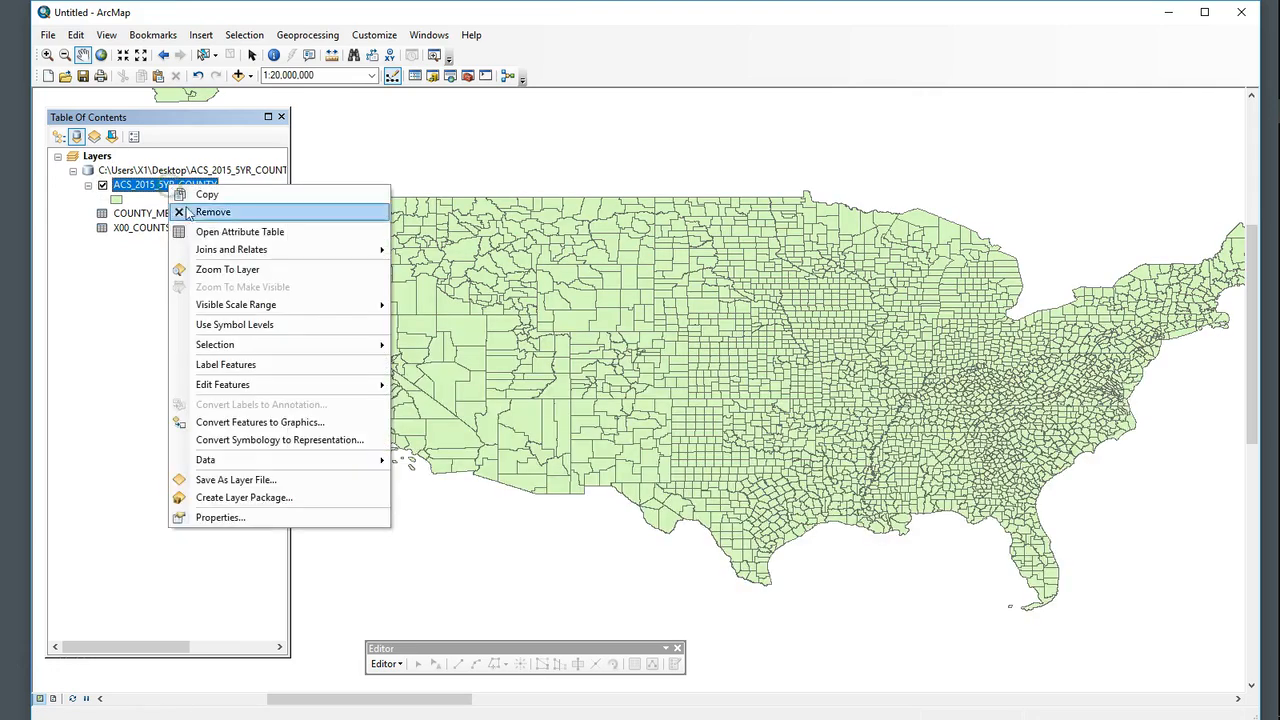
{"action": "mouse_move", "coordinate": [220, 260]}
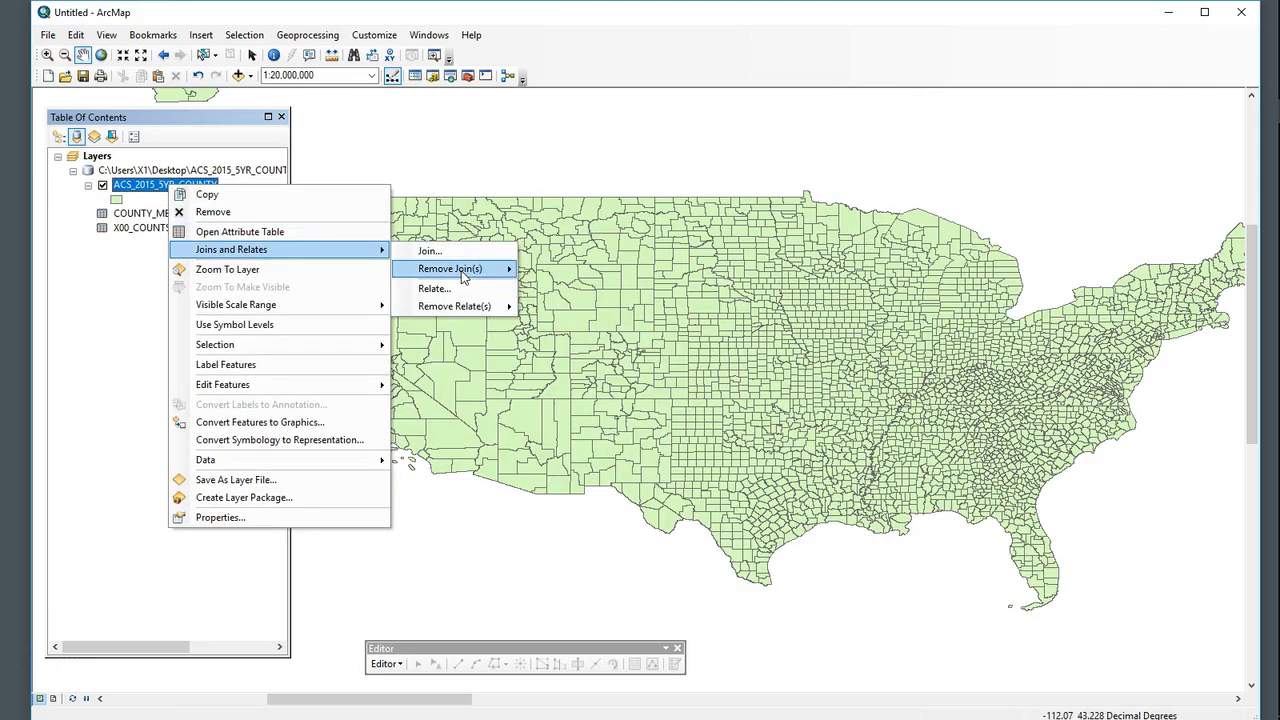
{"action": "mouse_move", "coordinate": [466, 274]}
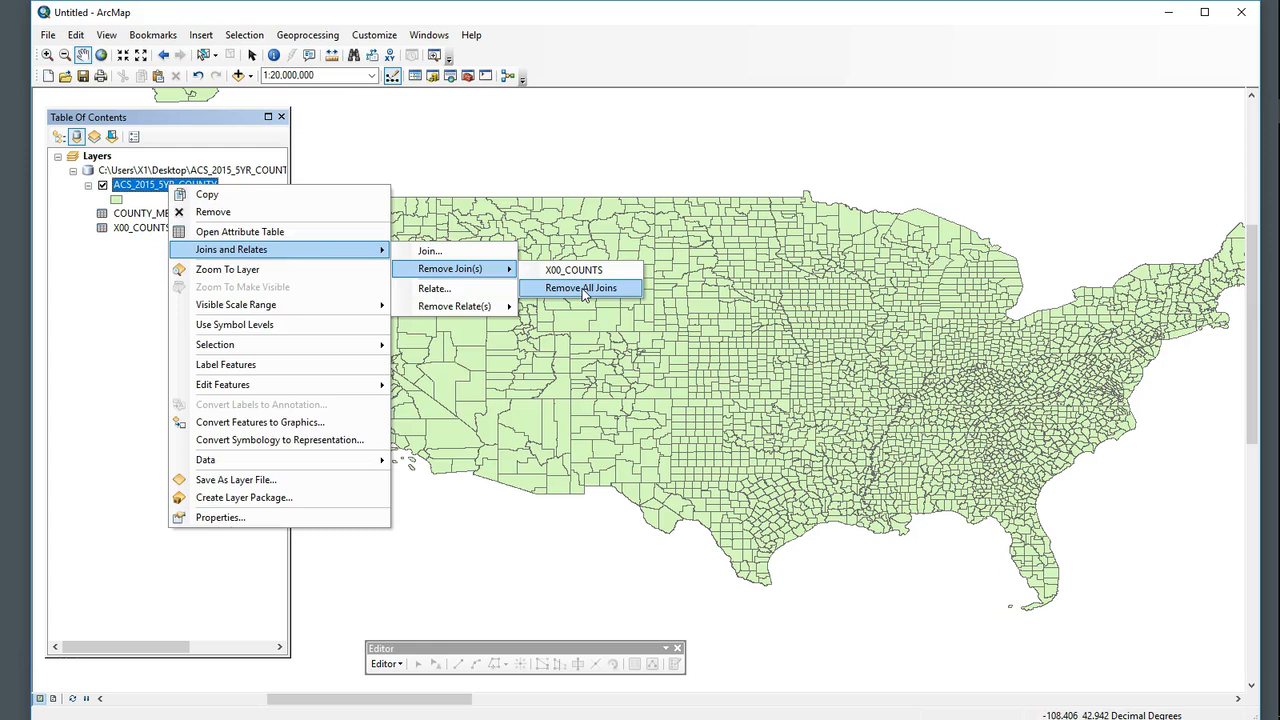
{"action": "left_click", "coordinate": [582, 288]}
{"action": "left_click", "coordinate": [155, 256]}
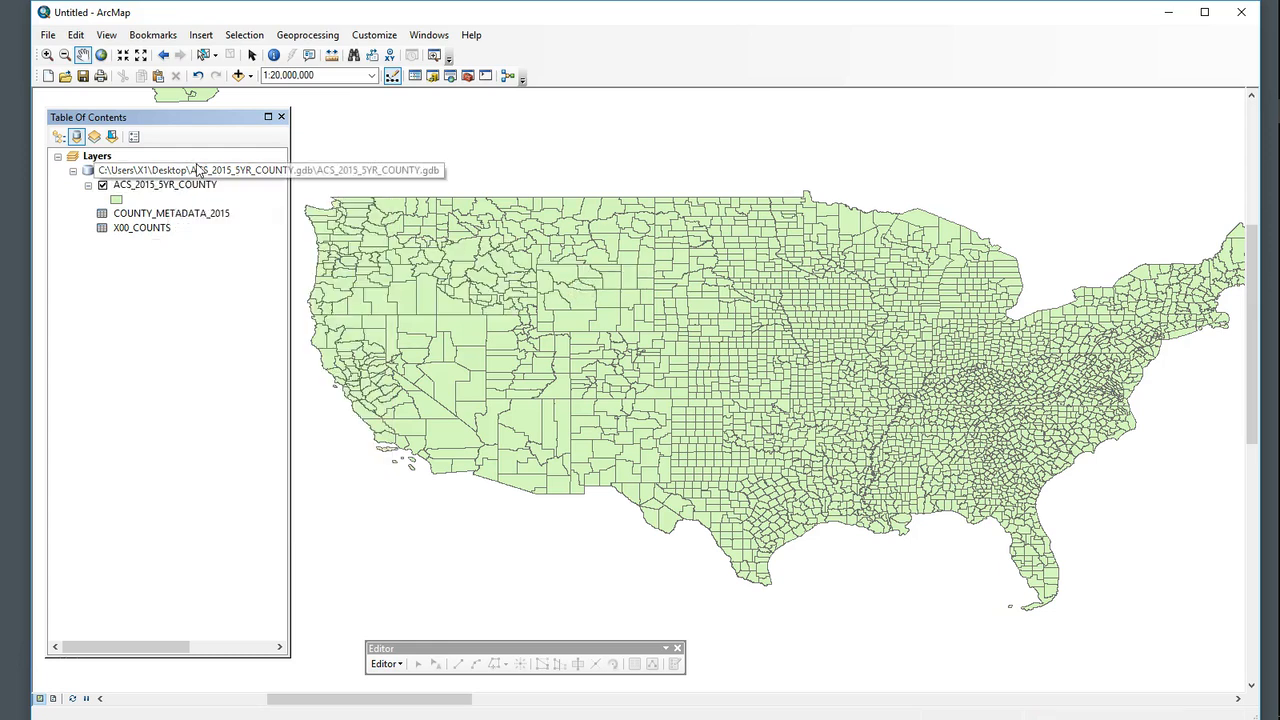
Add the X19_INCOME table from ACS_2015_5YR_COUNTY.gdb to the map and remove the X00_COUNTS table
{"action": "left_click", "coordinate": [432, 76]}
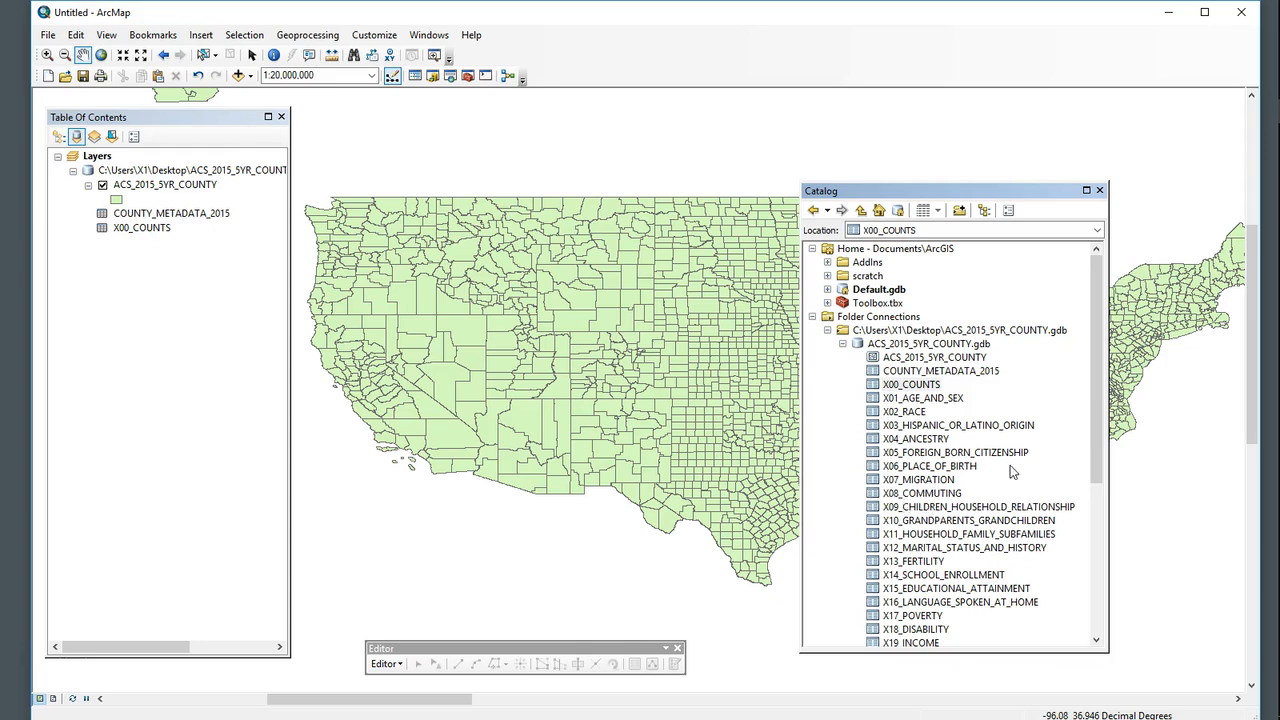
{"action": "left_click_drag", "start_coordinate": [1098, 384], "coordinate": [1099, 458]}
{"action": "left_click", "coordinate": [895, 508]}
{"action": "left_click_drag", "start_coordinate": [895, 512], "coordinate": [203, 366]}
{"action": "right_click", "coordinate": [129, 233]}
{"action": "left_click", "coordinate": [195, 275]}
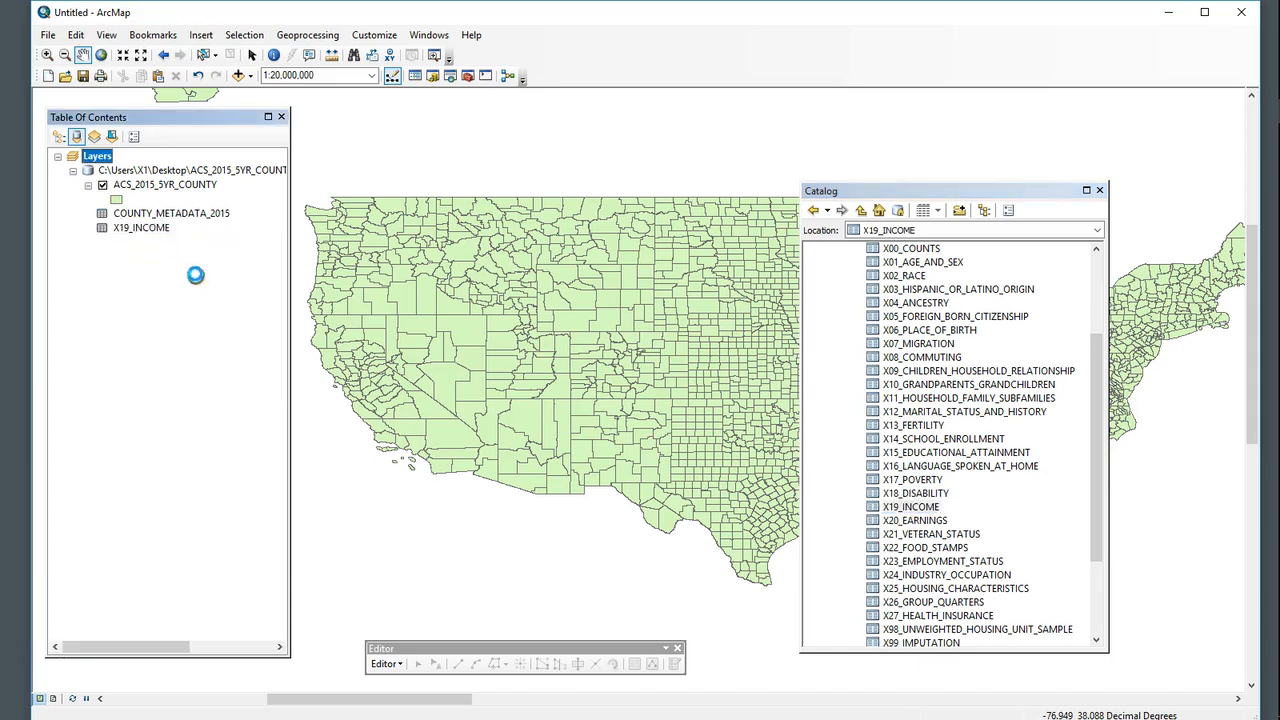
Switch to the Sublime Text assignment notes, review the B19001e17 and B19001e1 income fields and their percentage formula, and return to ArcMap
{"action": "left_click", "coordinate": [1263, 370]}
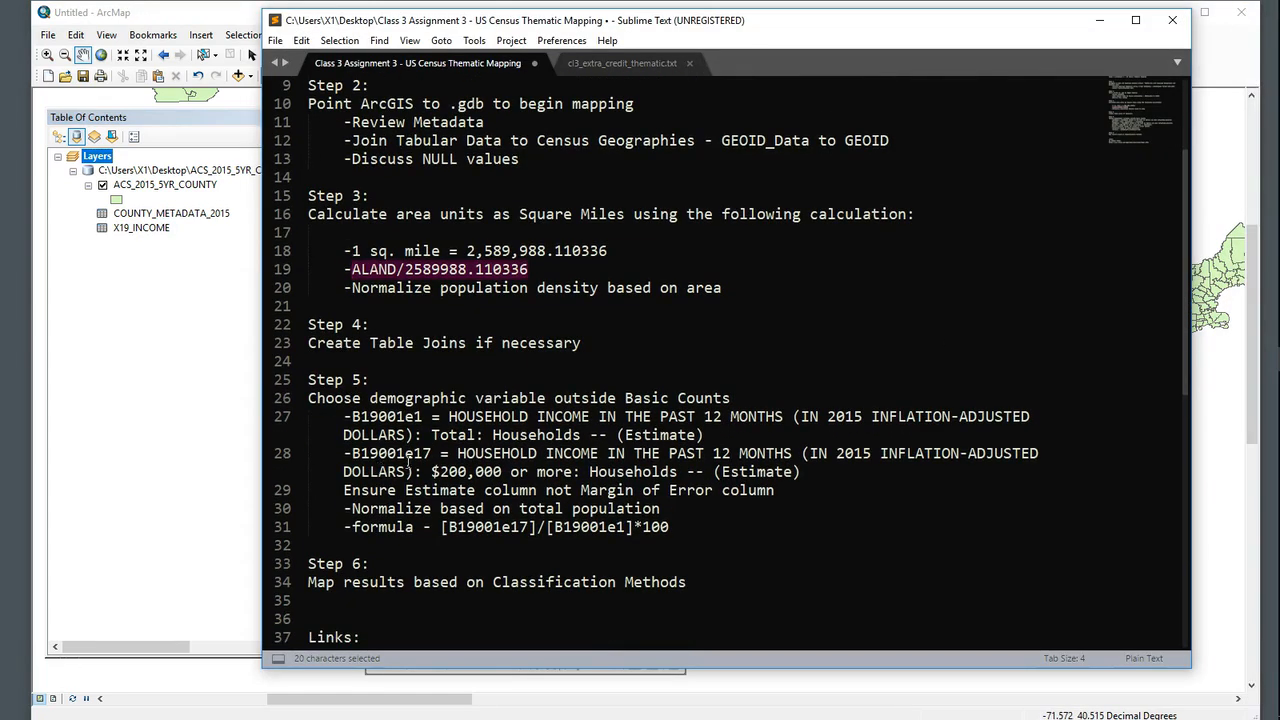
{"action": "left_click_drag", "start_coordinate": [434, 453], "coordinate": [351, 453]}
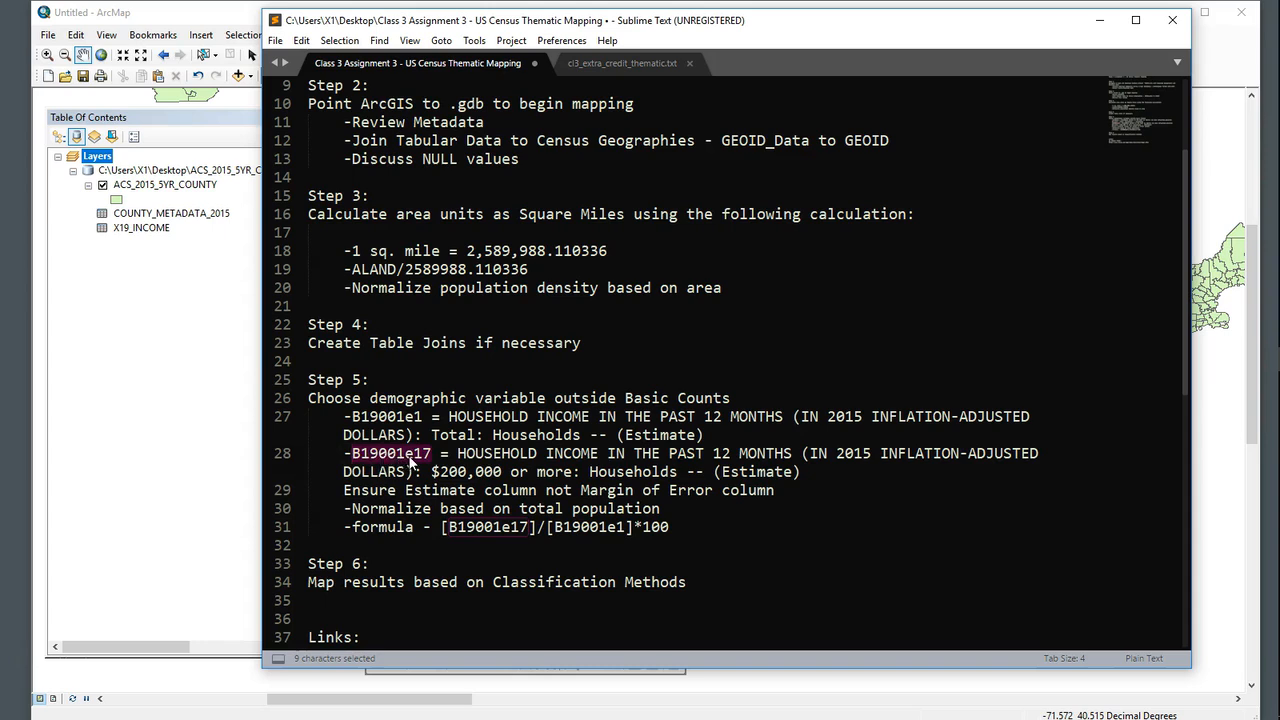
{"action": "left_click", "coordinate": [536, 552]}
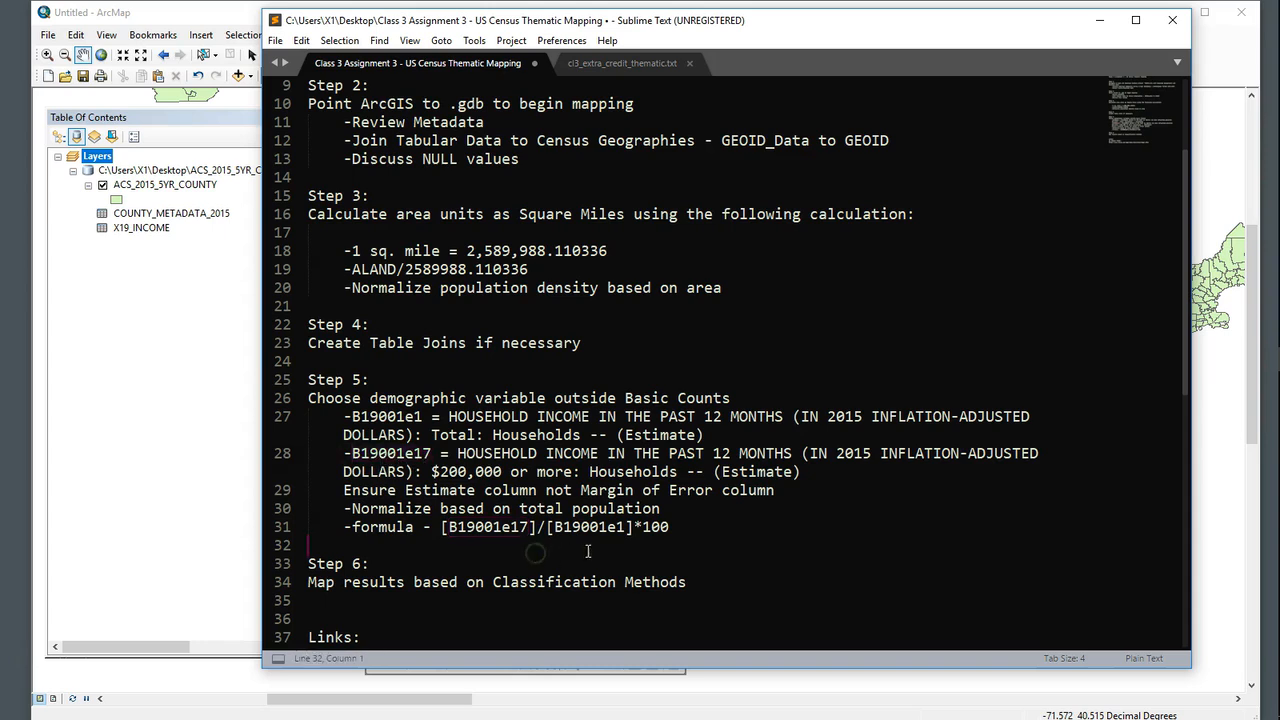
{"action": "left_click_drag", "start_coordinate": [626, 528], "coordinate": [560, 533]}
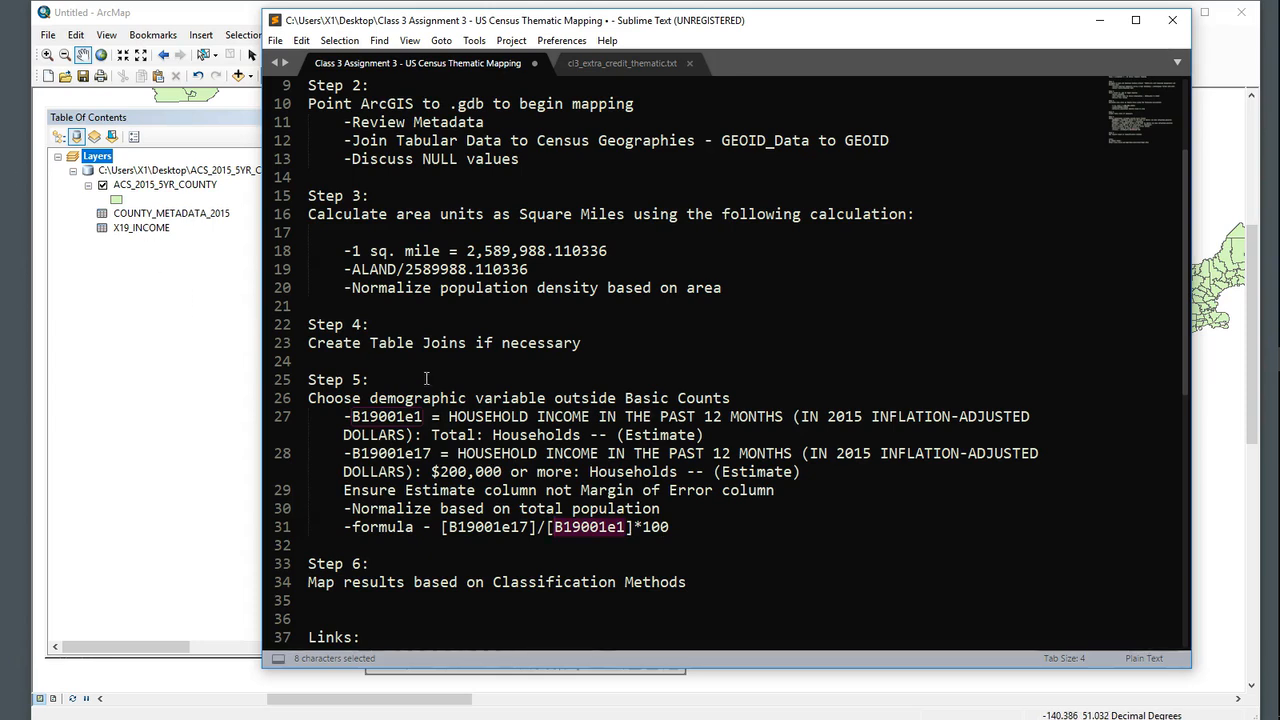
{"action": "left_click", "coordinate": [190, 335]}
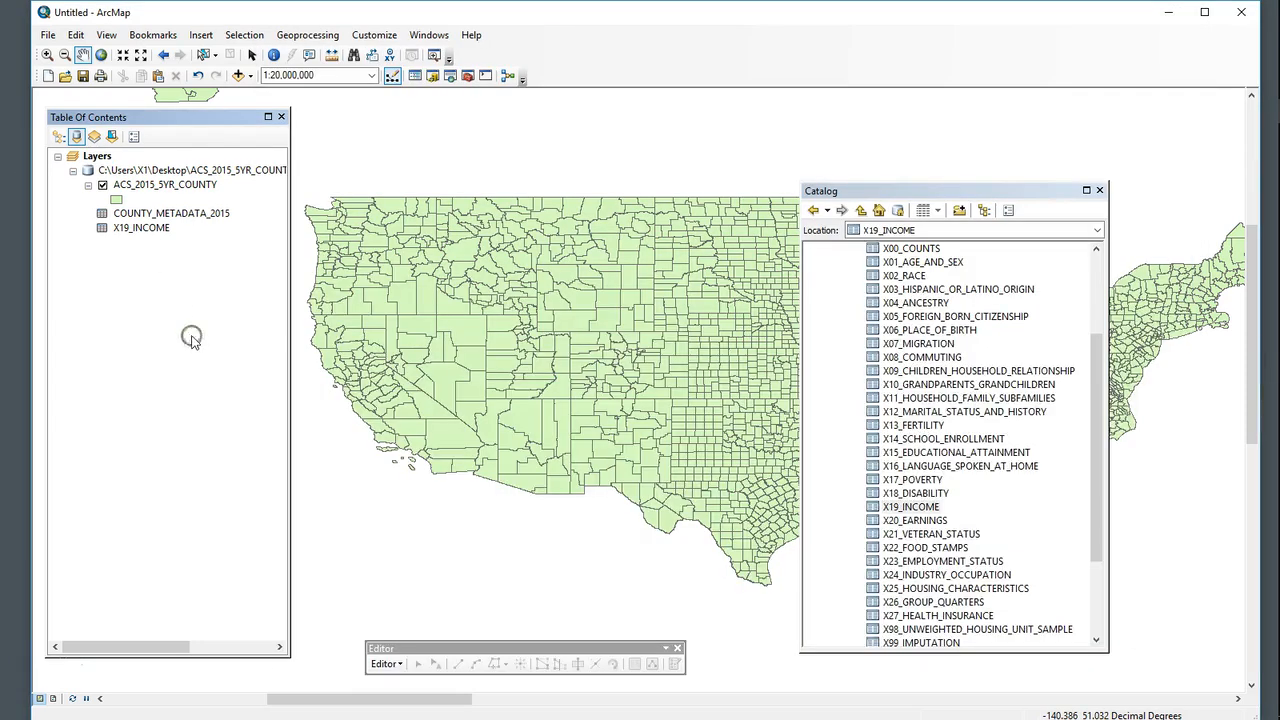
Set up an attribute join on the ACS_2015_5YR_COUNTY layer from GEOID_Data to GEOID in the X19_INCOME table, keeping all records
{"action": "left_click", "coordinate": [178, 187]}
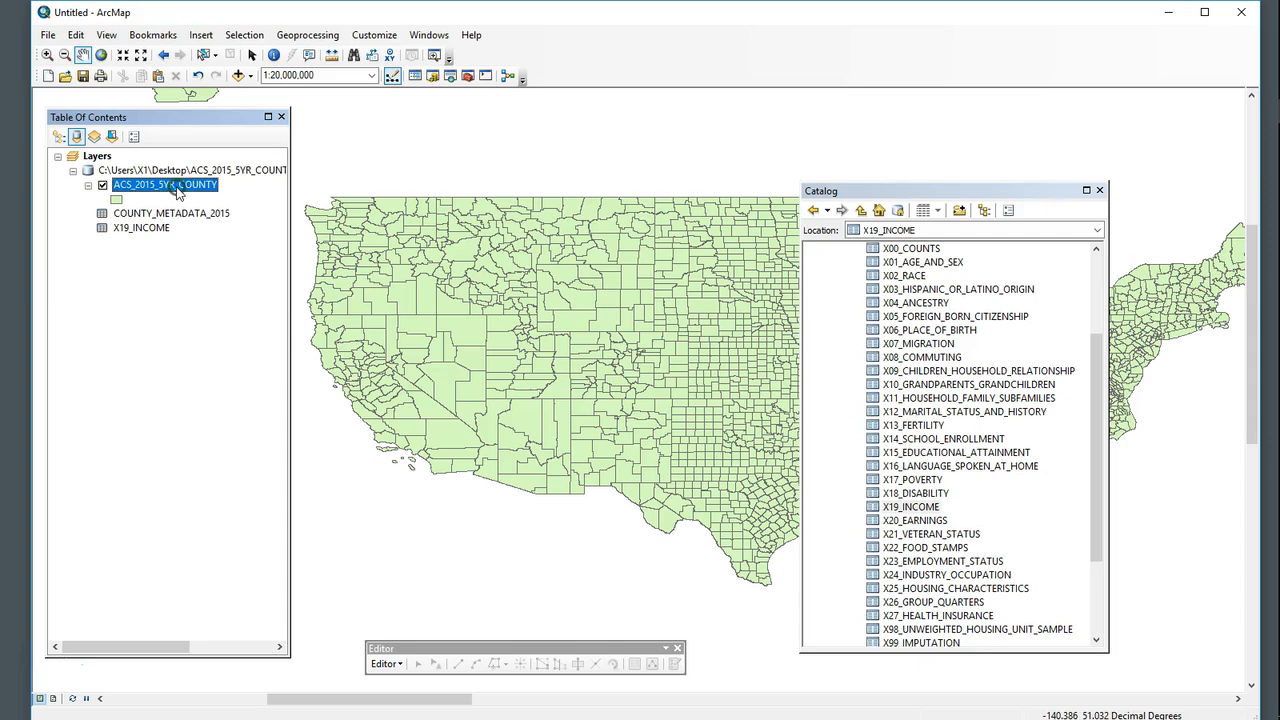
{"action": "left_click", "coordinate": [1099, 190]}
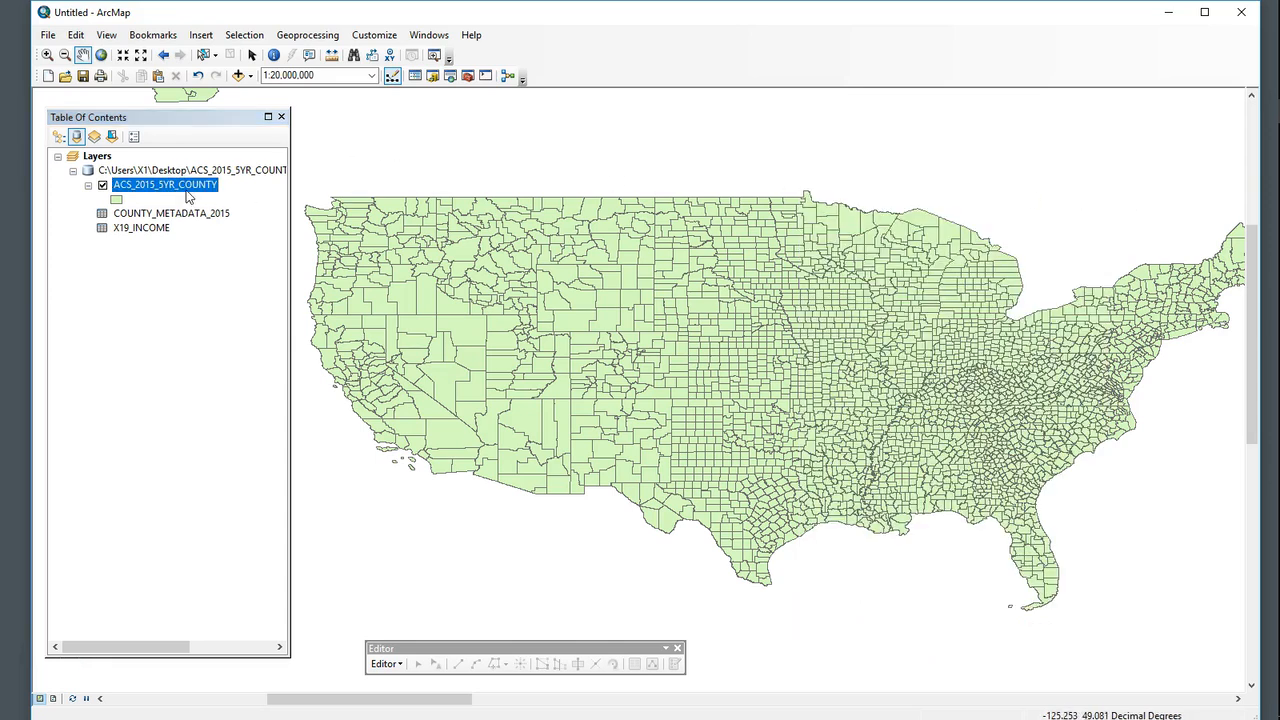
{"action": "right_click", "coordinate": [186, 187]}
{"action": "mouse_move", "coordinate": [243, 252]}
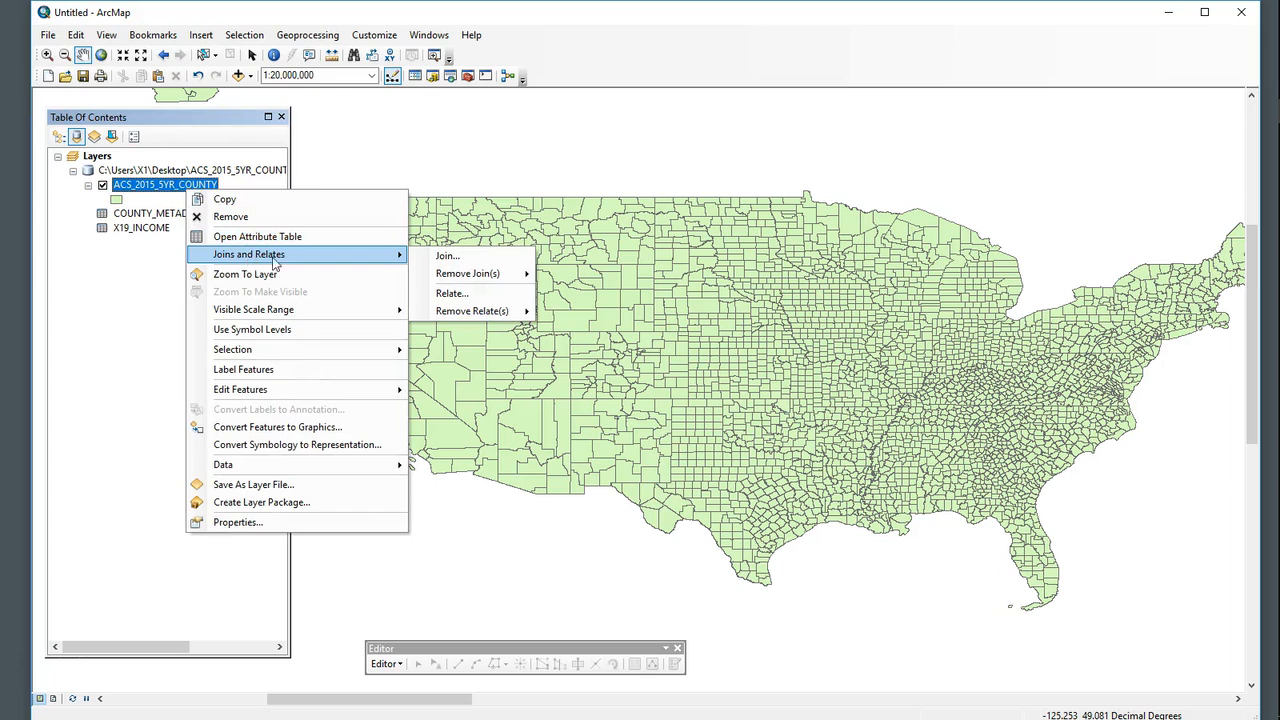
{"action": "left_click", "coordinate": [449, 256]}
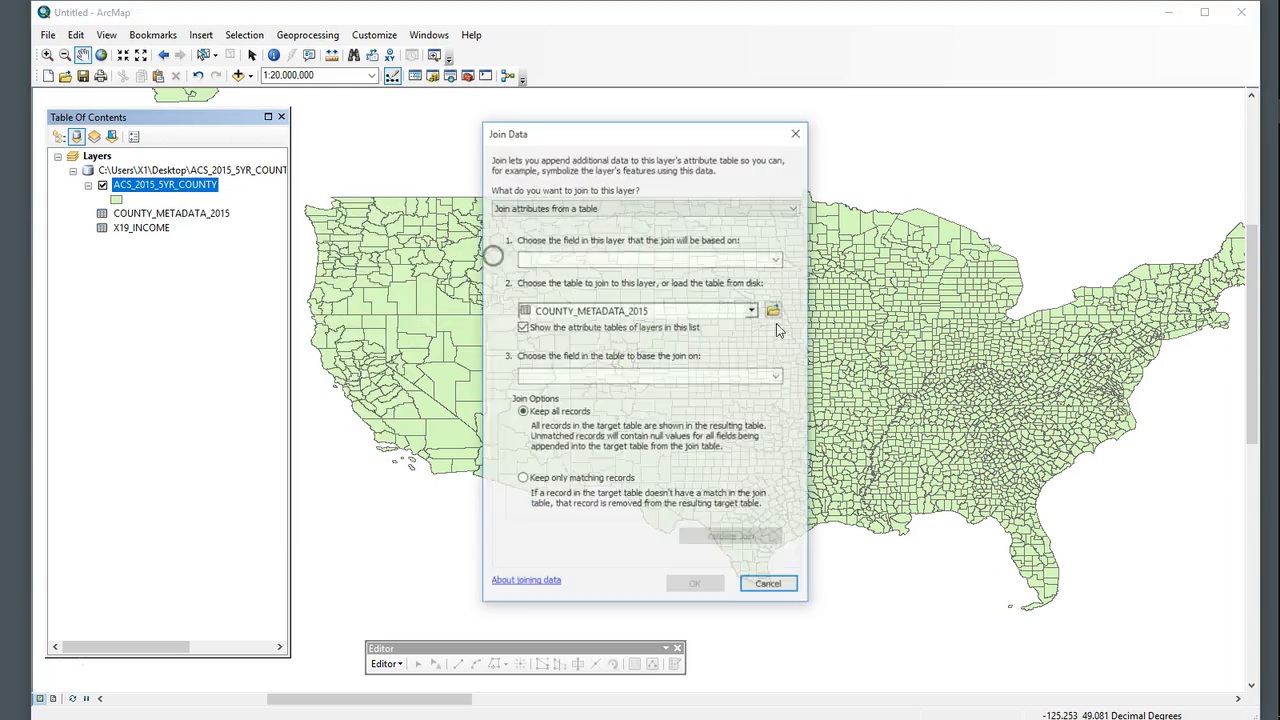
{"action": "left_click", "coordinate": [778, 260]}
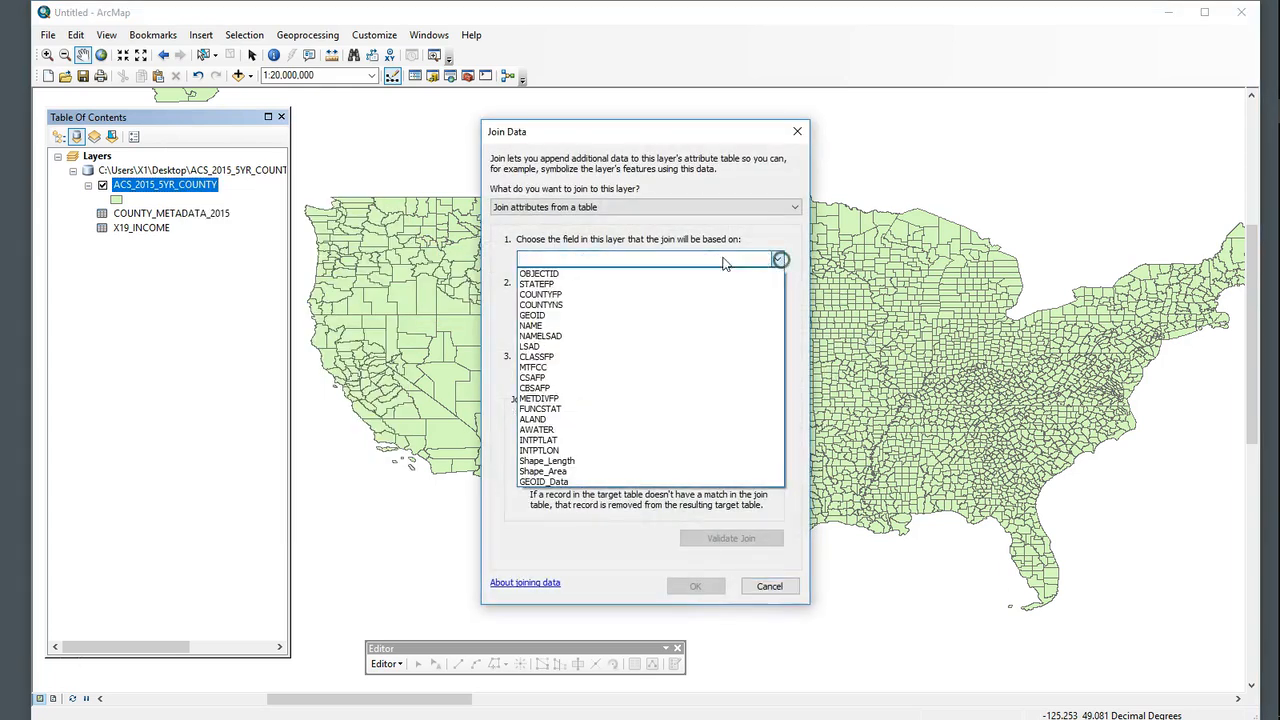
{"action": "left_click", "coordinate": [545, 482]}
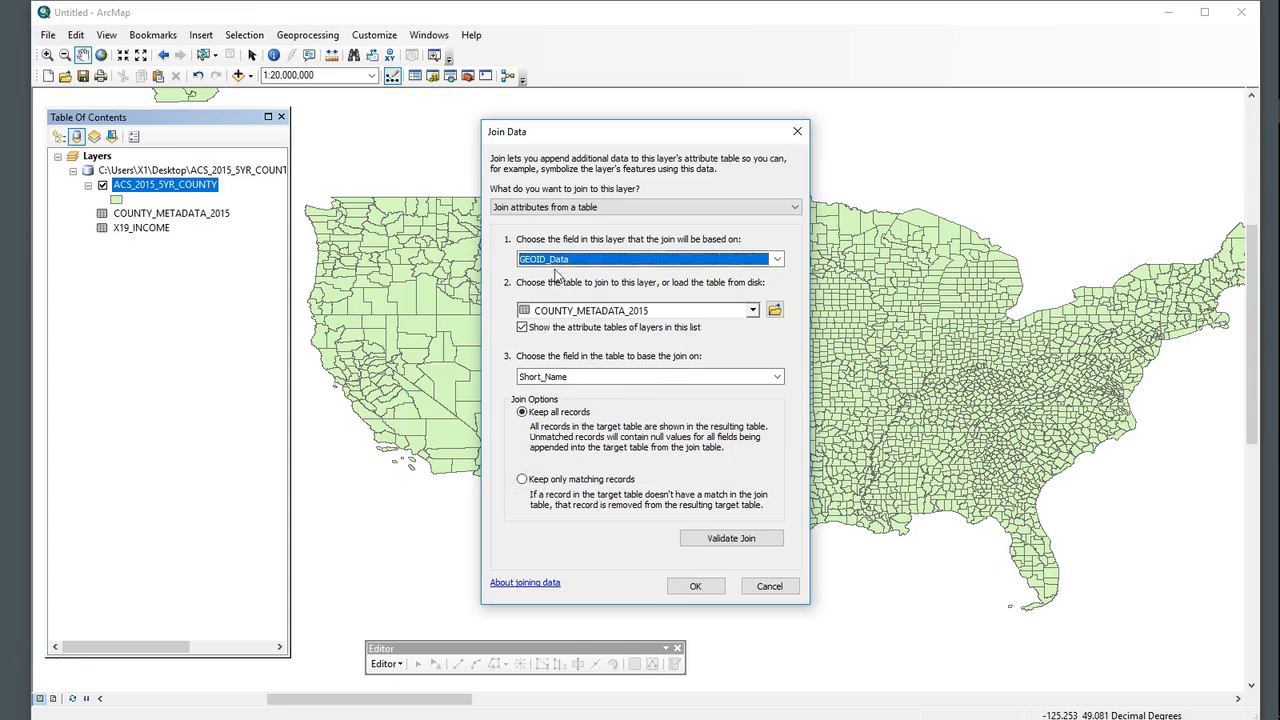
{"action": "left_click", "coordinate": [775, 376]}
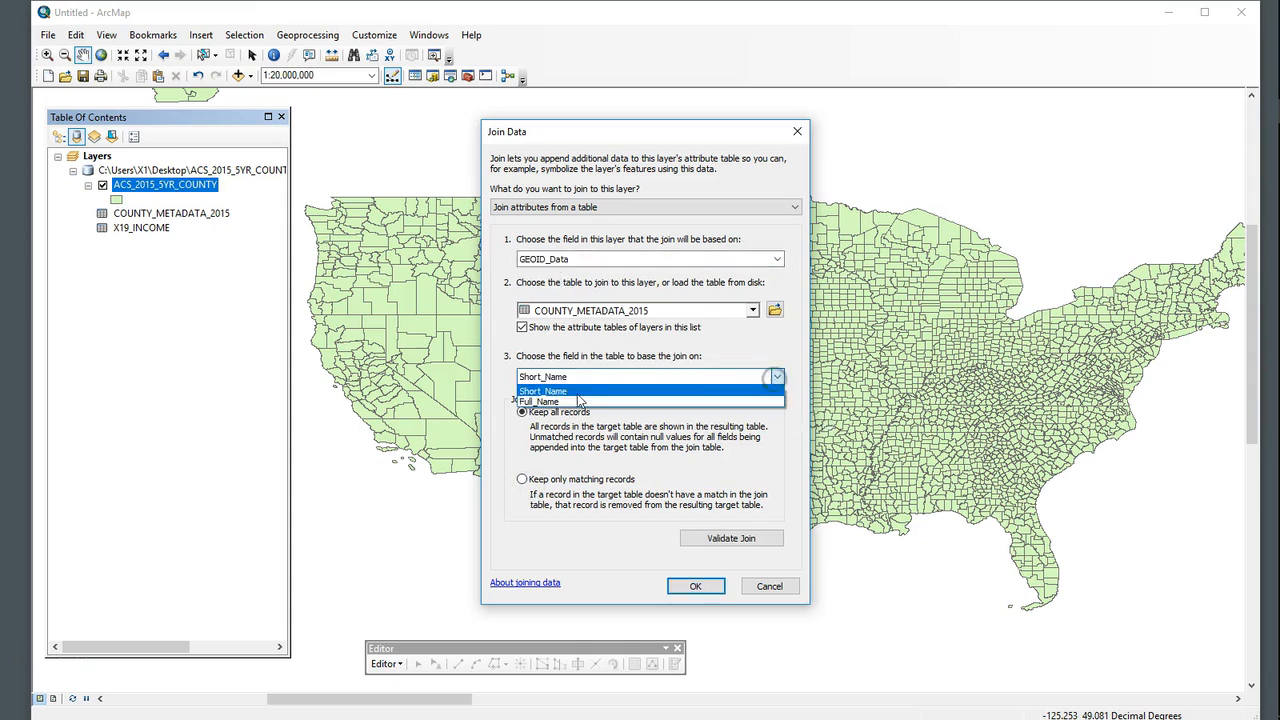
{"action": "left_click", "coordinate": [775, 376]}
{"action": "left_click", "coordinate": [755, 311]}
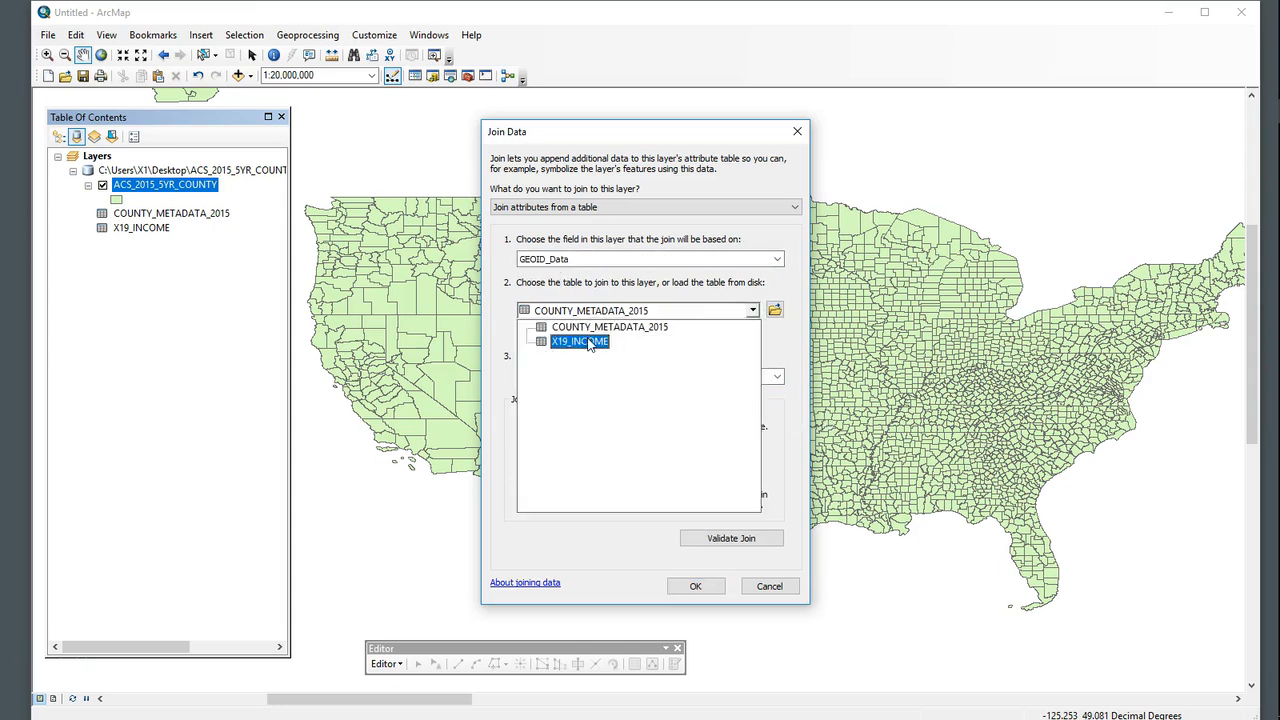
{"action": "left_click", "coordinate": [578, 345]}
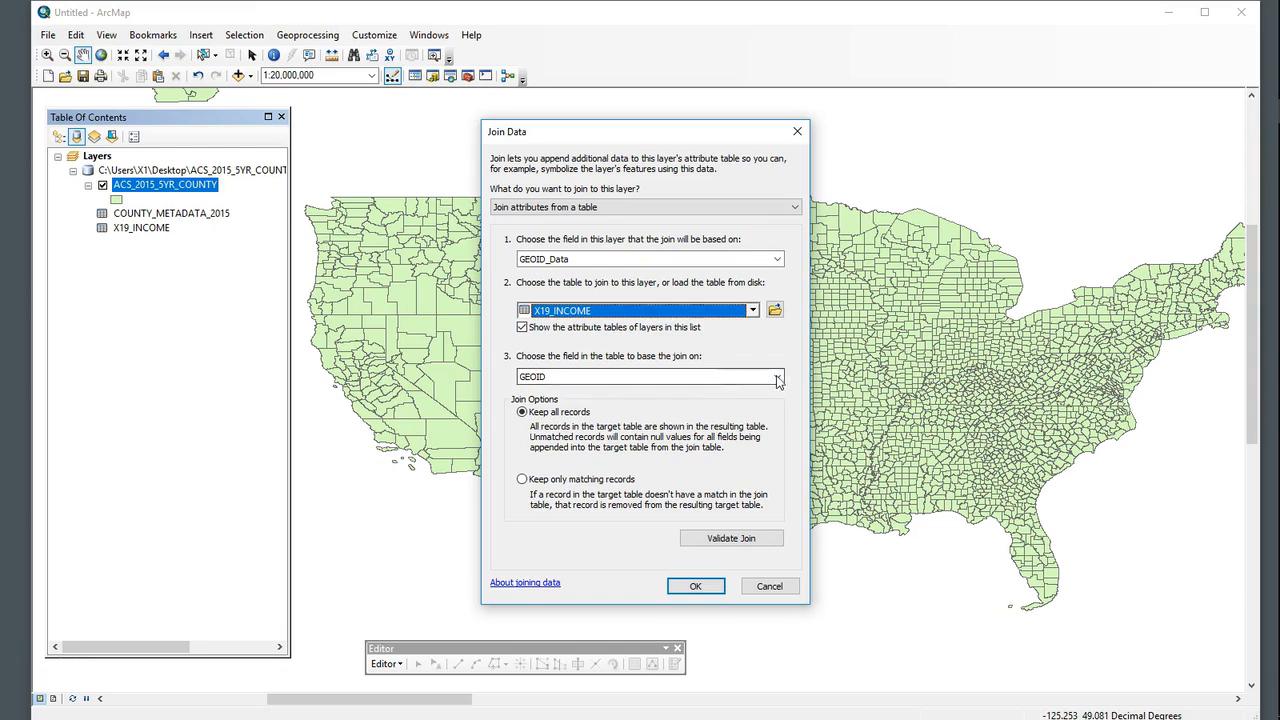
Validate the X19_INCOME join, check how many records match, and apply it to the county layer
{"action": "left_click", "coordinate": [714, 542]}
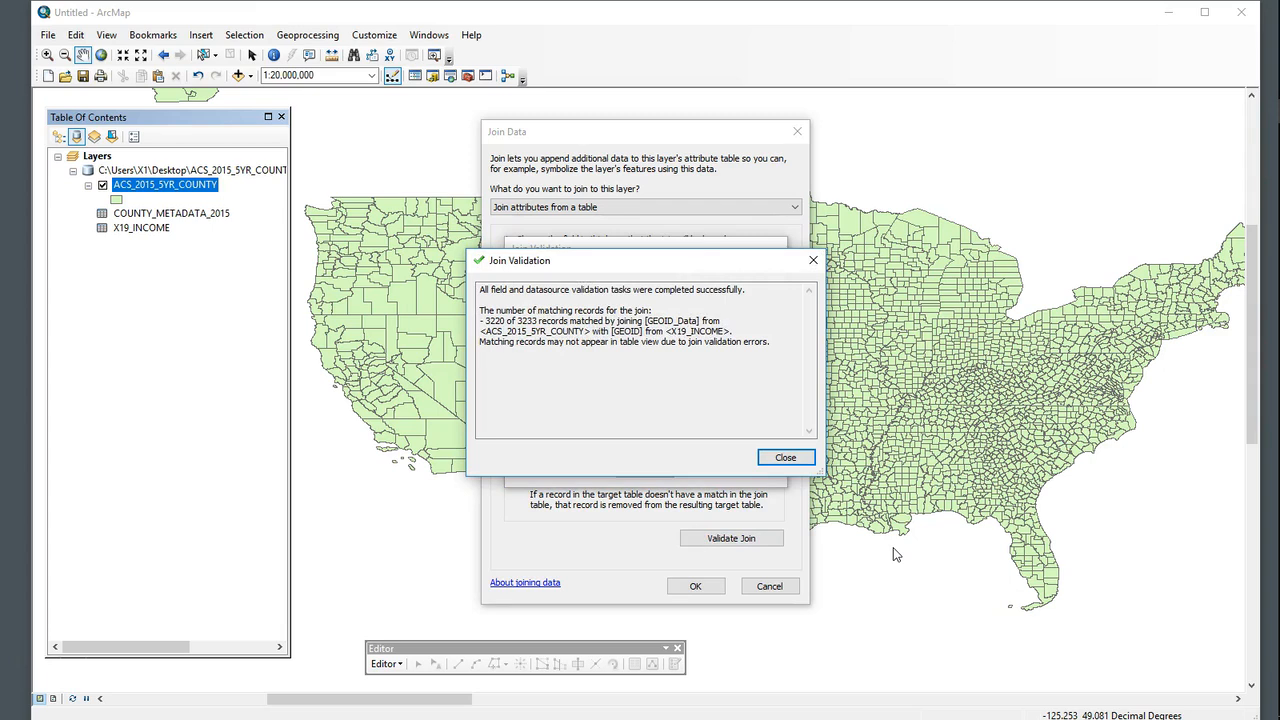
{"action": "double_click", "coordinate": [501, 320]}
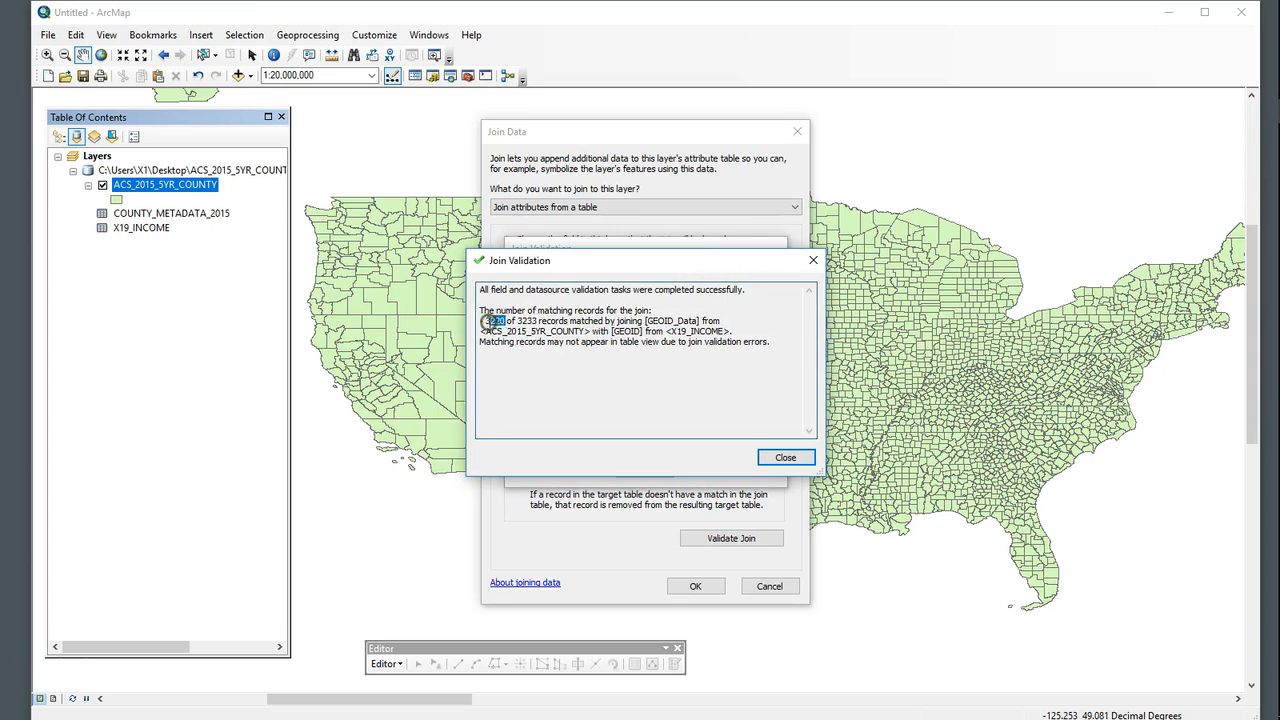
{"action": "left_click", "coordinate": [792, 456]}
{"action": "left_click", "coordinate": [695, 586]}
Export all features of the joined county layer to Default.gdb as census_income and add the result to the map
{"action": "right_click", "coordinate": [155, 185]}
{"action": "mouse_move", "coordinate": [188, 456]}
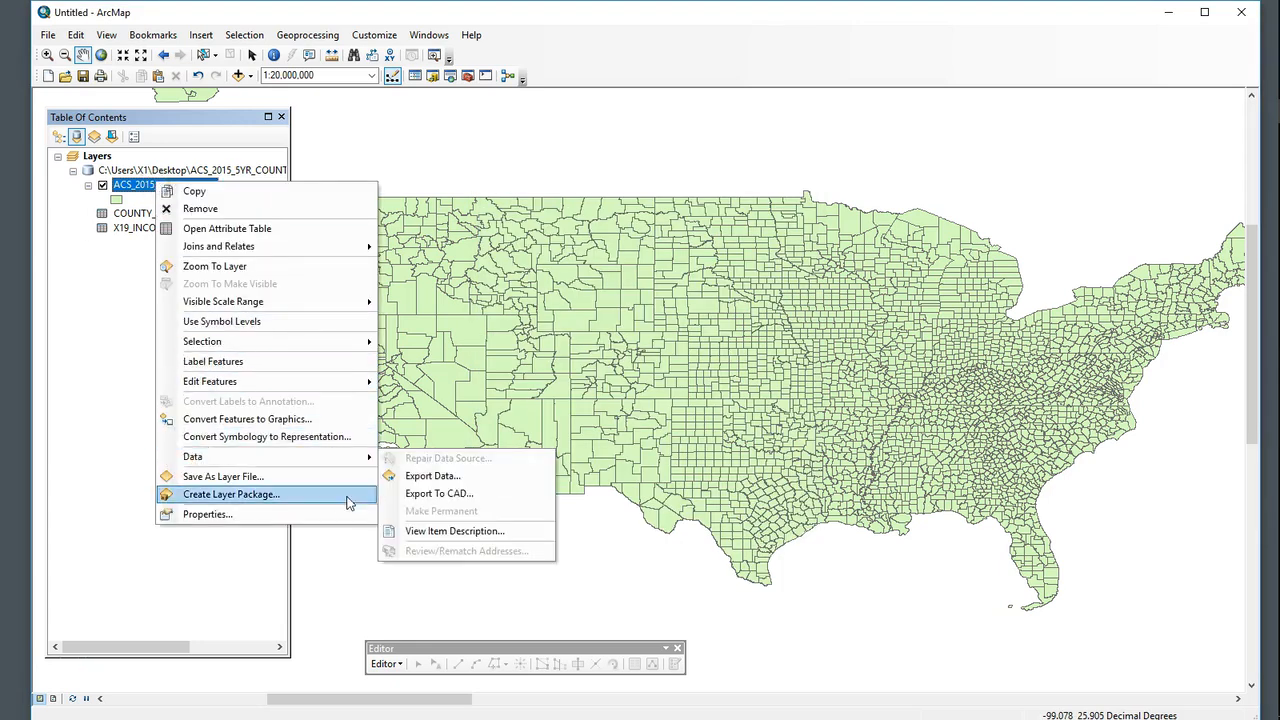
{"action": "left_click", "coordinate": [428, 474]}
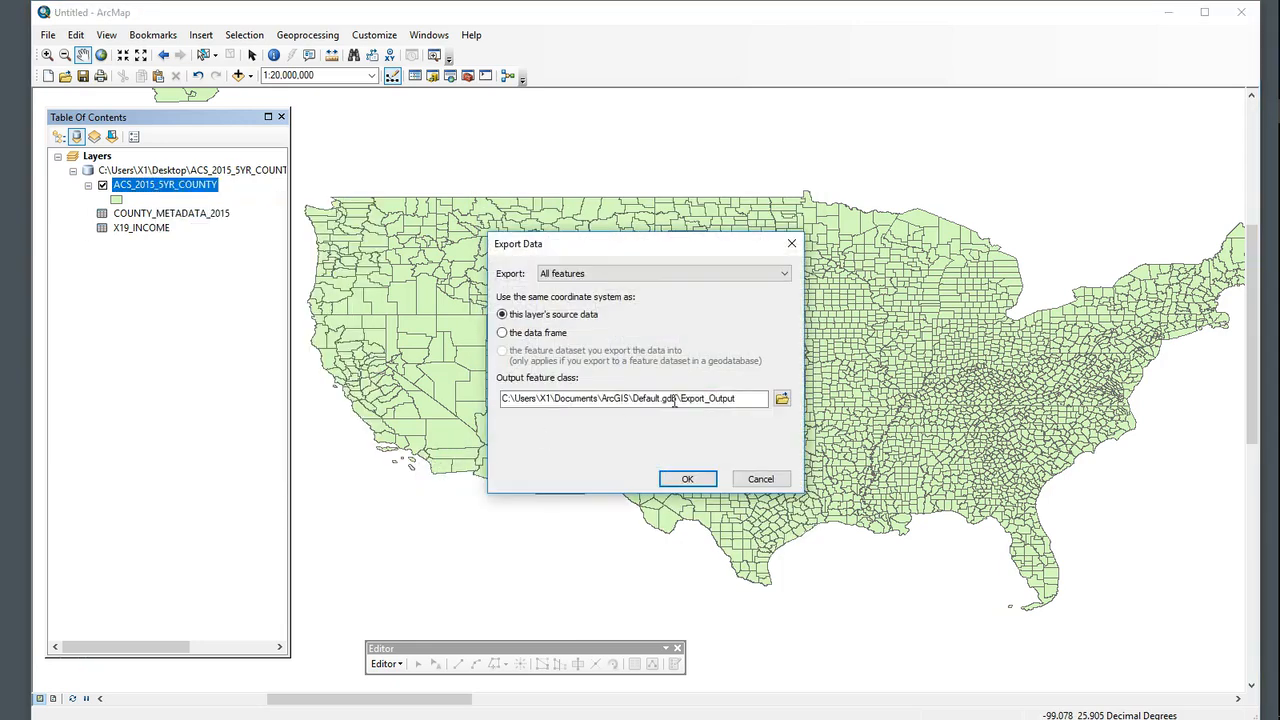
{"action": "left_click", "coordinate": [781, 398]}
{"action": "double_click", "coordinate": [603, 452]}
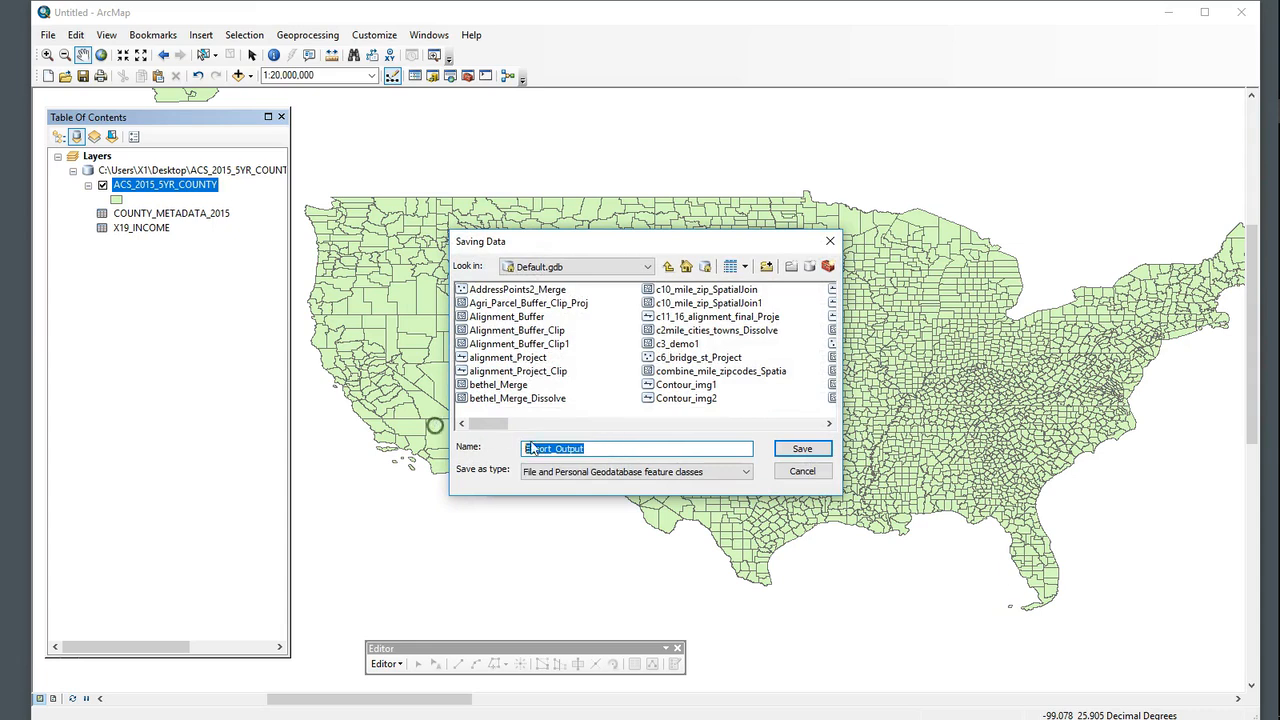
{"action": "type", "text": "c"}
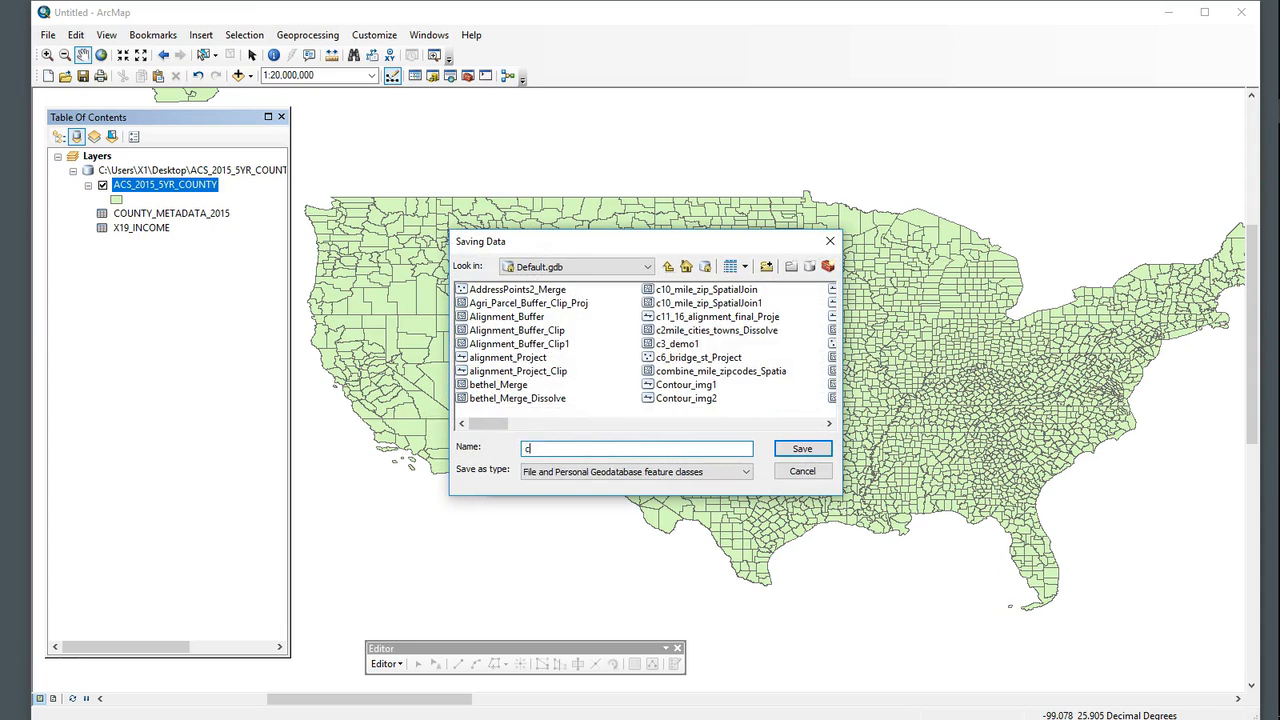
{"action": "type", "text": "ensus_income"}
{"action": "left_click", "coordinate": [815, 454]}
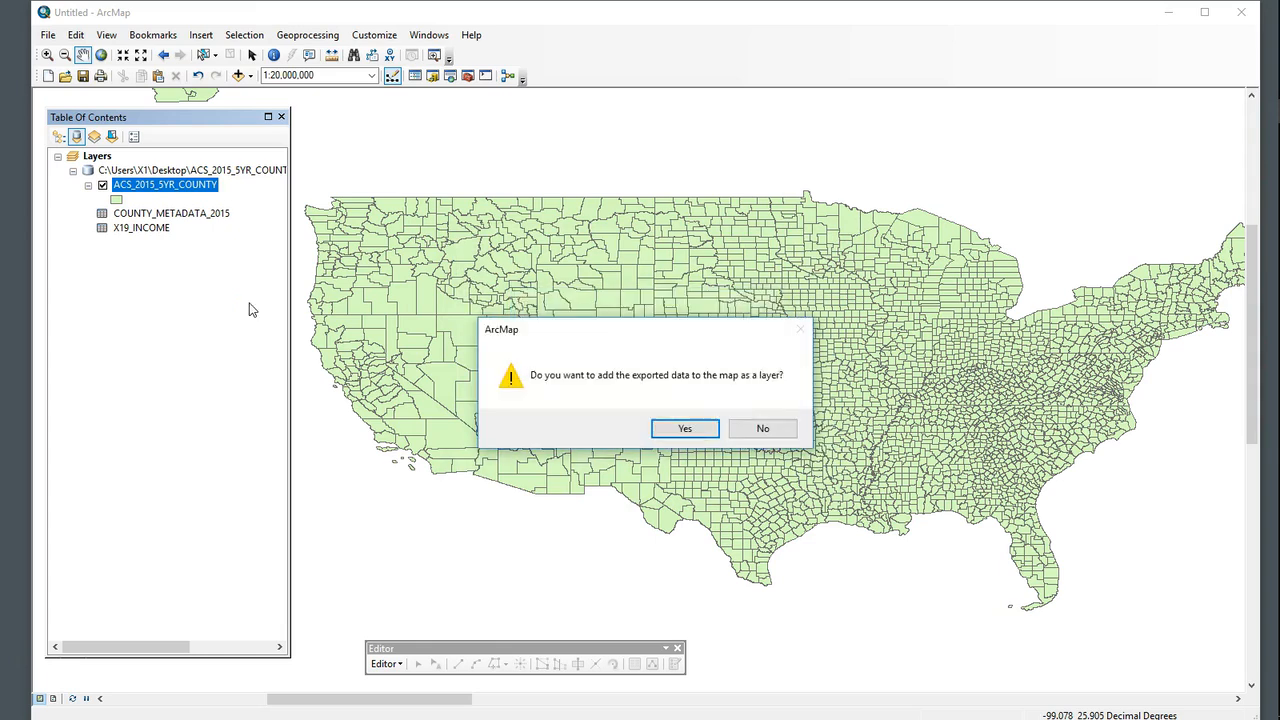
{"action": "left_click", "coordinate": [688, 430]}
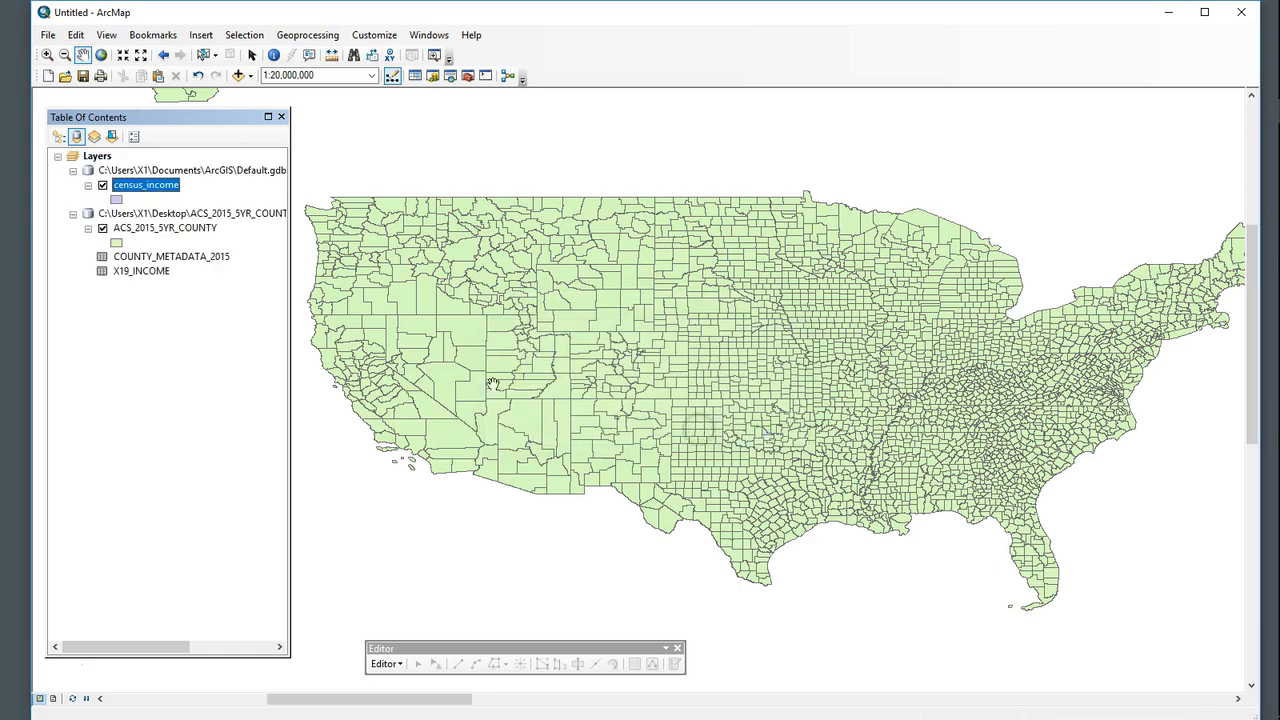
Remove the ACS_2015_5YR_COUNTY layer and its source geodatabase group with the COUNTY_METADATA_2015 and X19_INCOME tables from the map
{"action": "left_click", "coordinate": [150, 273]}
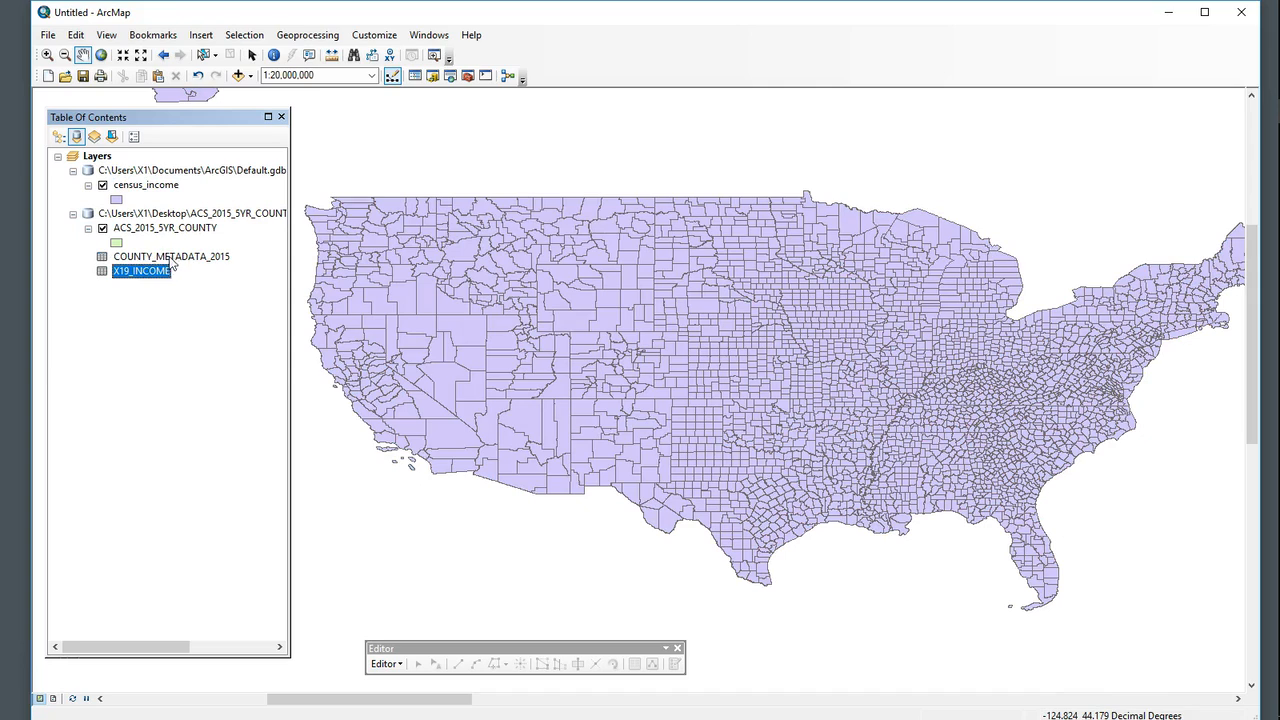
{"action": "left_click", "coordinate": [168, 258]}
{"action": "right_click", "coordinate": [155, 228]}
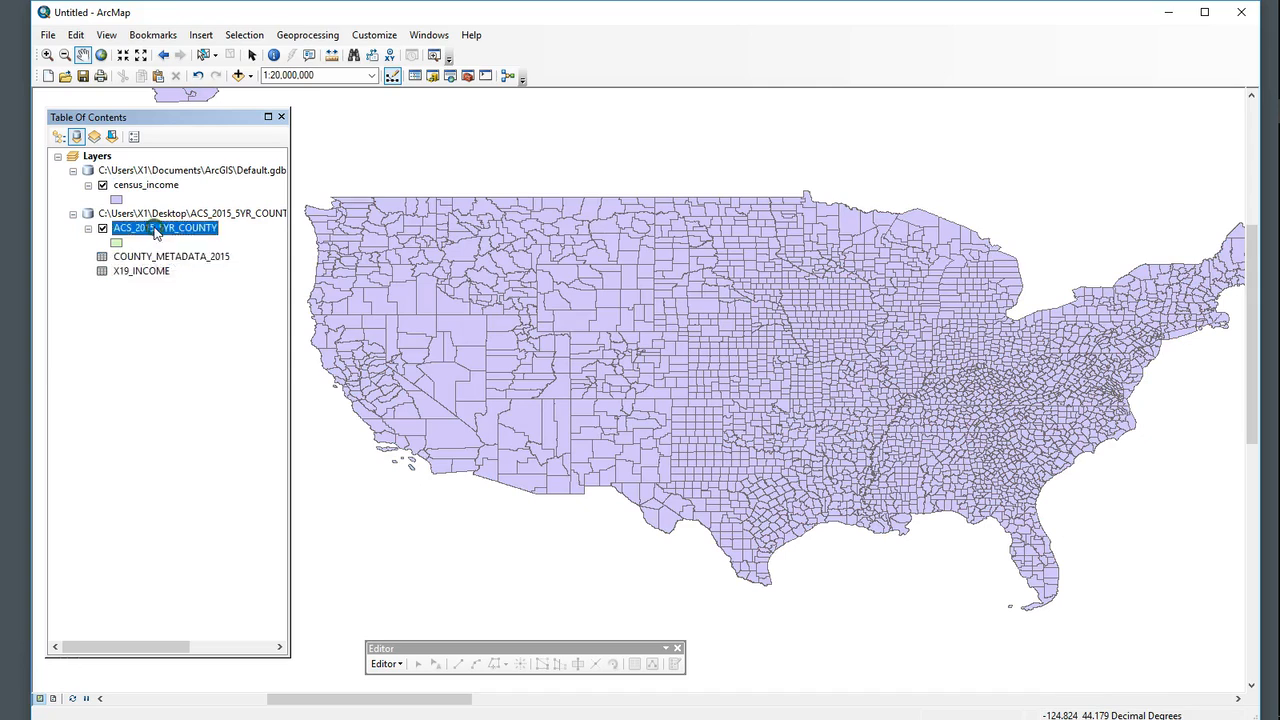
{"action": "left_click", "coordinate": [203, 258]}
{"action": "left_click", "coordinate": [162, 213]}
{"action": "right_click", "coordinate": [165, 213]}
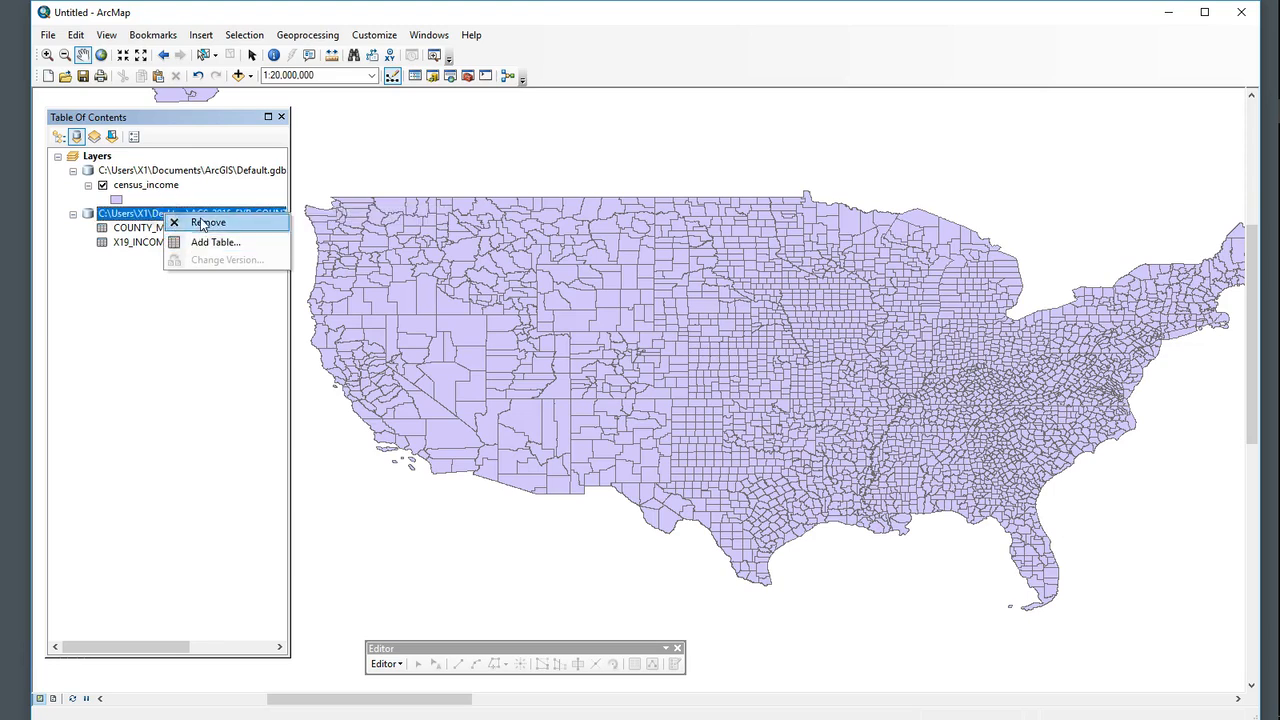
{"action": "left_click", "coordinate": [201, 217]}
Open the attribute table of the census_income layer
{"action": "left_click", "coordinate": [150, 186]}
{"action": "right_click", "coordinate": [153, 184]}
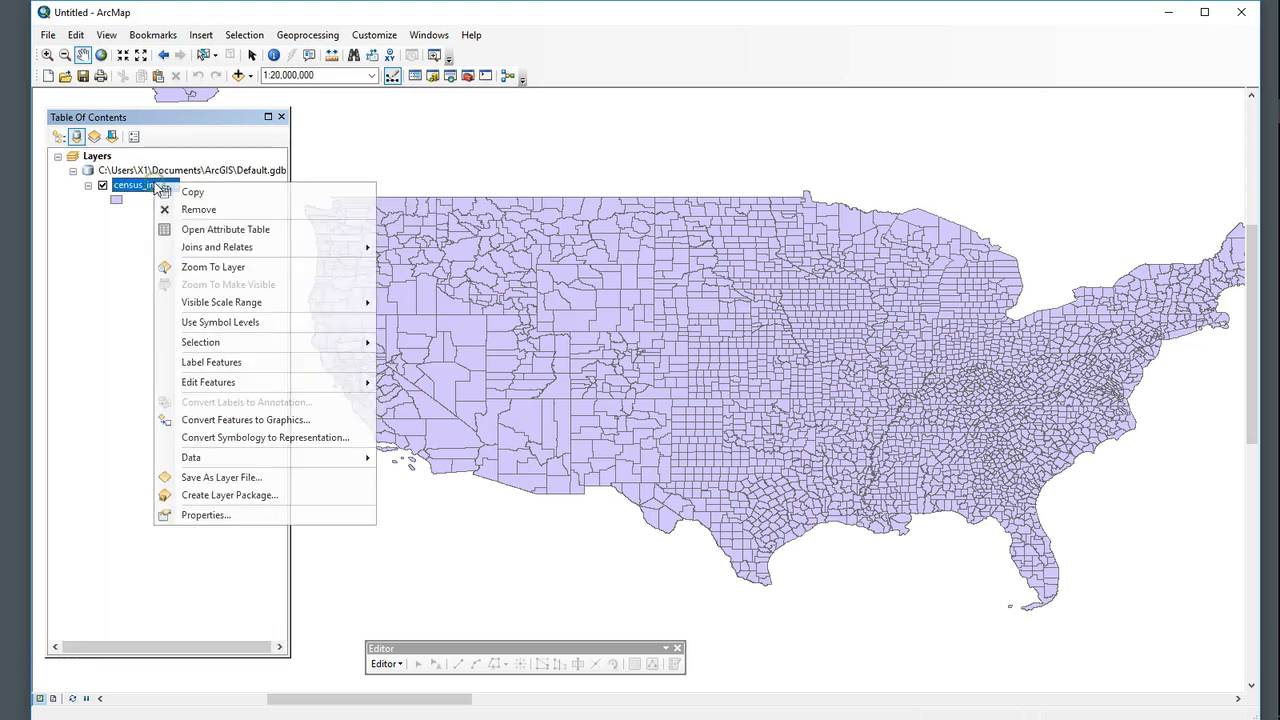
{"action": "left_click", "coordinate": [226, 236]}
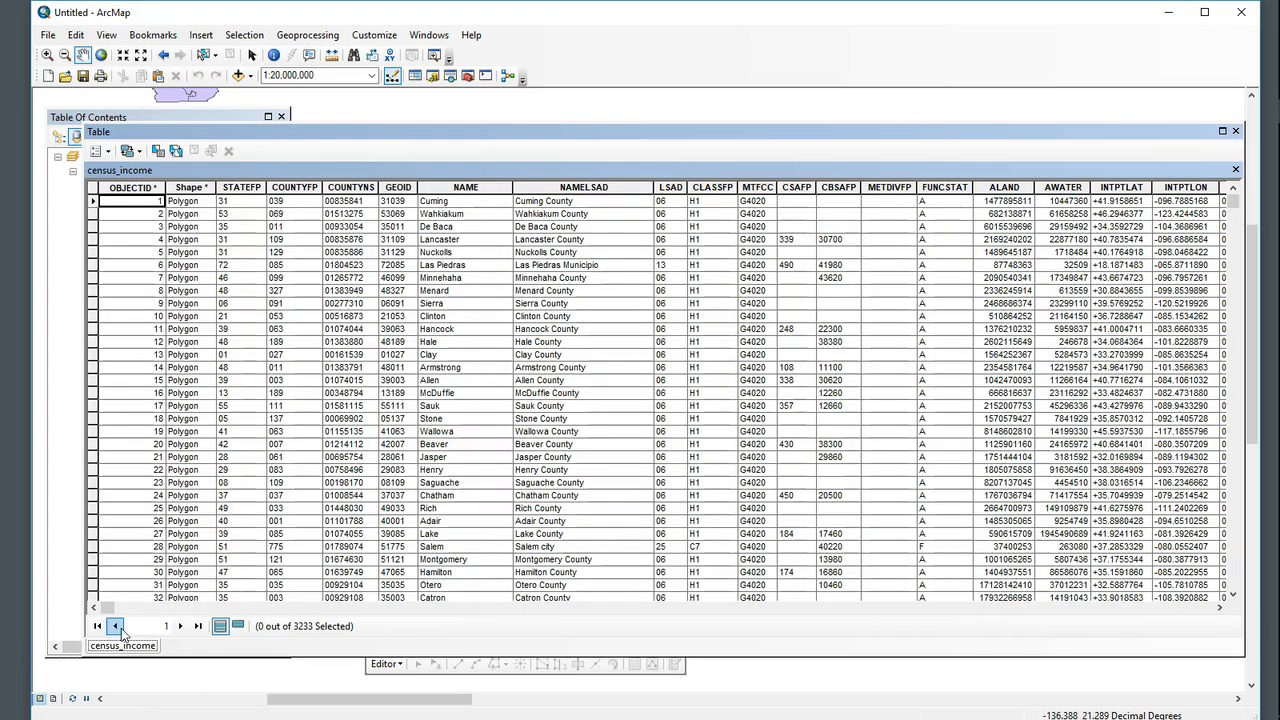
Look through the income estimate and margin-of-error fields and the land and water area fields in the census_income attribute table
{"action": "left_click_drag", "start_coordinate": [108, 607], "coordinate": [449, 607]}
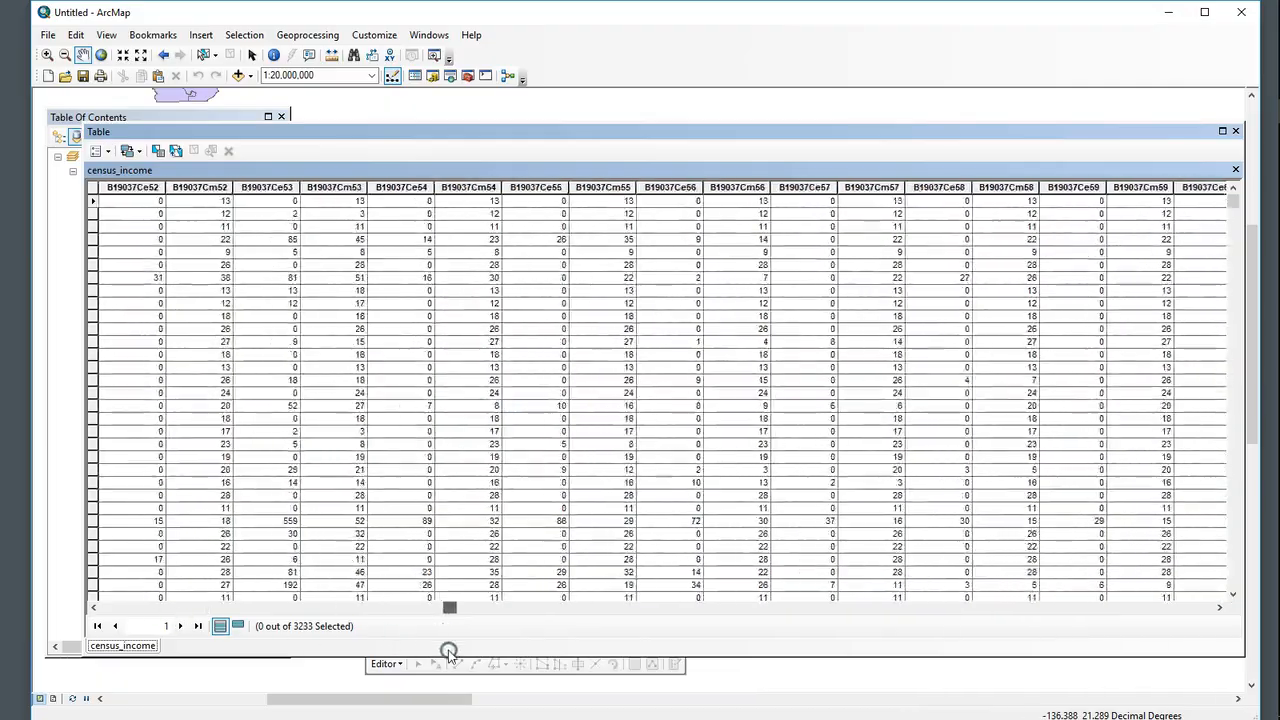
{"action": "left_click_drag", "start_coordinate": [449, 652], "coordinate": [634, 703]}
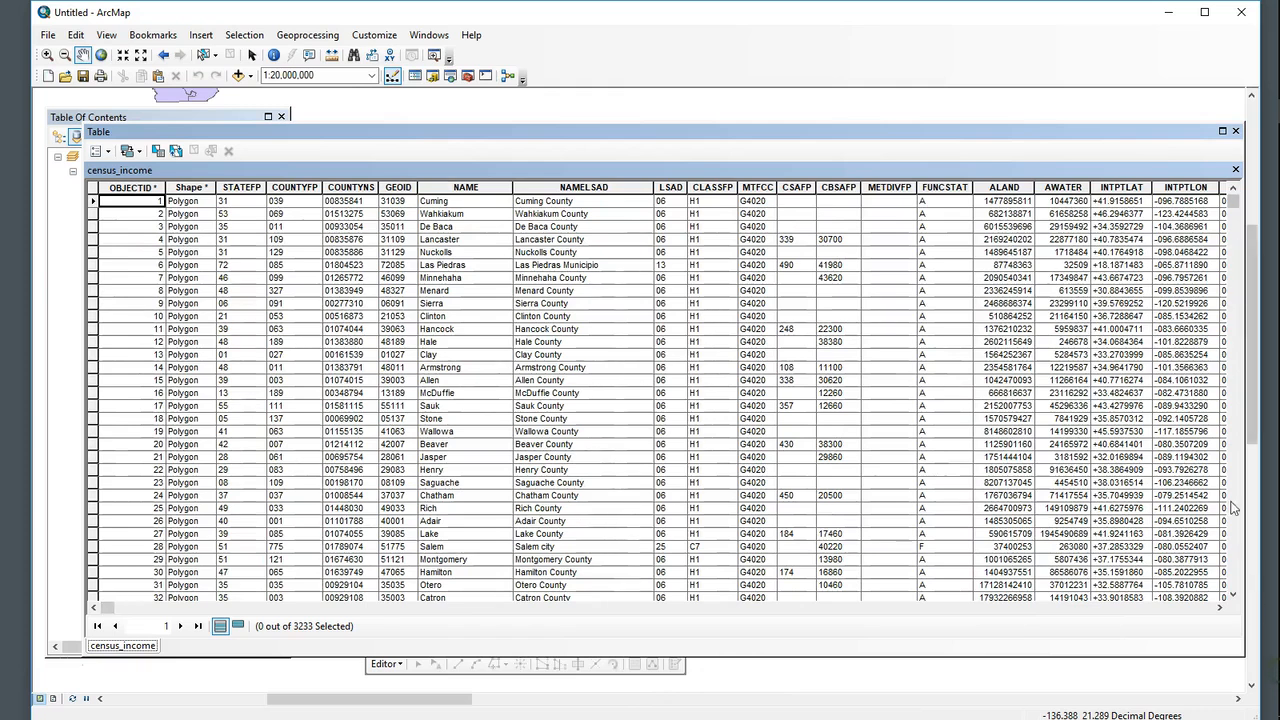
{"action": "left_click", "coordinate": [1010, 189]}
{"action": "left_click", "coordinate": [1062, 188]}
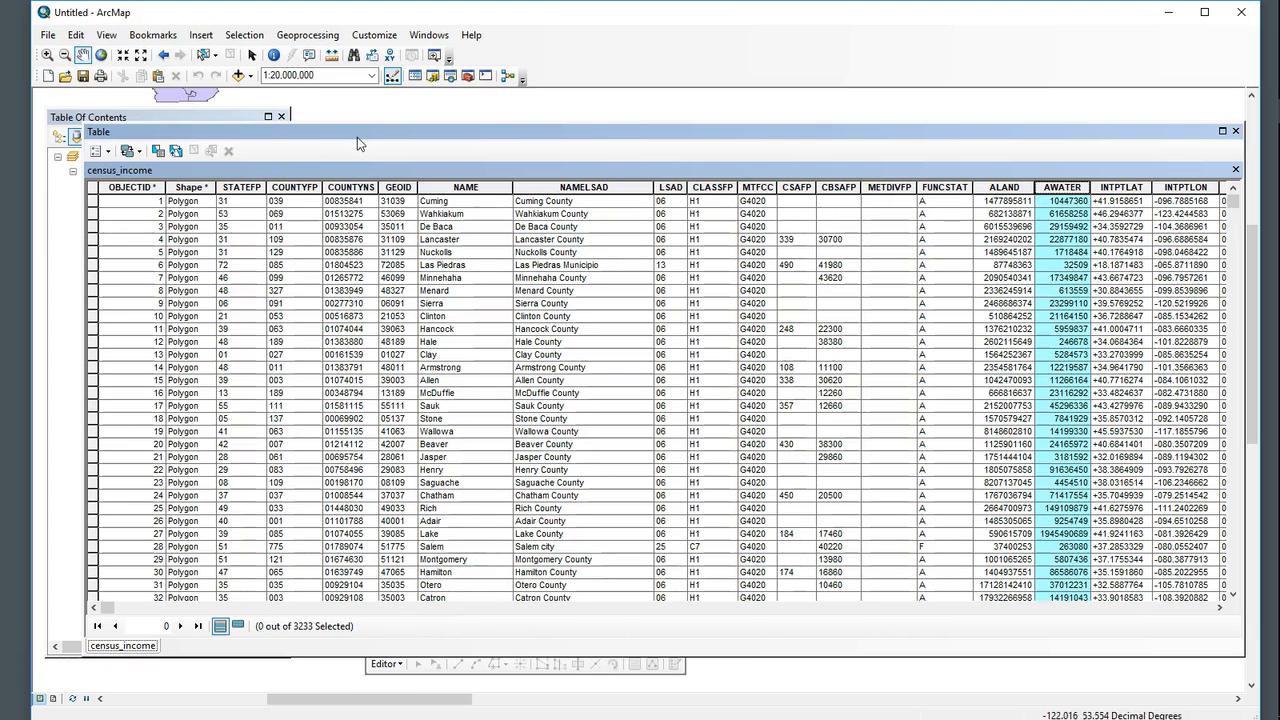
{"action": "left_click_drag", "start_coordinate": [352, 132], "coordinate": [325, 130]}
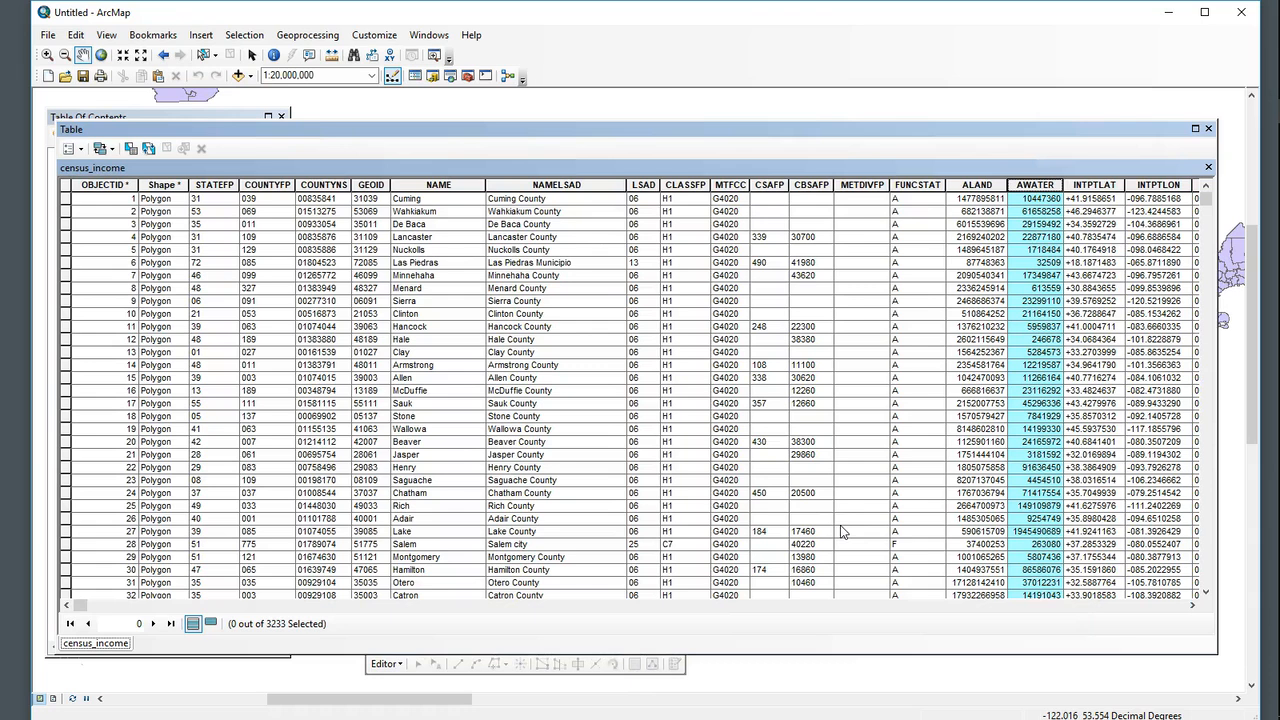
Switch to the Sublime Text notes to review the B19001e1 and B19001e17 household income definitions, and close the census_income attribute table
{"action": "mouse_move", "coordinate": [1265, 407]}
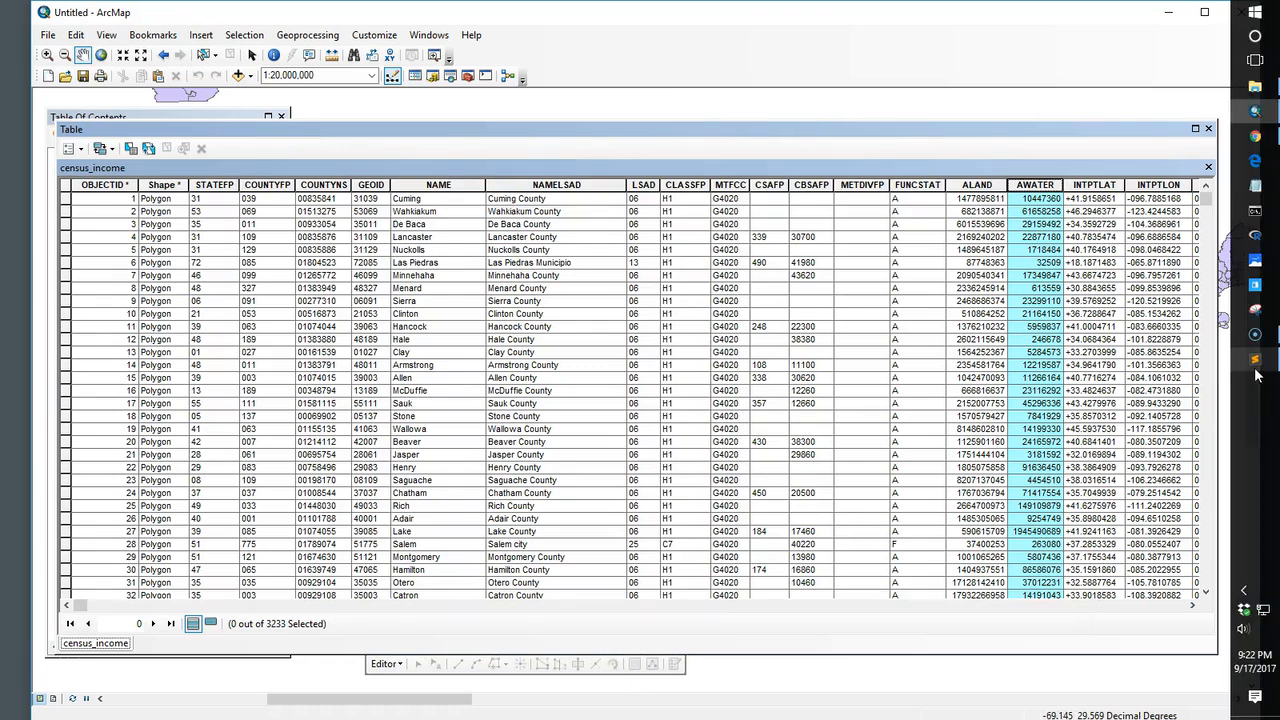
{"action": "left_click", "coordinate": [1255, 362]}
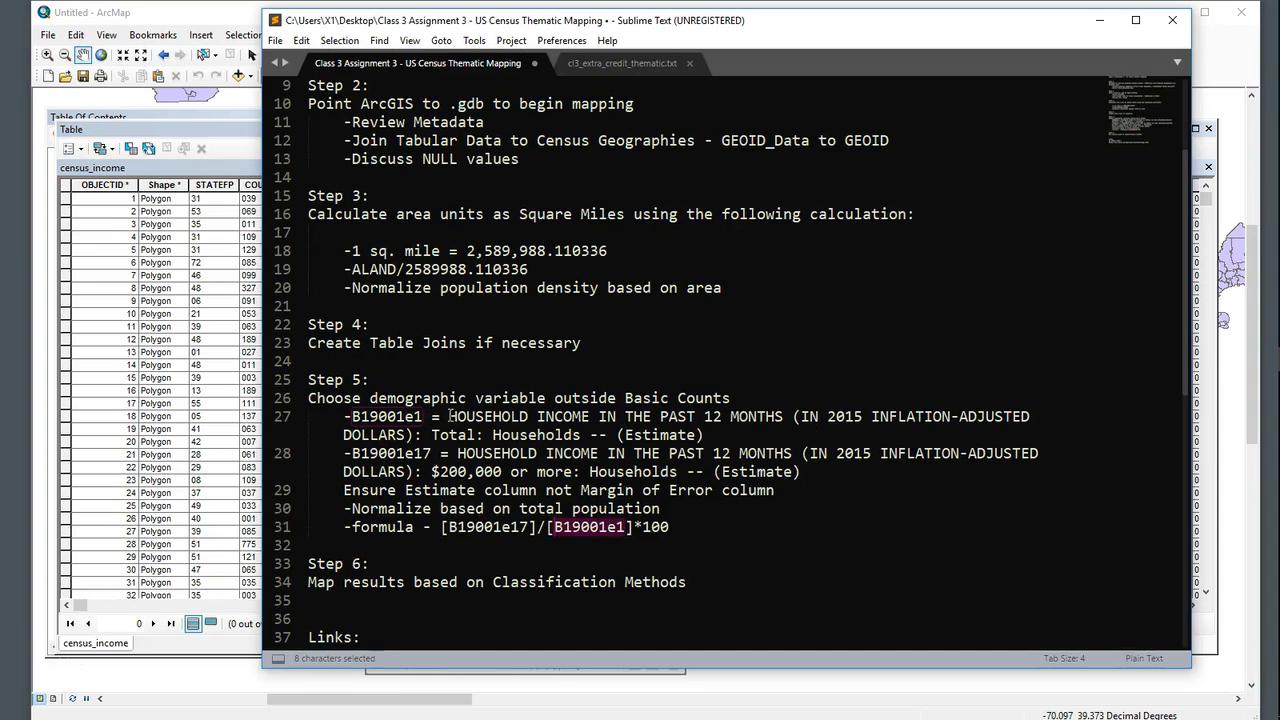
{"action": "left_click_drag", "start_coordinate": [432, 436], "coordinate": [671, 453]}
{"action": "left_click_drag", "start_coordinate": [428, 418], "coordinate": [354, 417]}
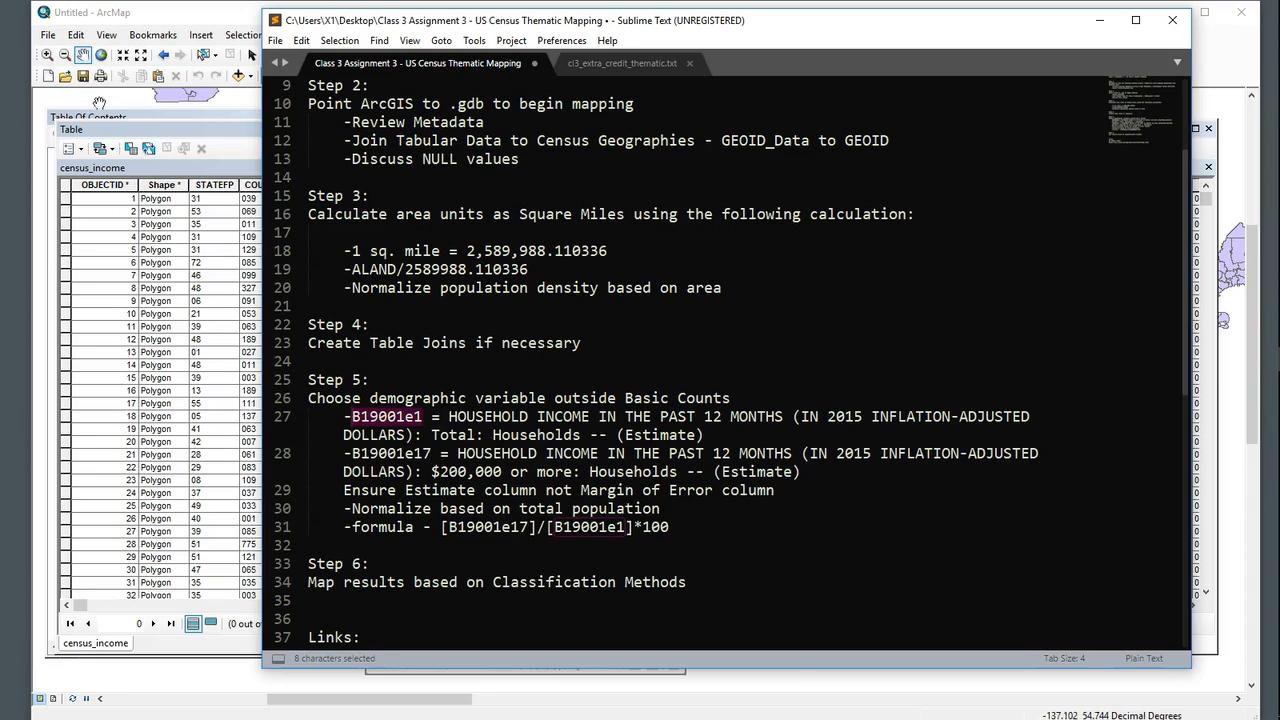
{"action": "left_click", "coordinate": [135, 131]}
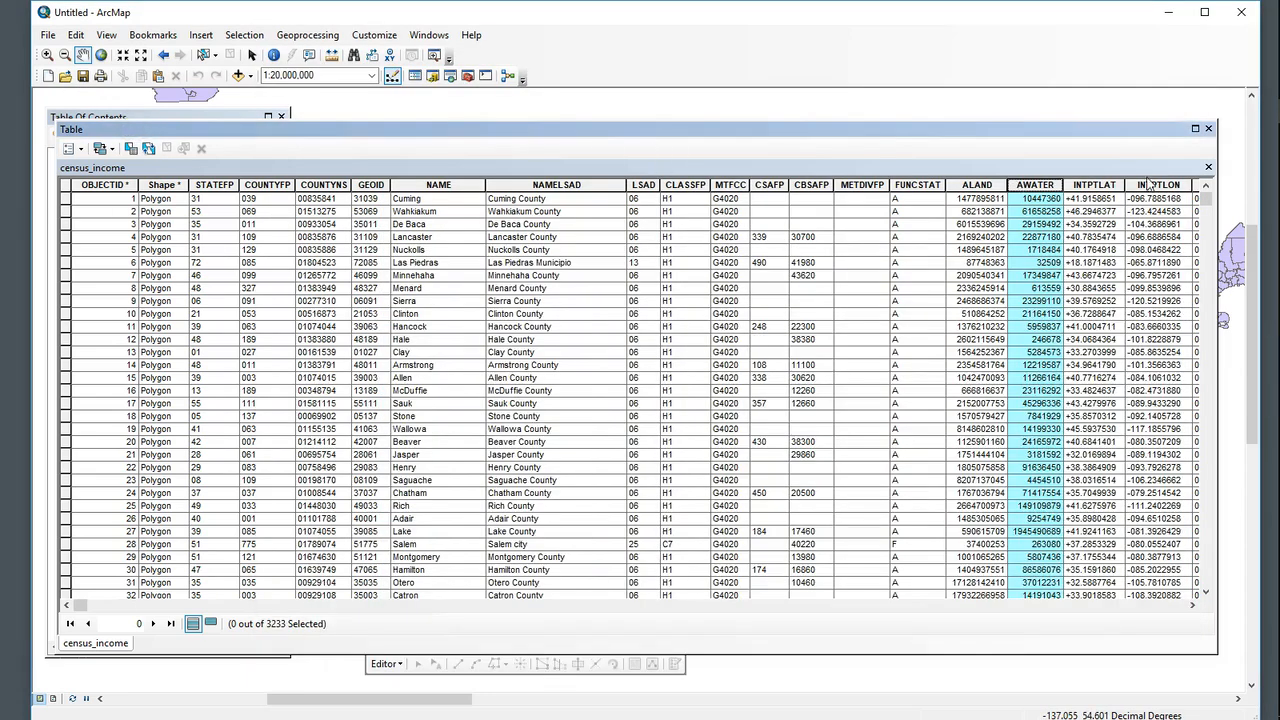
{"action": "left_click", "coordinate": [1208, 128]}
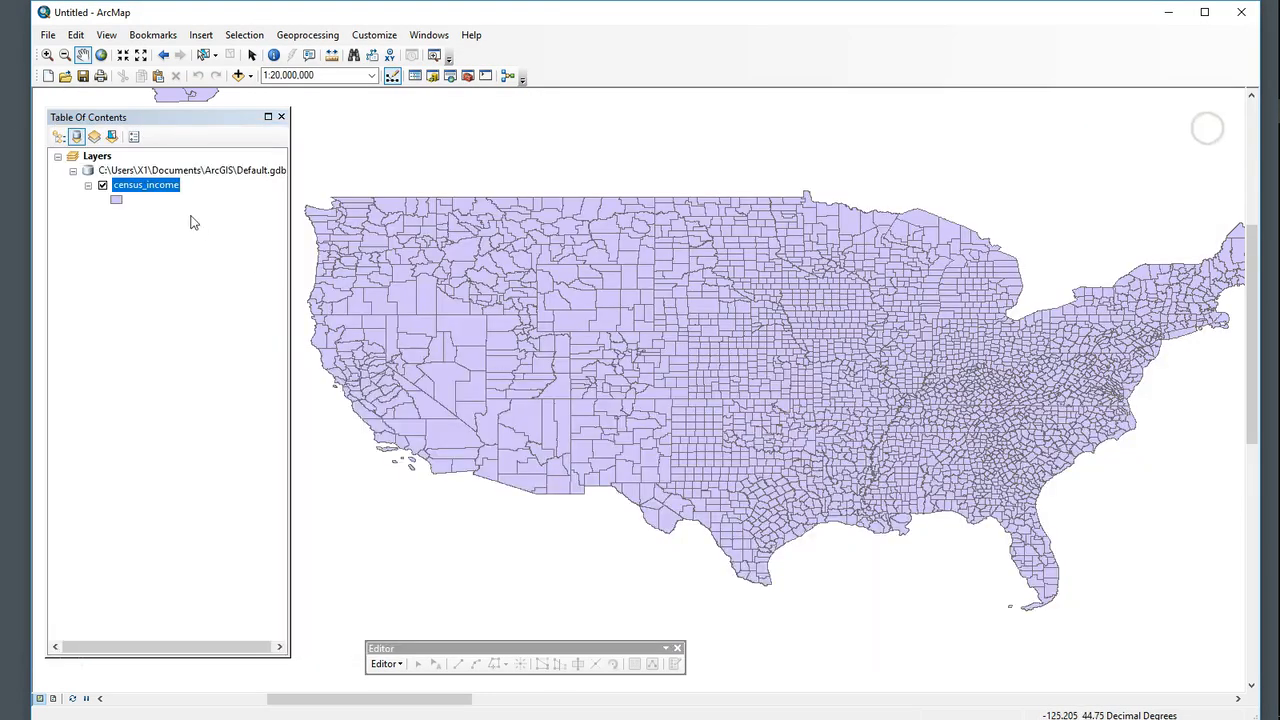
Symbolize the census_income layer with graduated colors, using B19001e17 as the value field and B19001e1 as the normalization field
{"action": "left_click", "coordinate": [167, 190]}
{"action": "right_click", "coordinate": [167, 192]}
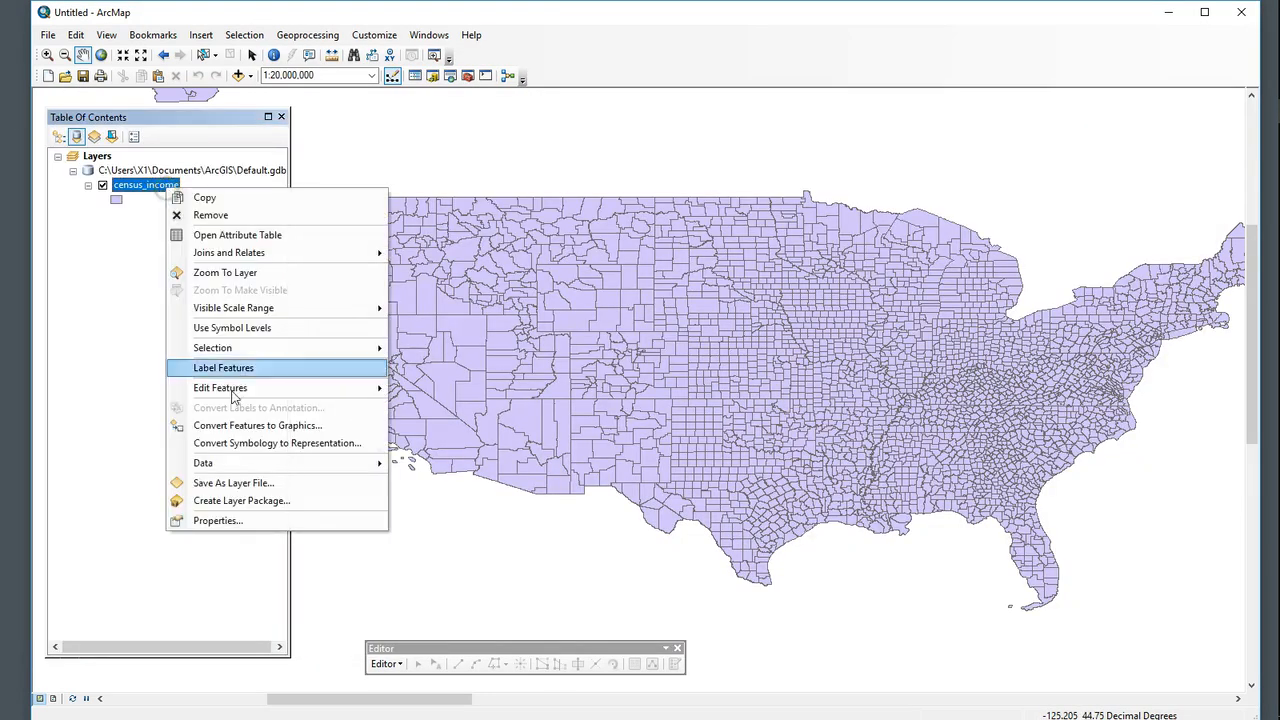
{"action": "left_click", "coordinate": [240, 521]}
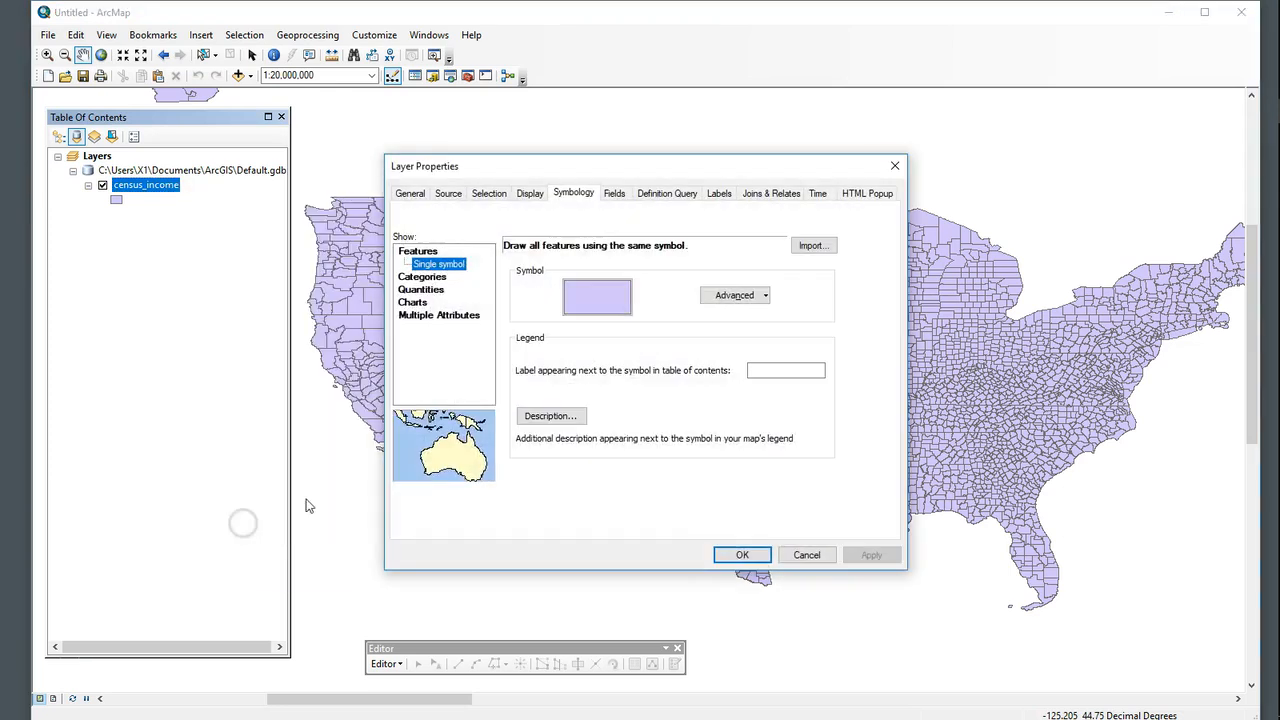
{"action": "left_click", "coordinate": [434, 291]}
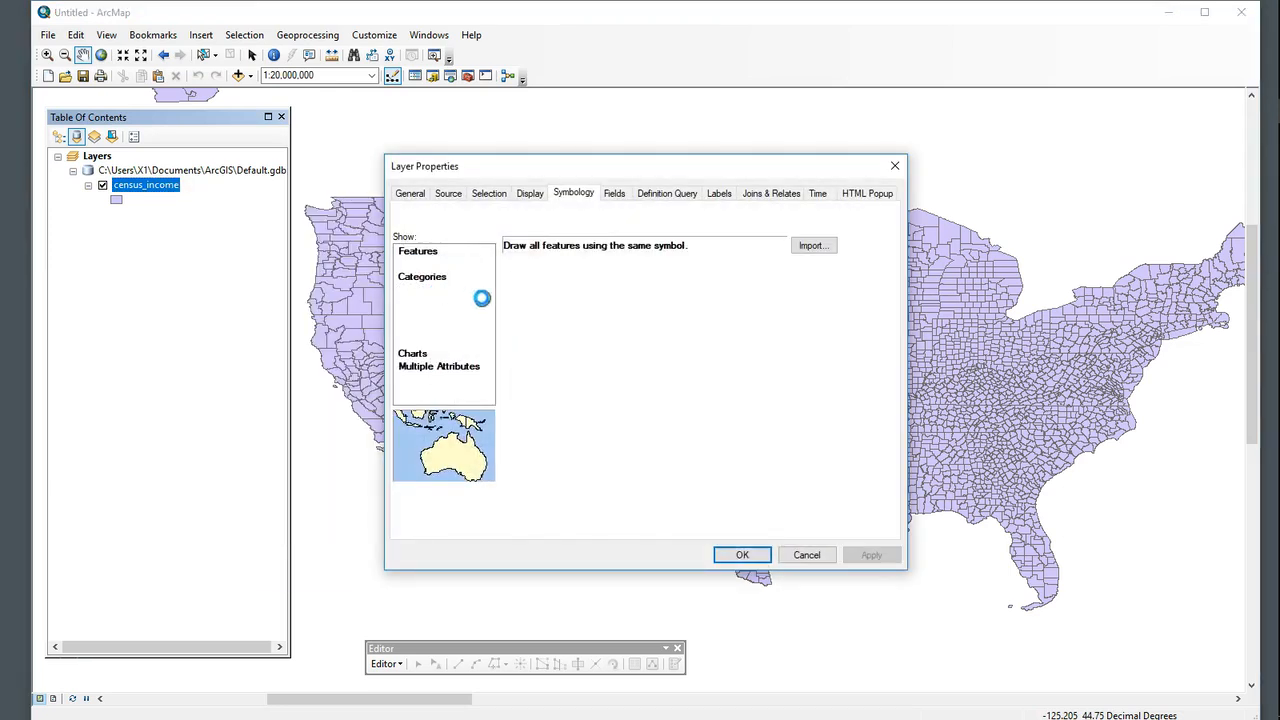
{"action": "left_click", "coordinate": [675, 278]}
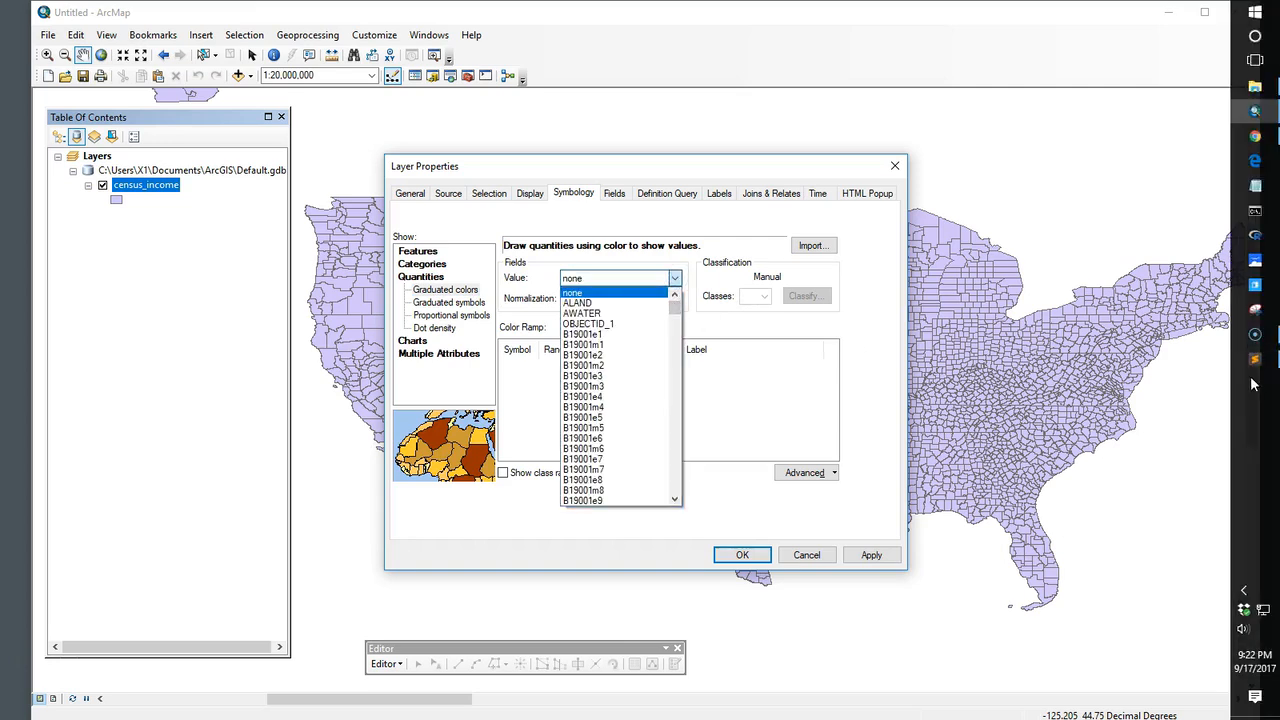
{"action": "left_click", "coordinate": [1254, 362]}
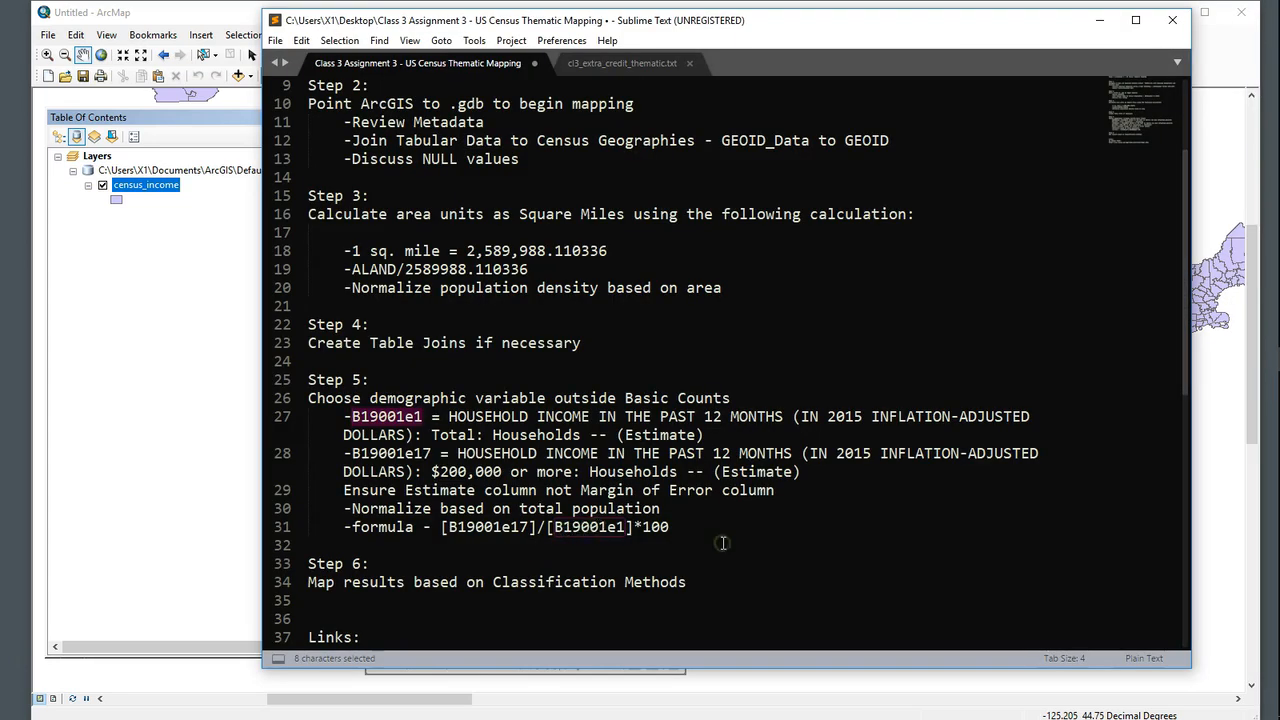
{"action": "left_click", "coordinate": [1182, 20]}
{"action": "left_click", "coordinate": [678, 280]}
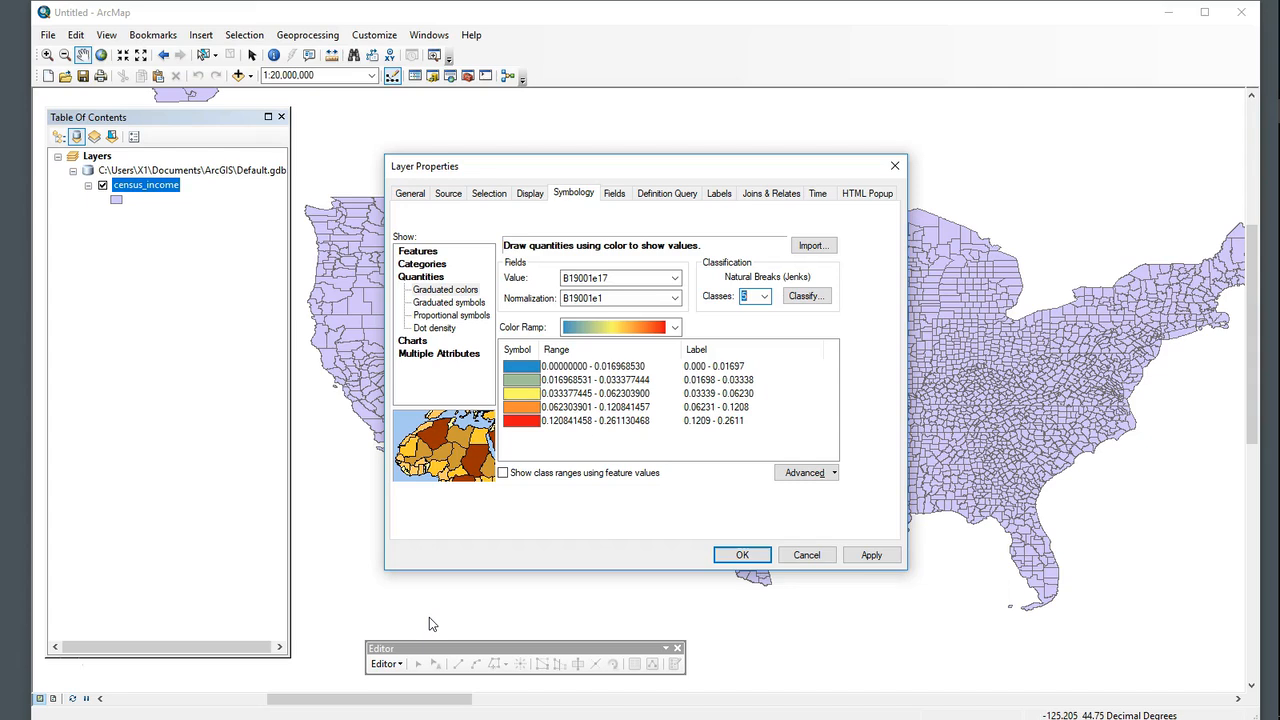
{"action": "left_click", "coordinate": [678, 277]}
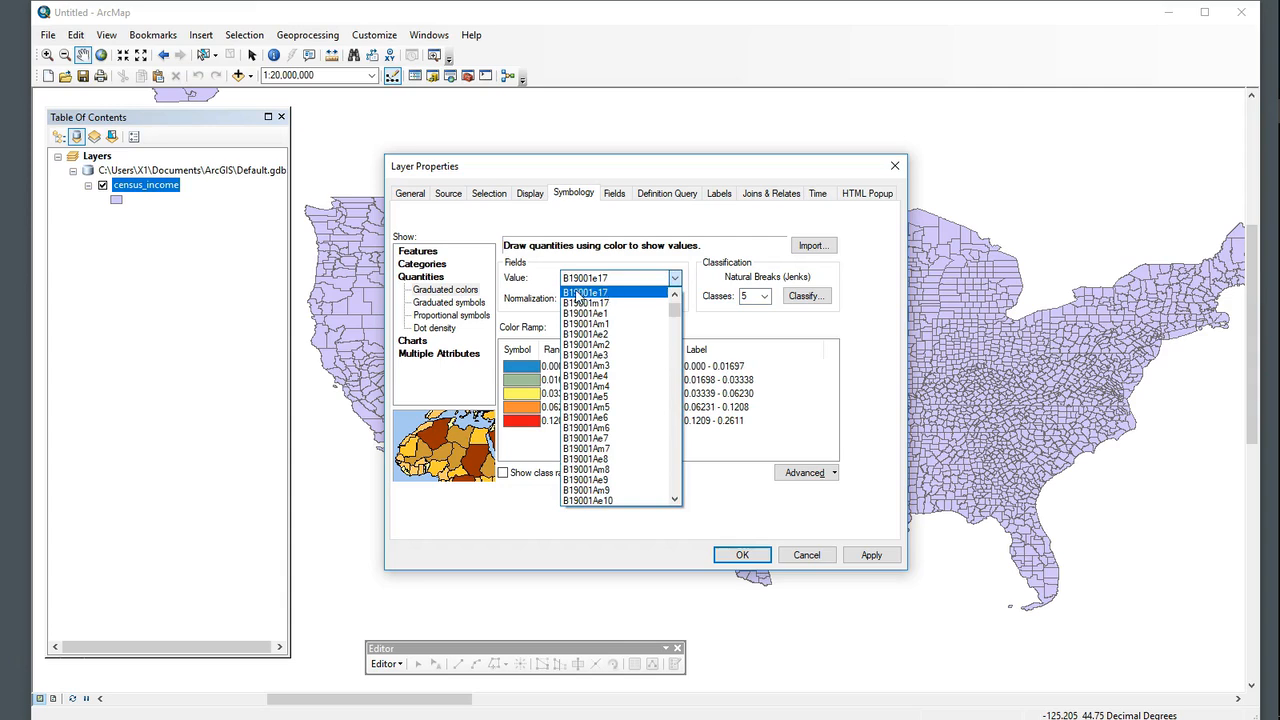
{"action": "left_click", "coordinate": [581, 293]}
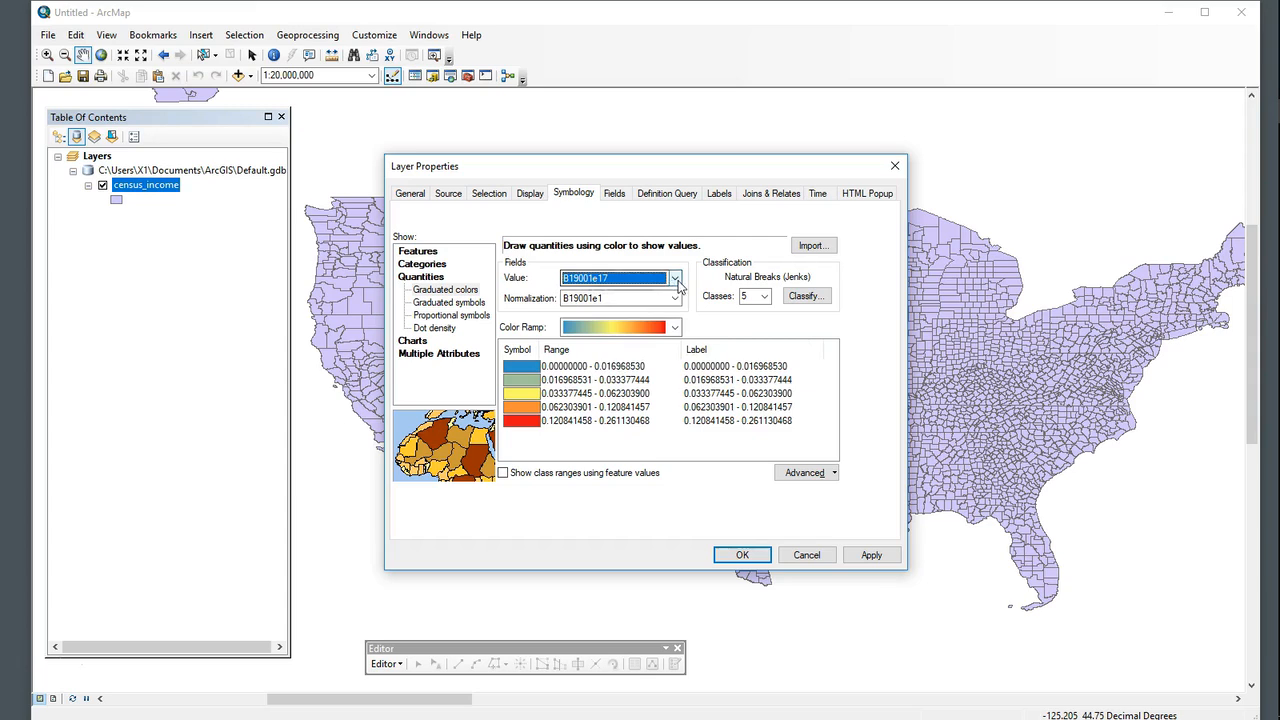
Try B19001e7 as the value field for the graduated colors of census_income
{"action": "left_click", "coordinate": [676, 283]}
{"action": "scroll", "coordinate": [679, 305], "scroll_direction": "up", "scroll_amount": 8}
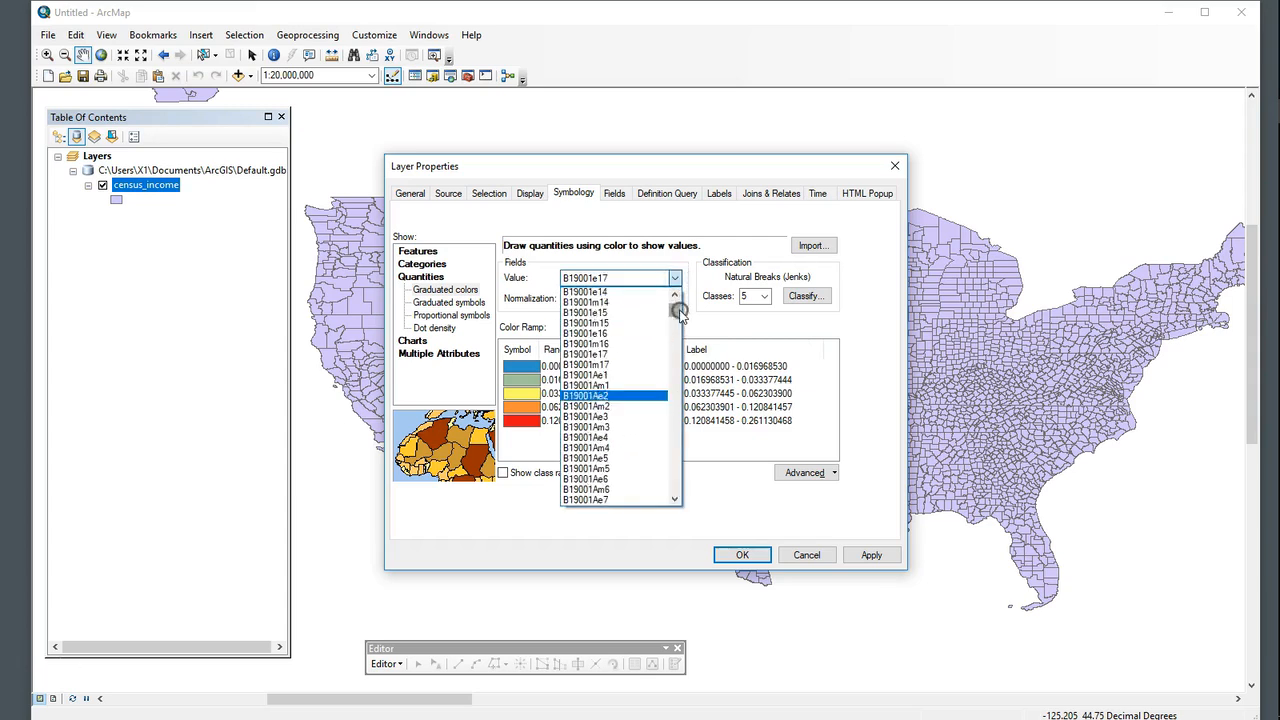
{"action": "scroll", "coordinate": [610, 390], "scroll_direction": "down", "scroll_amount": 4}
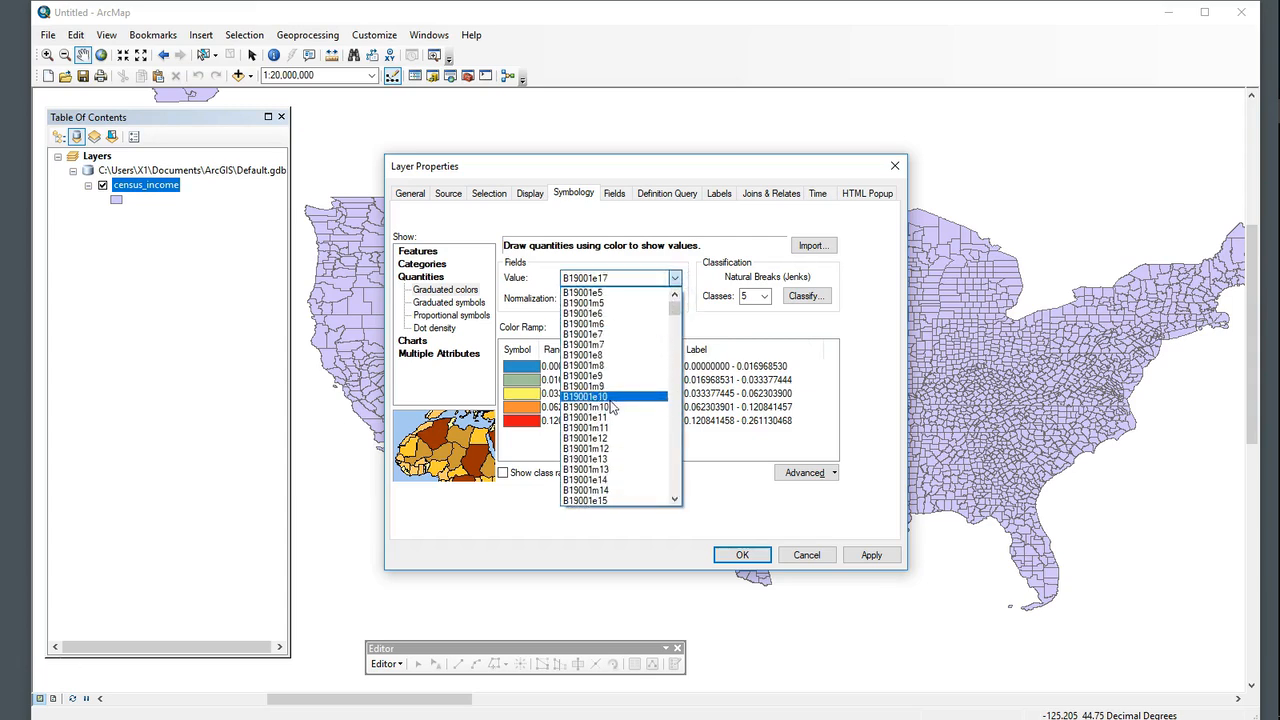
{"action": "scroll", "coordinate": [613, 405], "scroll_direction": "down", "scroll_amount": 3}
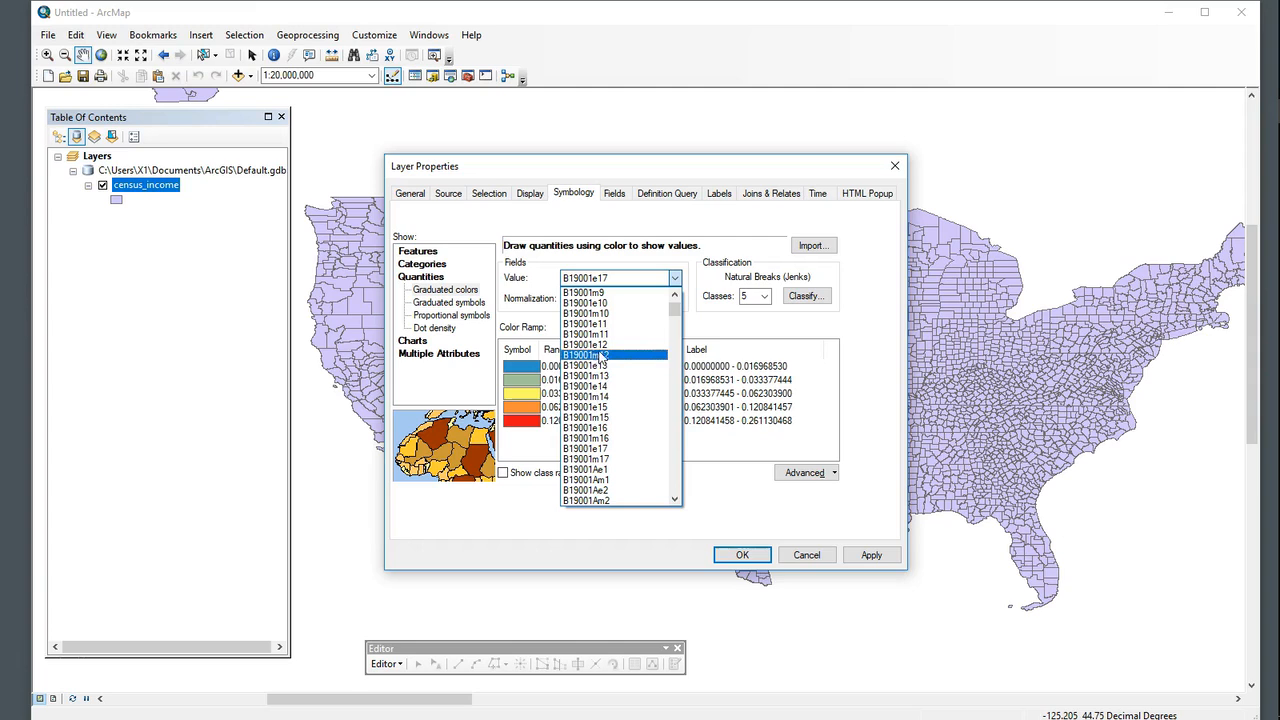
{"action": "scroll", "coordinate": [605, 345], "scroll_direction": "up", "scroll_amount": 2}
{"action": "scroll", "coordinate": [605, 340], "scroll_direction": "up", "scroll_amount": 1}
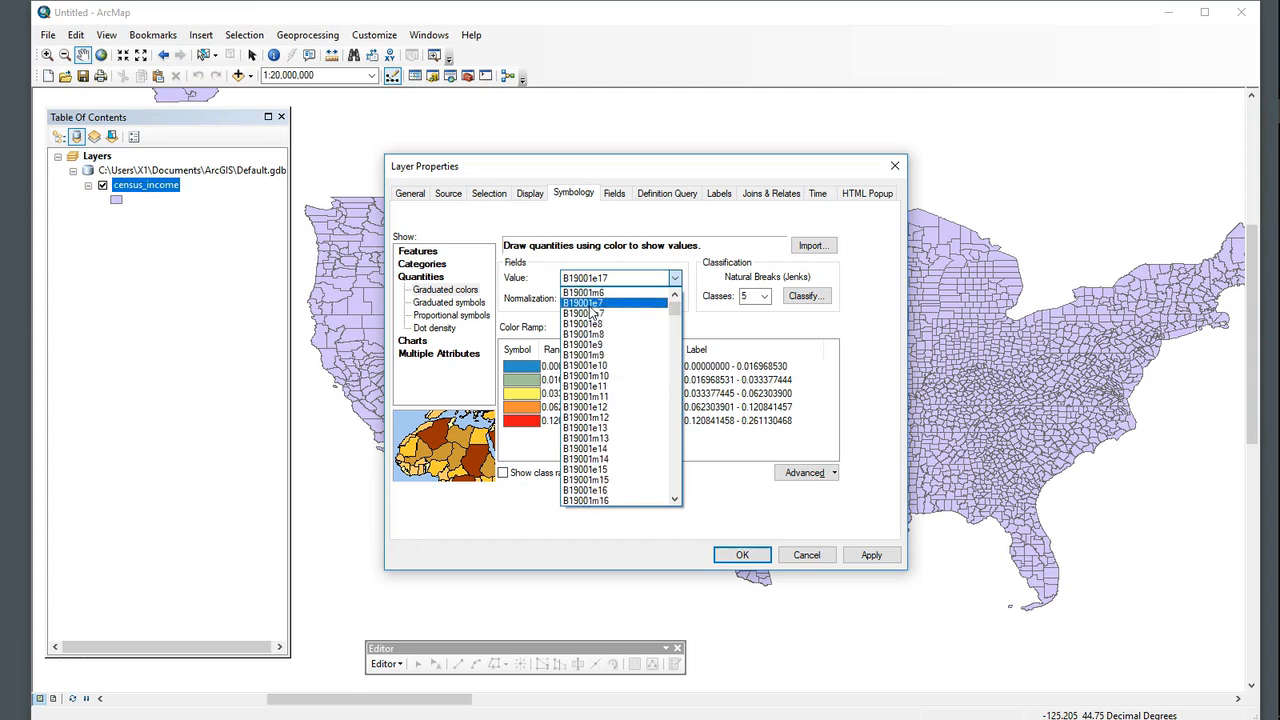
{"action": "left_click", "coordinate": [590, 306]}
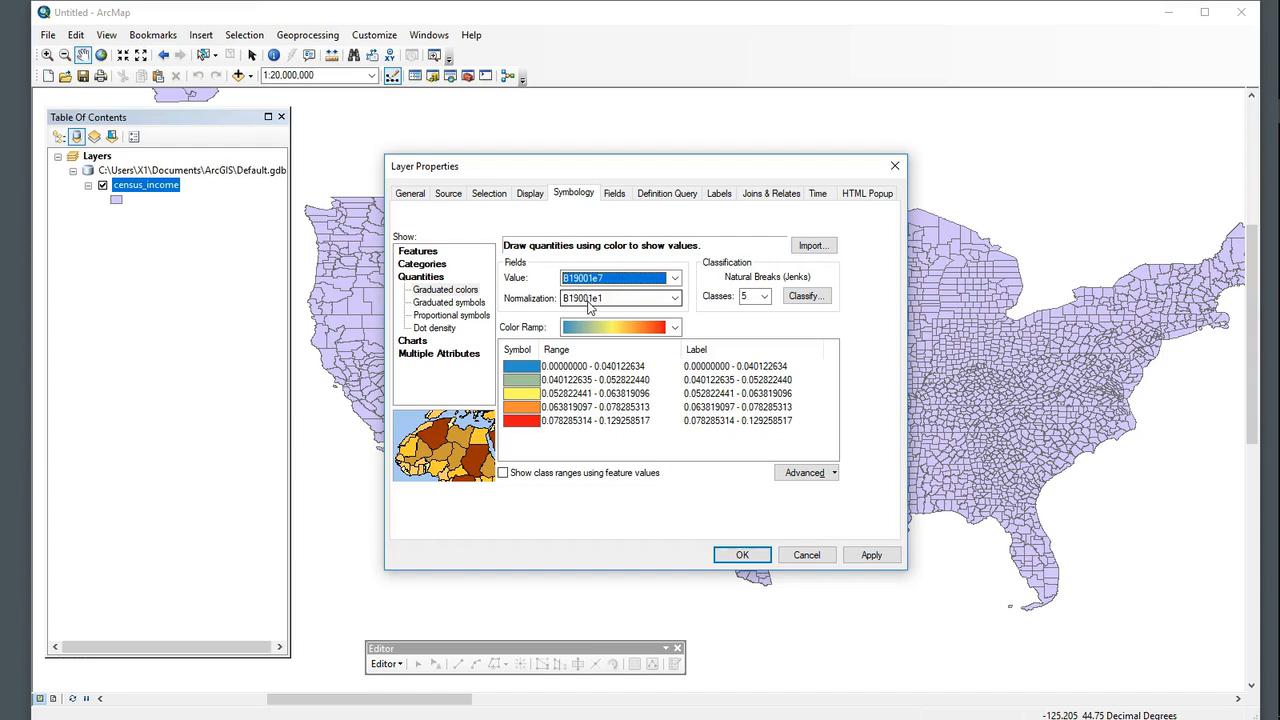
Set the graduated colors value field back to B19001e17
{"action": "left_click", "coordinate": [675, 278]}
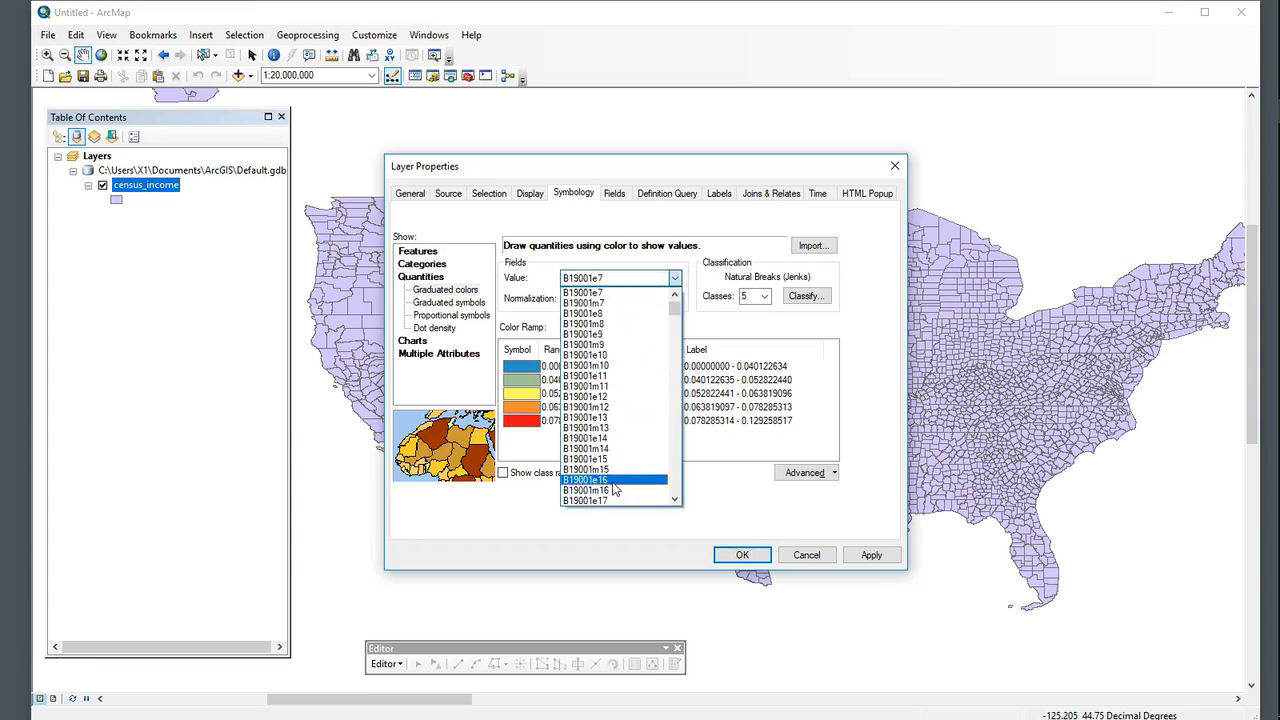
{"action": "scroll", "coordinate": [604, 402], "scroll_direction": "up", "scroll_amount": 5}
{"action": "scroll", "coordinate": [604, 402], "scroll_direction": "down", "scroll_amount": 3}
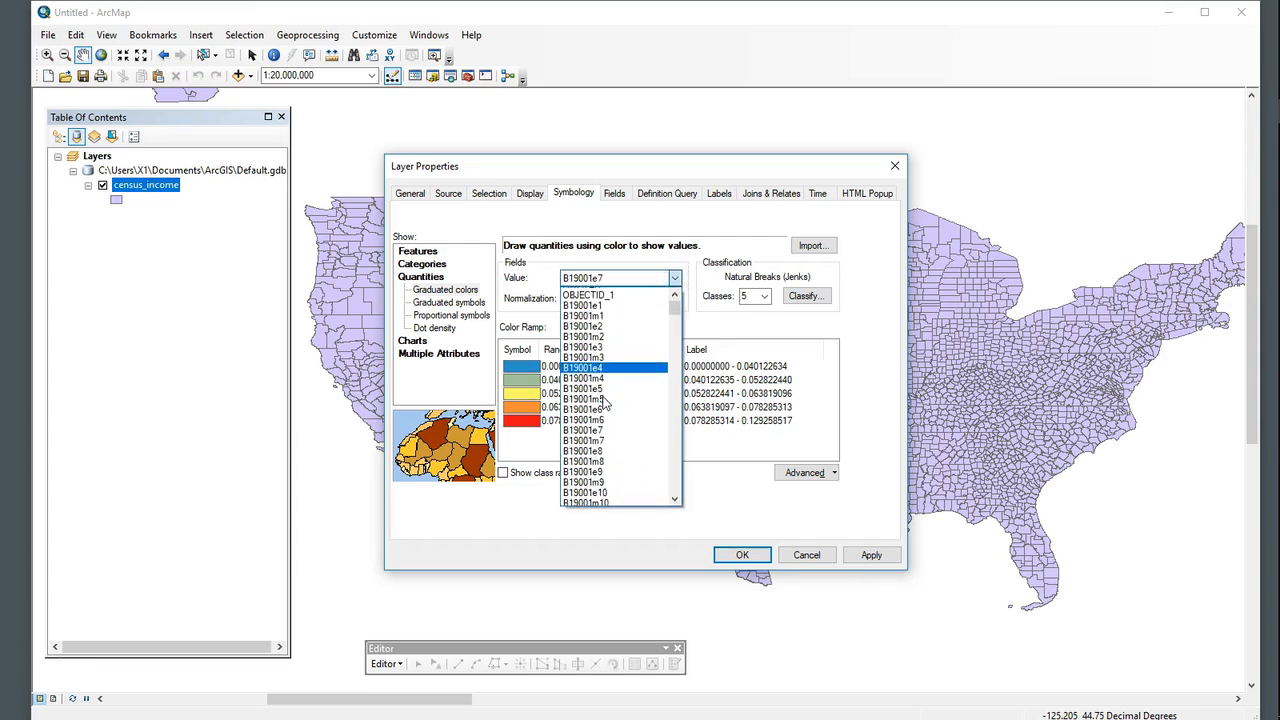
{"action": "scroll", "coordinate": [604, 402], "scroll_direction": "down", "scroll_amount": 3}
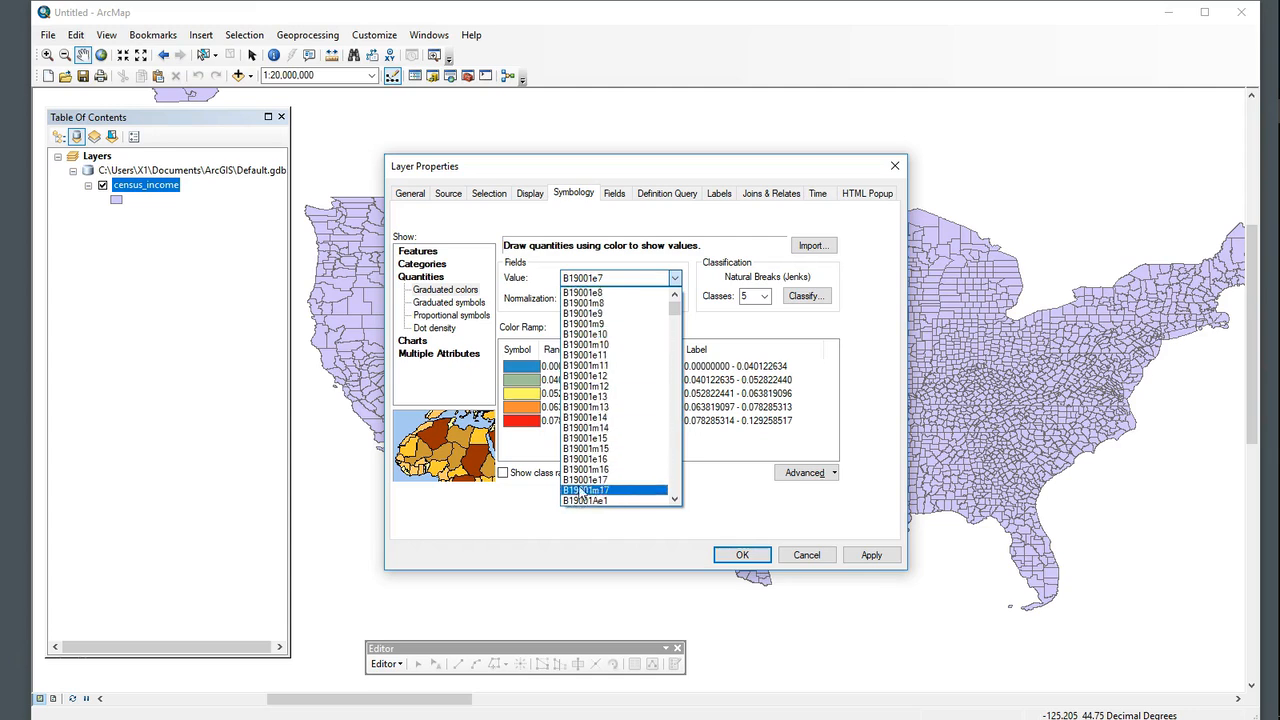
{"action": "left_click", "coordinate": [605, 481]}
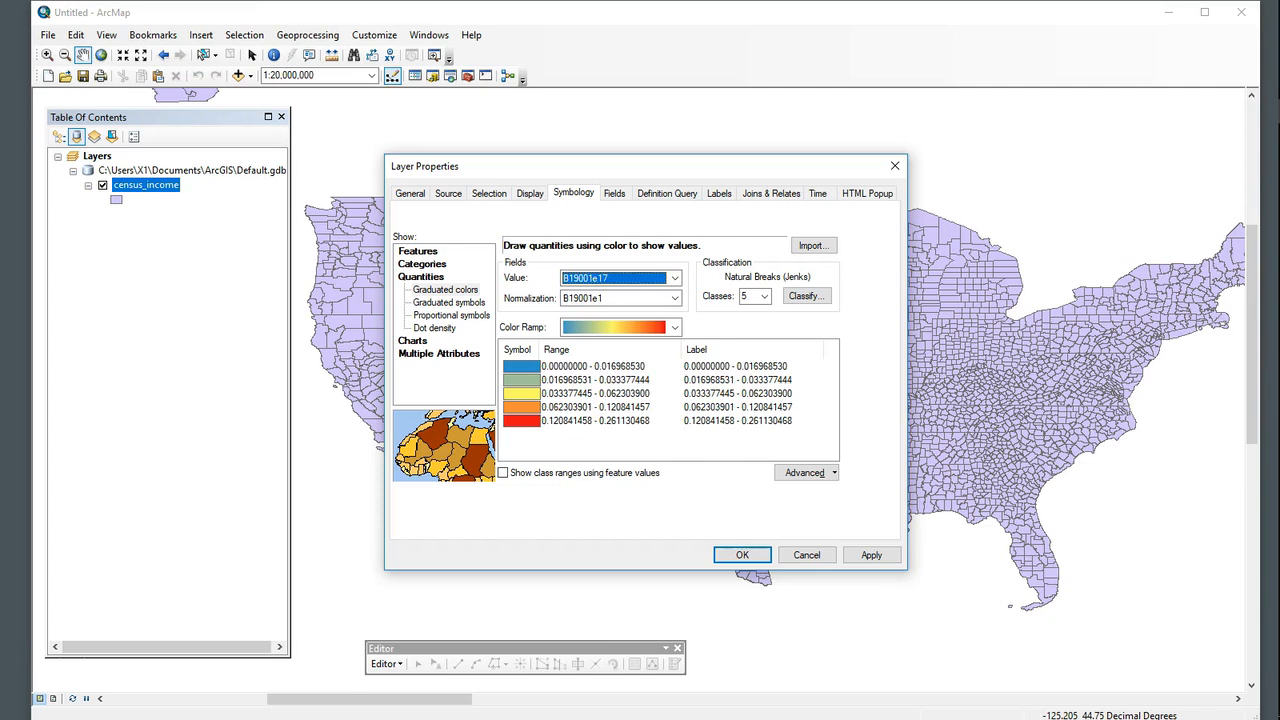
Switch to the Sublime Text notes to review the $200,000 or more households definition and the percentage formula [B19001e17]/[B19001e1]*100
{"action": "mouse_move", "coordinate": [1268, 381]}
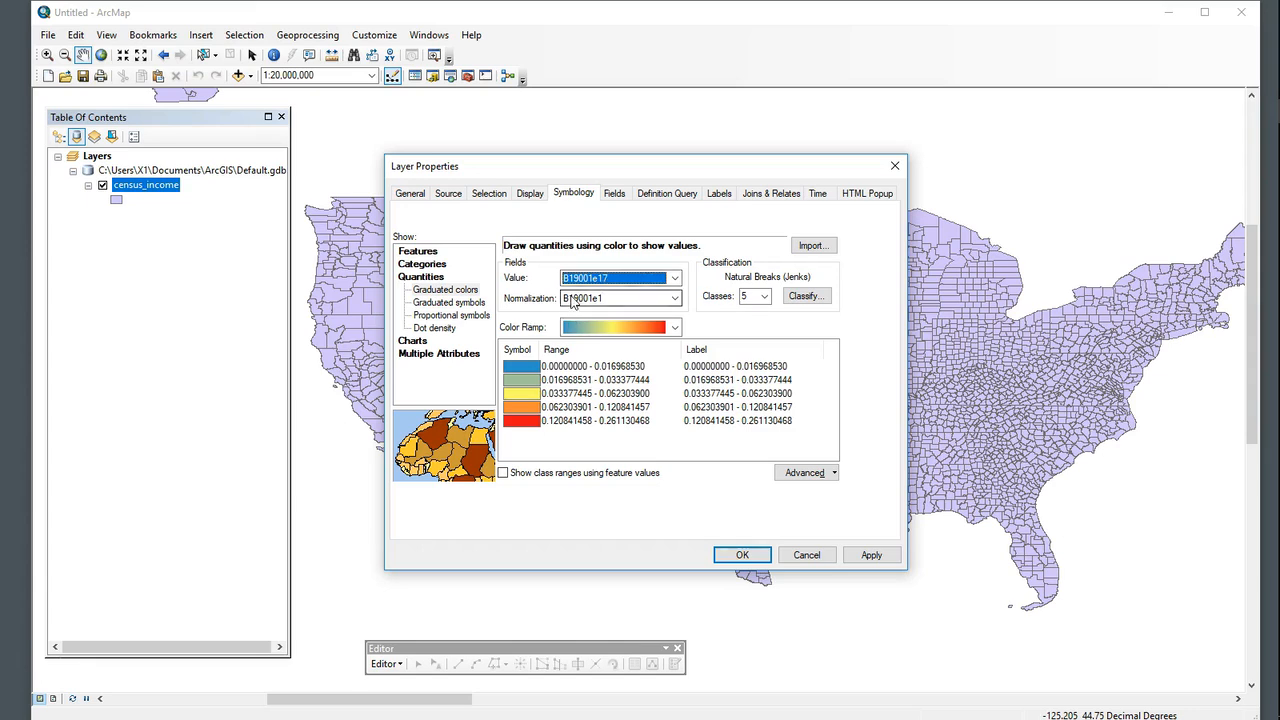
{"action": "left_click", "coordinate": [1255, 358]}
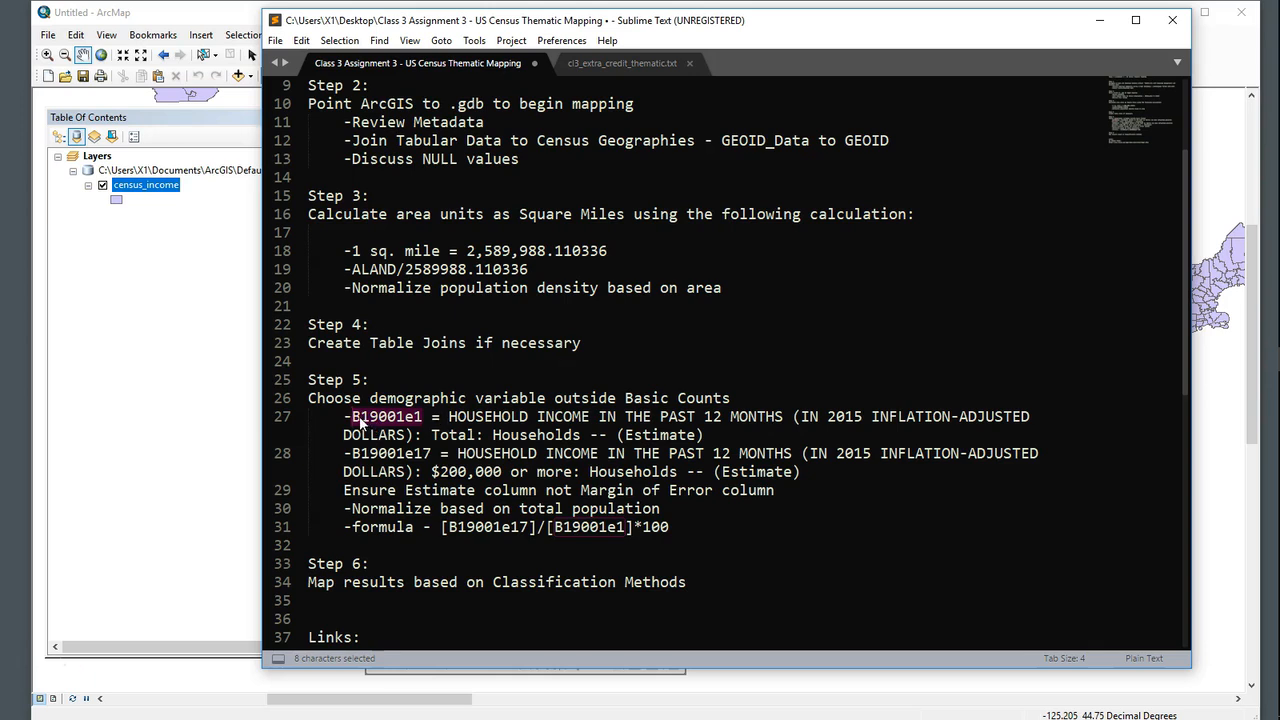
{"action": "left_click", "coordinate": [418, 526]}
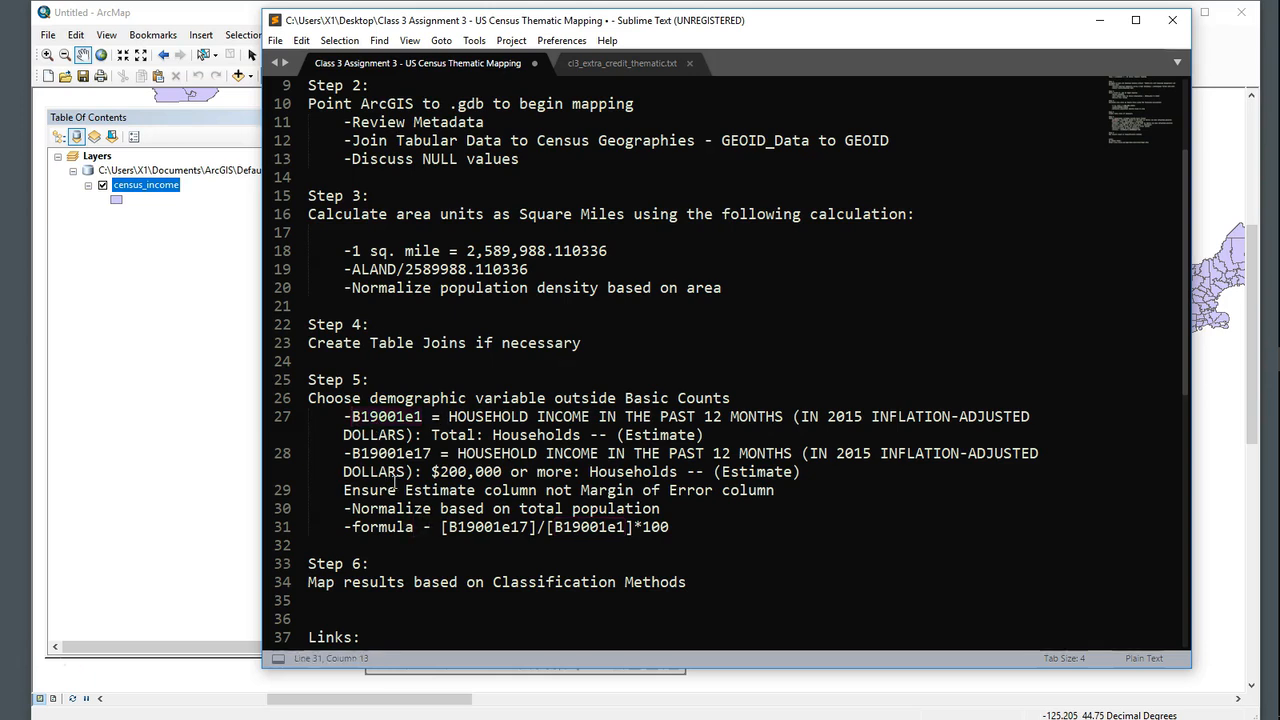
{"action": "left_click_drag", "start_coordinate": [432, 472], "coordinate": [638, 482]}
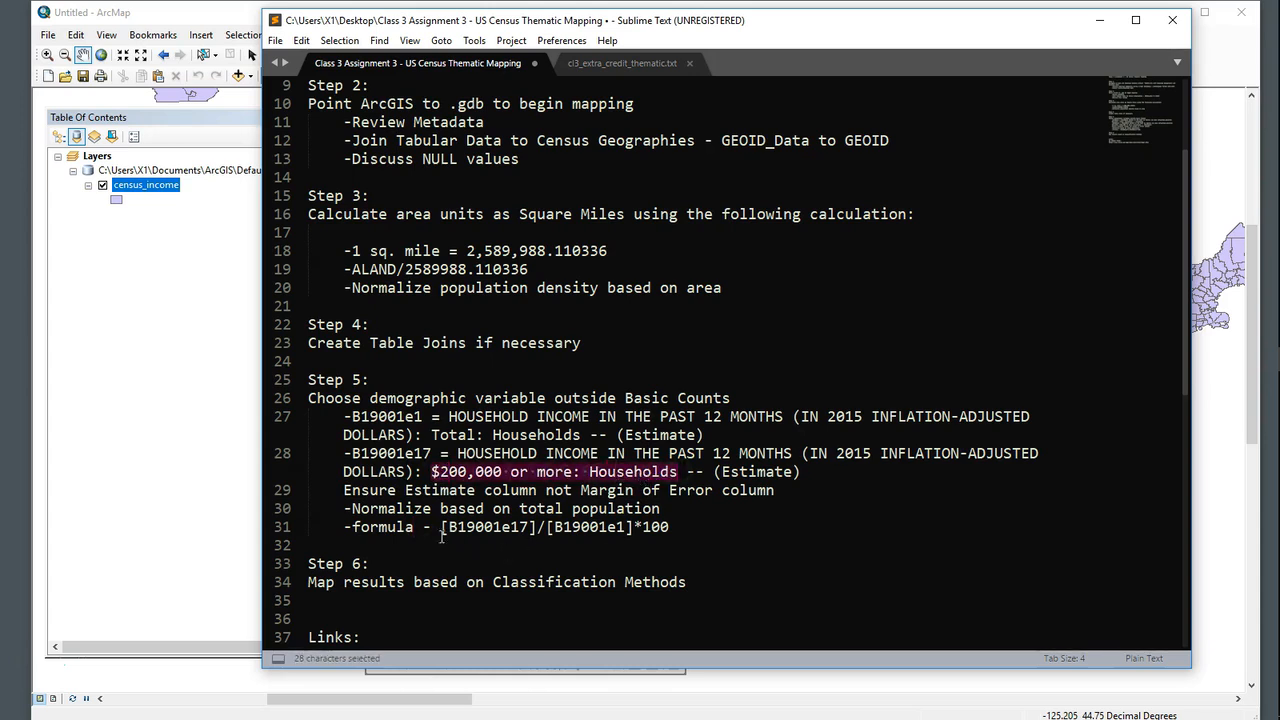
{"action": "left_click_drag", "start_coordinate": [441, 527], "coordinate": [672, 526]}
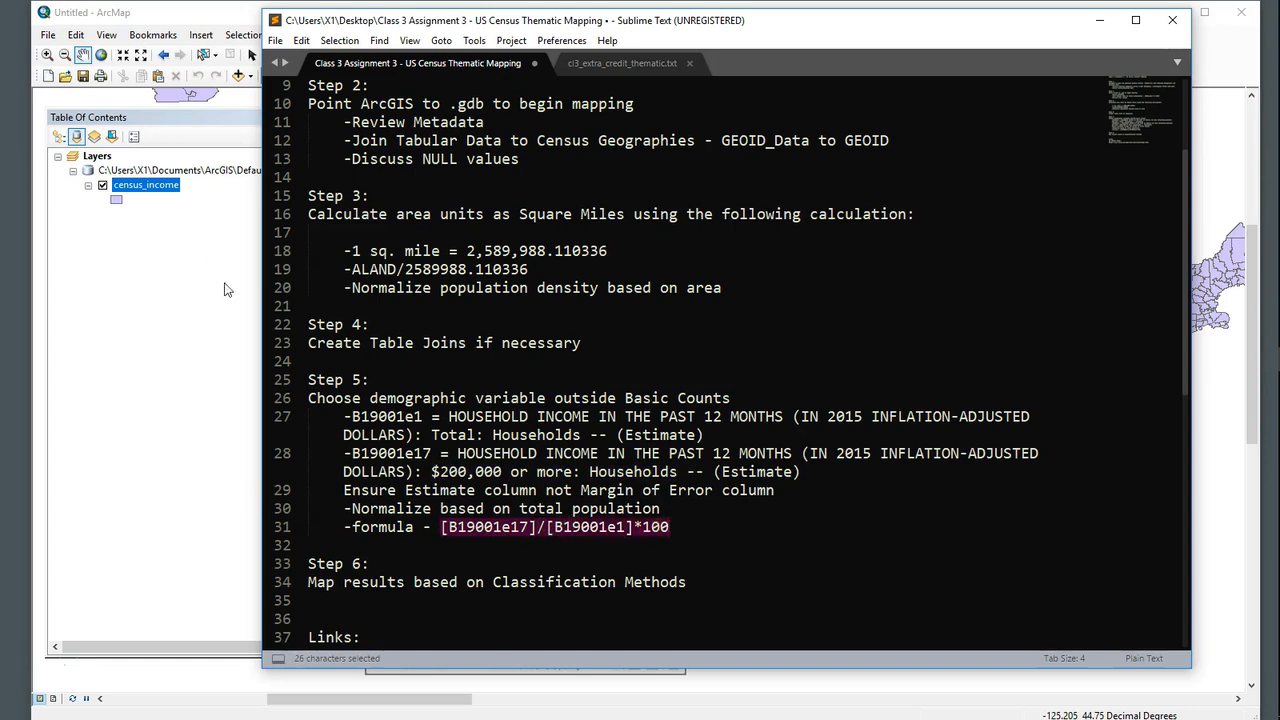
{"action": "left_click_drag", "start_coordinate": [462, 24], "coordinate": [290, 444]}
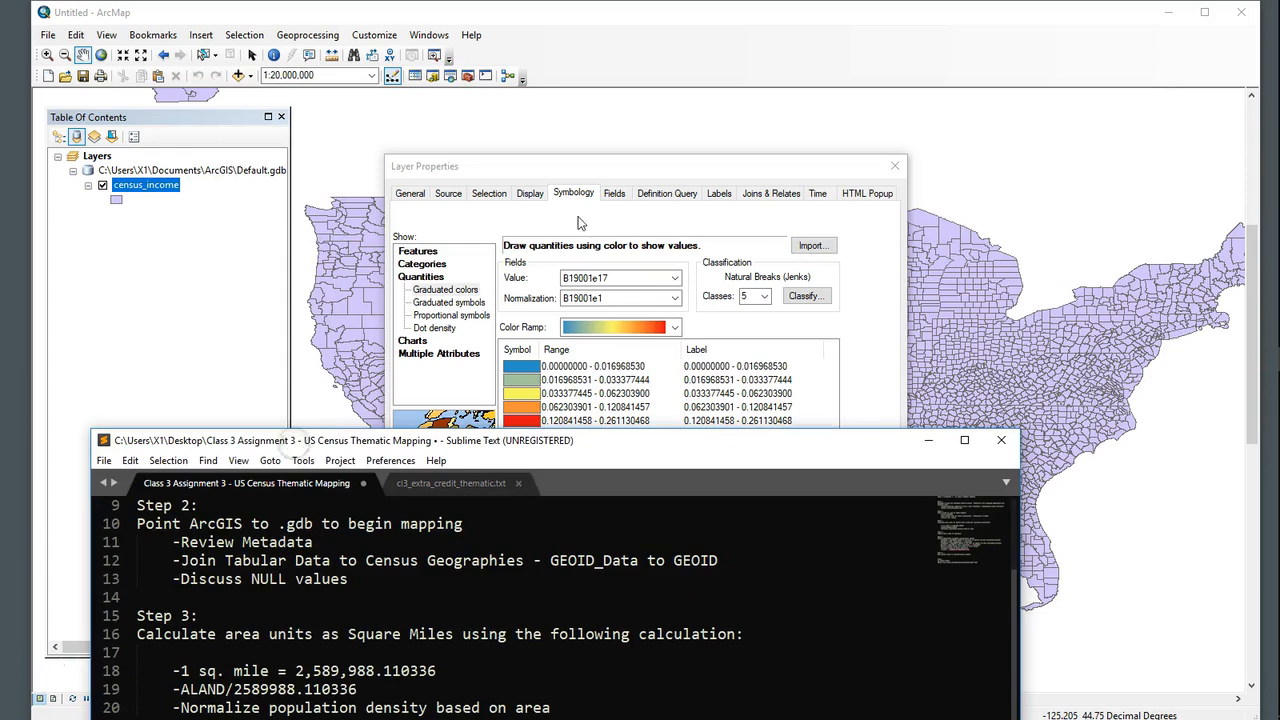
Set the number format of the class labels to Percentage, treating each number as a fraction to adjust
{"action": "left_click", "coordinate": [578, 222]}
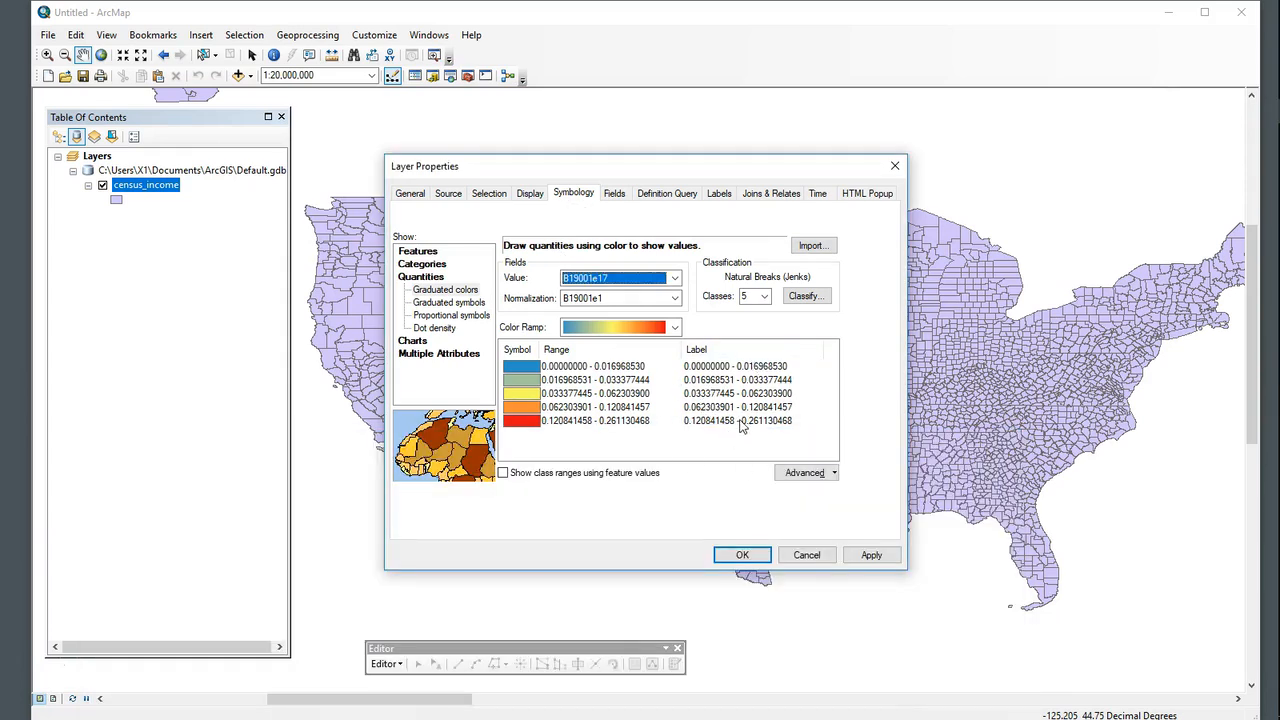
{"action": "left_click", "coordinate": [700, 350]}
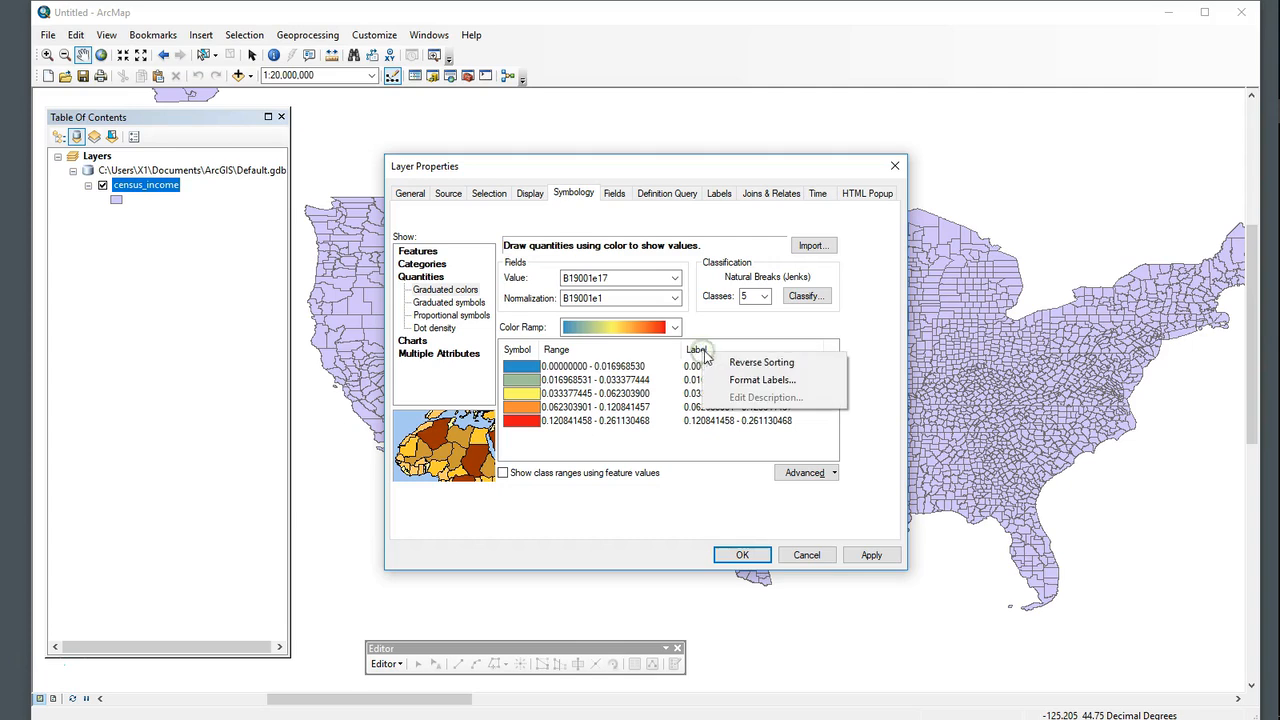
{"action": "left_click", "coordinate": [762, 381]}
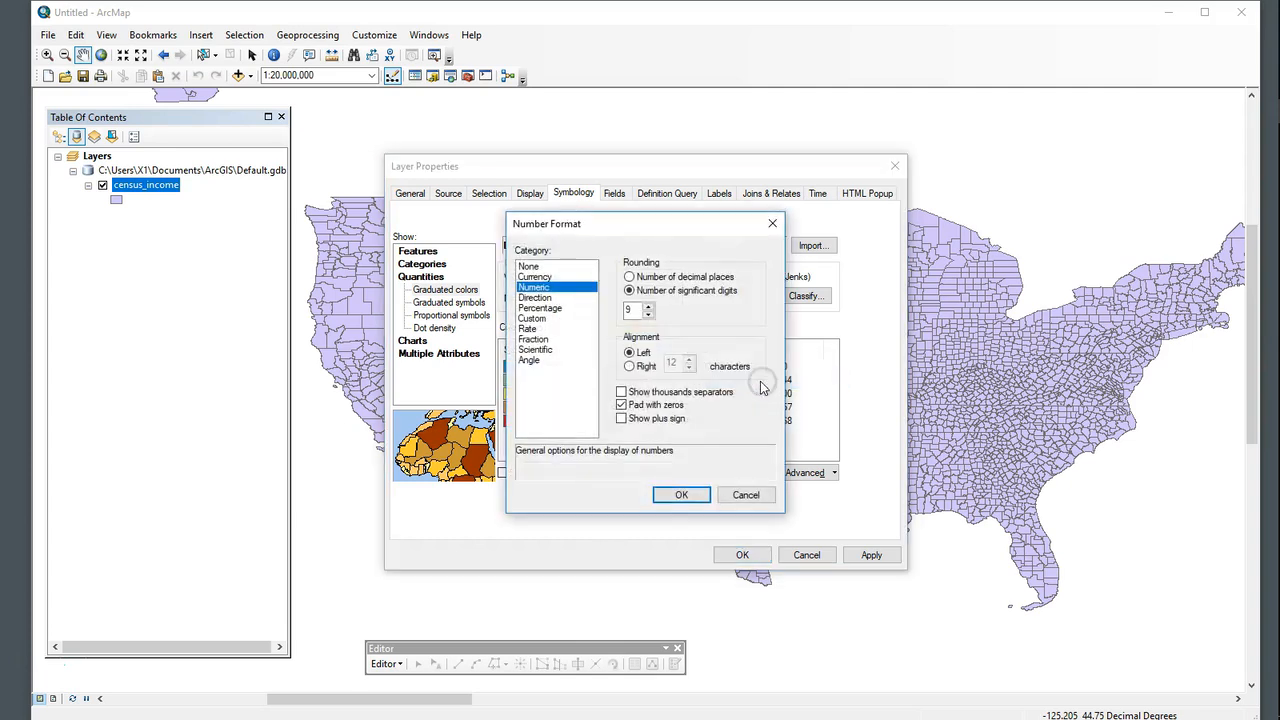
{"action": "left_click", "coordinate": [540, 308]}
{"action": "left_click", "coordinate": [633, 311]}
Limit the percentage labels to two decimal places and apply the graduated colors symbology to census_income
{"action": "left_click", "coordinate": [695, 378]}
{"action": "left_click", "coordinate": [603, 344]}
{"action": "left_click", "coordinate": [603, 344]}
{"action": "left_click", "coordinate": [603, 344]}
{"action": "left_click", "coordinate": [603, 344]}
{"action": "left_click", "coordinate": [601, 474]}
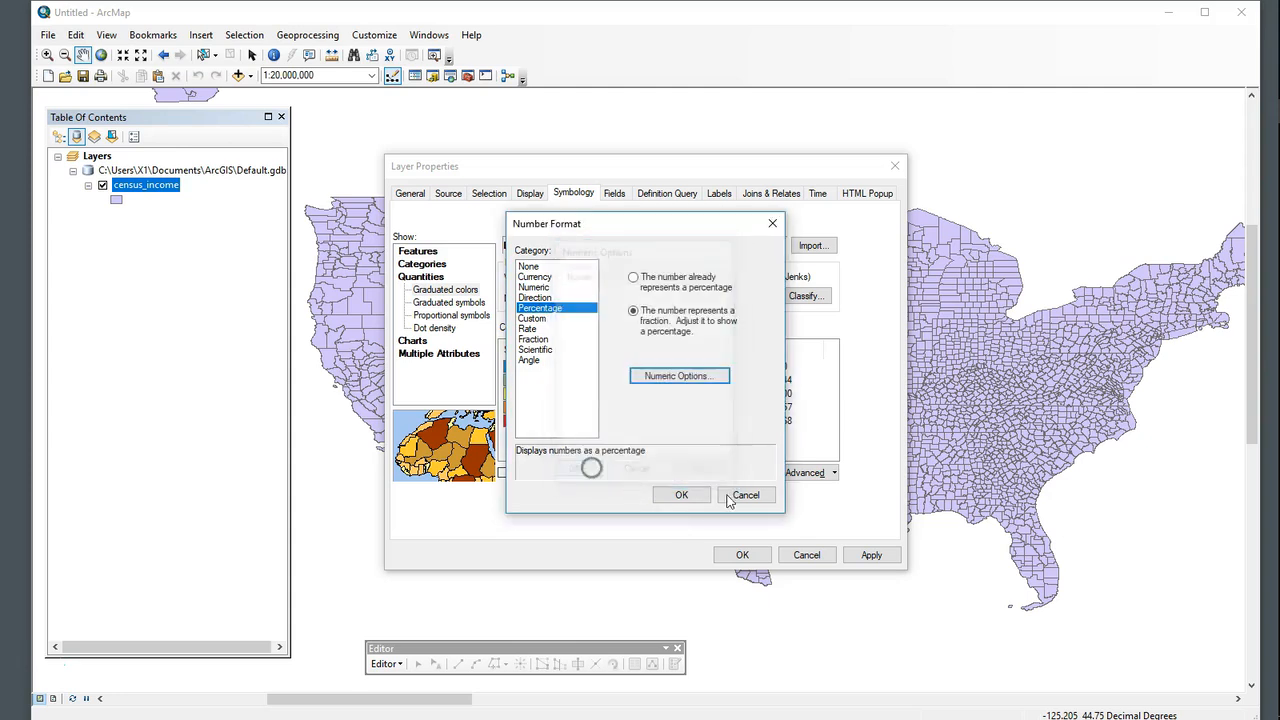
{"action": "left_click", "coordinate": [680, 494]}
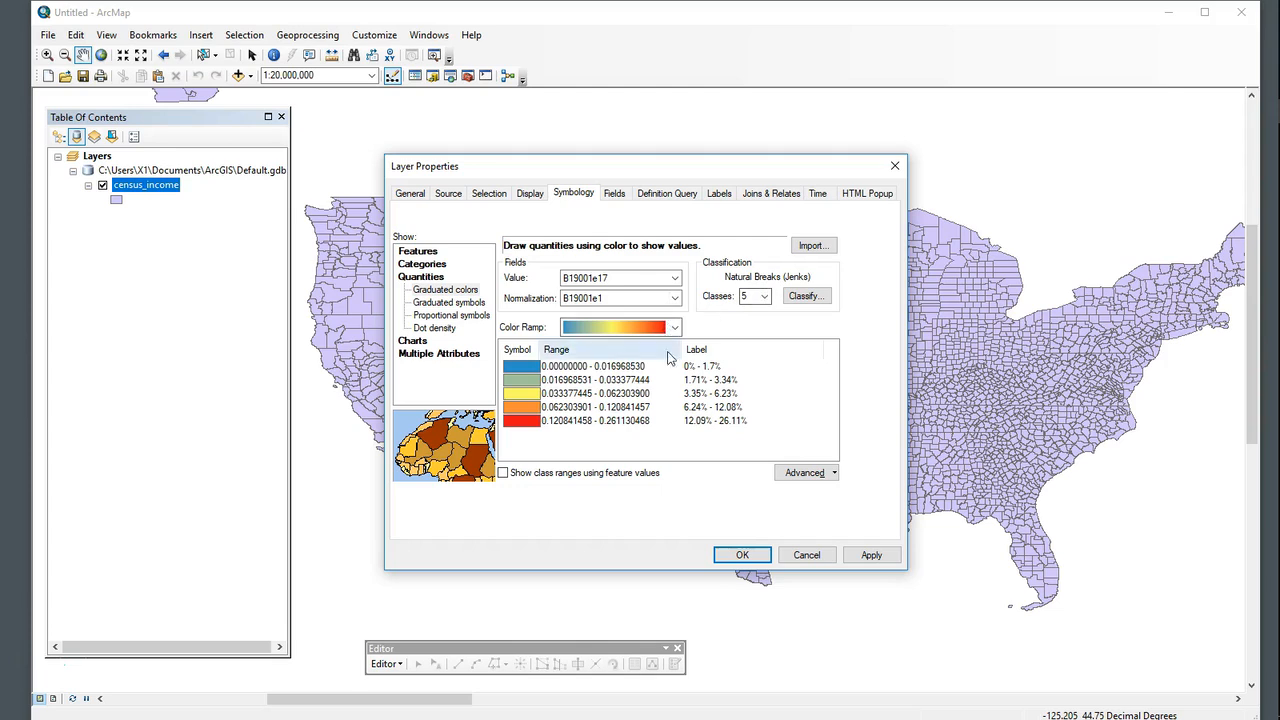
{"action": "left_click", "coordinate": [872, 555]}
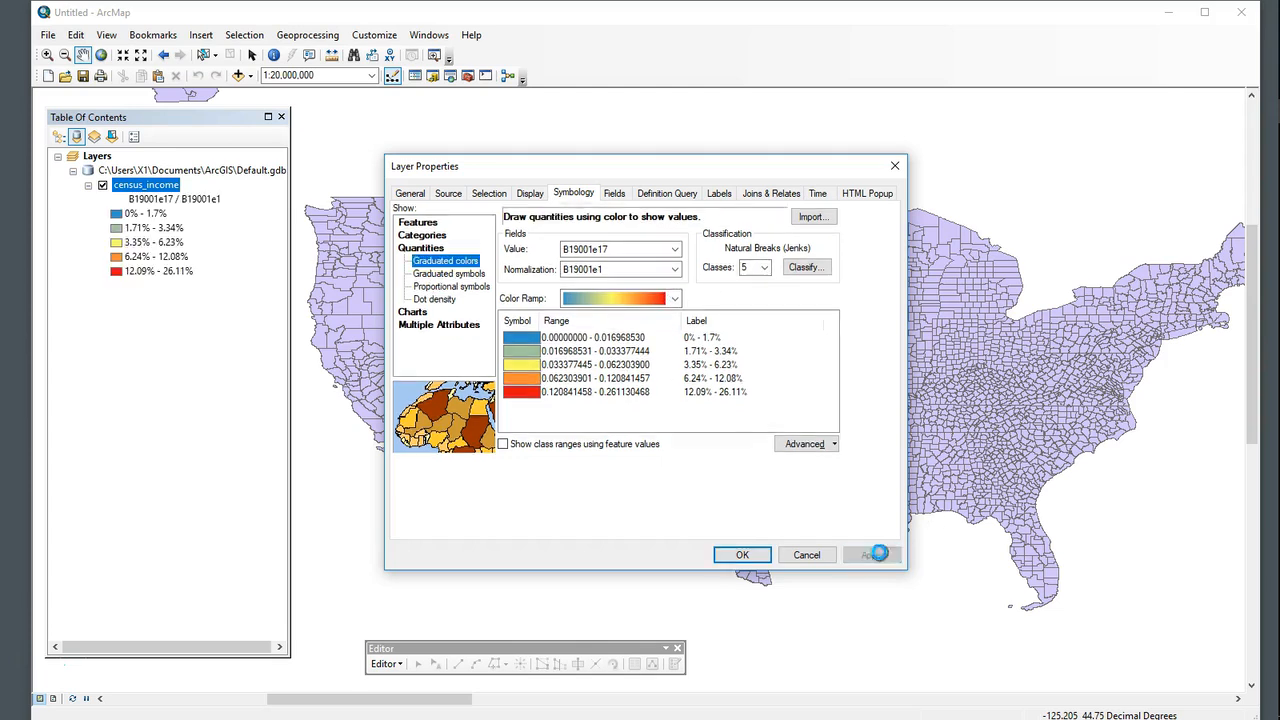
{"action": "left_click", "coordinate": [740, 555]}
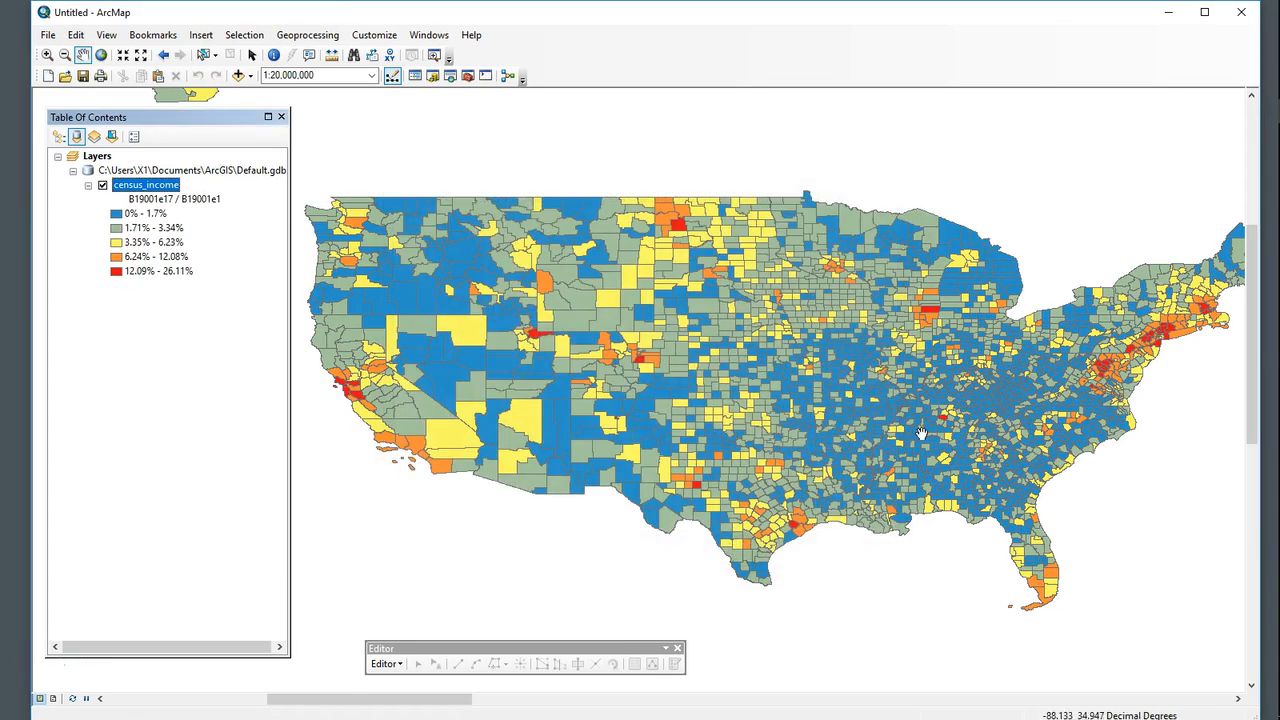
Examine the highest-percentage counties along the northeast coast, from the Washington area to Boston, closing in on the New York City area
{"action": "left_click_drag", "start_coordinate": [847, 440], "coordinate": [833, 435]}
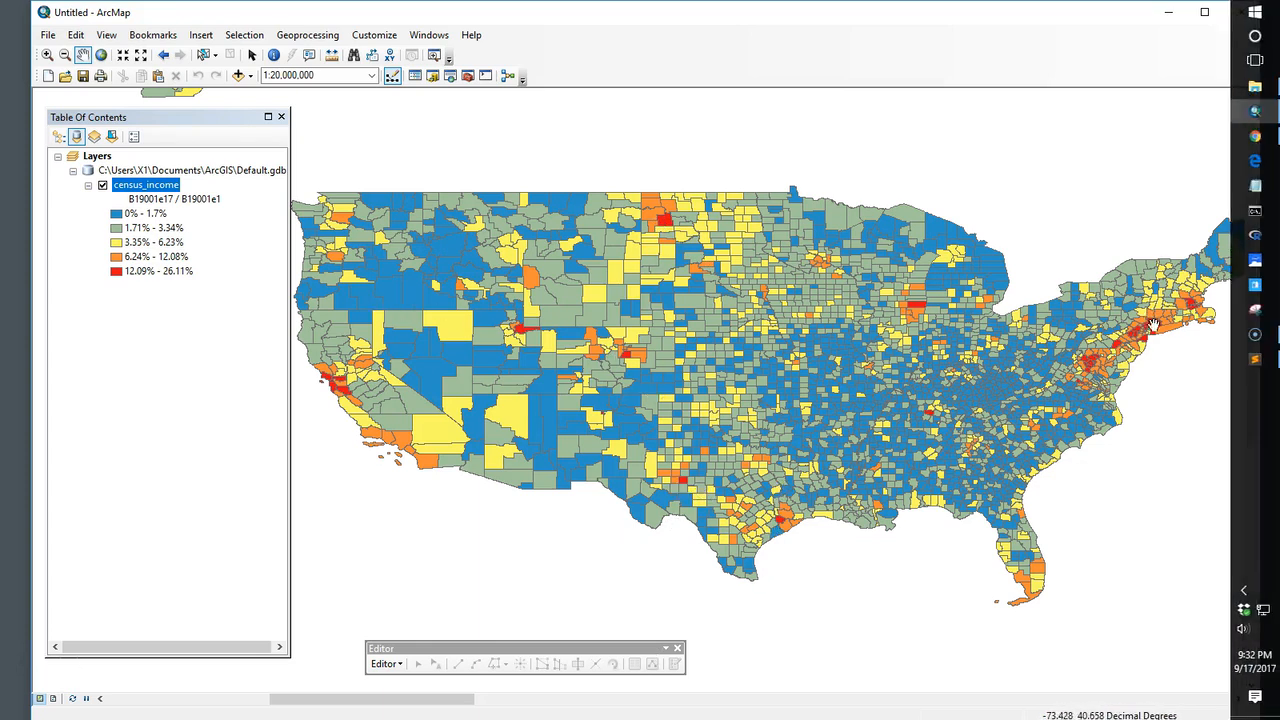
{"action": "left_click_drag", "start_coordinate": [1132, 360], "coordinate": [1012, 420]}
{"action": "left_click", "coordinate": [47, 55]}
{"action": "left_click_drag", "start_coordinate": [1003, 345], "coordinate": [1133, 477]}
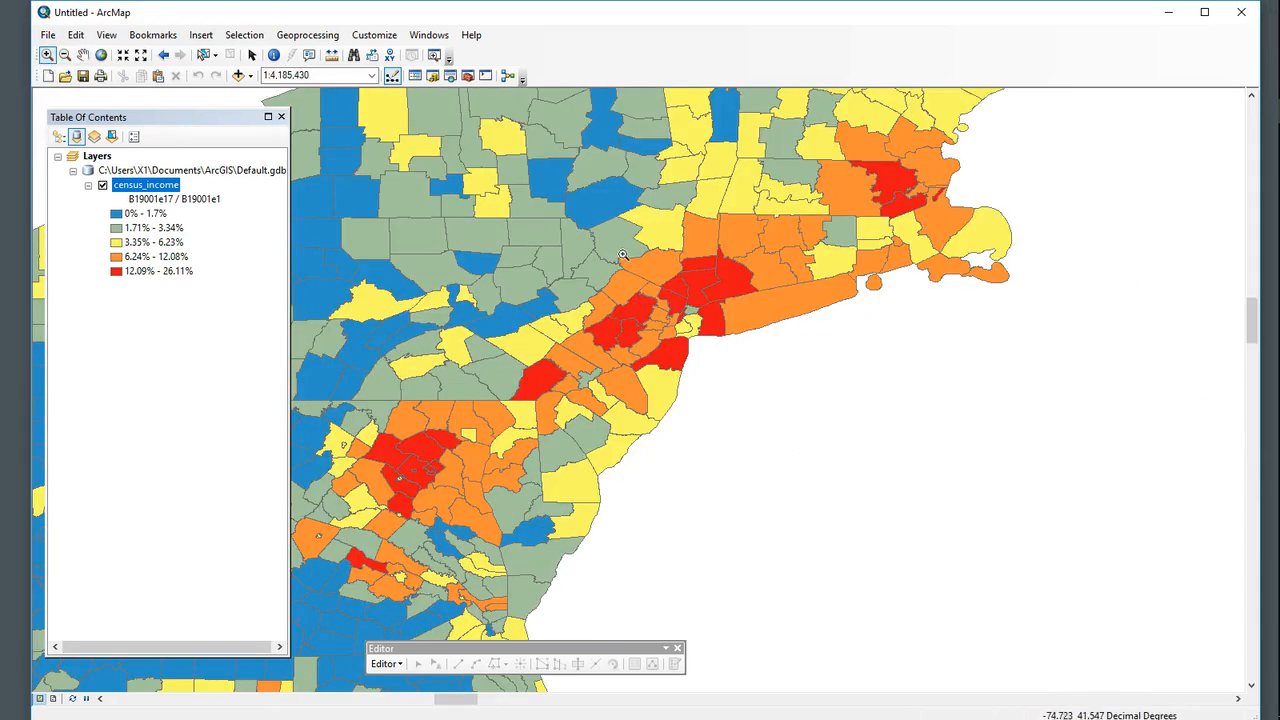
{"action": "left_click", "coordinate": [83, 55]}
{"action": "left_click_drag", "start_coordinate": [468, 445], "coordinate": [696, 293]}
{"action": "left_click_drag", "start_coordinate": [690, 453], "coordinate": [642, 493]}
{"action": "left_click_drag", "start_coordinate": [844, 224], "coordinate": [723, 432]}
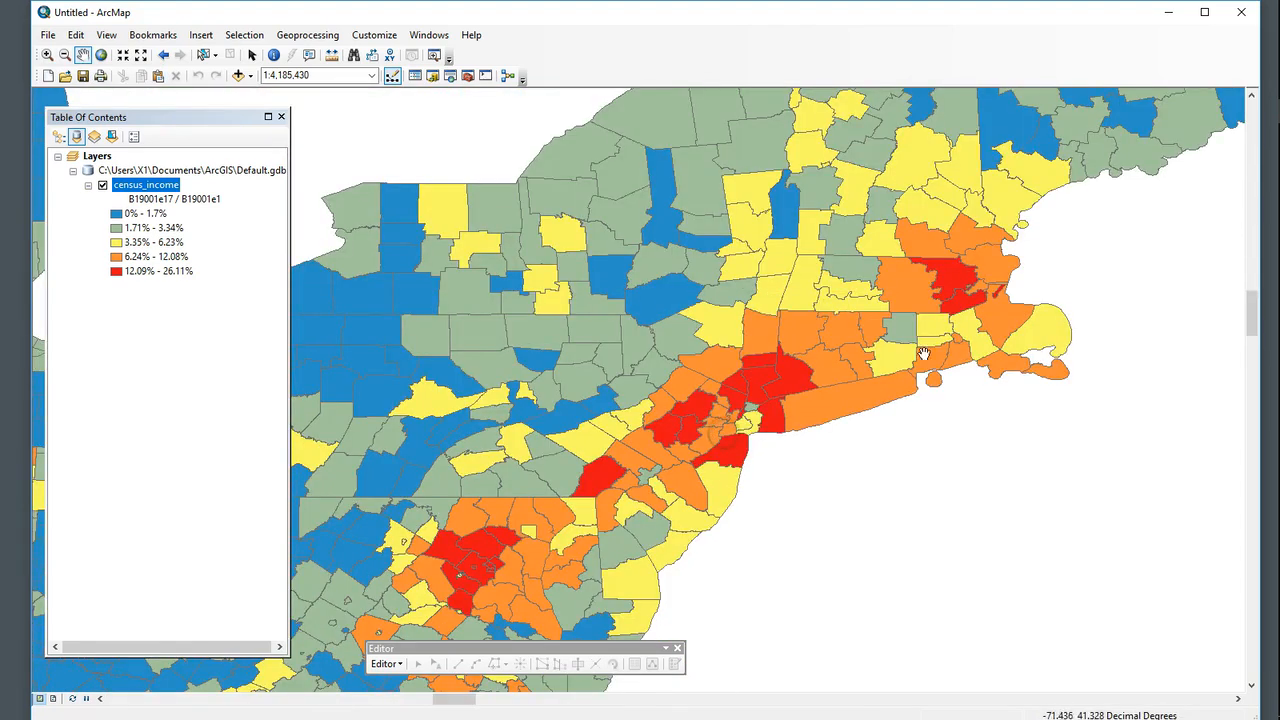
{"action": "scroll", "coordinate": [799, 381], "scroll_direction": "up", "scroll_amount": 2}
{"action": "scroll", "coordinate": [847, 383], "scroll_direction": "up", "scroll_amount": 2}
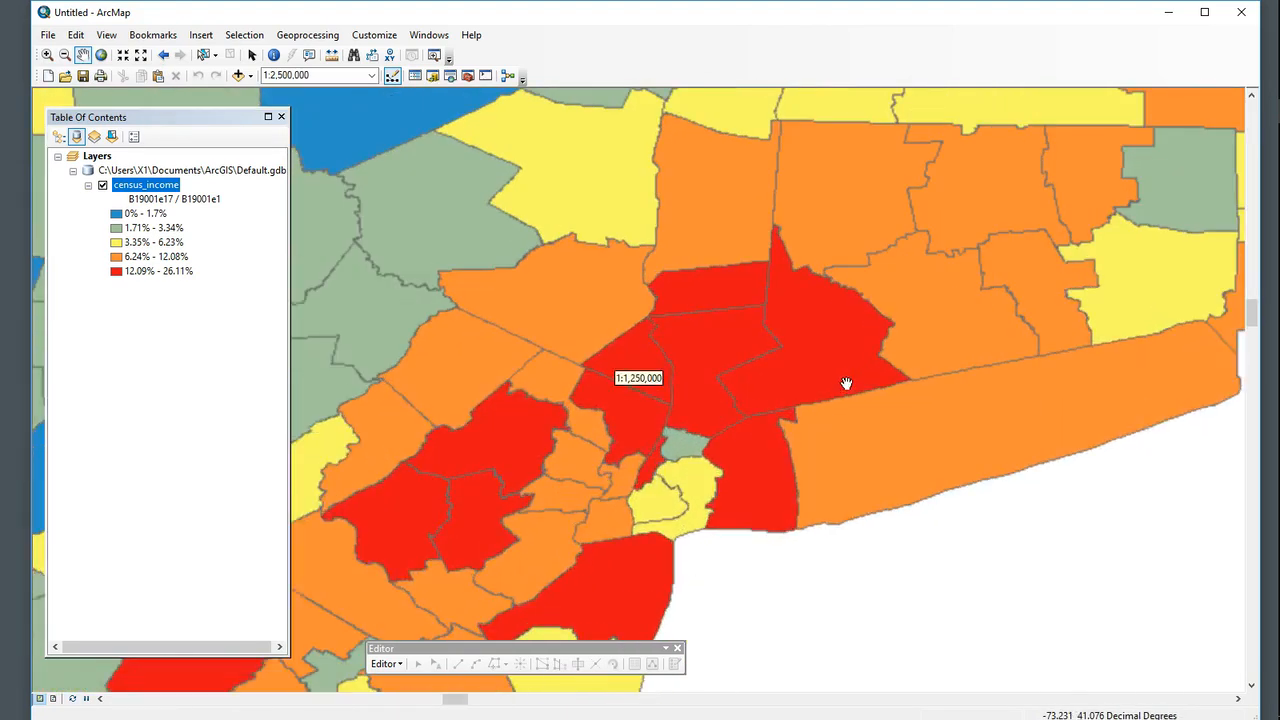
{"action": "left_click_drag", "start_coordinate": [808, 426], "coordinate": [892, 372]}
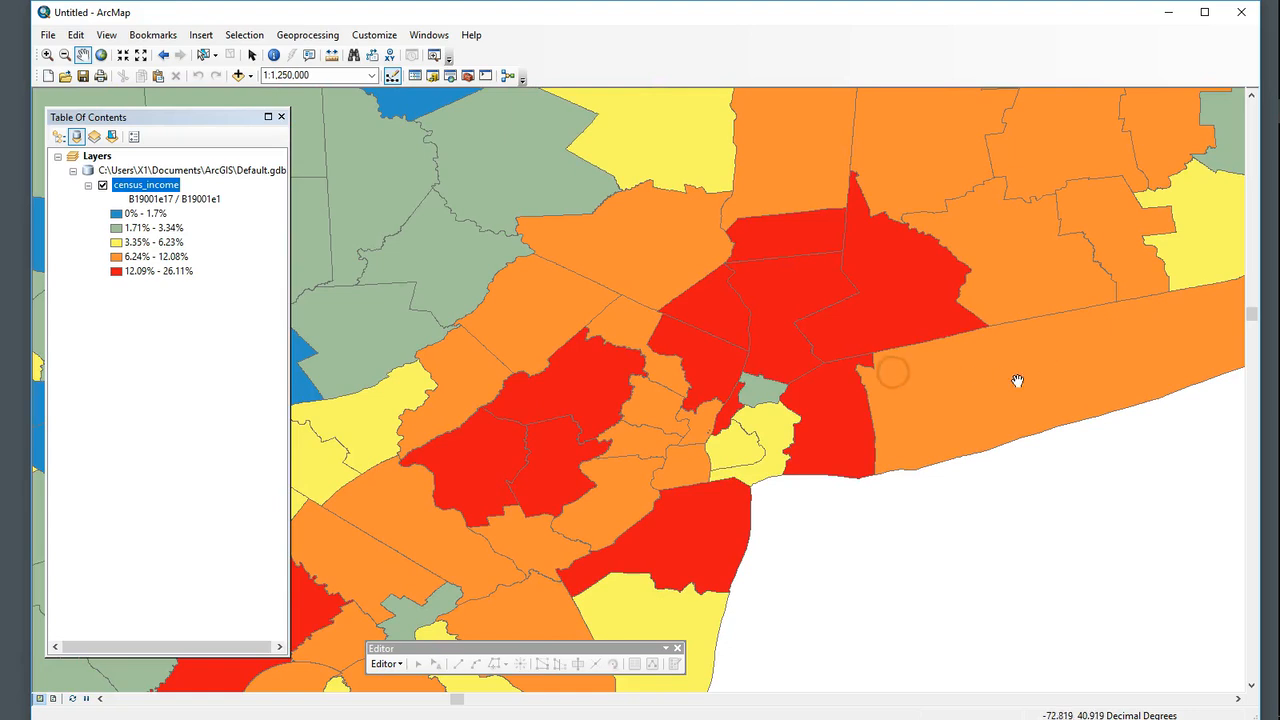
Identify New York County on the map and review its attribute fields
{"action": "left_click", "coordinate": [273, 55]}
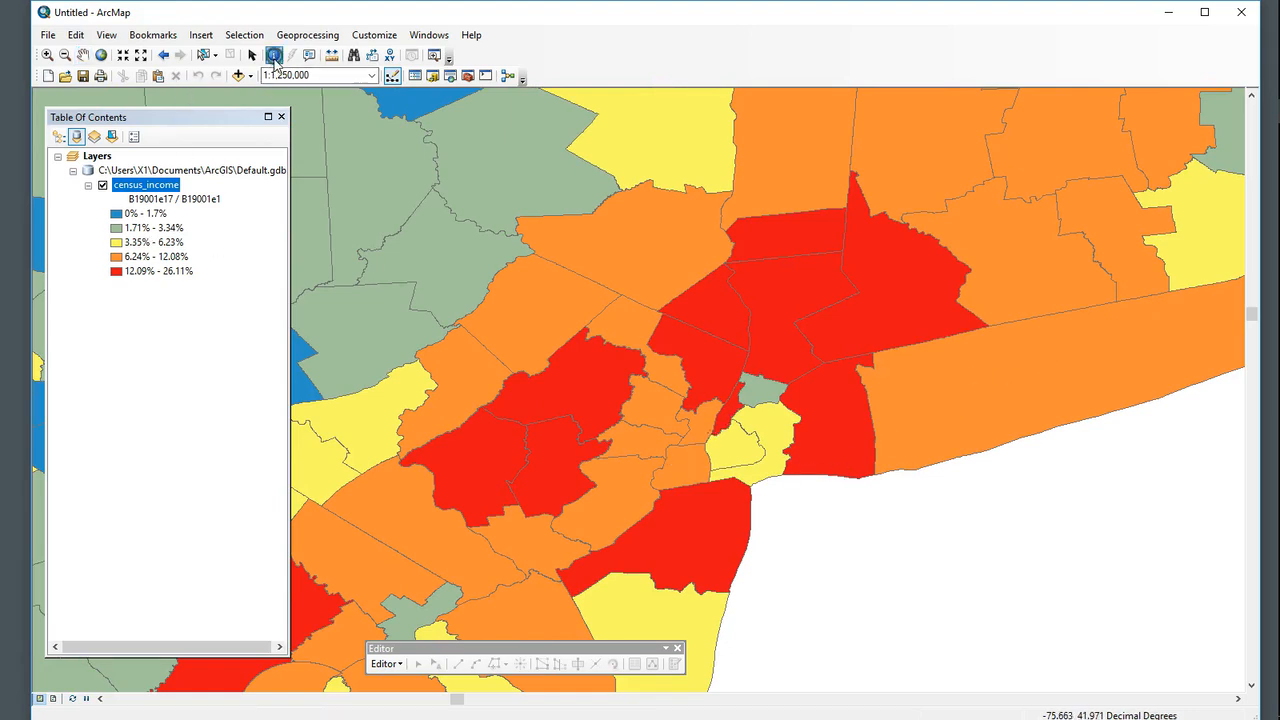
{"action": "left_click", "coordinate": [726, 414]}
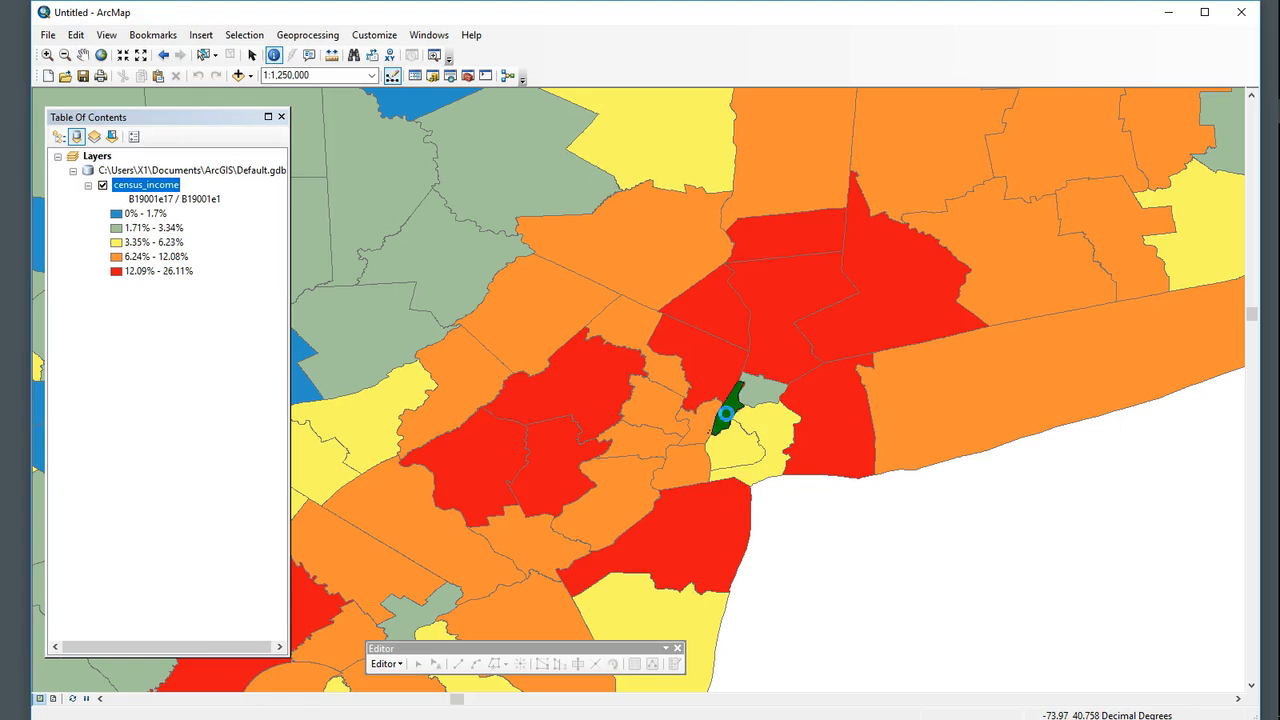
{"action": "left_click_drag", "start_coordinate": [826, 268], "coordinate": [828, 497]}
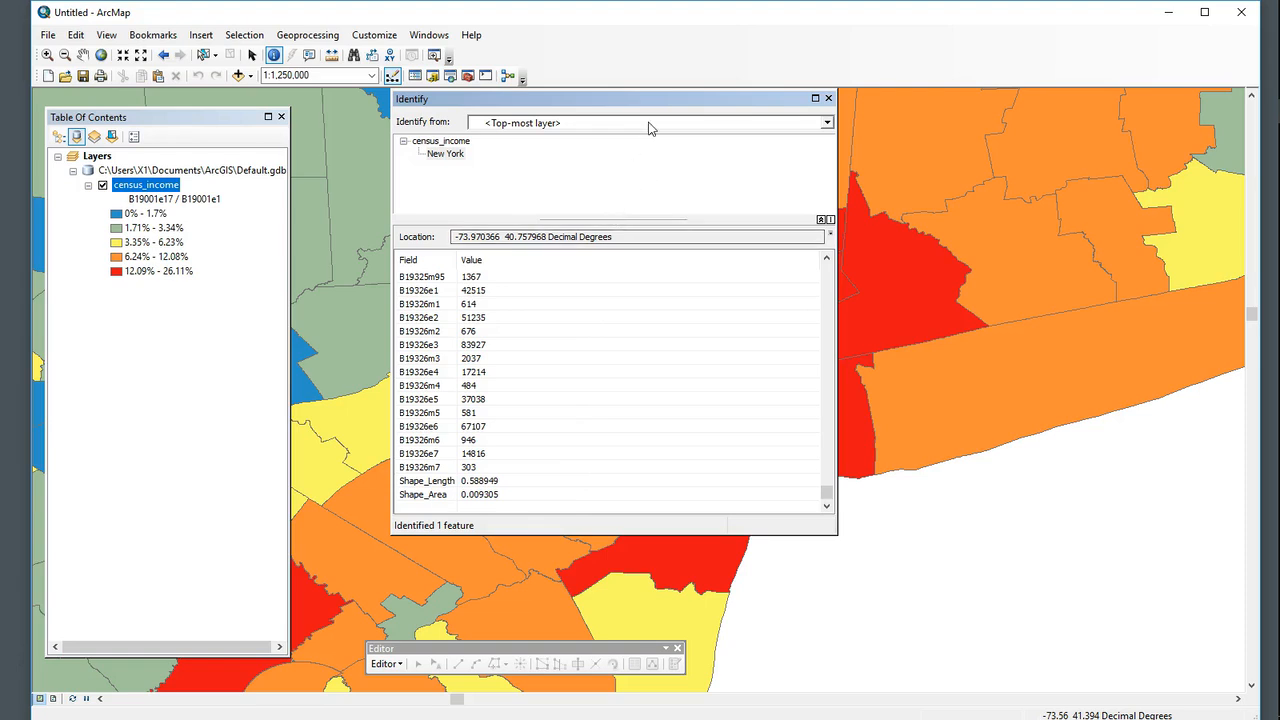
{"action": "left_click_drag", "start_coordinate": [826, 497], "coordinate": [828, 262]}
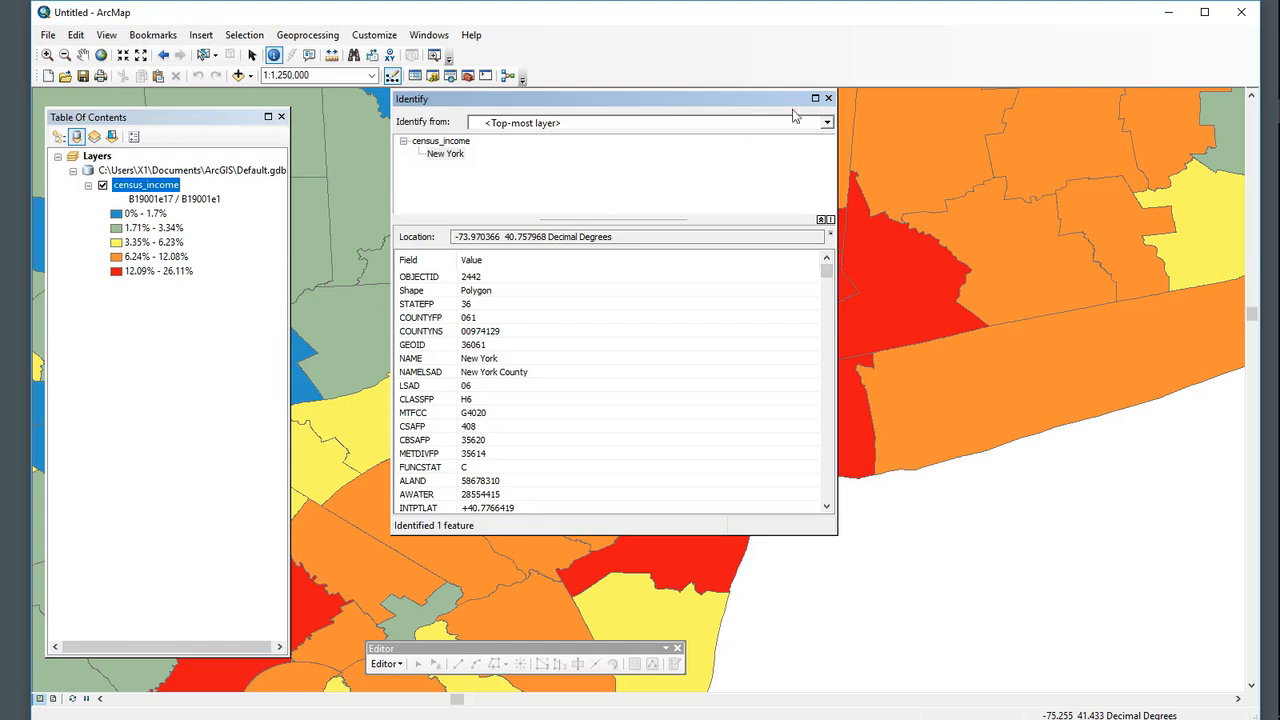
{"action": "left_click", "coordinate": [828, 98]}
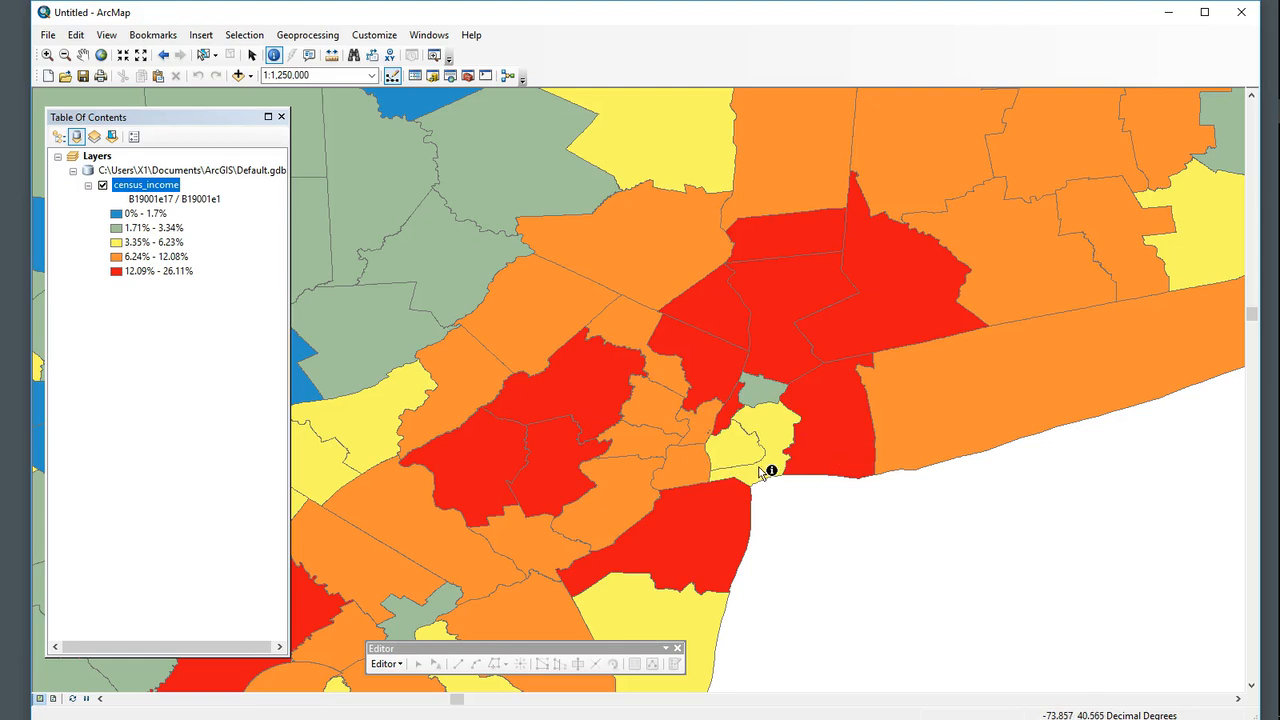
Rename the census_income legend heading to "% of households 200K"
{"action": "scroll", "coordinate": [766, 471], "scroll_direction": "up", "scroll_amount": 1}
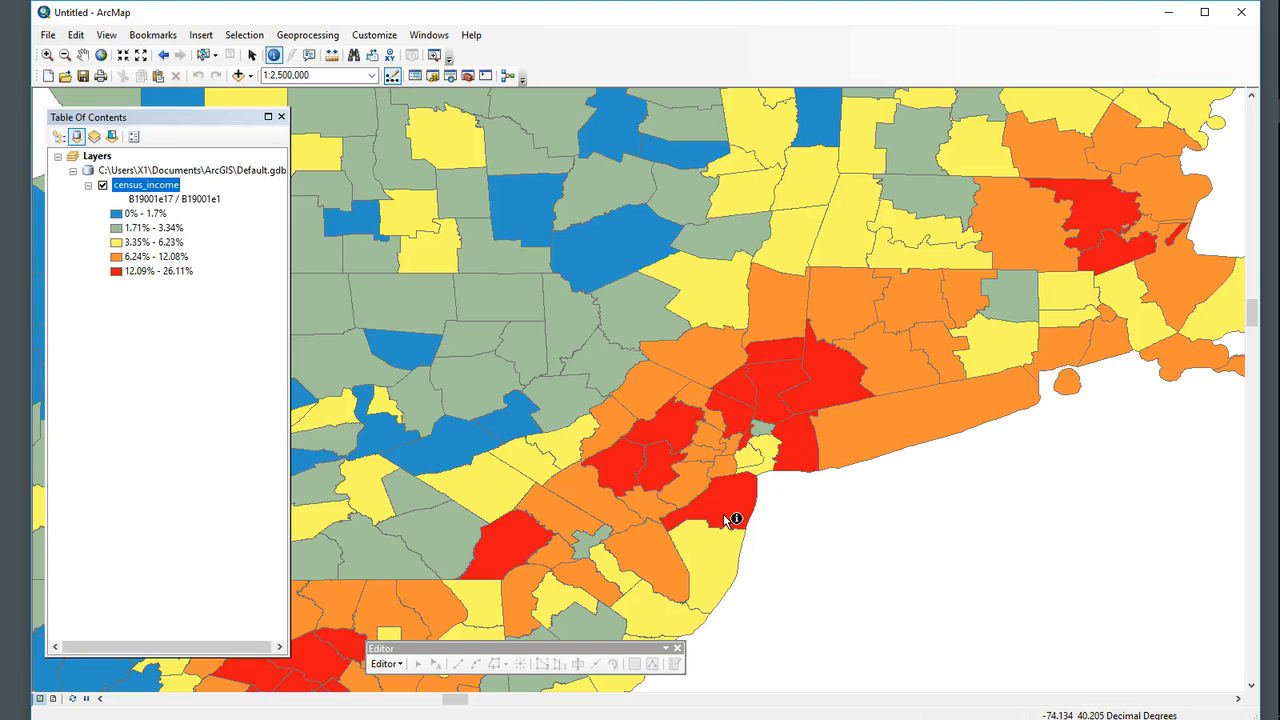
{"action": "scroll", "coordinate": [733, 519], "scroll_direction": "up", "scroll_amount": 5}
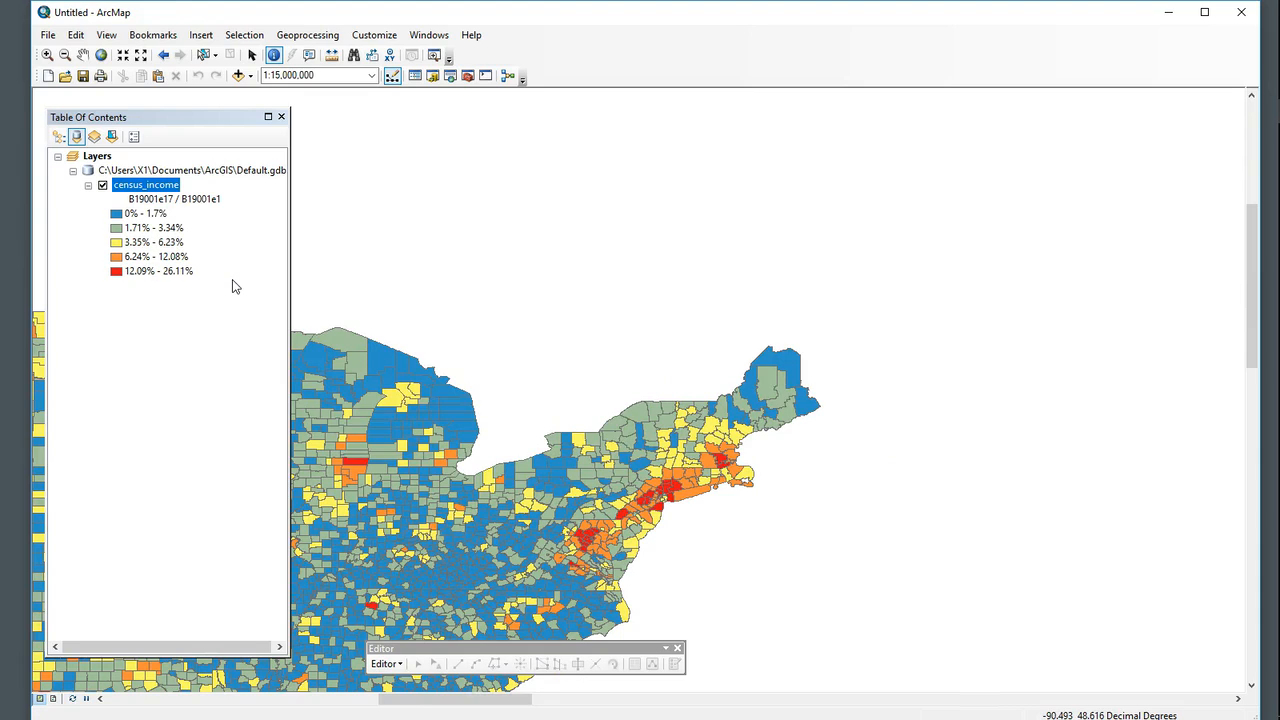
{"action": "left_click", "coordinate": [83, 55]}
{"action": "left_click_drag", "start_coordinate": [413, 481], "coordinate": [892, 332]}
{"action": "scroll", "coordinate": [760, 450], "scroll_direction": "up", "scroll_amount": 2}
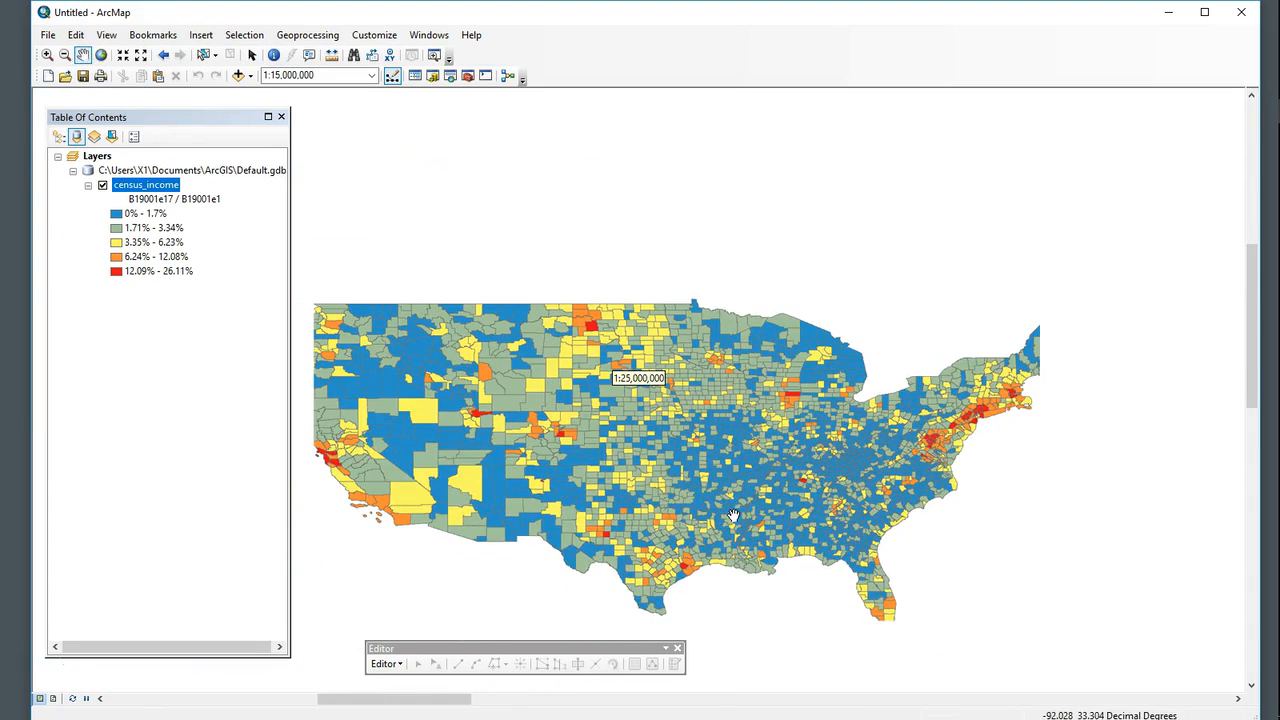
{"action": "left_click_drag", "start_coordinate": [610, 442], "coordinate": [713, 343]}
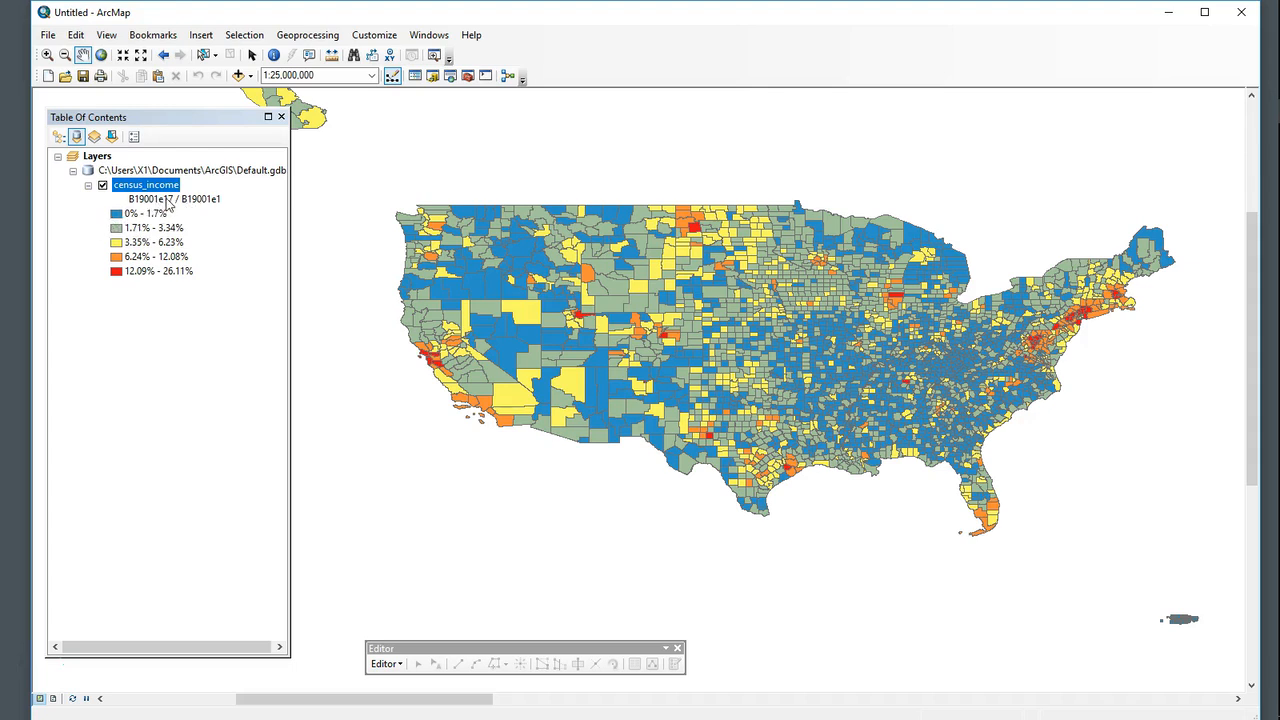
{"action": "left_click", "coordinate": [168, 200]}
{"action": "left_click", "coordinate": [166, 200]}
{"action": "left_click_drag", "start_coordinate": [237, 200], "coordinate": [113, 205]}
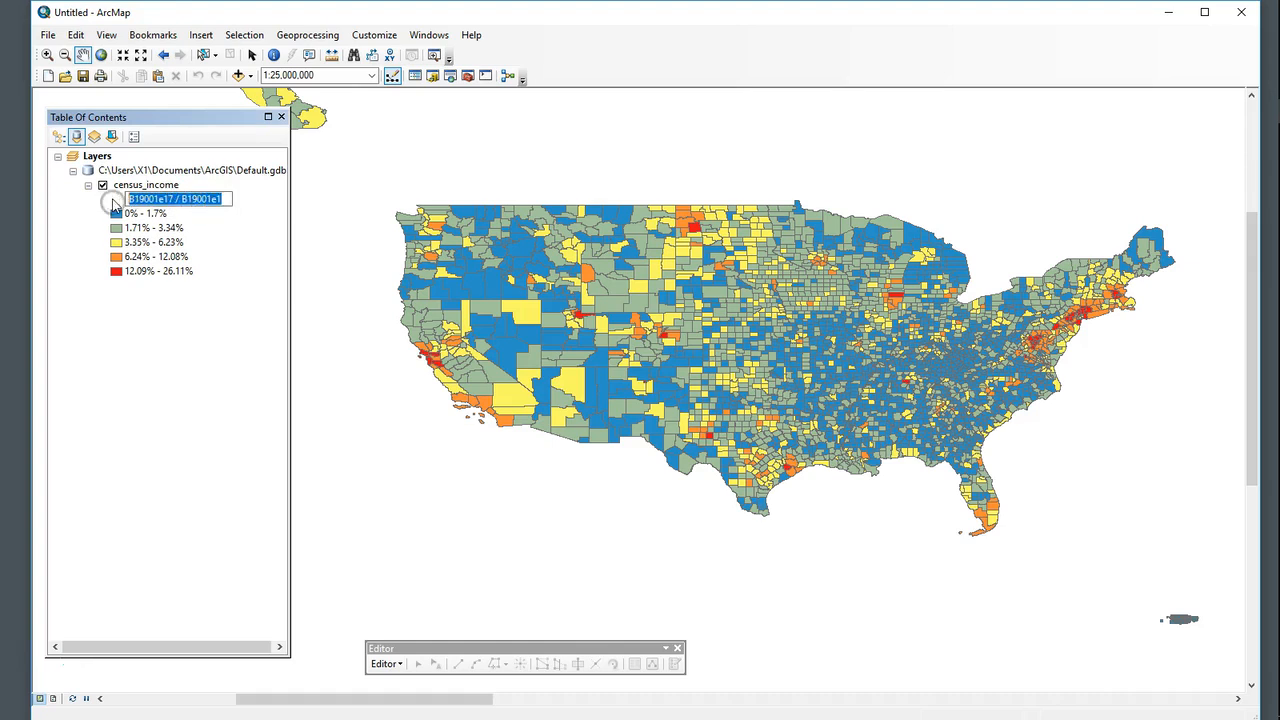
{"action": "key", "text": "BackSpace"}
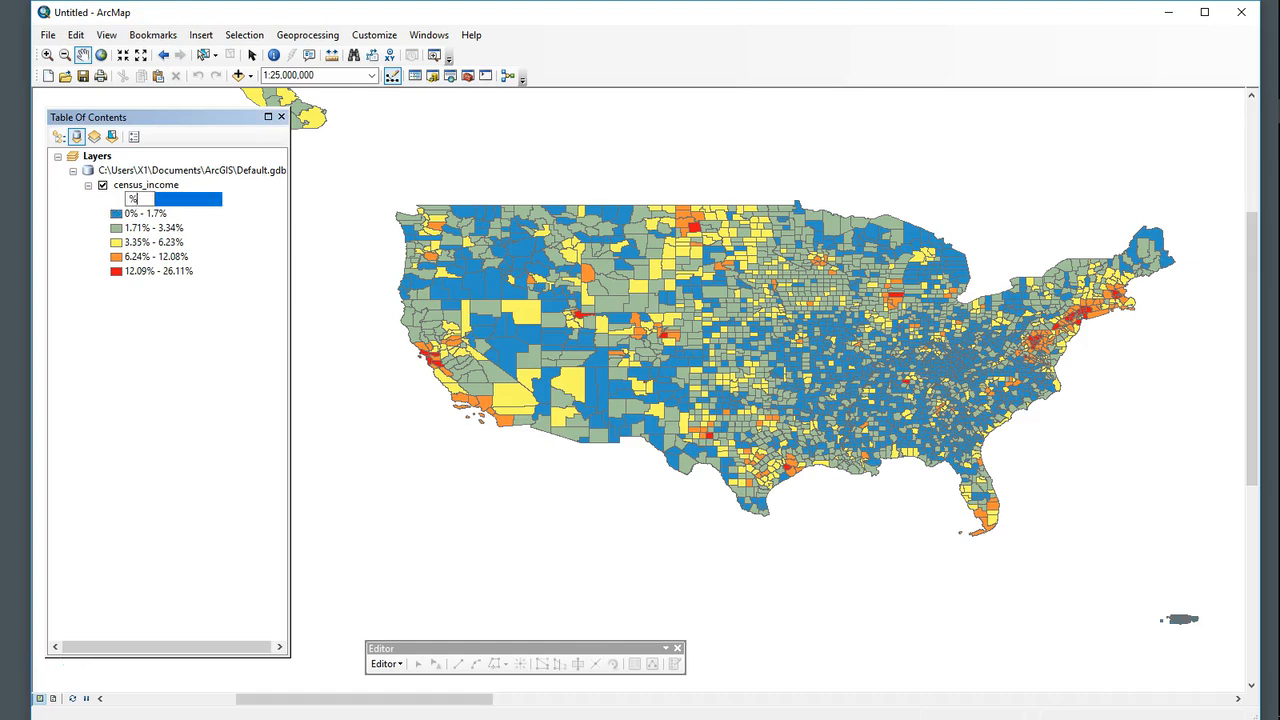
{"action": "type", "text": "% of households "}
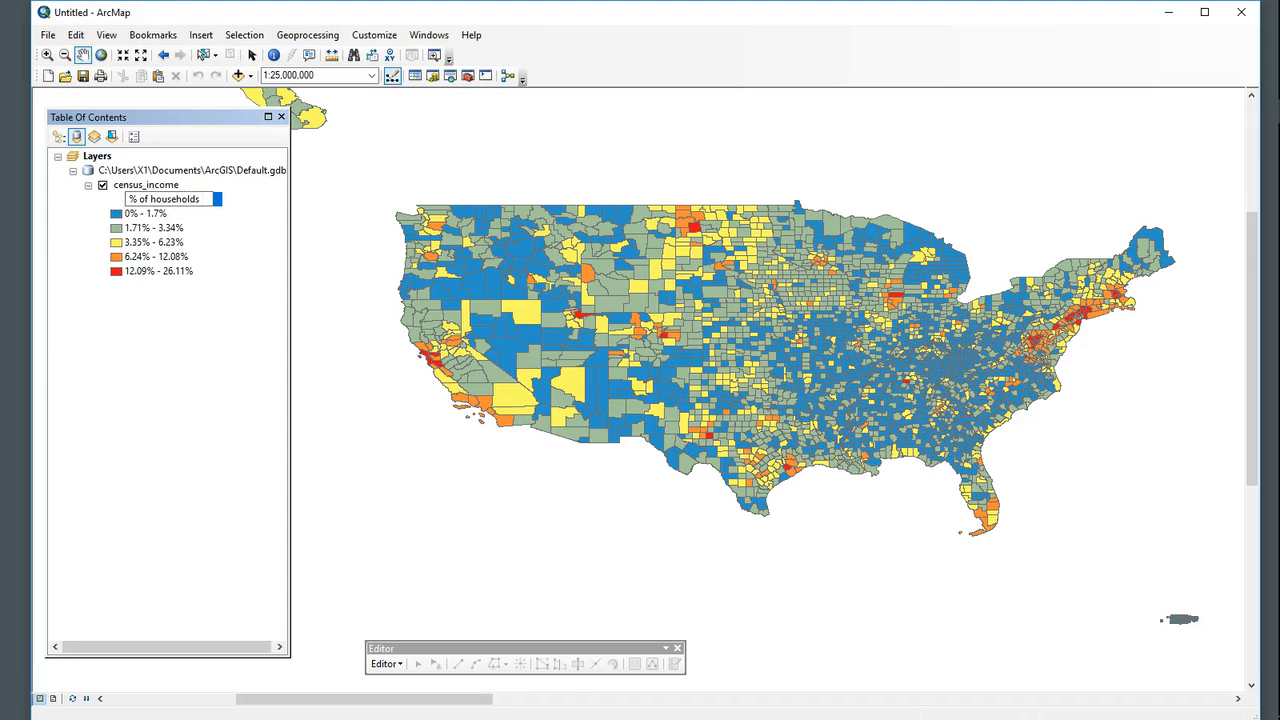
{"action": "type", "text": "200K"}
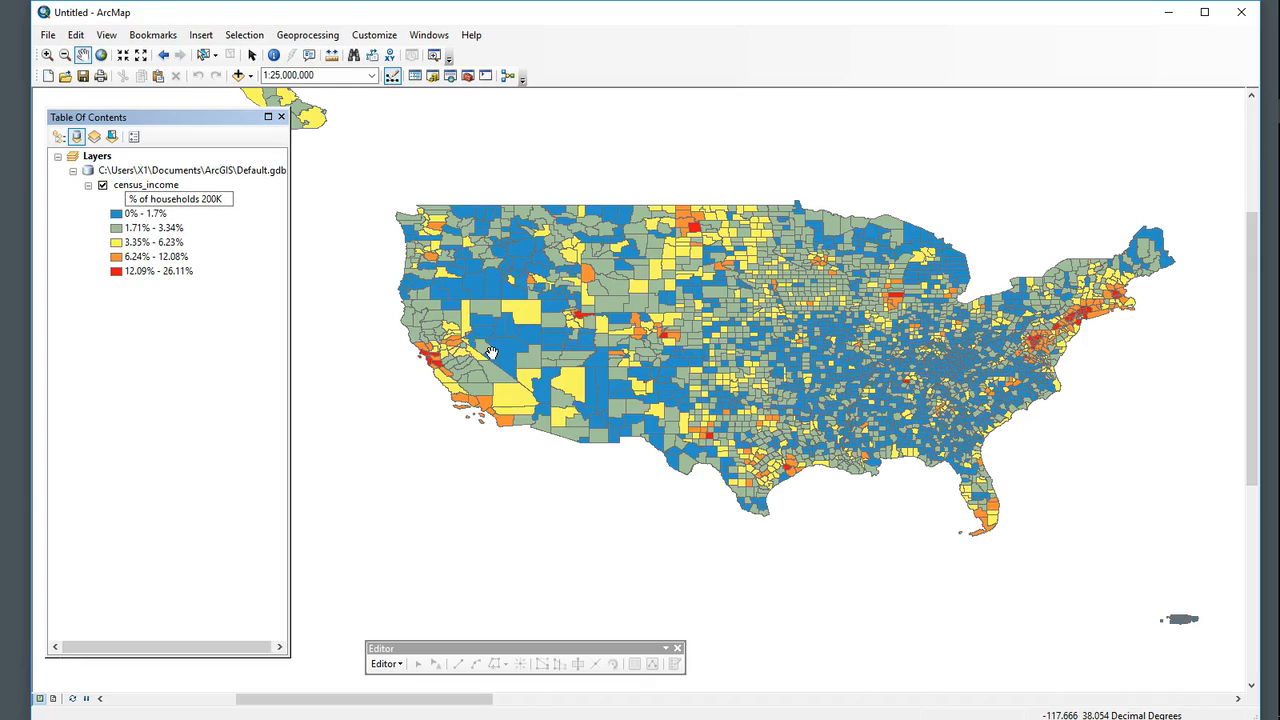
{"action": "left_click_drag", "start_coordinate": [947, 353], "coordinate": [922, 330]}
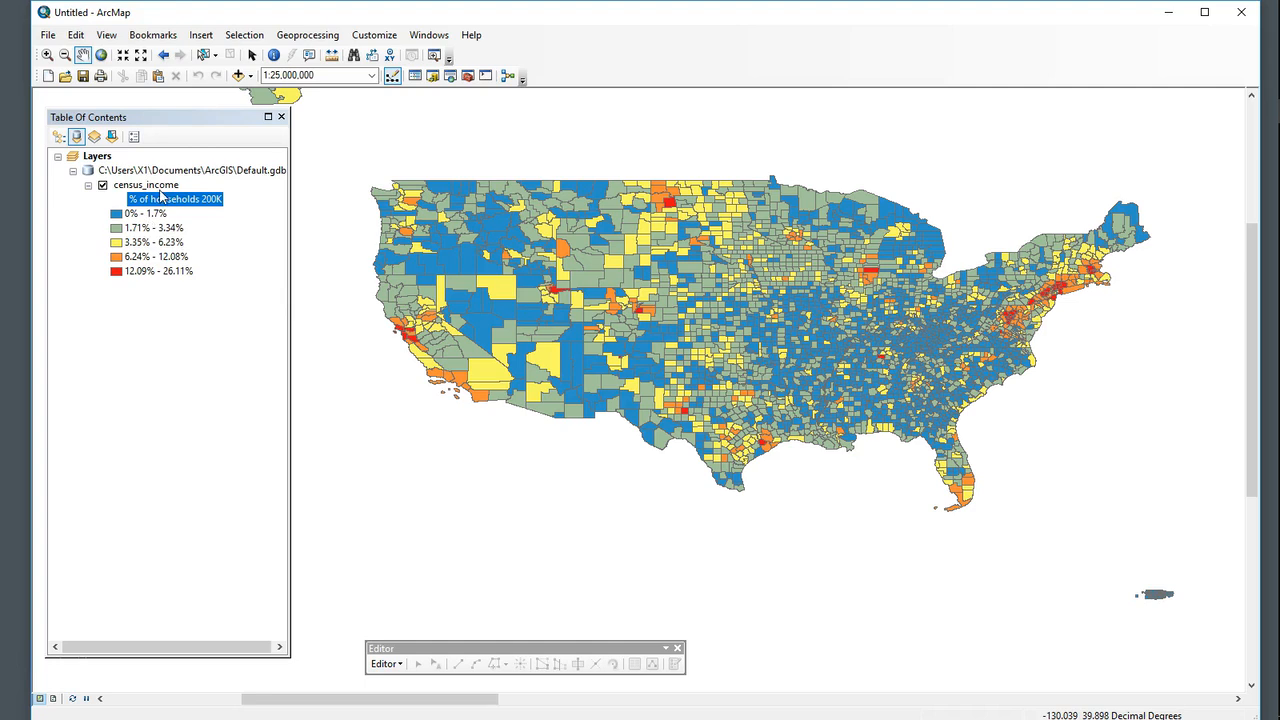
Add a field named percent_200K of type Double to the census_income attribute table
{"action": "right_click", "coordinate": [160, 187]}
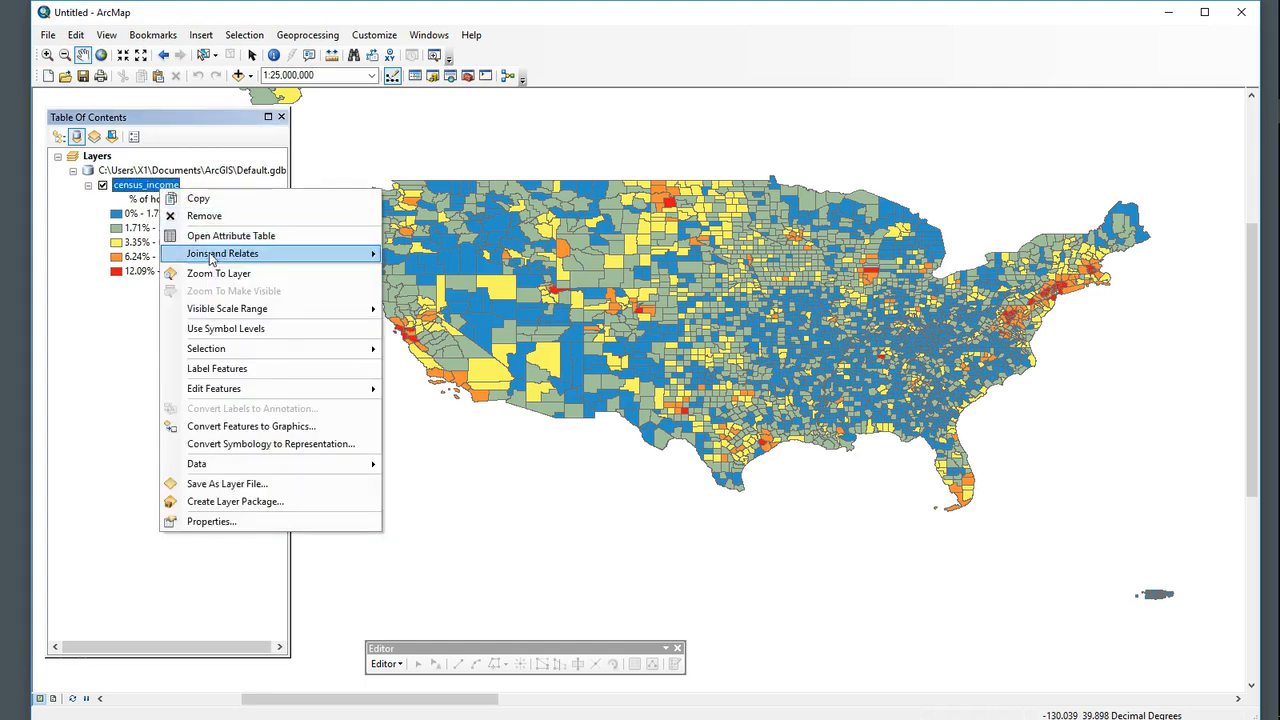
{"action": "mouse_move", "coordinate": [212, 256]}
{"action": "left_click", "coordinate": [436, 260]}
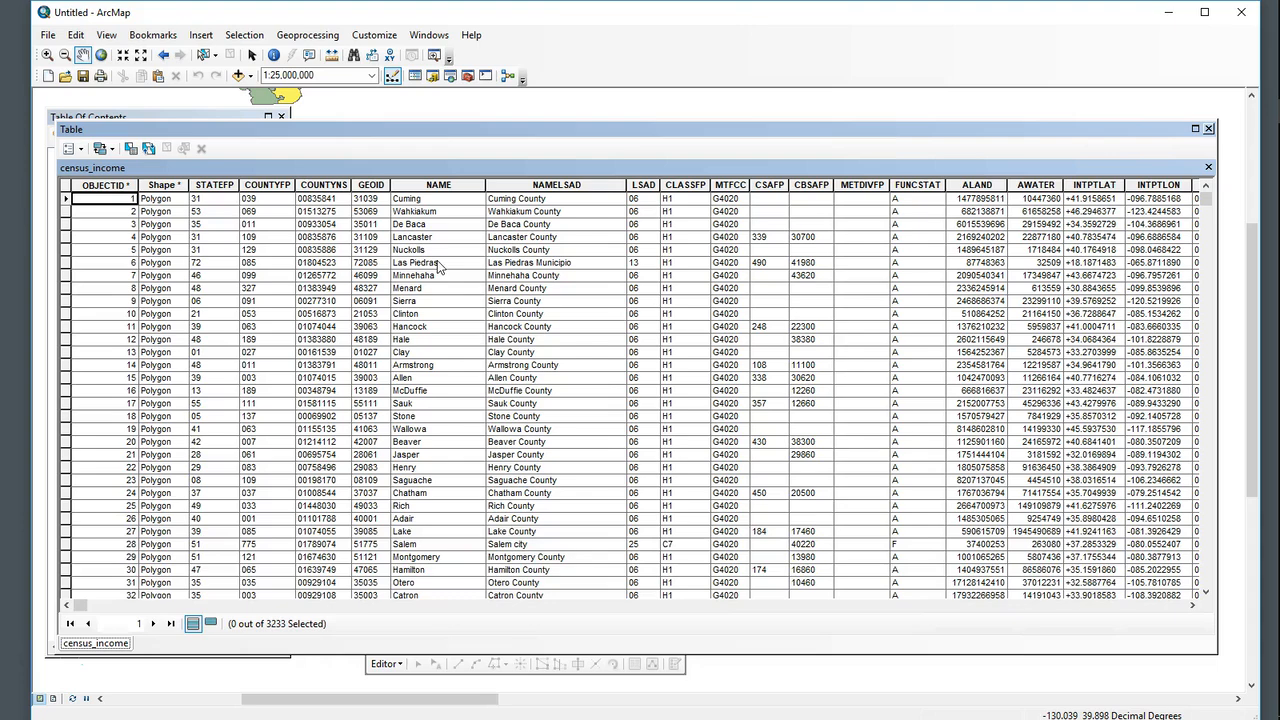
{"action": "left_click_drag", "start_coordinate": [75, 605], "coordinate": [1201, 612]}
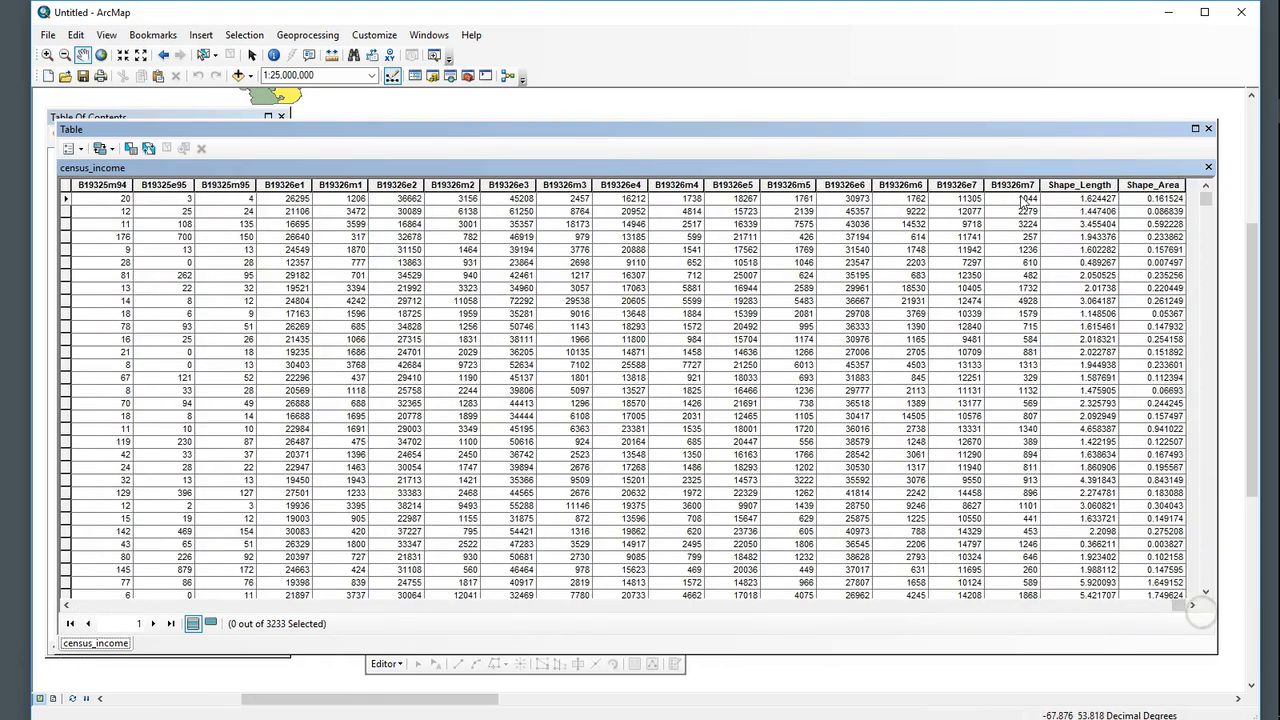
{"action": "left_click", "coordinate": [70, 148]}
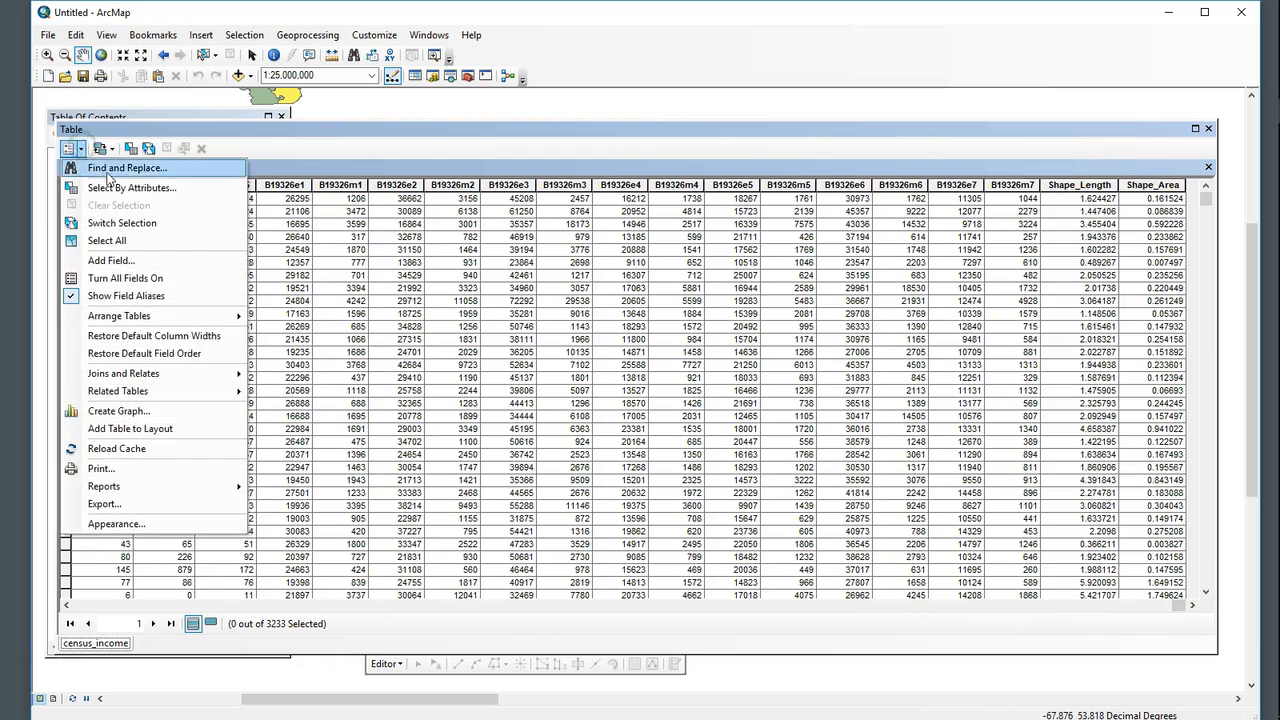
{"action": "left_click", "coordinate": [112, 260]}
{"action": "left_click", "coordinate": [650, 314]}
{"action": "left_click", "coordinate": [623, 354]}
{"action": "left_click", "coordinate": [626, 286]}
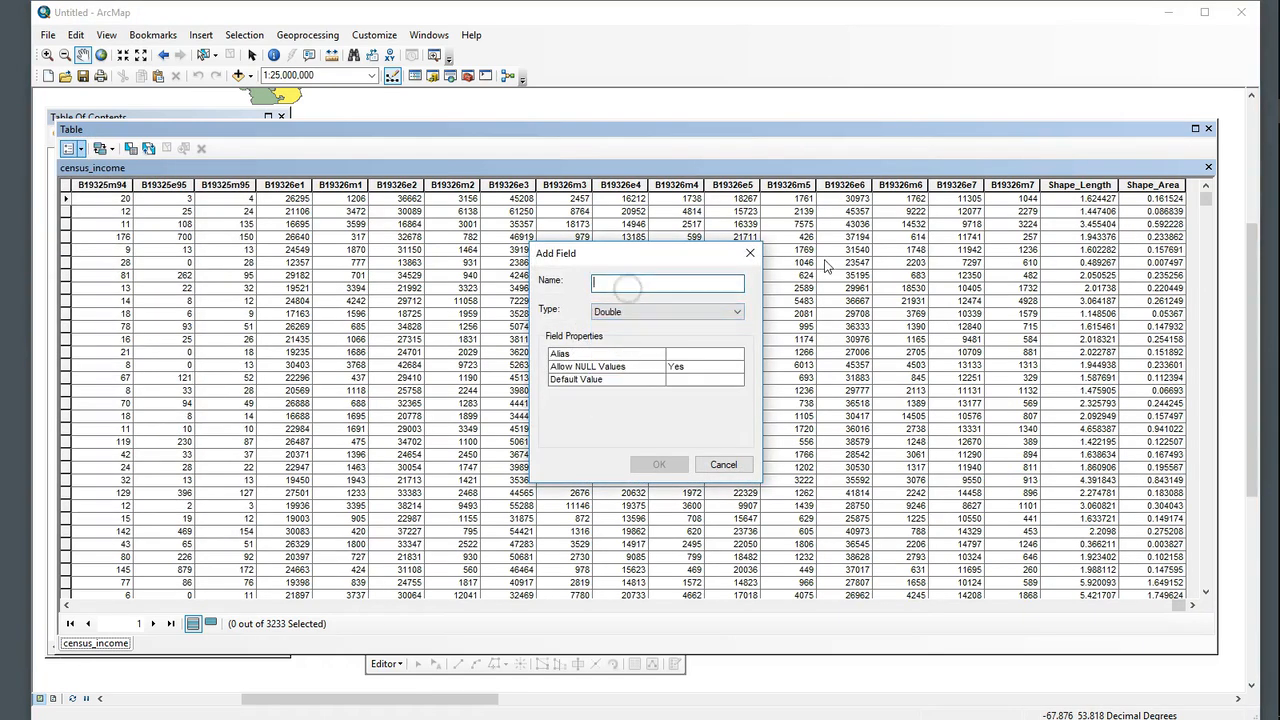
{"action": "type", "text": "percent"}
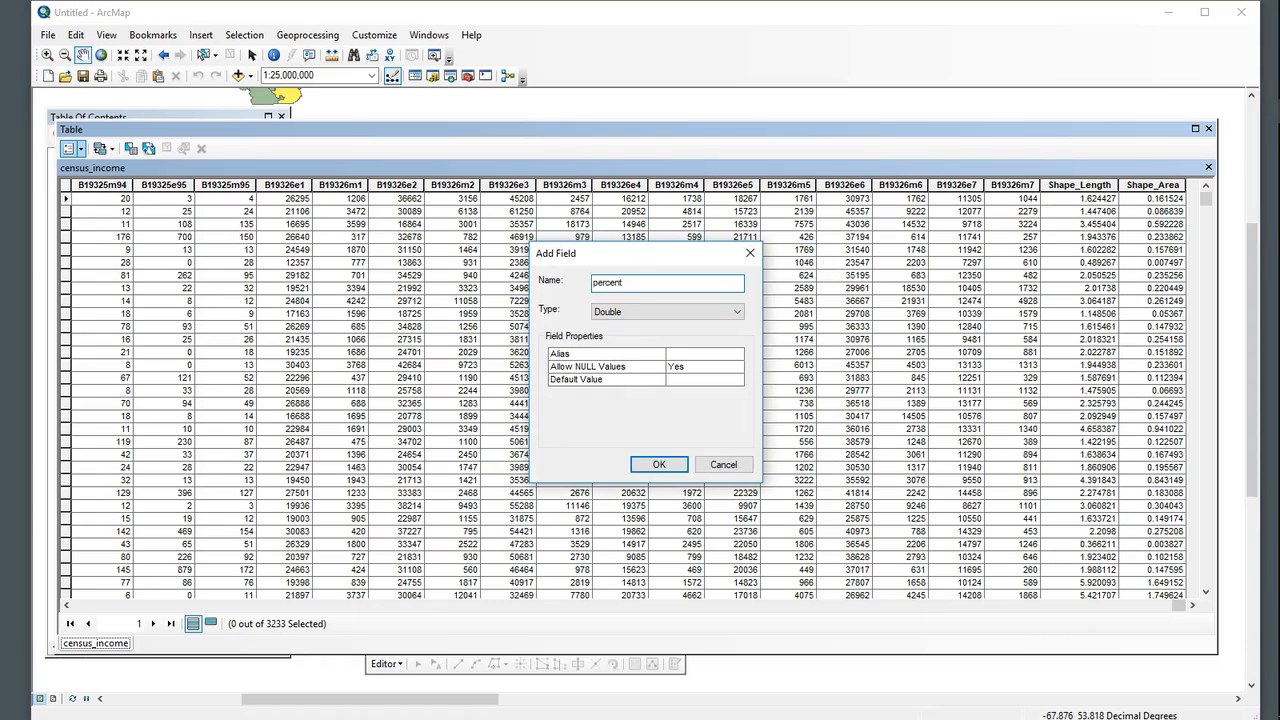
{"action": "type", "text": "_200K"}
{"action": "key", "text": "Return"}
Calculate the percent_200K field with the formula [B19001e17]/[B19001e1]*100, copied from Step 5 of the assignment notes in Sublime Text
{"action": "right_click", "coordinate": [1101, 185]}
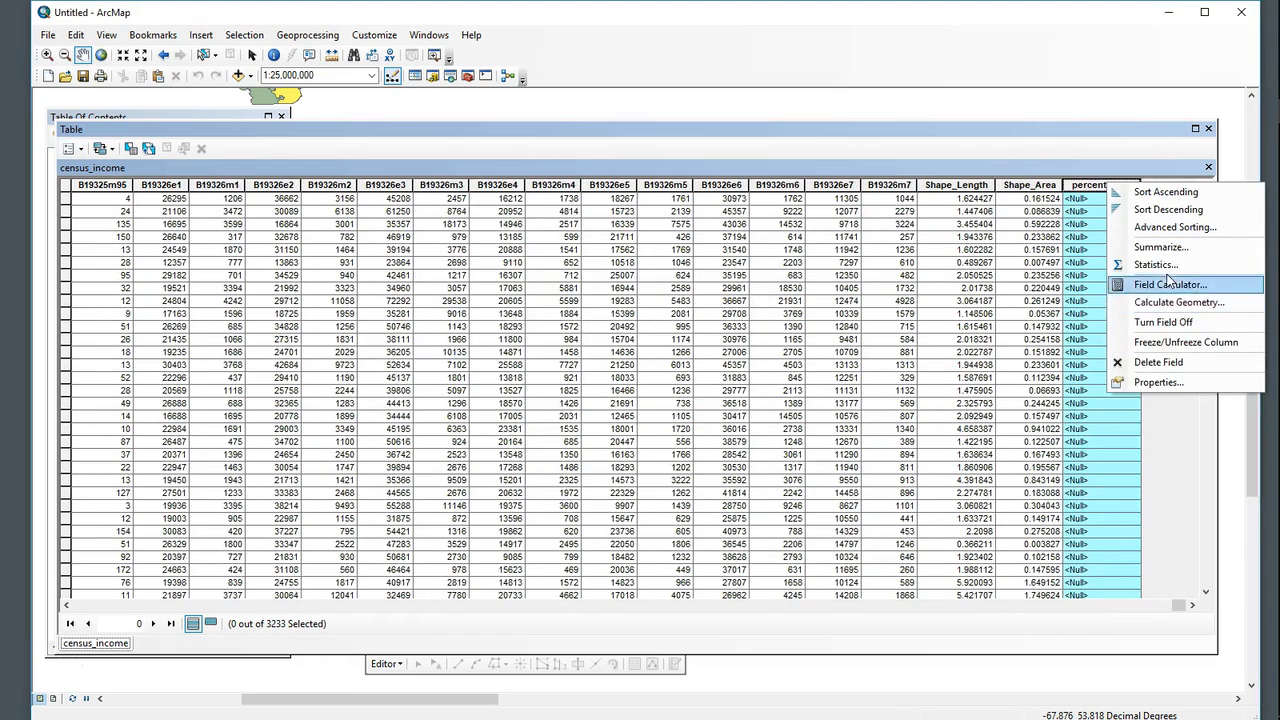
{"action": "left_click", "coordinate": [1176, 291]}
{"action": "left_click", "coordinate": [606, 400]}
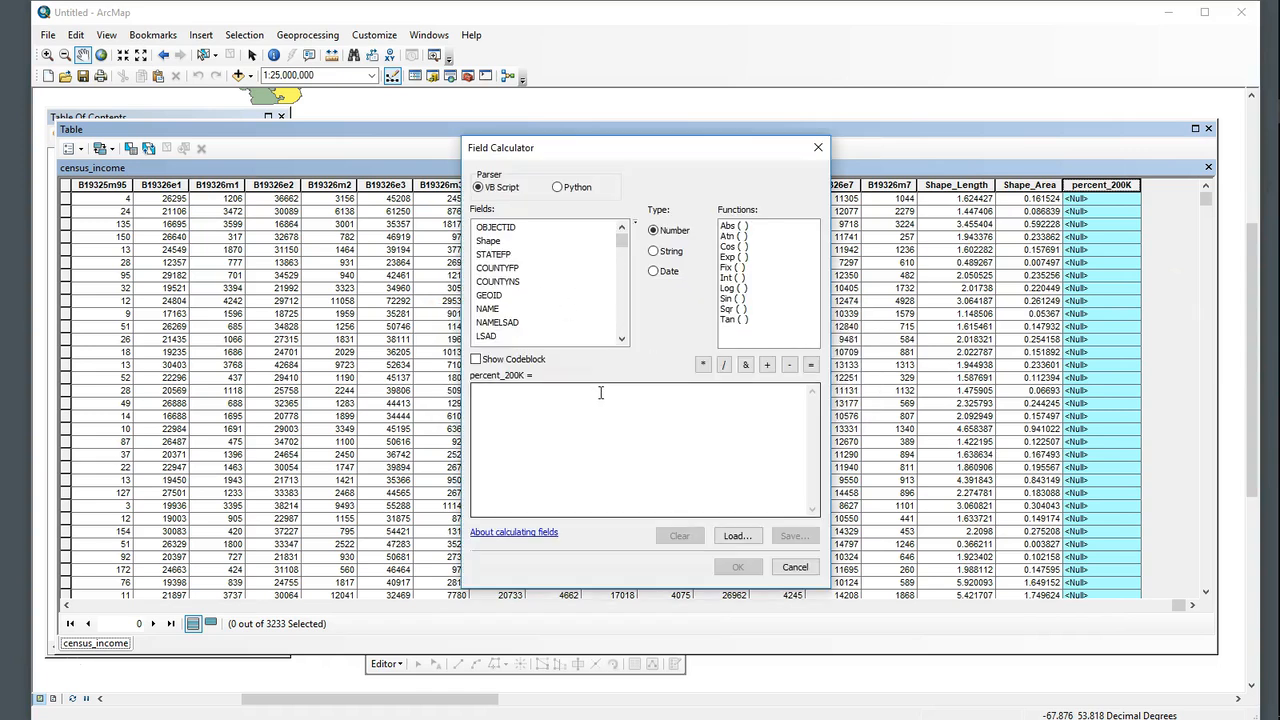
{"action": "left_click", "coordinate": [1255, 358]}
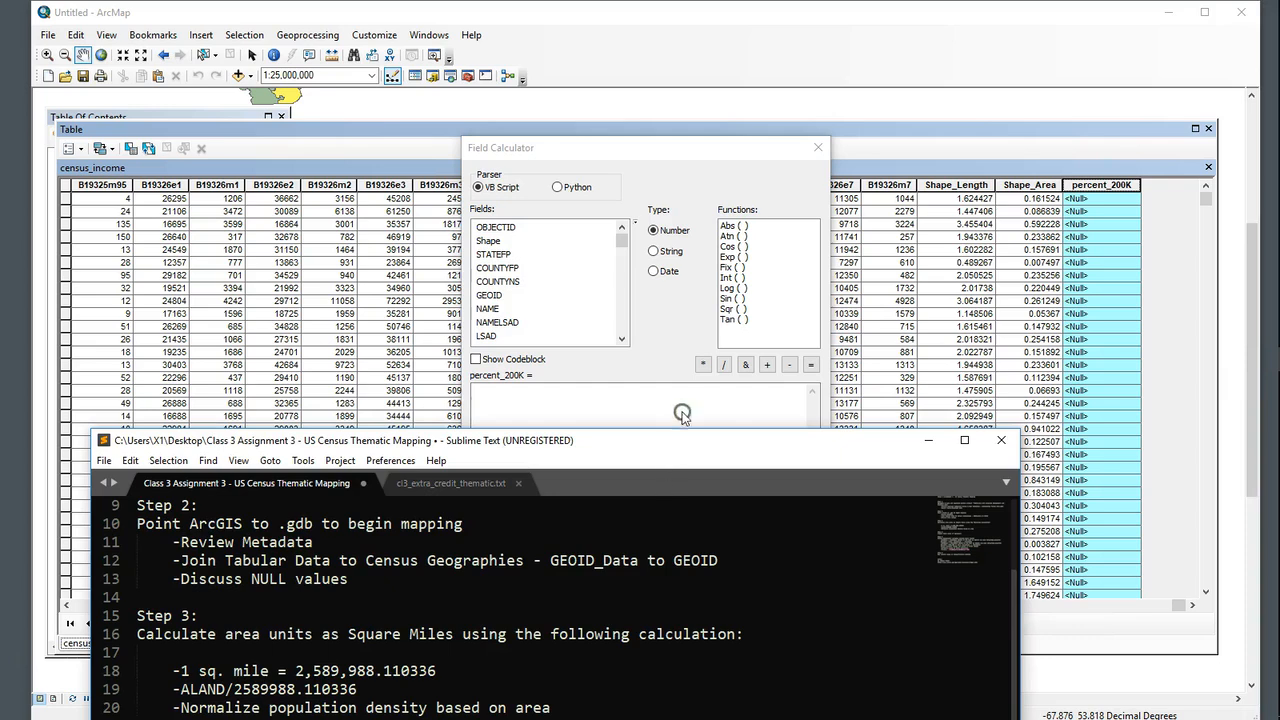
{"action": "left_click_drag", "start_coordinate": [660, 443], "coordinate": [701, 75]}
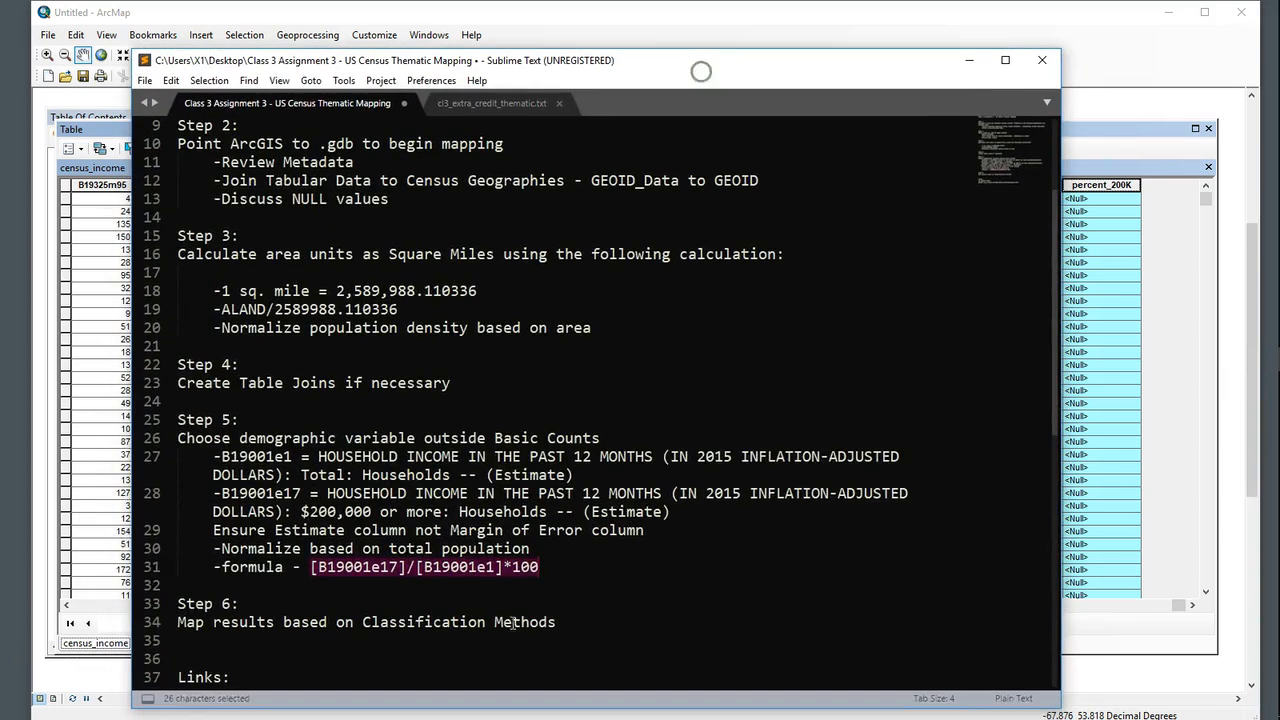
{"action": "left_click_drag", "start_coordinate": [538, 567], "coordinate": [310, 567]}
{"action": "key", "text": "ctrl+c"}
{"action": "left_click", "coordinate": [1097, 222]}
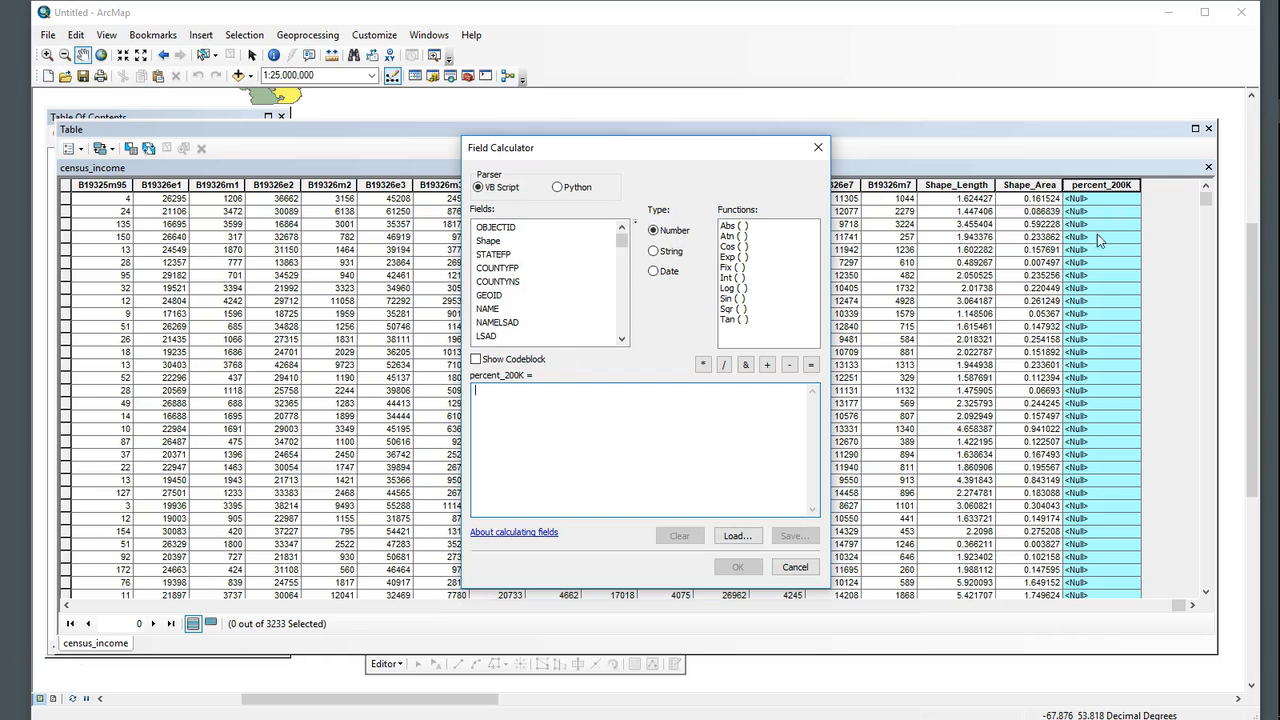
{"action": "key", "text": "ctrl+v"}
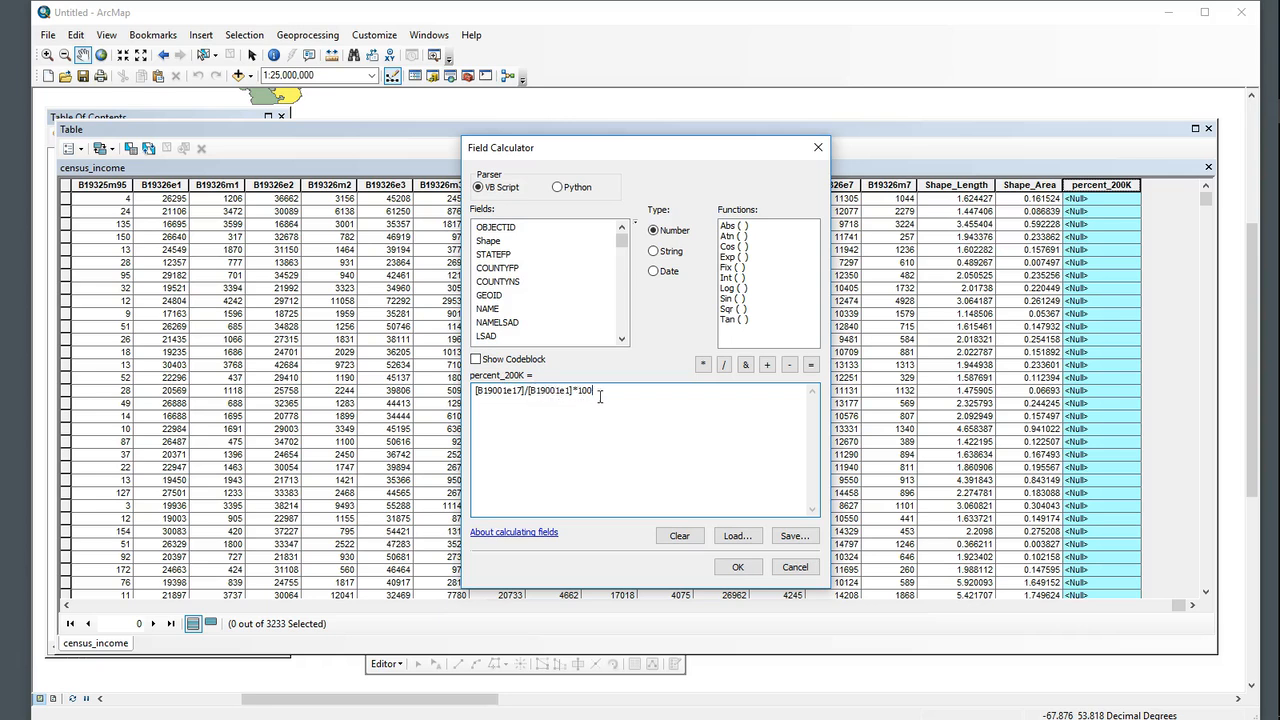
{"action": "left_click", "coordinate": [738, 568]}
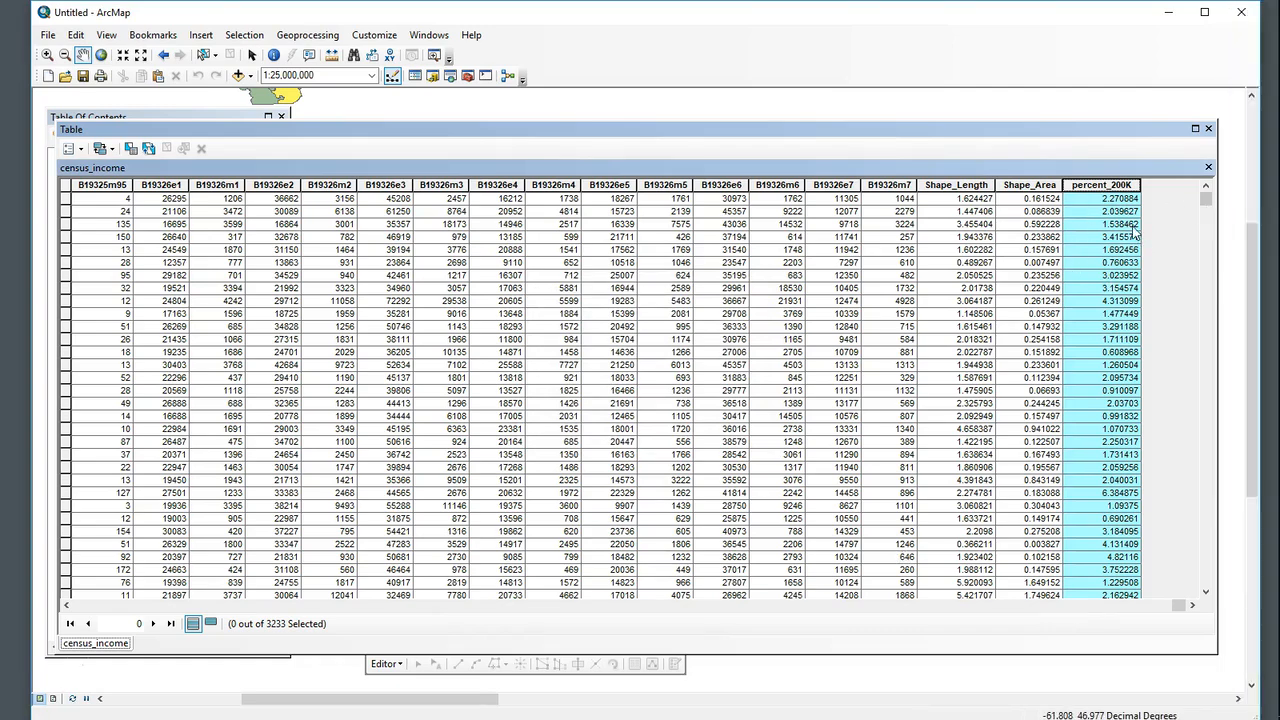
Review the percent_200K values down to the end of the census_income attribute table, and close the table
{"action": "left_click", "coordinate": [1210, 254]}
{"action": "left_click_drag", "start_coordinate": [1210, 254], "coordinate": [1200, 606]}
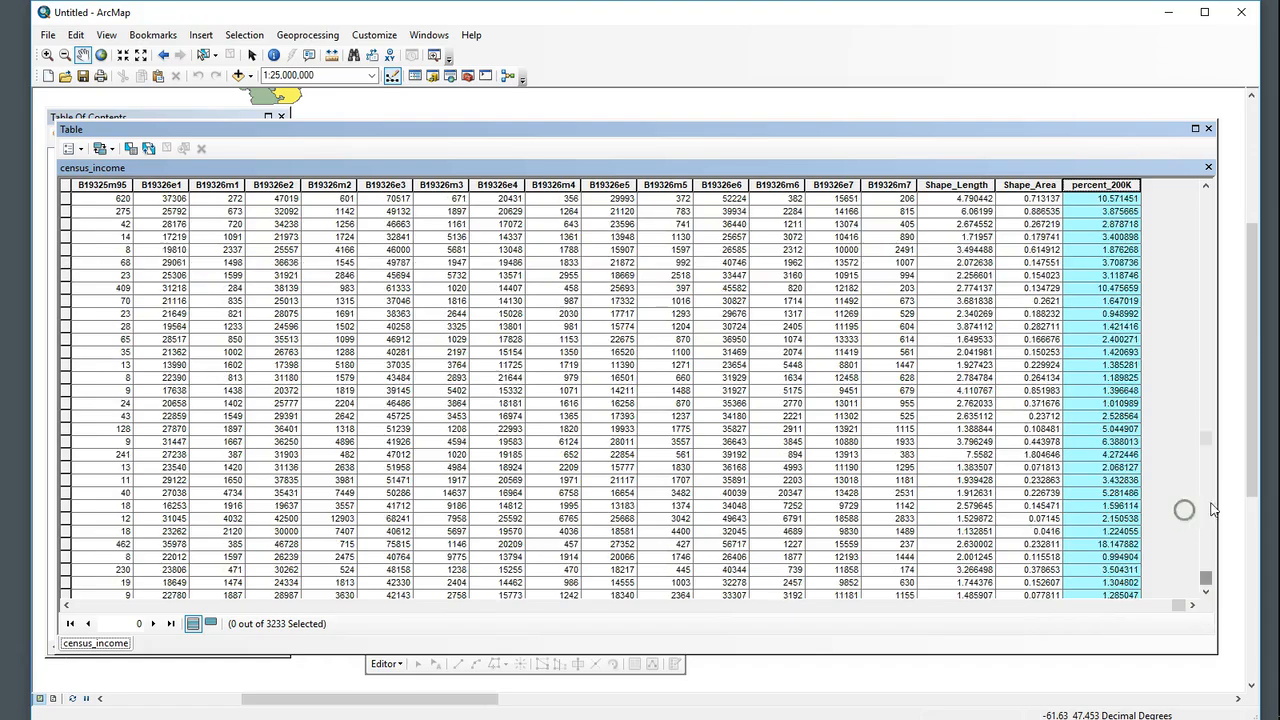
{"action": "mouse_move", "coordinate": [1210, 440]}
{"action": "left_mouse_down"}
{"action": "mouse_move", "coordinate": [1206, 600]}
{"action": "mouse_move", "coordinate": [1206, 540]}
{"action": "mouse_move", "coordinate": [1212, 558]}
{"action": "left_mouse_up"}
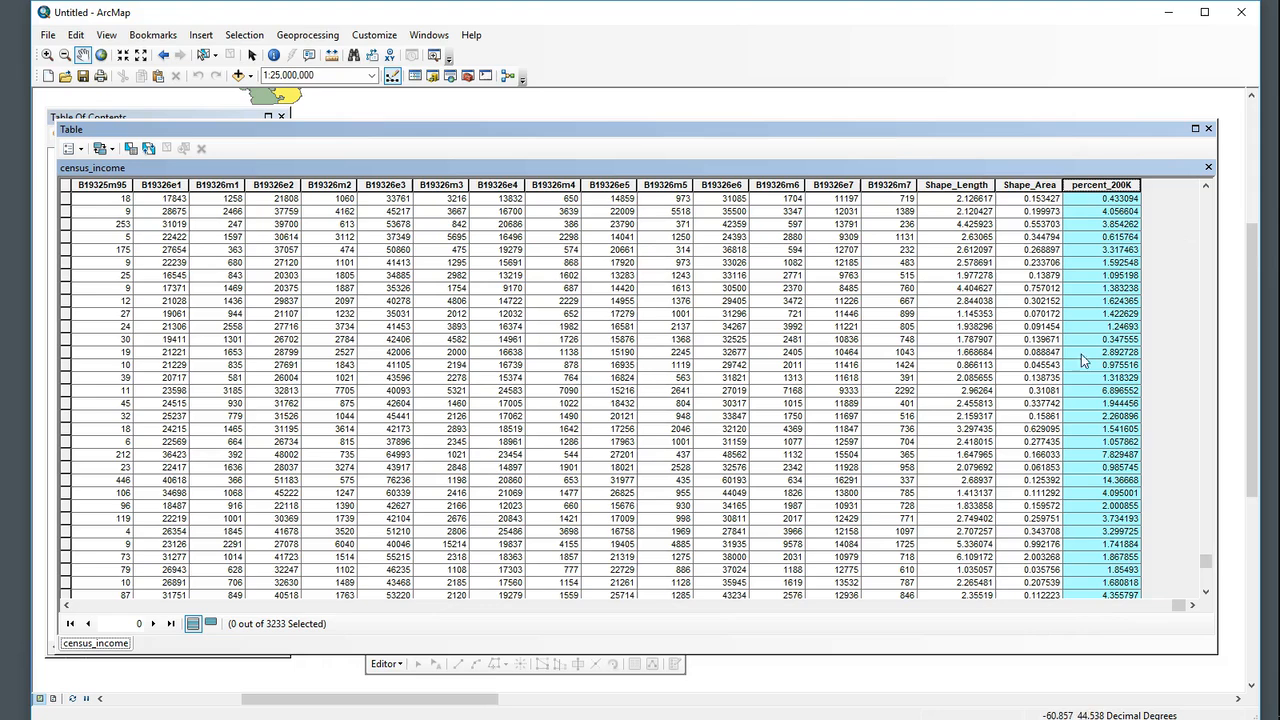
{"action": "left_click_drag", "start_coordinate": [1206, 562], "coordinate": [1208, 594]}
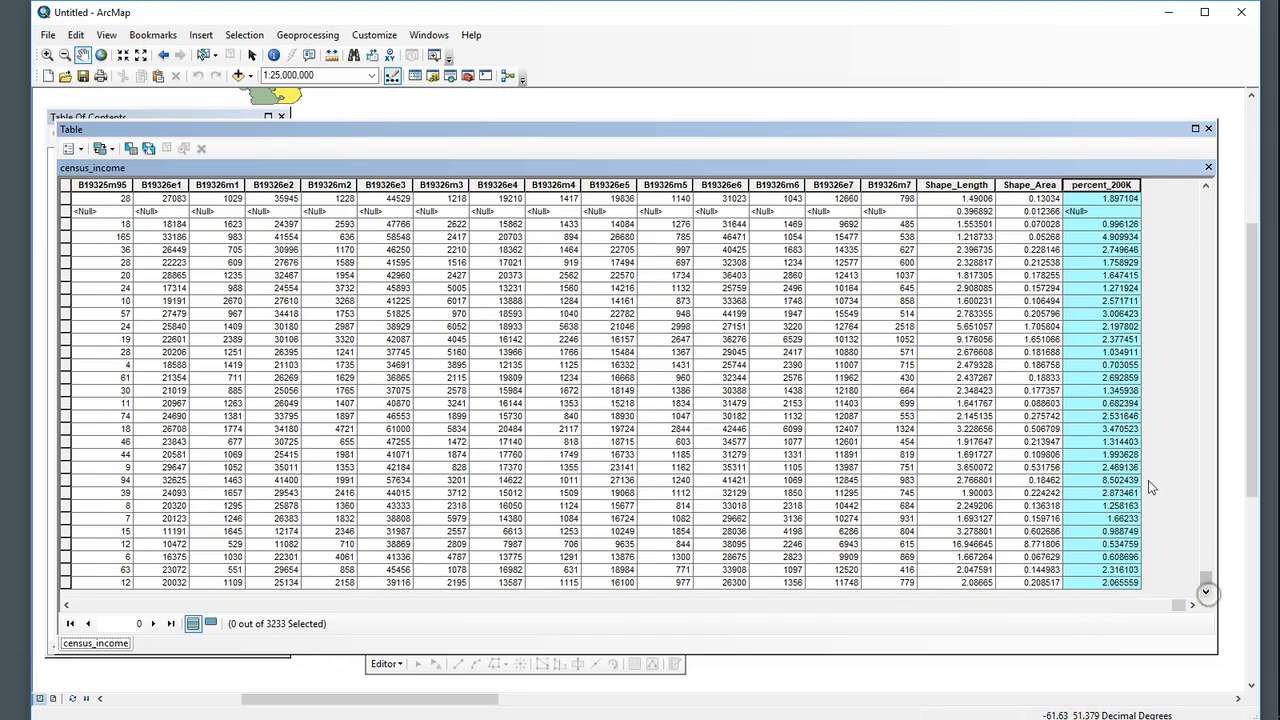
{"action": "left_click", "coordinate": [1208, 128]}
Reposition the table of contents and open the Catalog at the ACS_2015_5YR_COUNTY geodatabase contents
{"action": "left_click_drag", "start_coordinate": [803, 322], "coordinate": [800, 365]}
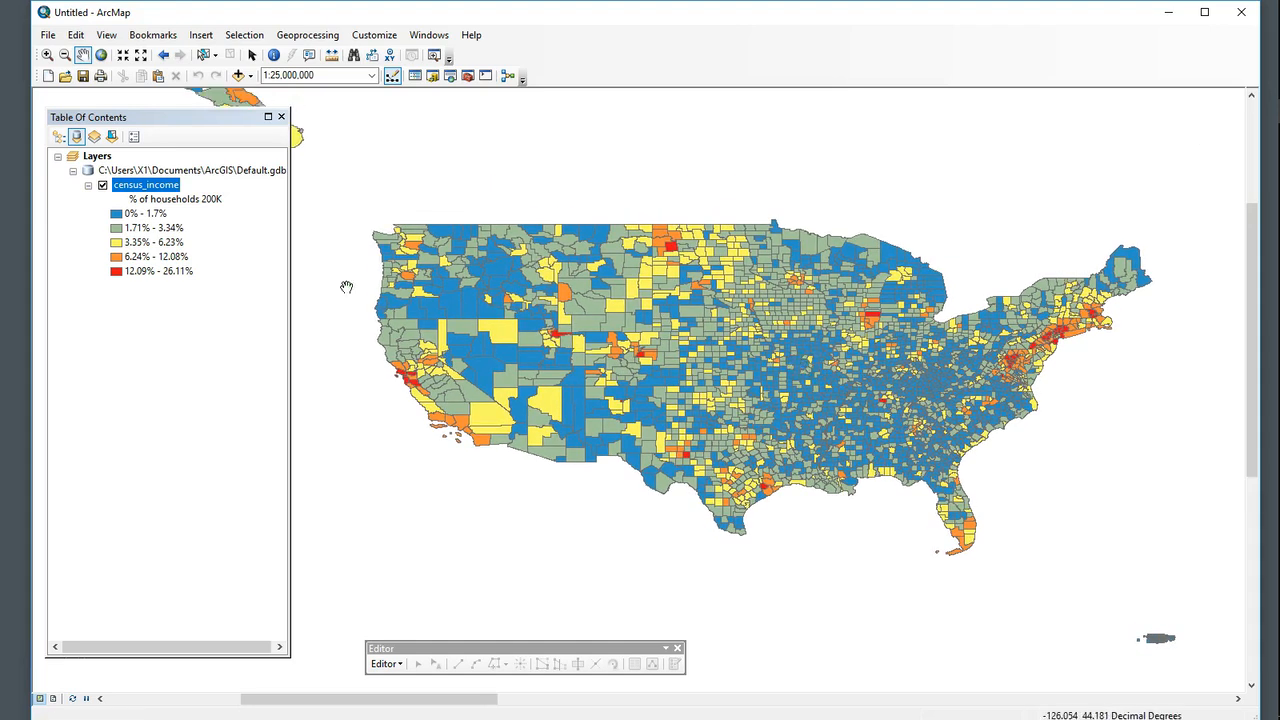
{"action": "left_click_drag", "start_coordinate": [180, 117], "coordinate": [215, 108]}
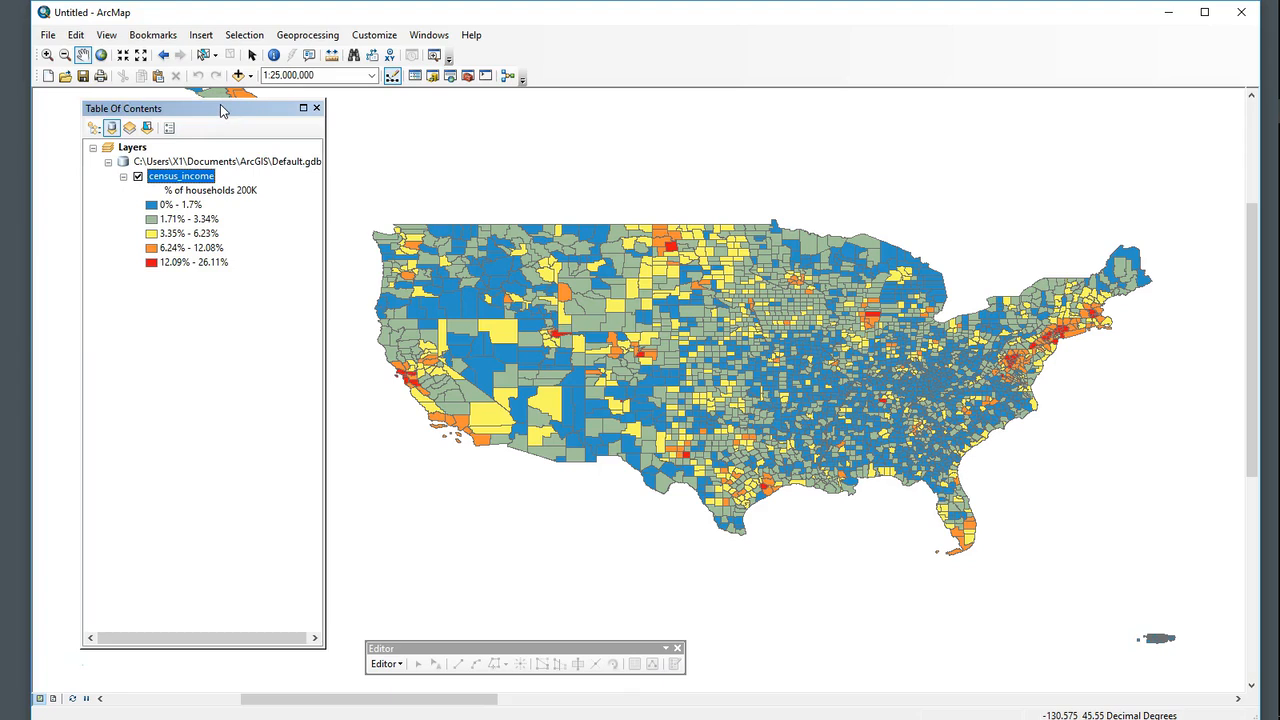
{"action": "left_click", "coordinate": [432, 76]}
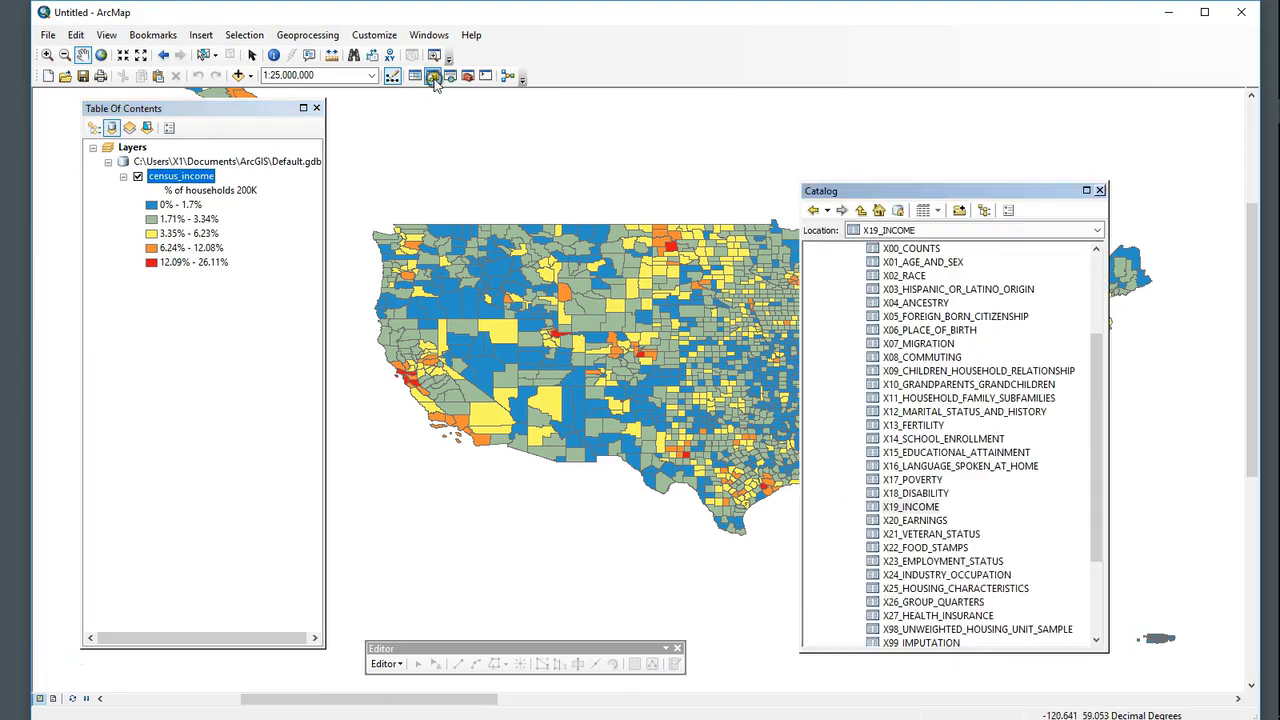
{"action": "left_click", "coordinate": [1097, 290]}
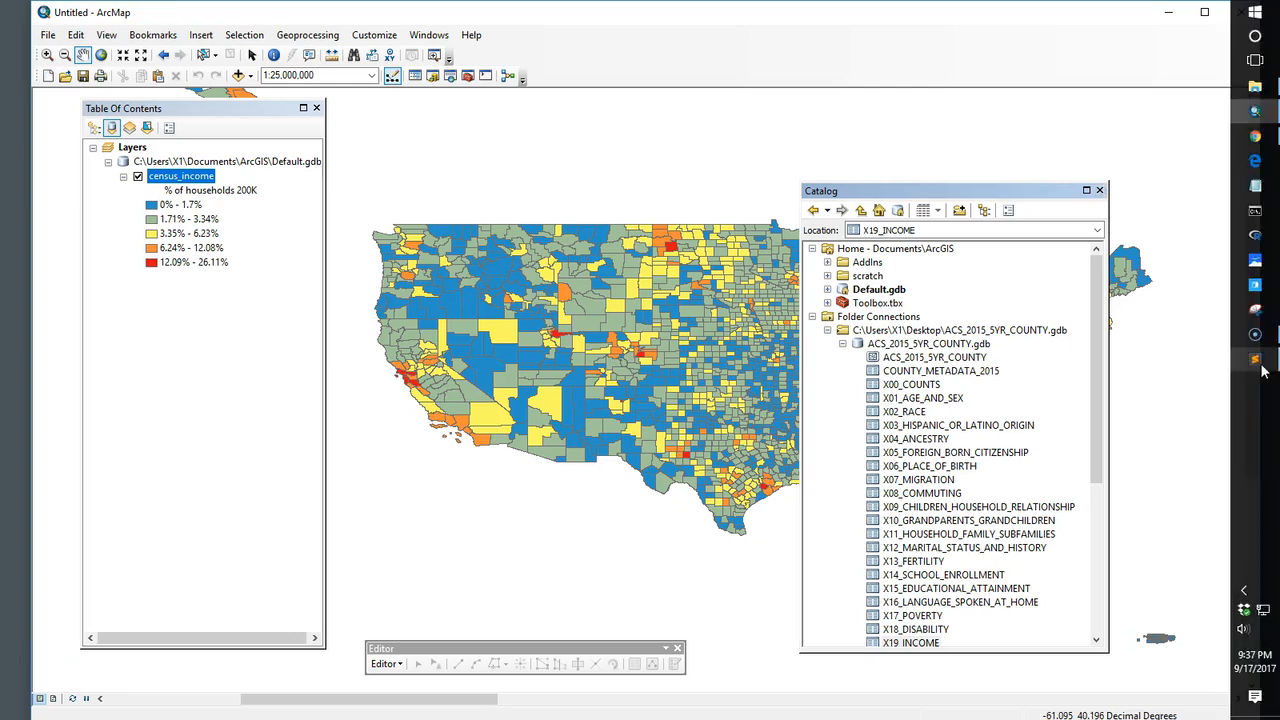
Consult the Class 3 Assignment 3 notes in Sublime Text
{"action": "left_click", "coordinate": [1262, 358]}
{"action": "left_click_drag", "start_coordinate": [631, 437], "coordinate": [733, 87]}
{"action": "left_click", "coordinate": [398, 591]}
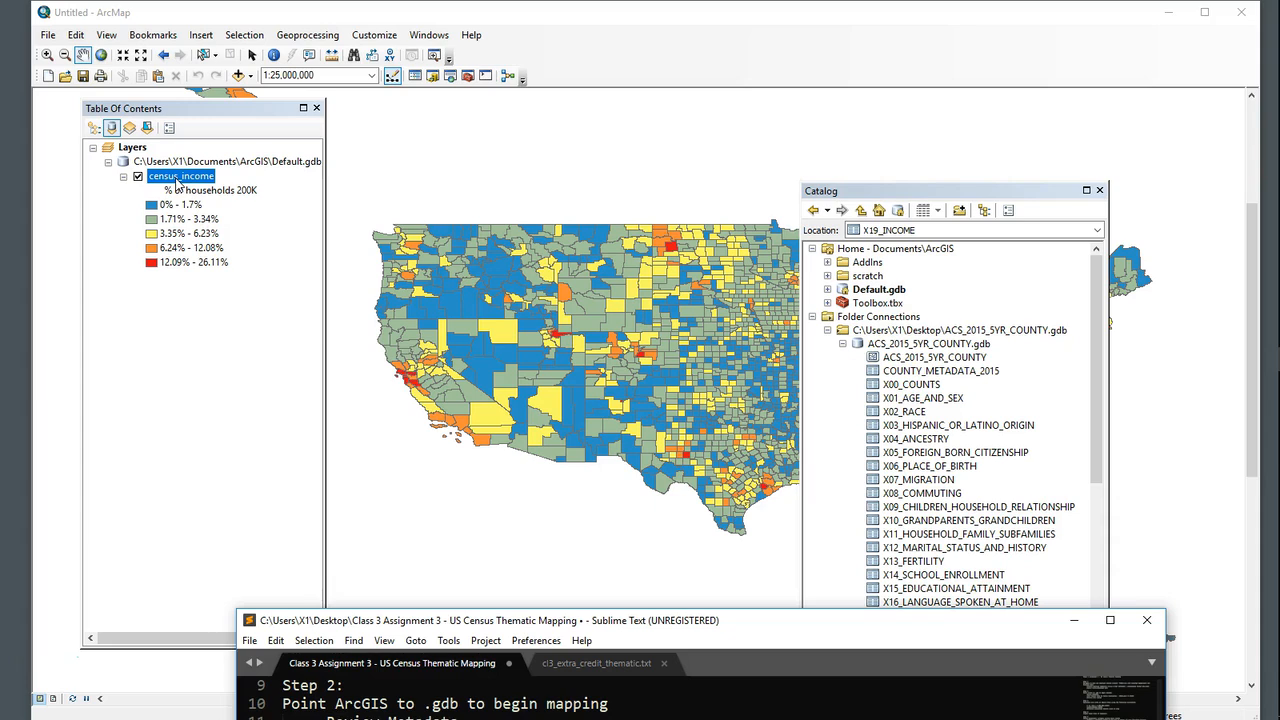
Review the classification methods available for the census_income symbology, leaving the dialogs without applying a change
{"action": "right_click", "coordinate": [177, 183]}
{"action": "left_click", "coordinate": [252, 512]}
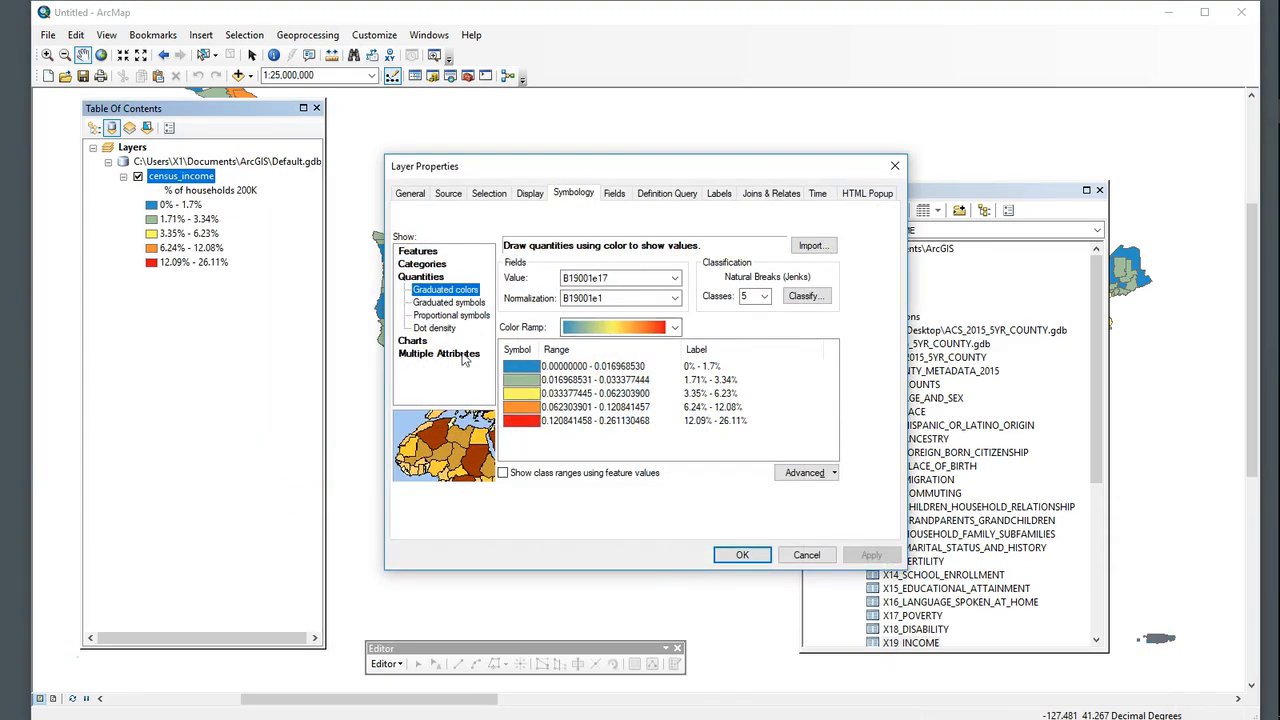
{"action": "left_click", "coordinate": [802, 297]}
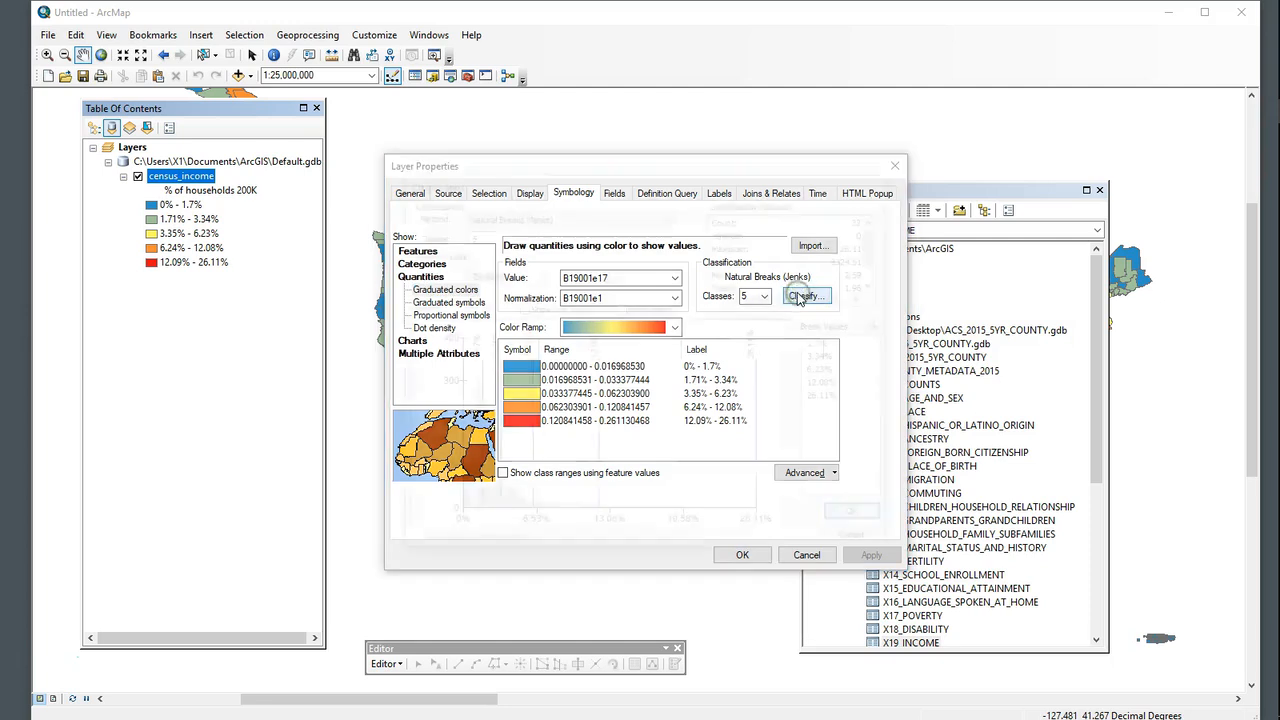
{"action": "left_click", "coordinate": [597, 215]}
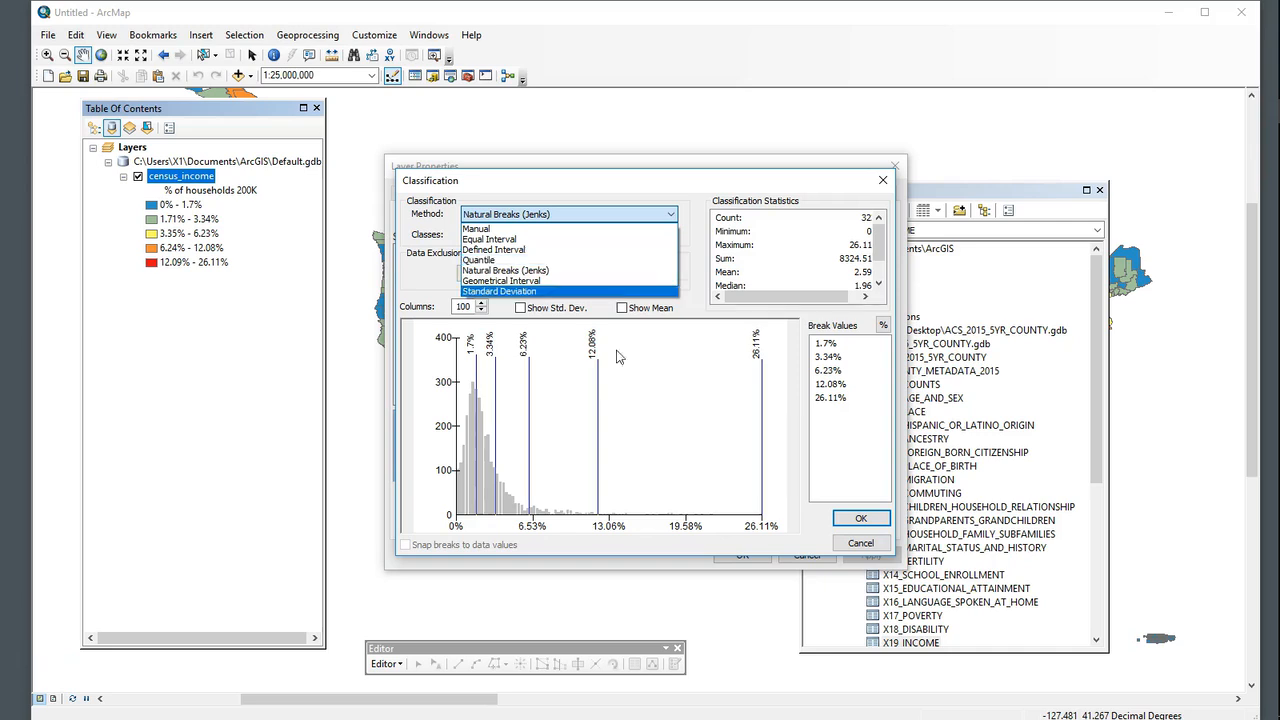
{"action": "left_click", "coordinate": [856, 549]}
{"action": "left_click", "coordinate": [853, 545]}
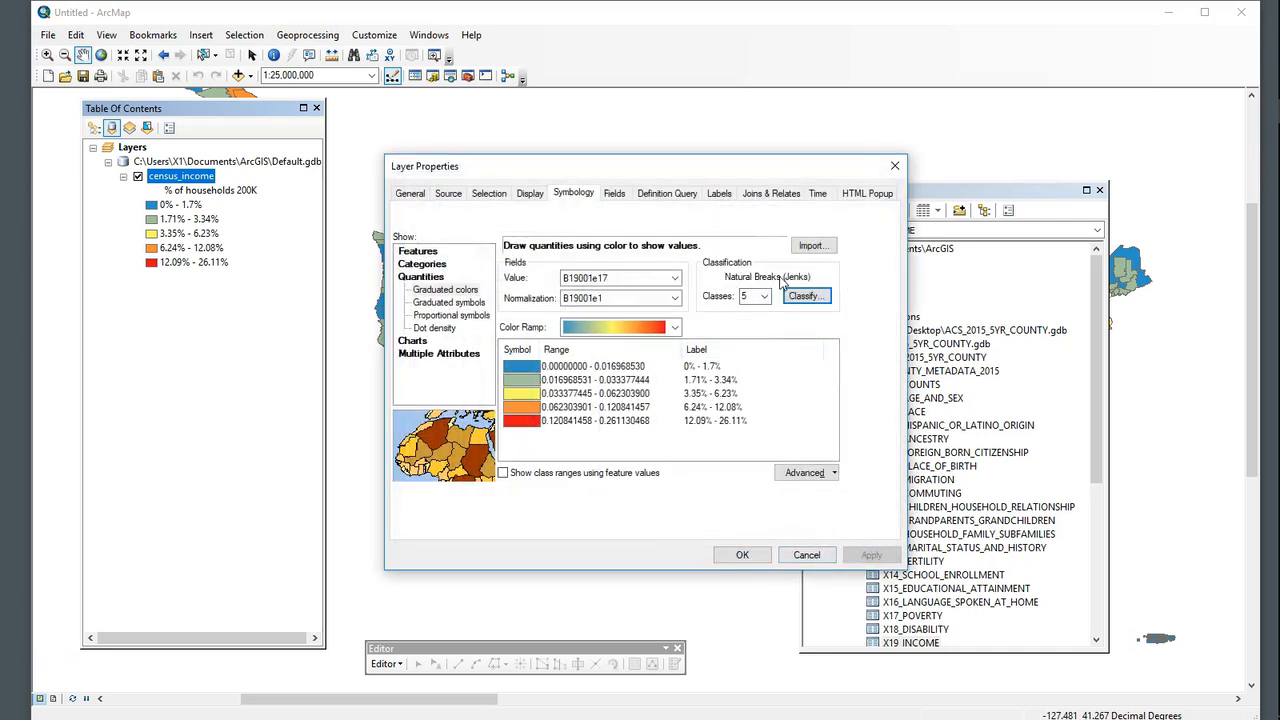
{"action": "left_click", "coordinate": [818, 558]}
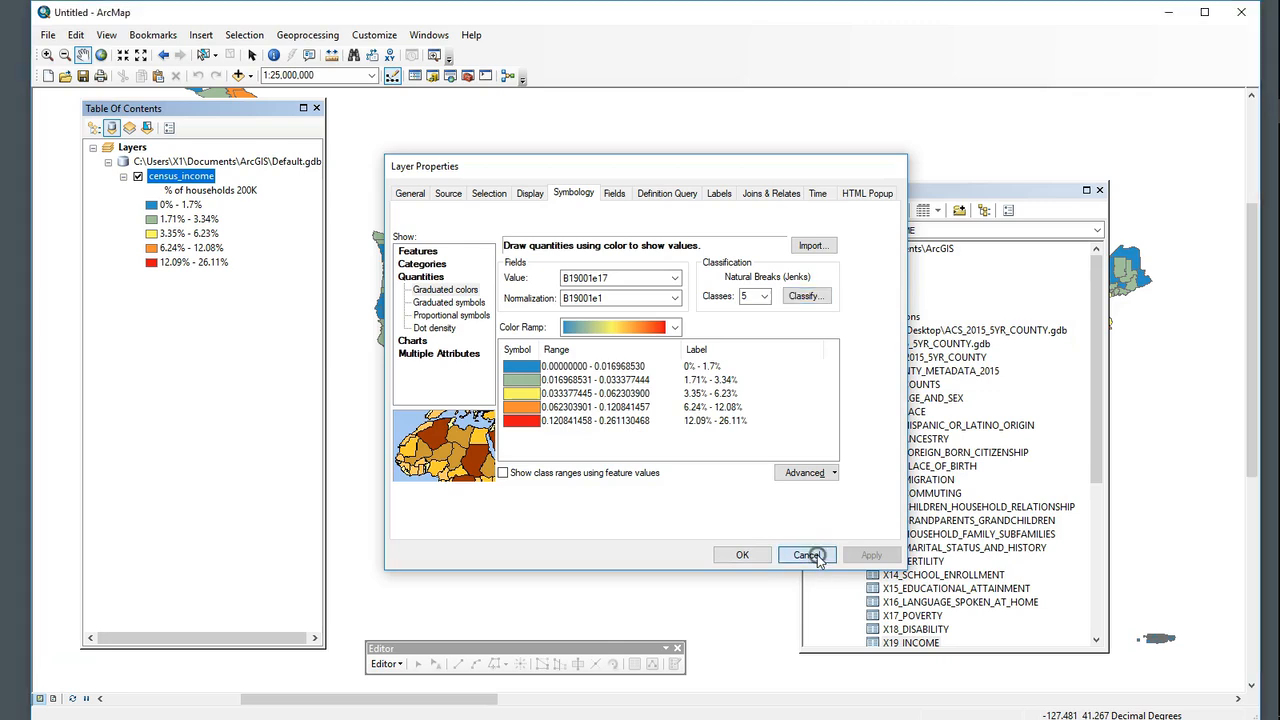
Add the COUNTY_METADATA_2015 table from ACS_2015_5YR_COUNTY.gdb to the map document and open it
{"action": "left_click_drag", "start_coordinate": [1099, 384], "coordinate": [1091, 515]}
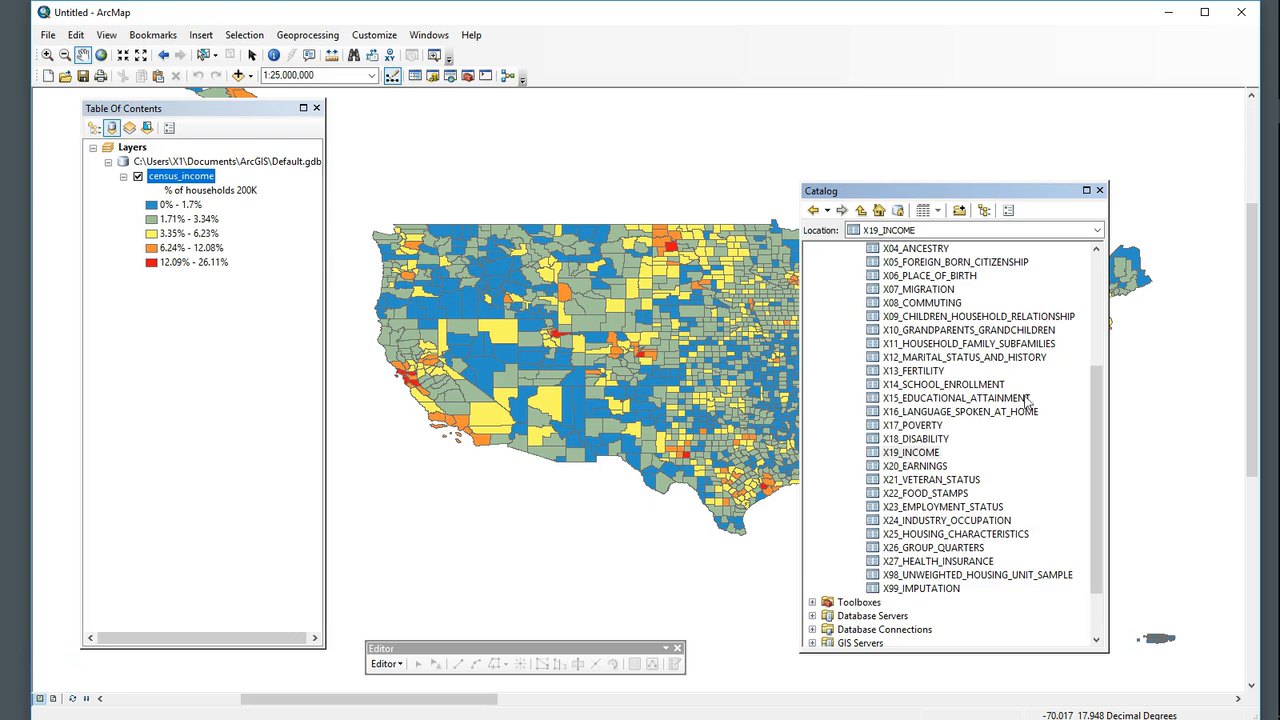
{"action": "left_click_drag", "start_coordinate": [1100, 403], "coordinate": [1095, 345]}
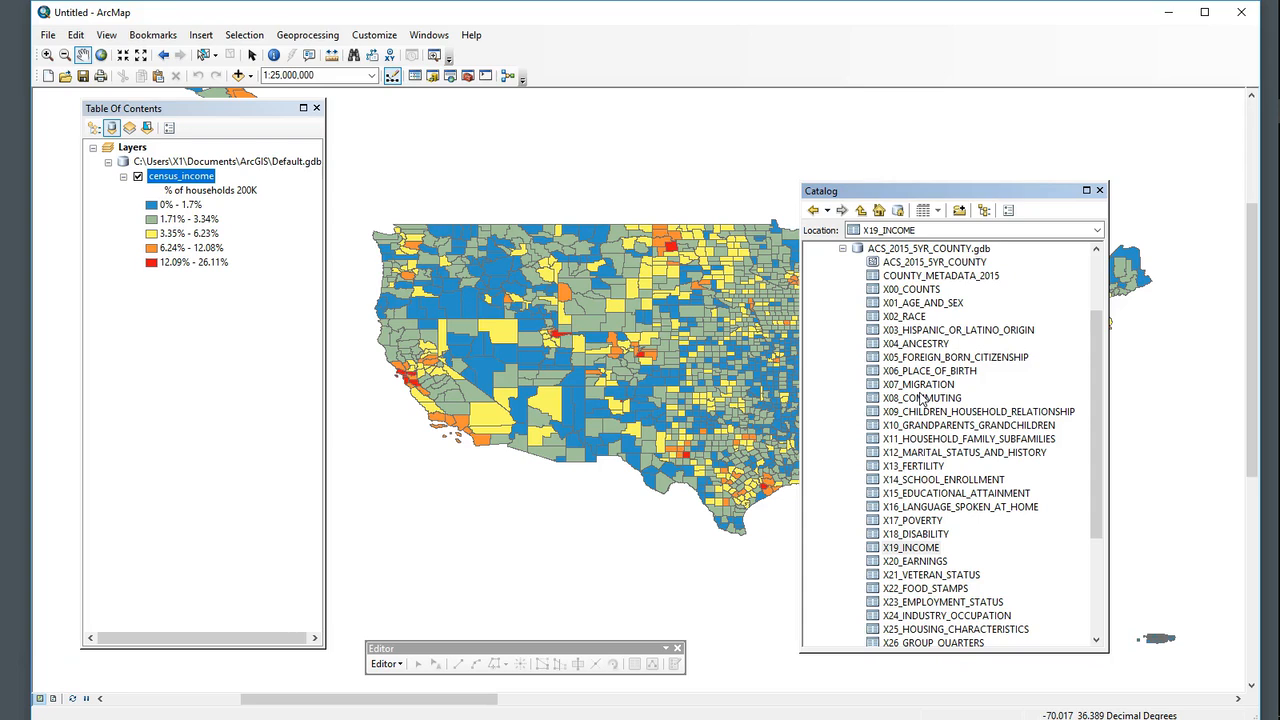
{"action": "left_click_drag", "start_coordinate": [907, 283], "coordinate": [228, 354]}
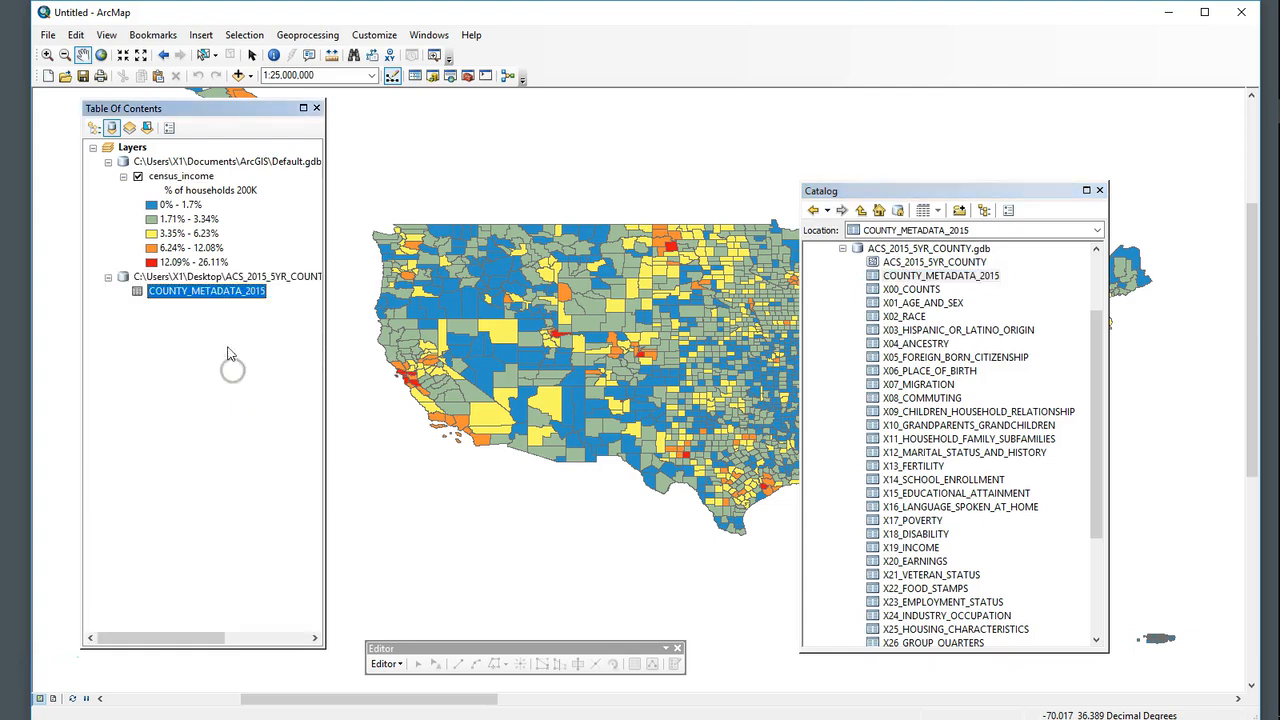
{"action": "right_click", "coordinate": [250, 290]}
{"action": "left_click", "coordinate": [262, 305]}
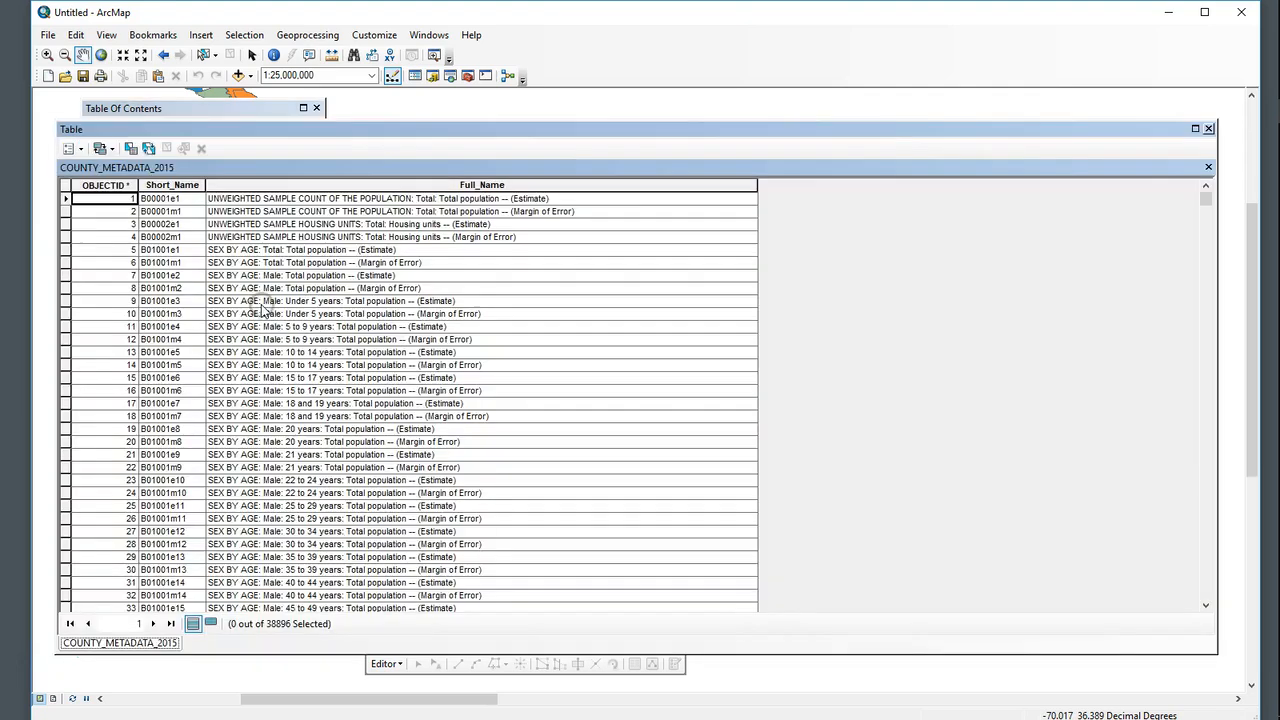
{"action": "left_click_drag", "start_coordinate": [425, 130], "coordinate": [497, 96]}
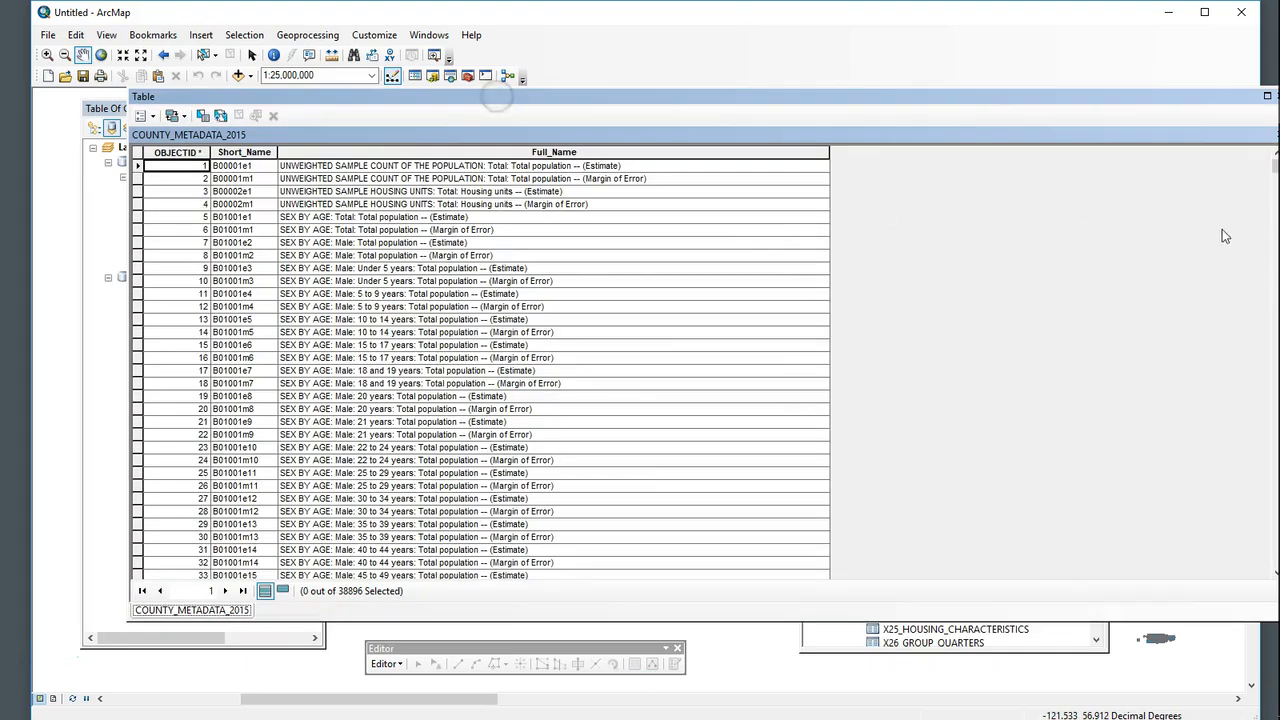
Find and select the metadata row B01001Ae1, the total estimate of people who are White alone
{"action": "left_click_drag", "start_coordinate": [1275, 168], "coordinate": [1275, 228]}
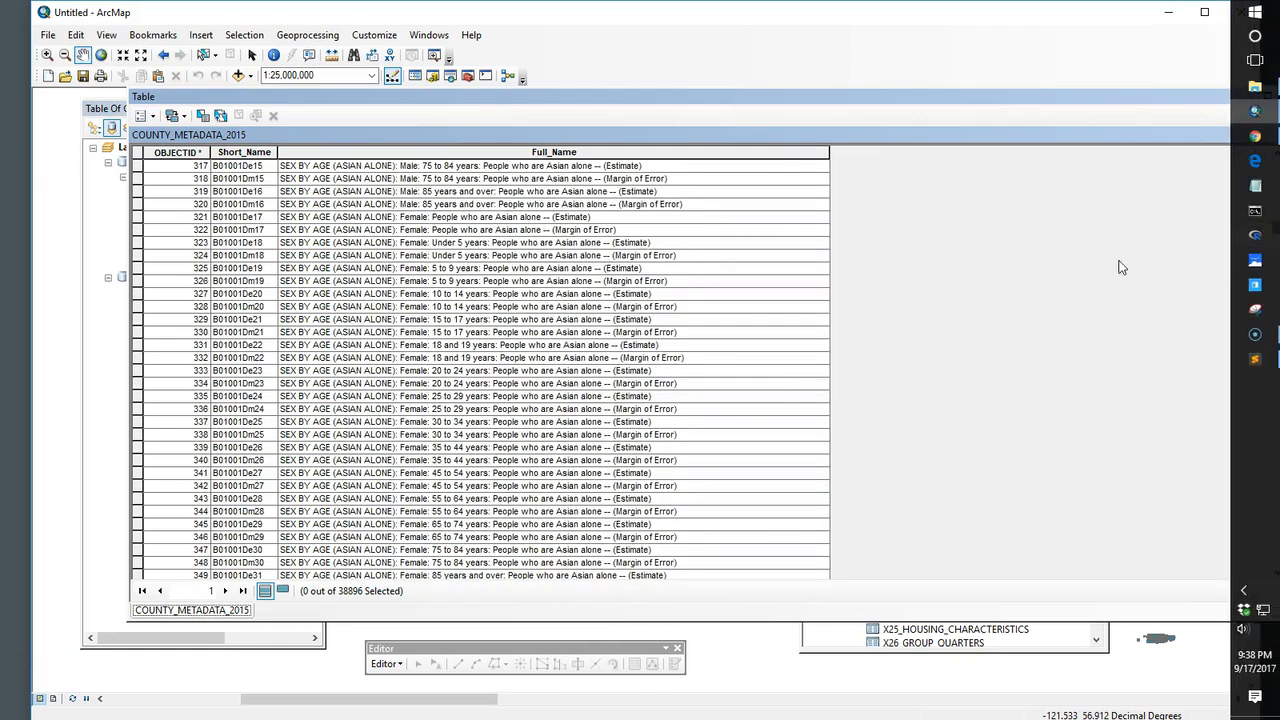
{"action": "scroll", "coordinate": [455, 245], "scroll_direction": "up", "scroll_amount": 4}
{"action": "scroll", "coordinate": [453, 248], "scroll_direction": "up", "scroll_amount": 20}
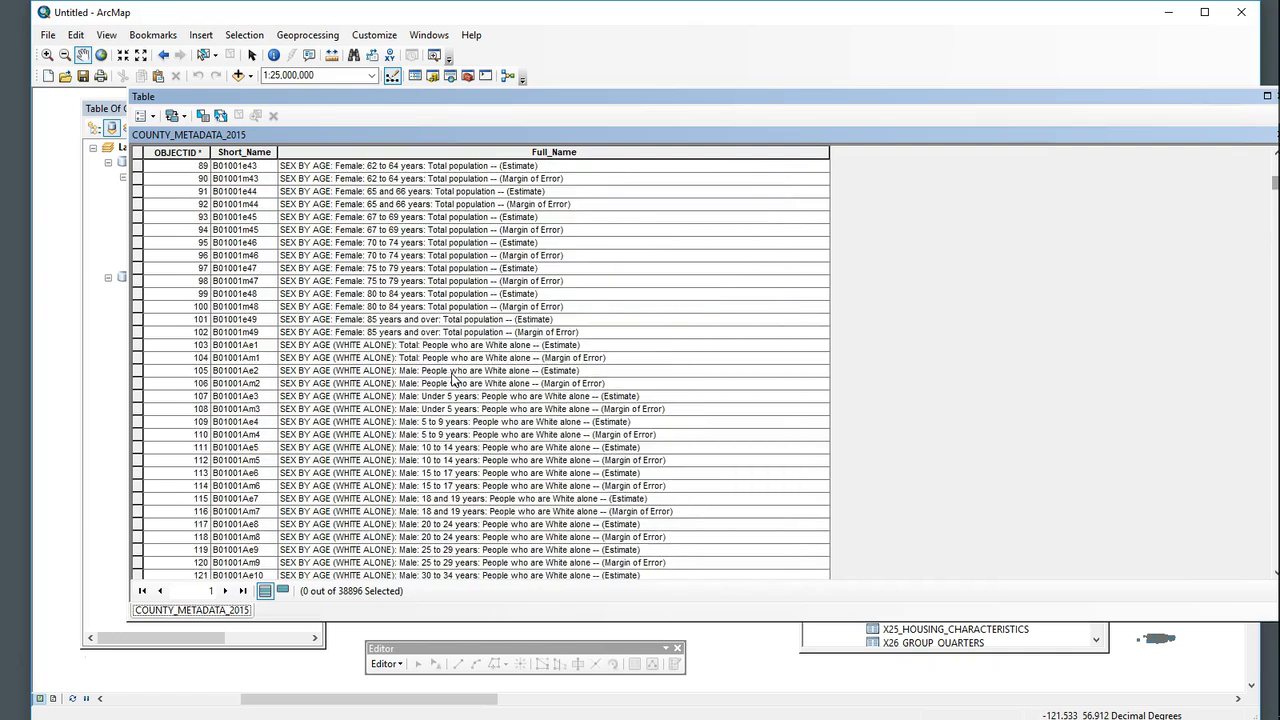
{"action": "scroll", "coordinate": [458, 380], "scroll_direction": "up", "scroll_amount": 4}
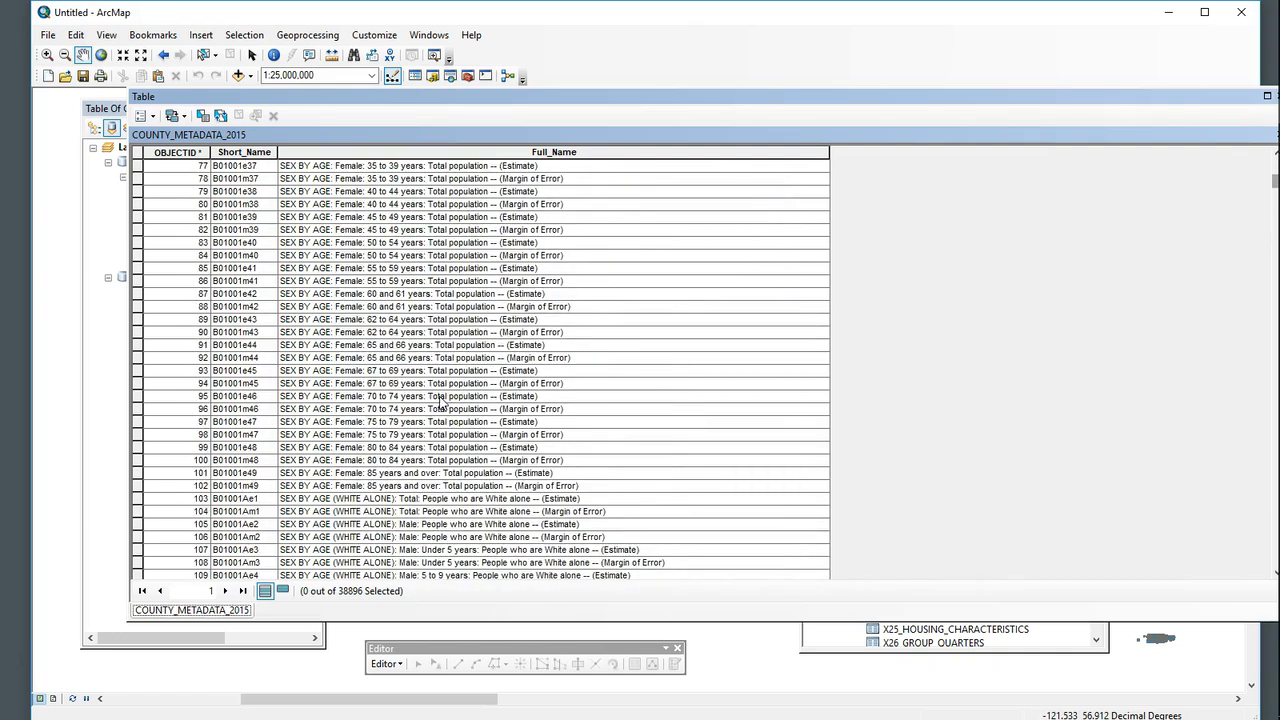
{"action": "scroll", "coordinate": [452, 398], "scroll_direction": "down", "scroll_amount": 1}
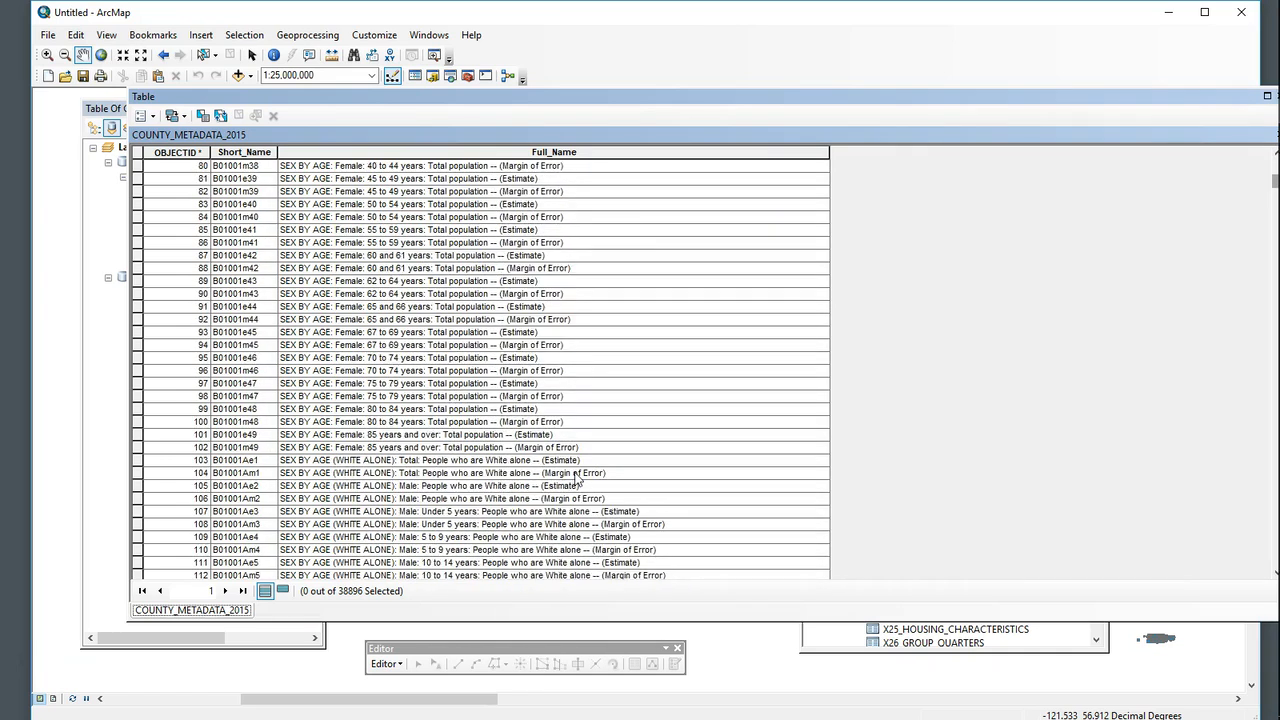
{"action": "left_click", "coordinate": [140, 462]}
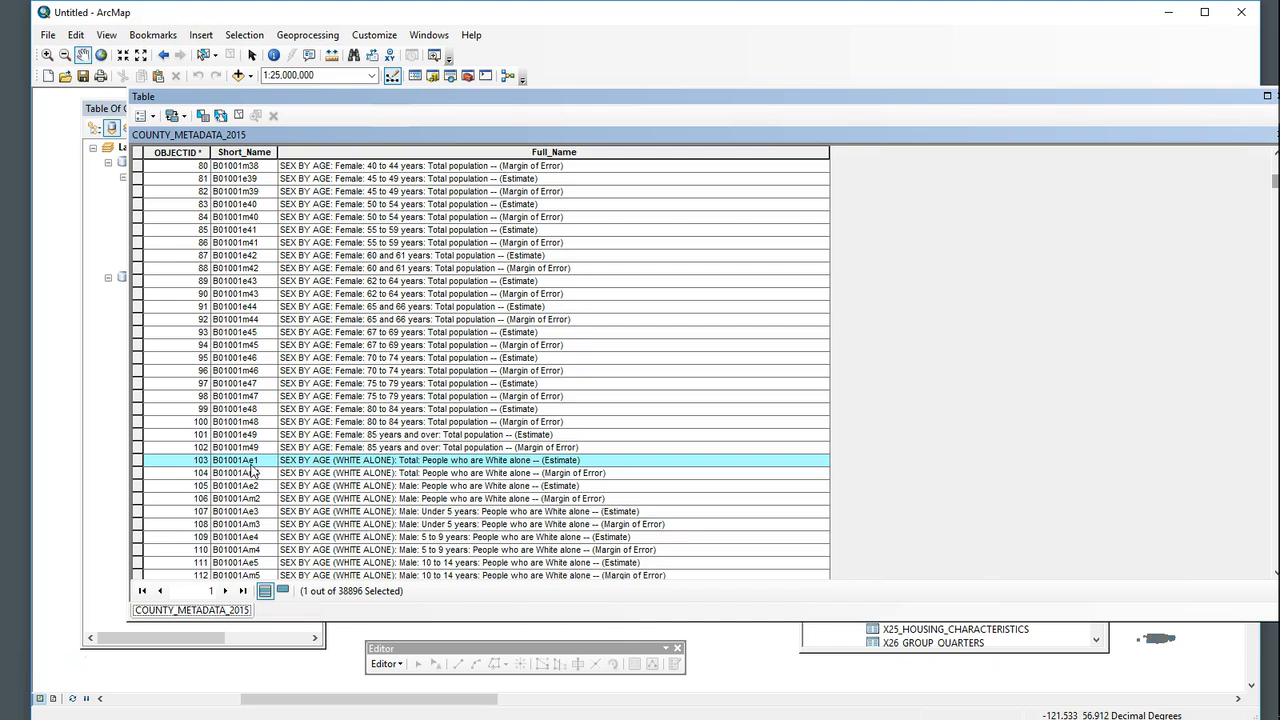
Examine the White alone SEX BY AGE rows and select B01001Am16, the margin of error for males 85 years and over
{"action": "scroll", "coordinate": [500, 523], "scroll_direction": "down", "scroll_amount": 1}
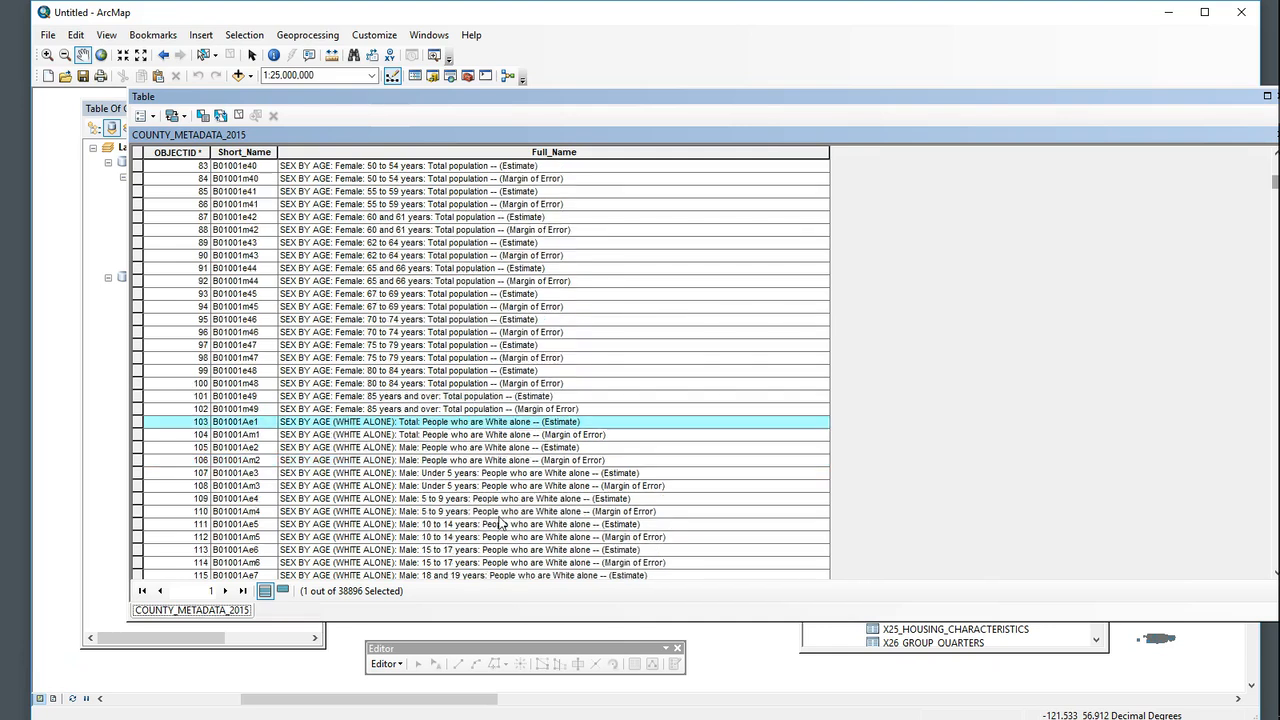
{"action": "scroll", "coordinate": [500, 523], "scroll_direction": "down", "scroll_amount": 4}
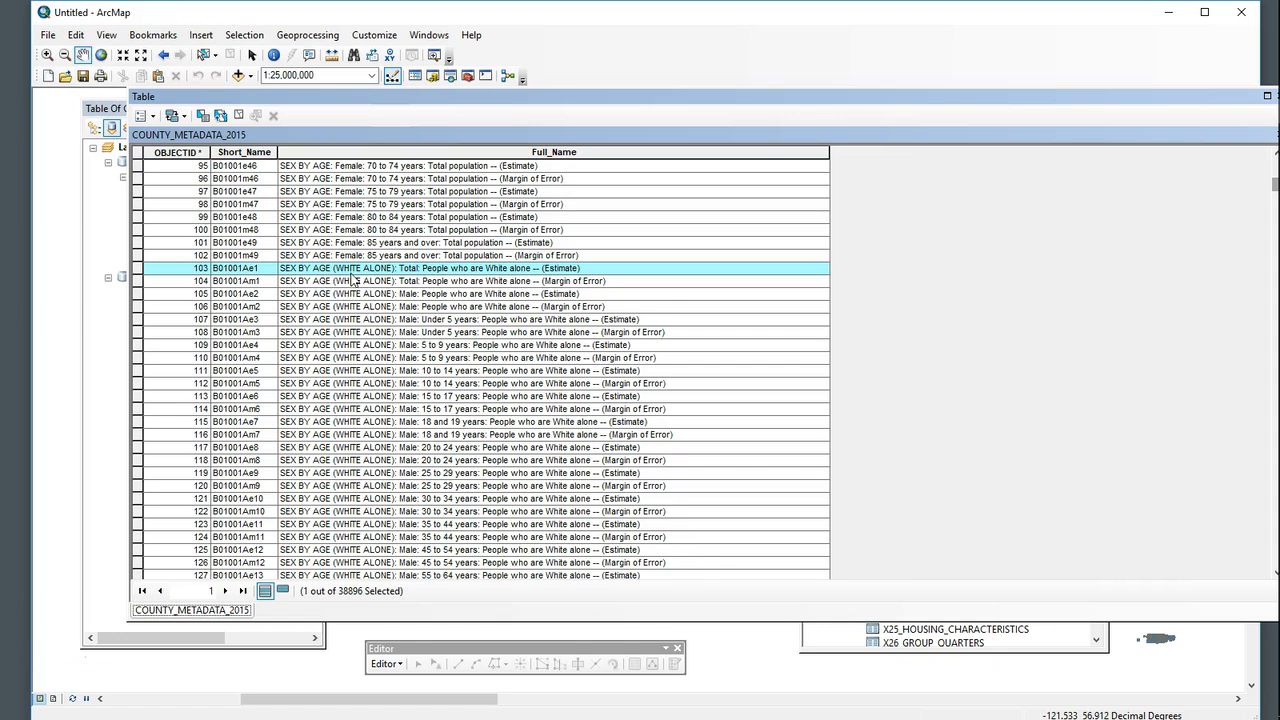
{"action": "scroll", "coordinate": [648, 560], "scroll_direction": "down", "scroll_amount": 4}
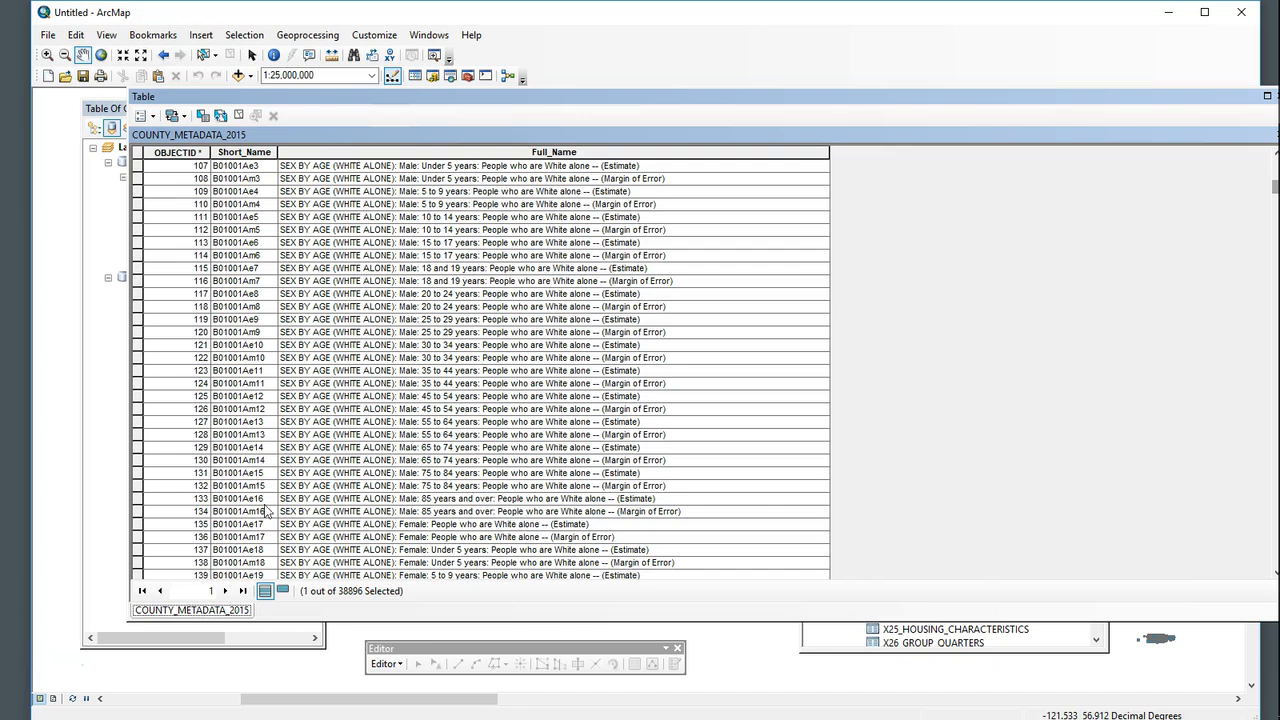
{"action": "left_click", "coordinate": [140, 511]}
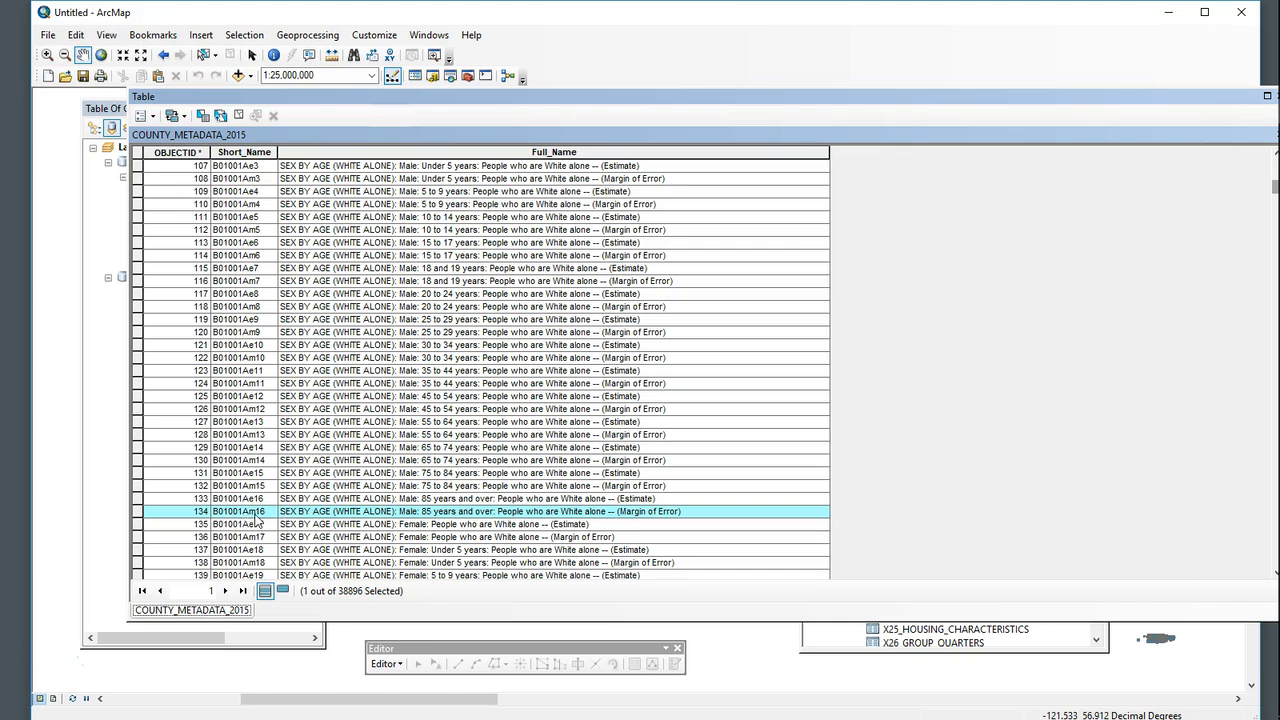
{"action": "scroll", "coordinate": [355, 448], "scroll_direction": "up", "scroll_amount": 3}
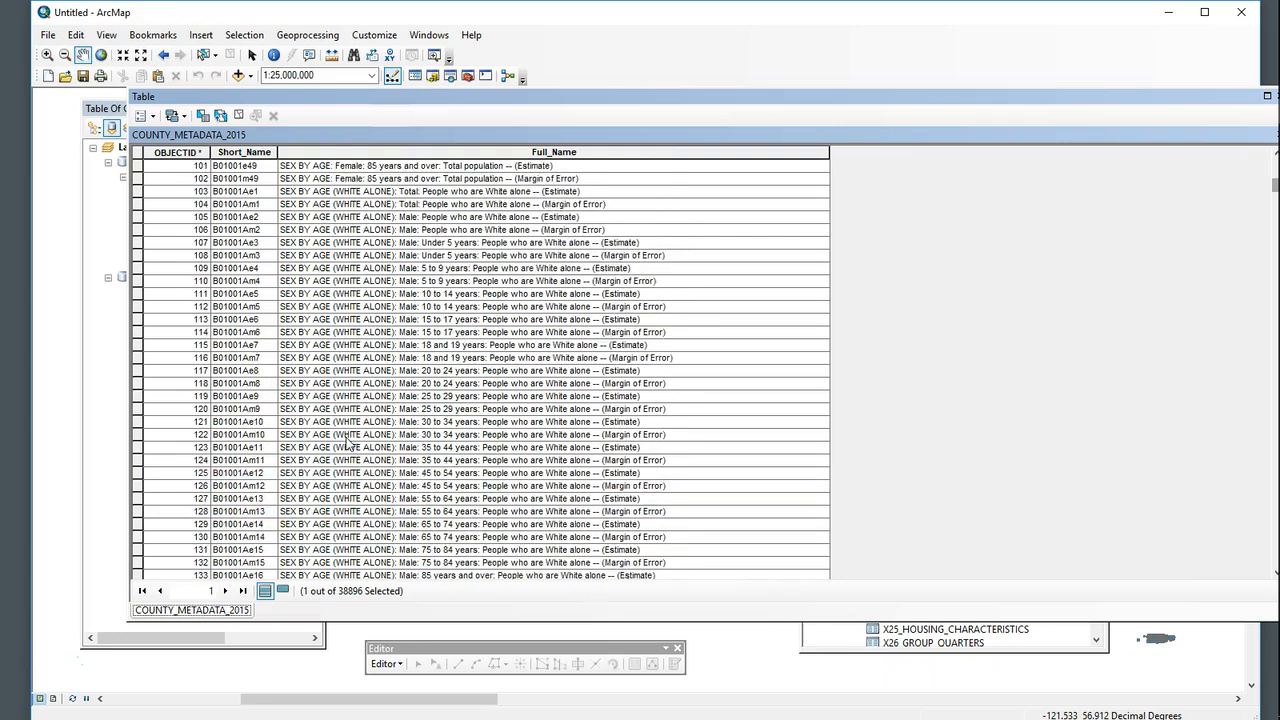
Review the total-population SEX BY AGE rows in the metadata and reselect B01001Ae1, the total White alone estimate
{"action": "scroll", "coordinate": [348, 443], "scroll_direction": "up", "scroll_amount": 11}
{"action": "scroll", "coordinate": [341, 446], "scroll_direction": "up", "scroll_amount": 6}
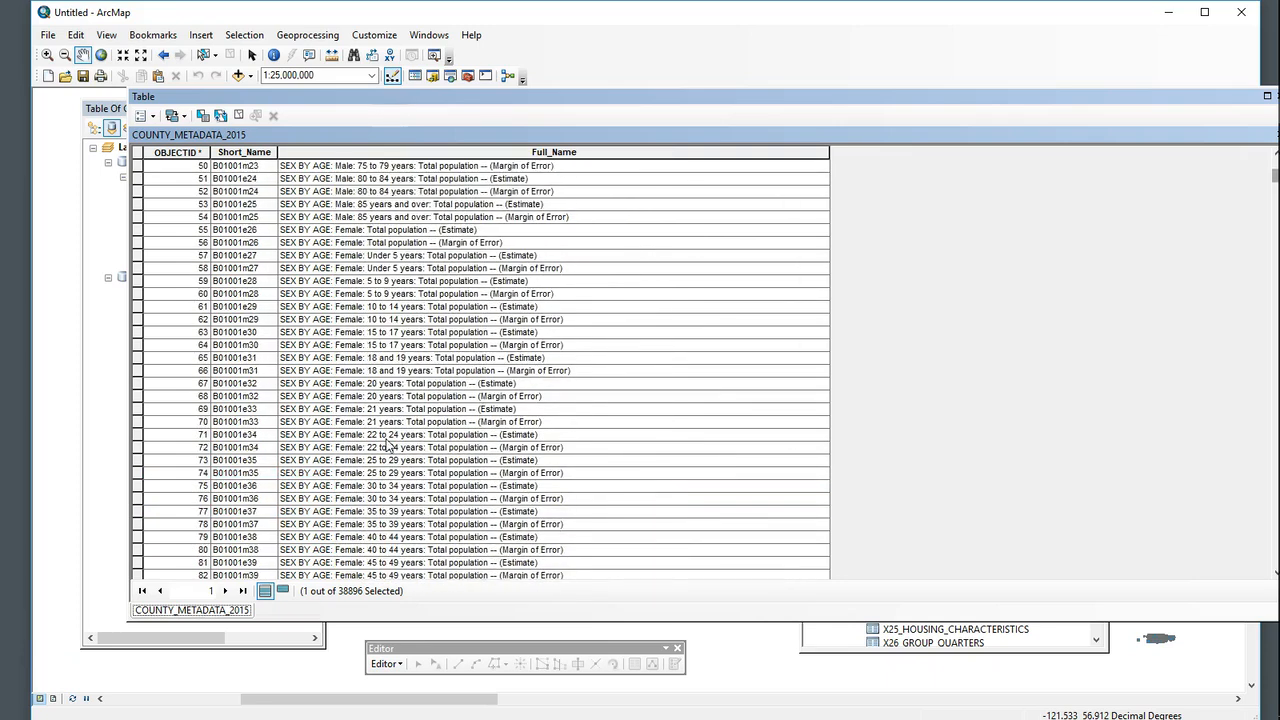
{"action": "scroll", "coordinate": [388, 446], "scroll_direction": "down", "scroll_amount": 12}
{"action": "left_click", "coordinate": [136, 383]}
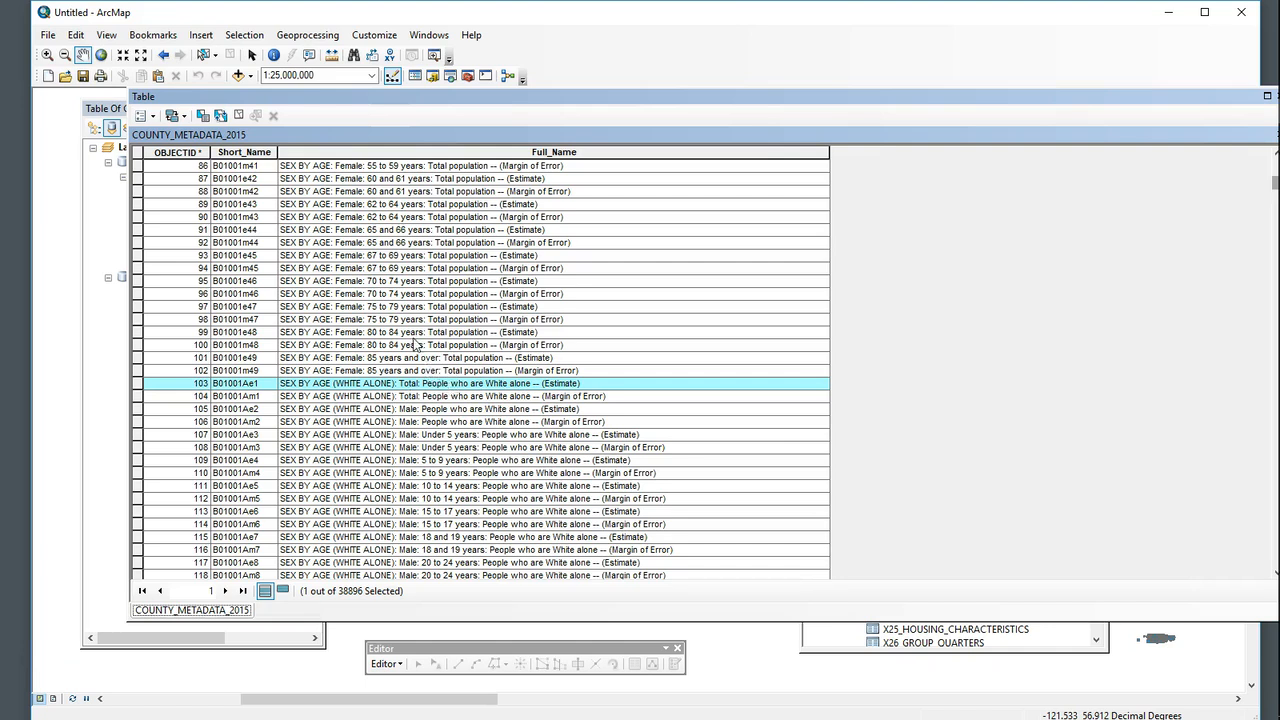
Select the metadata row B01001e26, the female total population estimate, and close the metadata table and the Catalog
{"action": "scroll", "coordinate": [413, 345], "scroll_direction": "up", "scroll_amount": 3}
{"action": "scroll", "coordinate": [413, 345], "scroll_direction": "up", "scroll_amount": 7}
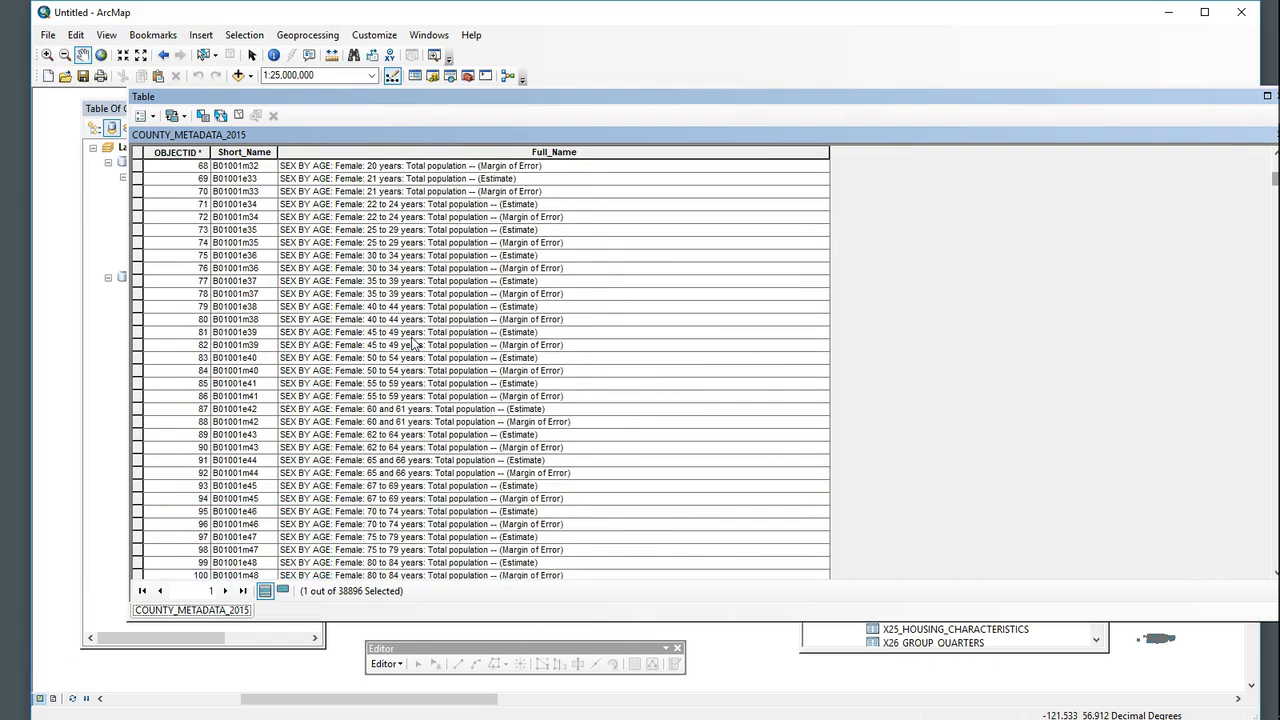
{"action": "scroll", "coordinate": [413, 345], "scroll_direction": "up", "scroll_amount": 3}
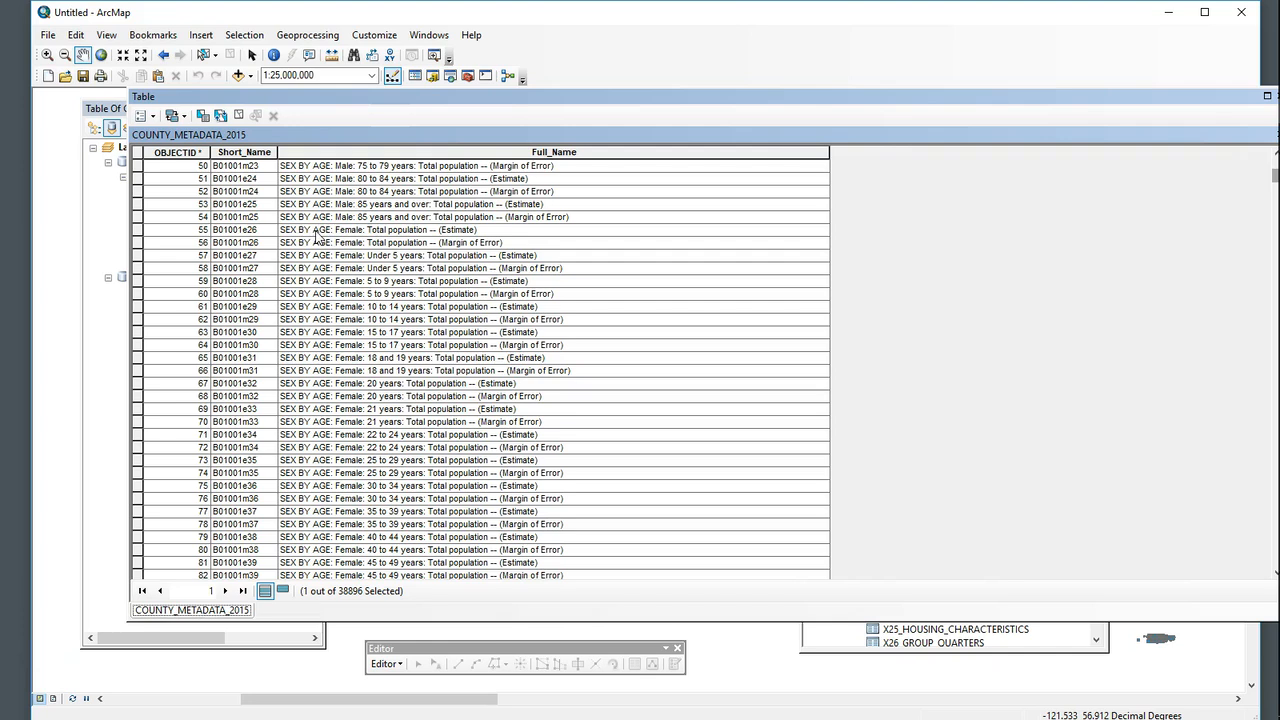
{"action": "left_click", "coordinate": [140, 230]}
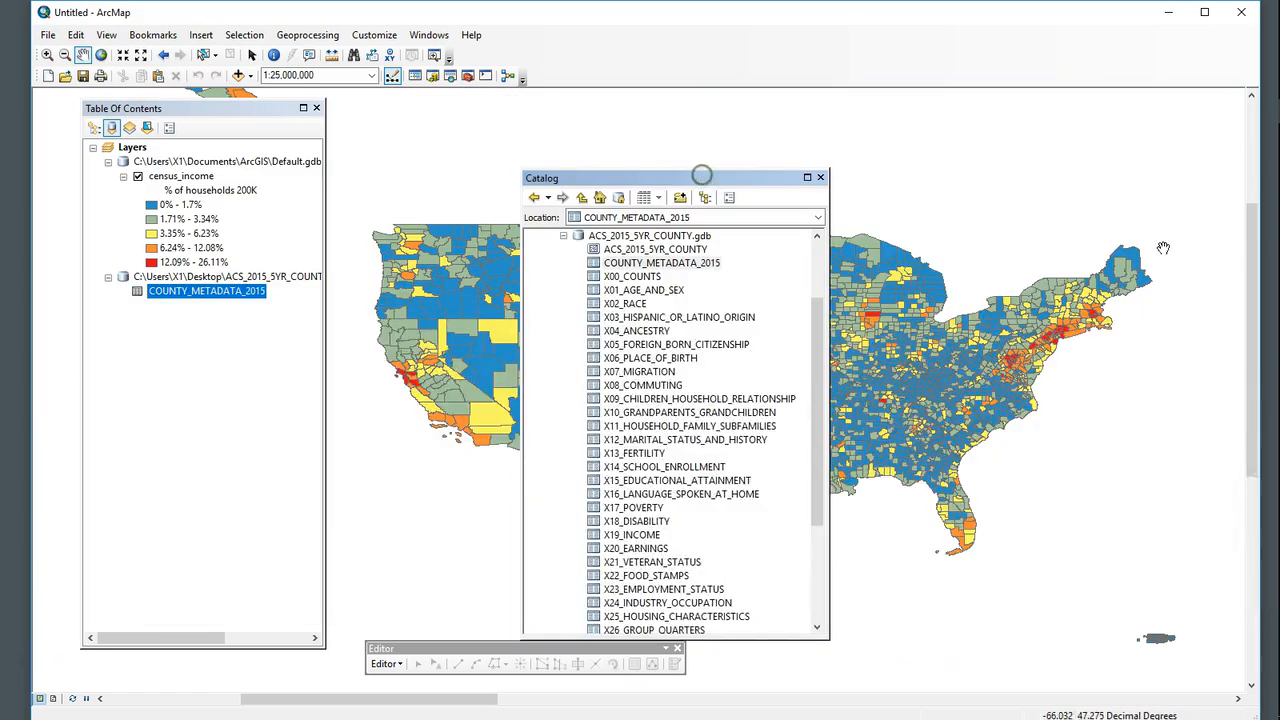
{"action": "left_click", "coordinate": [820, 177]}
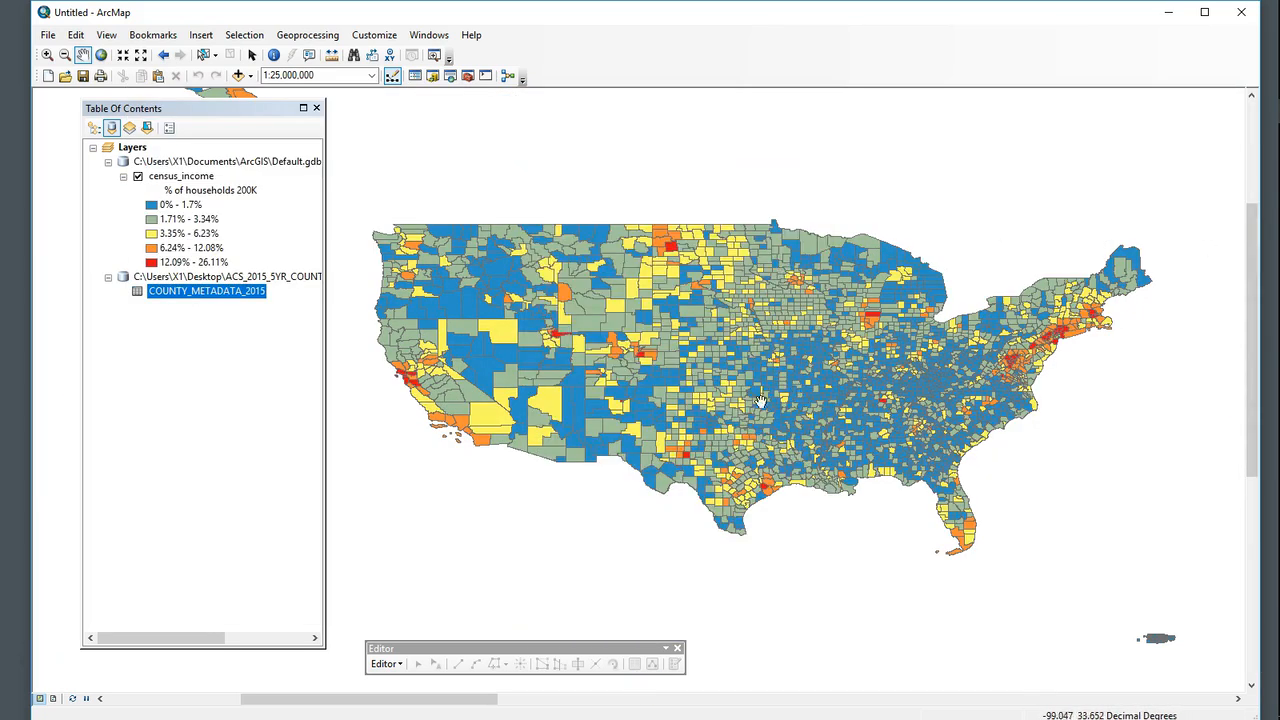